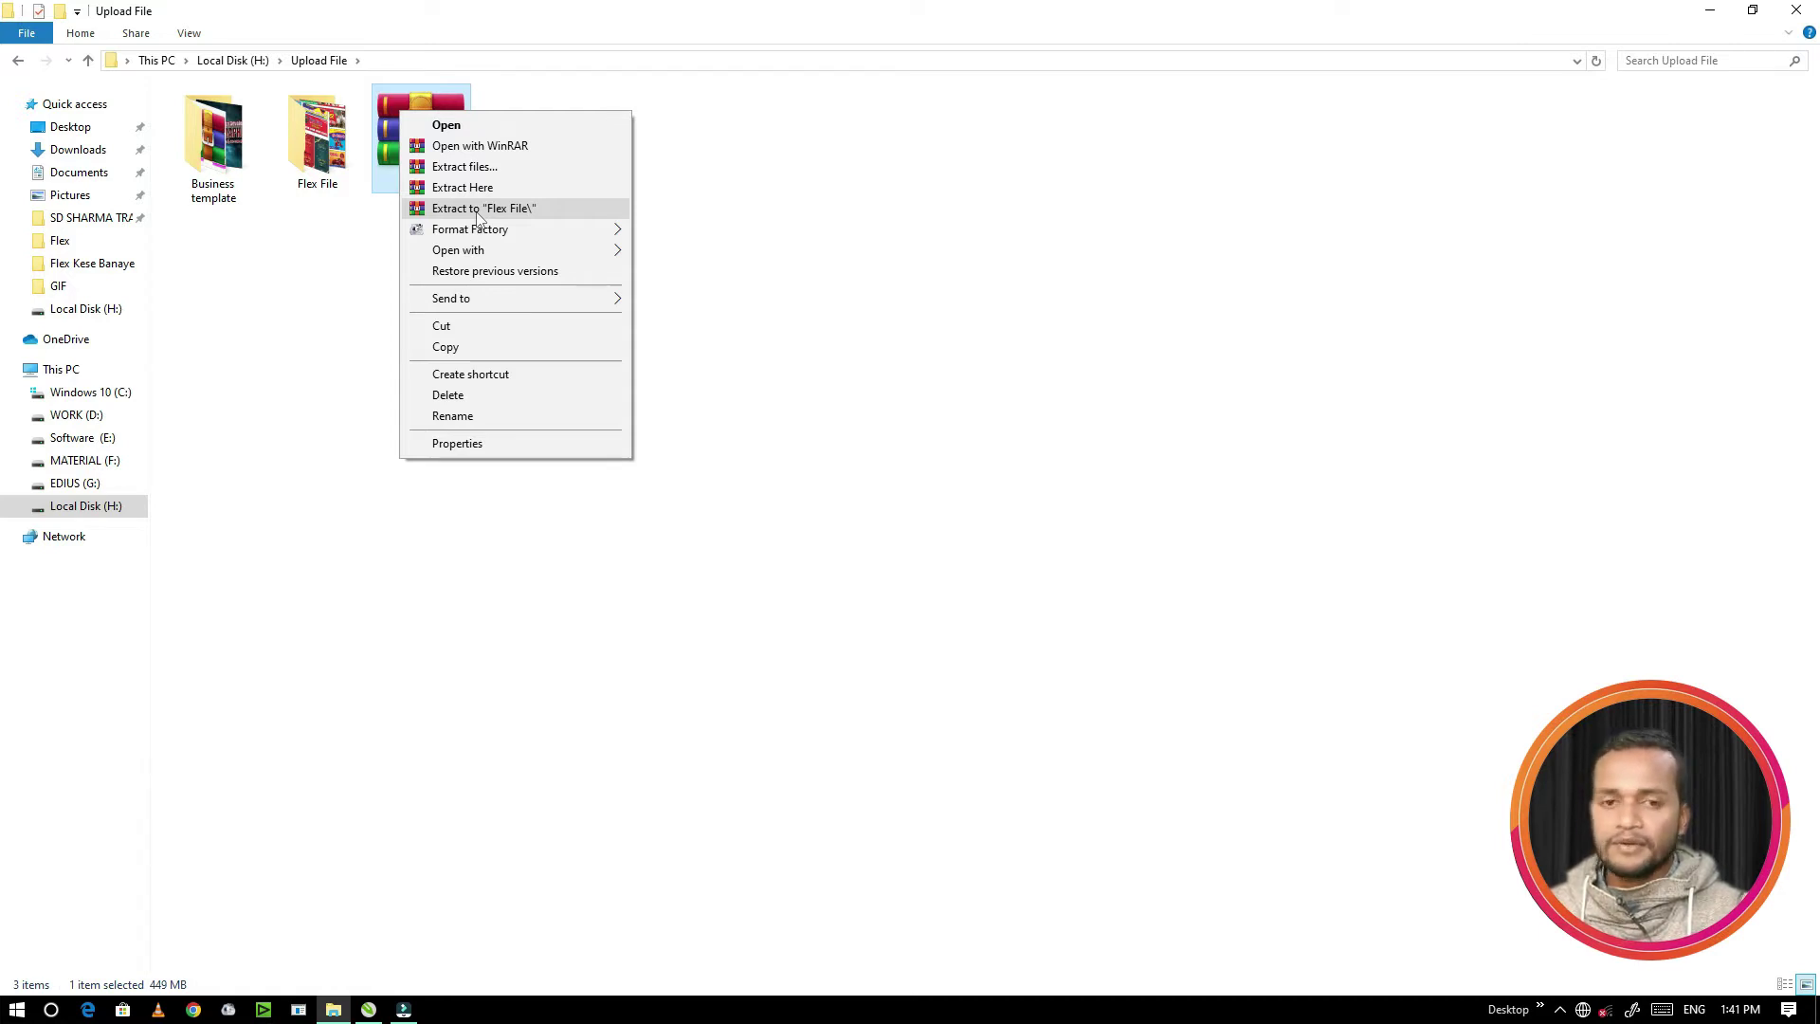
Step: Extract the Flex File archive to the "Flex File\" folder and open that folder
{"action": "left_click", "coordinate": [519, 208]}
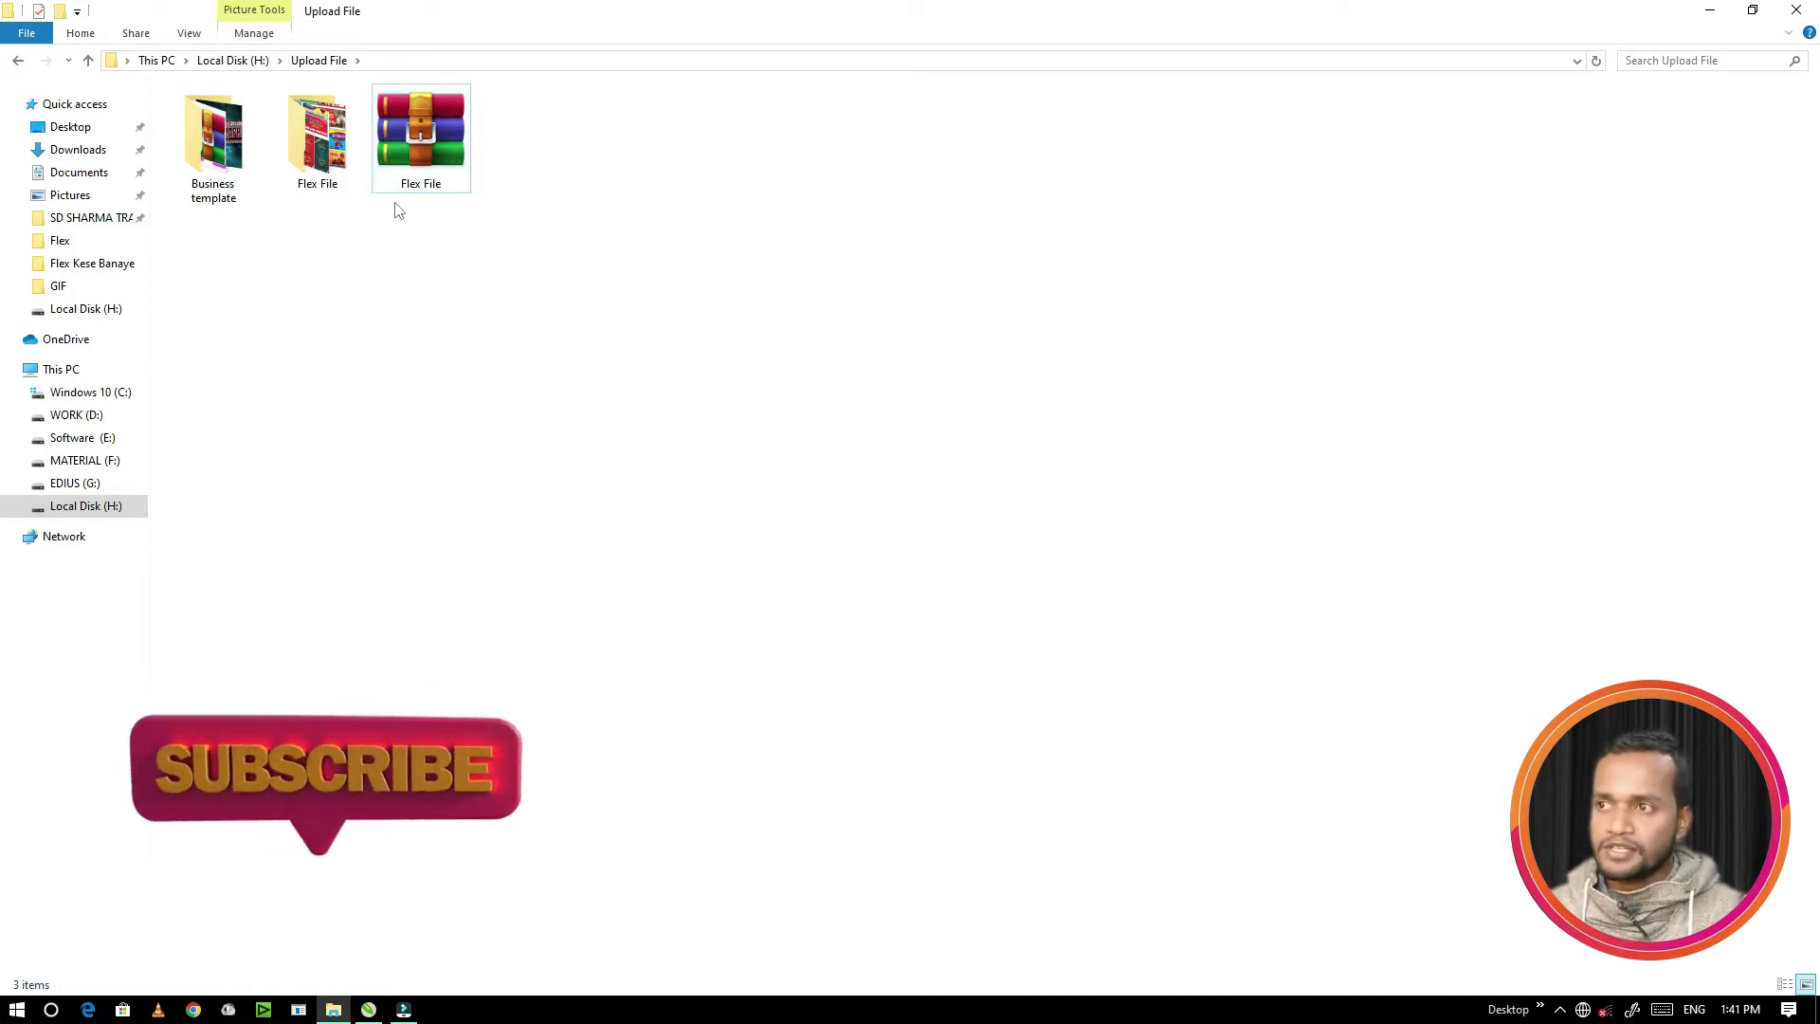
{"action": "left_click", "coordinate": [306, 166]}
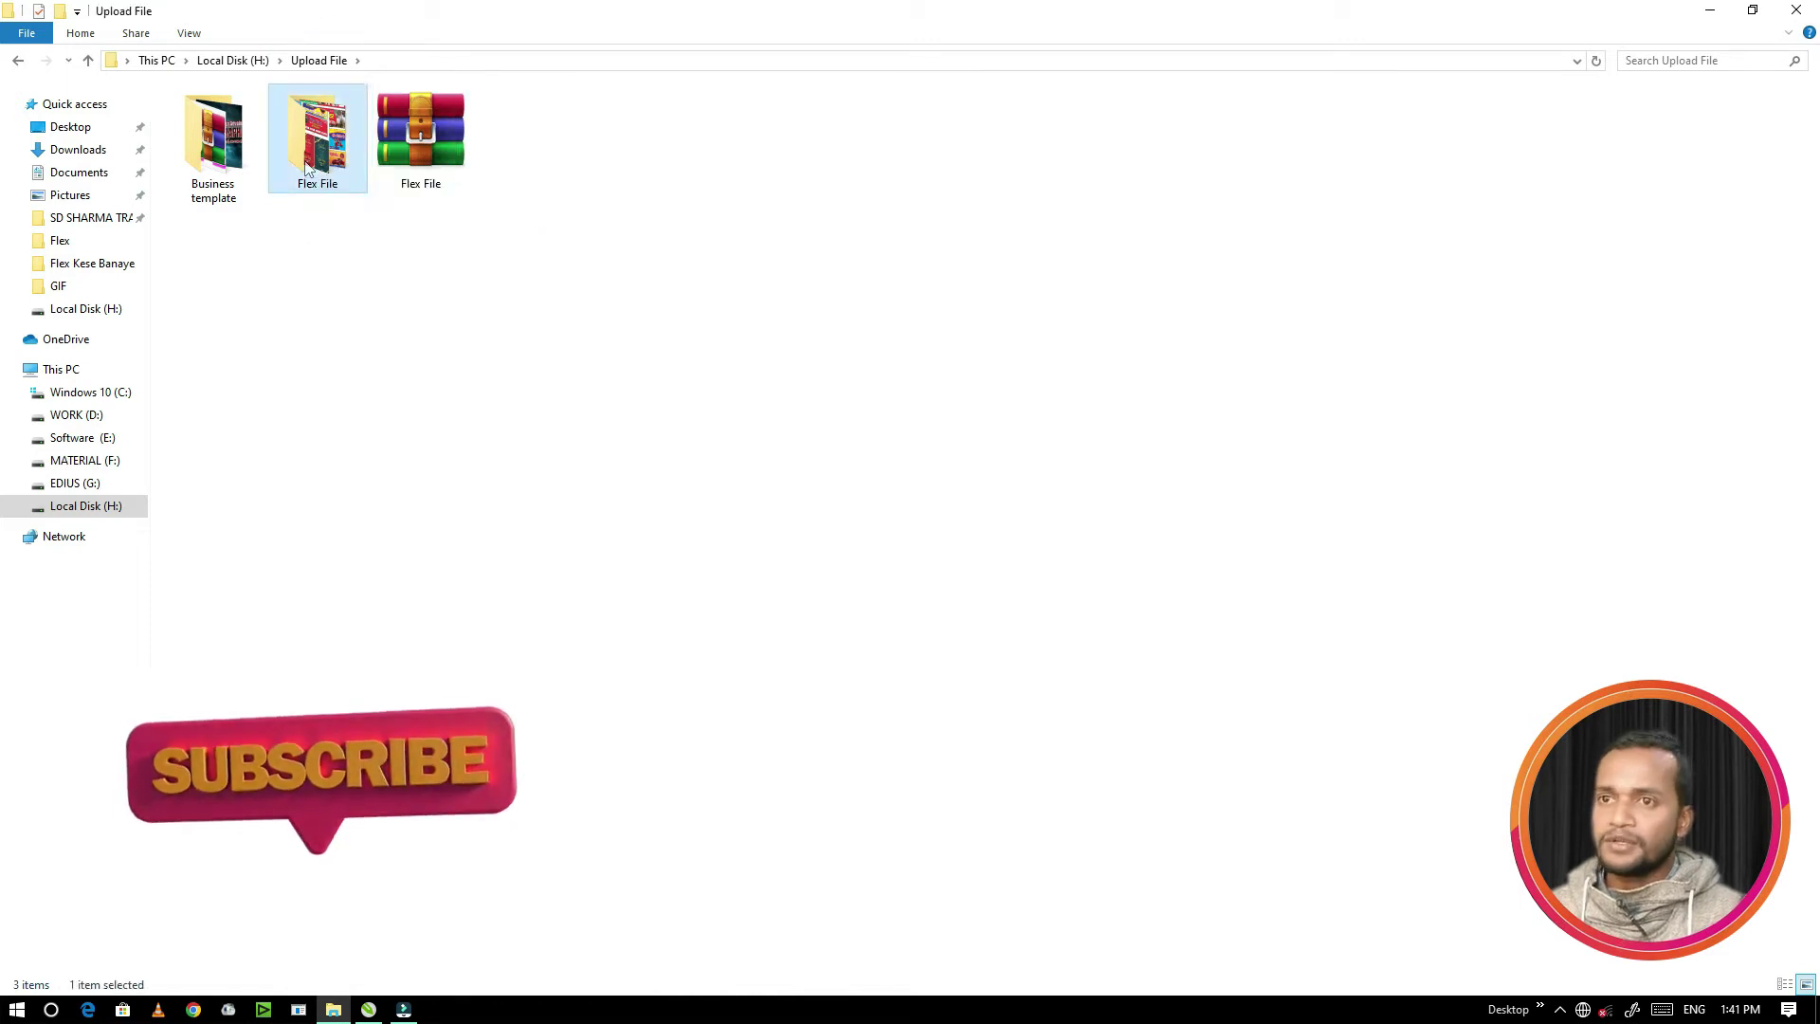
{"action": "double_click", "coordinate": [306, 166]}
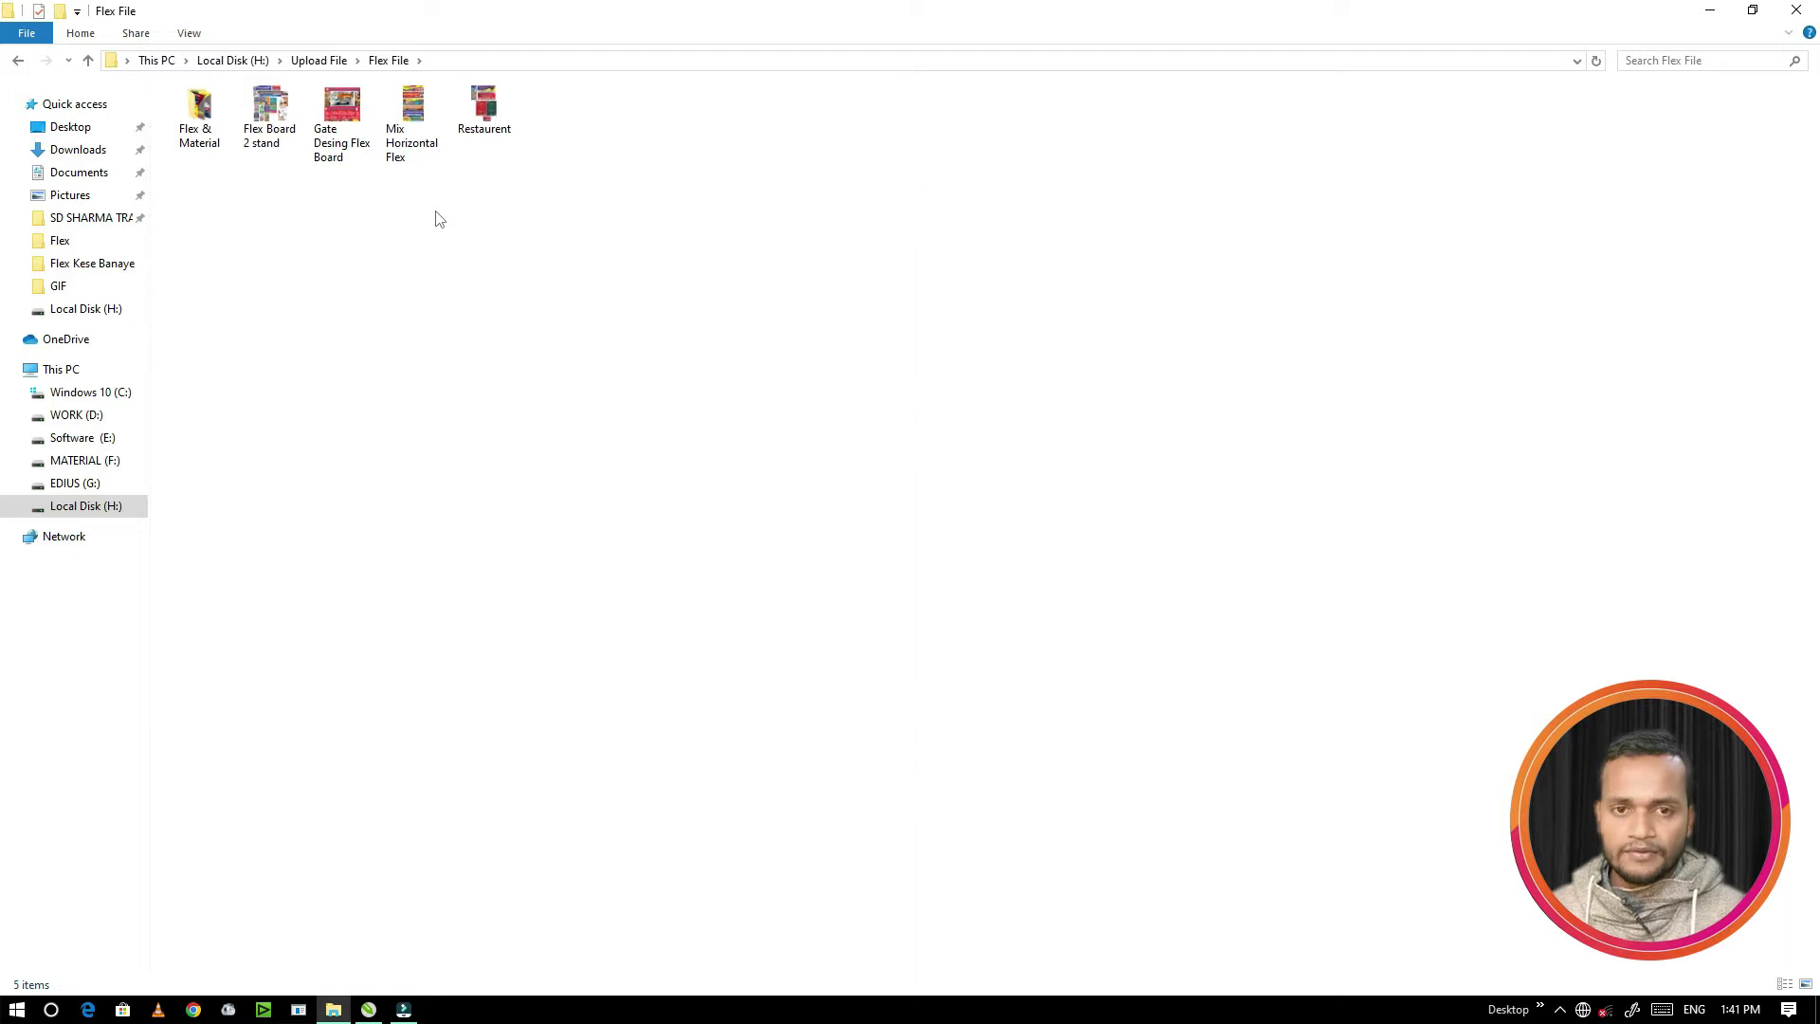
Step: Refresh the Flex File folder and browse the design thumbnails inside its Flex & Material subfolder
{"action": "right_click", "coordinate": [589, 154]}
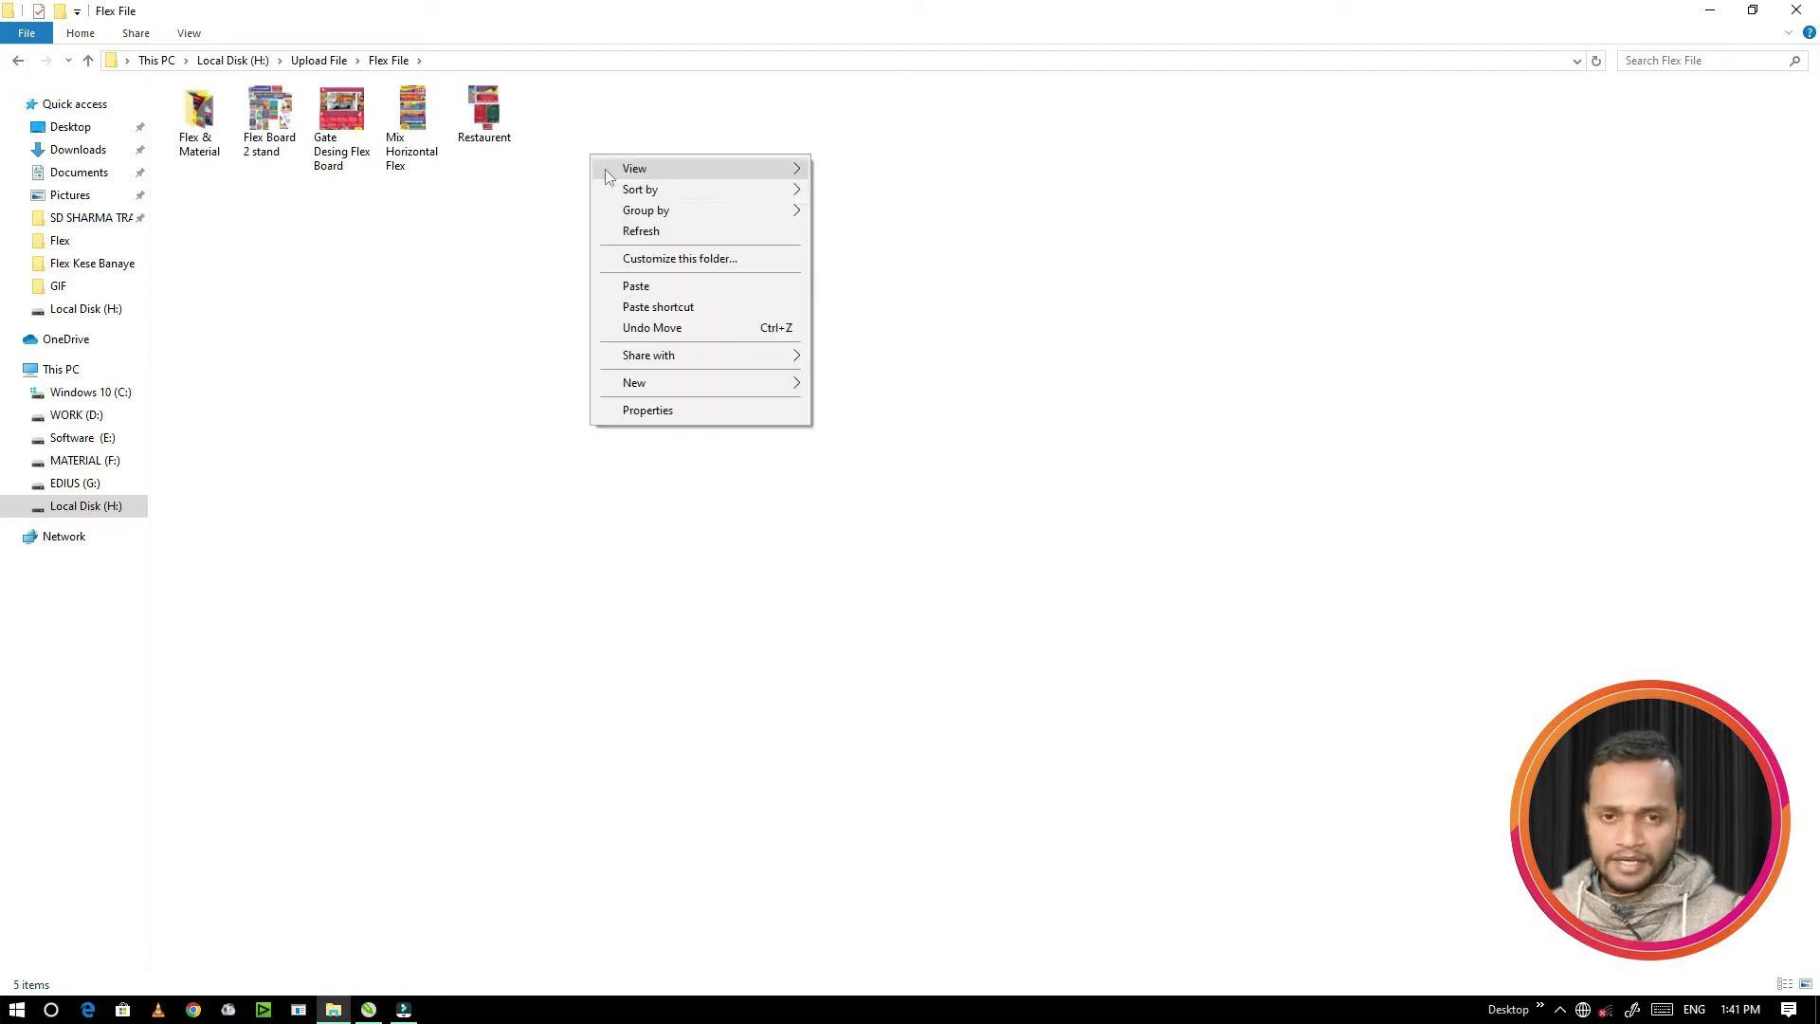
{"action": "left_click", "coordinate": [641, 232]}
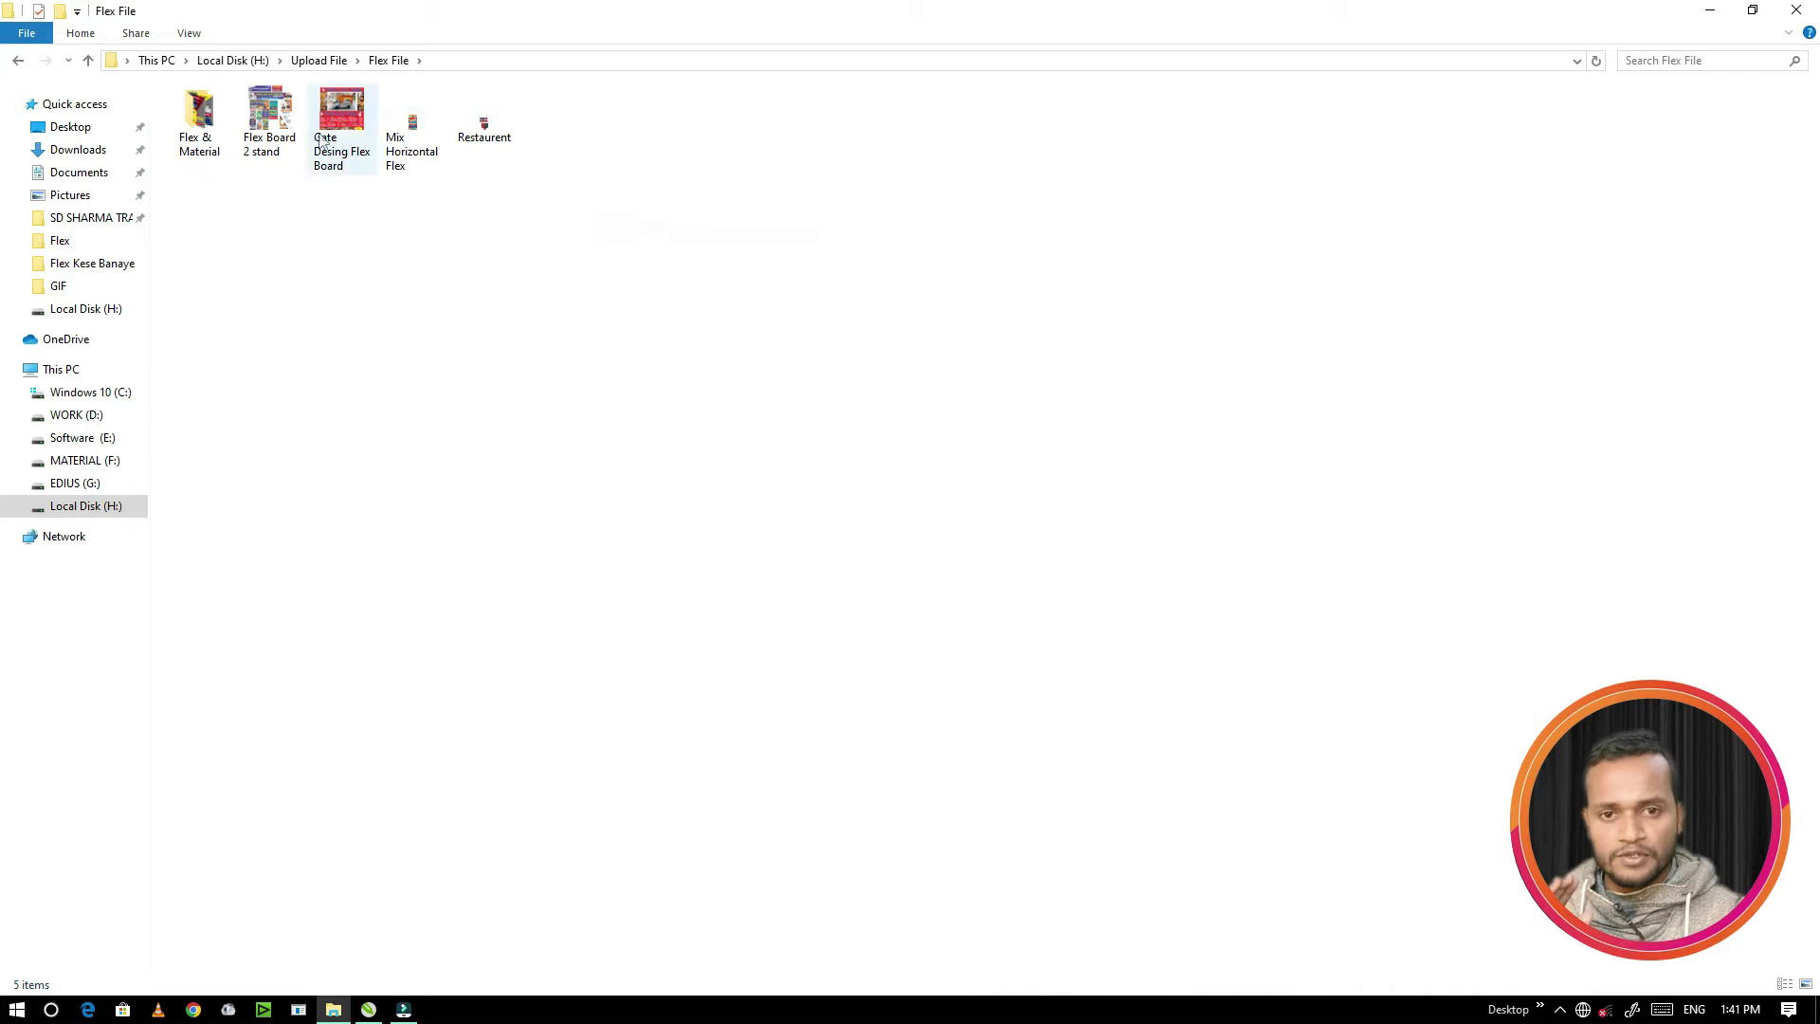
{"action": "double_click", "coordinate": [214, 112]}
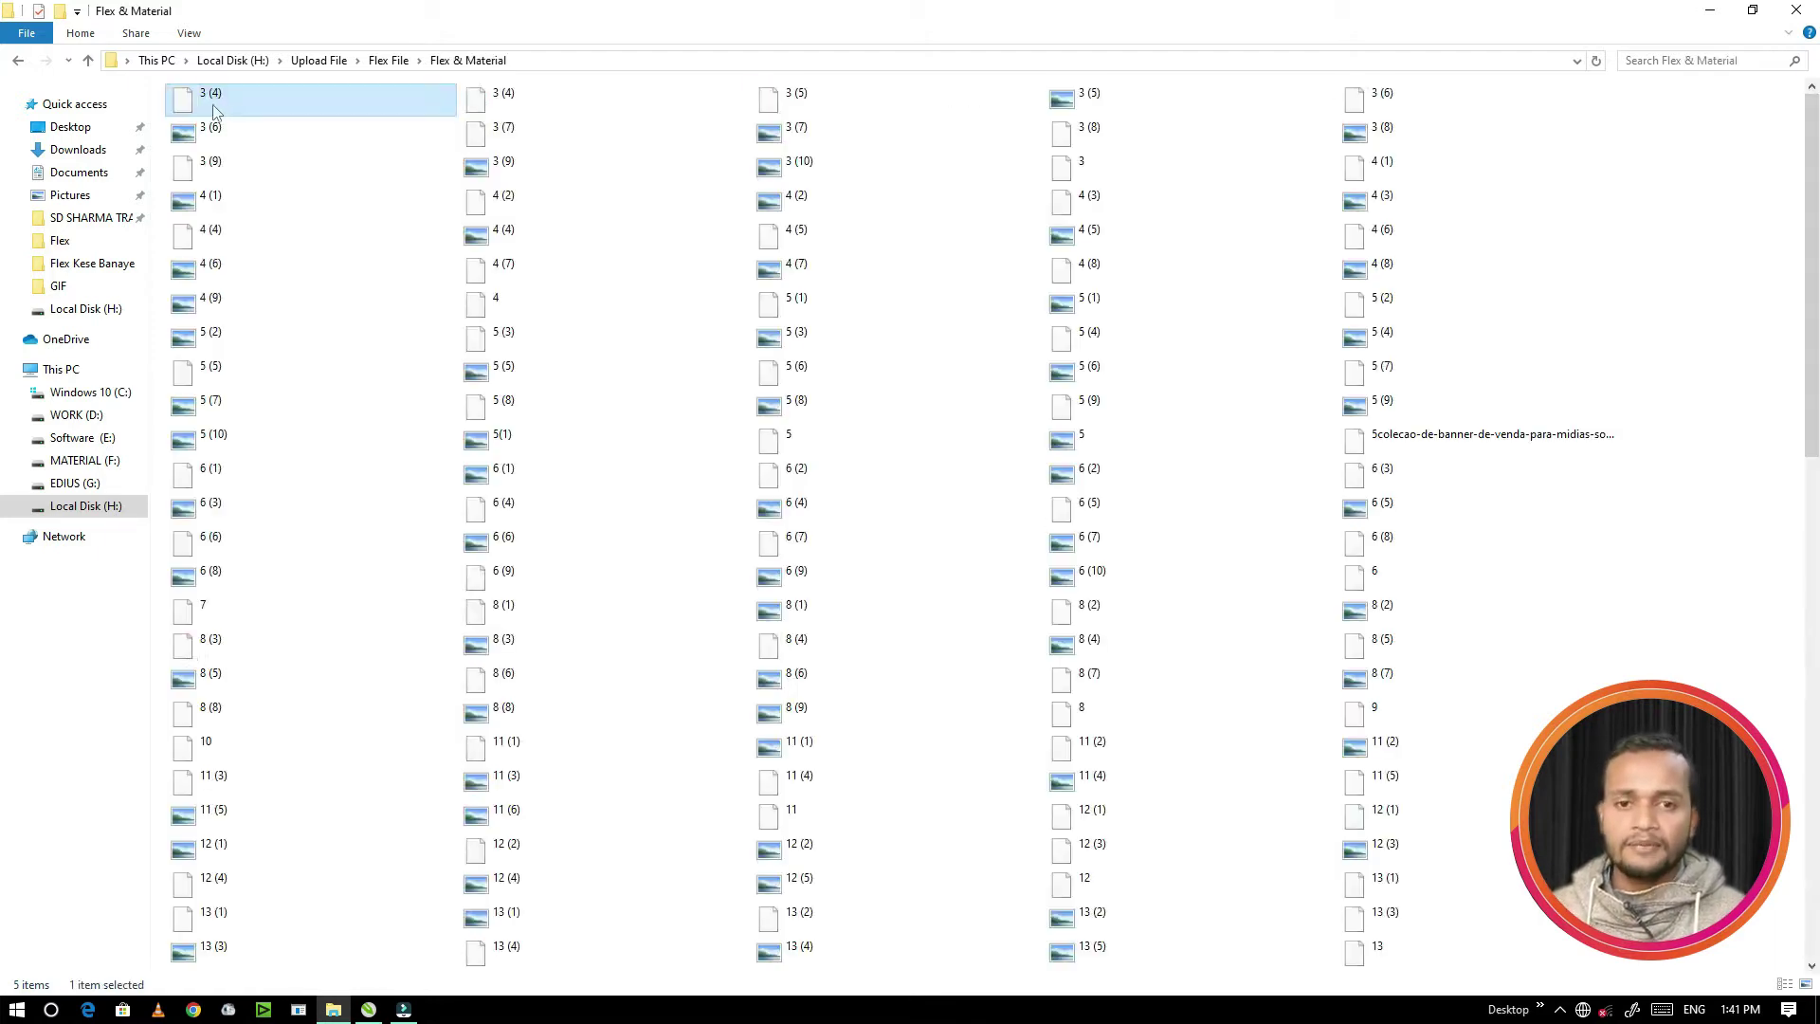
{"action": "left_click", "coordinate": [1162, 239]}
{"action": "scroll", "coordinate": [1130, 367], "scroll_direction": "down", "scroll_amount": 10}
{"action": "scroll", "coordinate": [1134, 366], "scroll_direction": "down", "scroll_amount": 3}
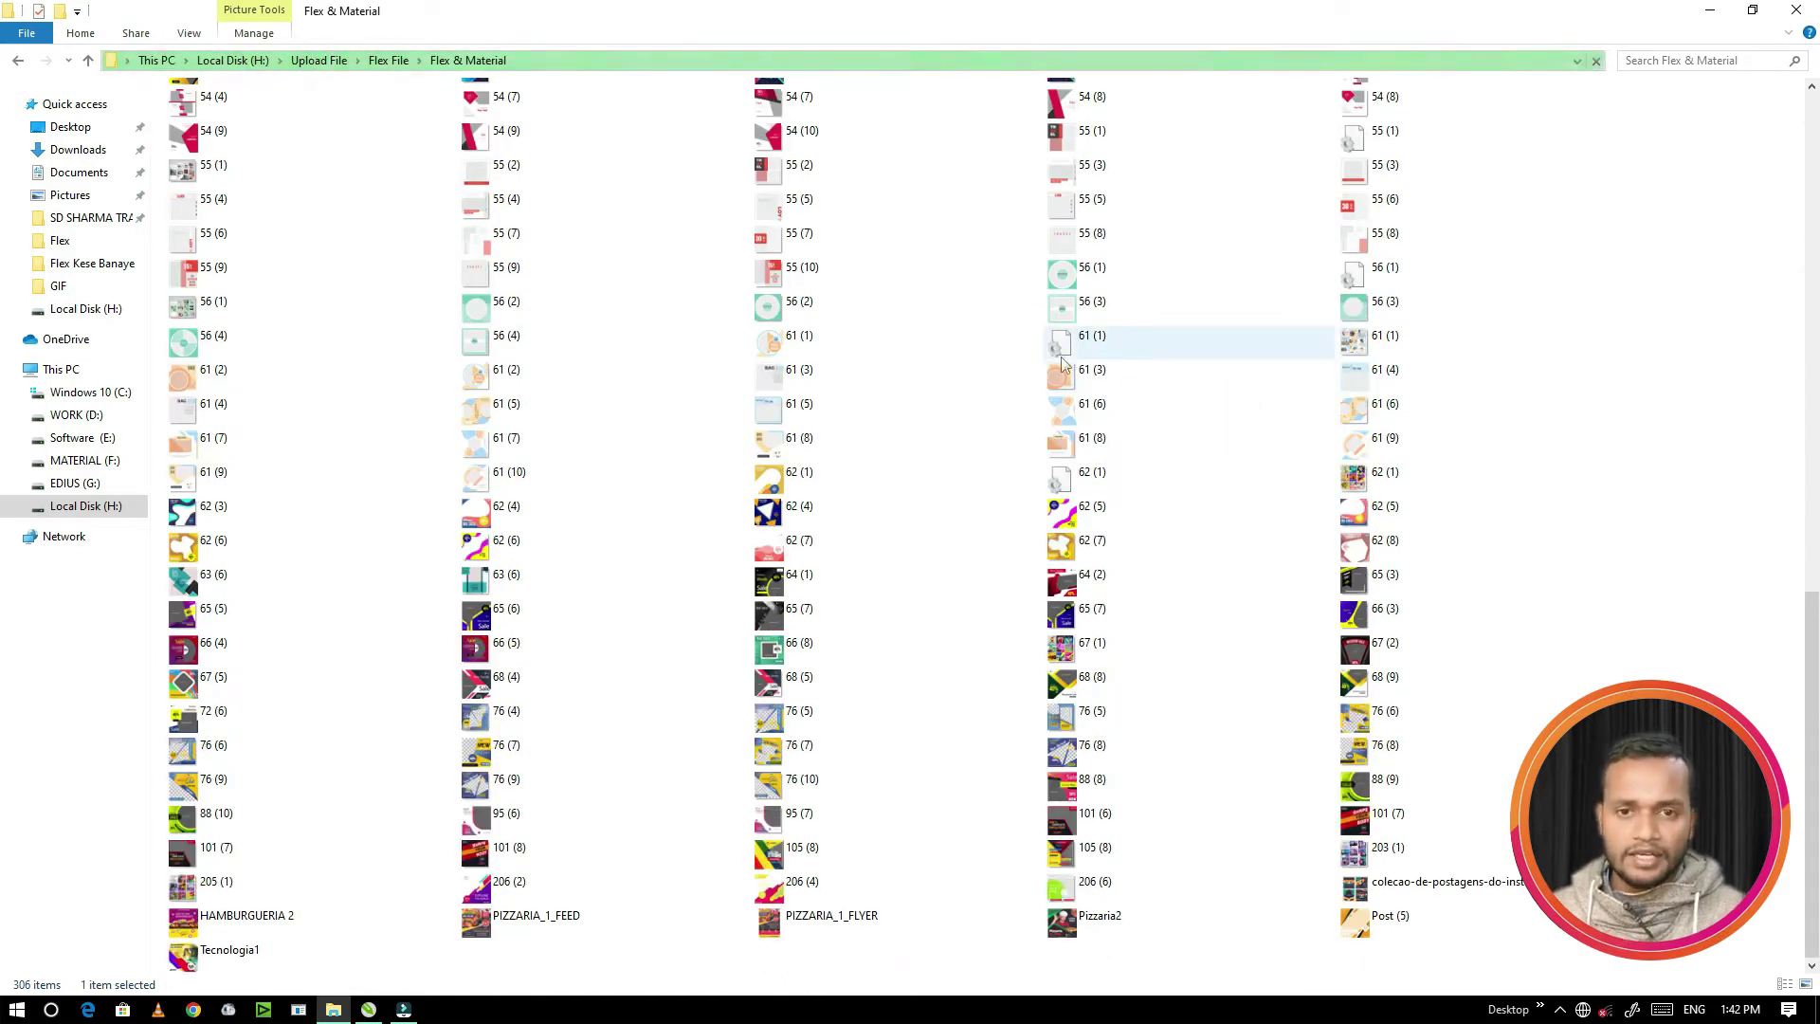
{"action": "scroll", "coordinate": [1064, 405], "scroll_direction": "up", "scroll_amount": 1, "text": "ctrl"}
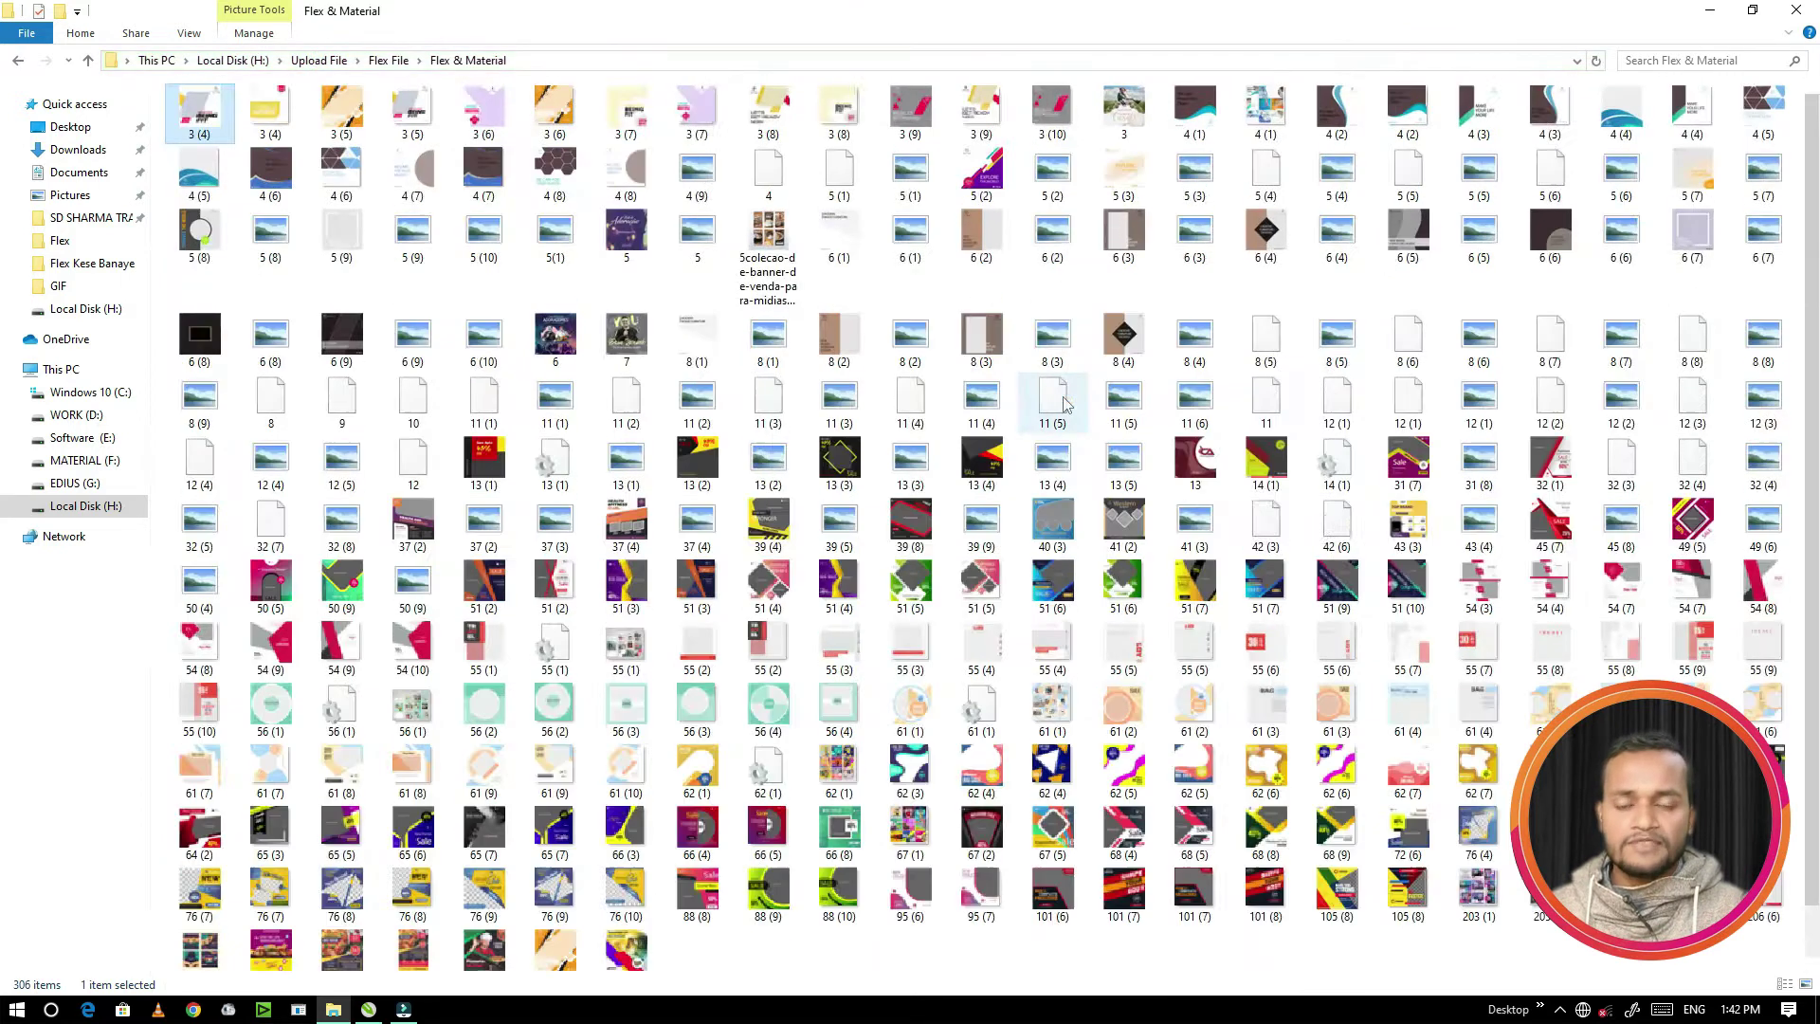
{"action": "scroll", "coordinate": [1059, 383], "scroll_direction": "down", "scroll_amount": 1}
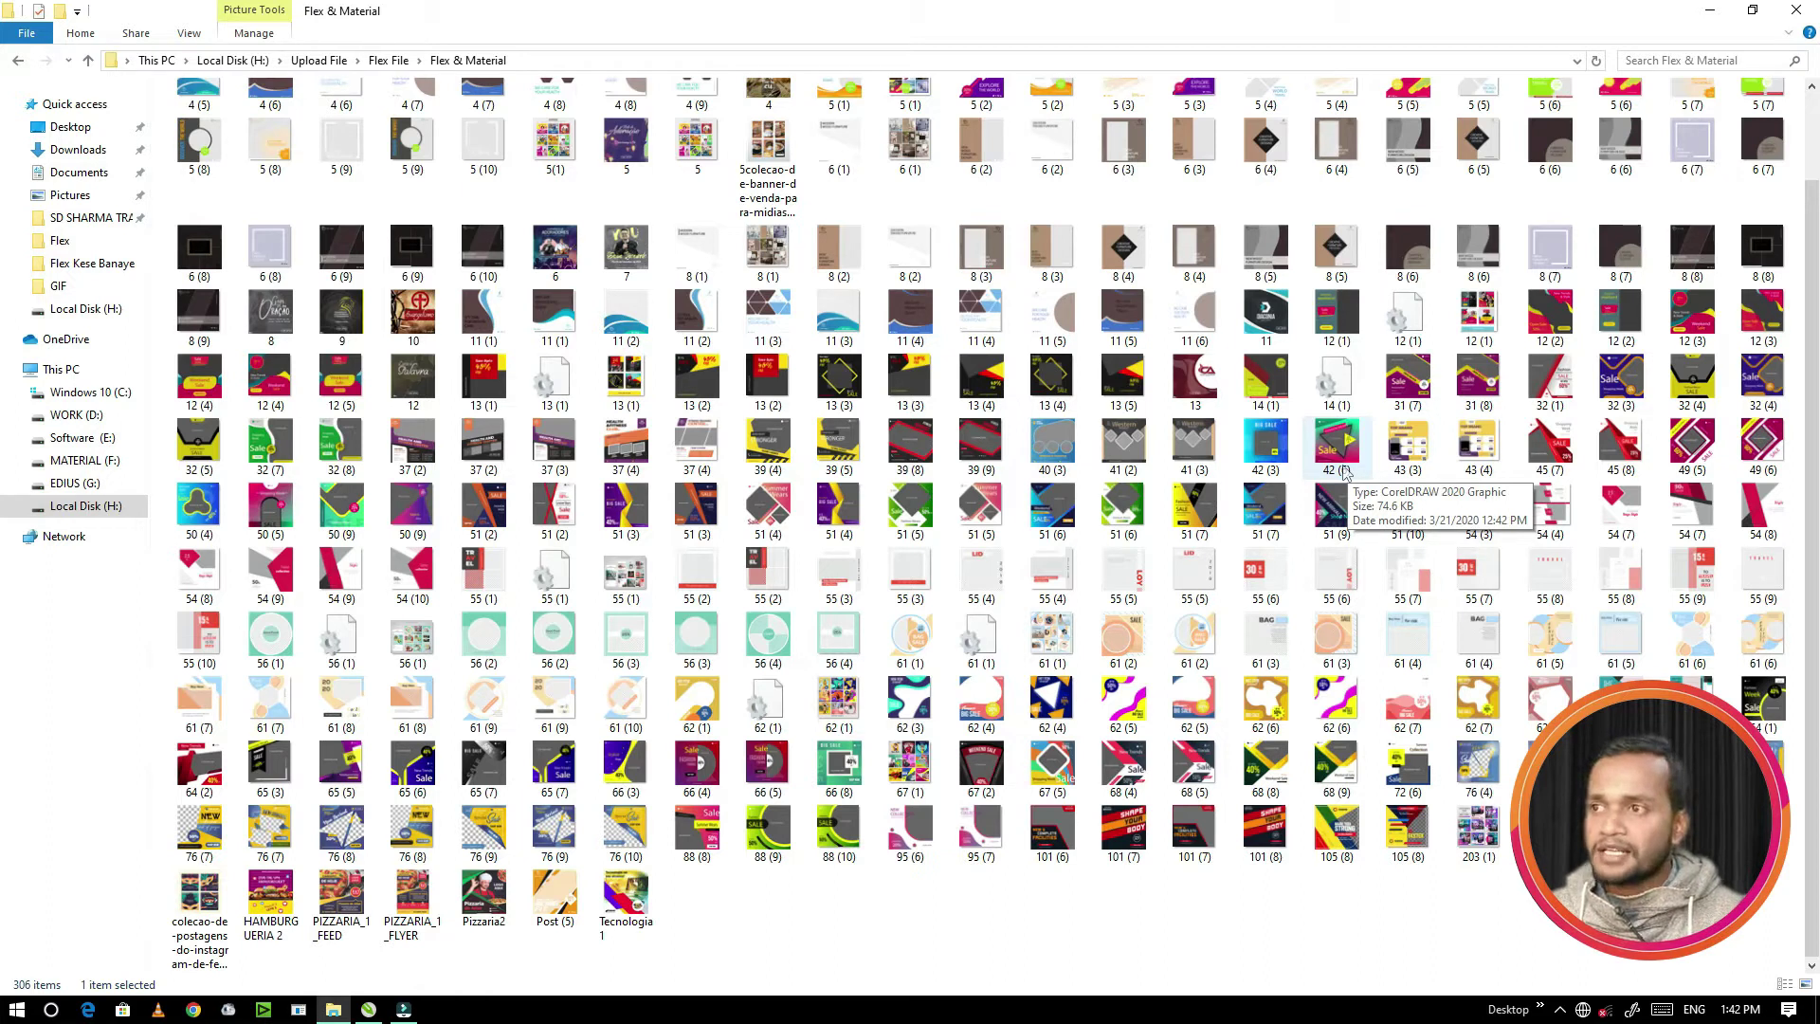
Step: Return to the Flex File folder and select Flex Board 2 stand, Gate Desing Flex Board, Mix Horizontal Flex and Restaurent in turn
{"action": "left_click", "coordinate": [18, 60]}
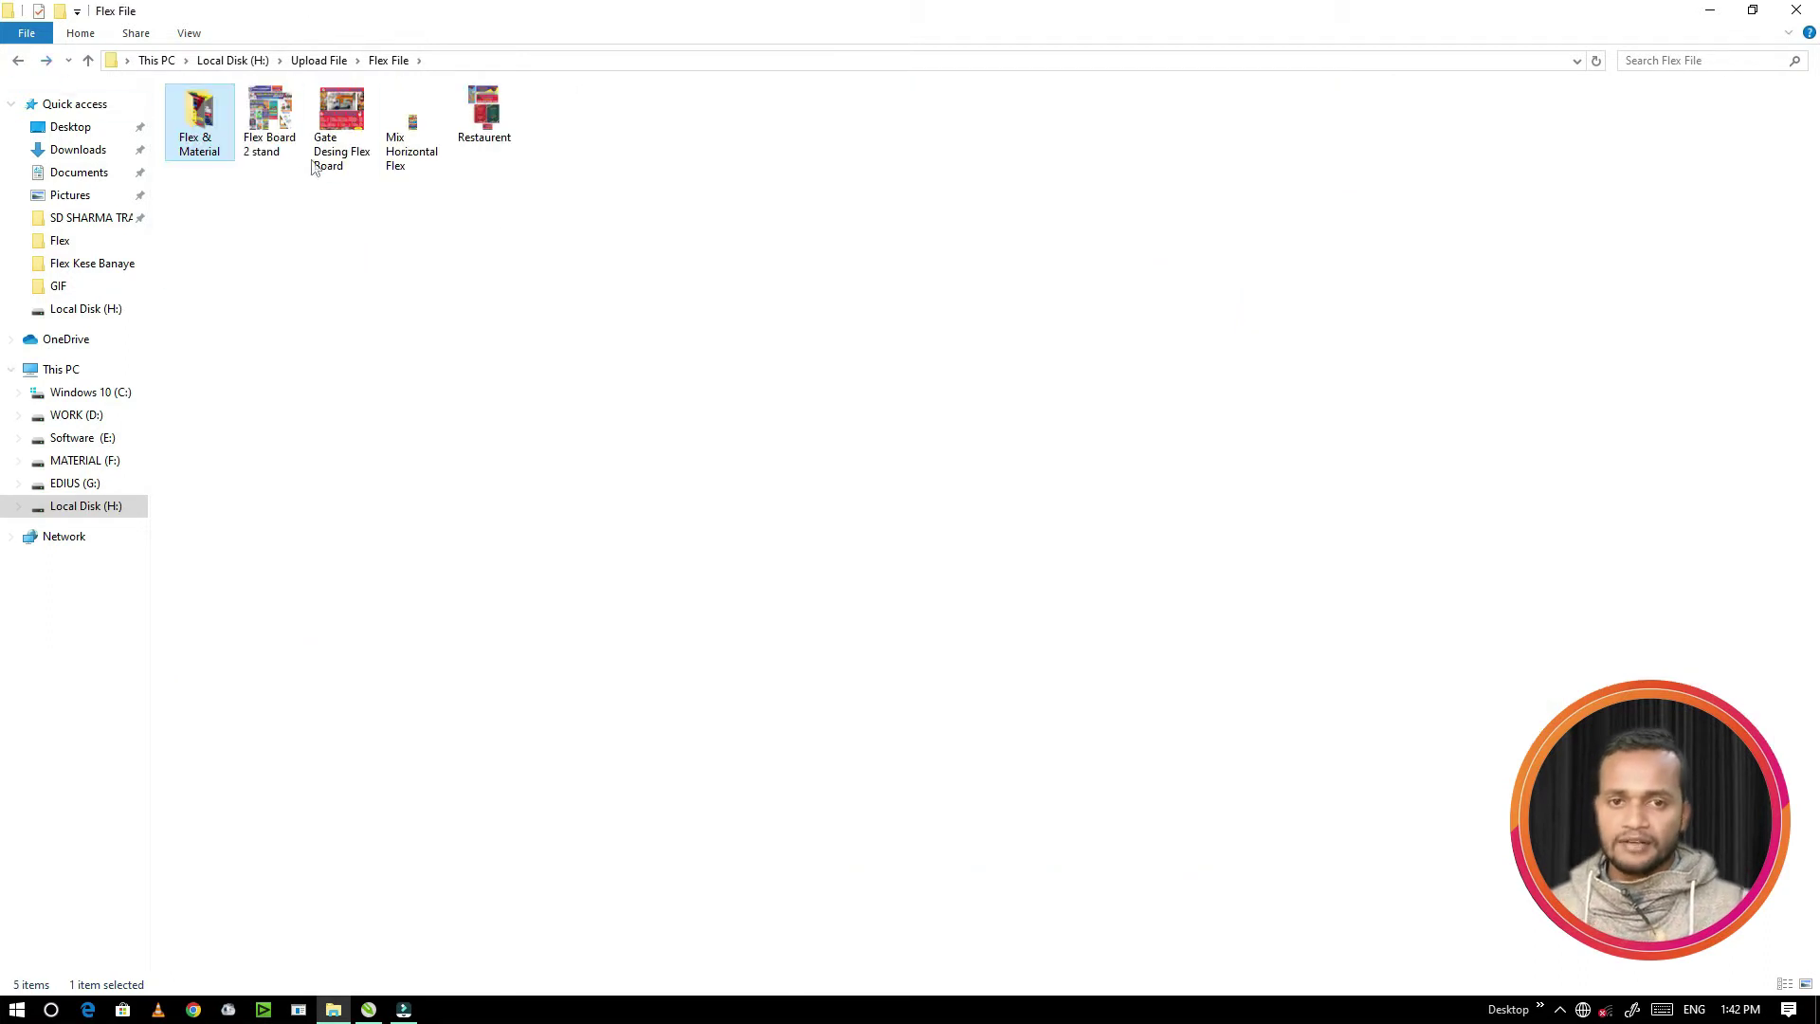
{"action": "left_click", "coordinate": [287, 127]}
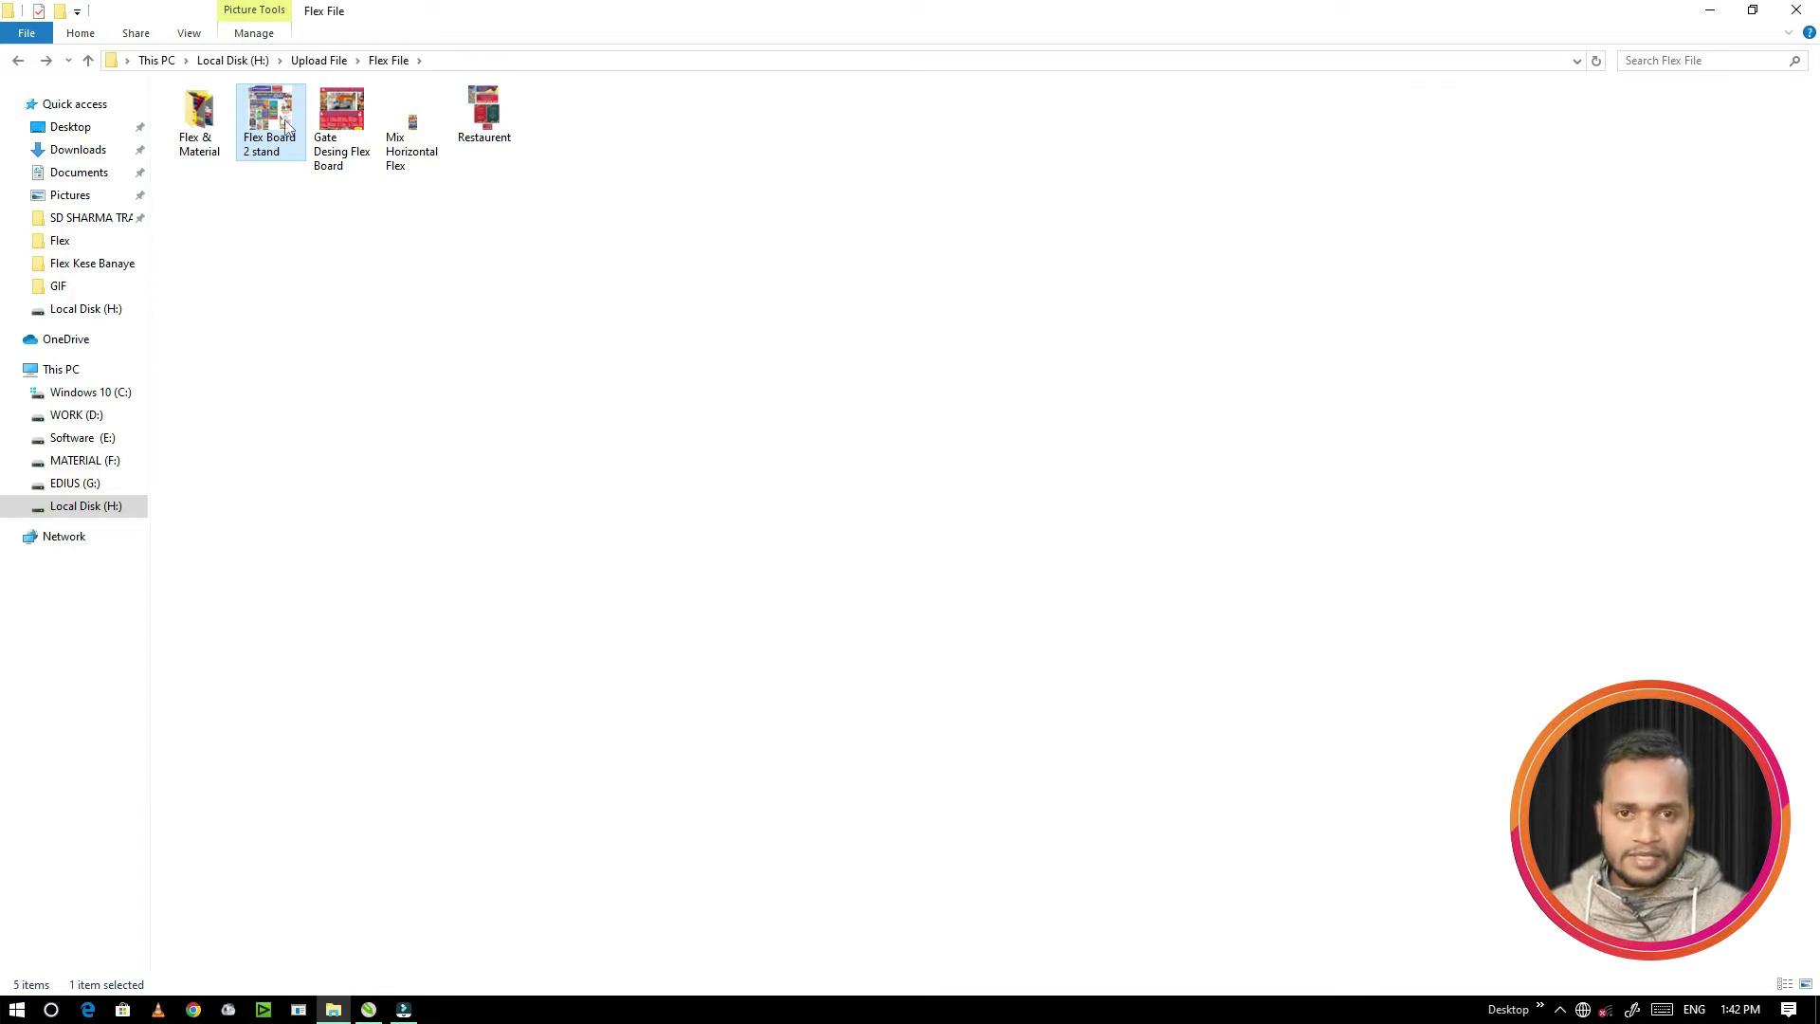
{"action": "left_click", "coordinate": [346, 128]}
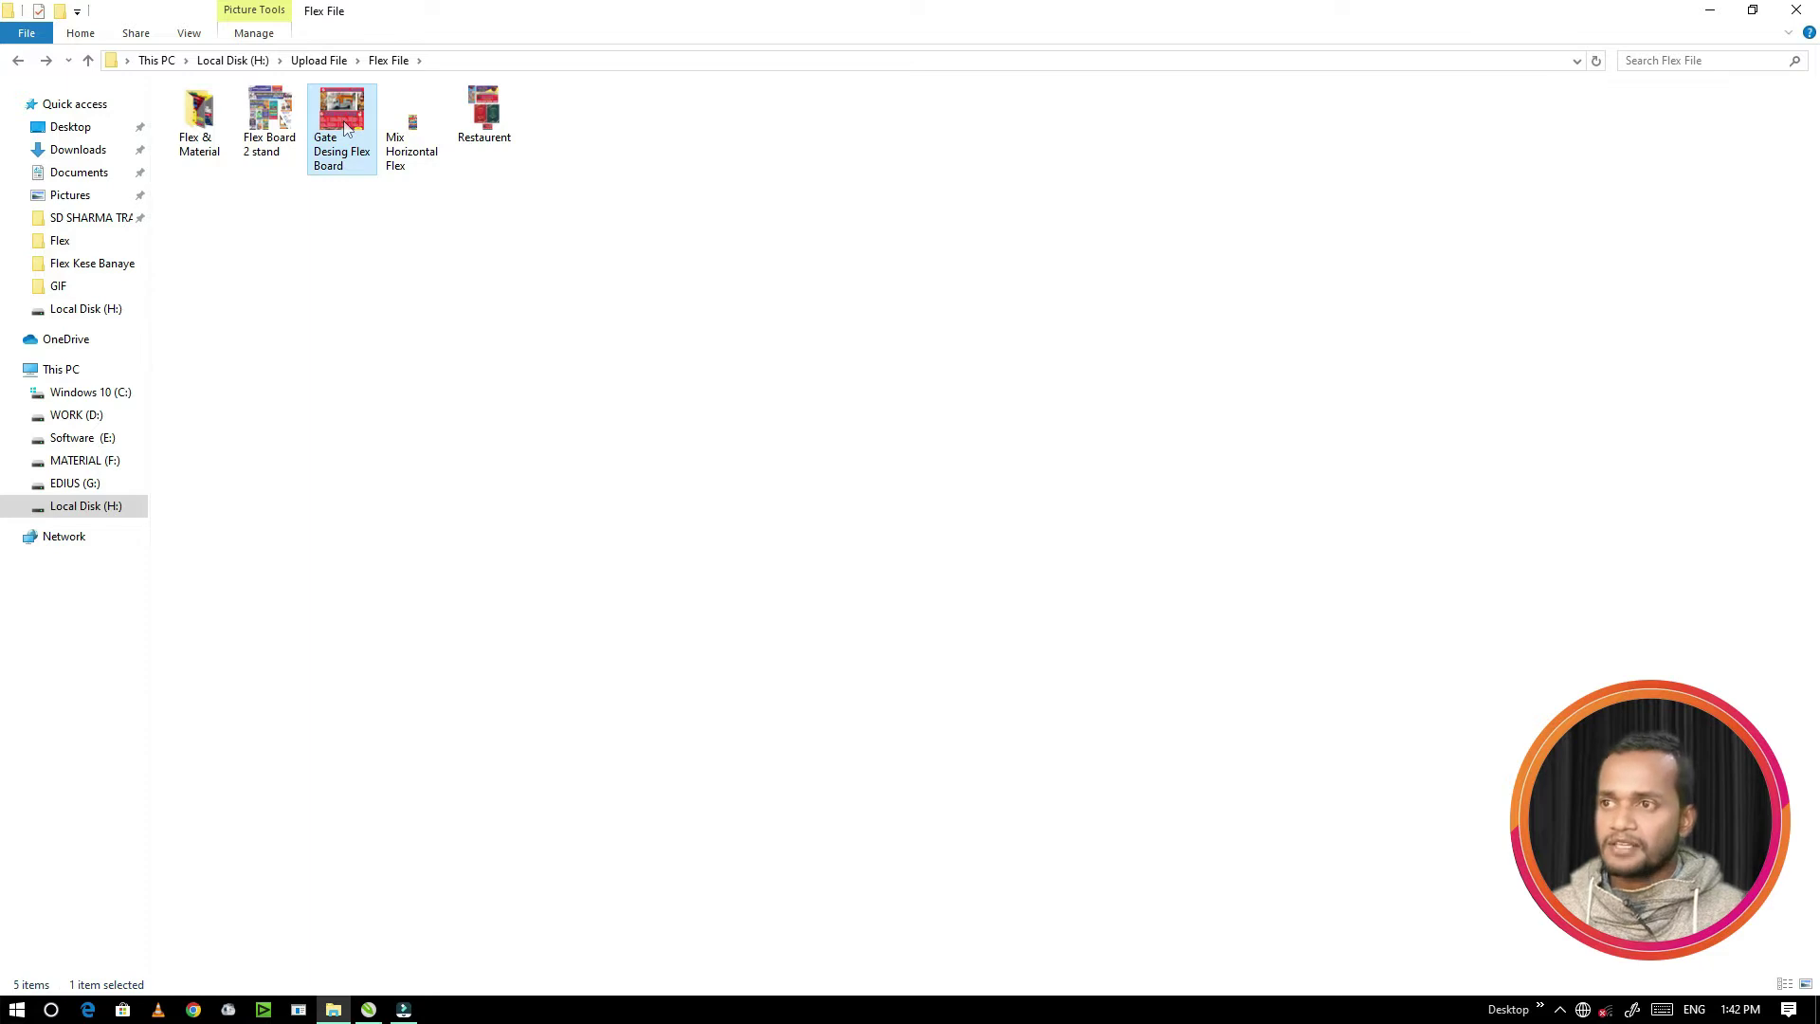
{"action": "left_click", "coordinate": [414, 134]}
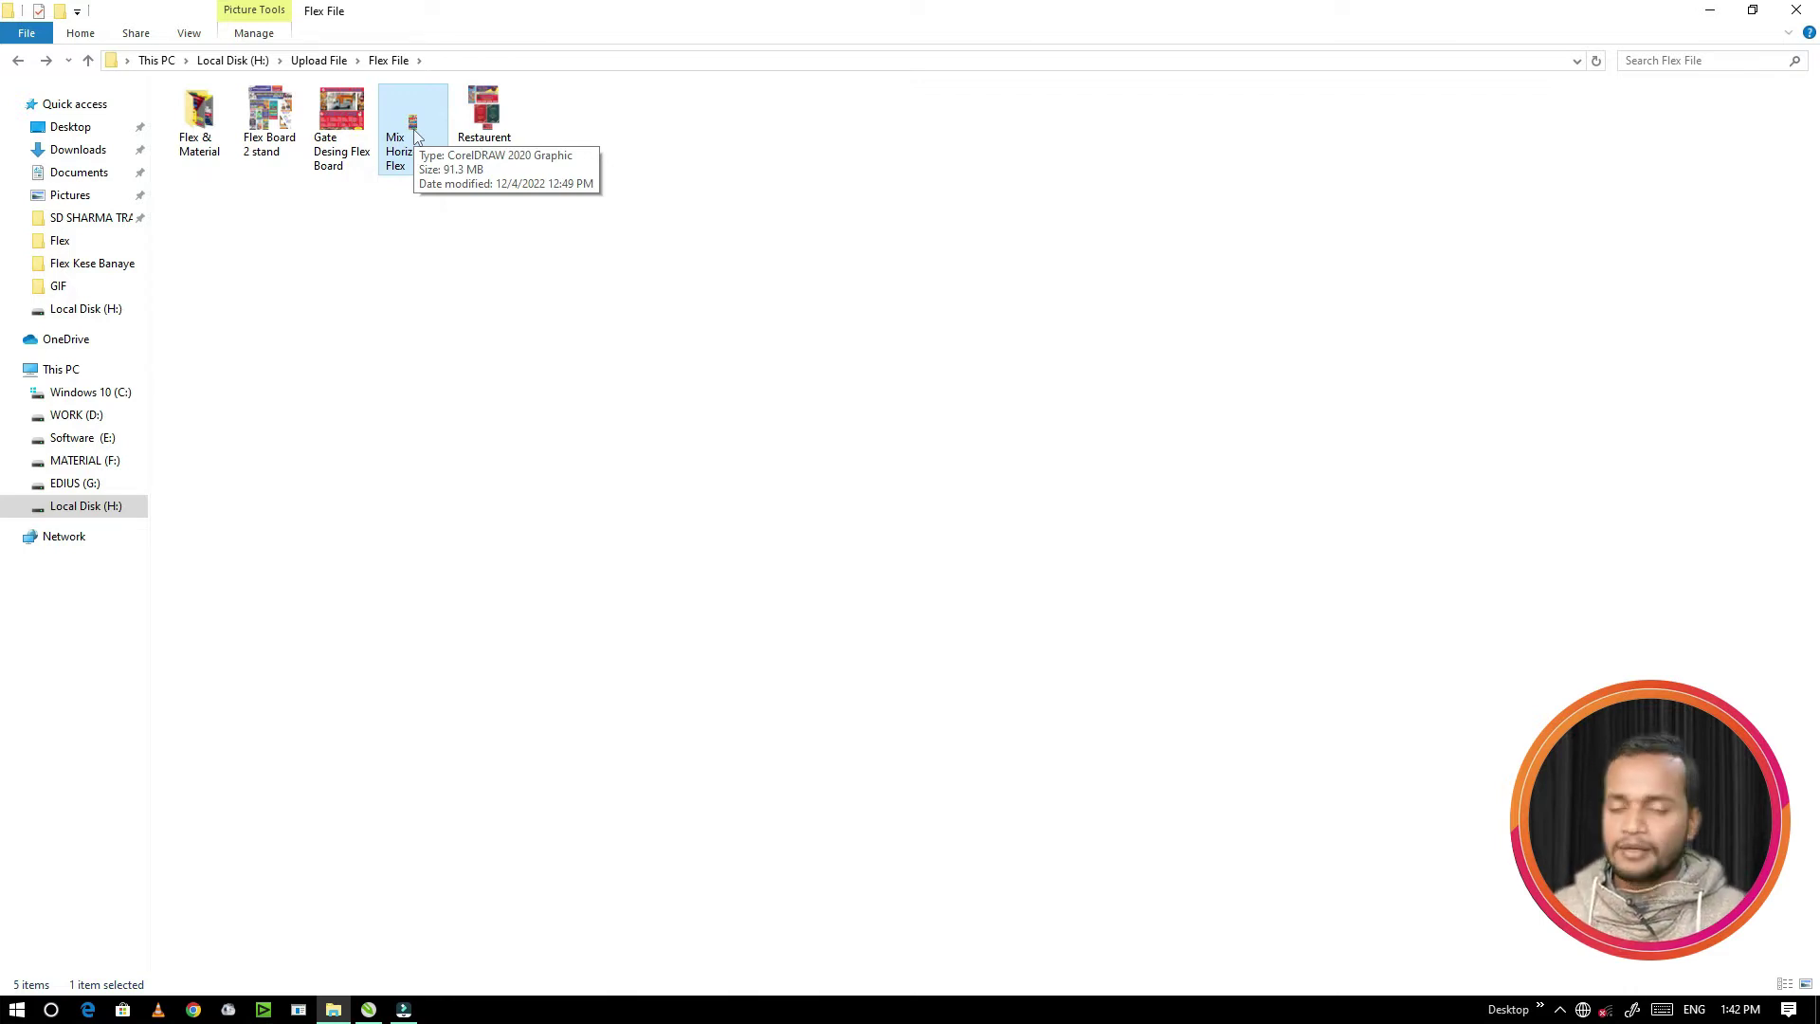
{"action": "left_click", "coordinate": [502, 112]}
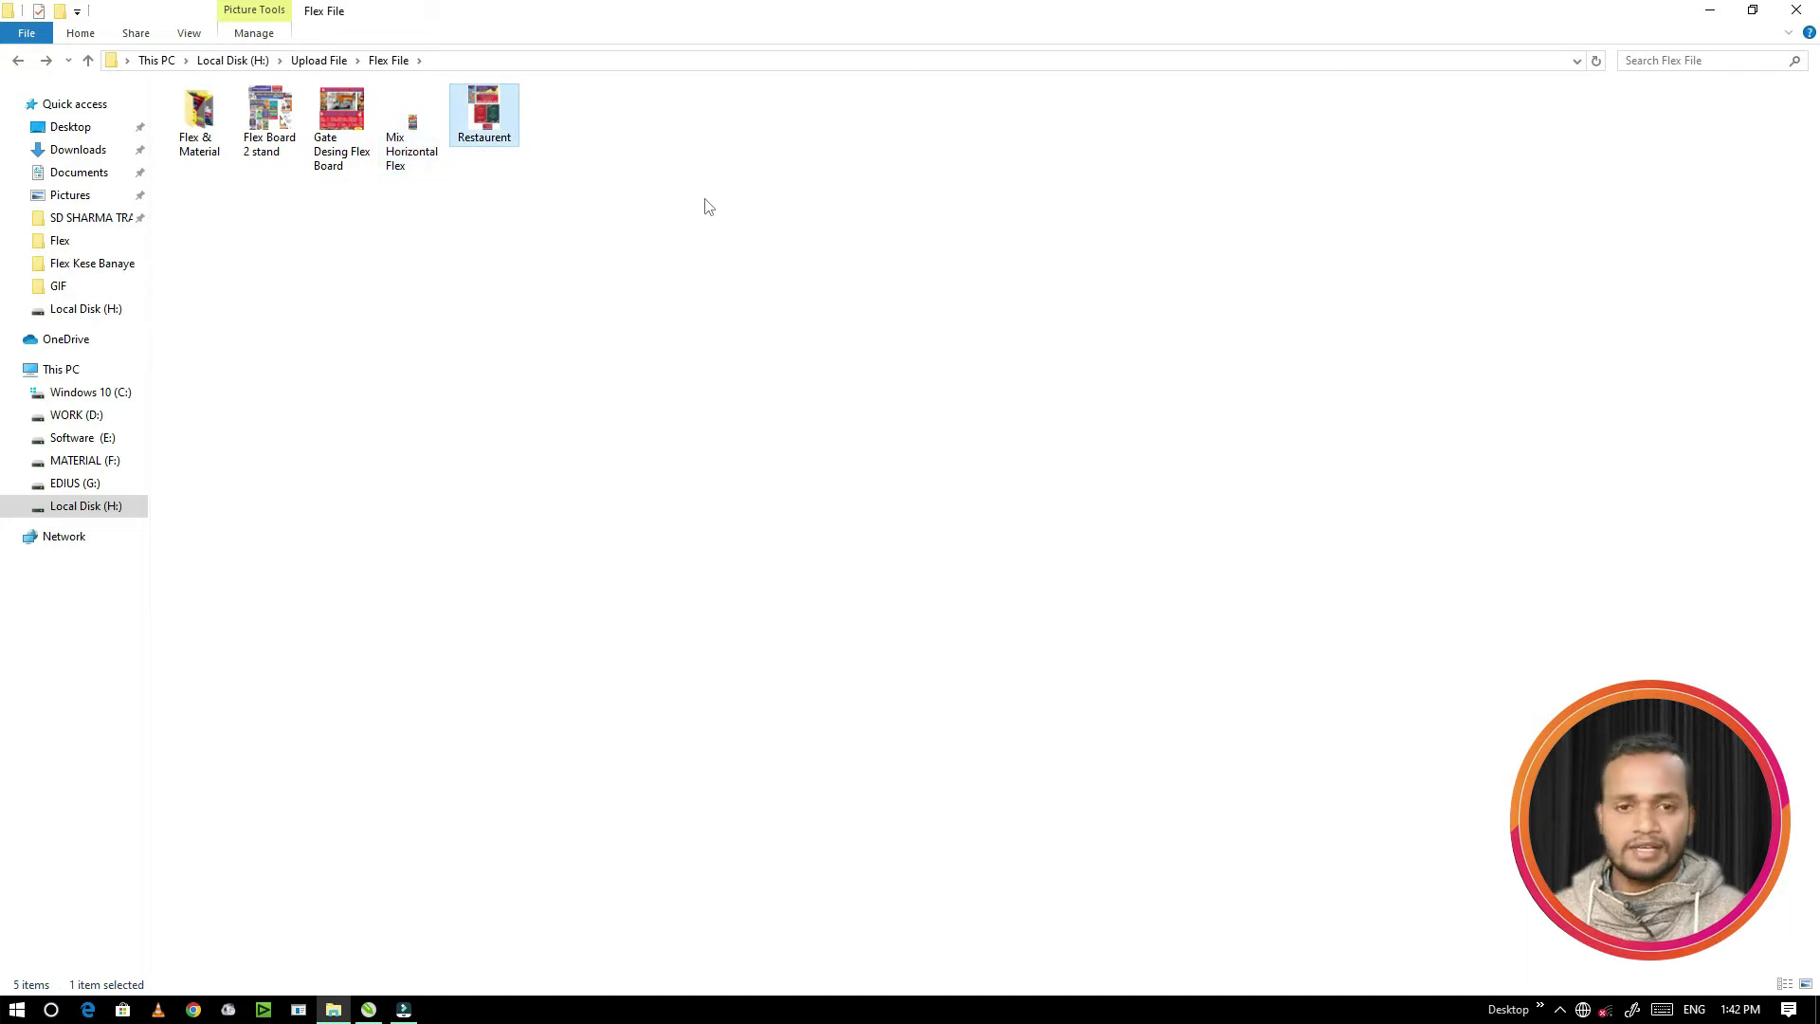
{"action": "right_click", "coordinate": [681, 307]}
{"action": "left_click", "coordinate": [782, 382]}
{"action": "right_click", "coordinate": [746, 345]}
{"action": "left_click", "coordinate": [790, 417]}
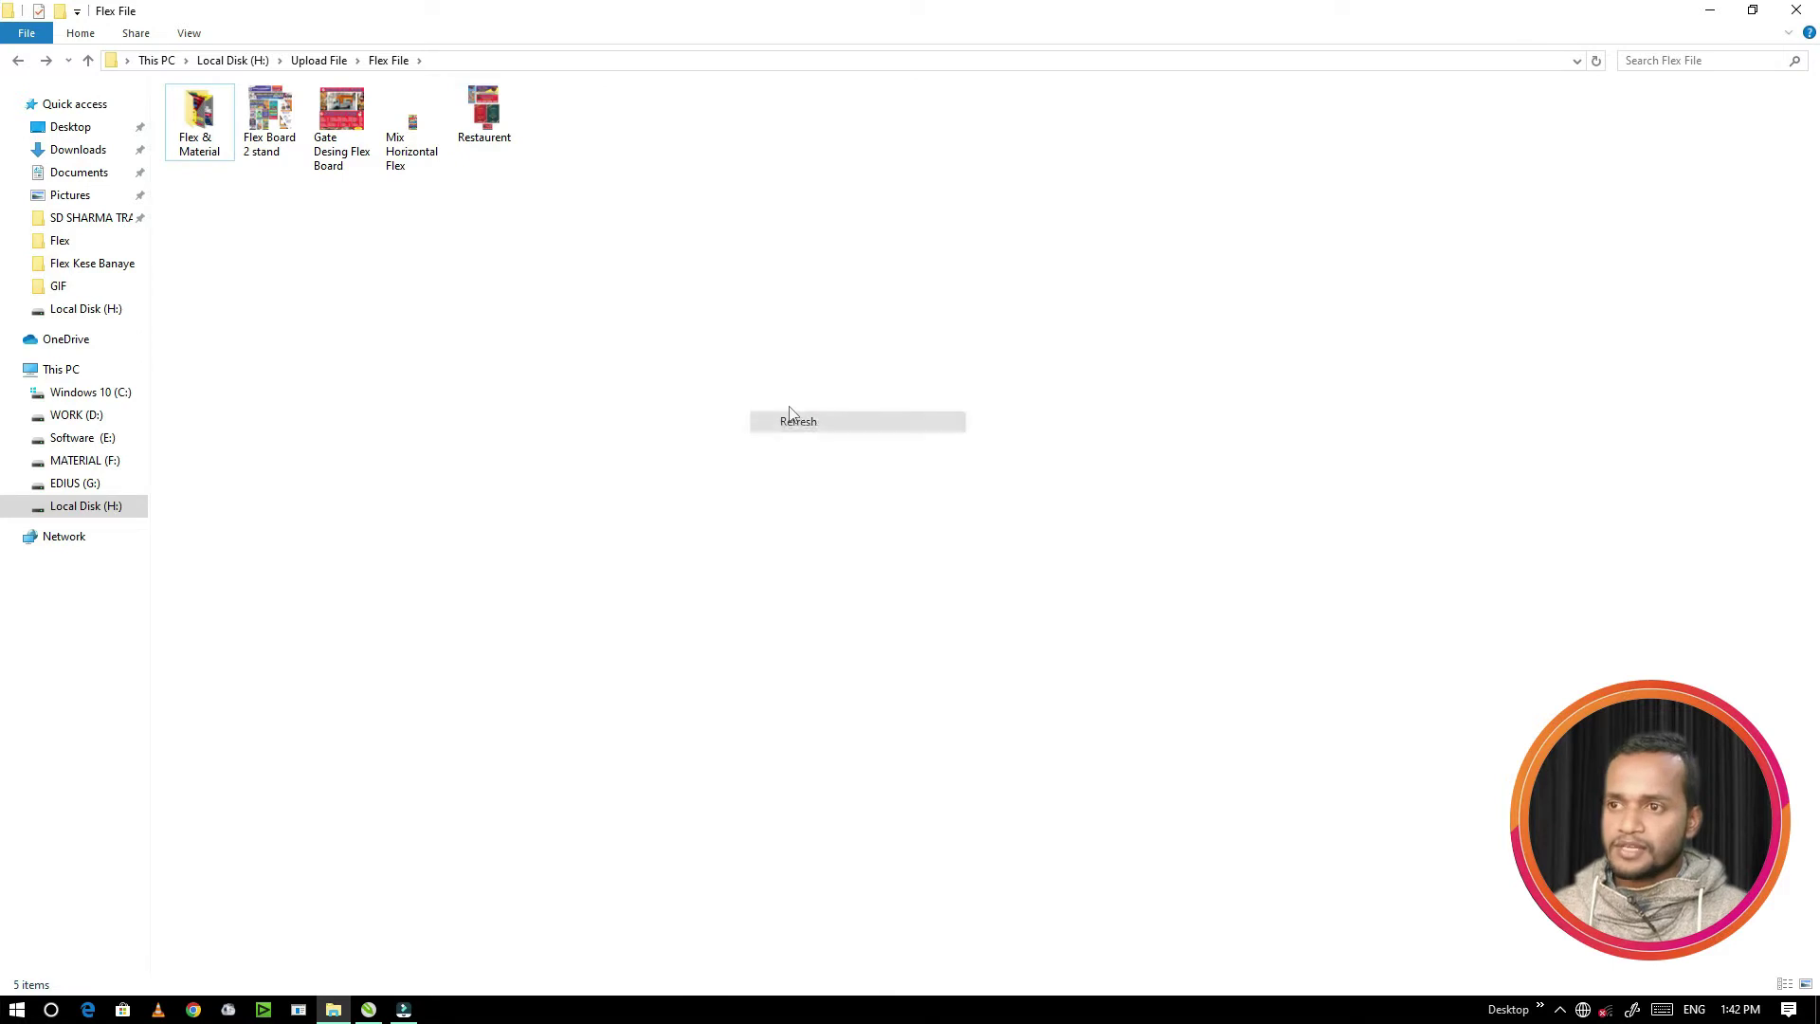
{"action": "right_click", "coordinate": [771, 325]}
{"action": "left_click", "coordinate": [774, 387]}
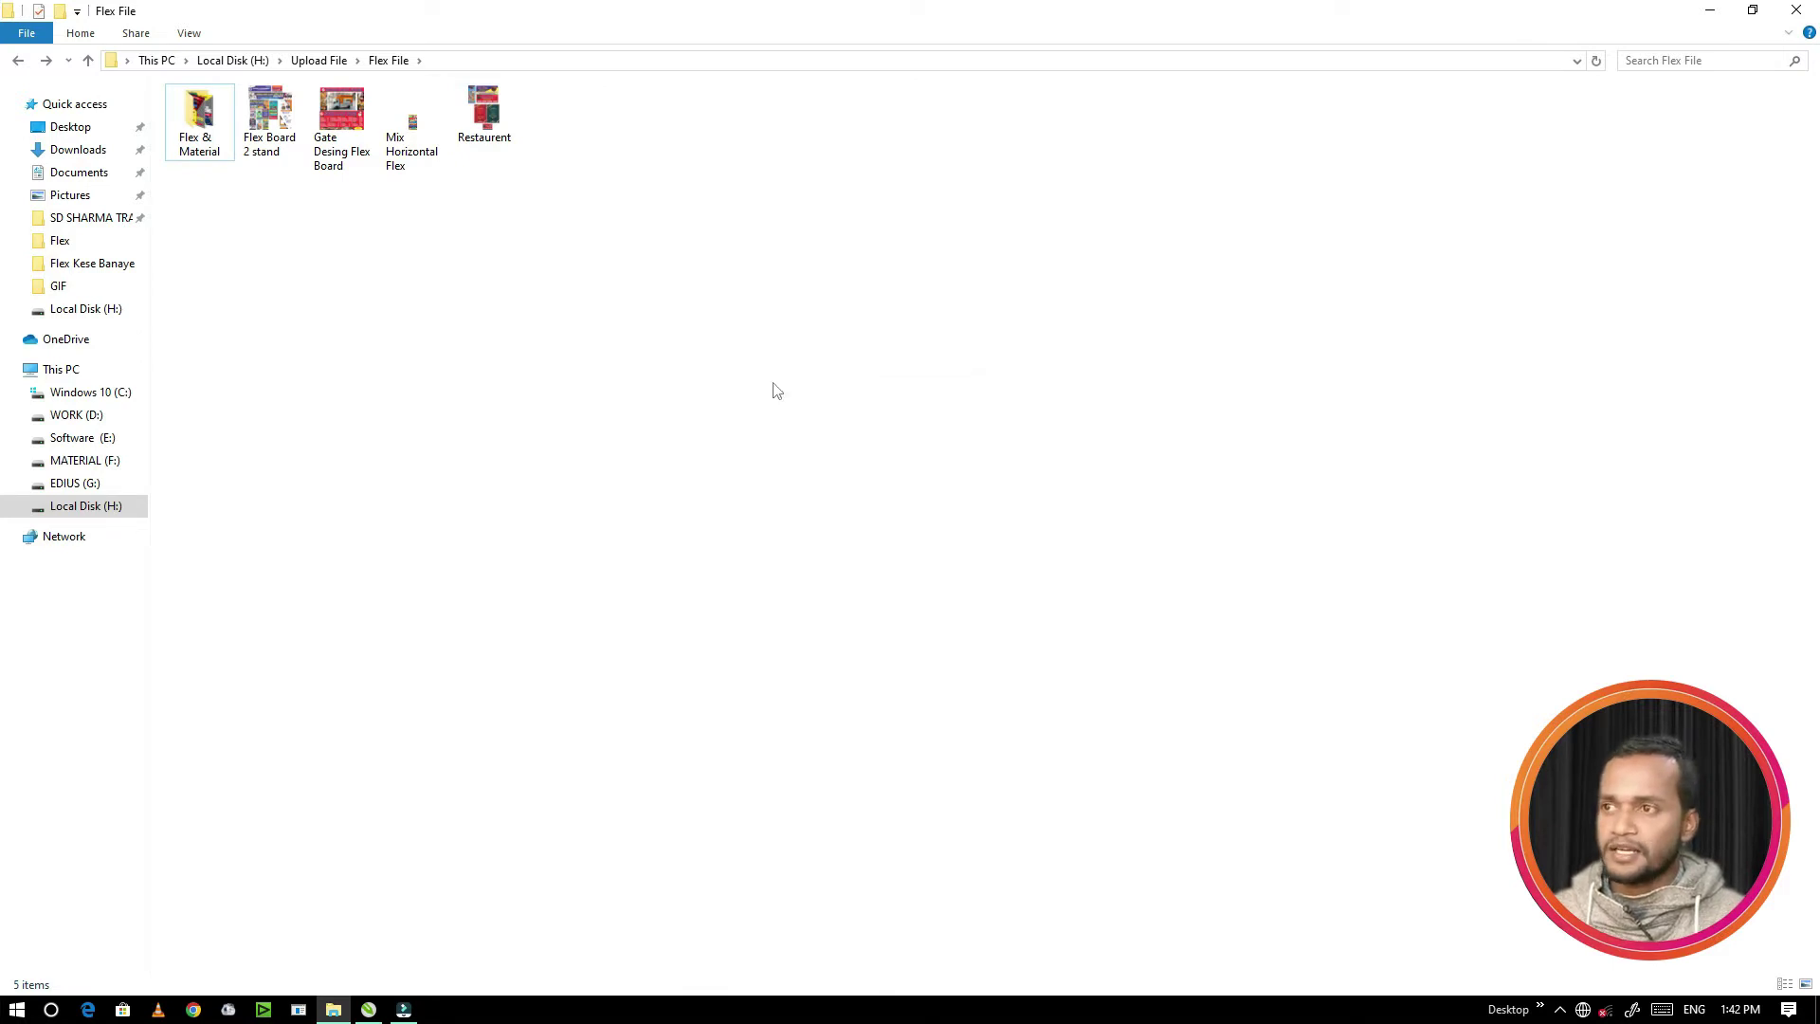
{"action": "right_click", "coordinate": [640, 330]}
{"action": "left_click", "coordinate": [663, 409]}
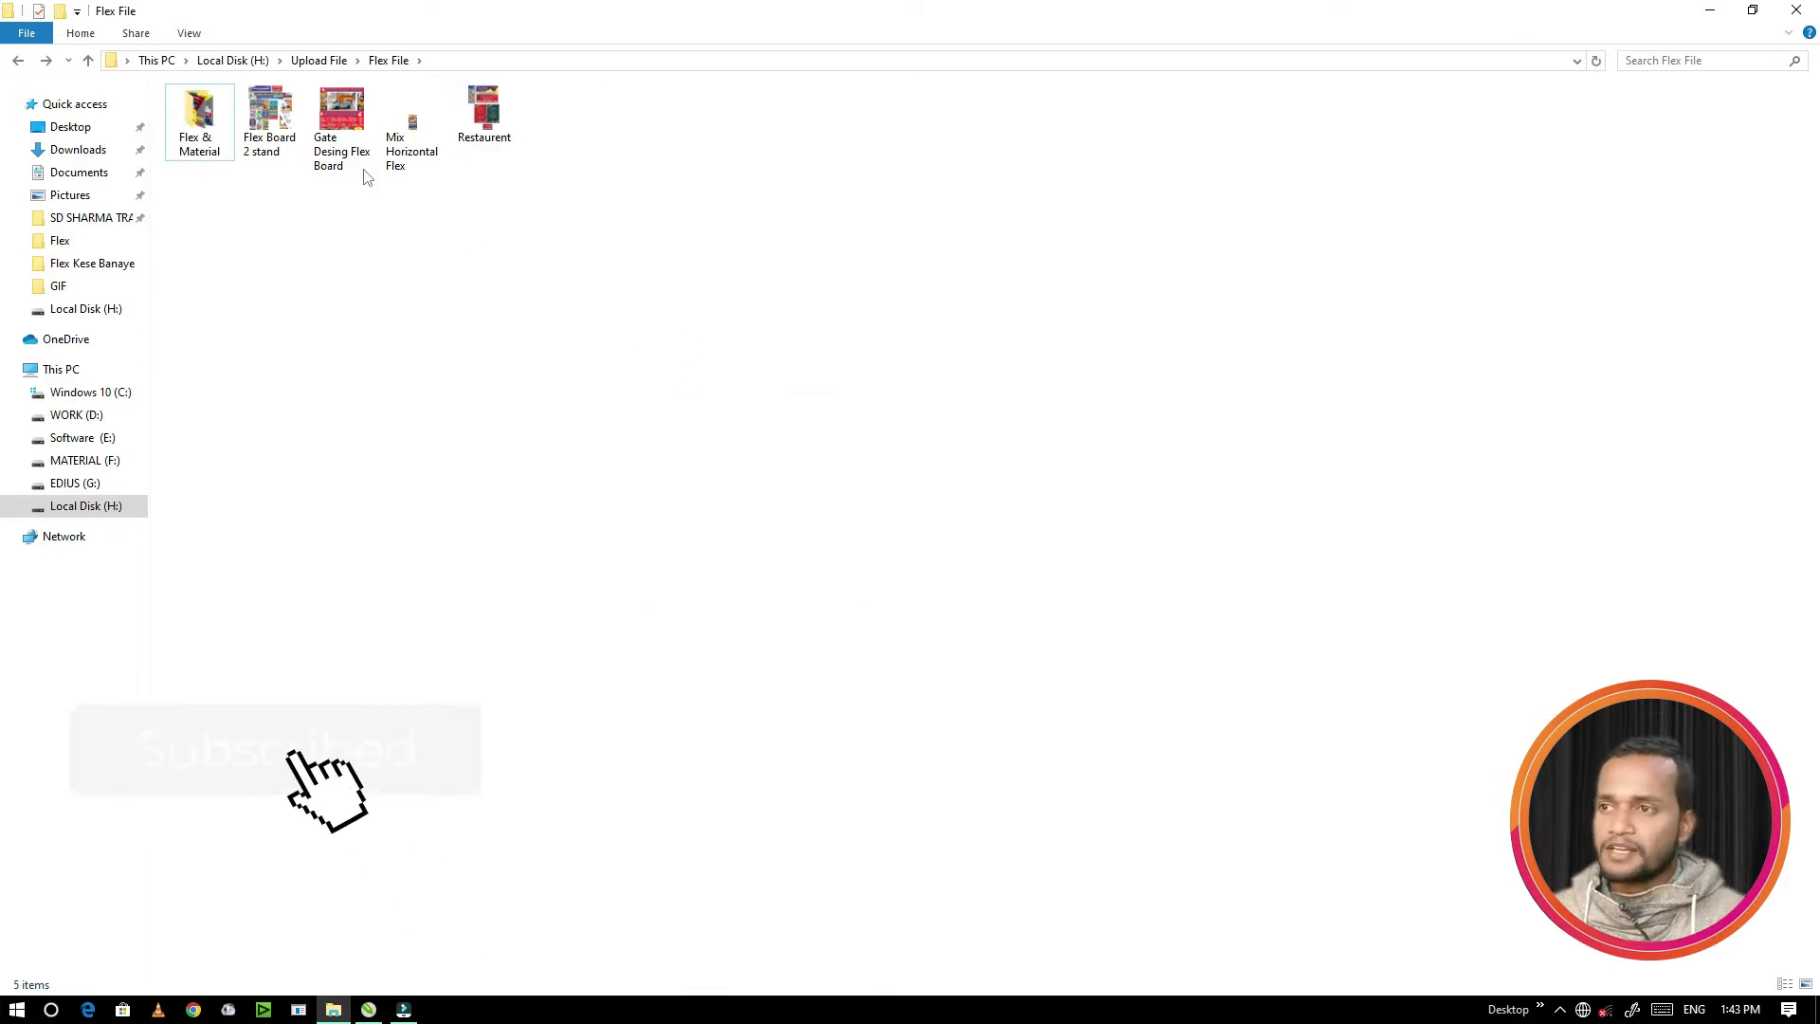
Step: Open the Mix Horizontal Flex file in CorelDRAW and look over the handloom and chicken centre banners on page 1
{"action": "double_click", "coordinate": [413, 123]}
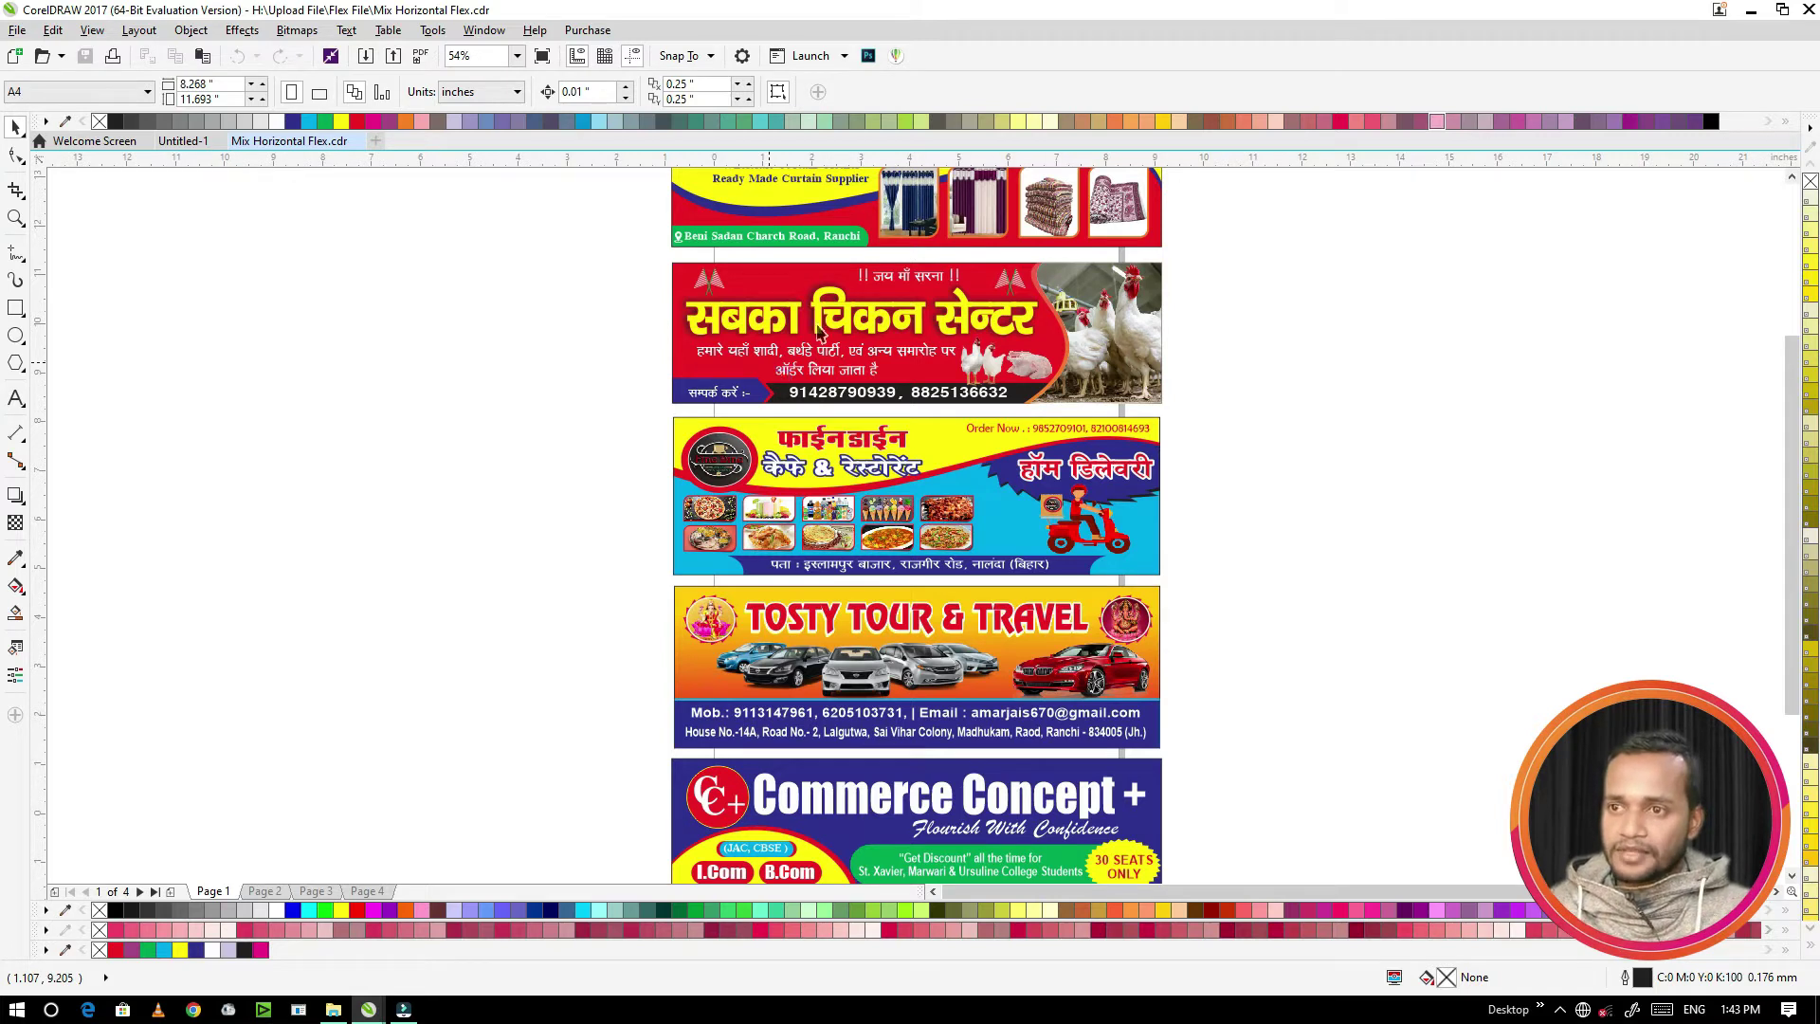
{"action": "scroll", "coordinate": [924, 370], "scroll_direction": "down", "scroll_amount": 6}
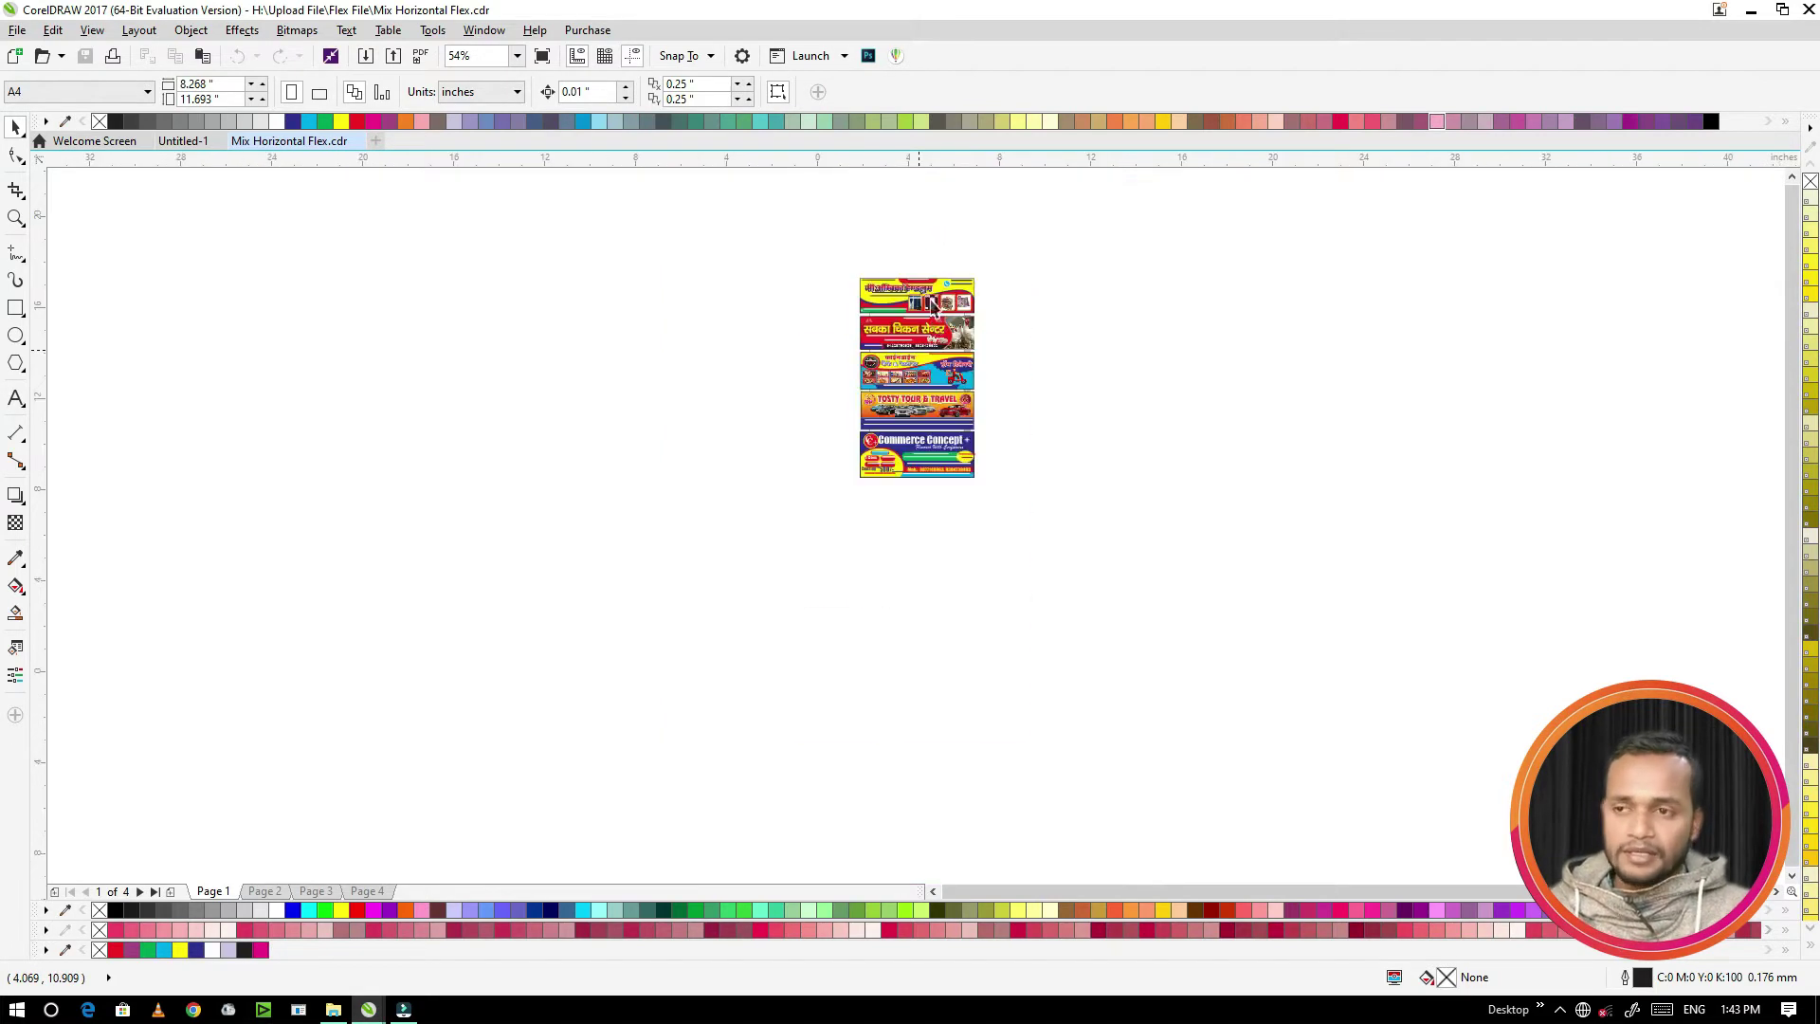
{"action": "scroll", "coordinate": [927, 346], "scroll_direction": "up", "scroll_amount": 3}
{"action": "scroll", "coordinate": [905, 355], "scroll_direction": "up", "scroll_amount": 3}
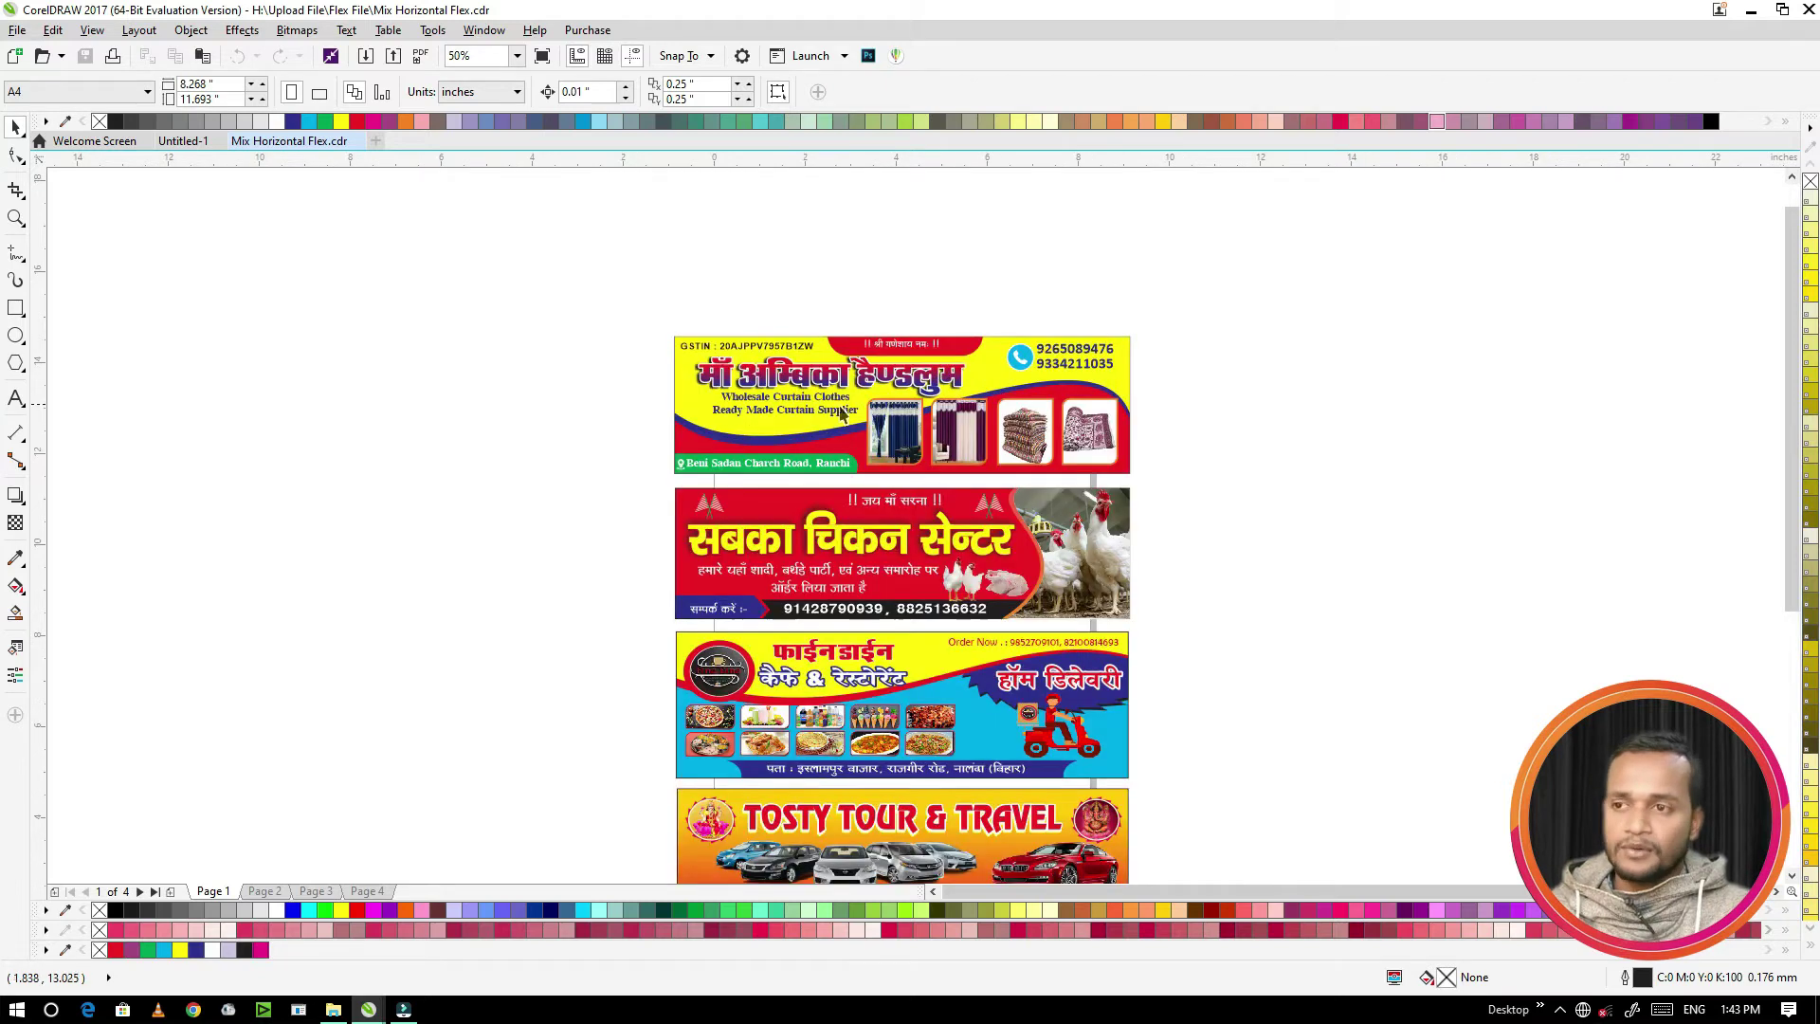
{"action": "scroll", "coordinate": [896, 379], "scroll_direction": "up", "scroll_amount": 2}
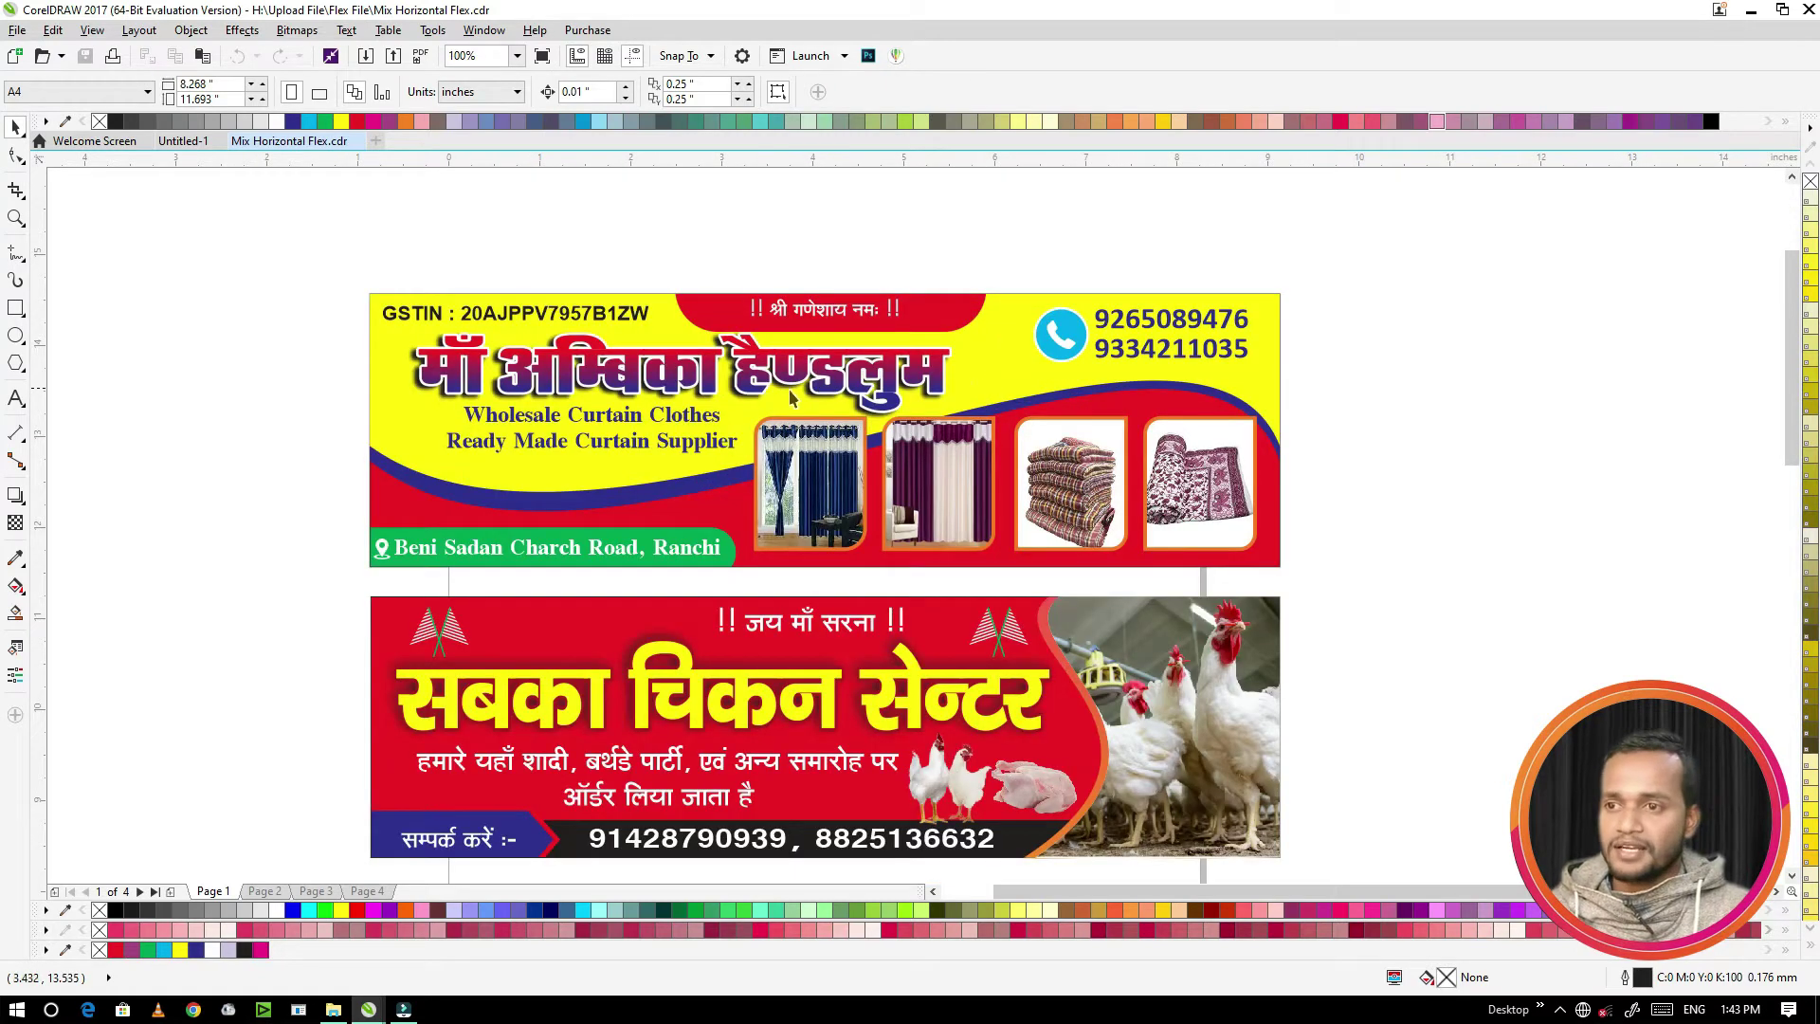
{"action": "scroll", "coordinate": [844, 375], "scroll_direction": "down", "scroll_amount": 2}
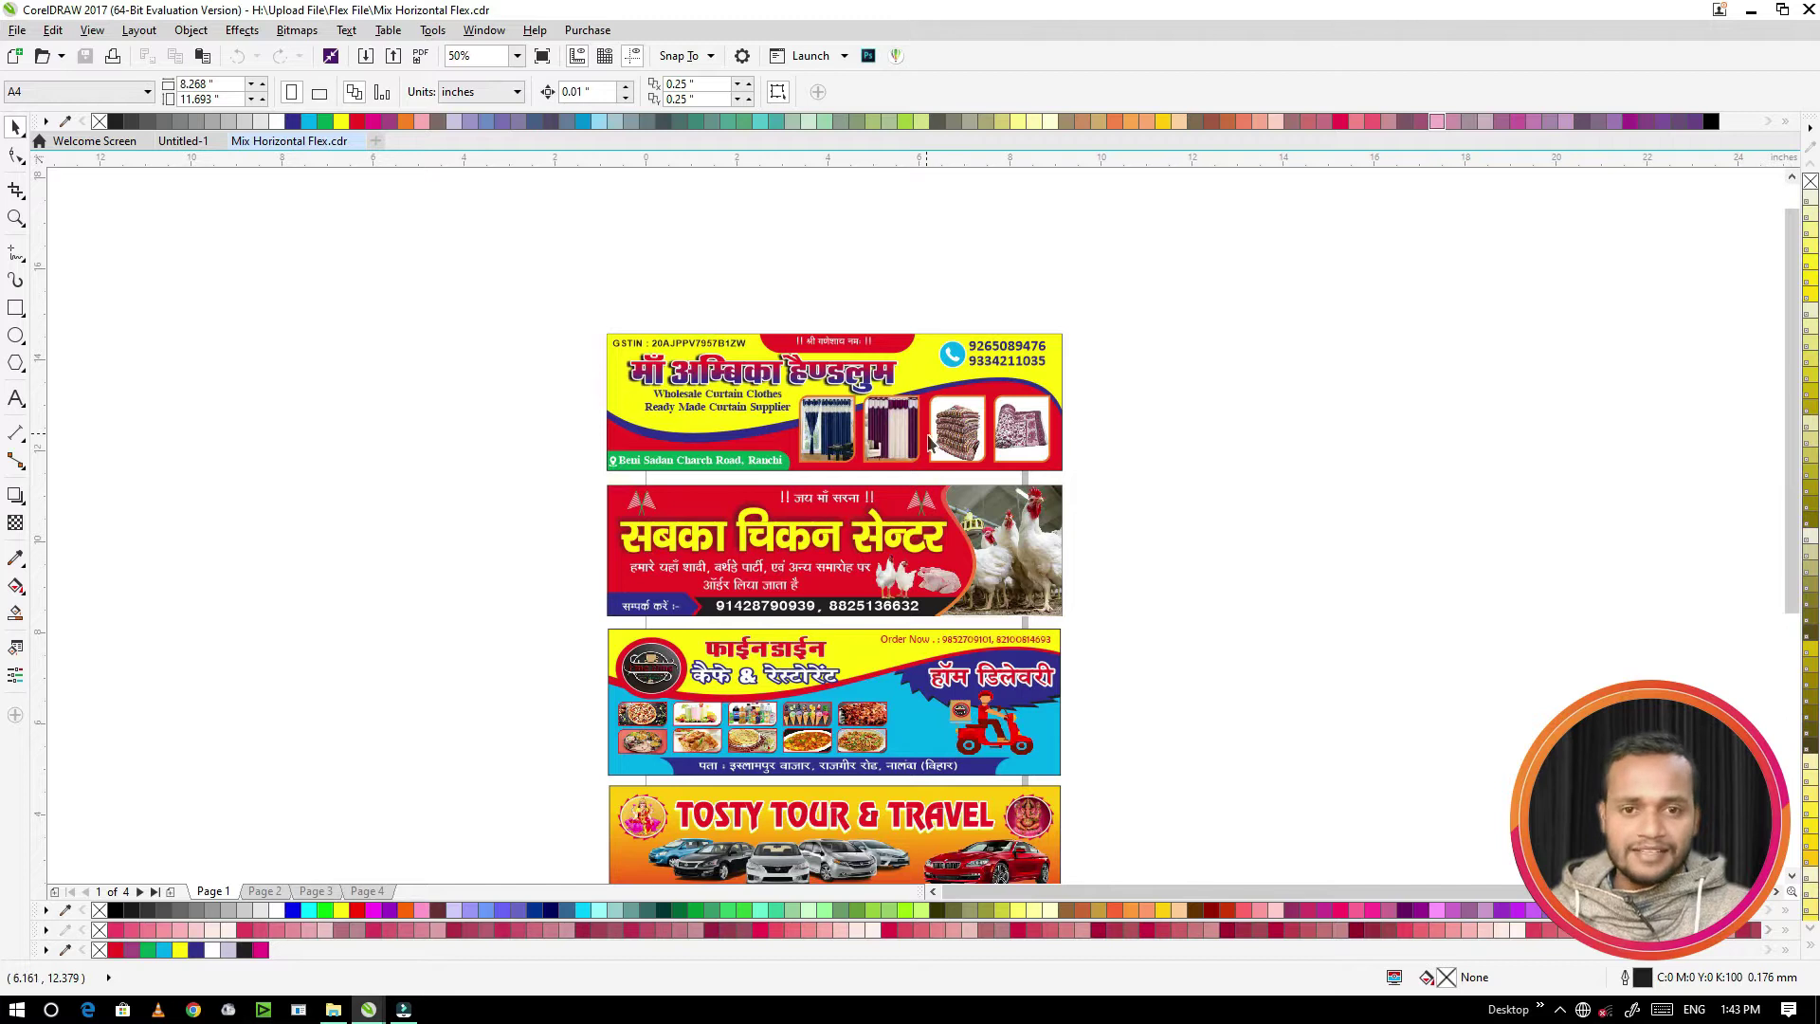
{"action": "scroll", "coordinate": [924, 441], "scroll_direction": "down", "scroll_amount": 2}
{"action": "scroll", "coordinate": [877, 517], "scroll_direction": "up", "scroll_amount": 2}
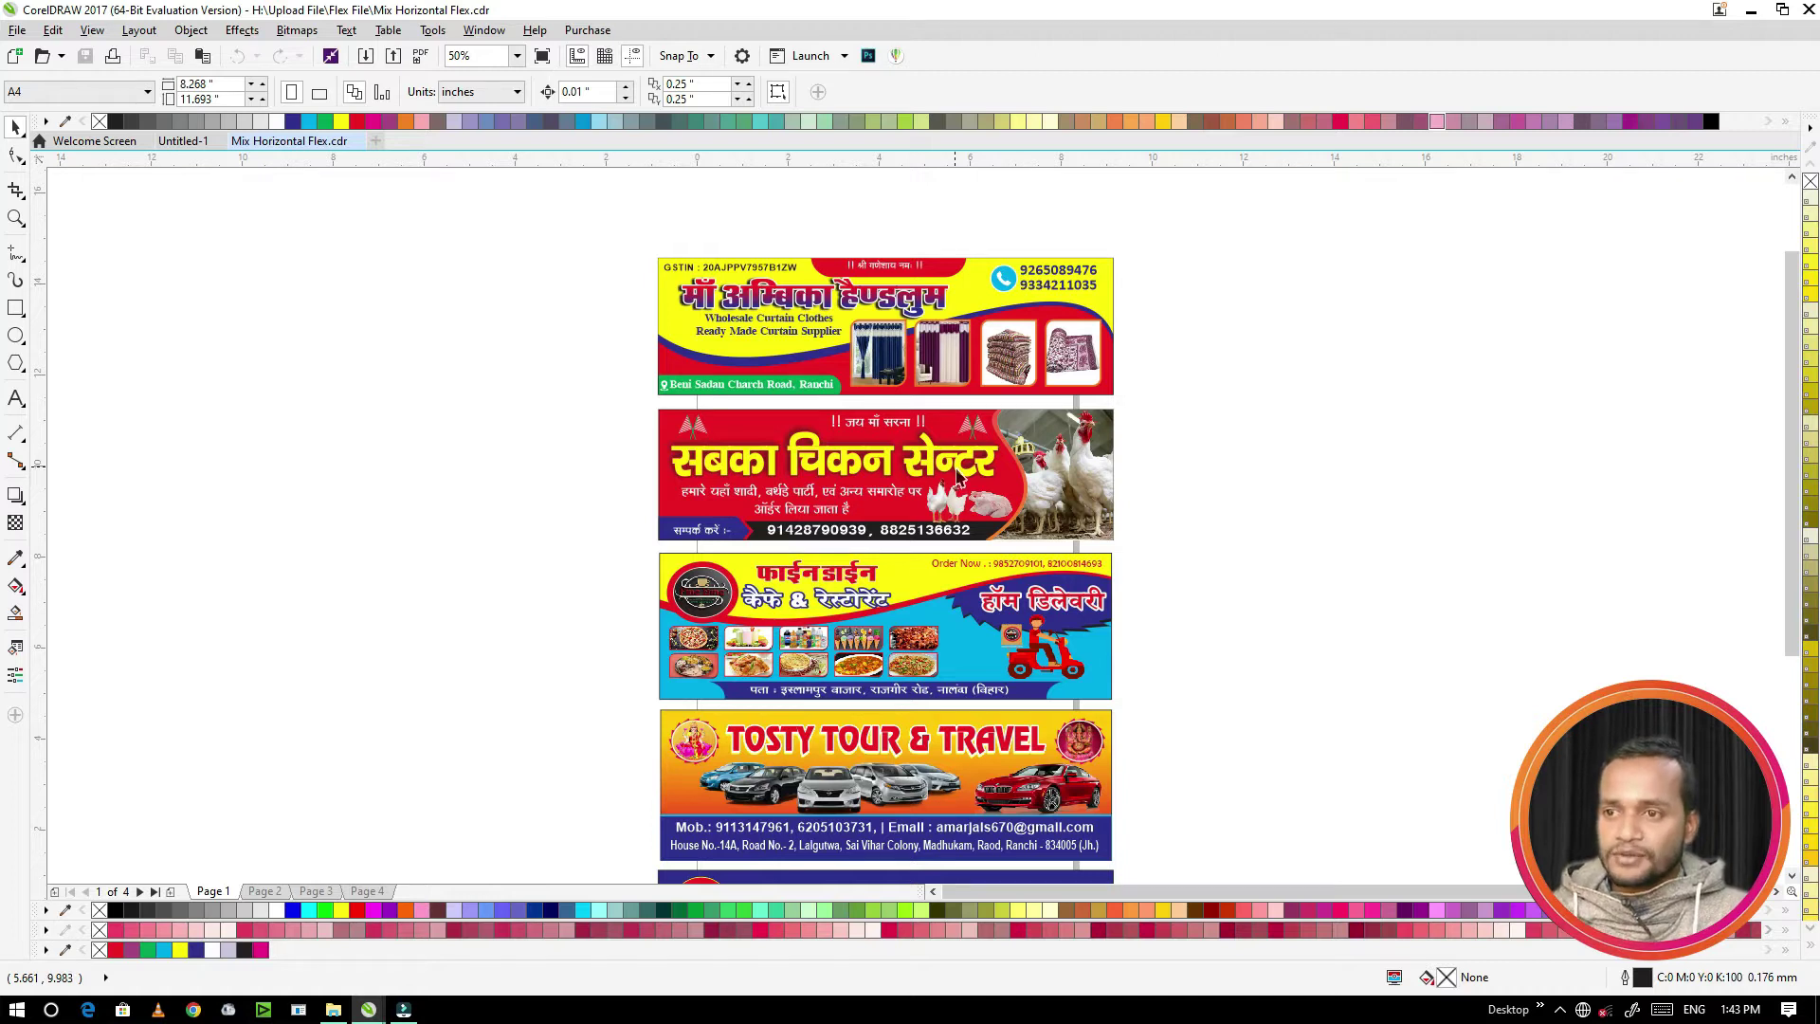
{"action": "scroll", "coordinate": [924, 474], "scroll_direction": "down", "scroll_amount": 1}
{"action": "scroll", "coordinate": [907, 564], "scroll_direction": "up", "scroll_amount": 1}
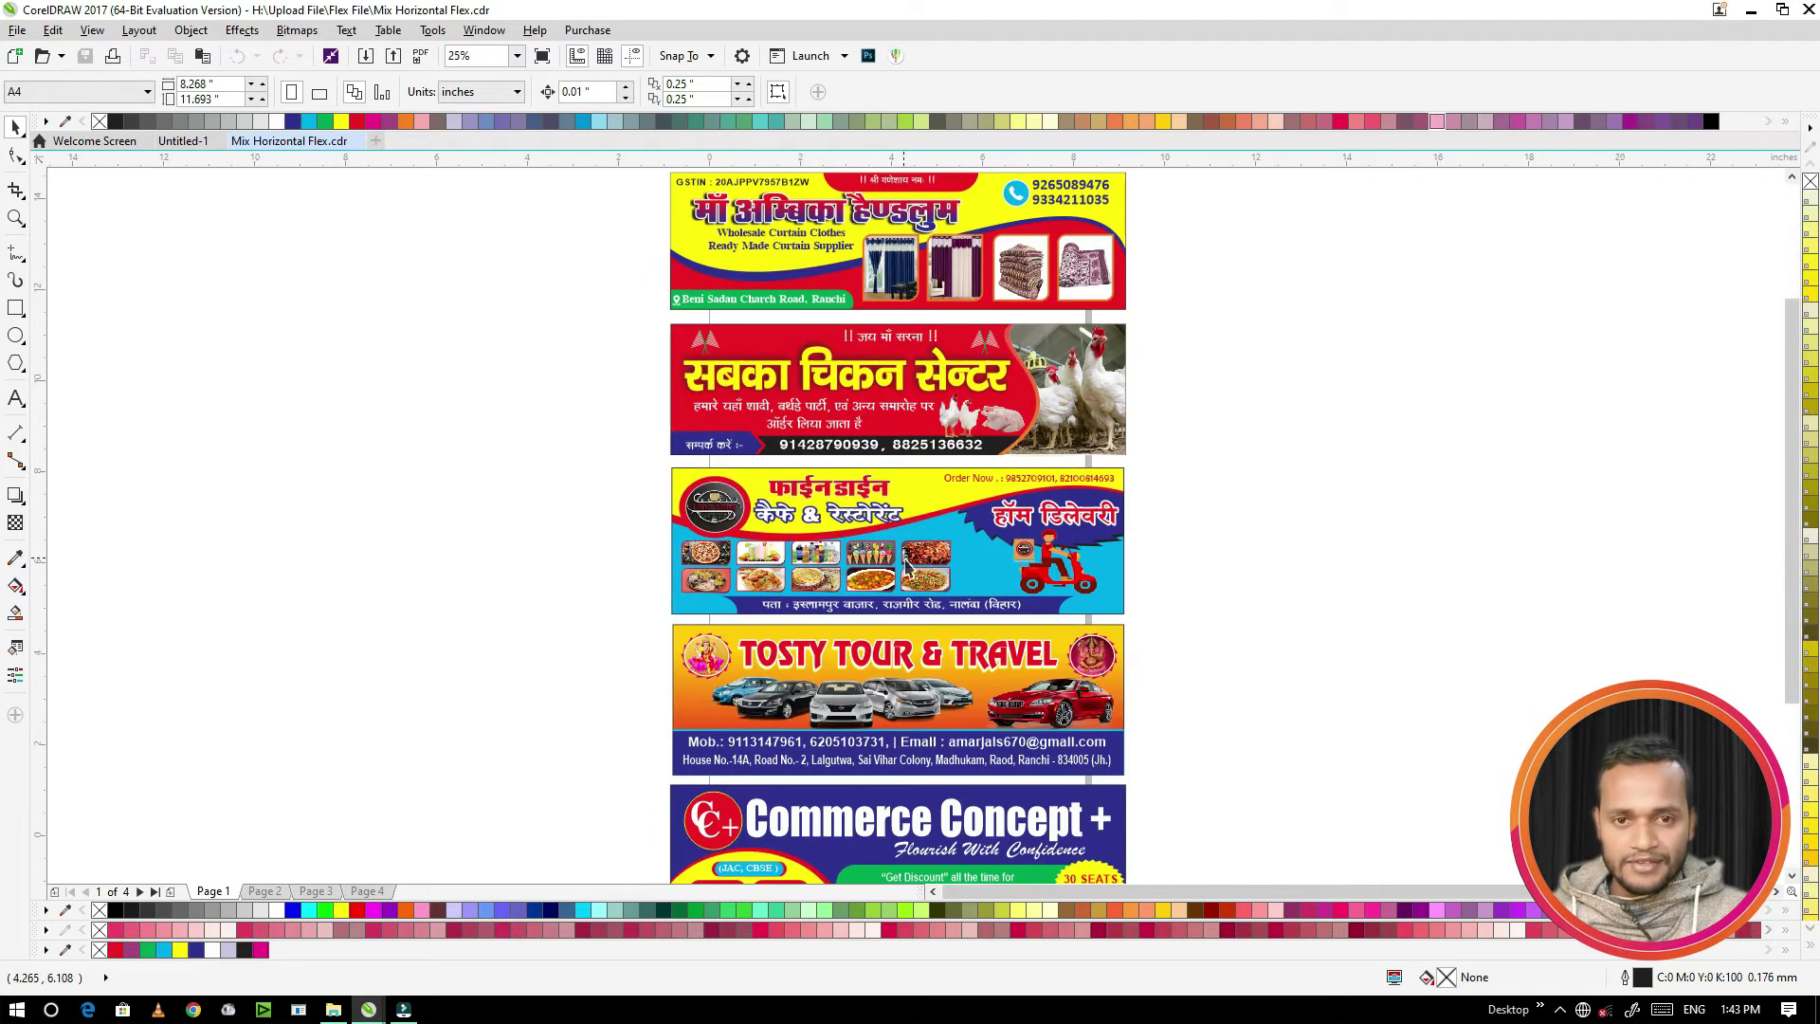
Step: Examine the café and restaurant, Tosty Tour & Travel and Commerce Concept + banners on page 1 up close
{"action": "scroll", "coordinate": [907, 566], "scroll_direction": "up", "scroll_amount": 2}
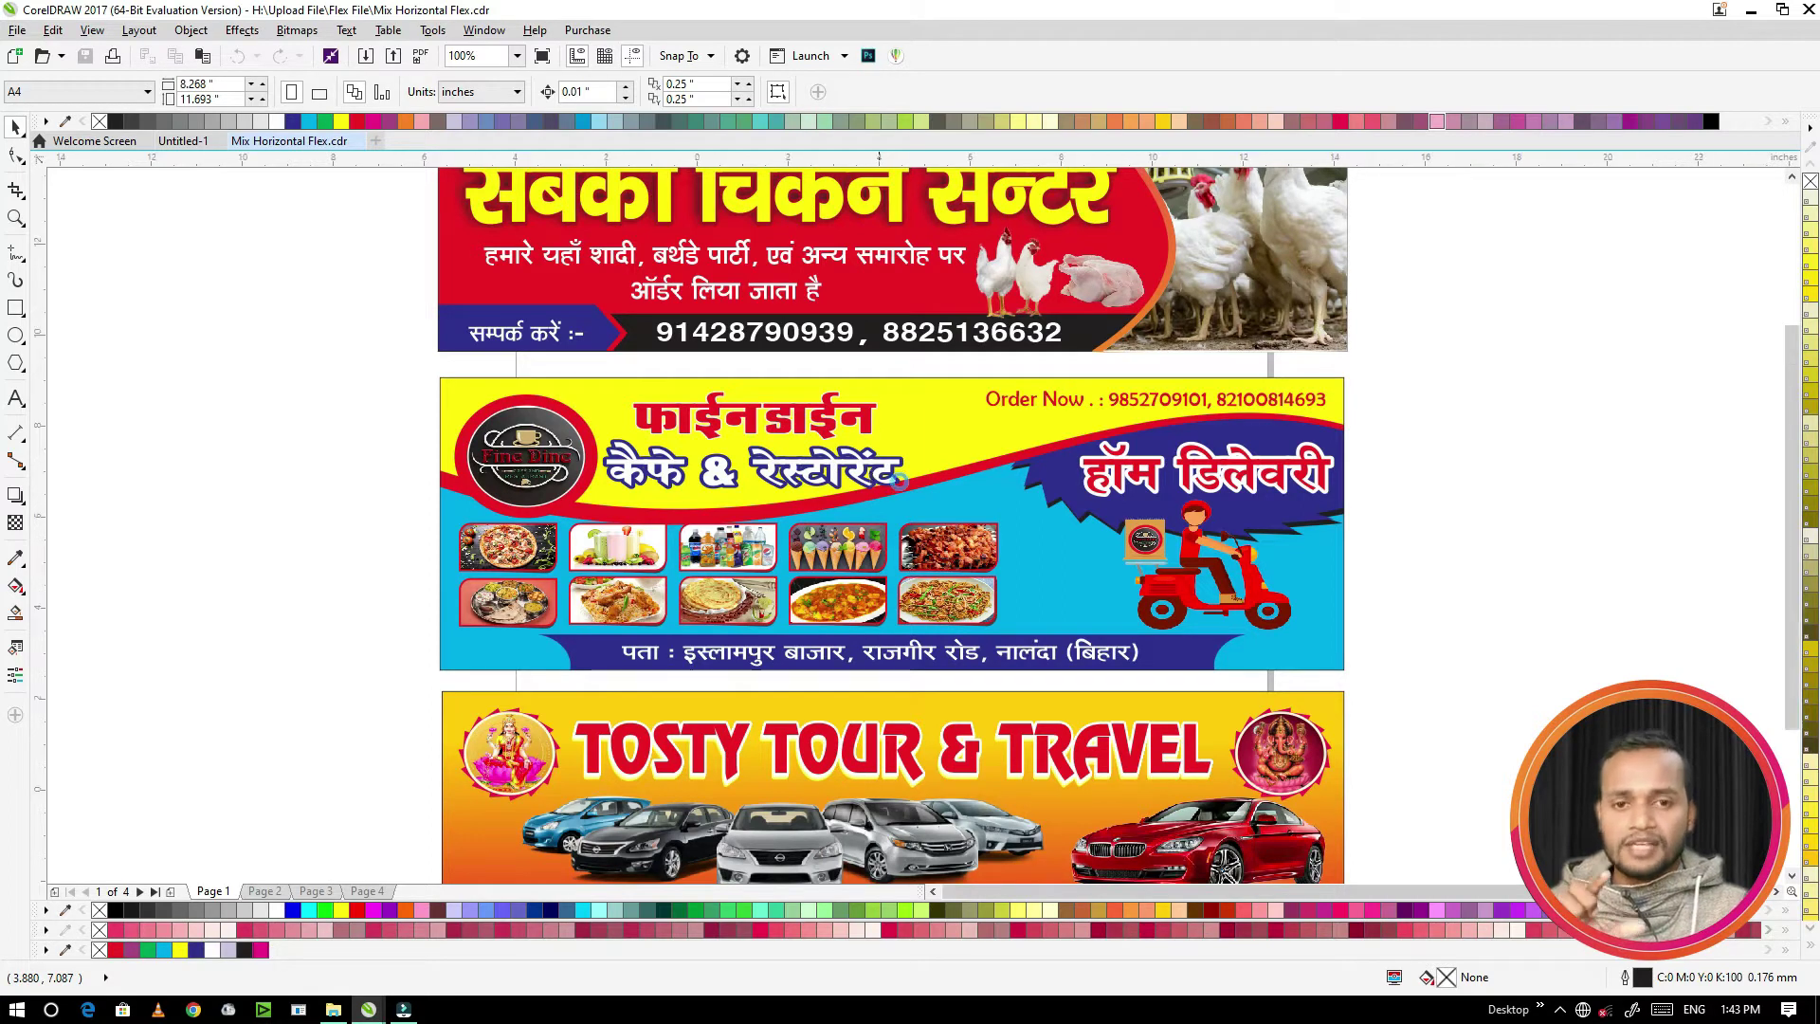
{"action": "scroll", "coordinate": [896, 480], "scroll_direction": "down", "scroll_amount": 2}
{"action": "scroll", "coordinate": [929, 542], "scroll_direction": "up", "scroll_amount": 2}
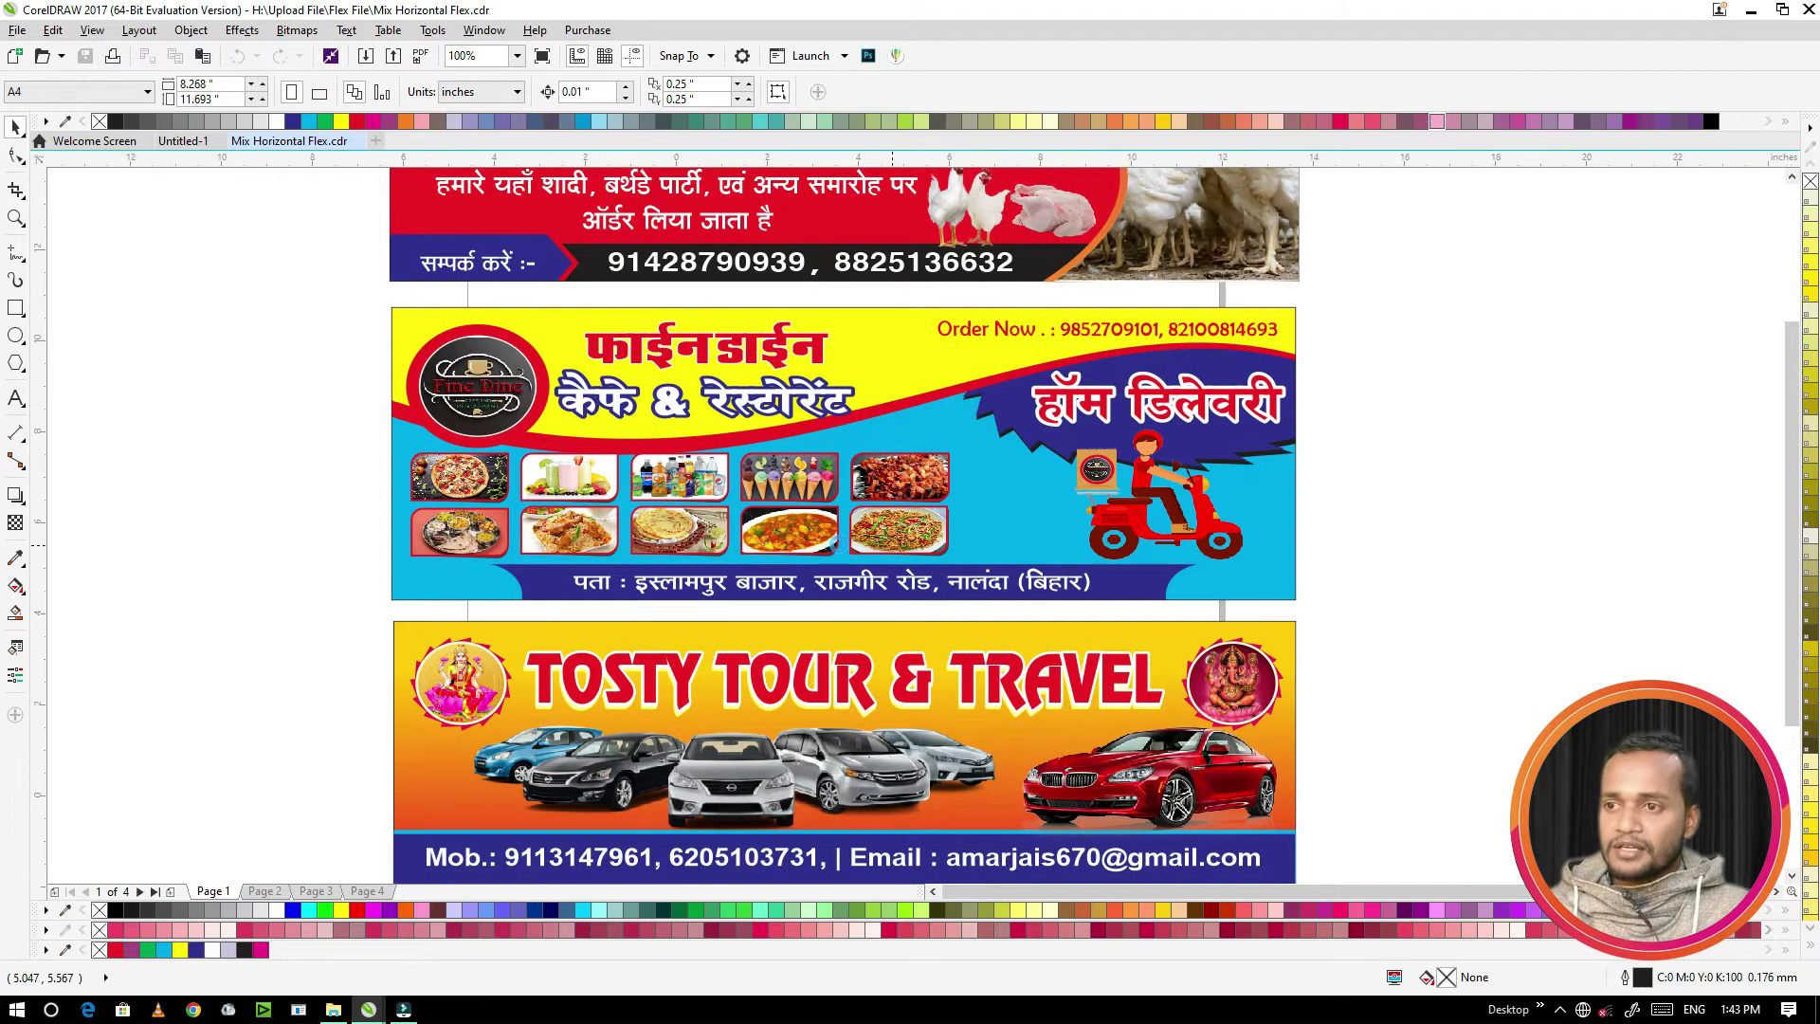
{"action": "scroll", "coordinate": [829, 545], "scroll_direction": "down", "scroll_amount": 4}
{"action": "scroll", "coordinate": [796, 542], "scroll_direction": "up", "scroll_amount": 4}
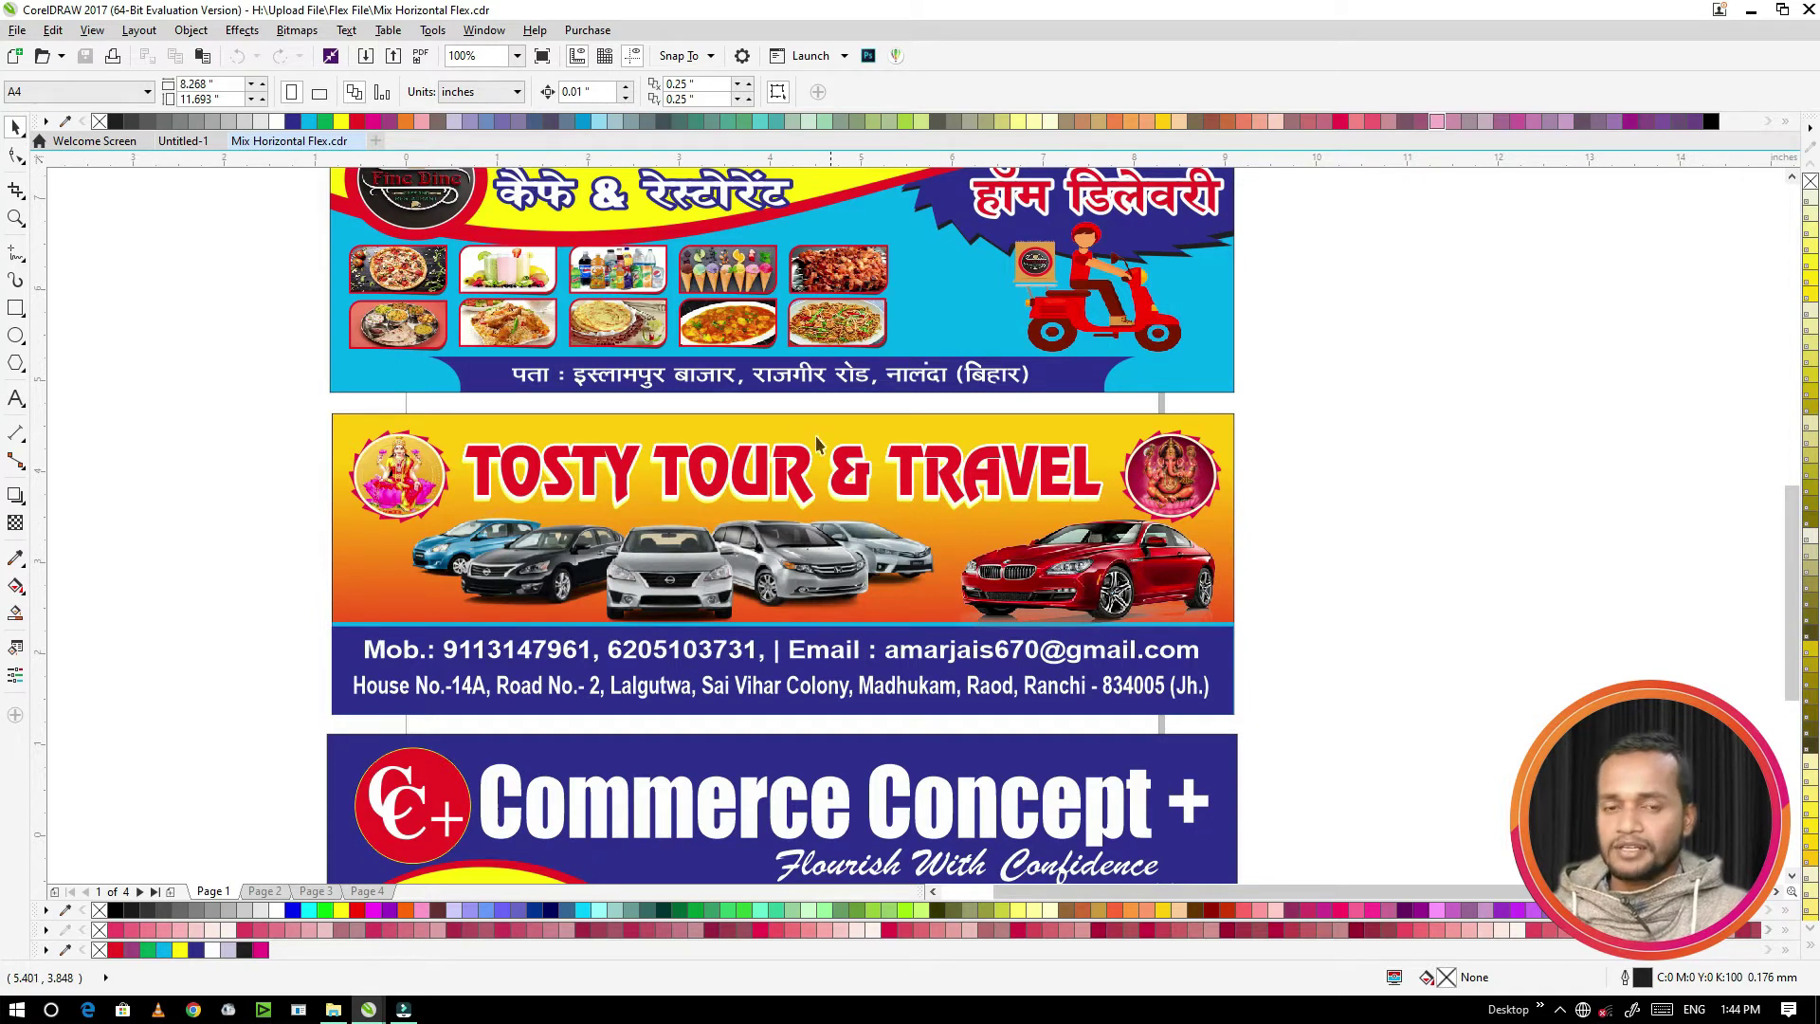
{"action": "scroll", "coordinate": [824, 479], "scroll_direction": "down", "scroll_amount": 2}
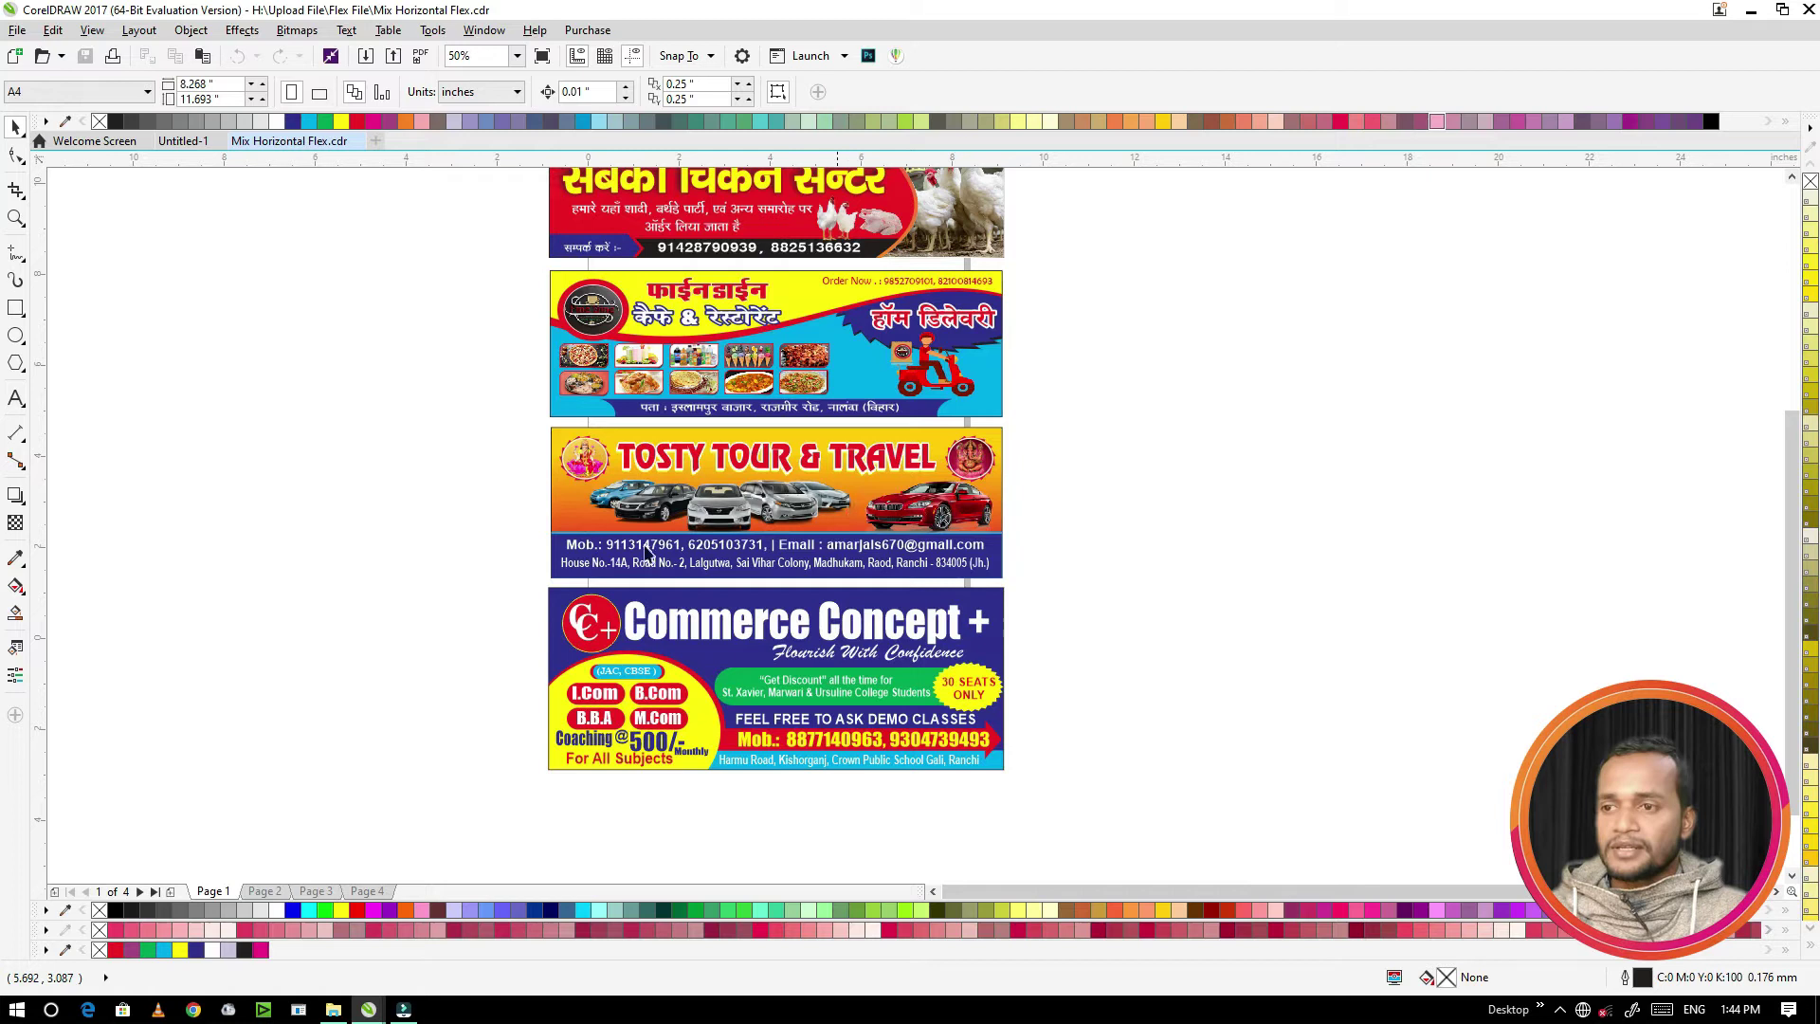
{"action": "scroll", "coordinate": [783, 564], "scroll_direction": "down", "scroll_amount": 1}
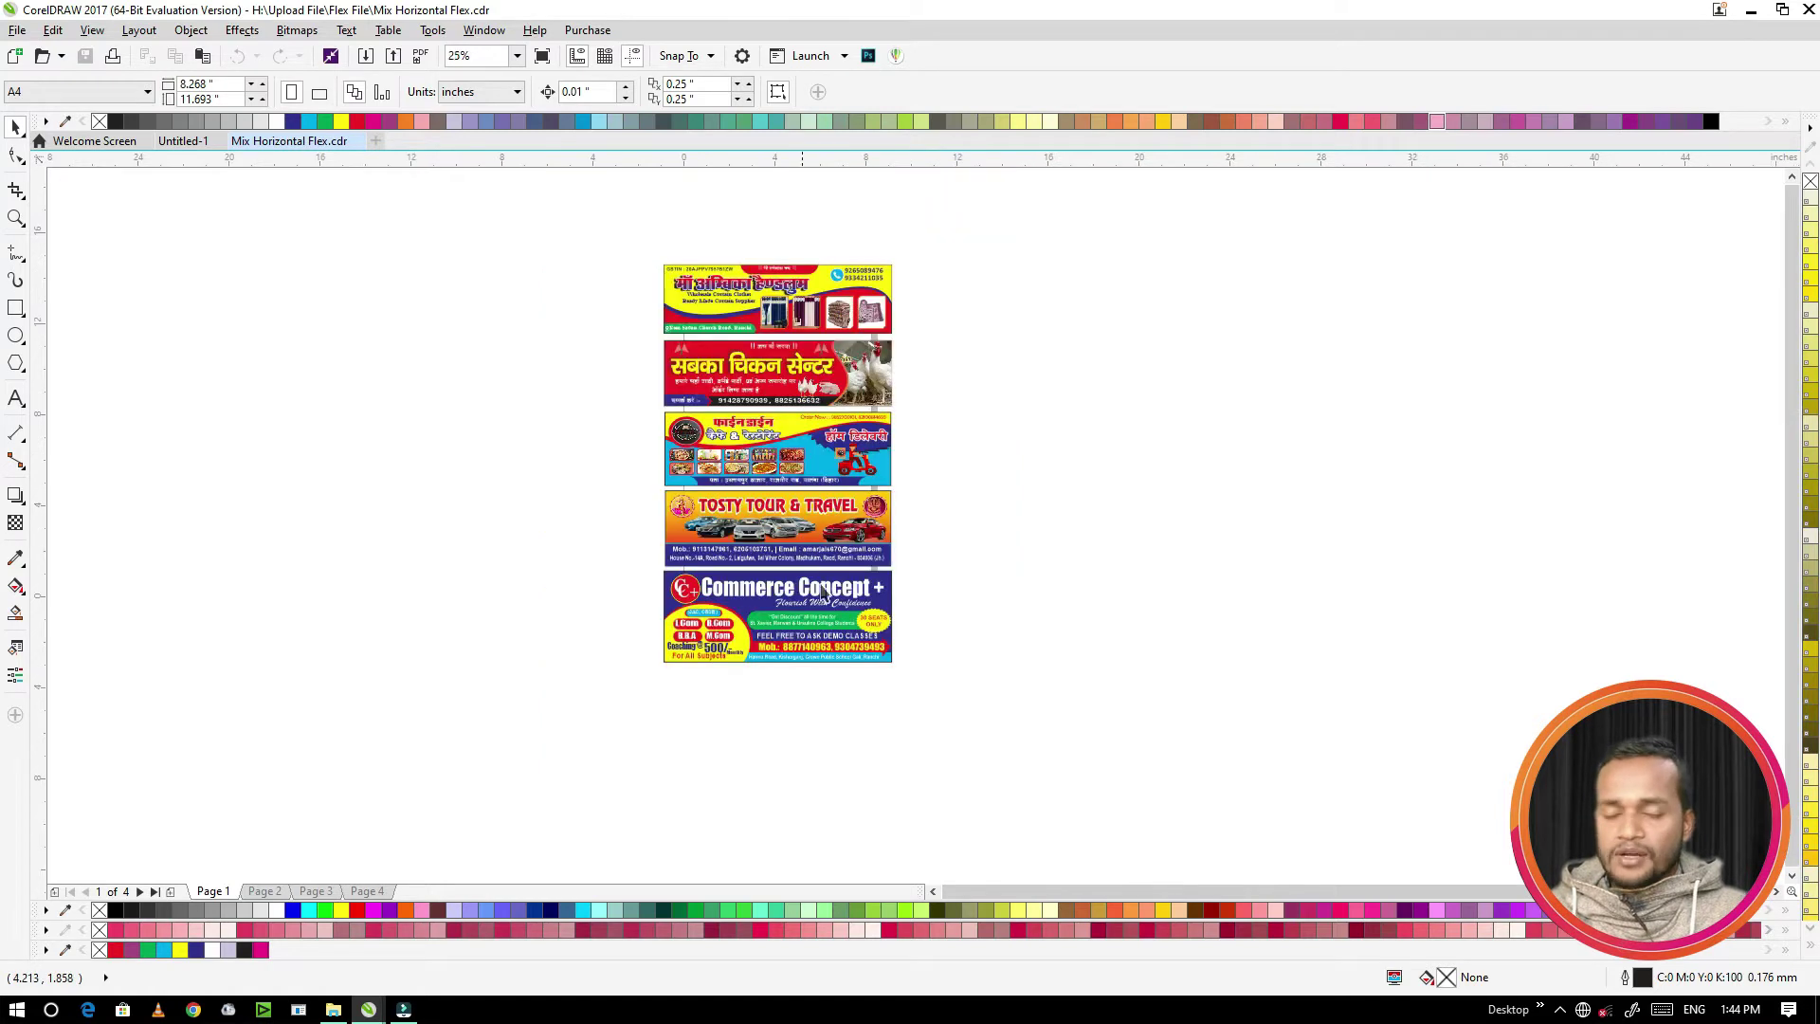
{"action": "scroll", "coordinate": [811, 629], "scroll_direction": "up", "scroll_amount": 1}
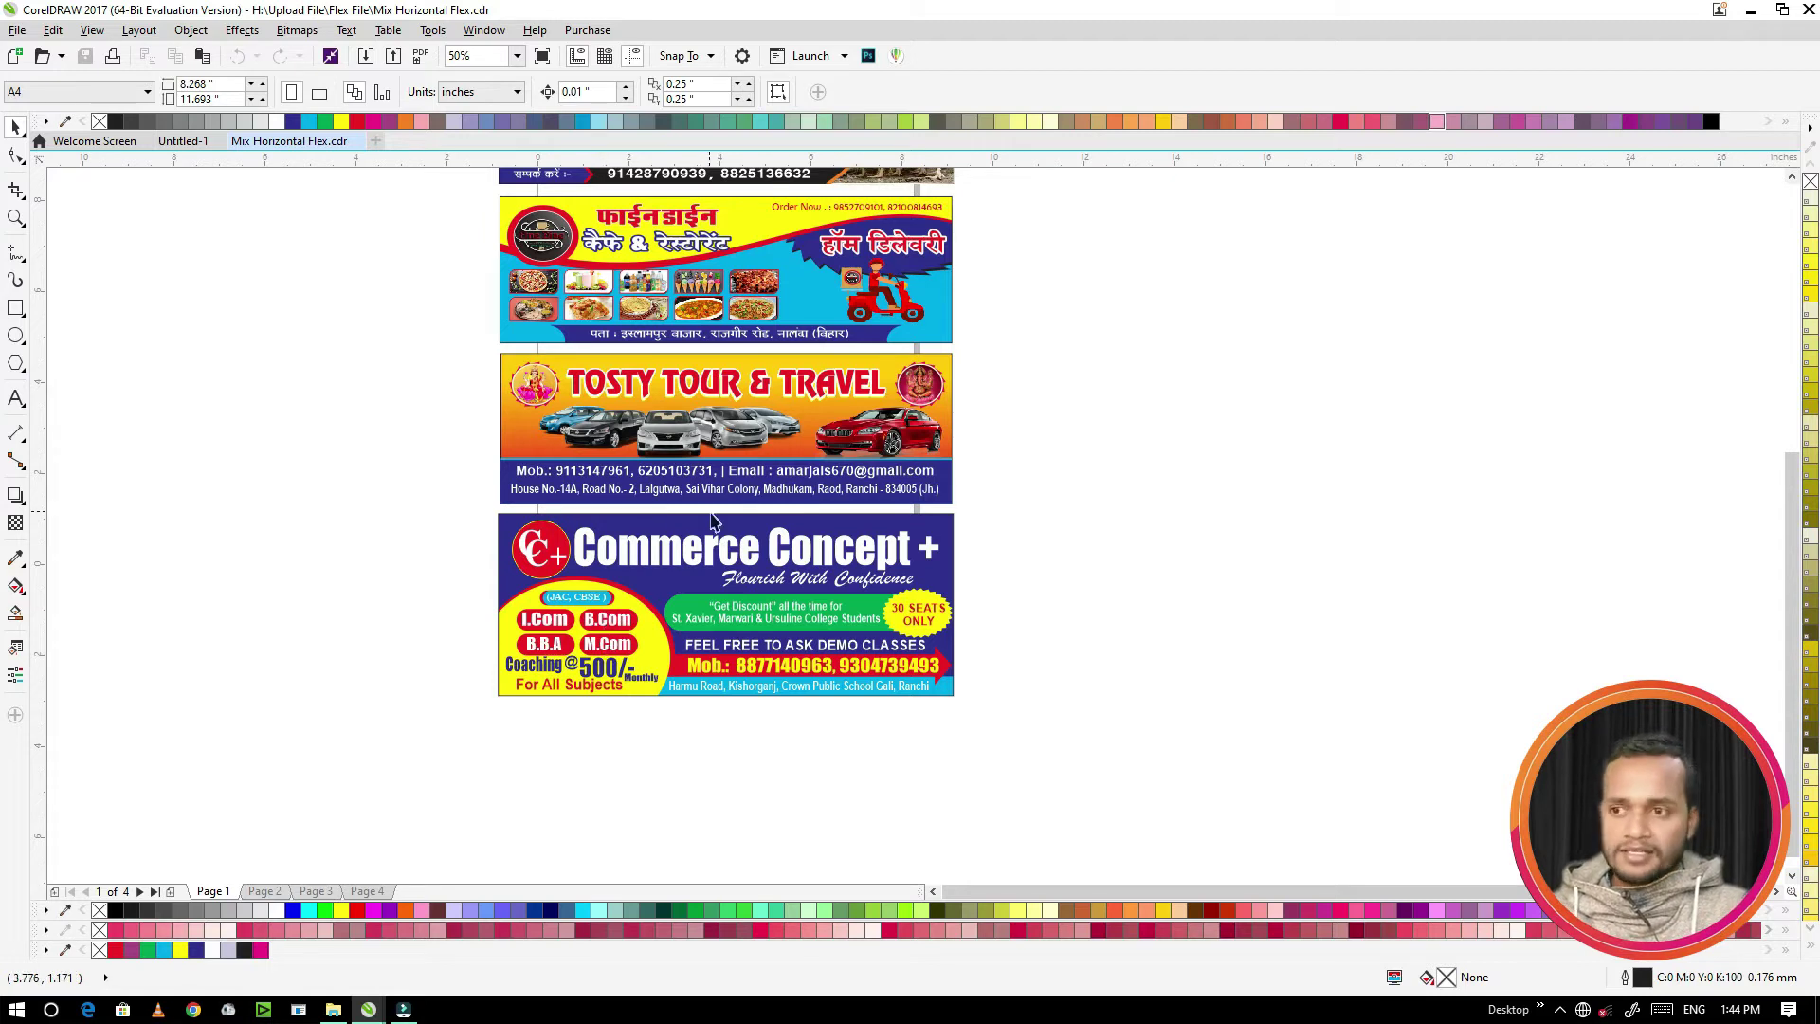
Step: Use the Text tool to inspect the fonts of the Commerce Concept + title and the chicken centre banner's title and description
{"action": "left_click", "coordinate": [16, 398]}
{"action": "left_click", "coordinate": [737, 564]}
{"action": "scroll", "coordinate": [745, 557], "scroll_direction": "up", "scroll_amount": 1}
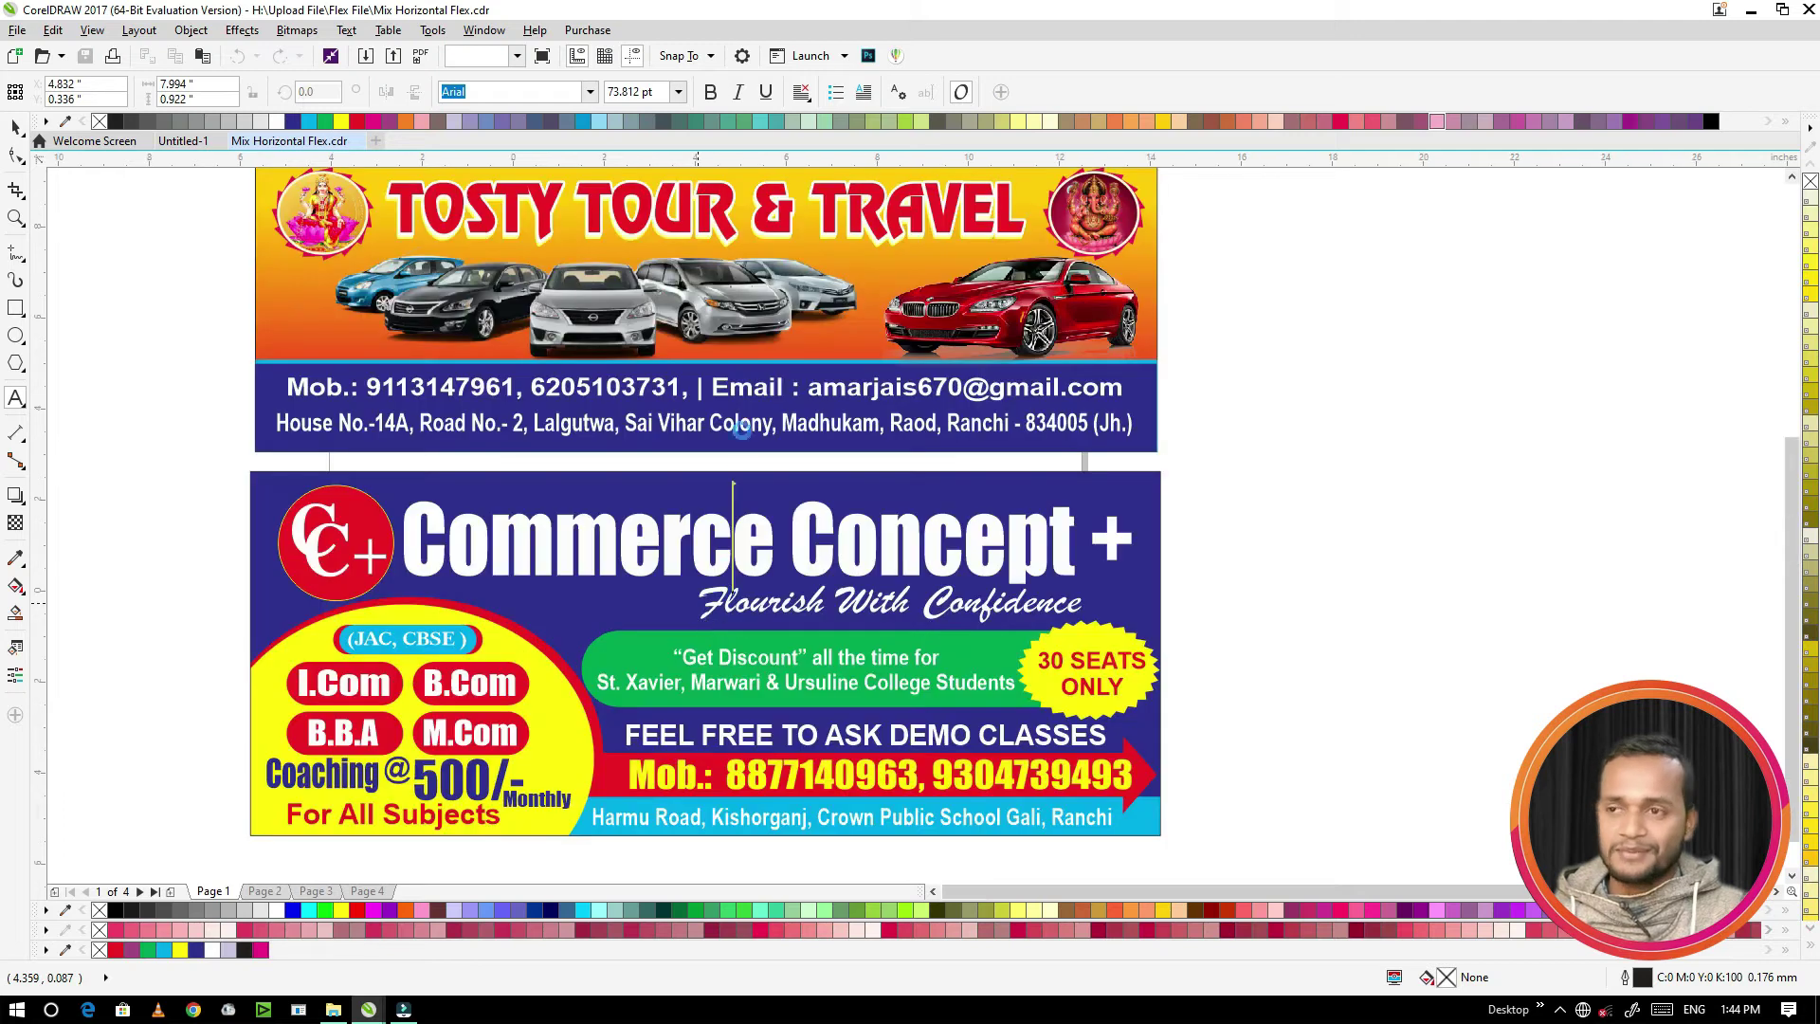
{"action": "scroll", "coordinate": [741, 429], "scroll_direction": "down", "scroll_amount": 1}
{"action": "scroll", "coordinate": [703, 446], "scroll_direction": "down", "scroll_amount": 1}
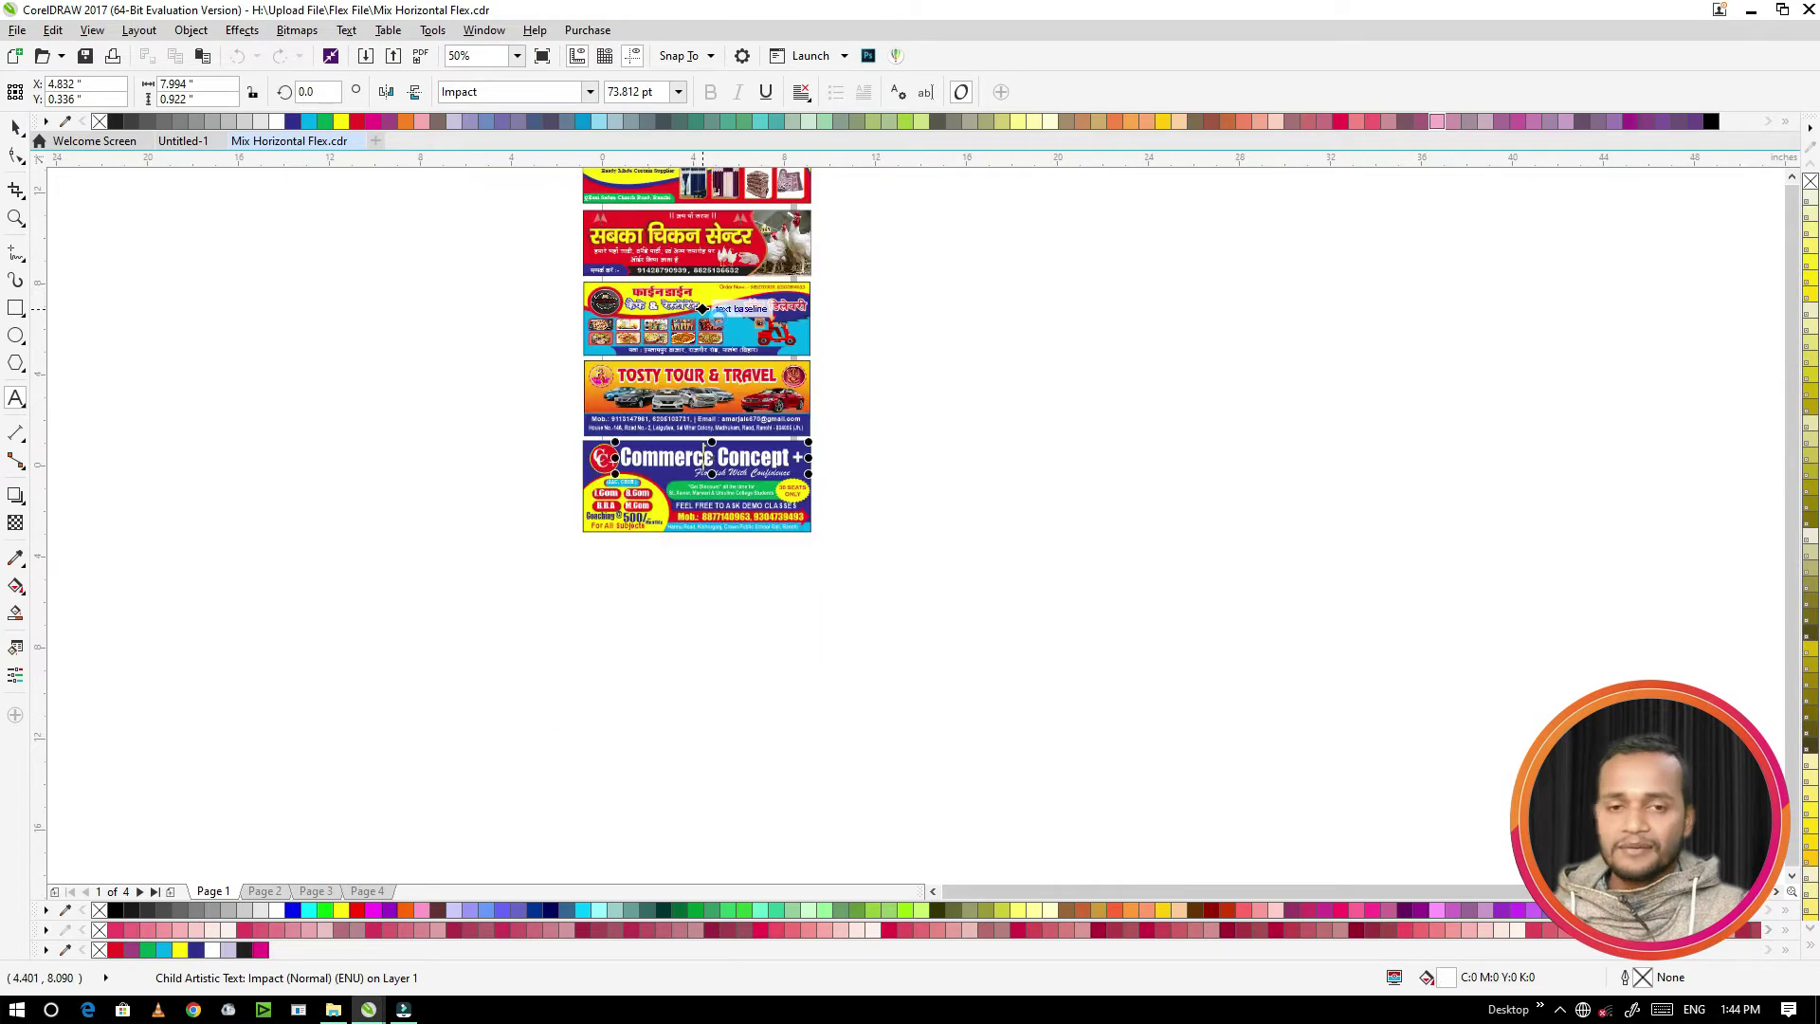
{"action": "scroll", "coordinate": [679, 249], "scroll_direction": "up", "scroll_amount": 1}
{"action": "left_click", "coordinate": [675, 249]}
{"action": "scroll", "coordinate": [664, 237], "scroll_direction": "up", "scroll_amount": 1}
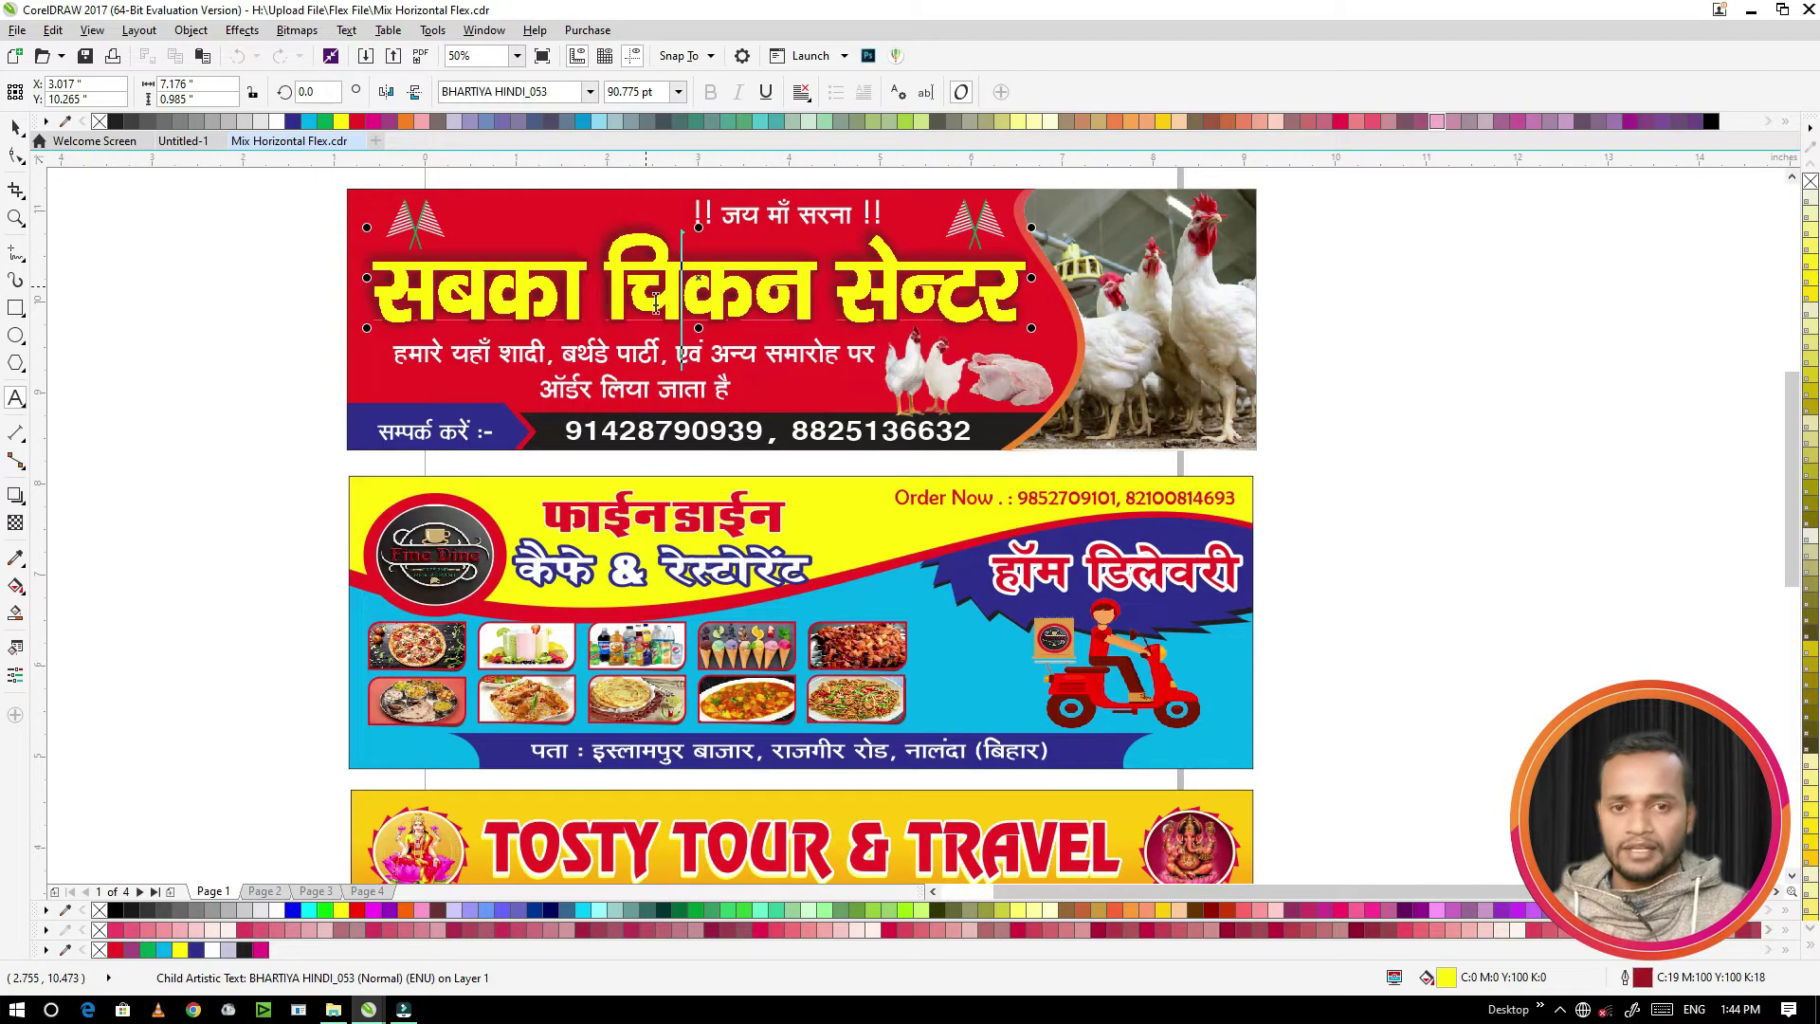
{"action": "left_click", "coordinate": [668, 379]}
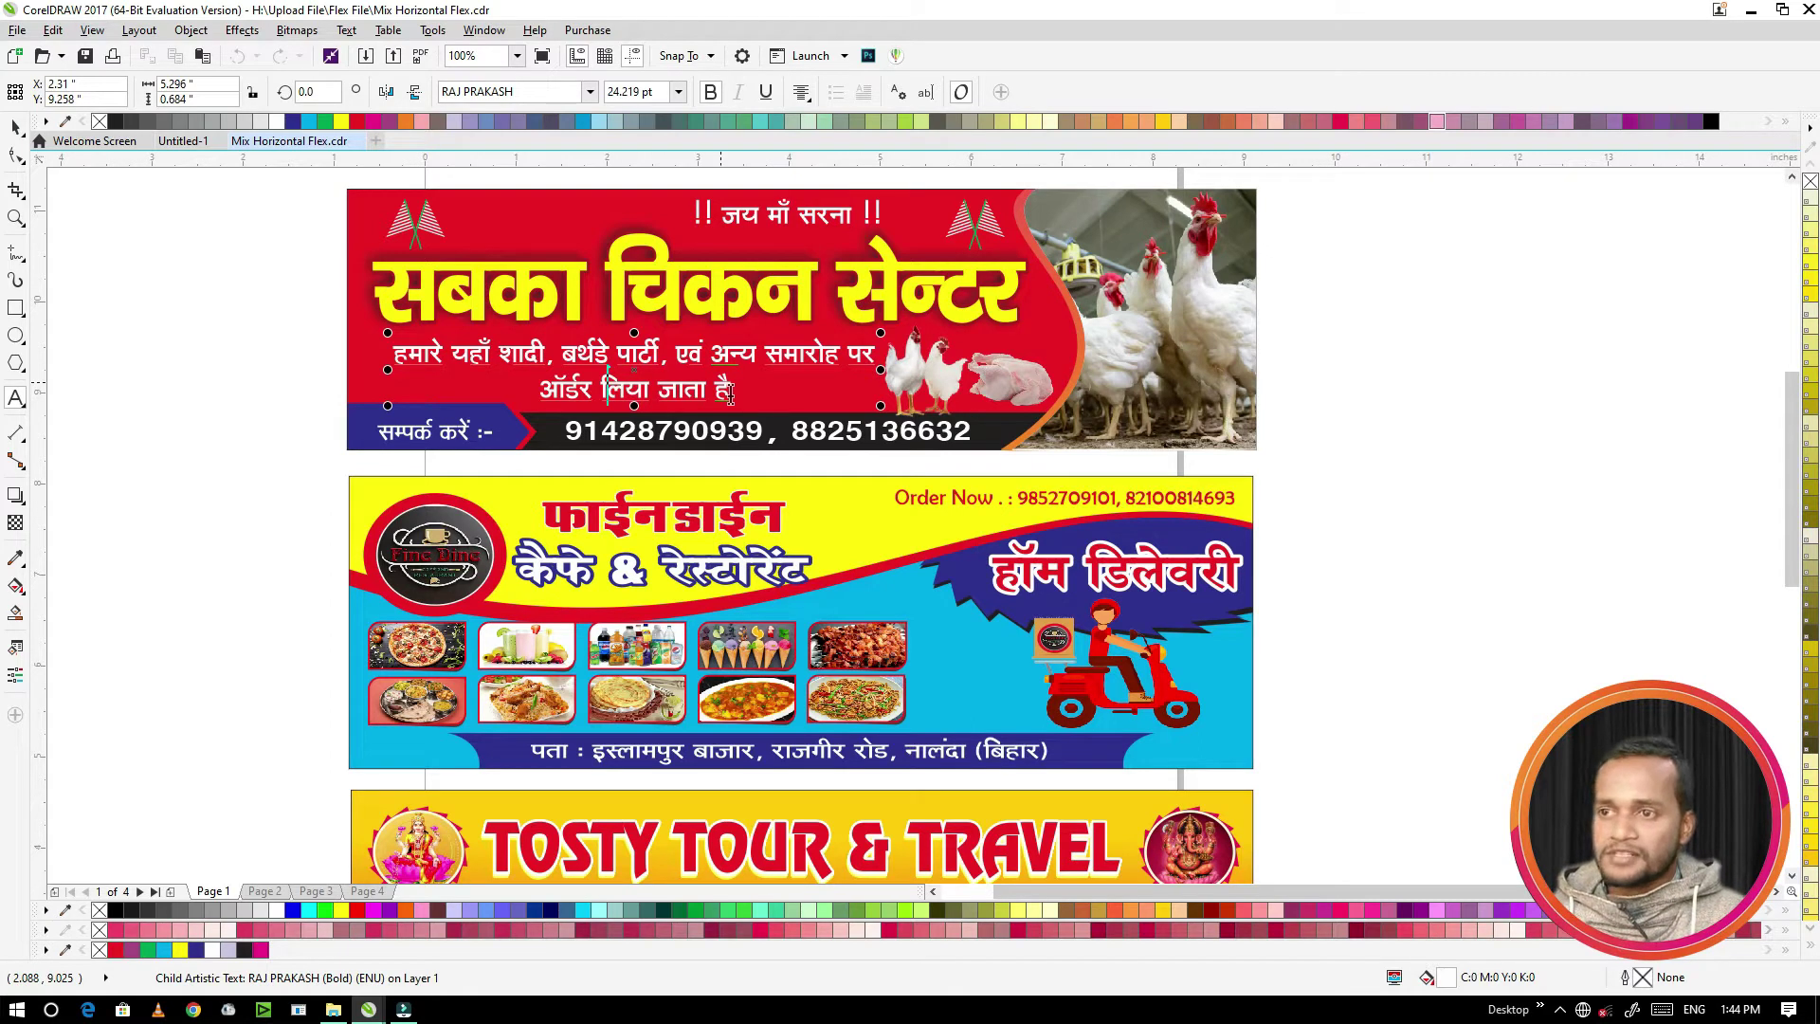
Step: Go to page 2 and examine the farm supplies, Kalyani Enterprises and Kujur Men's Collection banners up close
{"action": "left_click", "coordinate": [264, 891]}
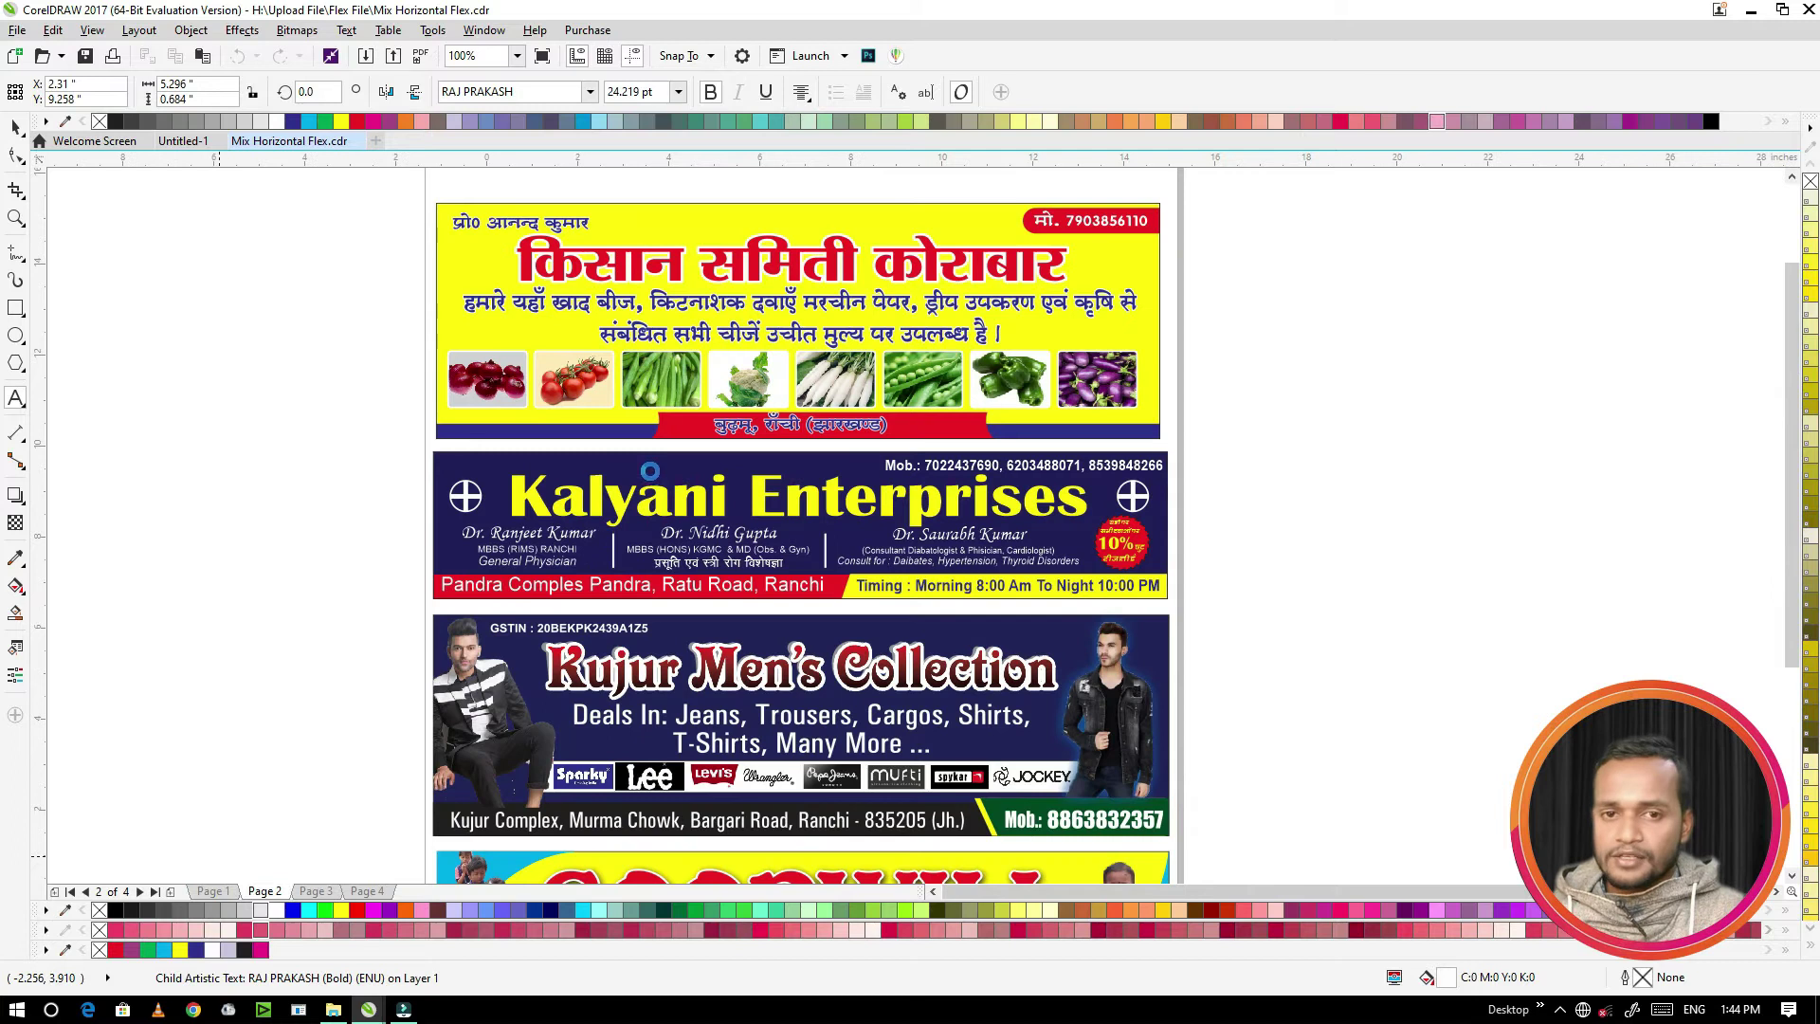
{"action": "scroll", "coordinate": [650, 470], "scroll_direction": "down", "scroll_amount": 3}
{"action": "scroll", "coordinate": [744, 379], "scroll_direction": "up", "scroll_amount": 3}
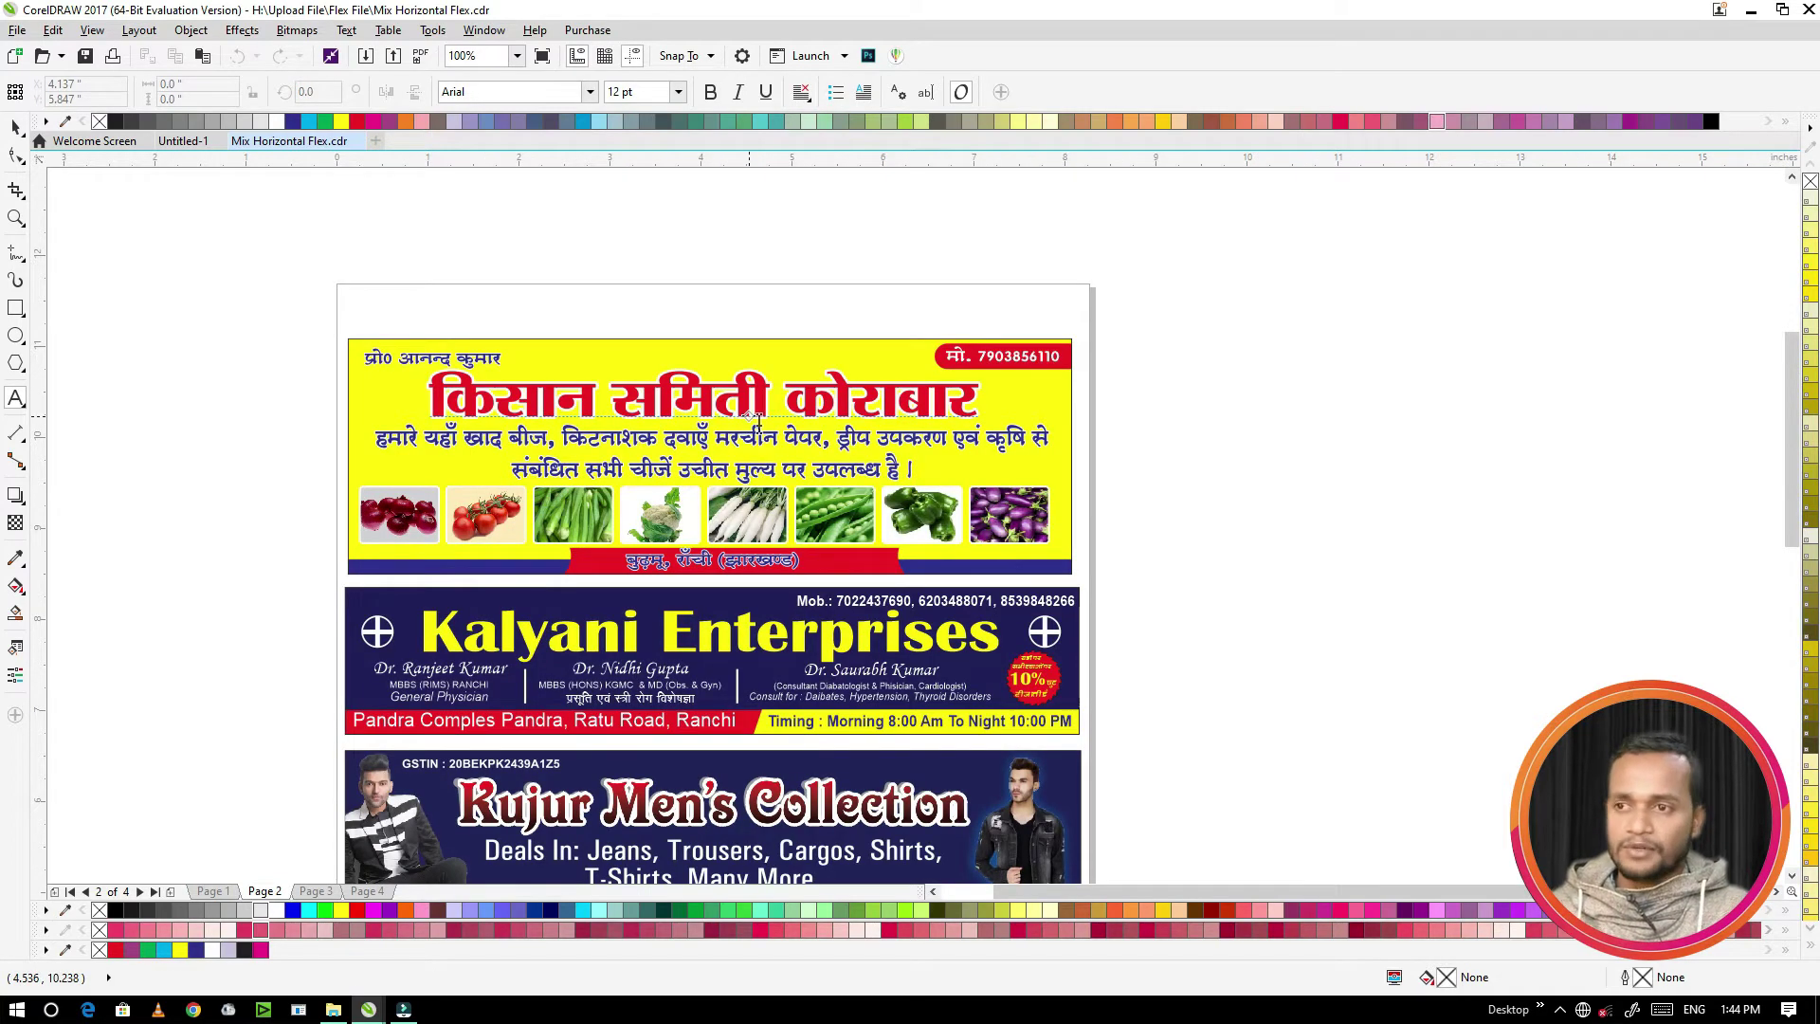
{"action": "scroll", "coordinate": [753, 417], "scroll_direction": "down", "scroll_amount": 4}
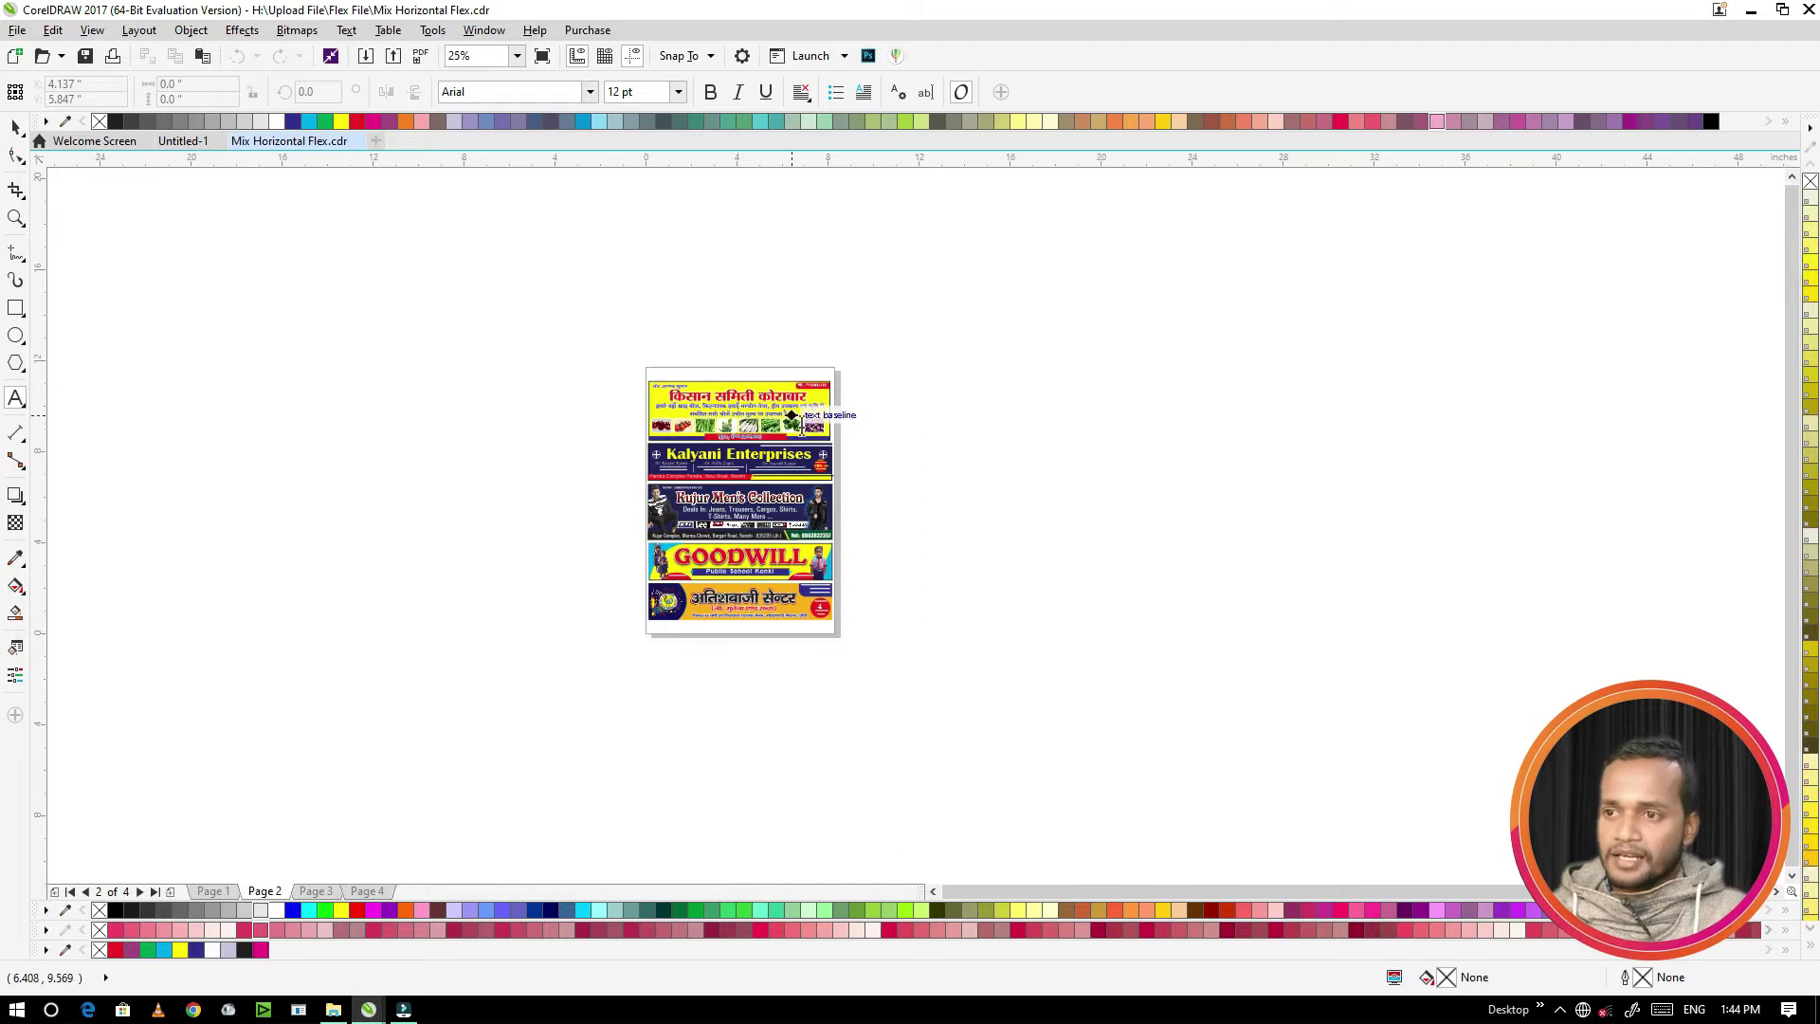
{"action": "scroll", "coordinate": [792, 415], "scroll_direction": "up", "scroll_amount": 1}
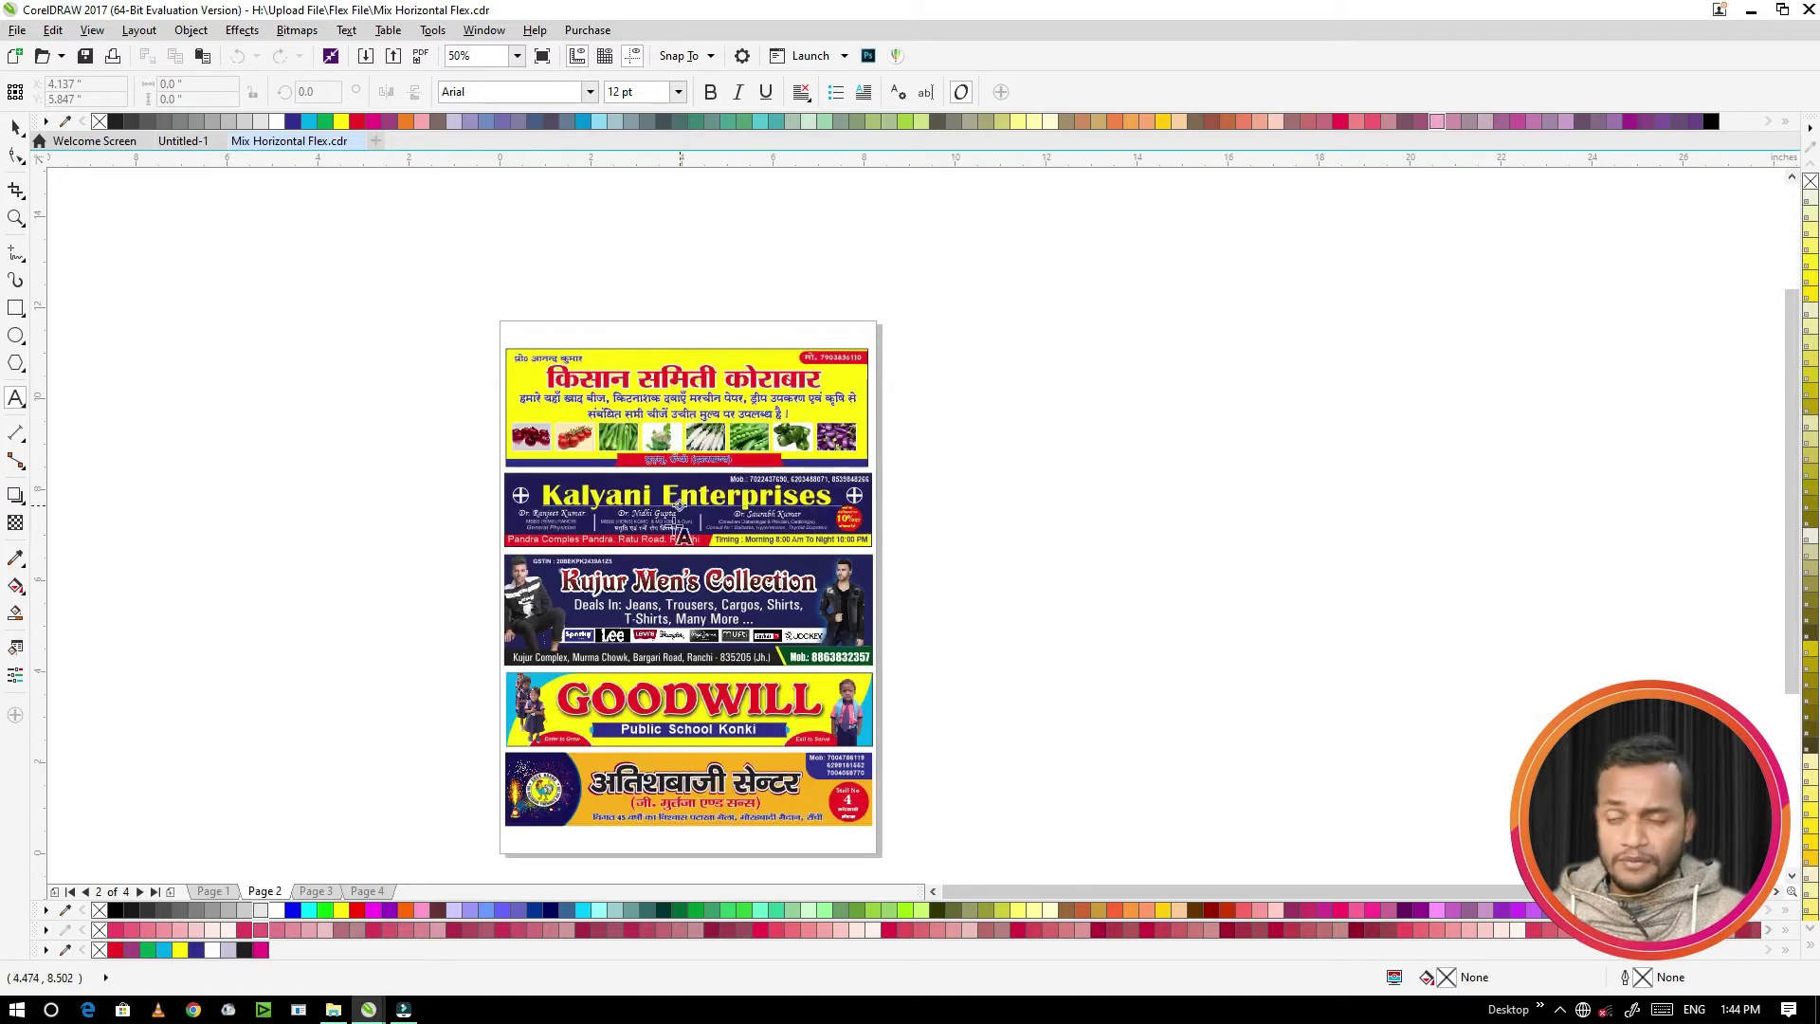
{"action": "scroll", "coordinate": [679, 524], "scroll_direction": "up", "scroll_amount": 1}
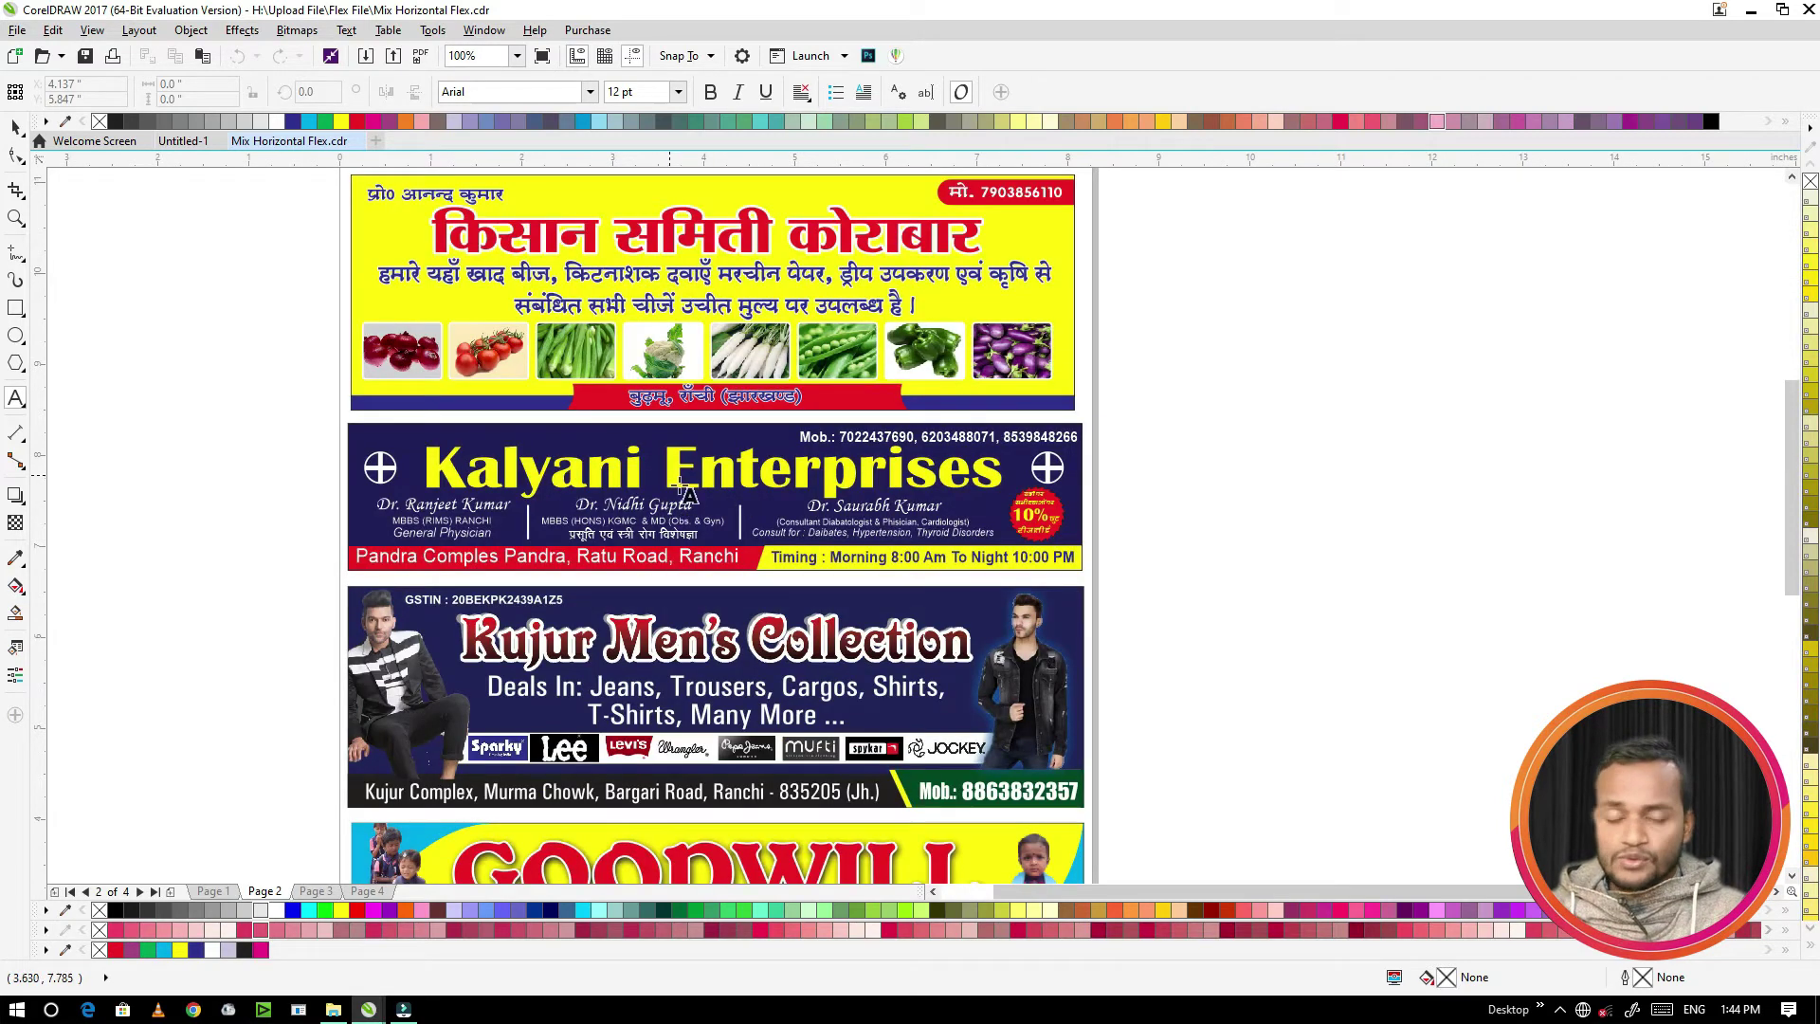
{"action": "scroll", "coordinate": [684, 495], "scroll_direction": "down", "scroll_amount": 2}
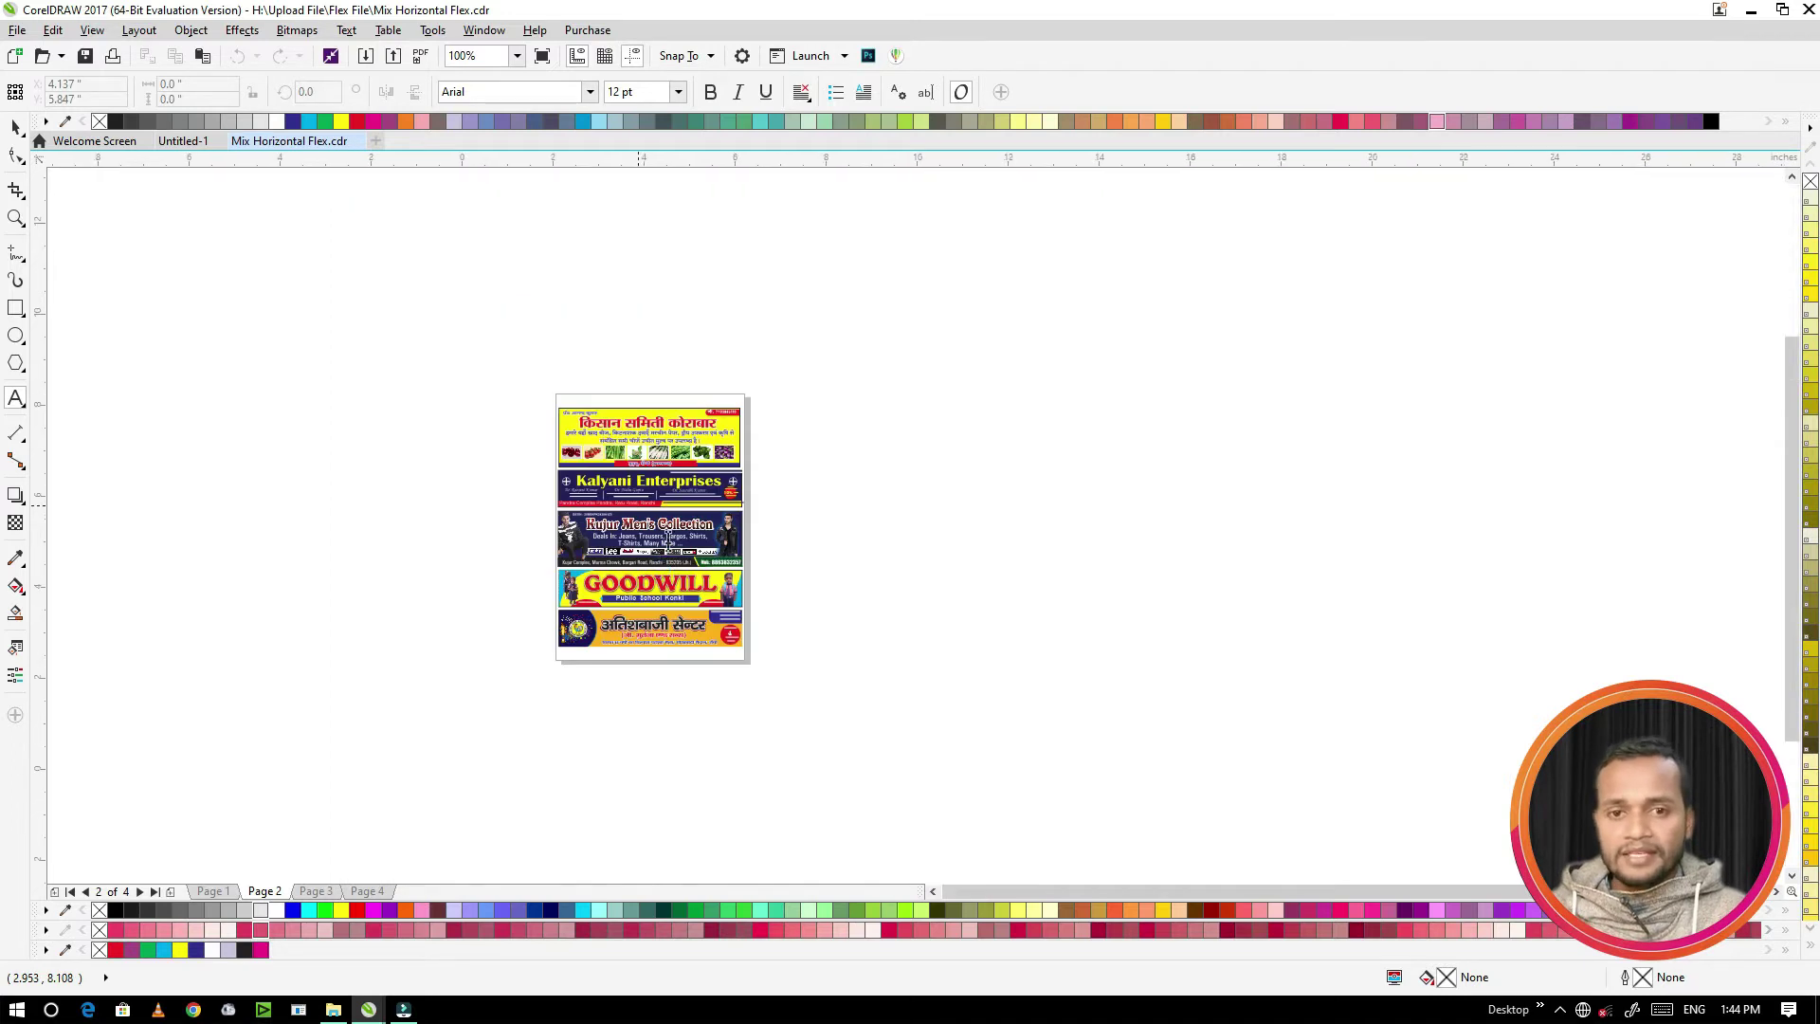
{"action": "scroll", "coordinate": [669, 536], "scroll_direction": "up", "scroll_amount": 2}
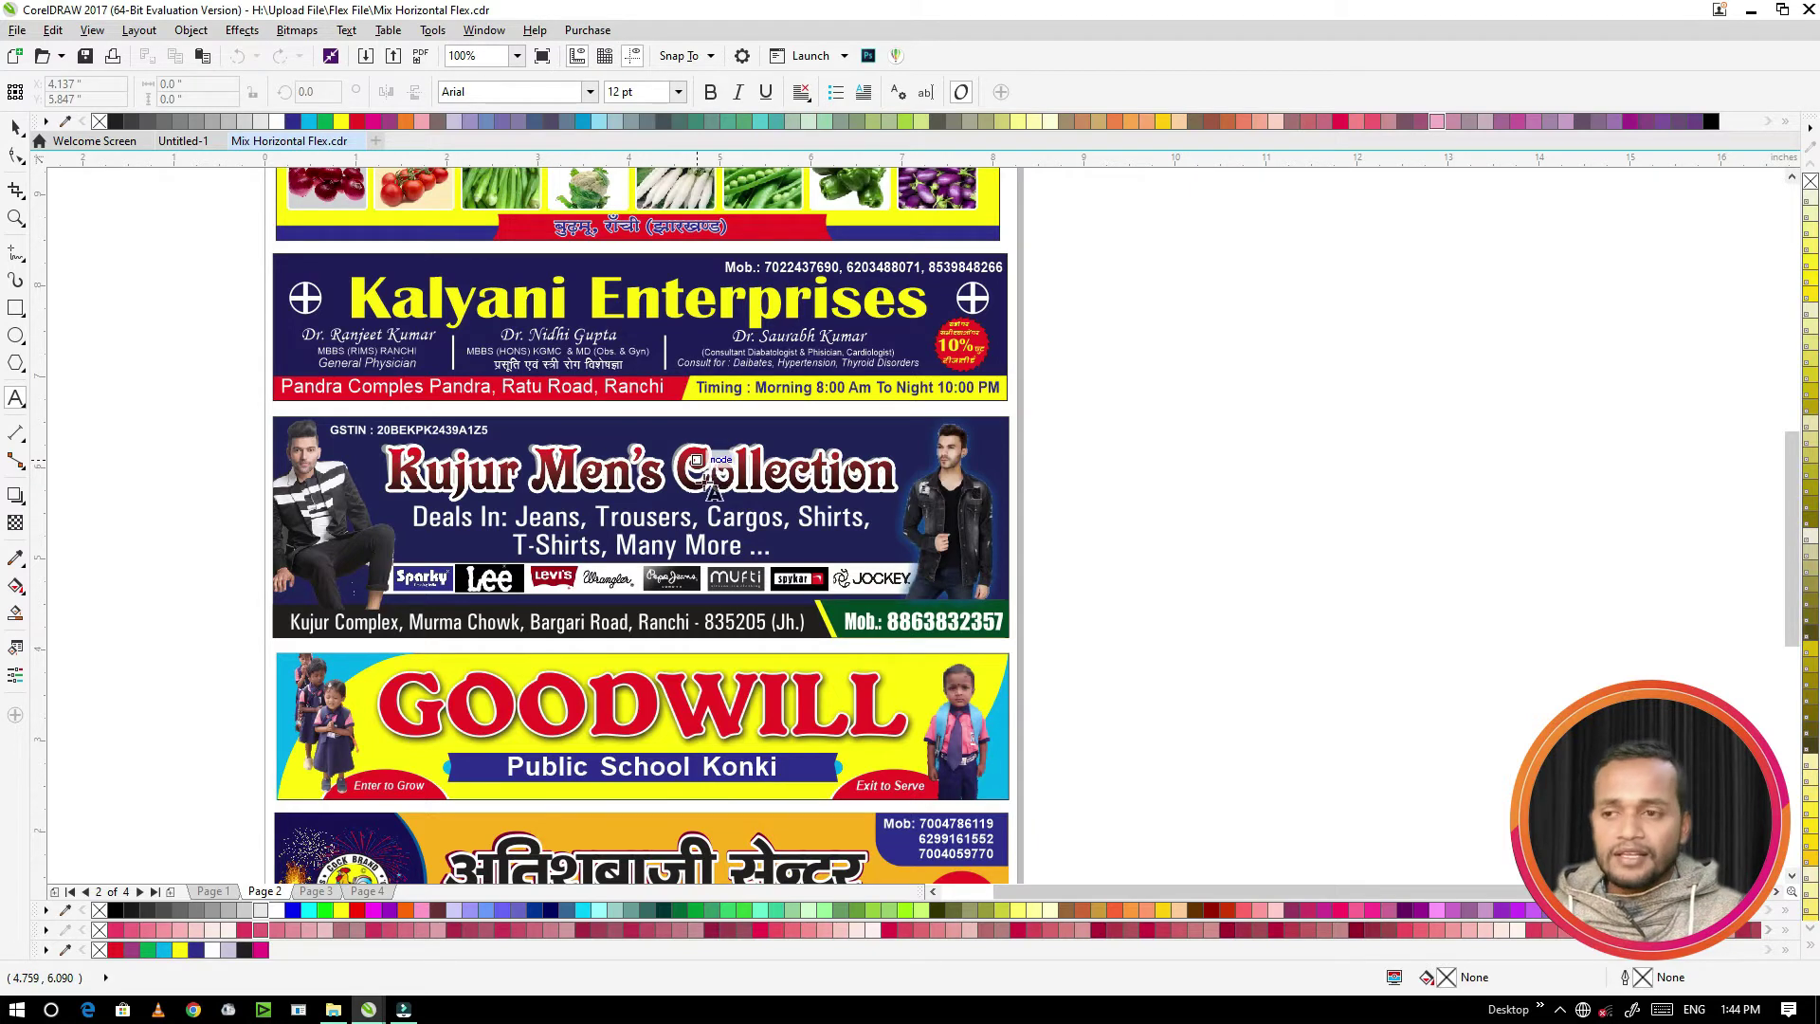
{"action": "scroll", "coordinate": [706, 474], "scroll_direction": "down", "scroll_amount": 2}
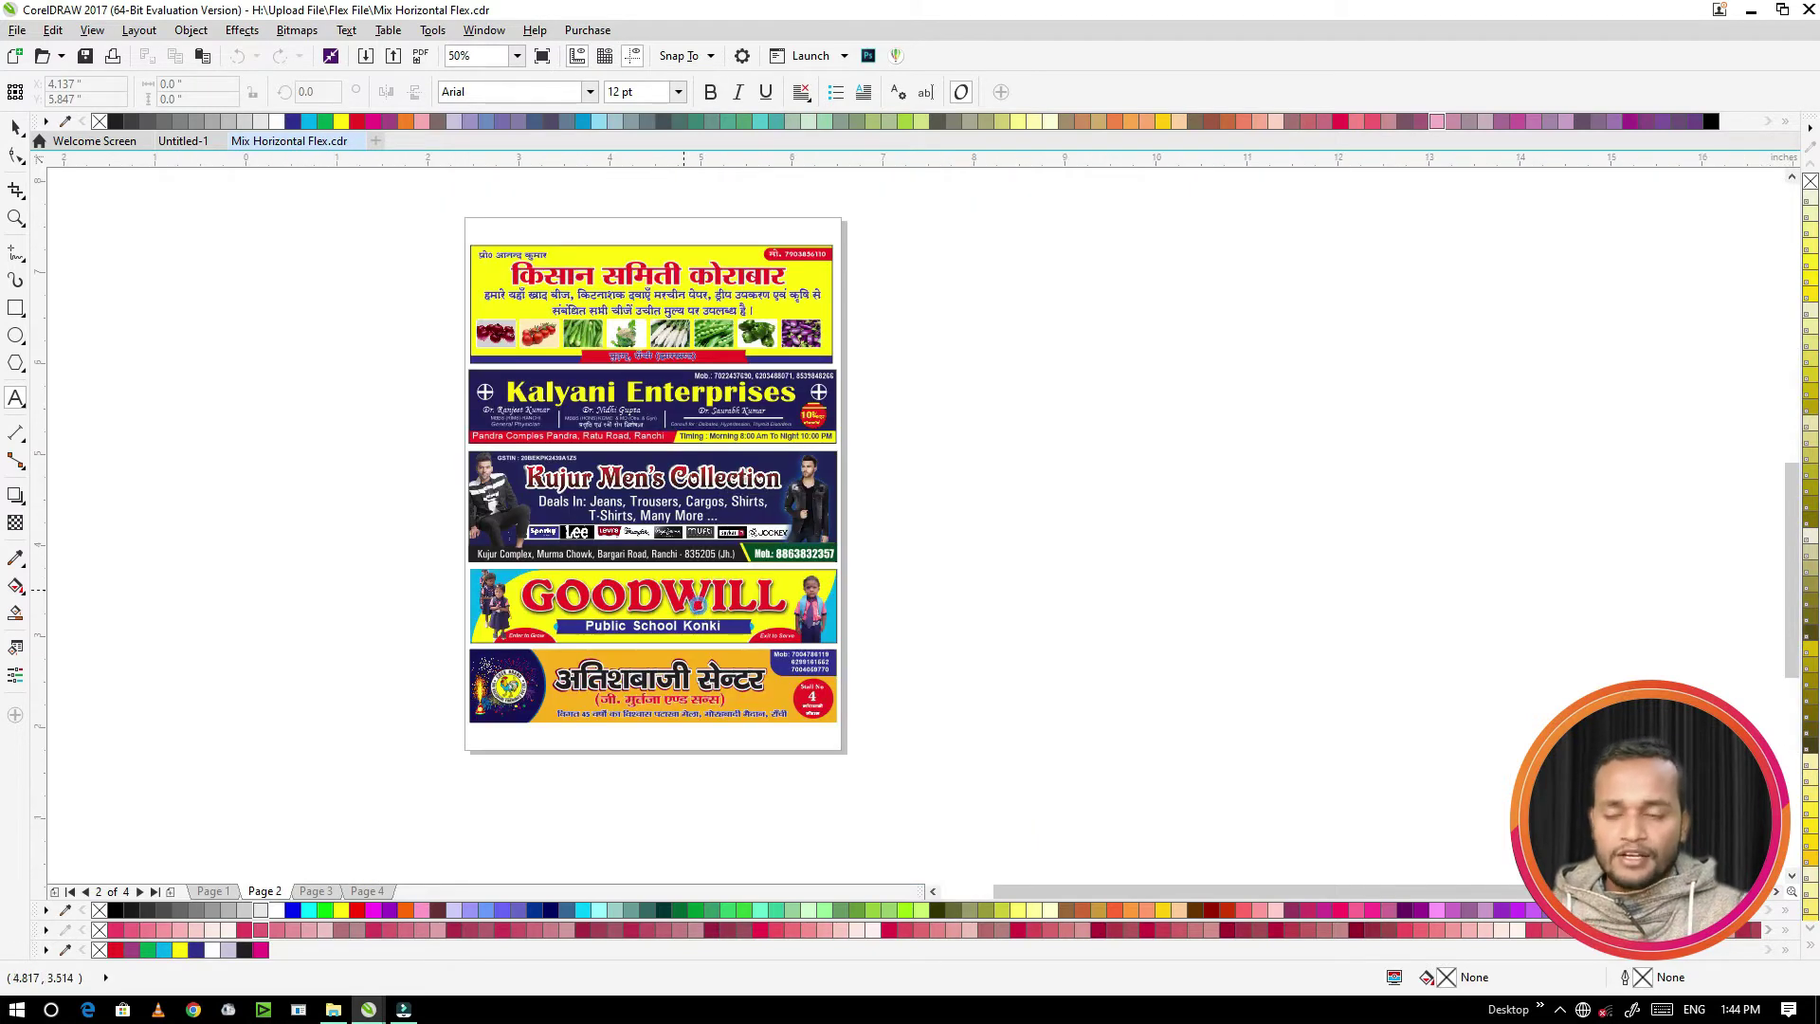
Step: Inspect the font of the GOODWILL title with the Text tool and look over the school and fireworks banners on page 2
{"action": "scroll", "coordinate": [695, 603], "scroll_direction": "up", "scroll_amount": 2}
{"action": "left_click", "coordinate": [707, 596]}
{"action": "left_click", "coordinate": [699, 597]}
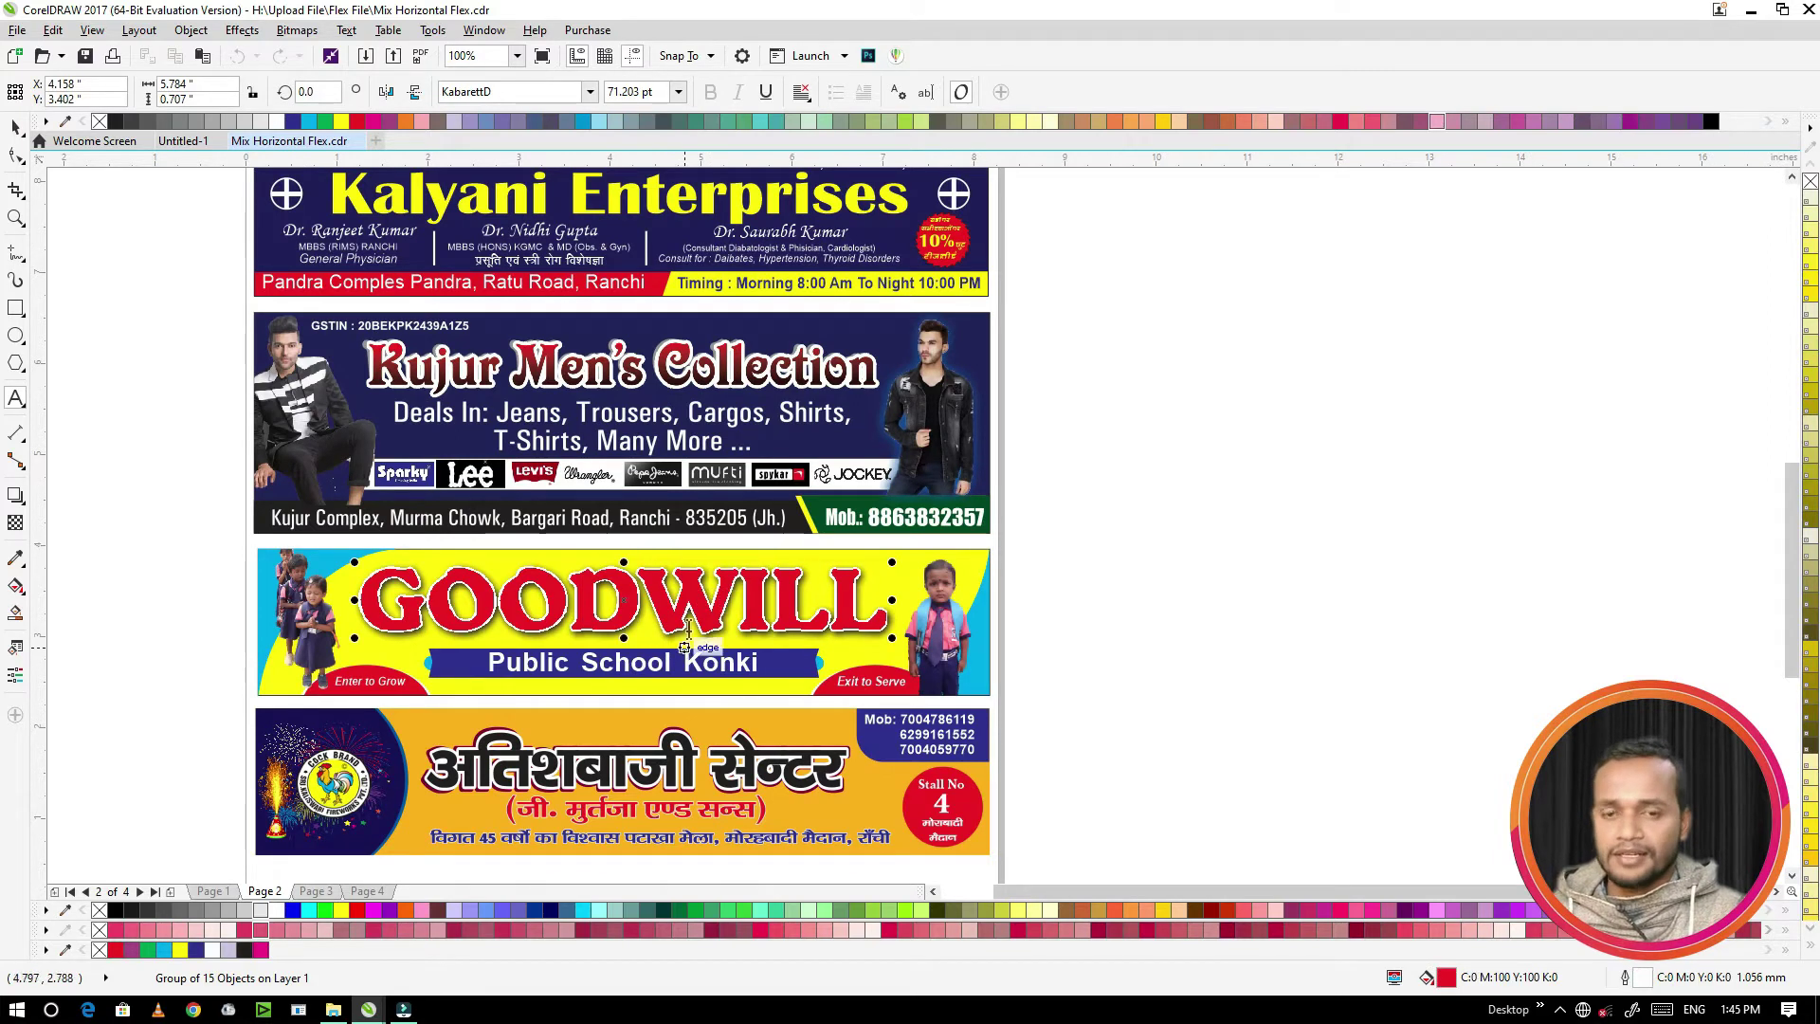
{"action": "scroll", "coordinate": [618, 564], "scroll_direction": "down", "scroll_amount": 1}
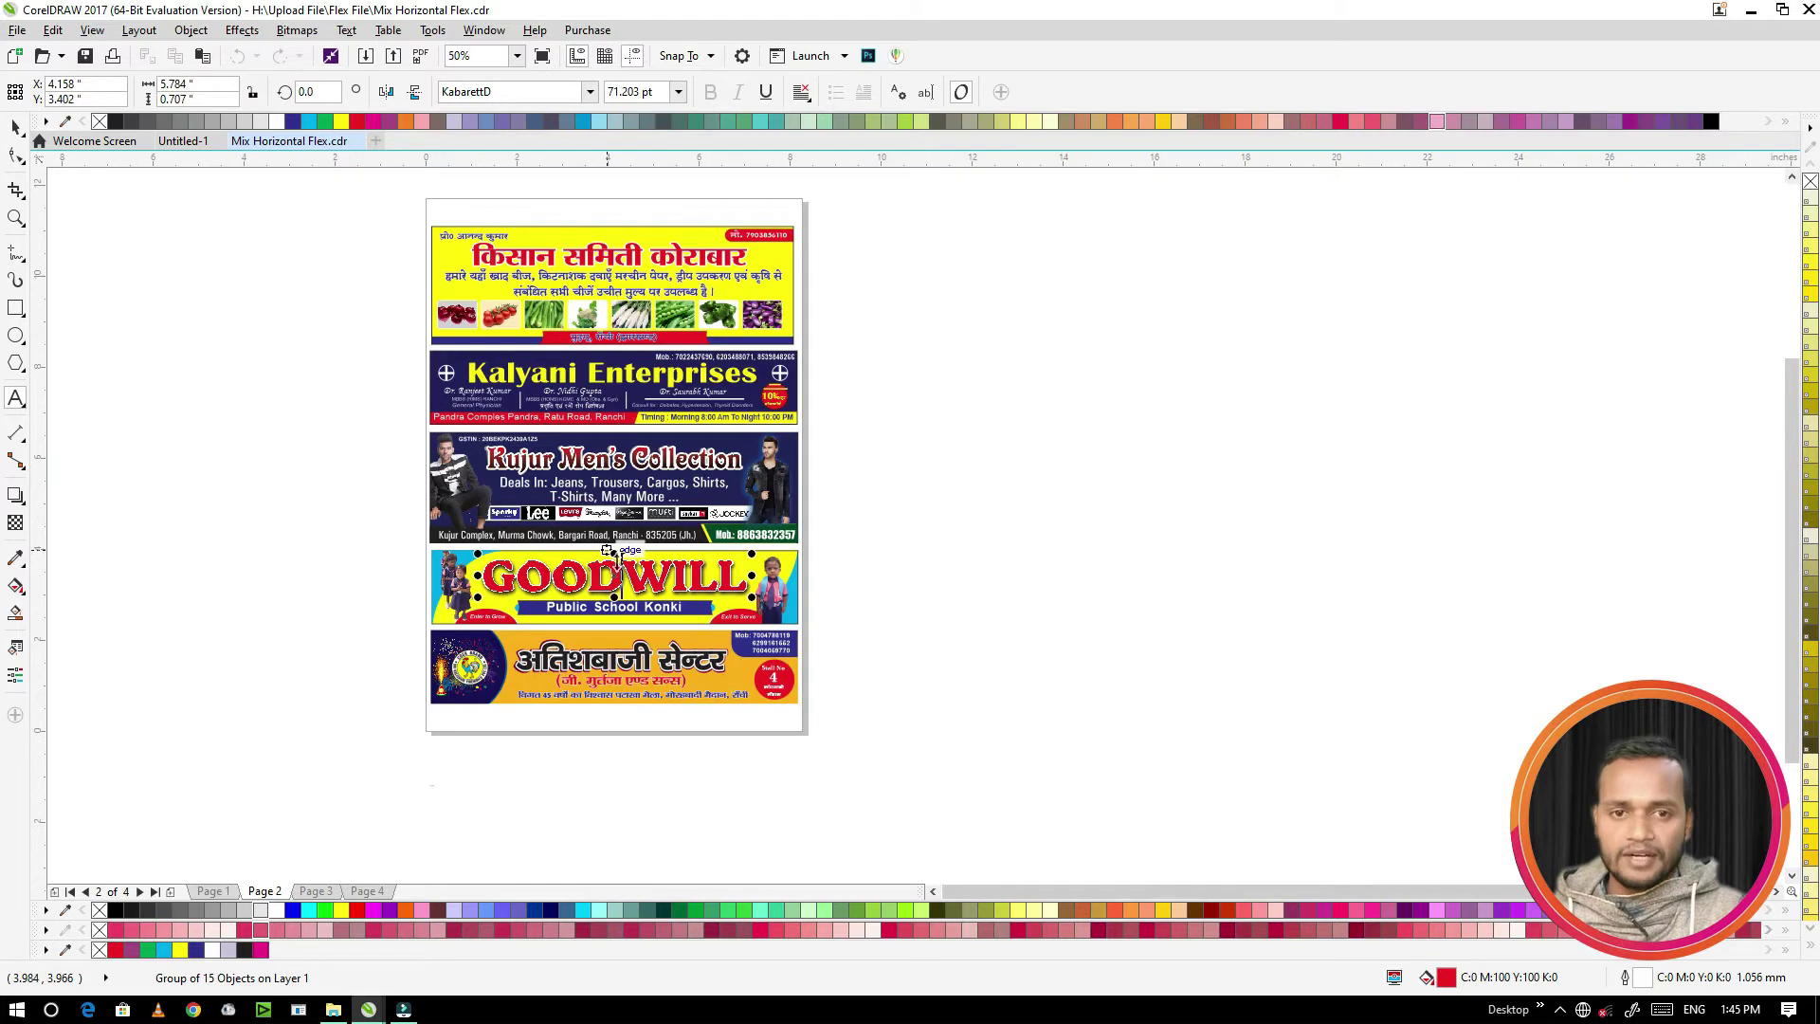
{"action": "scroll", "coordinate": [628, 681], "scroll_direction": "up", "scroll_amount": 1}
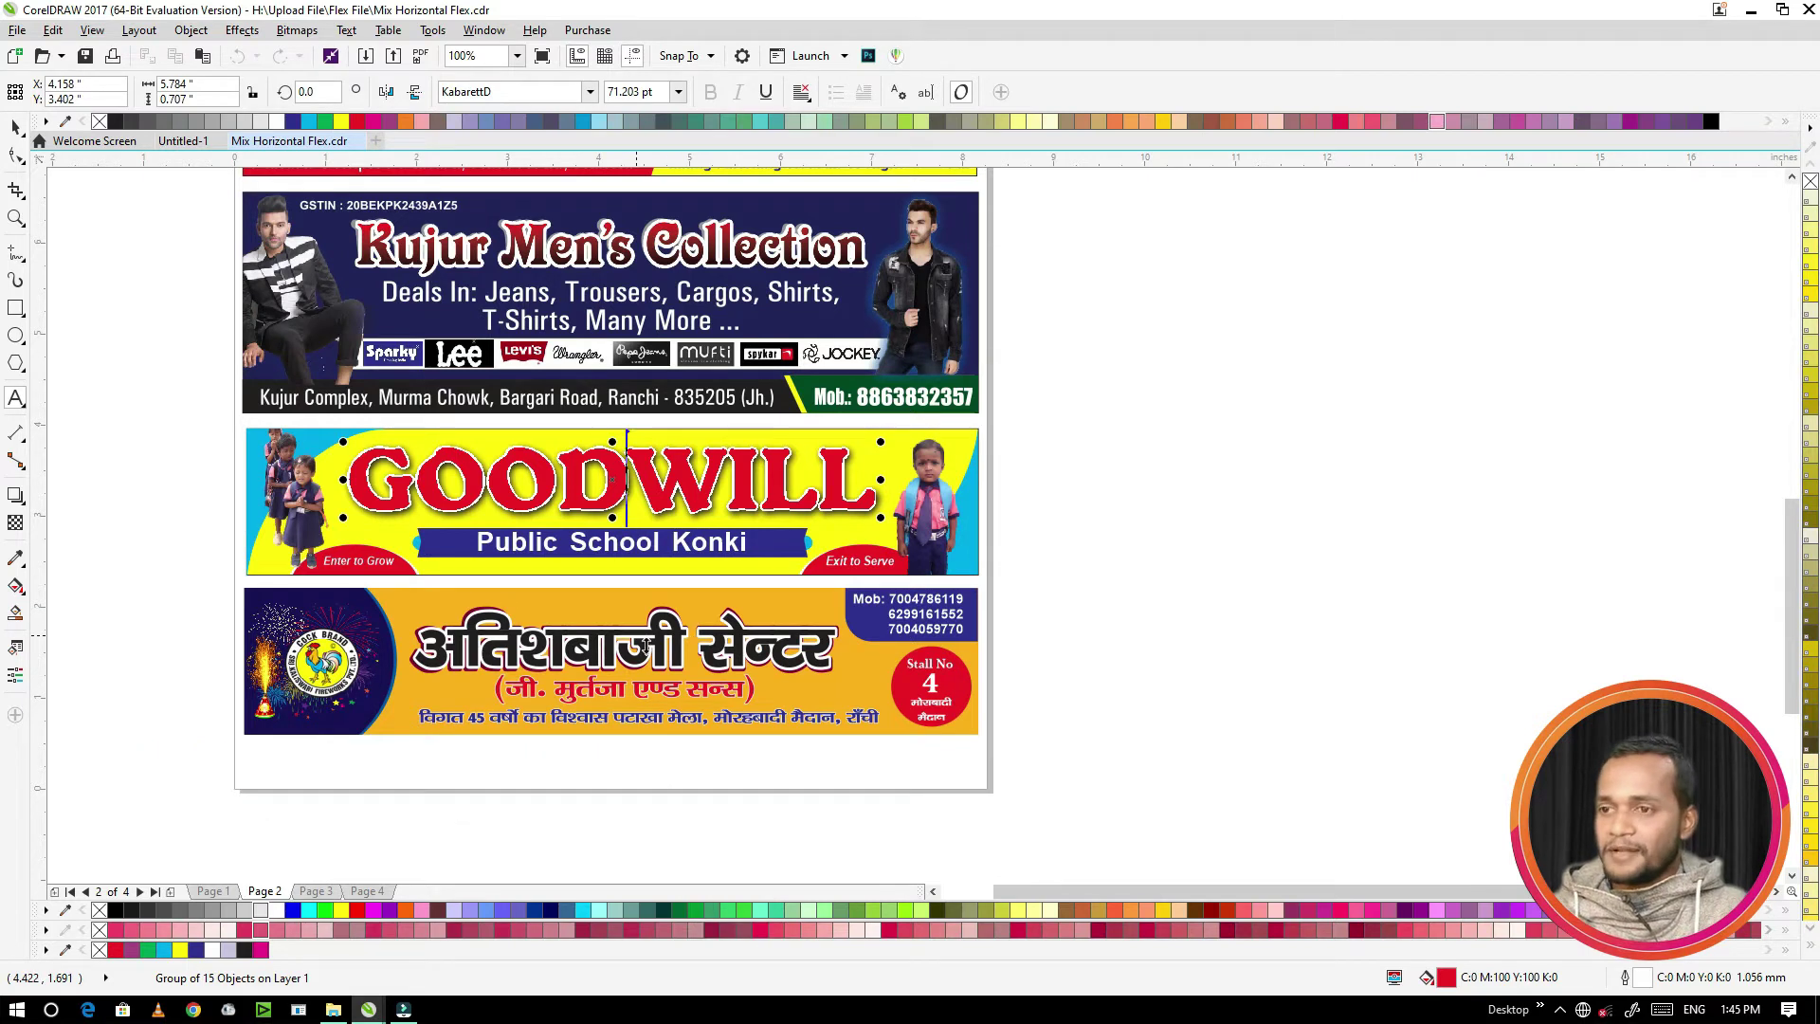
Step: Go to page 3 and look over its banners, from the mens parlour and Clean House to Ansh Bag House and Royal Boys
{"action": "left_click", "coordinate": [315, 891]}
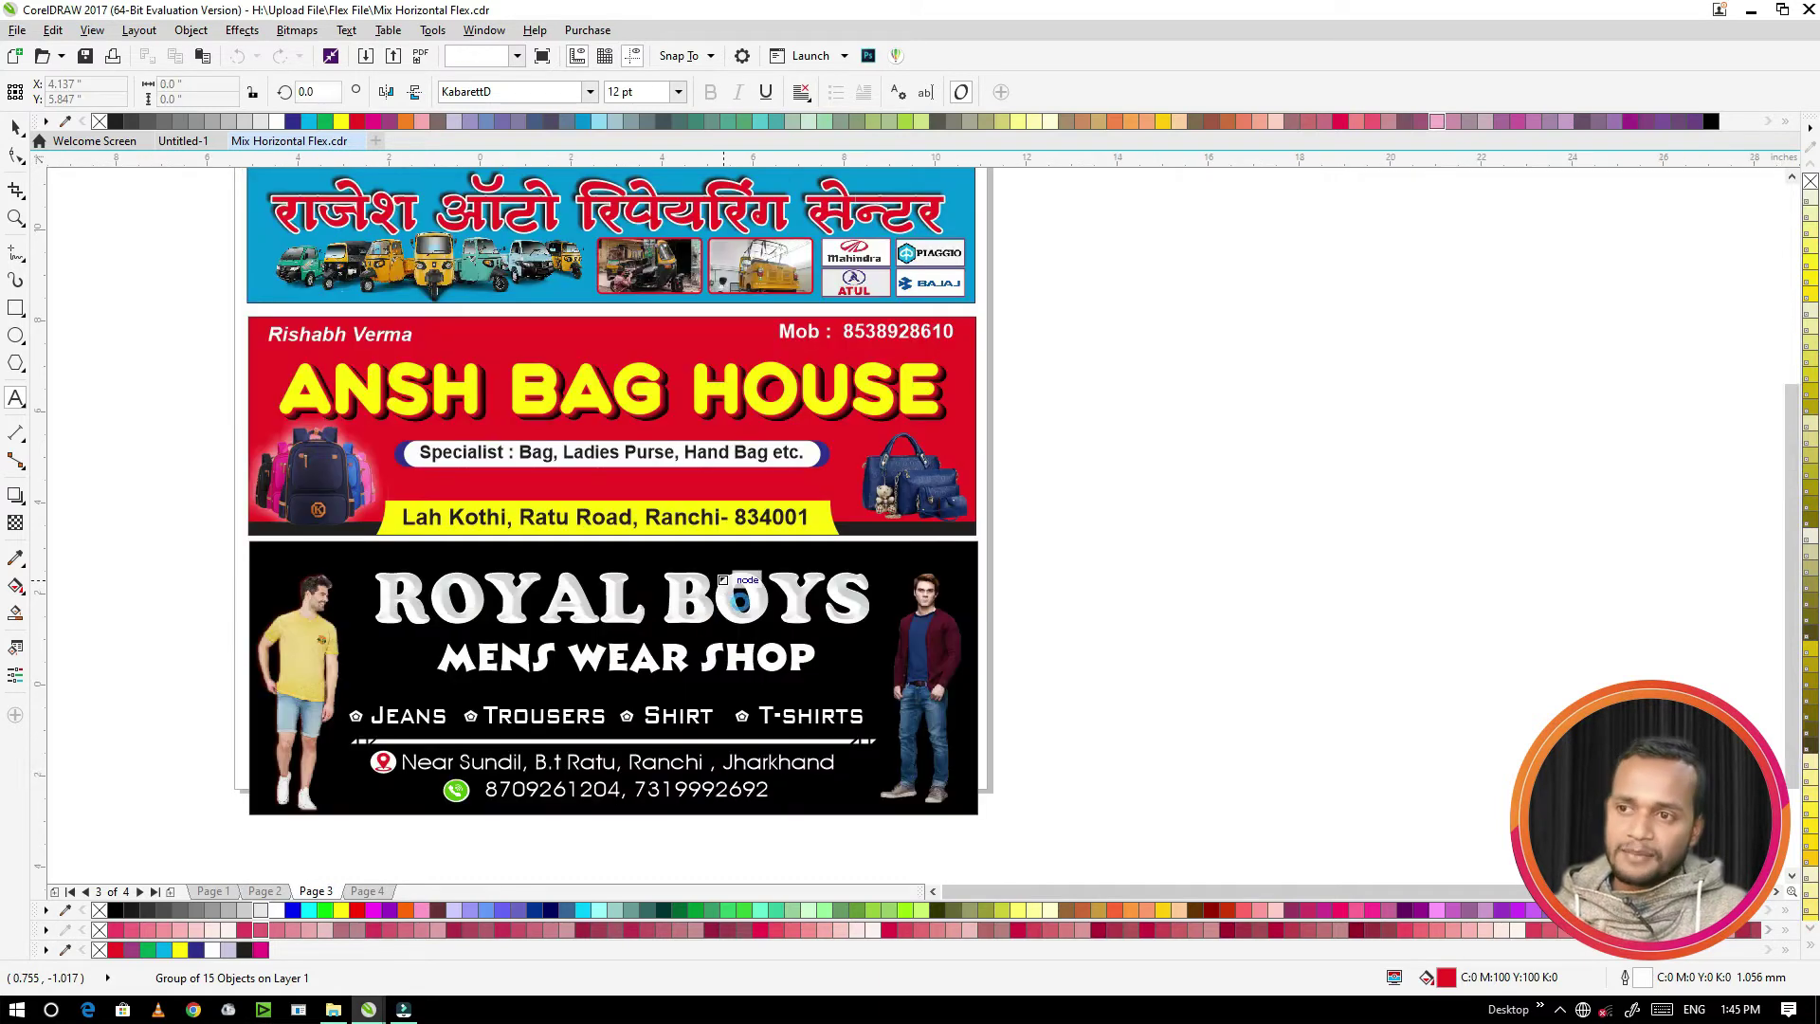
{"action": "scroll", "coordinate": [744, 606], "scroll_direction": "down", "scroll_amount": 1}
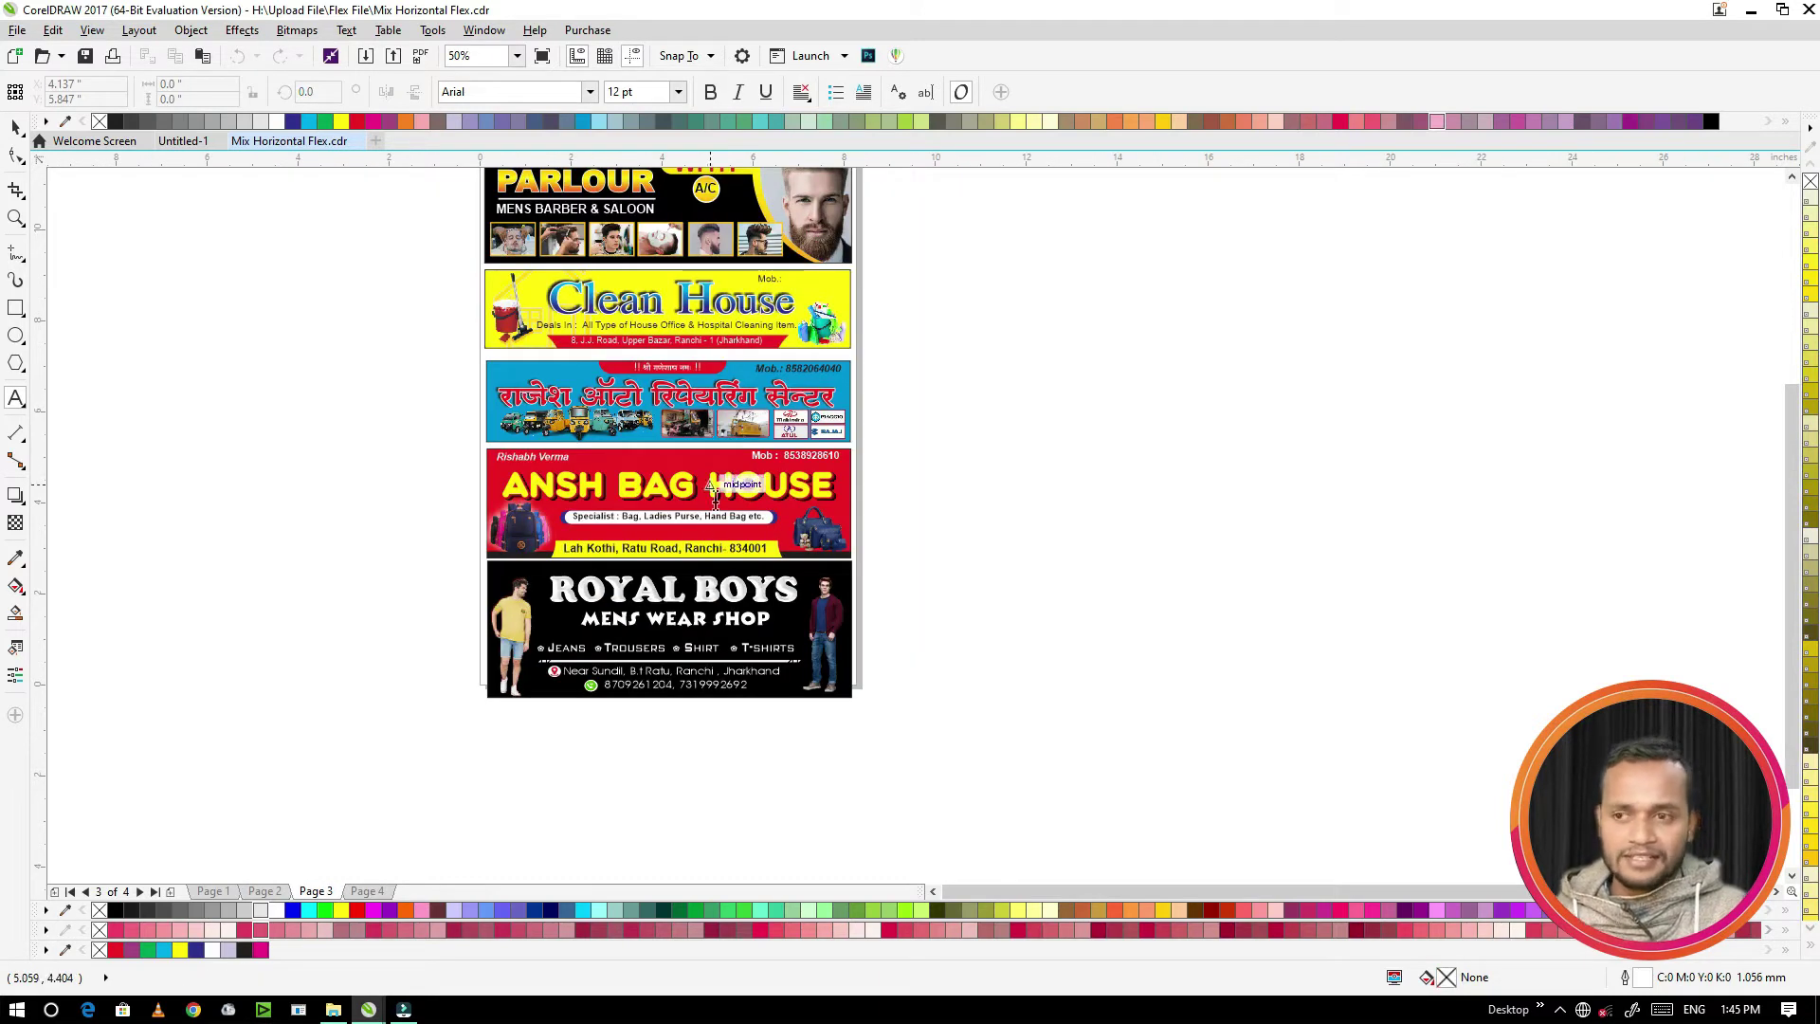
{"action": "scroll", "coordinate": [715, 500], "scroll_direction": "down", "scroll_amount": 3}
{"action": "scroll", "coordinate": [706, 455], "scroll_direction": "up", "scroll_amount": 3}
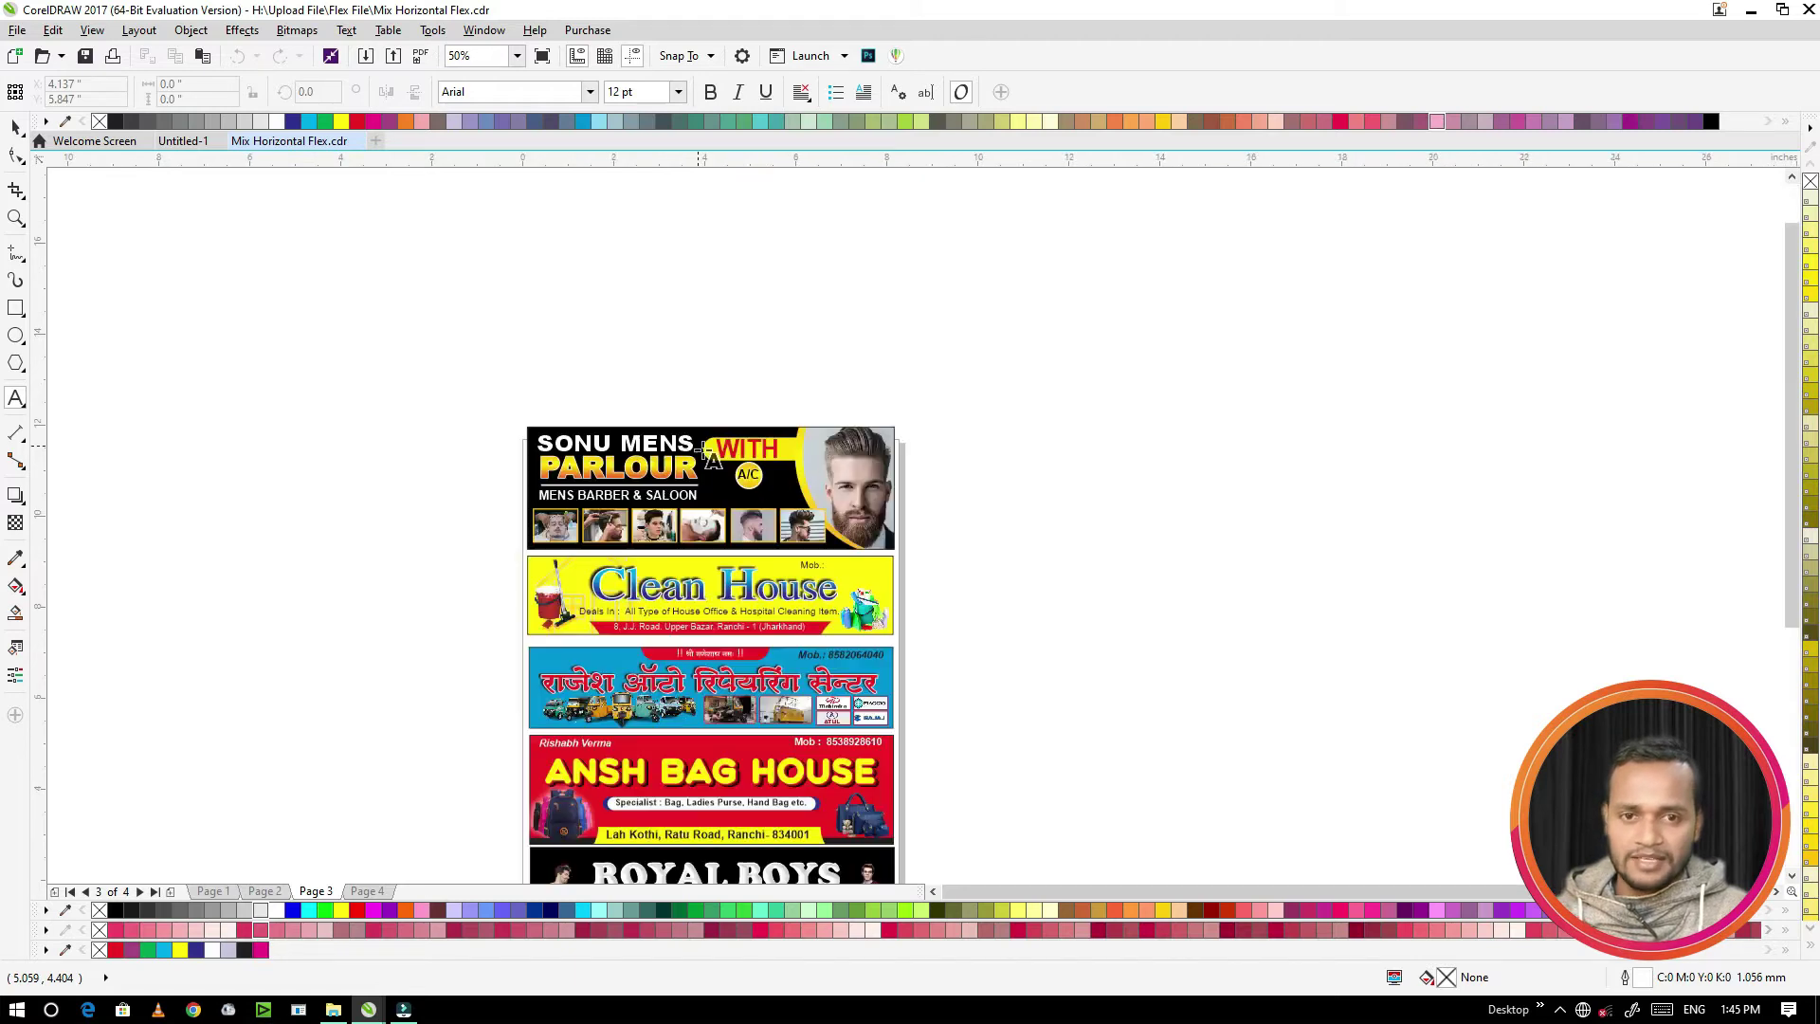
{"action": "scroll", "coordinate": [706, 455], "scroll_direction": "up", "scroll_amount": 1}
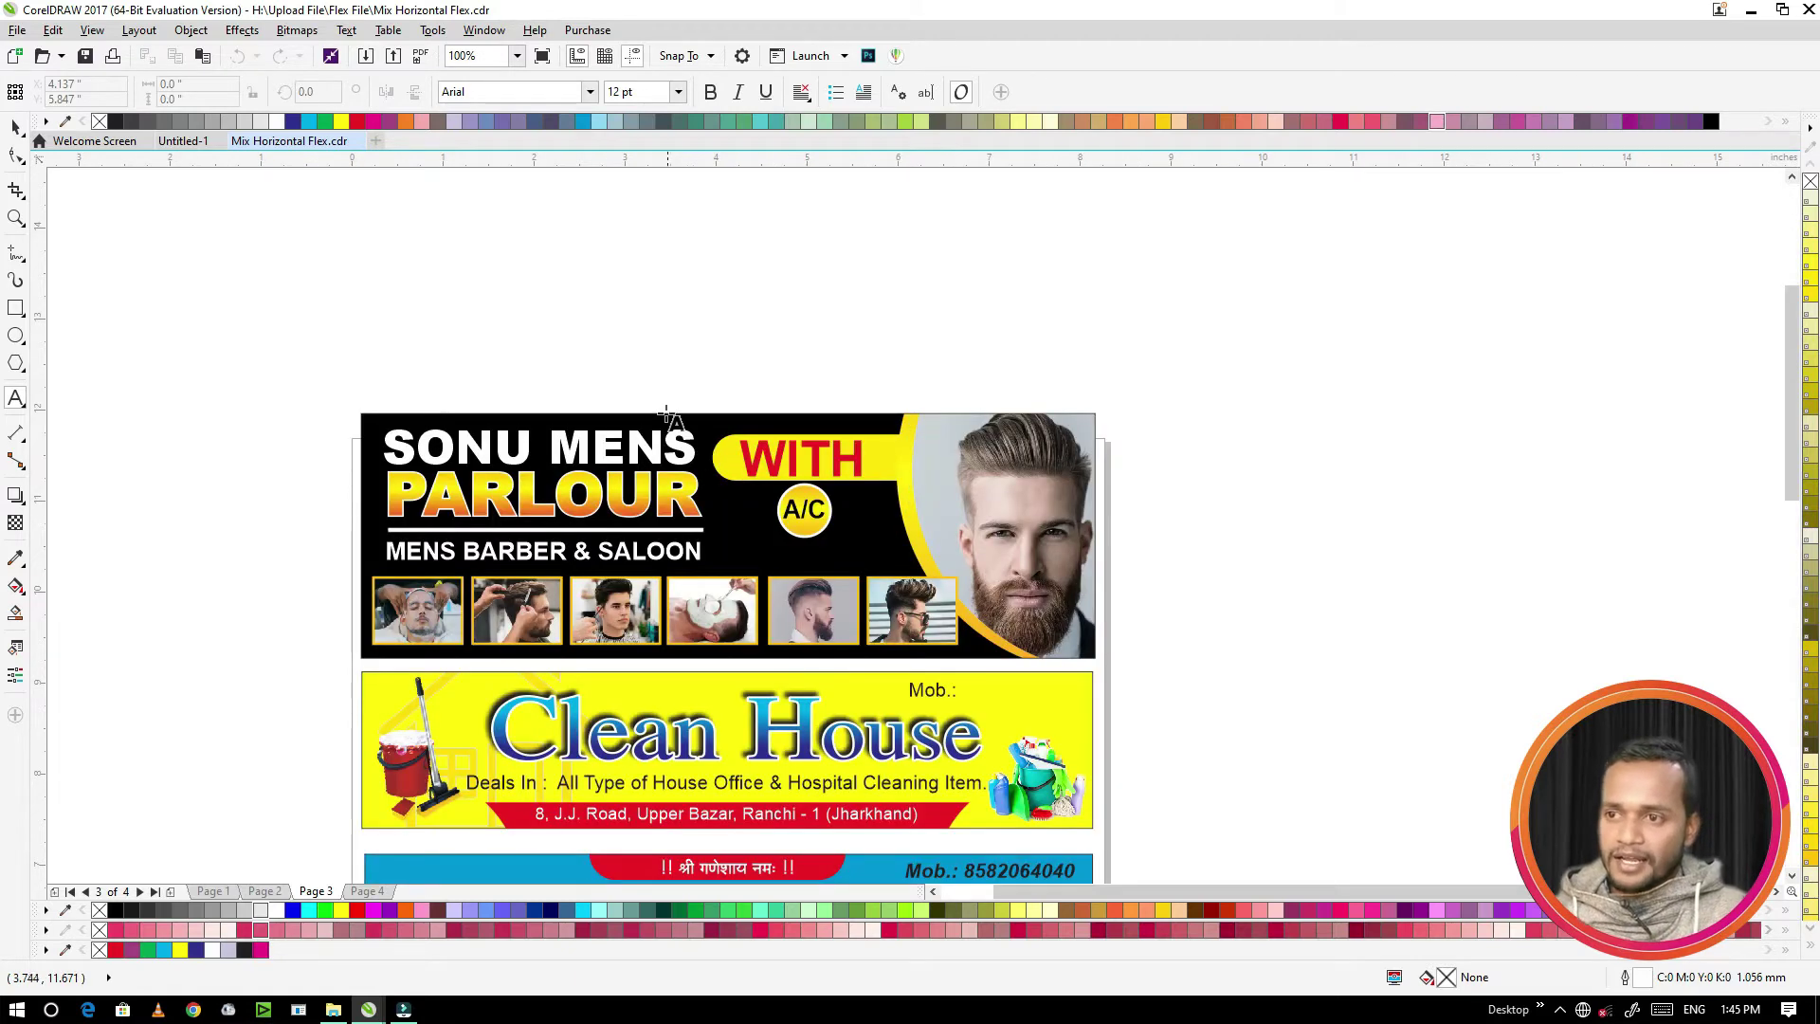
{"action": "scroll", "coordinate": [687, 455], "scroll_direction": "down", "scroll_amount": 2}
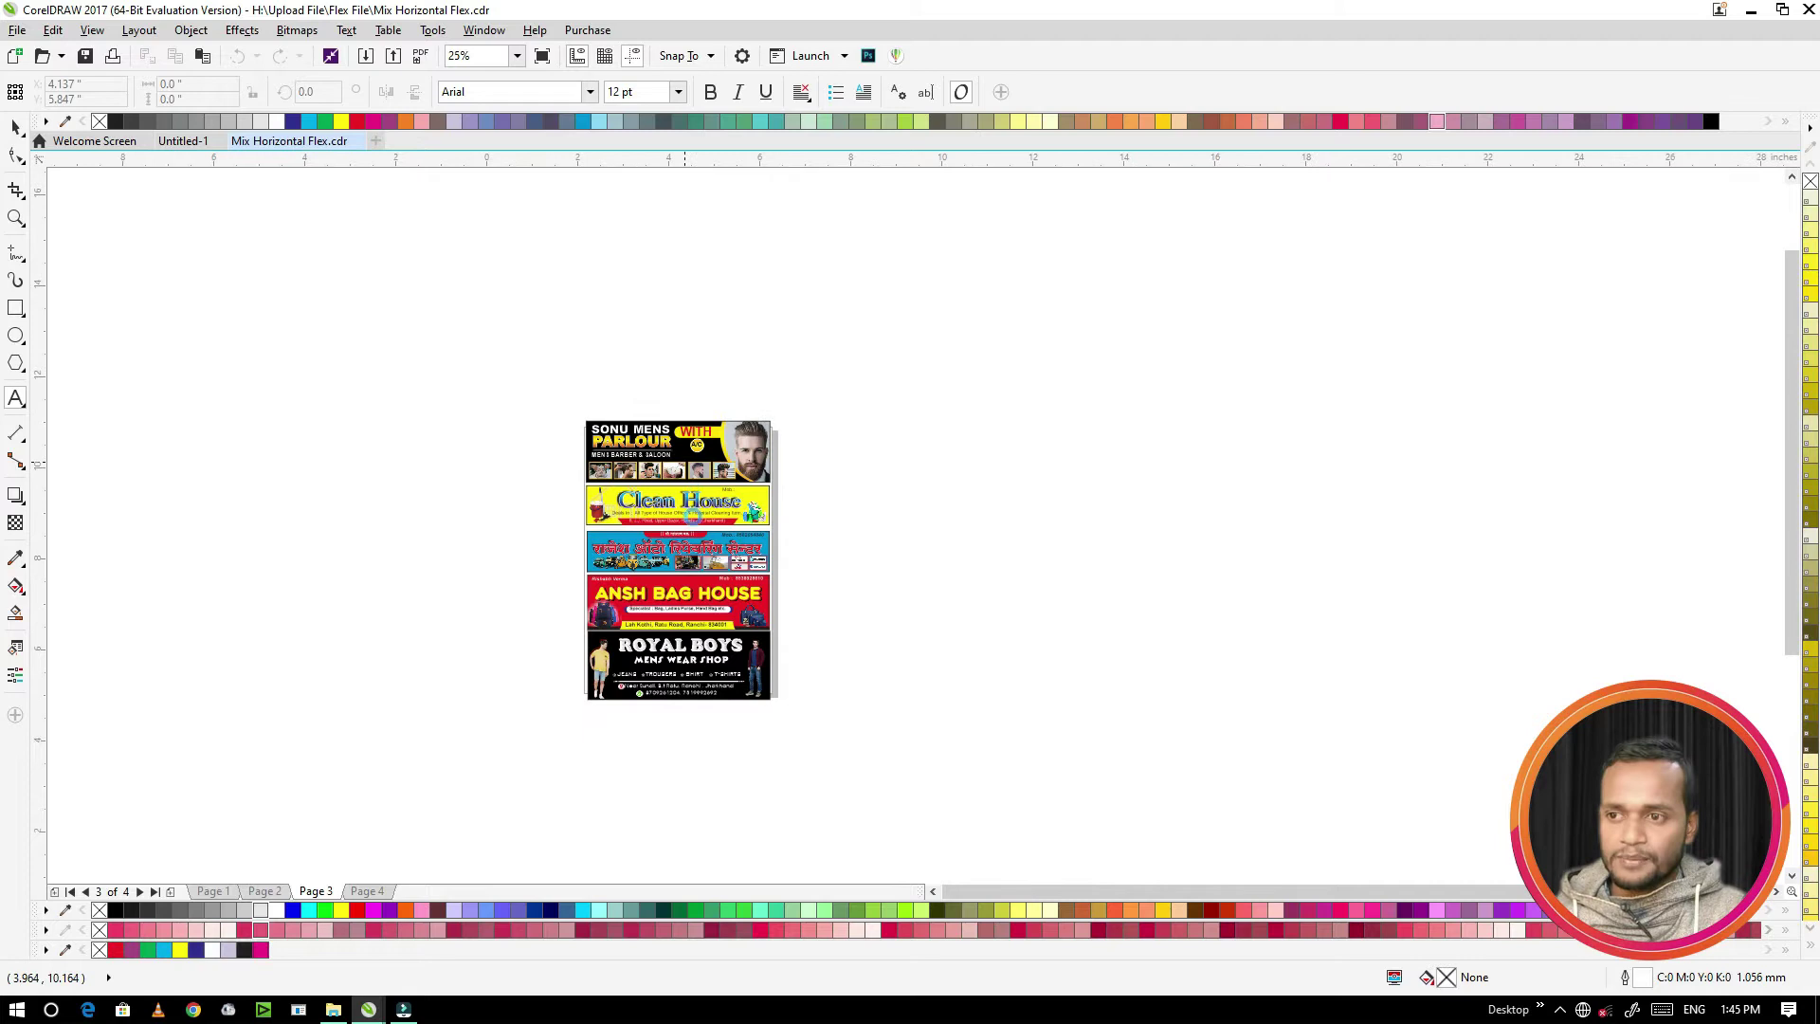
{"action": "scroll", "coordinate": [692, 545], "scroll_direction": "up", "scroll_amount": 1}
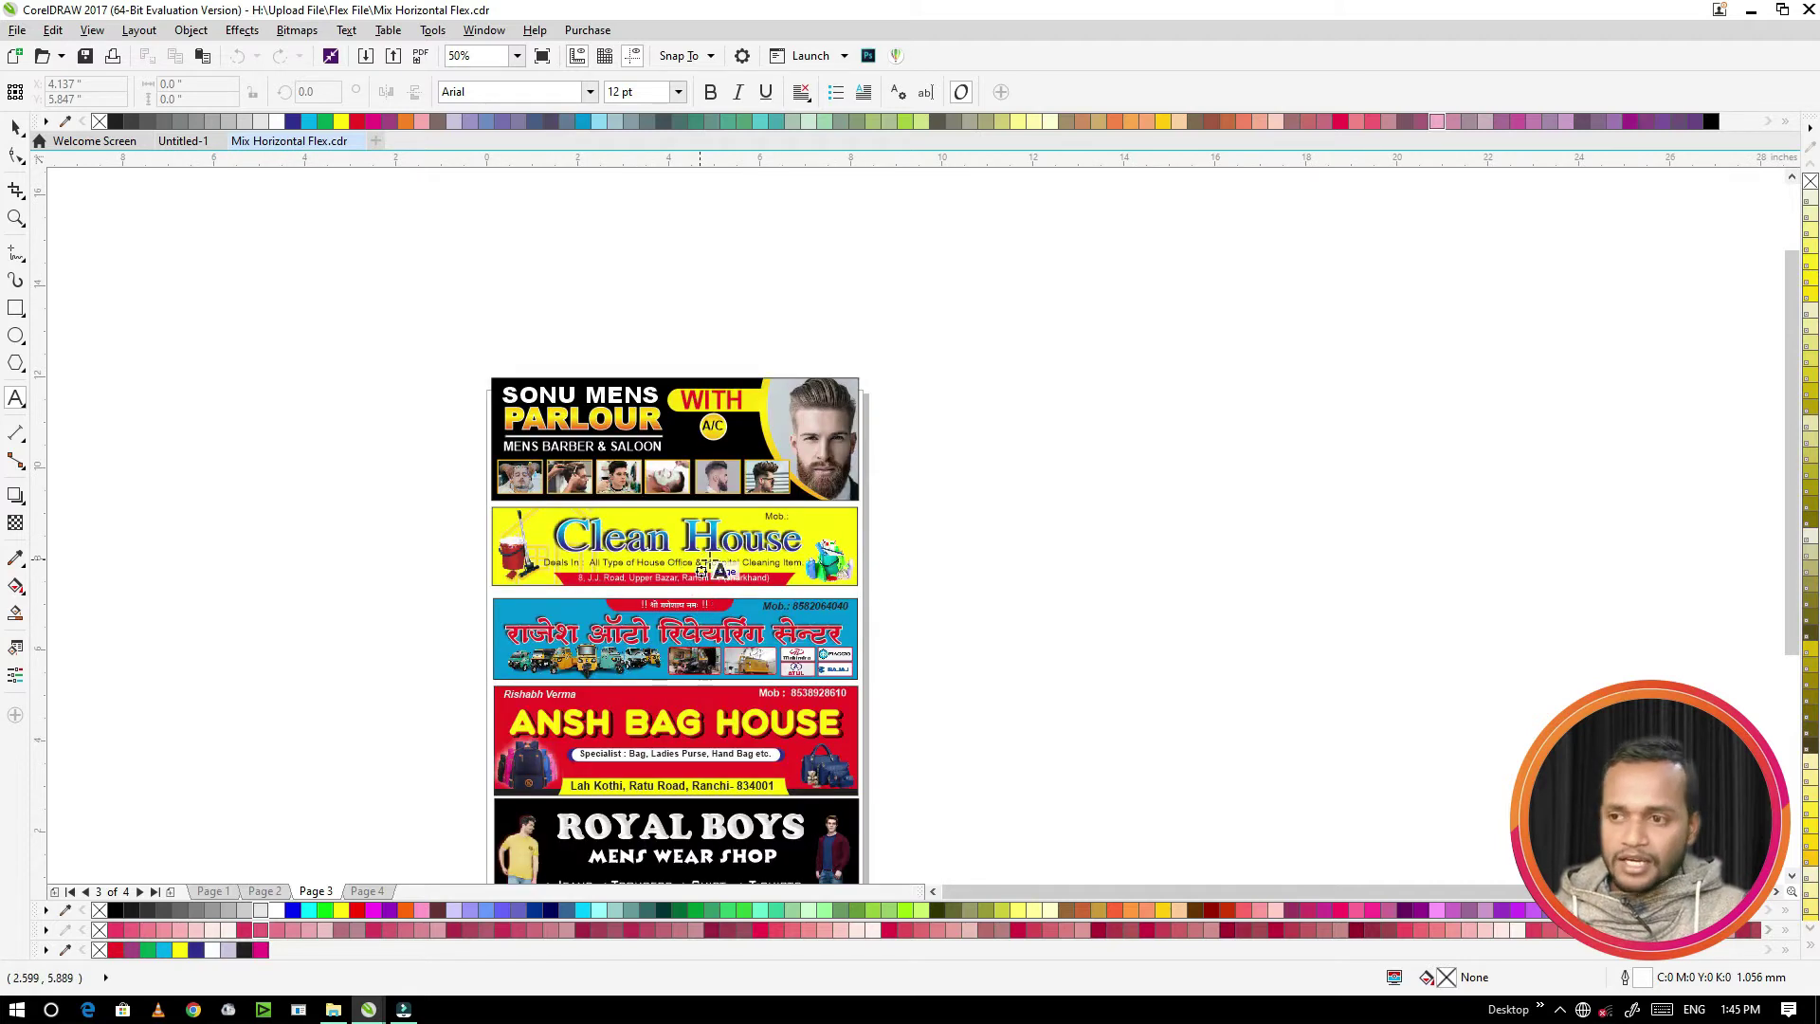
{"action": "scroll", "coordinate": [711, 654], "scroll_direction": "down", "scroll_amount": 1}
{"action": "scroll", "coordinate": [716, 657], "scroll_direction": "up", "scroll_amount": 1}
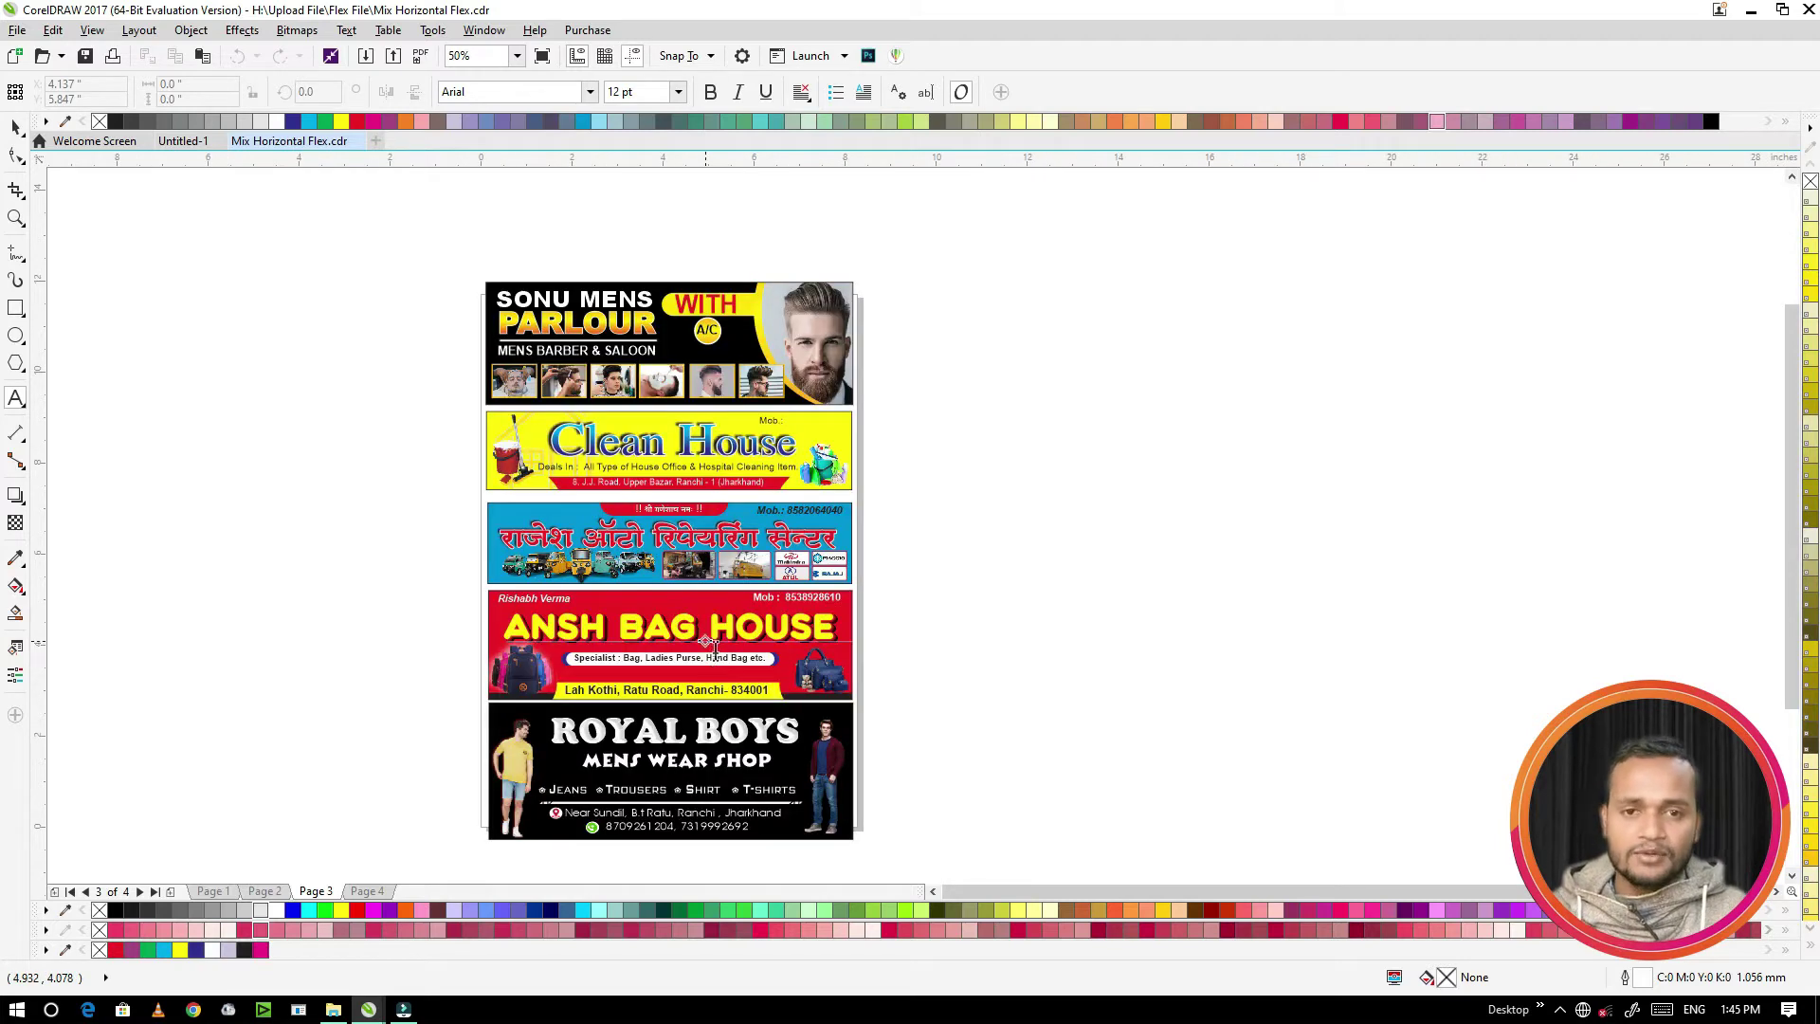
{"action": "scroll", "coordinate": [715, 664], "scroll_direction": "down", "scroll_amount": 1}
{"action": "scroll", "coordinate": [713, 696], "scroll_direction": "up", "scroll_amount": 1}
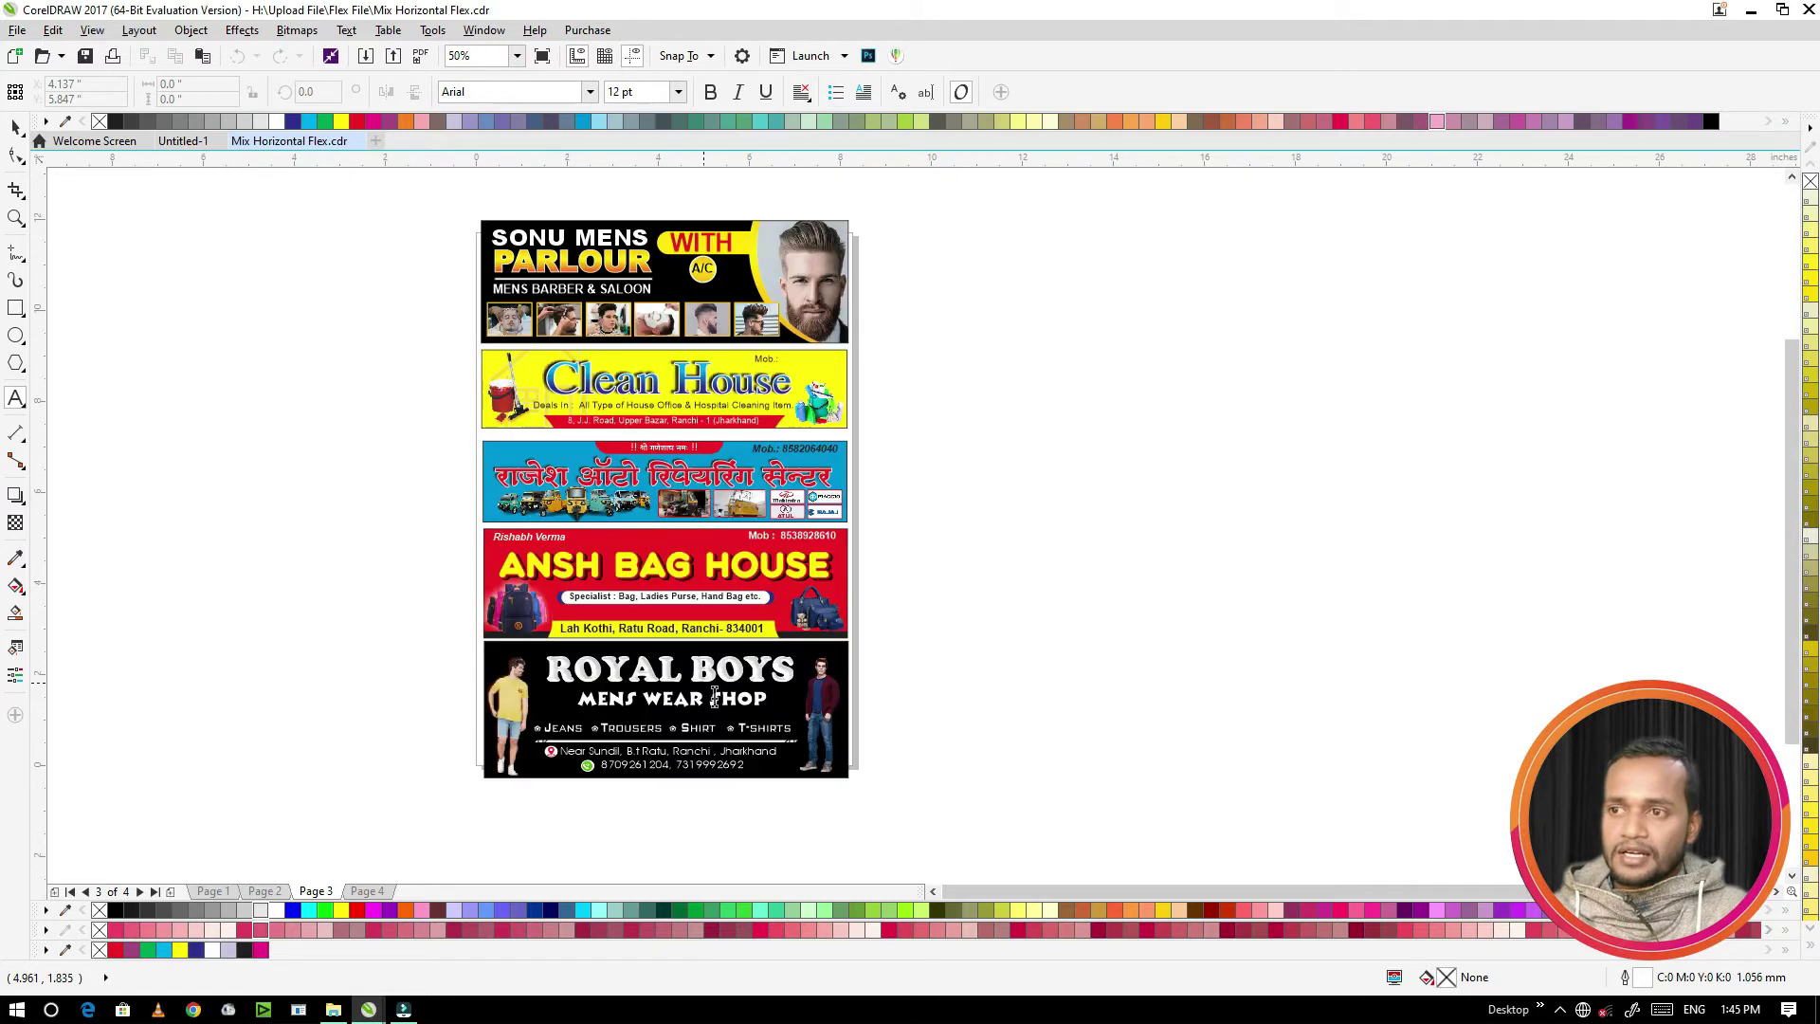
{"action": "scroll", "coordinate": [685, 435], "scroll_direction": "down", "scroll_amount": 1}
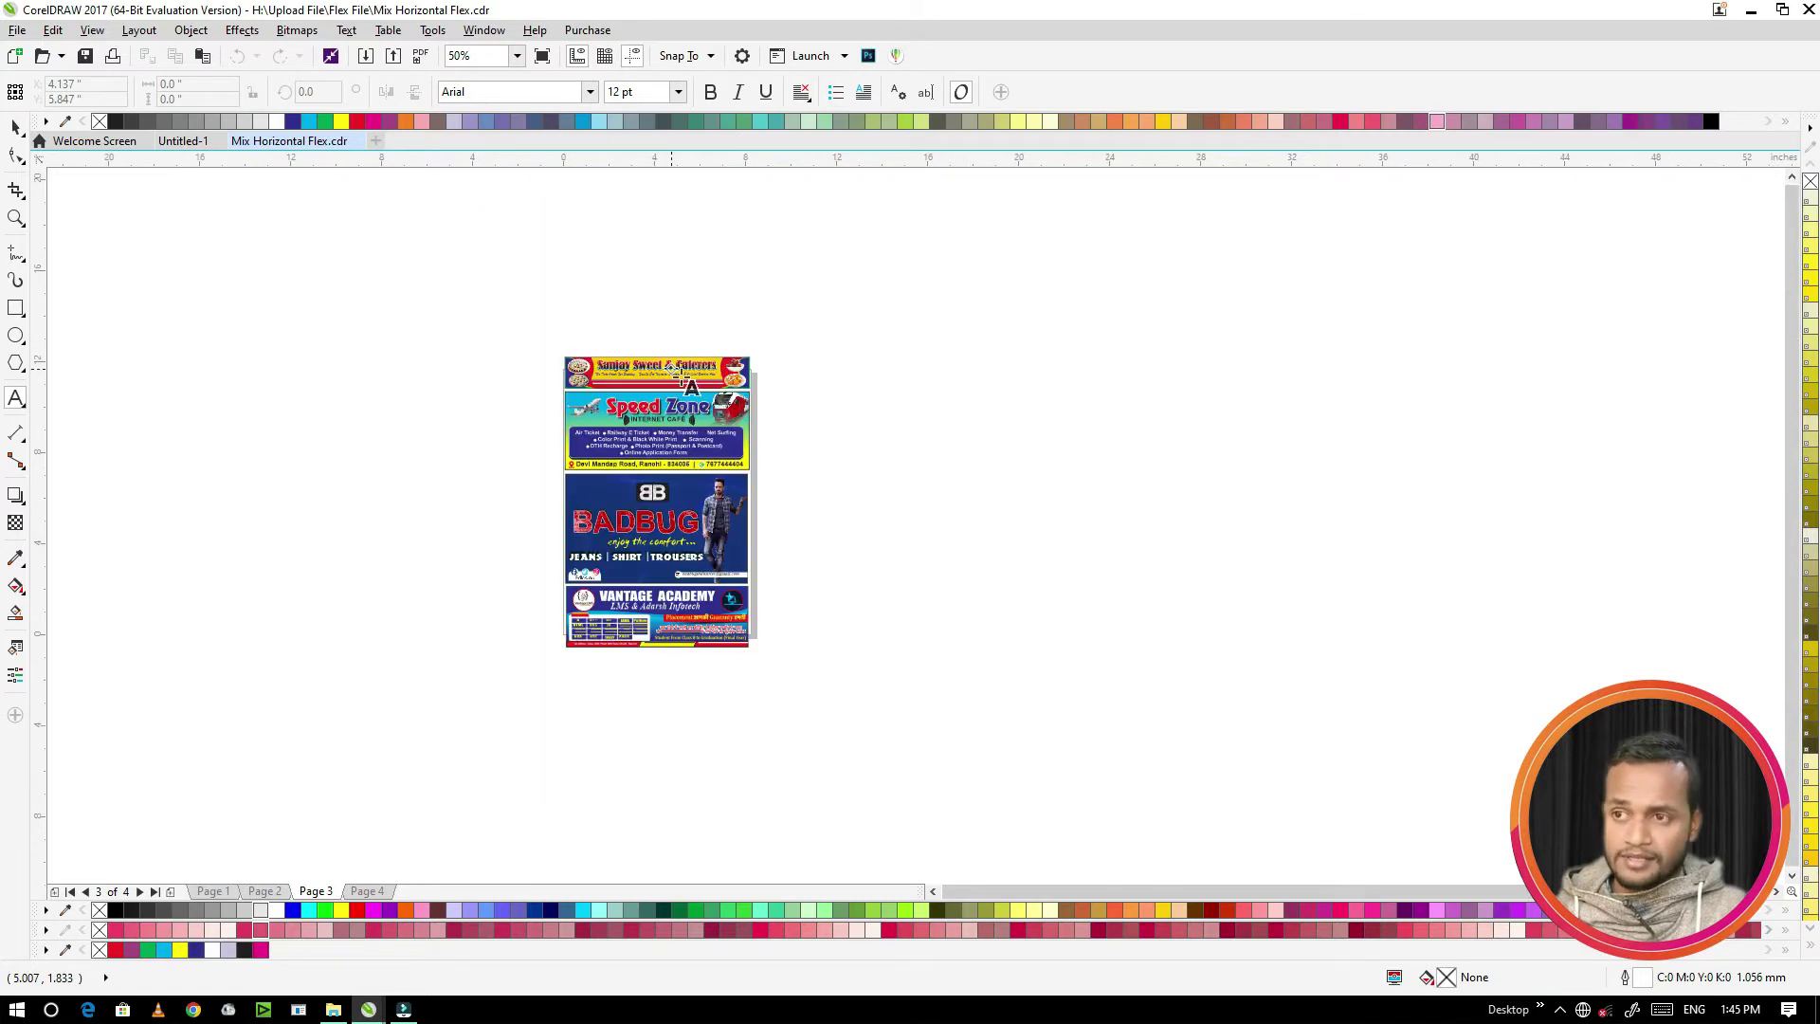
Step: Select the Sanjay Sweet & Caterers title on page 4, check its font and fill it solid red
{"action": "scroll", "coordinate": [685, 431], "scroll_direction": "up", "scroll_amount": 2}
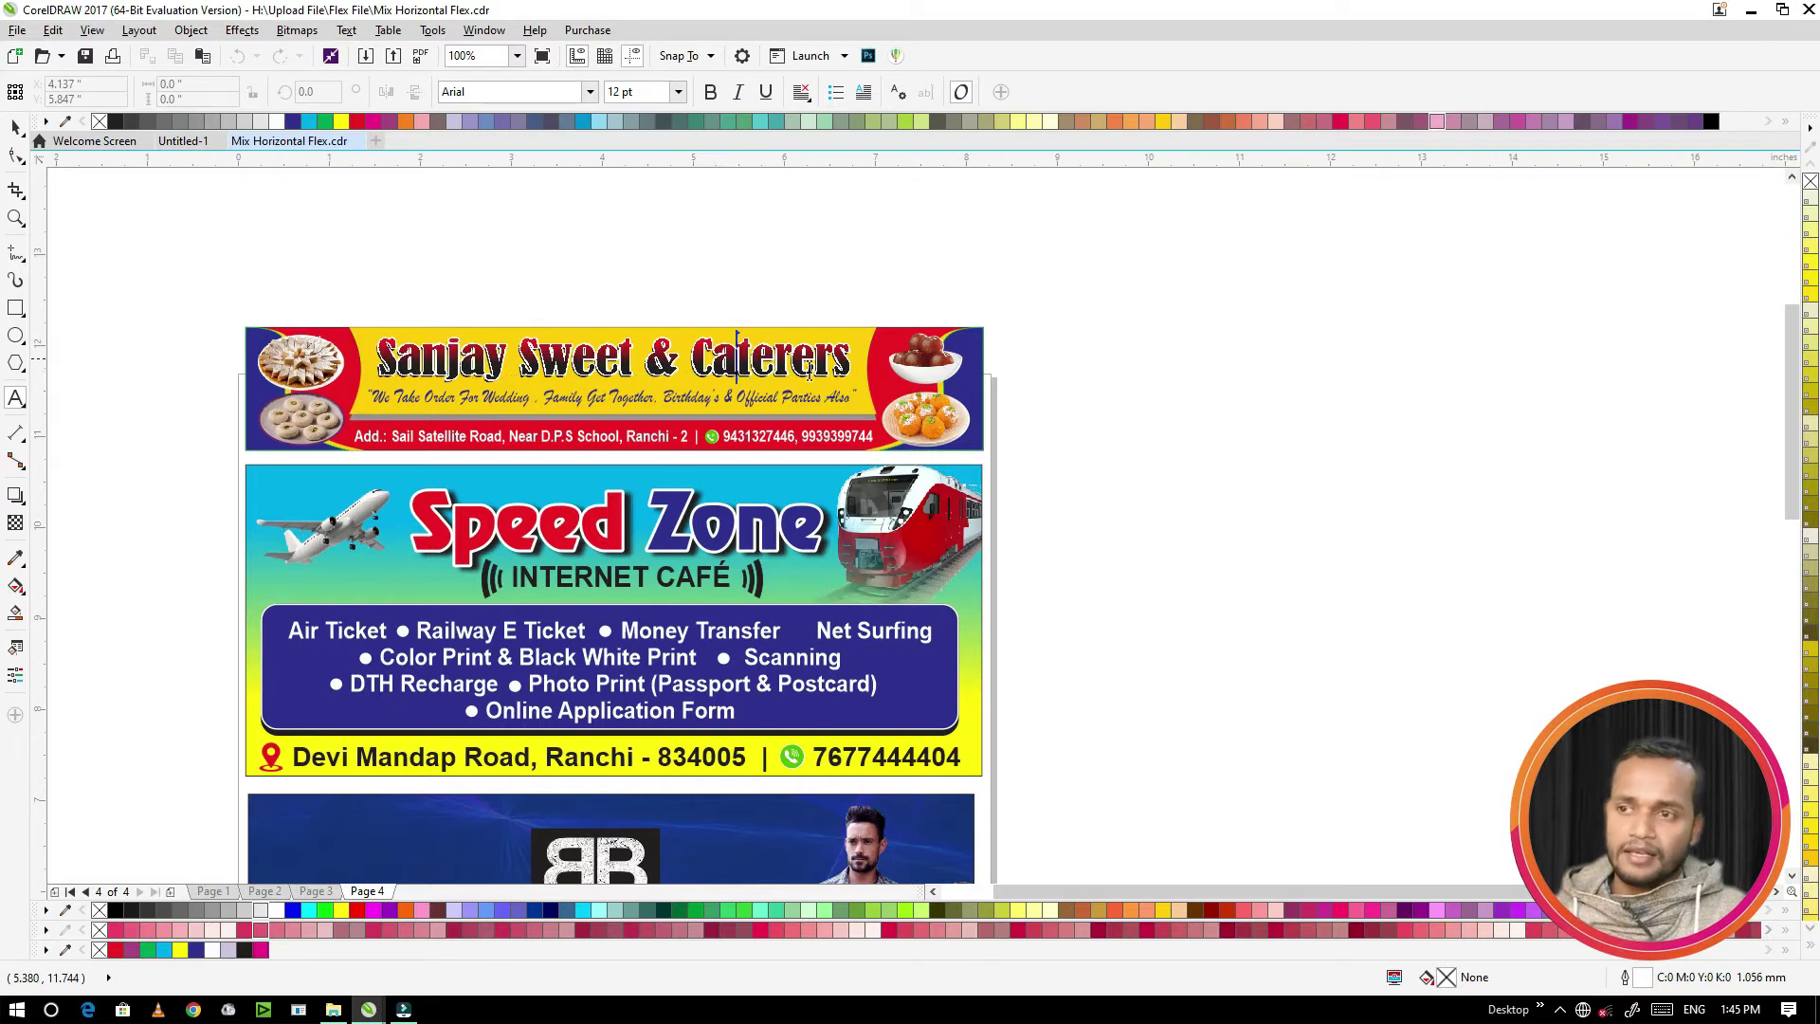
{"action": "left_click", "coordinate": [739, 370]}
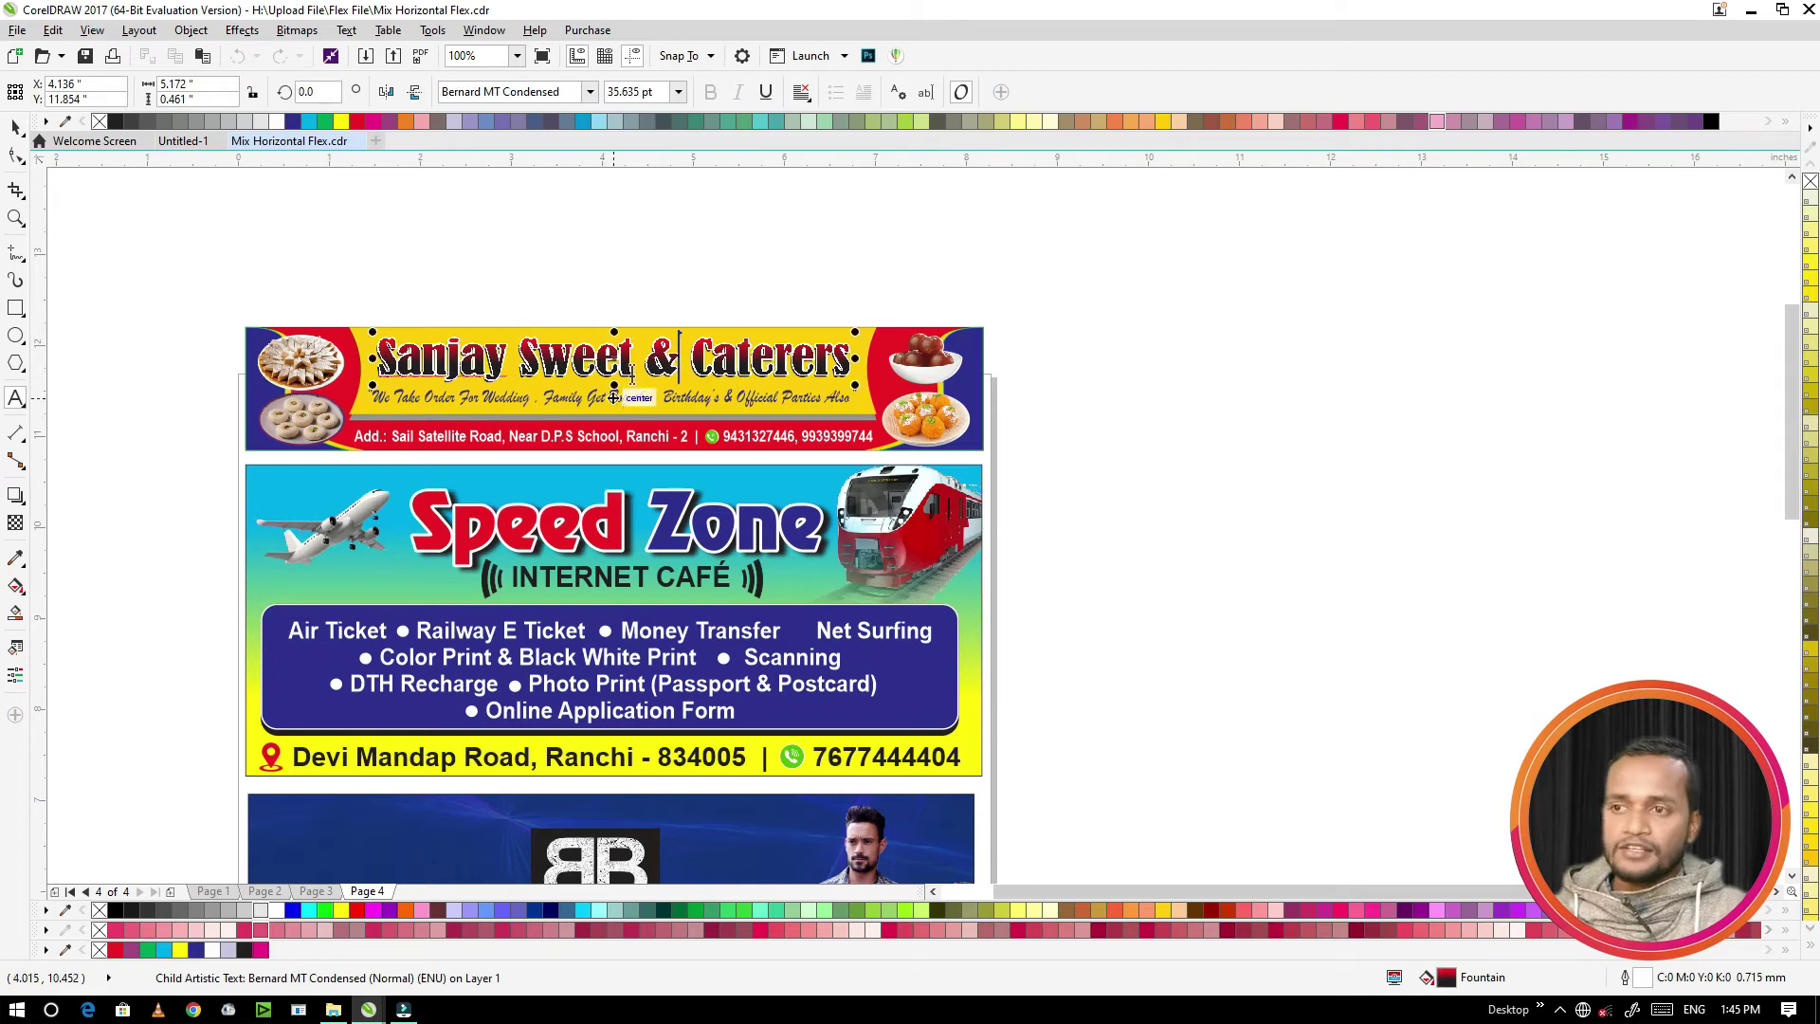
{"action": "left_click", "coordinate": [356, 910]}
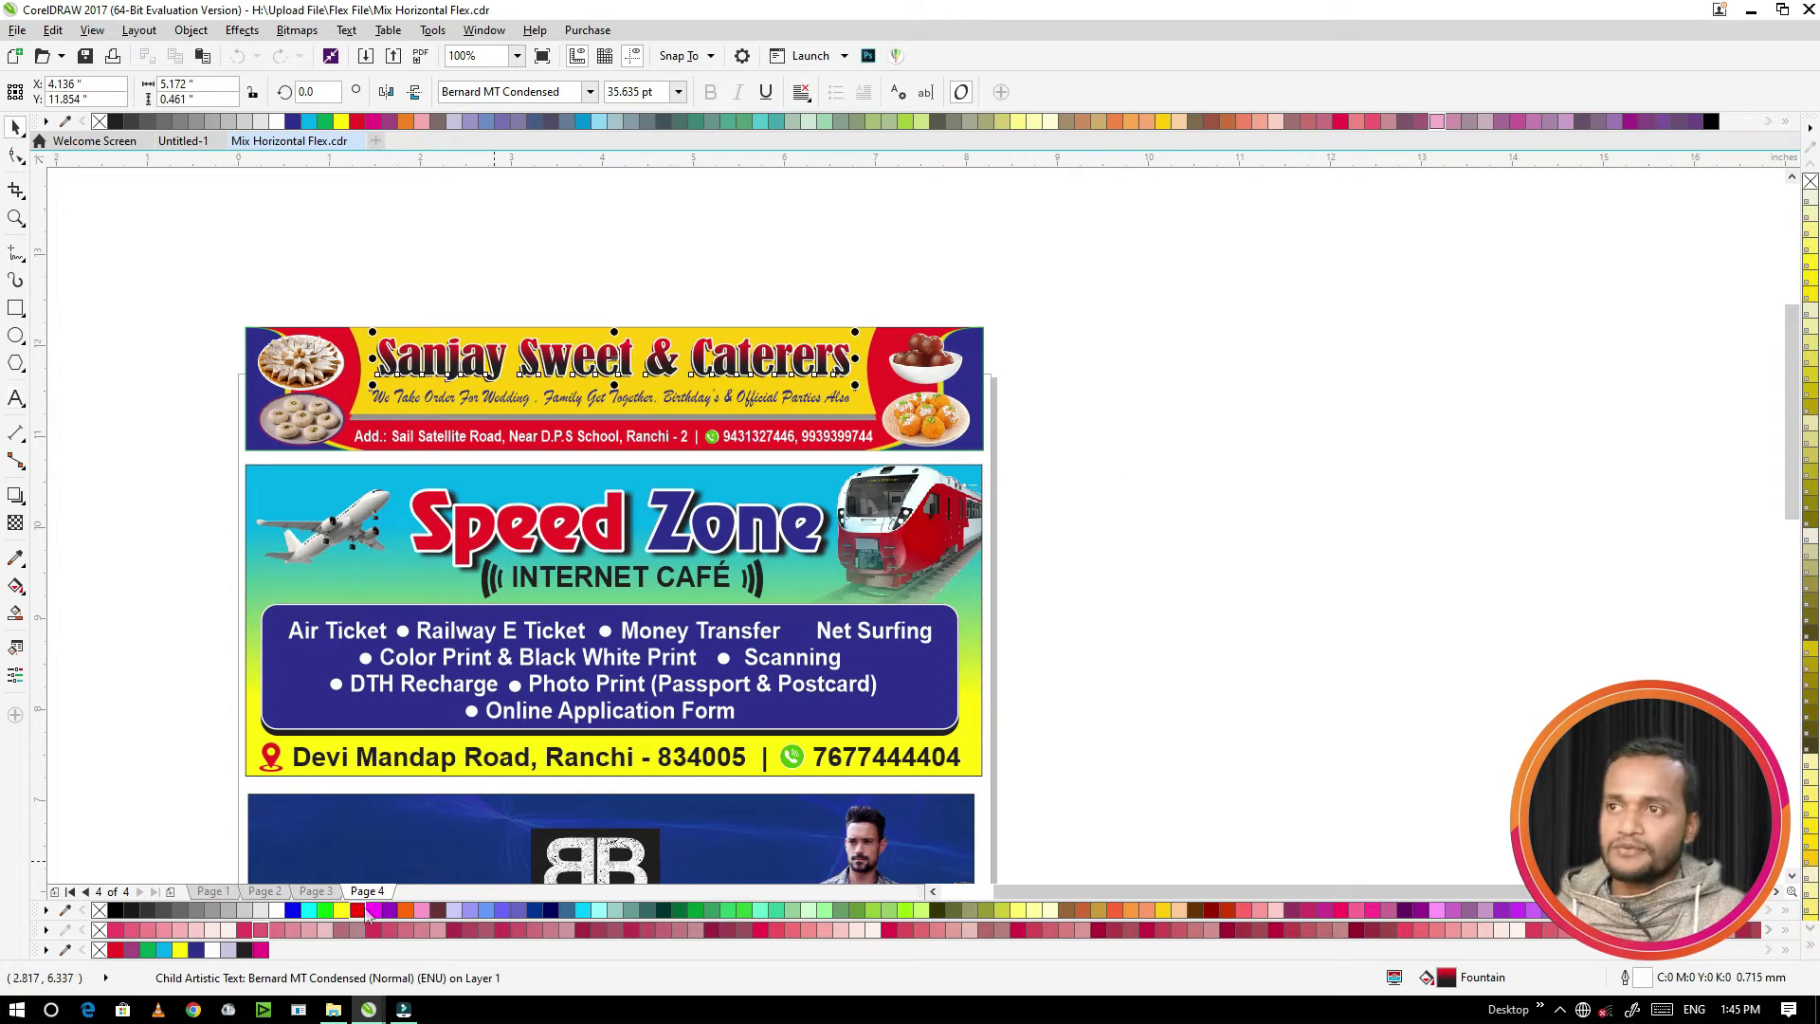
Step: Try the QUARTZO font on the Sanjay Sweet & Caterers title and undo the font change
{"action": "left_click", "coordinate": [573, 92]}
{"action": "left_click", "coordinate": [590, 92]}
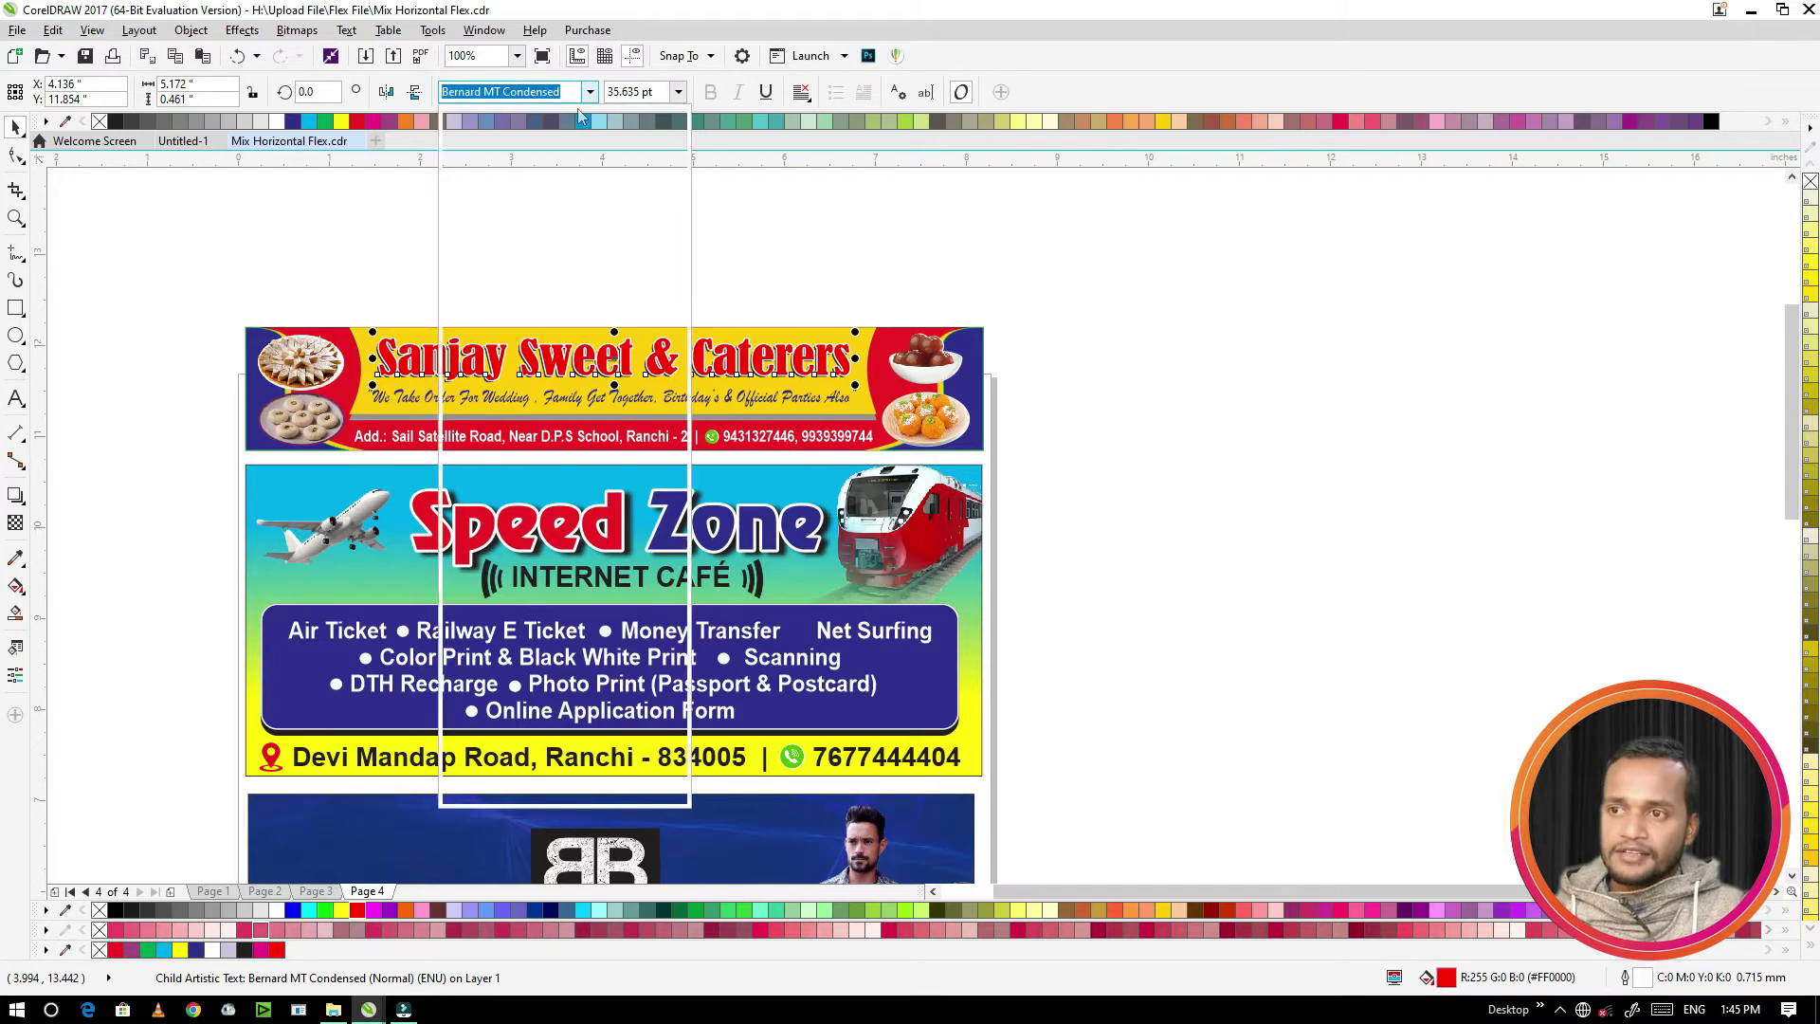
{"action": "left_click", "coordinate": [528, 224]}
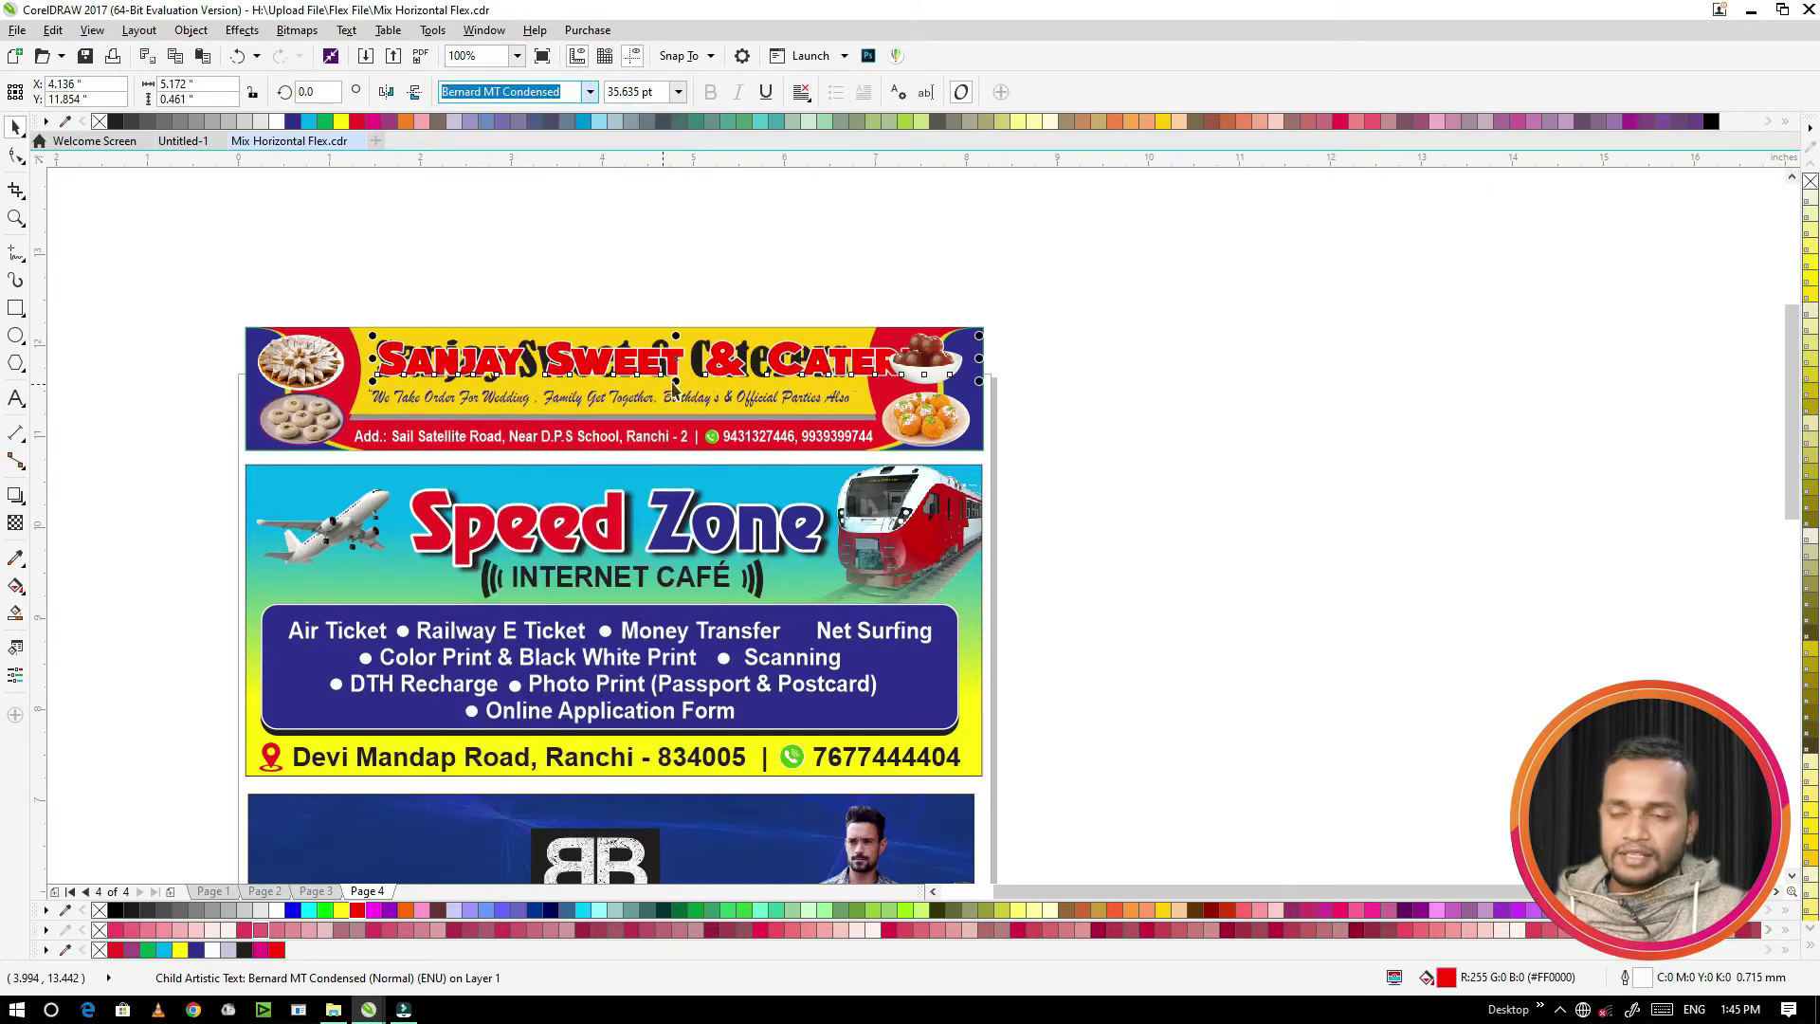
{"action": "scroll", "coordinate": [687, 355], "scroll_direction": "up", "scroll_amount": 2}
{"action": "key", "text": "ctrl+z"}
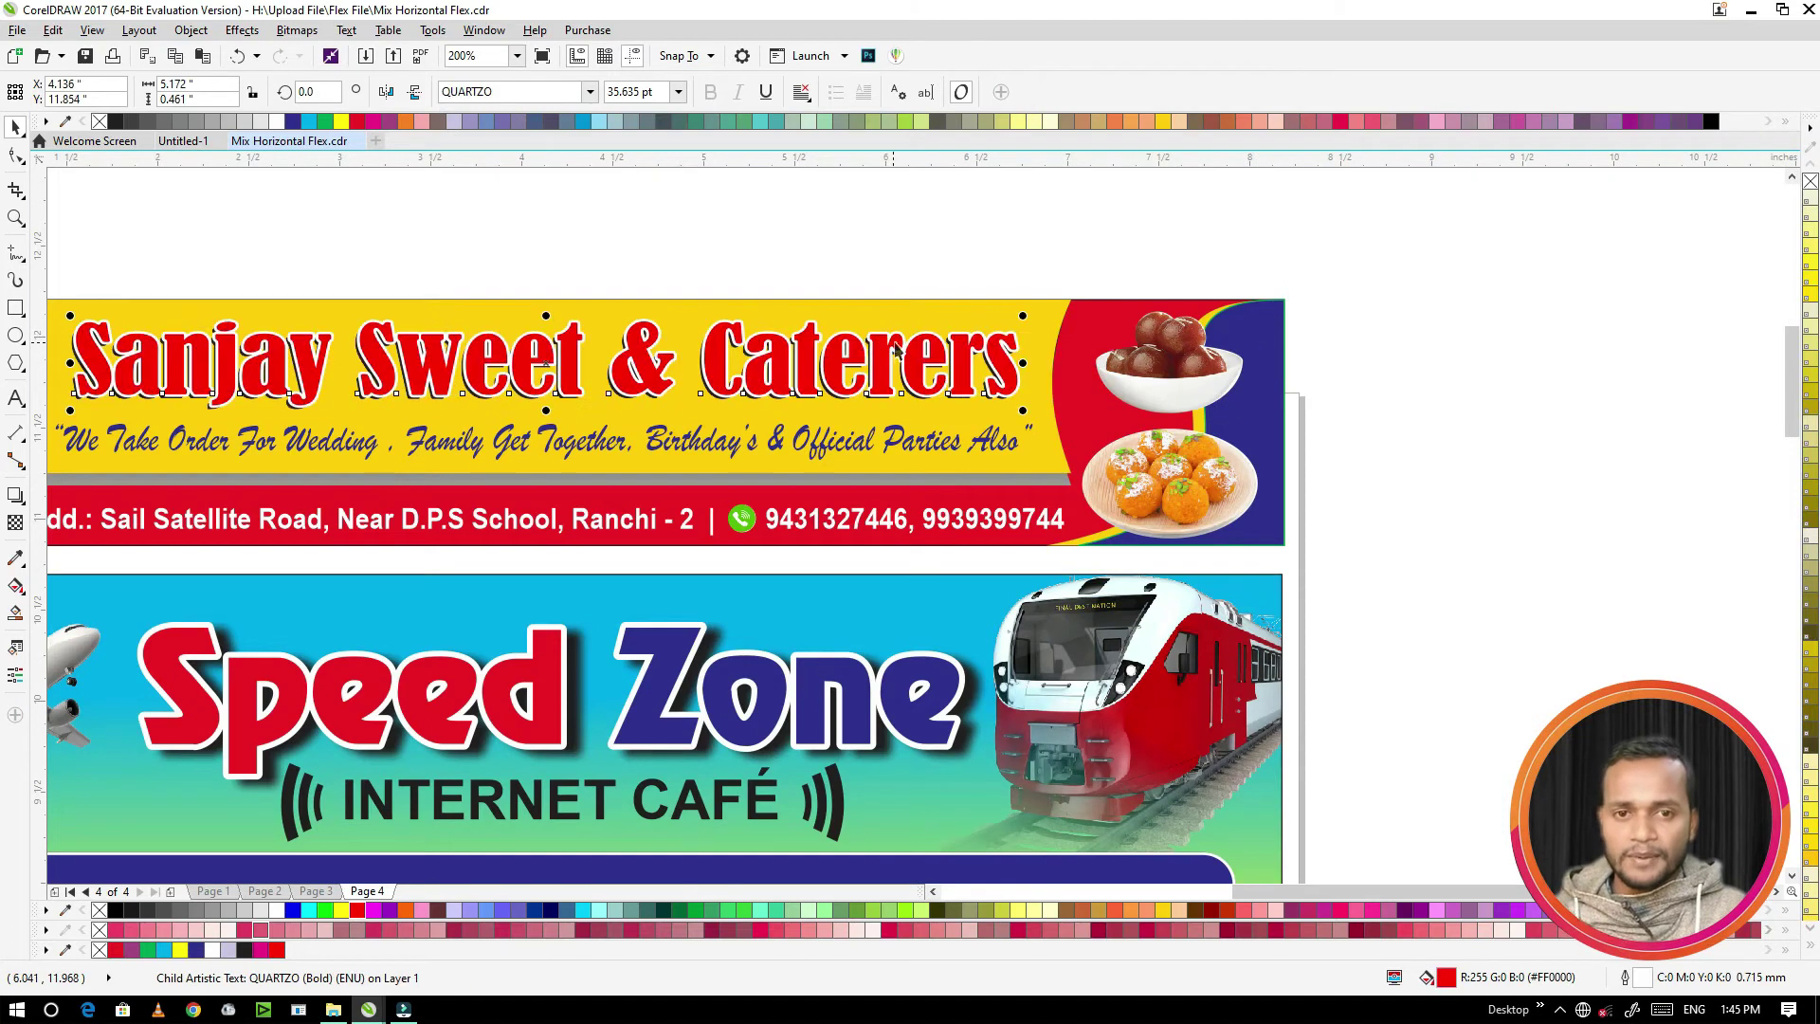
Step: Examine the caterers, Speed Zone, BADBUG and Vantage Academy banners on page 4 and clear the selection
{"action": "scroll", "coordinate": [867, 403], "scroll_direction": "down", "scroll_amount": 2}
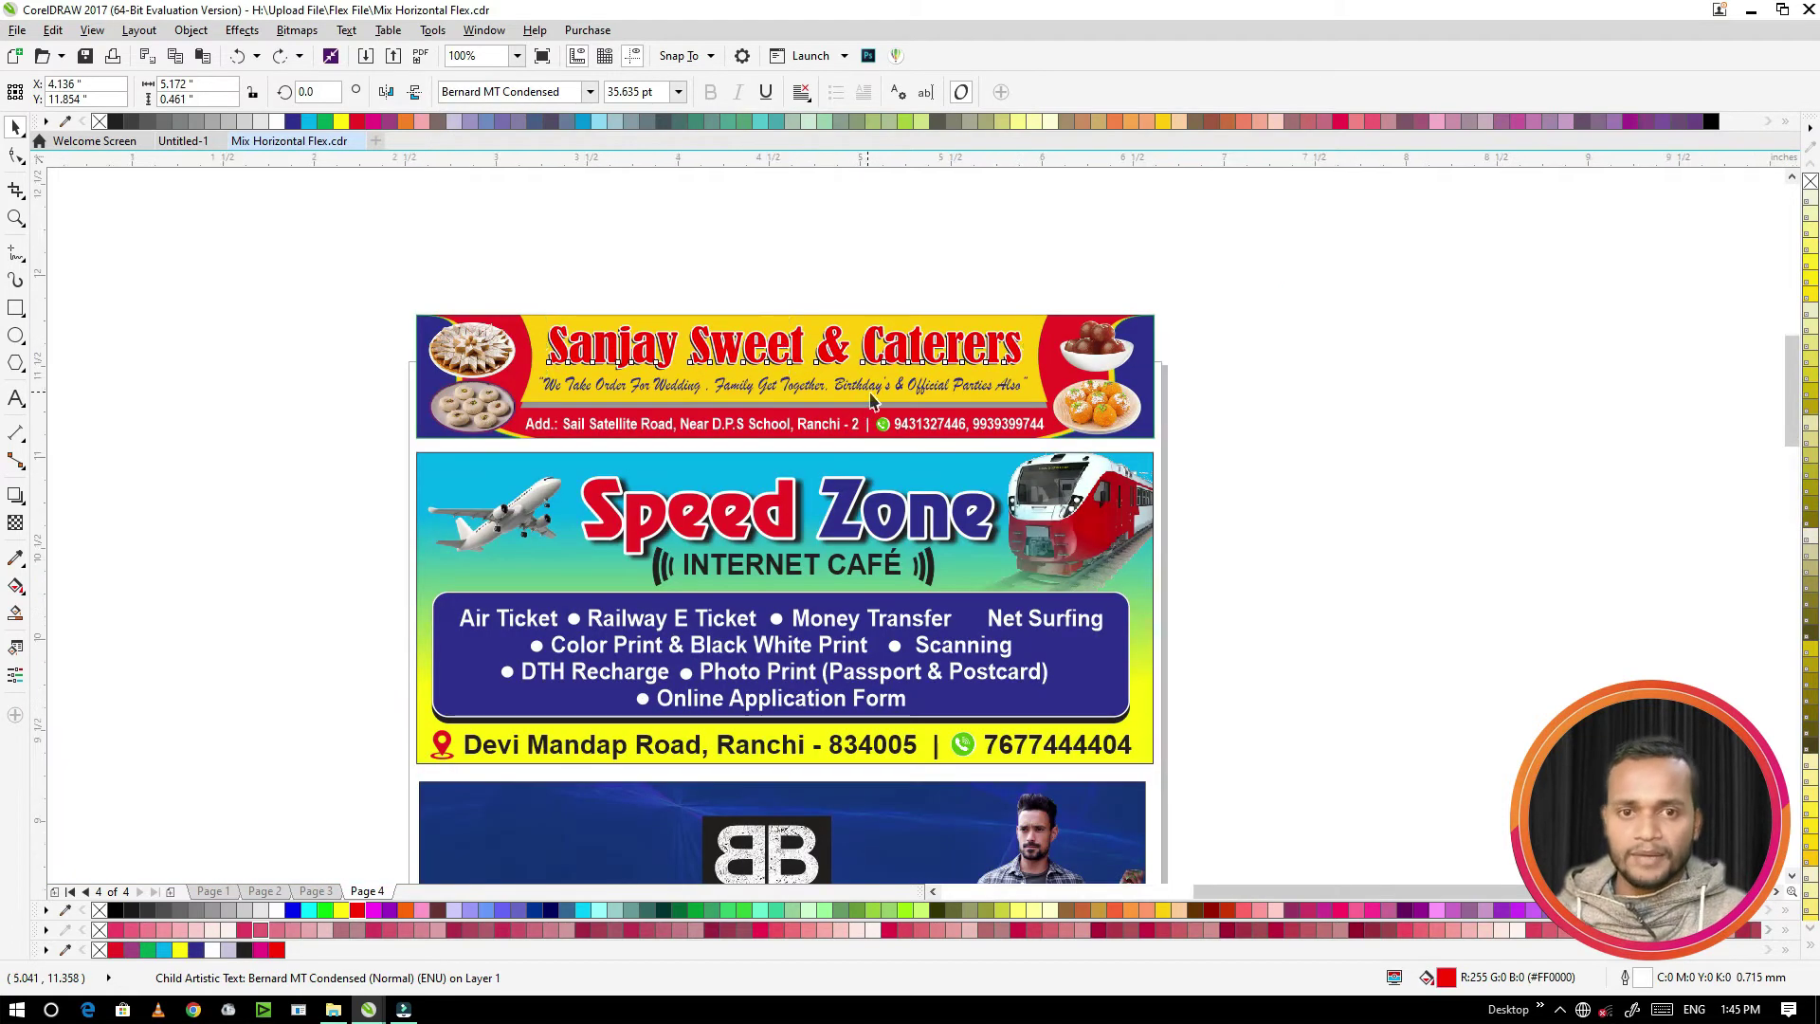
{"action": "scroll", "coordinate": [870, 403], "scroll_direction": "up", "scroll_amount": 2}
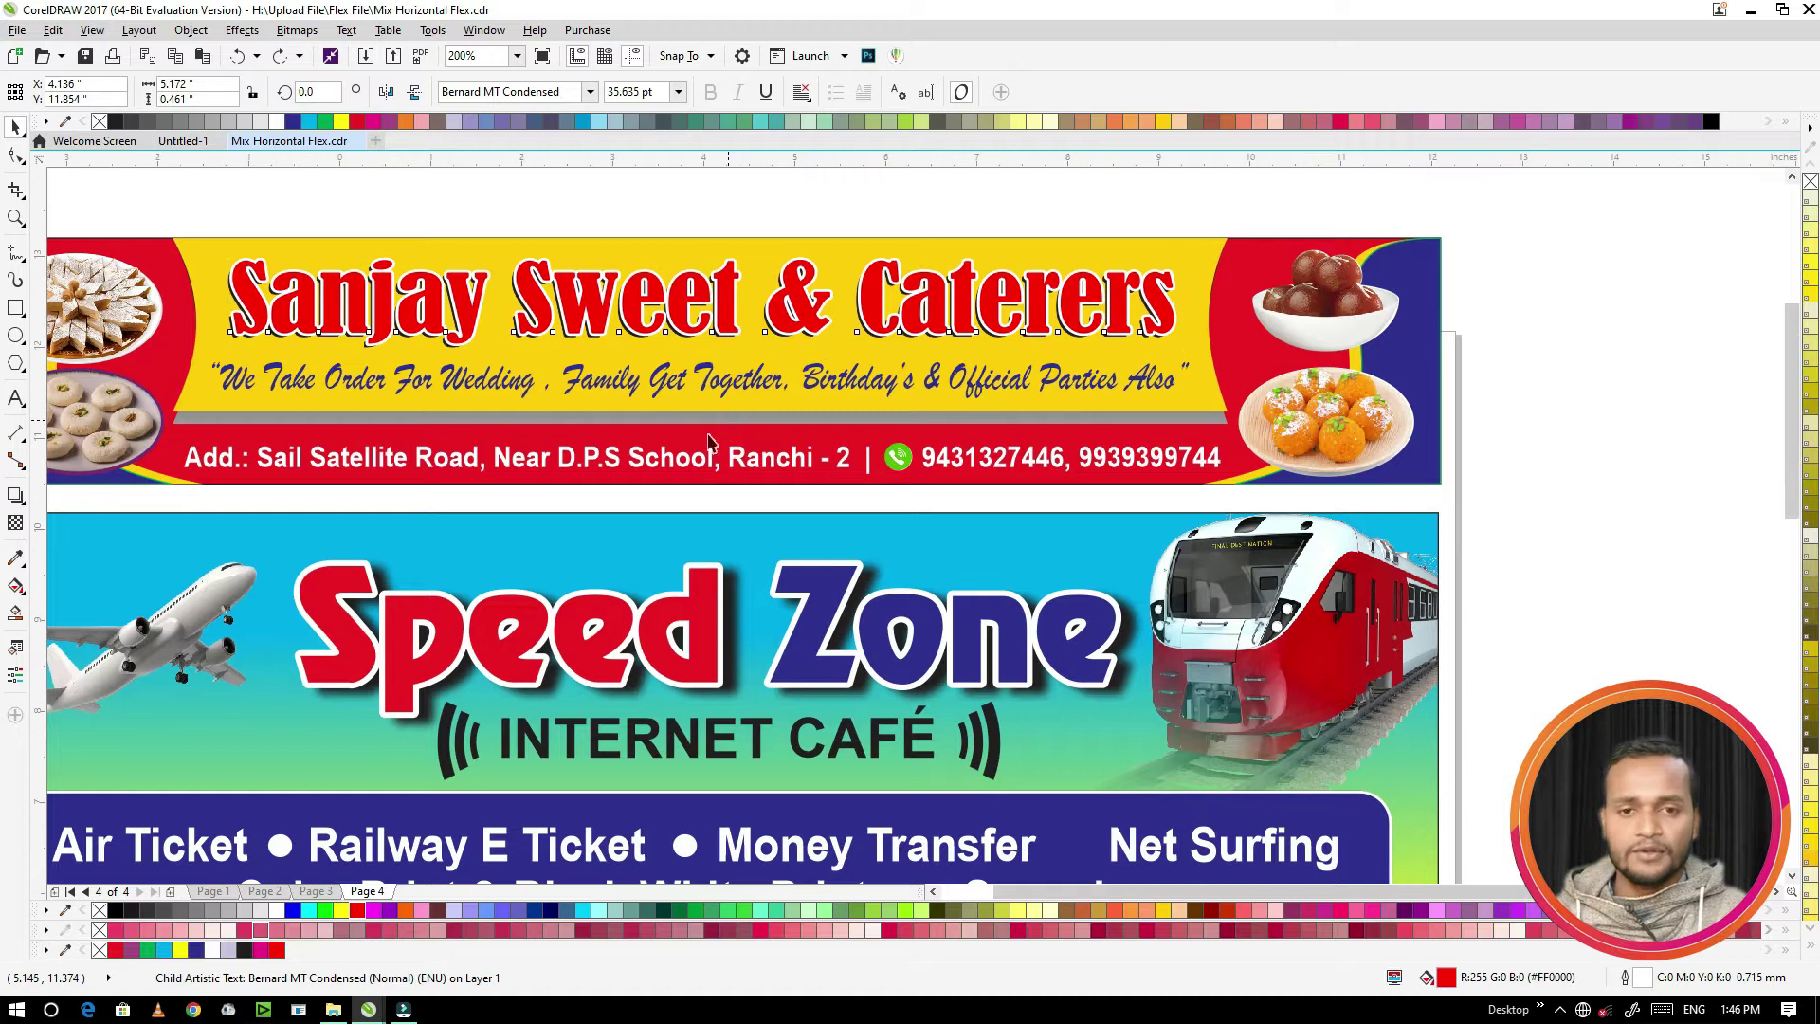
{"action": "left_click", "coordinate": [737, 431]}
{"action": "scroll", "coordinate": [737, 432], "scroll_direction": "down", "scroll_amount": 4}
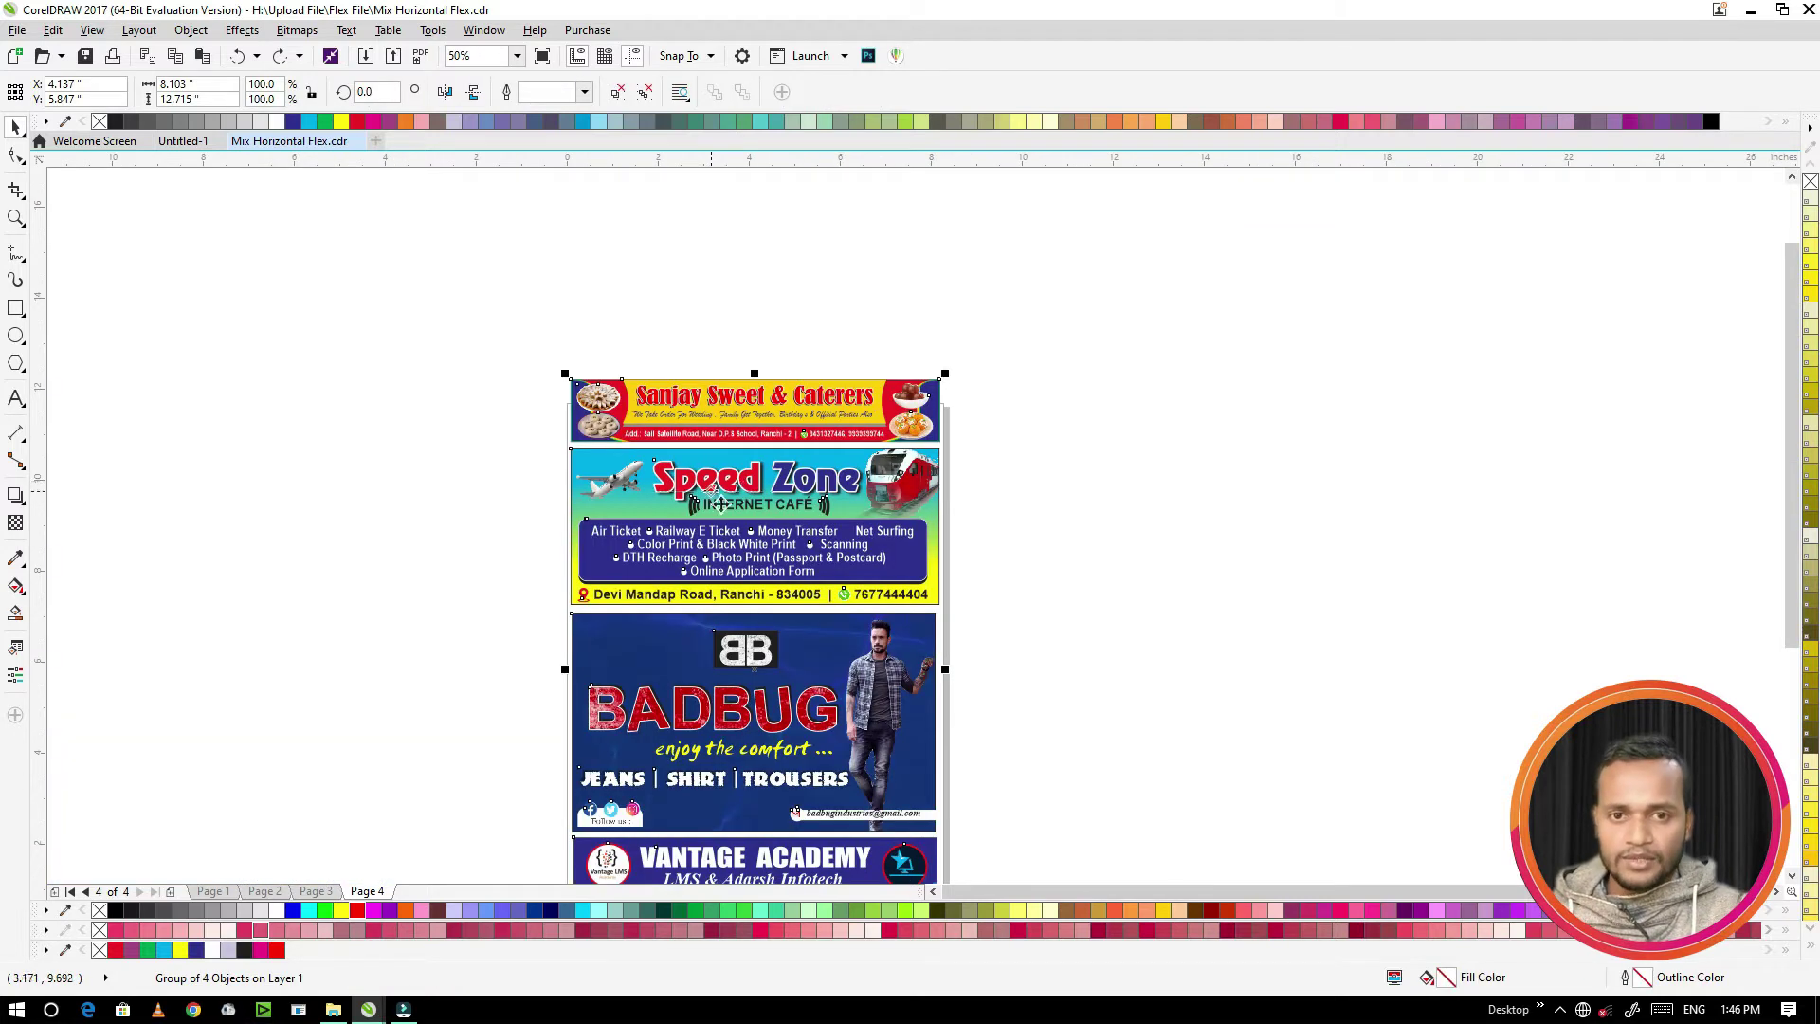
{"action": "scroll", "coordinate": [687, 501], "scroll_direction": "down", "scroll_amount": 2}
{"action": "scroll", "coordinate": [748, 719], "scroll_direction": "up", "scroll_amount": 2}
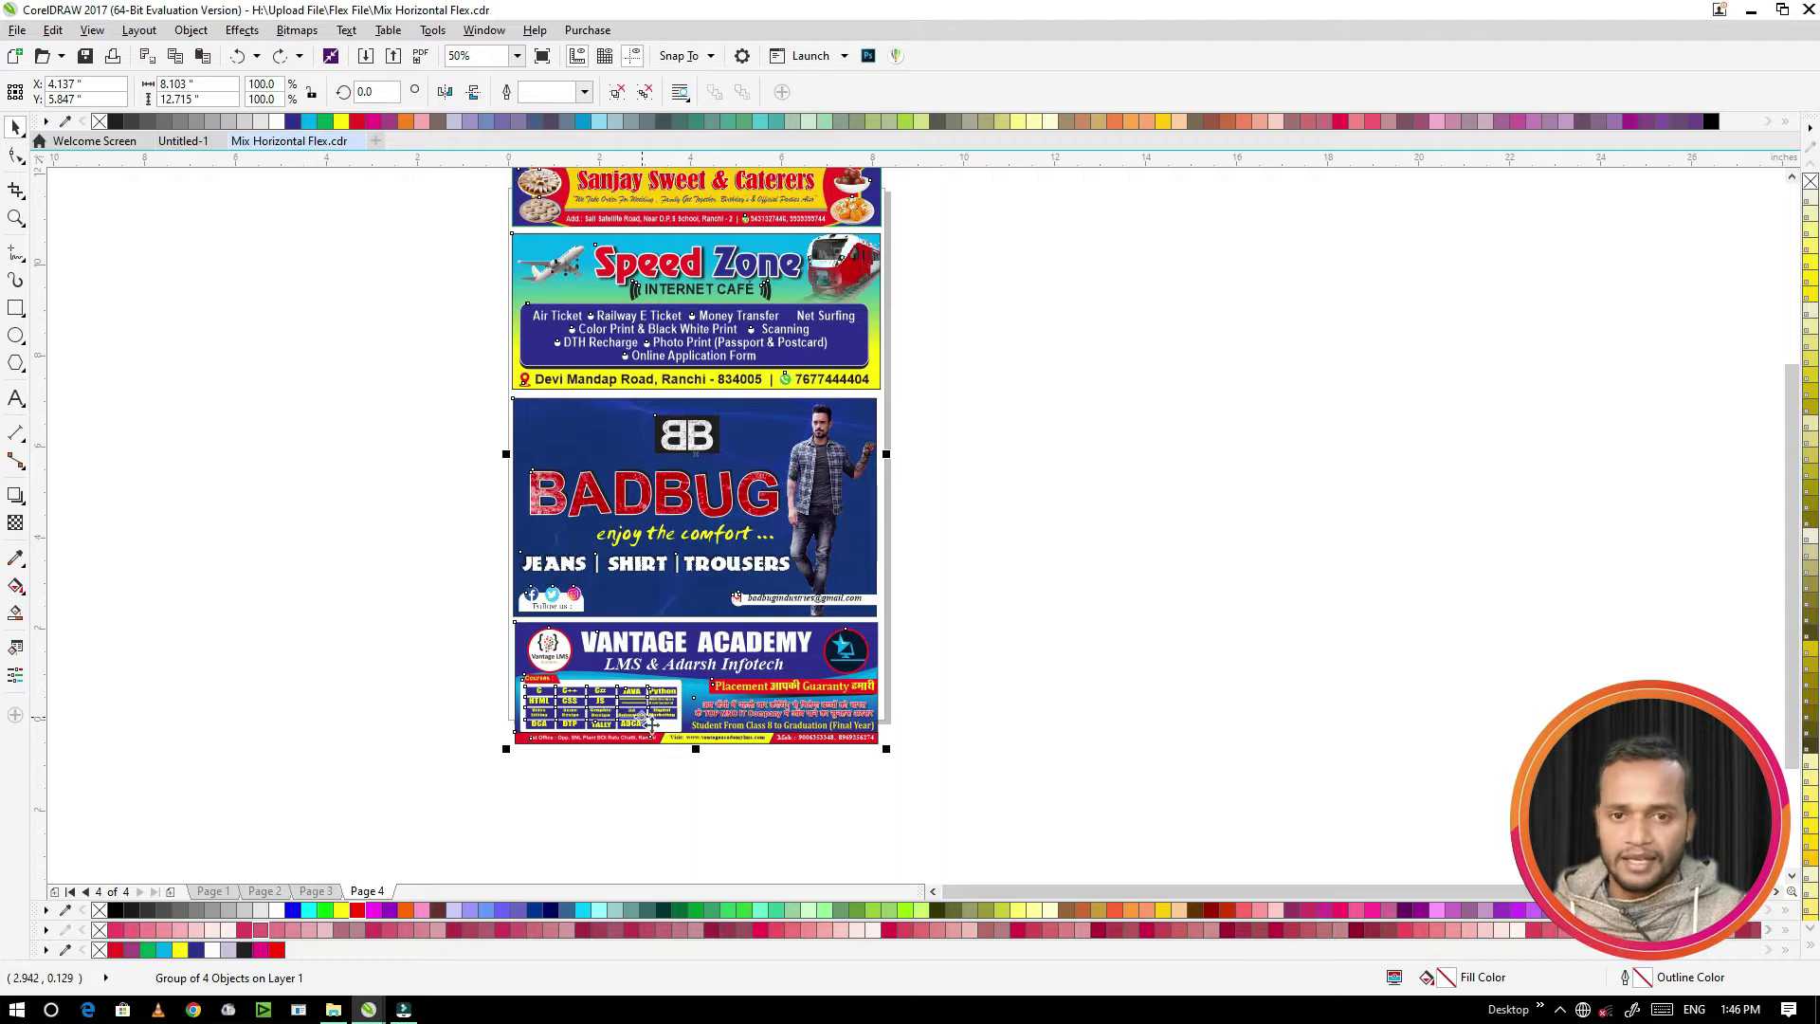
{"action": "scroll", "coordinate": [644, 716], "scroll_direction": "up", "scroll_amount": 1}
{"action": "scroll", "coordinate": [701, 558], "scroll_direction": "down", "scroll_amount": 1}
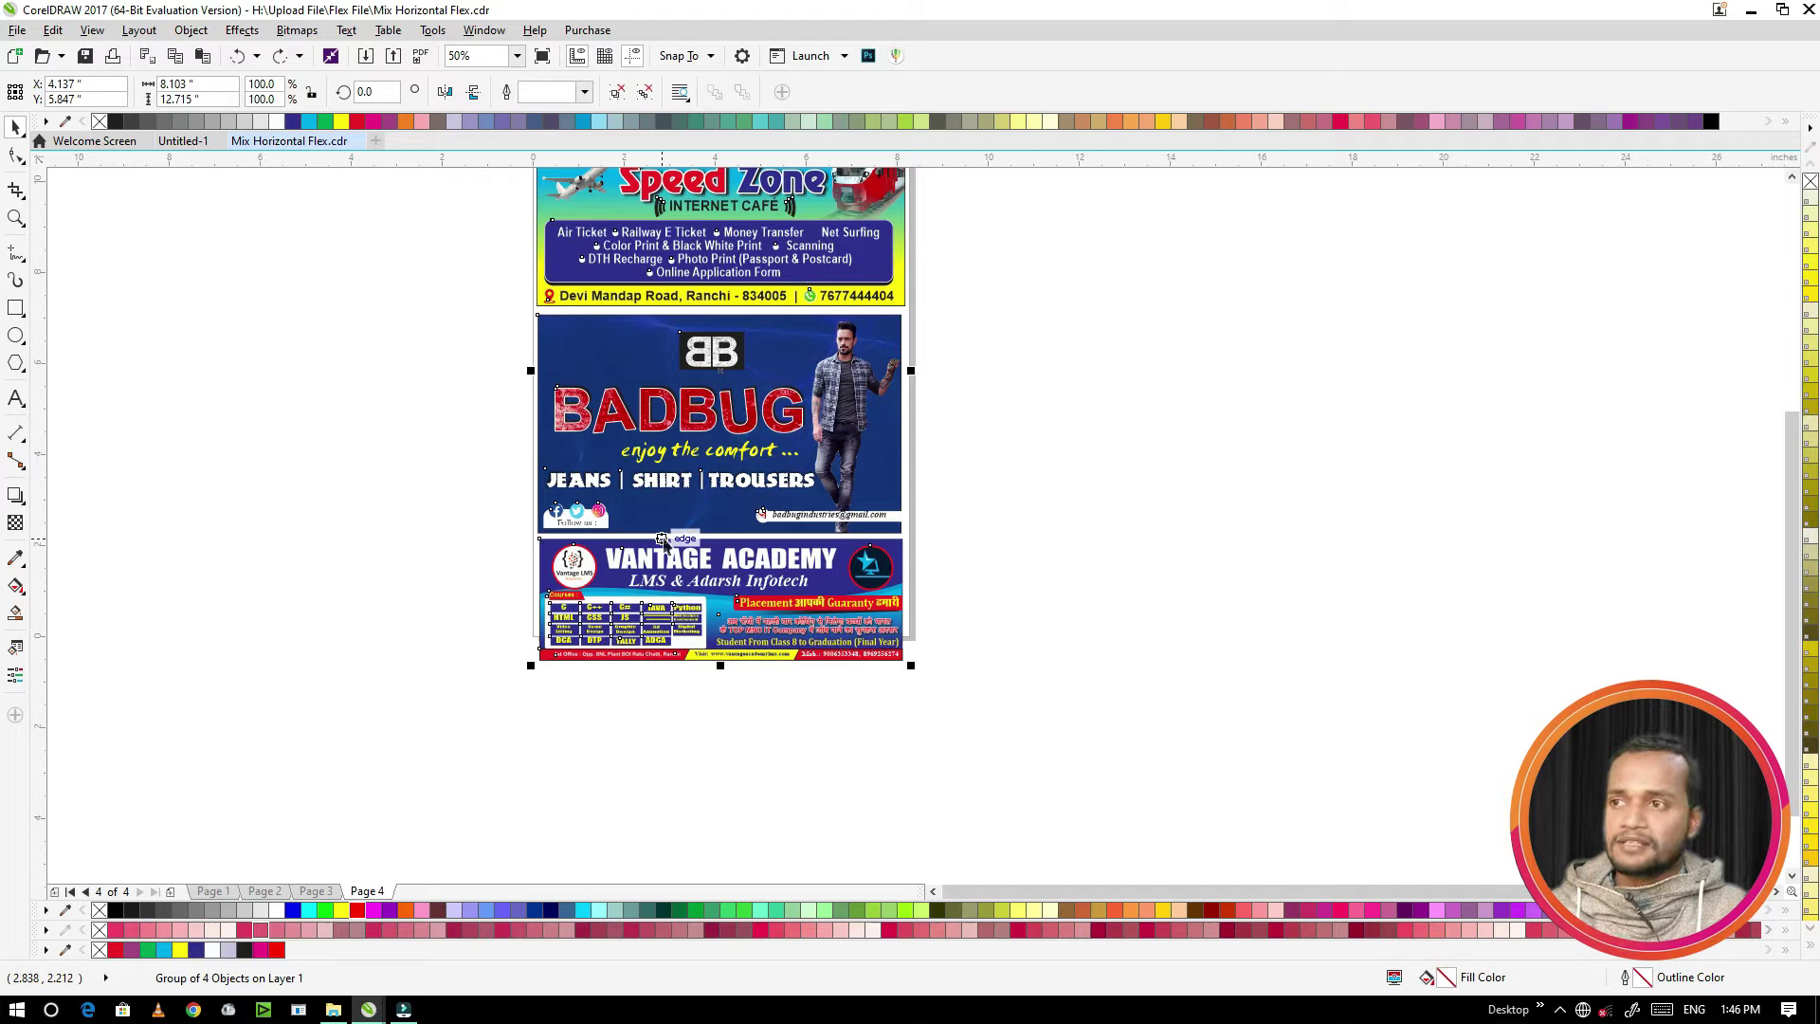
{"action": "scroll", "coordinate": [664, 564], "scroll_direction": "down", "scroll_amount": 1}
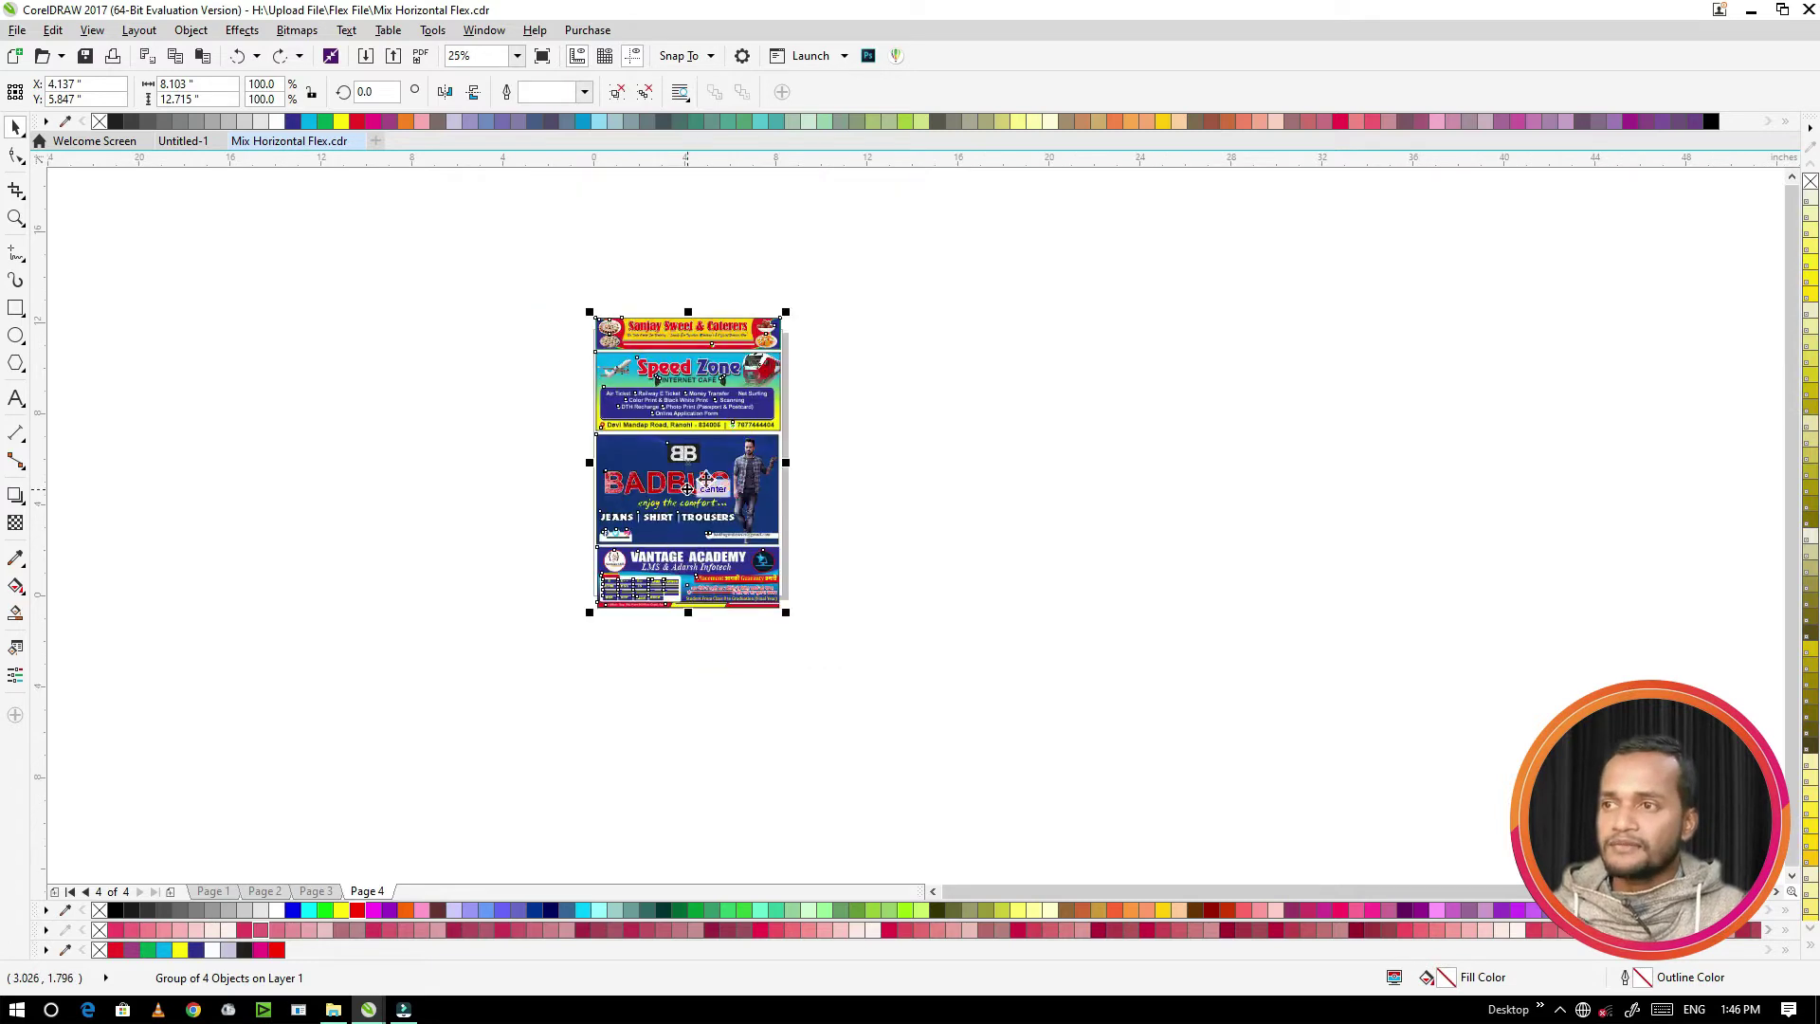
{"action": "left_click", "coordinate": [829, 422]}
Step: Return to the Flex File folder, open Flex Board 2 stand in CorelDRAW and view the top banners on page 1
{"action": "key", "text": "alt+Tab"}
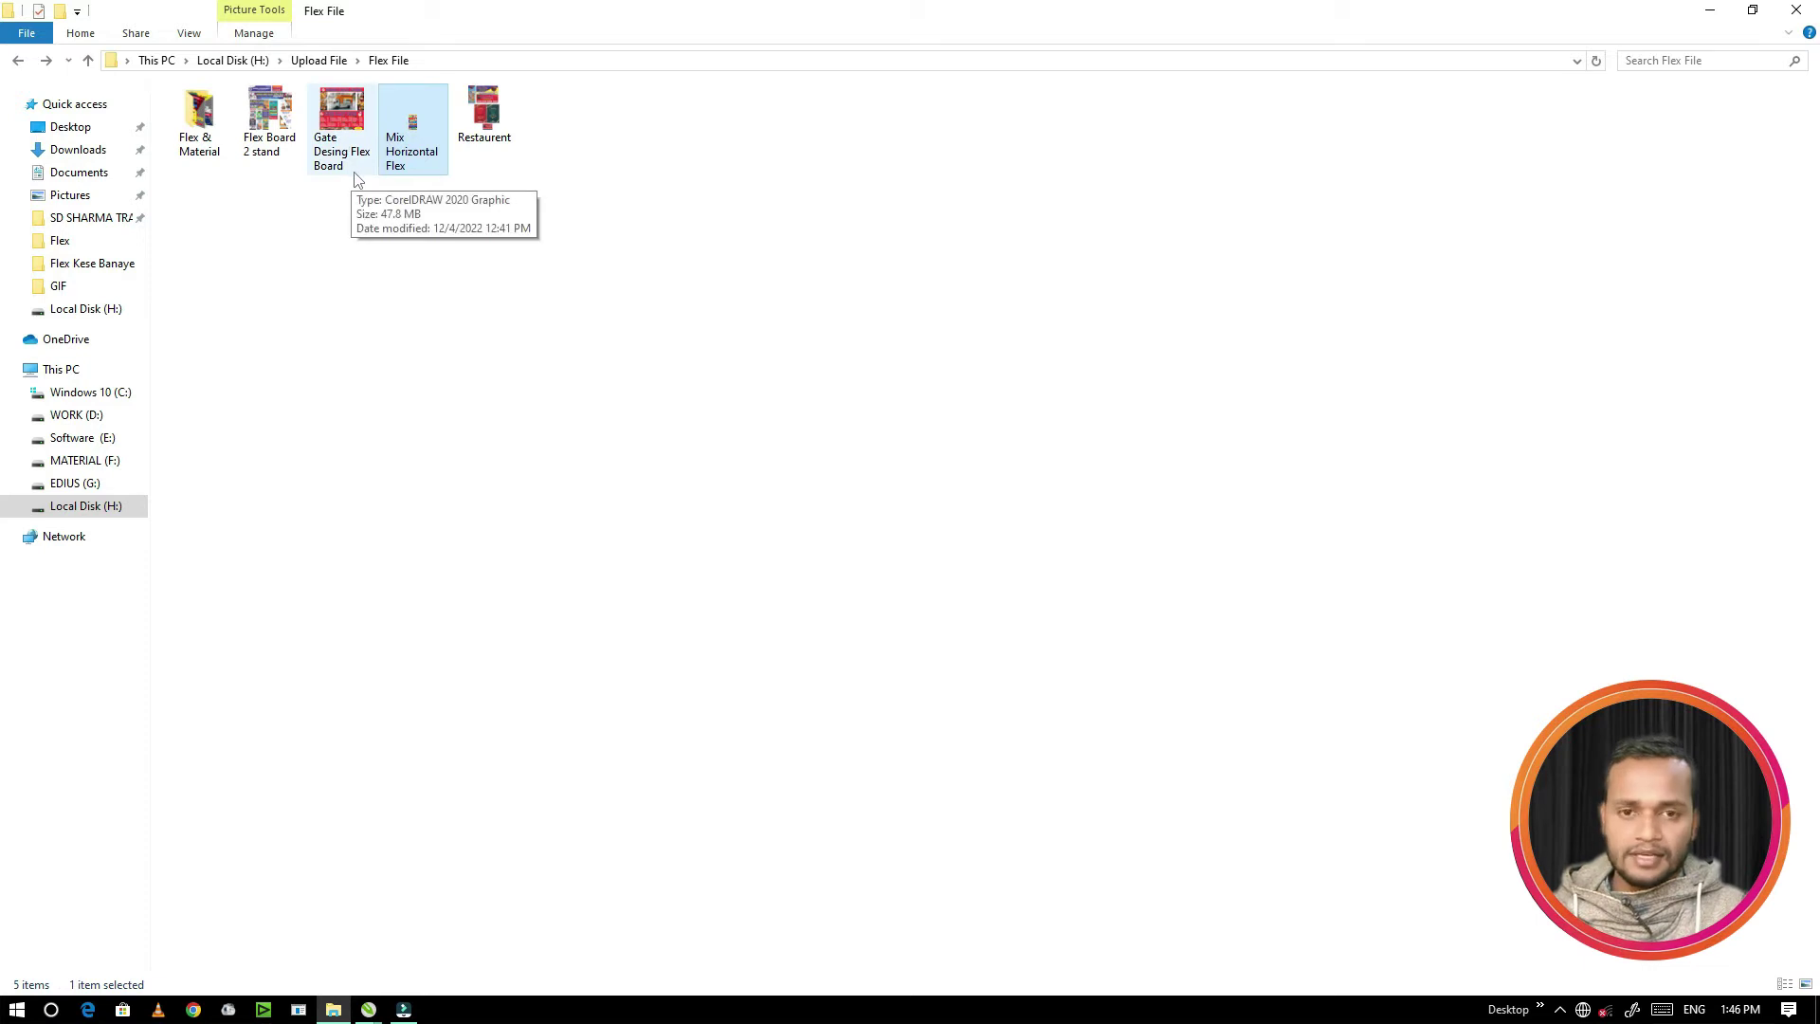
{"action": "left_click", "coordinate": [284, 284]}
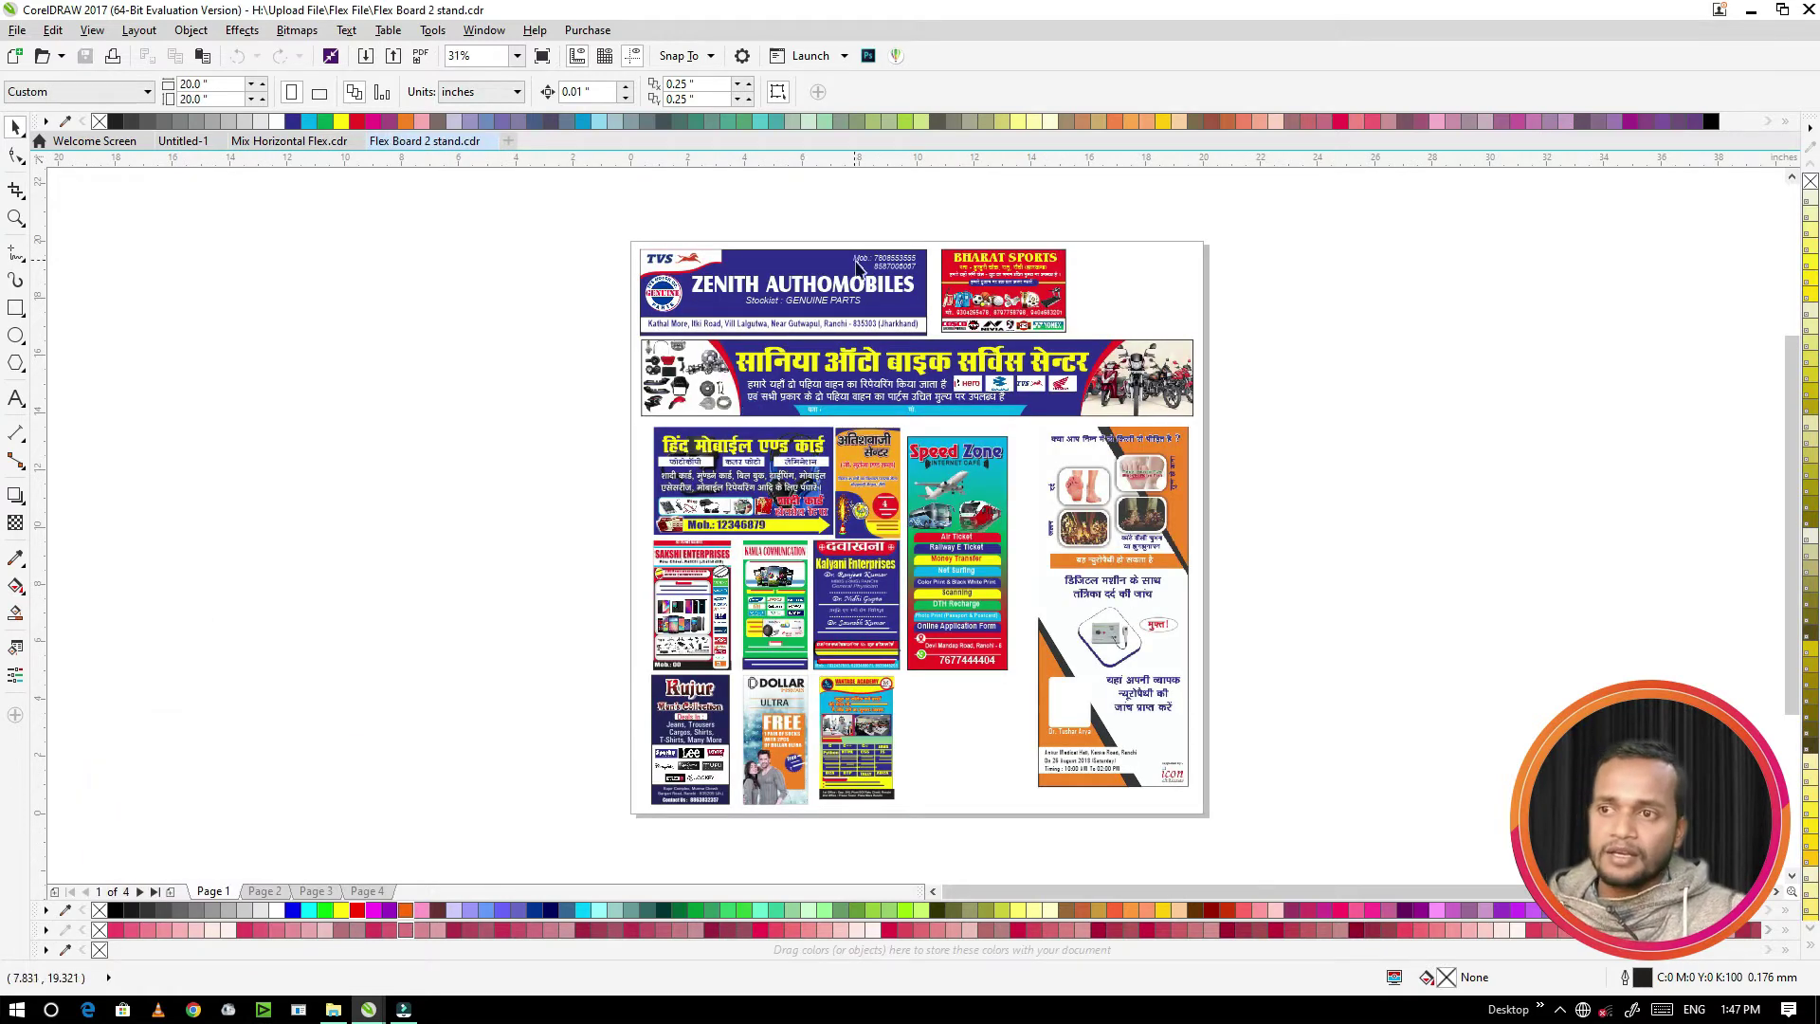
{"action": "scroll", "coordinate": [858, 286], "scroll_direction": "up", "scroll_amount": 1}
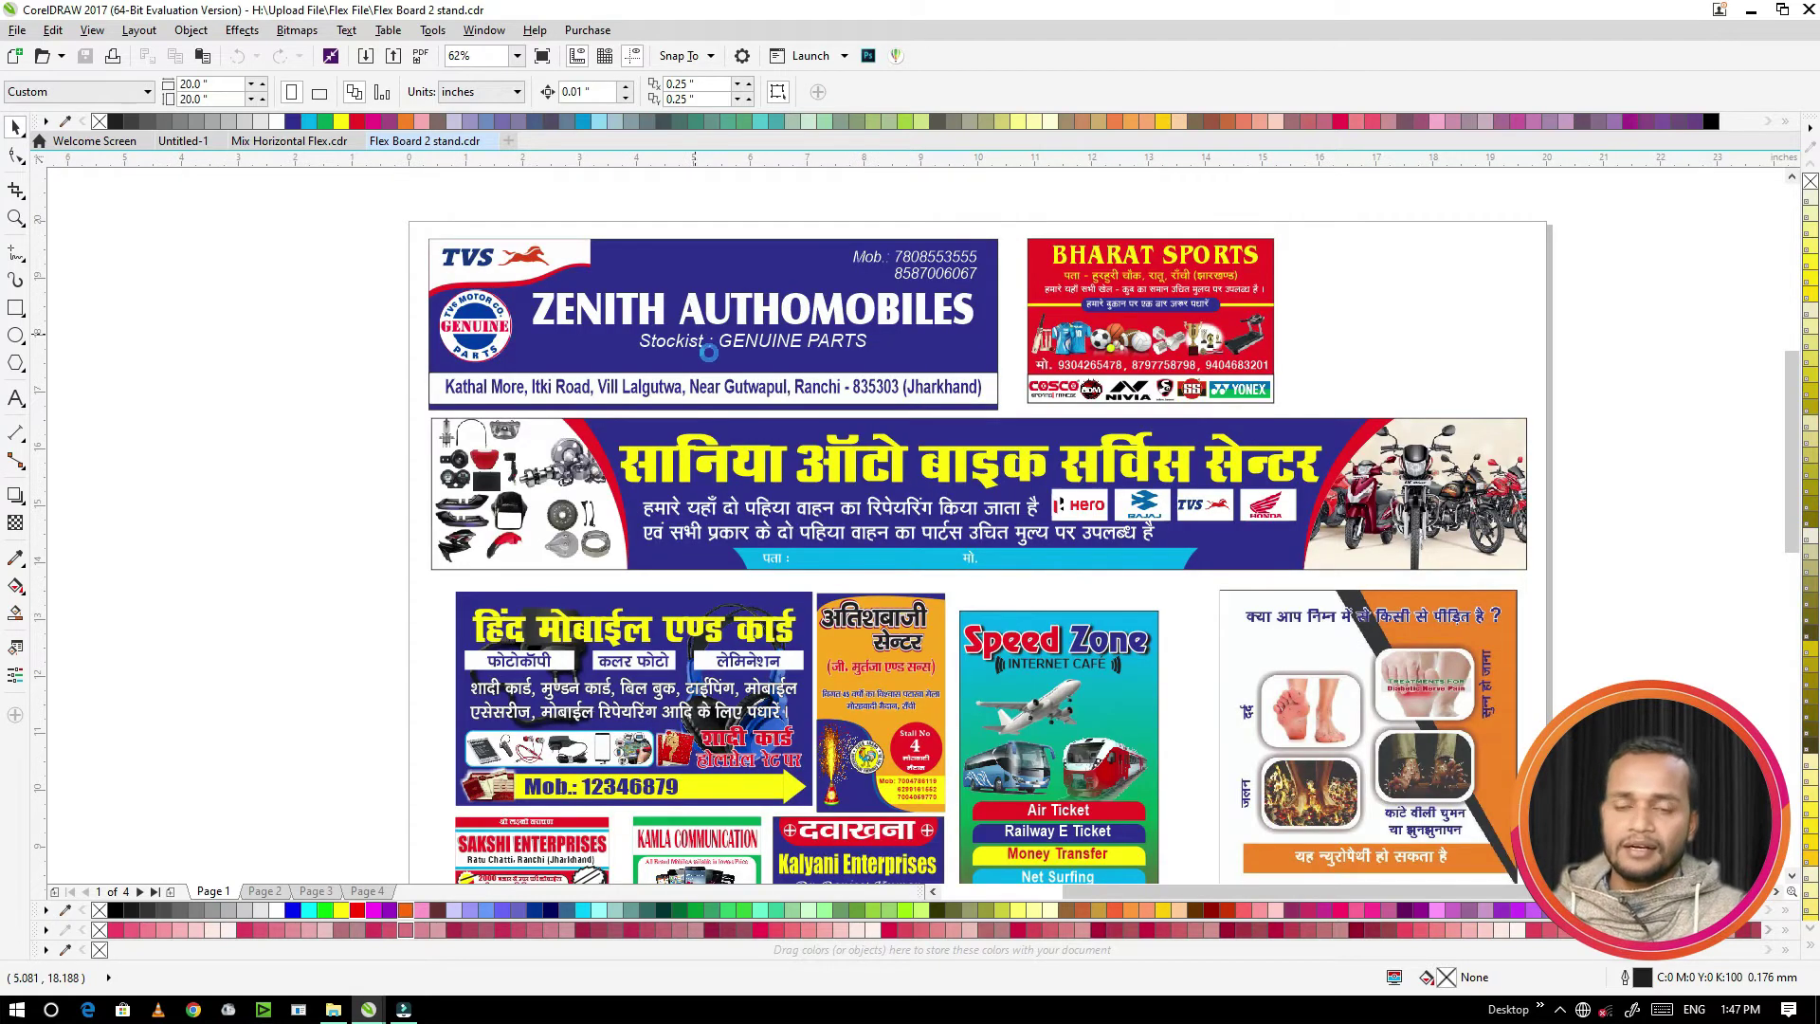
Step: Examine the Zenith Authomobiles, Bharat Sports and Hindi auto bike service centre banners on page 1
{"action": "scroll", "coordinate": [711, 361], "scroll_direction": "down", "scroll_amount": 1}
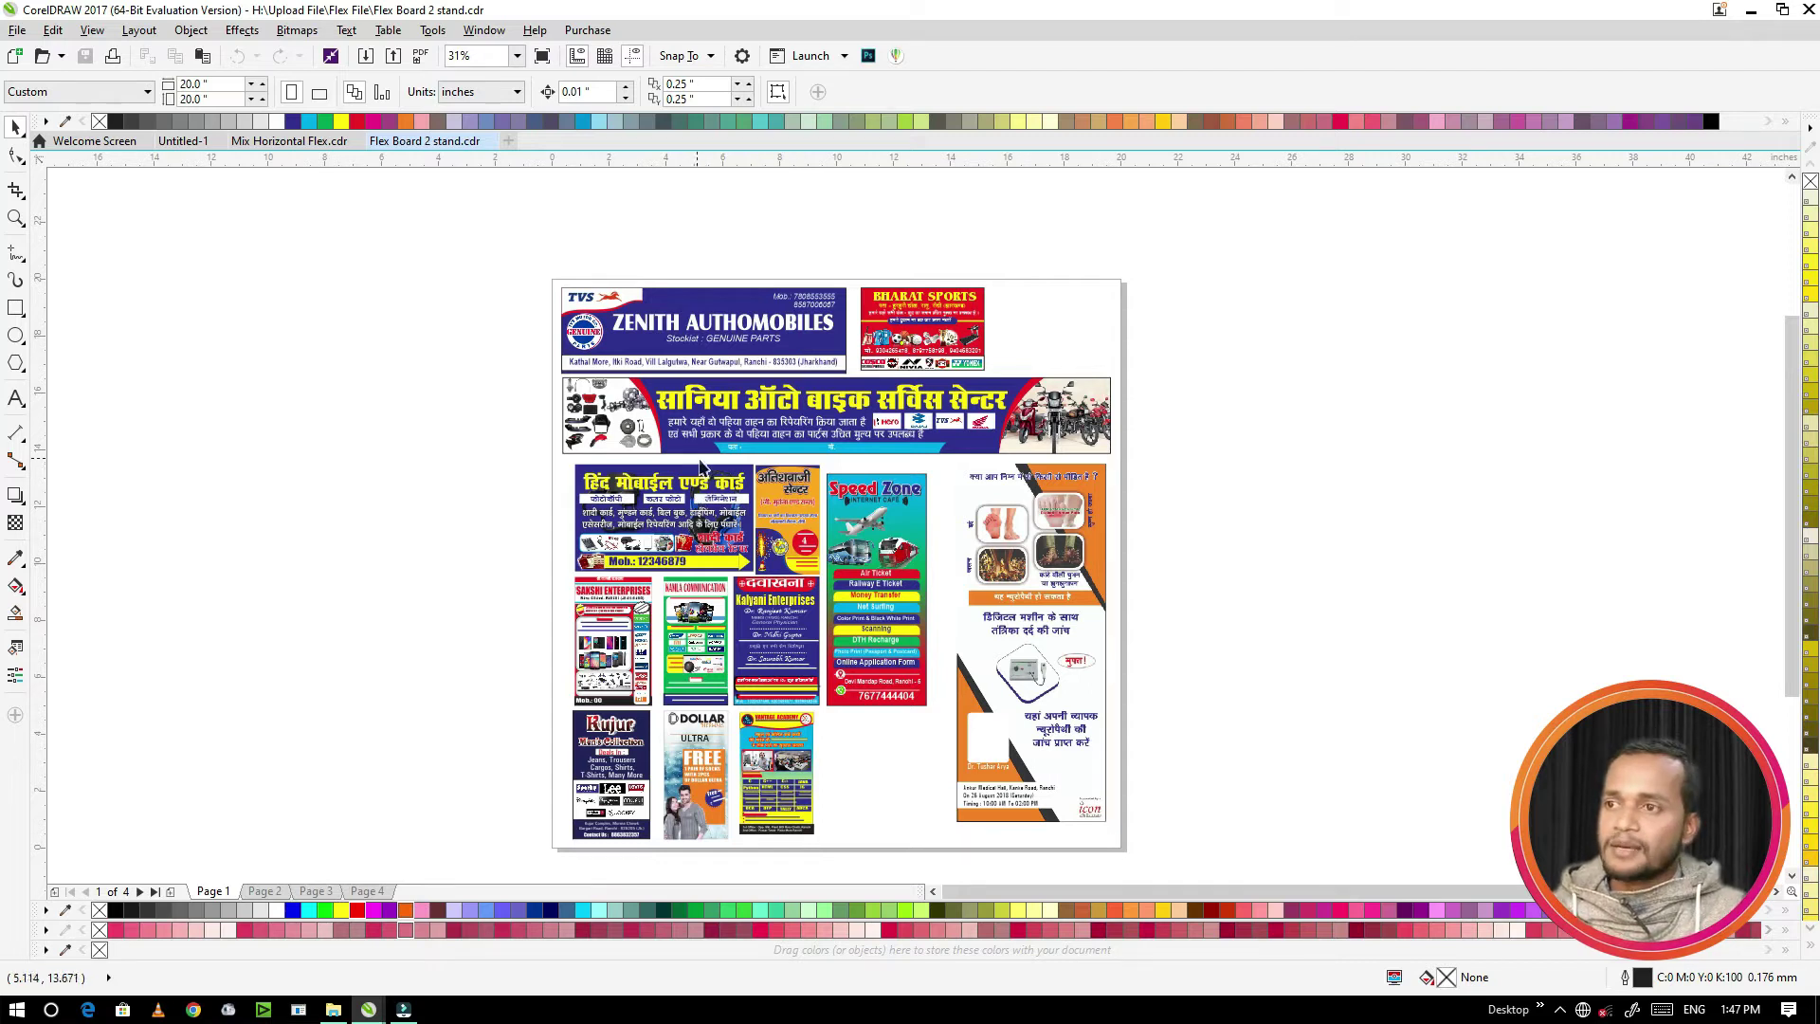
{"action": "scroll", "coordinate": [720, 382], "scroll_direction": "up", "scroll_amount": 3}
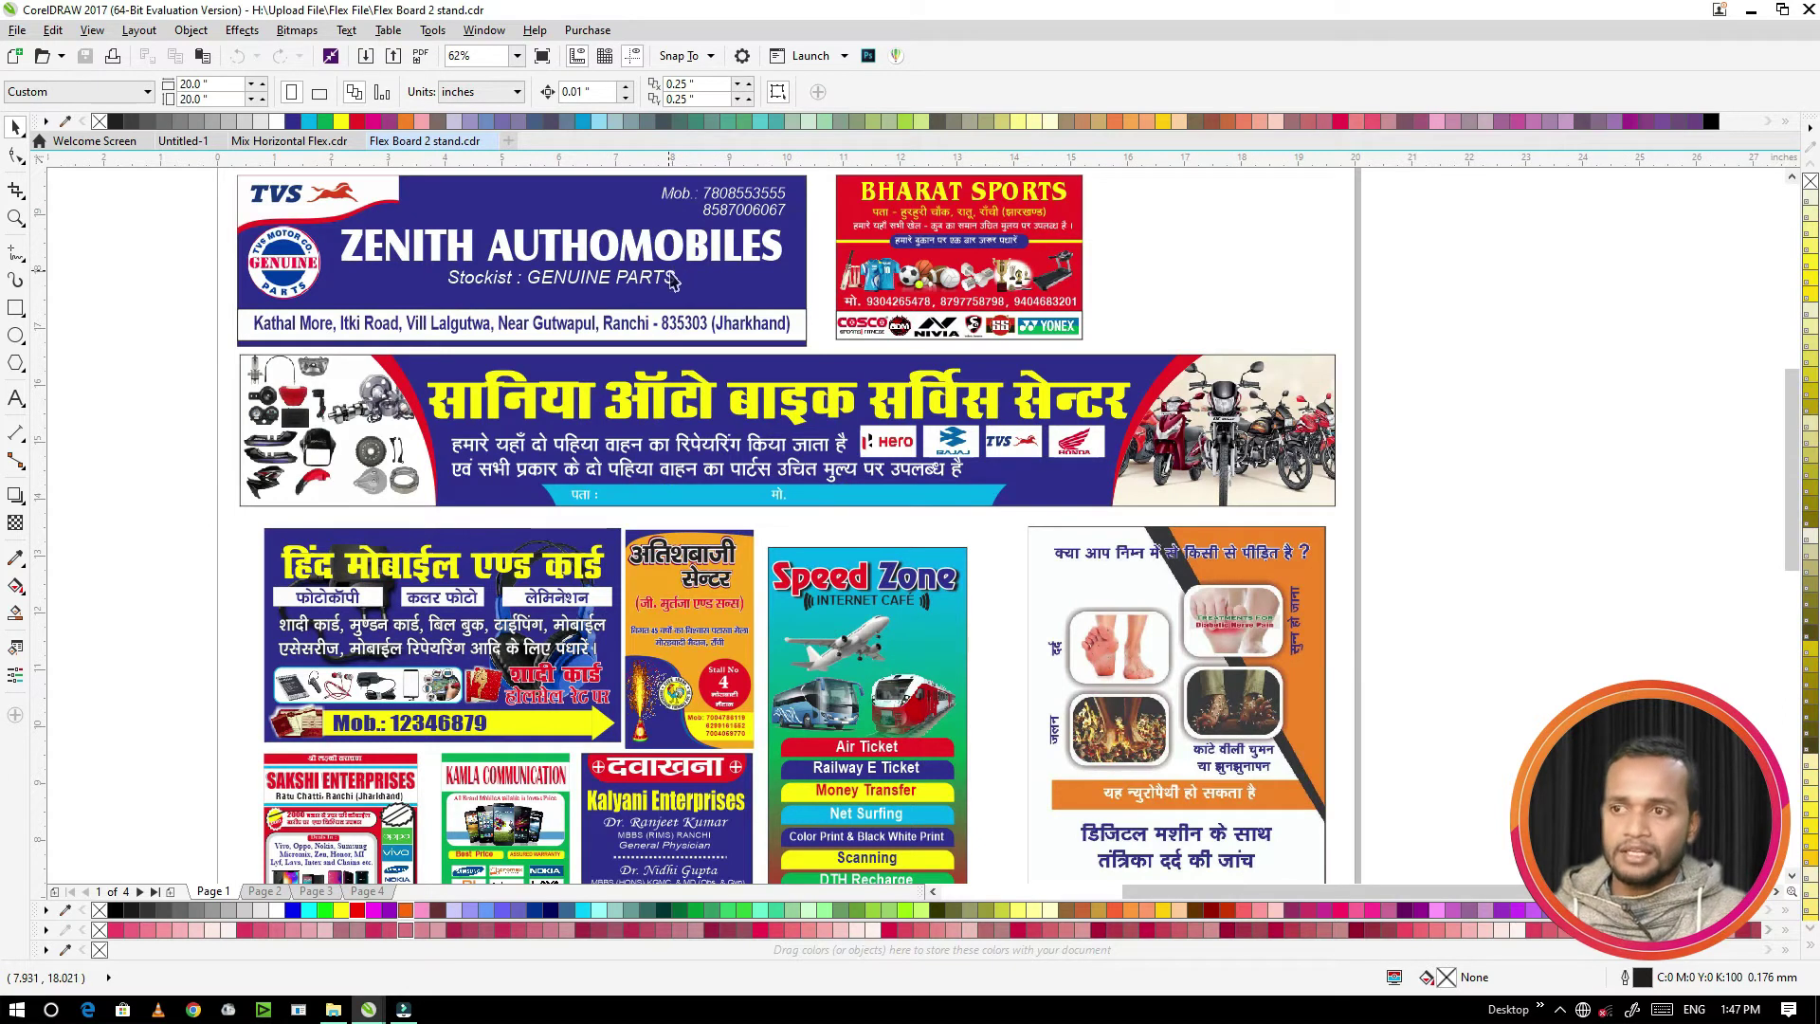
{"action": "scroll", "coordinate": [769, 403], "scroll_direction": "down", "scroll_amount": 3}
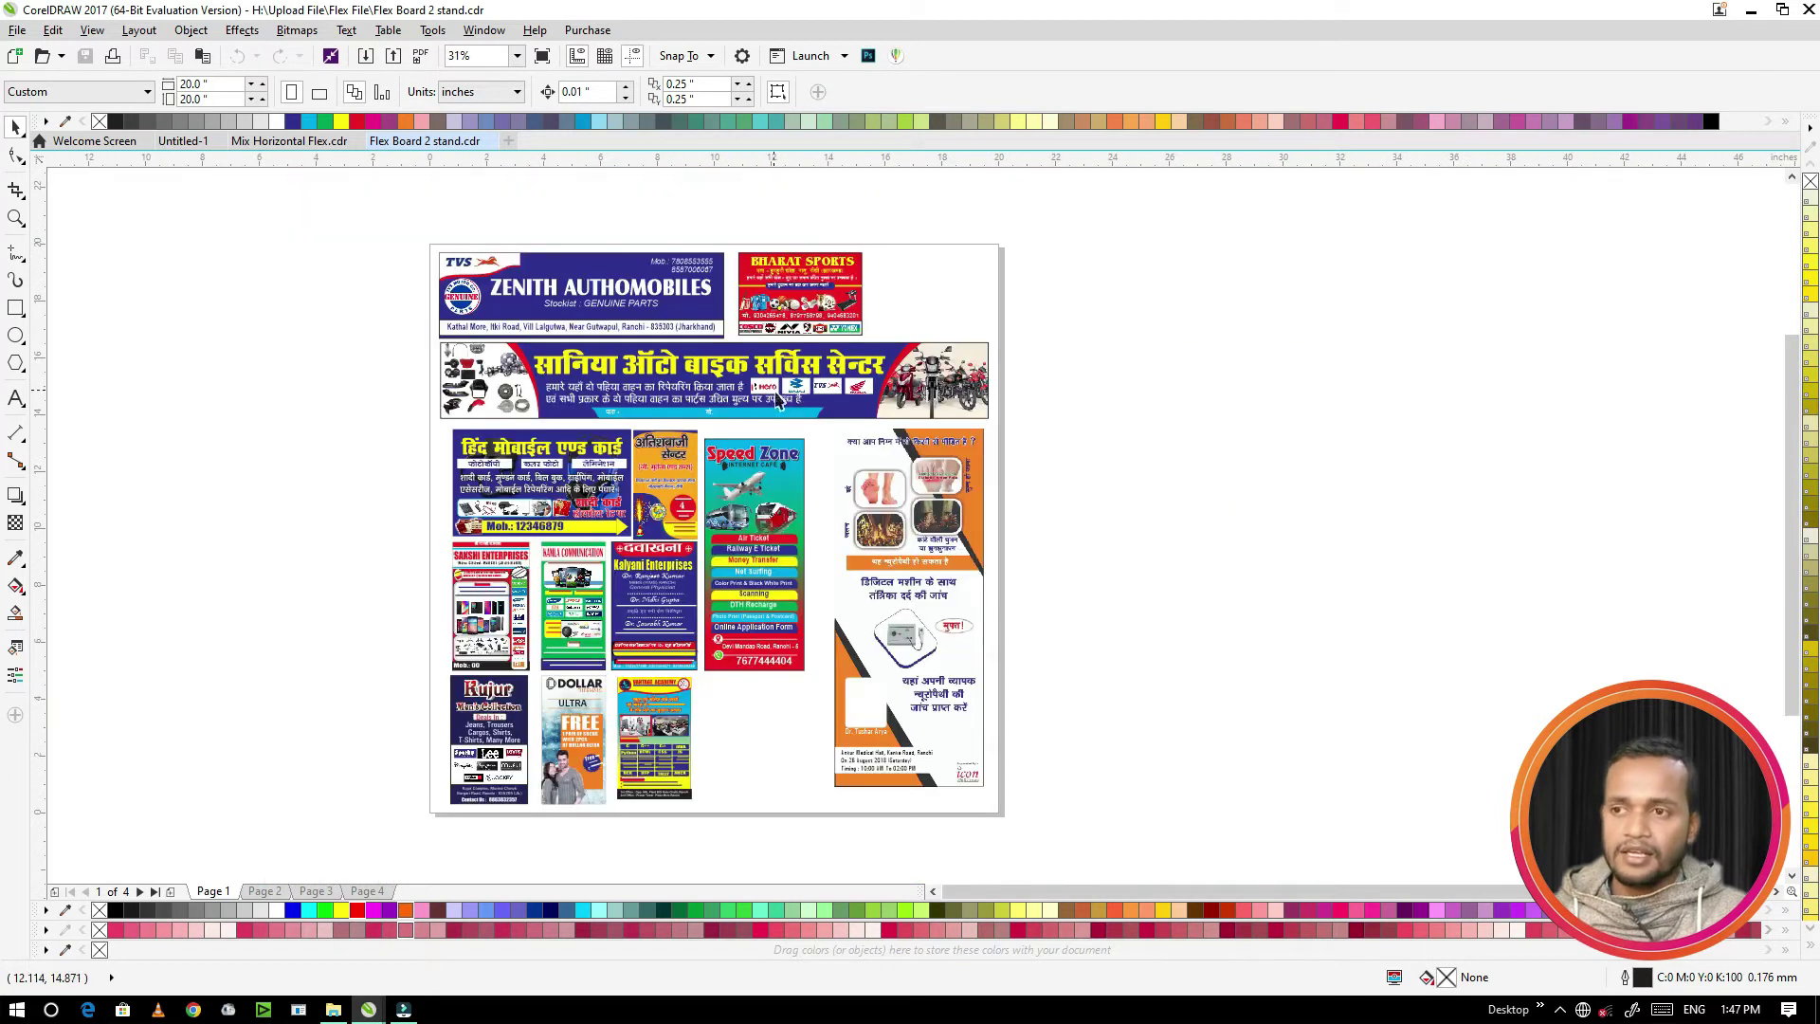
{"action": "scroll", "coordinate": [775, 396], "scroll_direction": "up", "scroll_amount": 3}
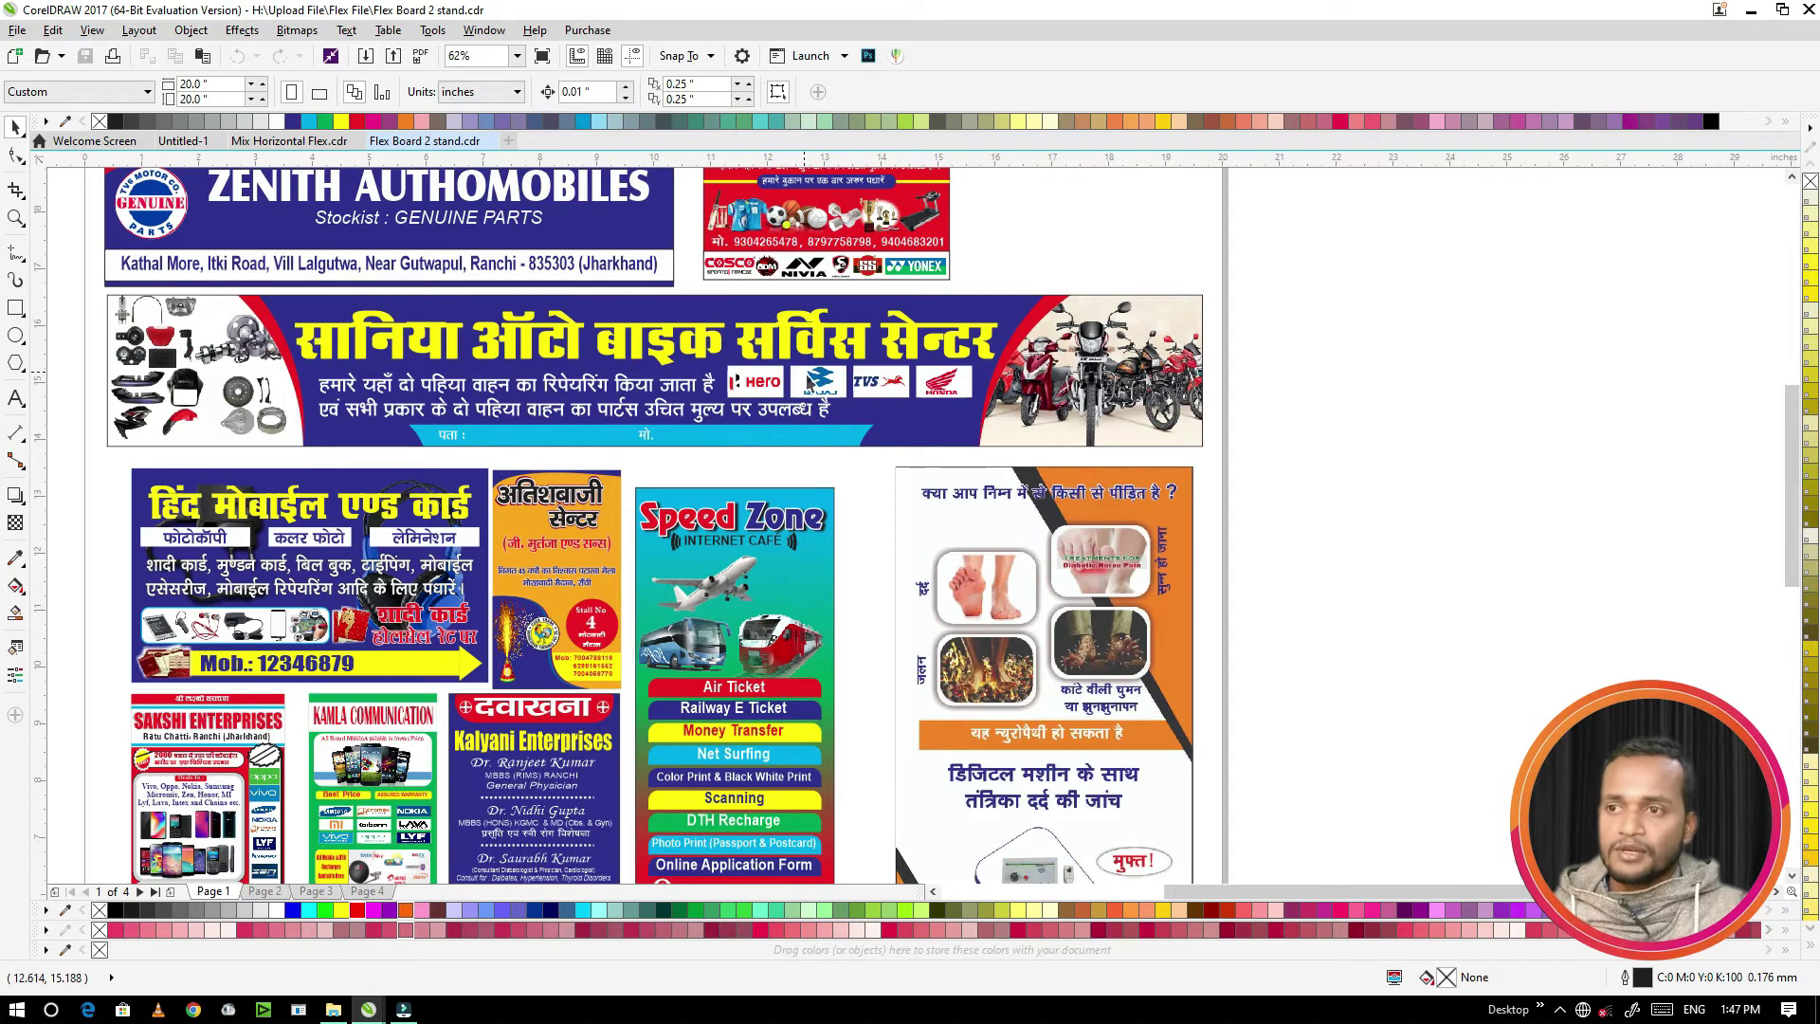
{"action": "scroll", "coordinate": [808, 379], "scroll_direction": "down", "scroll_amount": 3}
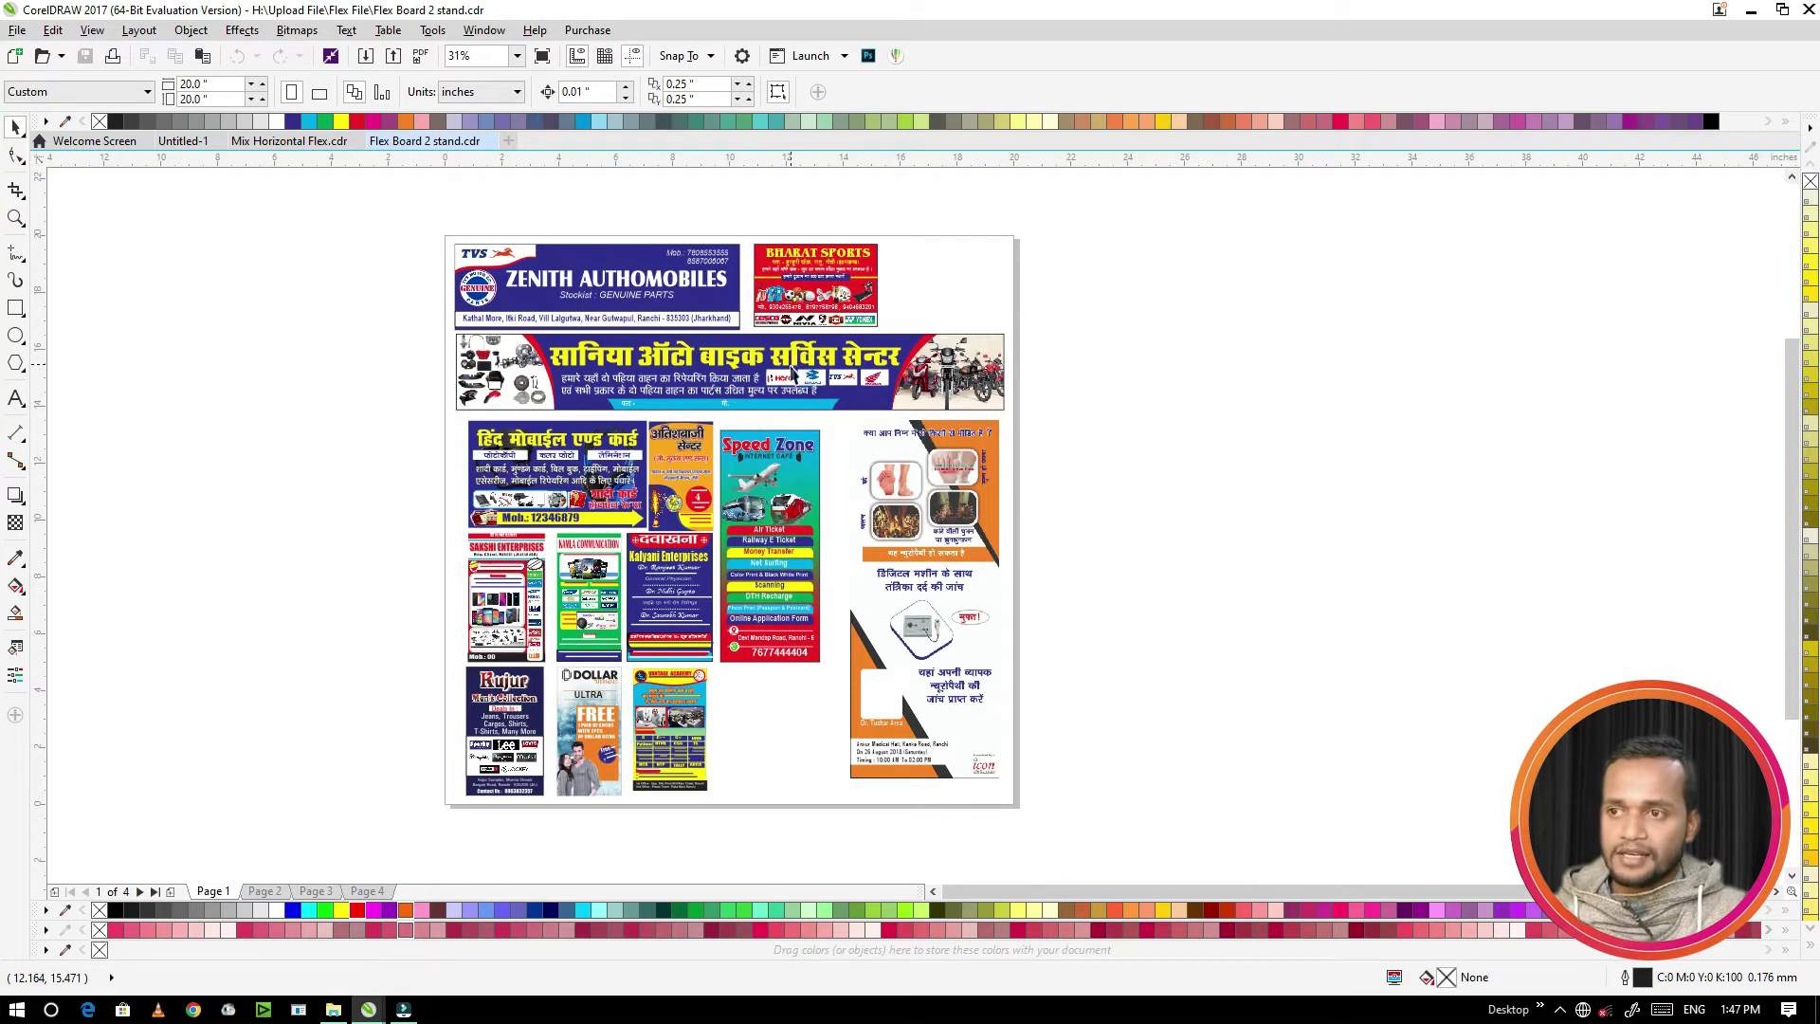
{"action": "scroll", "coordinate": [747, 372], "scroll_direction": "up", "scroll_amount": 3}
{"action": "scroll", "coordinate": [782, 370], "scroll_direction": "up", "scroll_amount": 3}
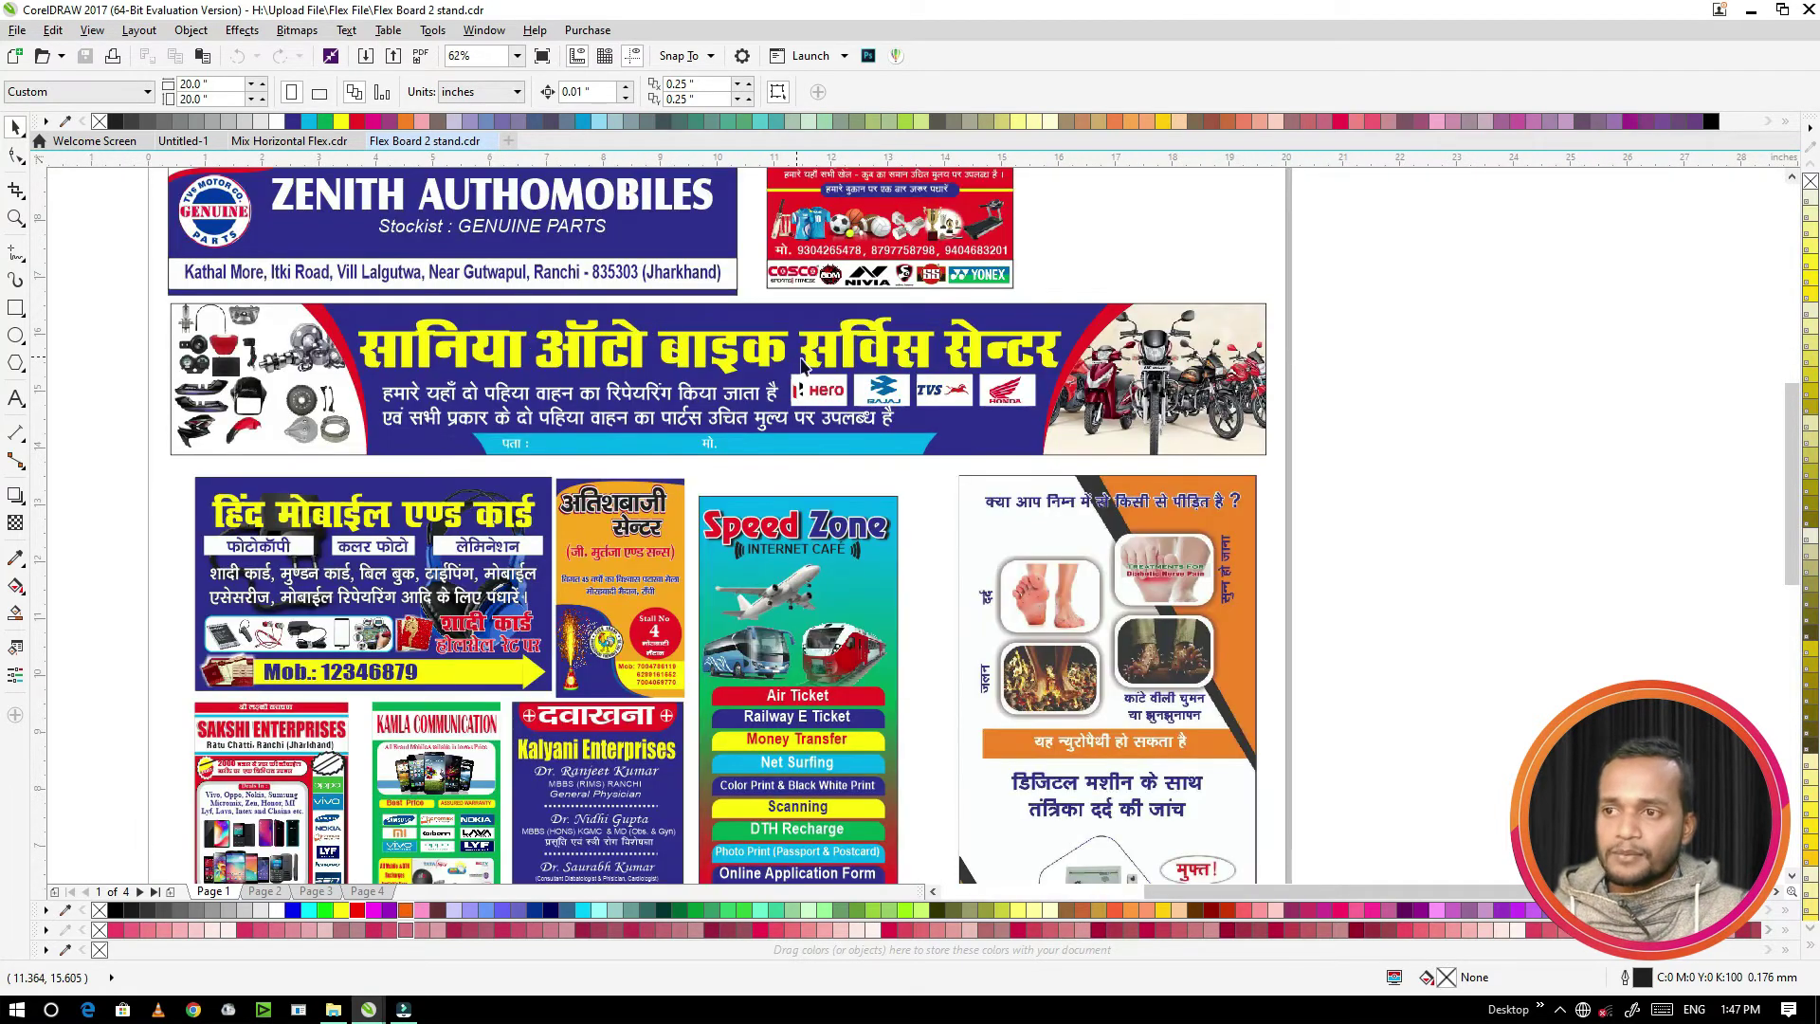
{"action": "scroll", "coordinate": [802, 363], "scroll_direction": "down", "scroll_amount": 3}
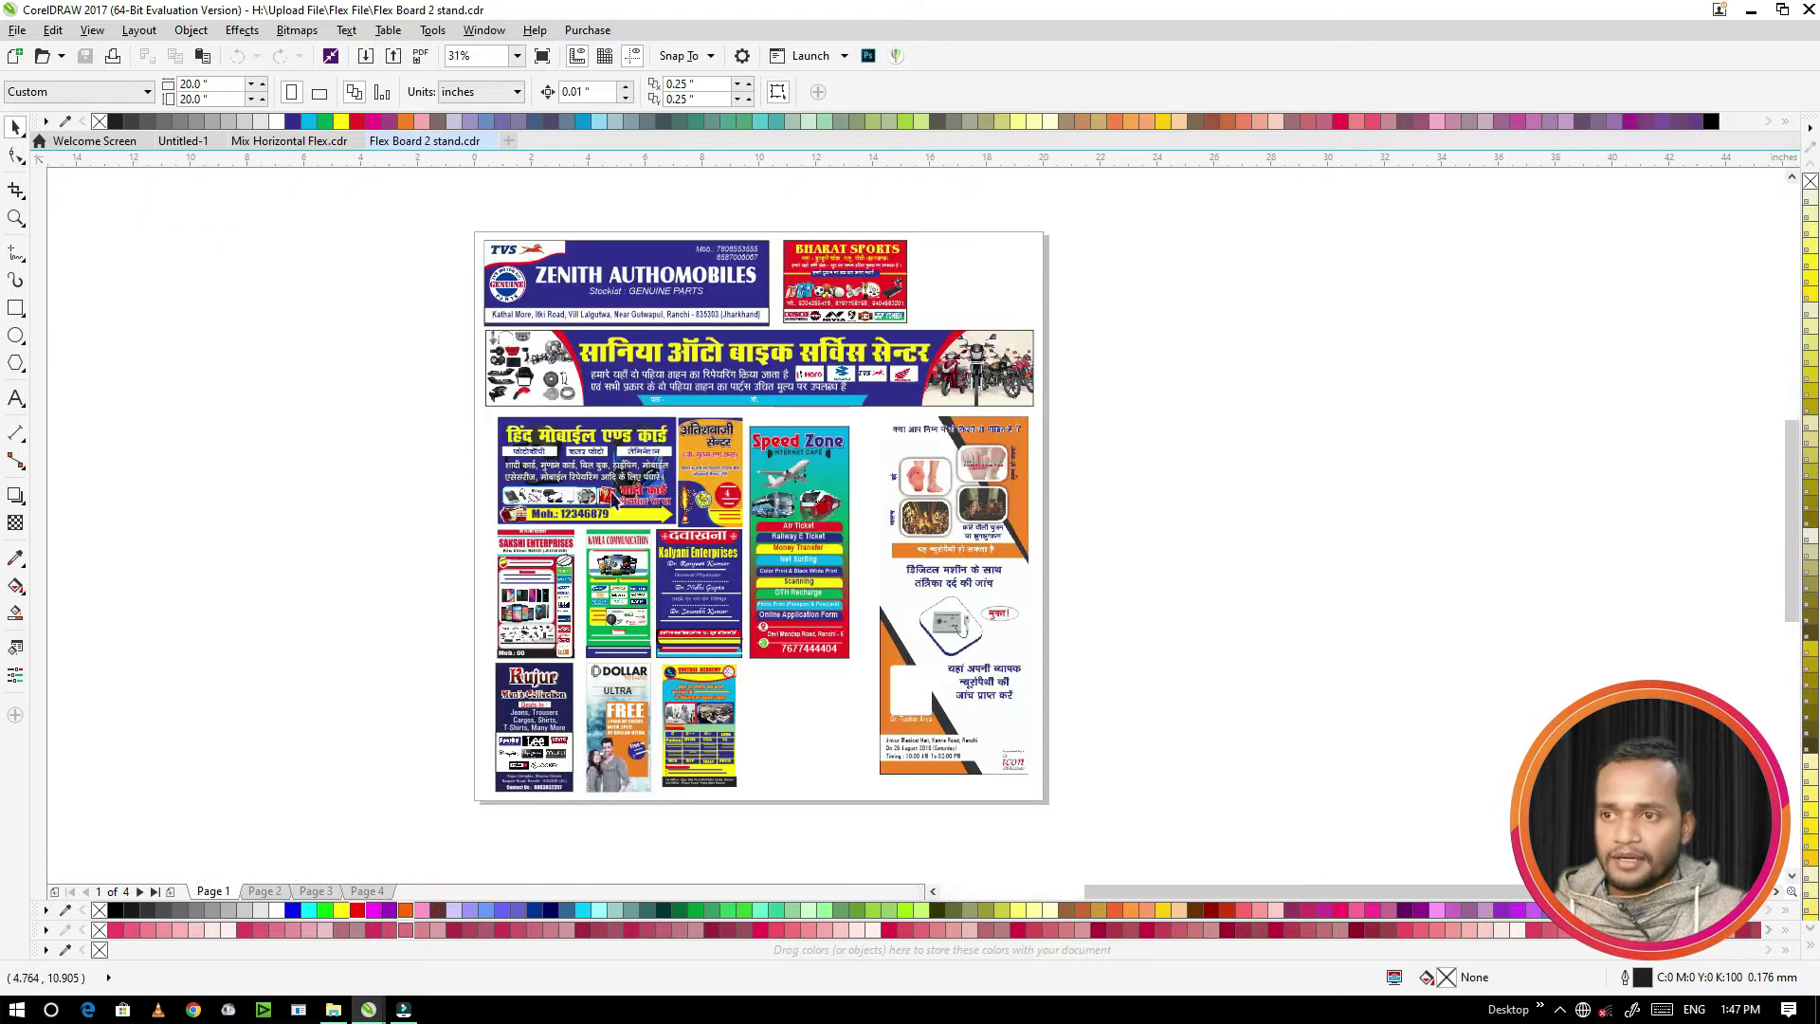
Step: Examine the Hindi mobile shop, Speed Zone, Sakshi Enterprises, Kamla Communication and Kalyani Enterprises banners in the middle of page 1
{"action": "scroll", "coordinate": [611, 495], "scroll_direction": "up", "scroll_amount": 3}
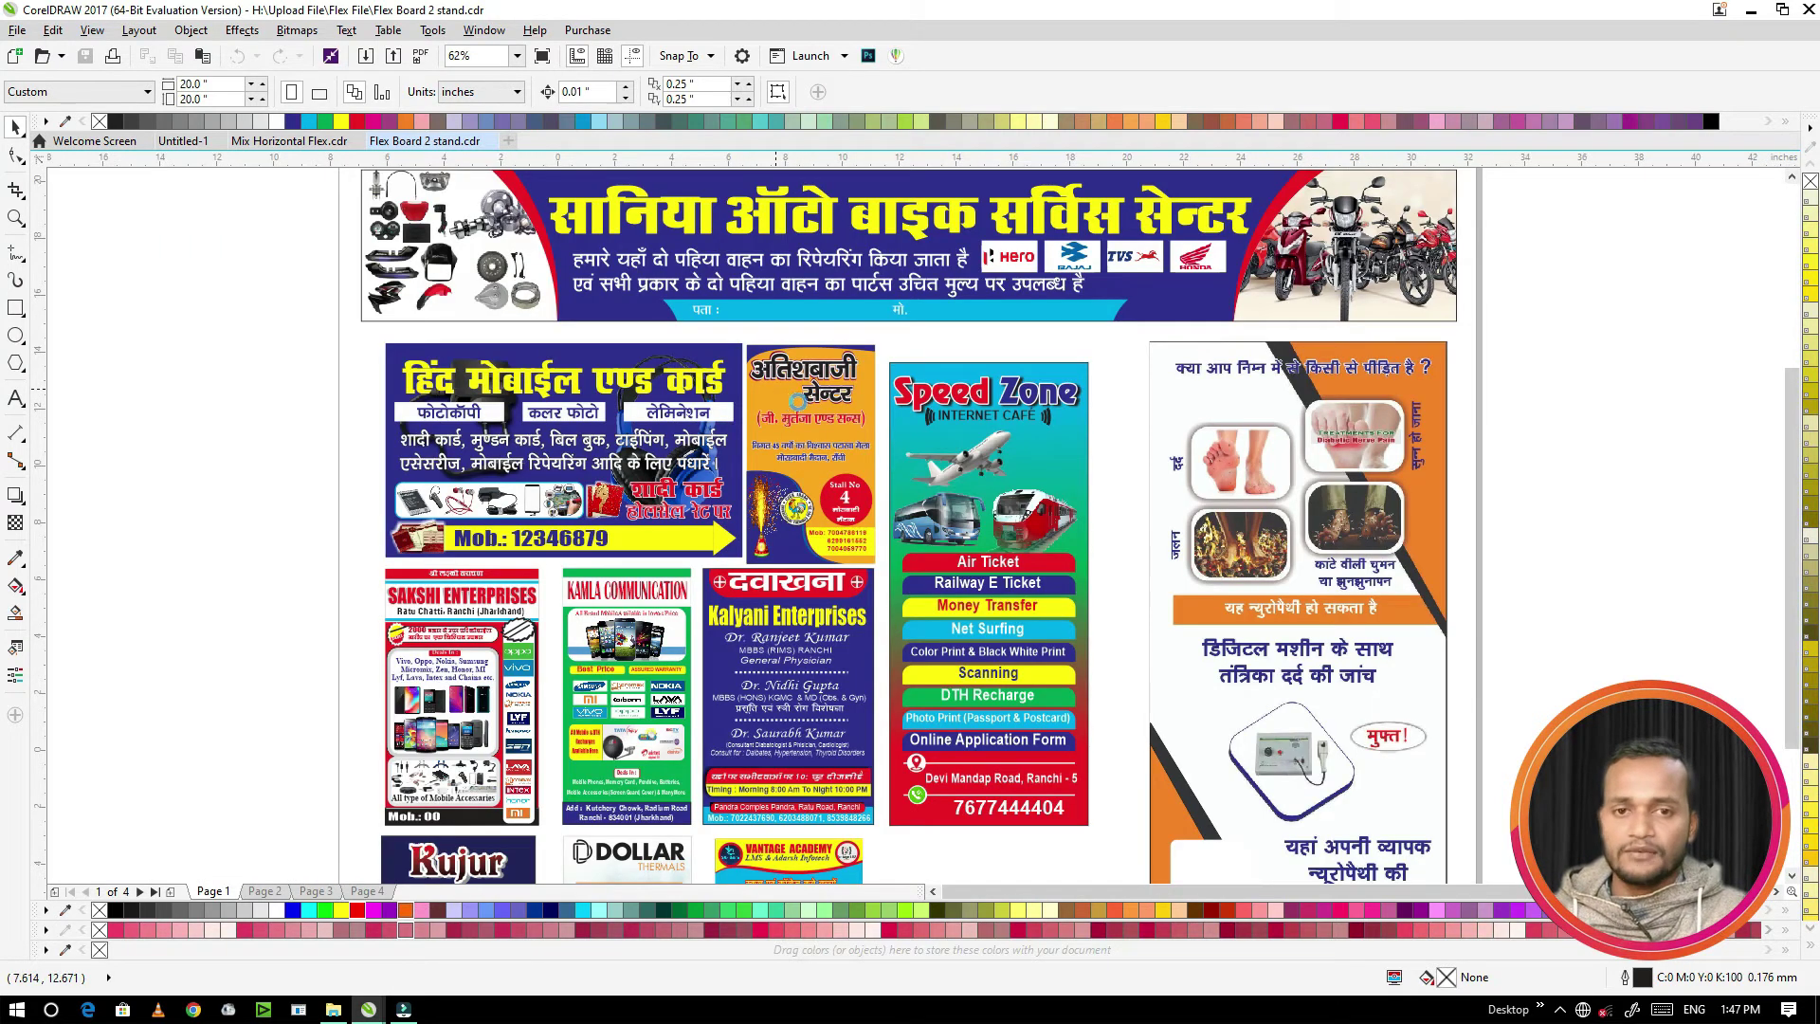
{"action": "scroll", "coordinate": [811, 421], "scroll_direction": "down", "scroll_amount": 3}
{"action": "scroll", "coordinate": [810, 425], "scroll_direction": "up", "scroll_amount": 3}
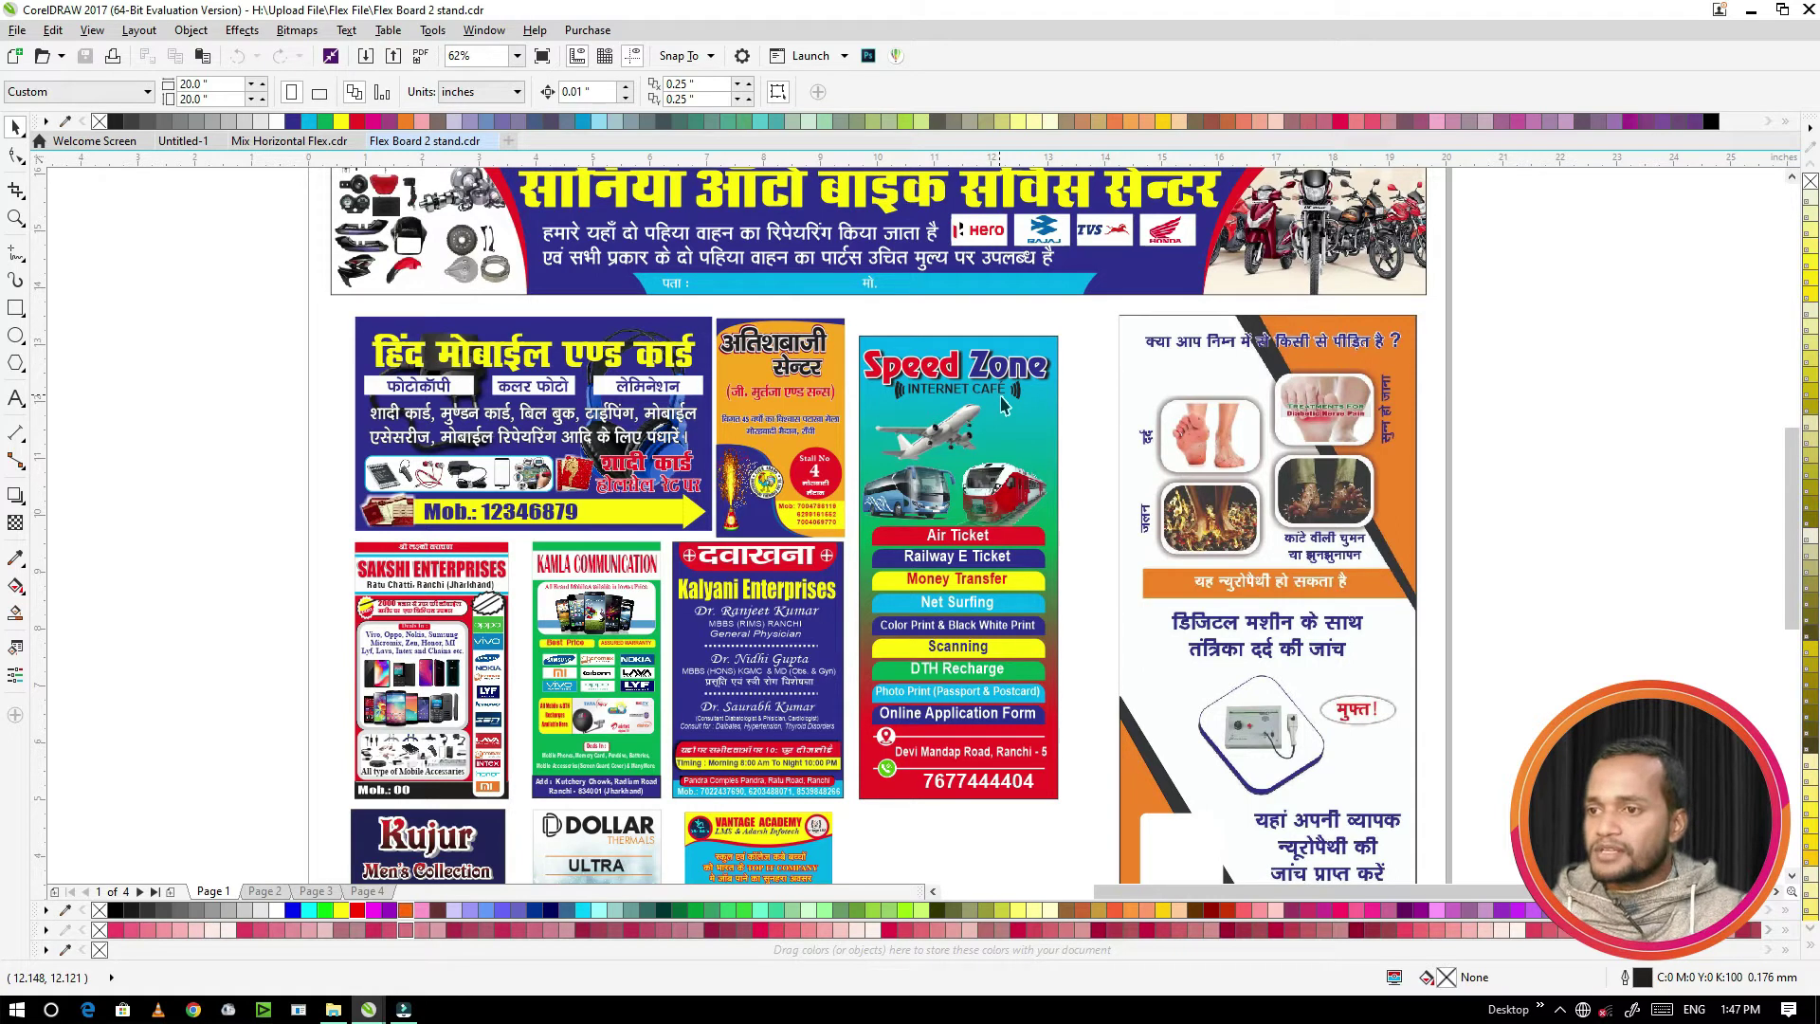
{"action": "scroll", "coordinate": [653, 618], "scroll_direction": "down", "scroll_amount": 2}
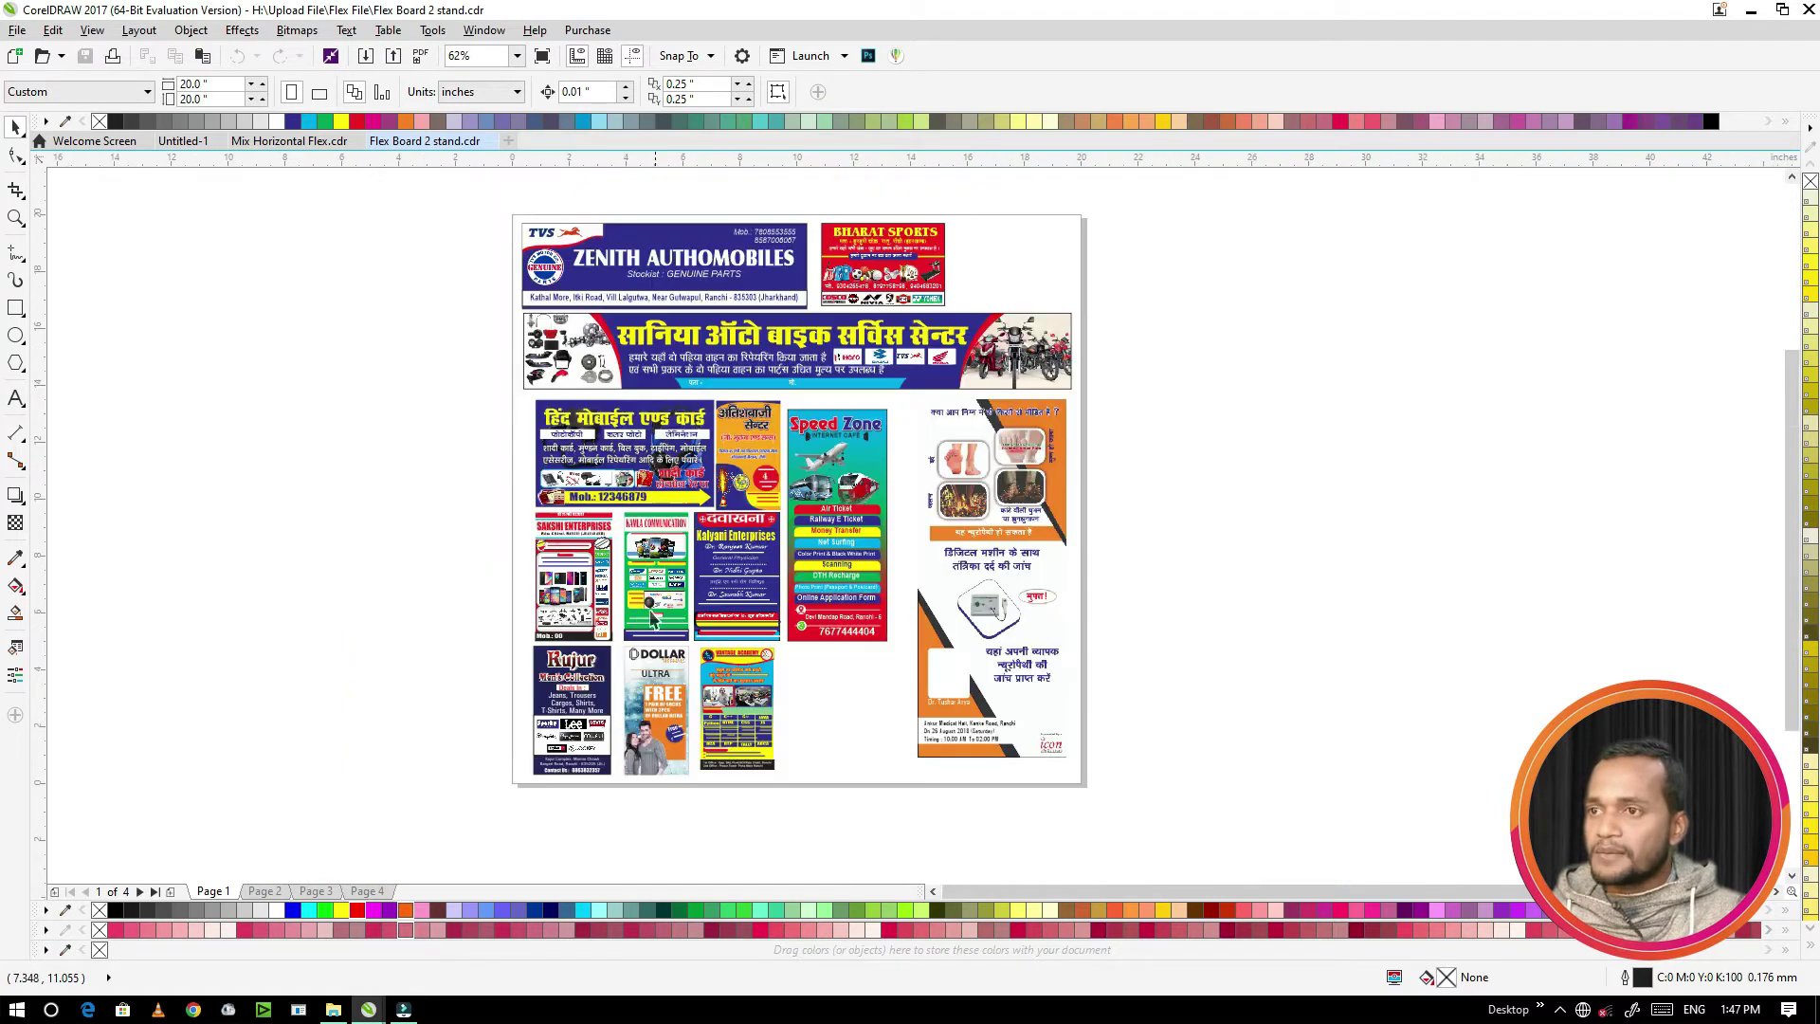
{"action": "scroll", "coordinate": [627, 651], "scroll_direction": "down", "scroll_amount": 1}
{"action": "scroll", "coordinate": [608, 607], "scroll_direction": "up", "scroll_amount": 2}
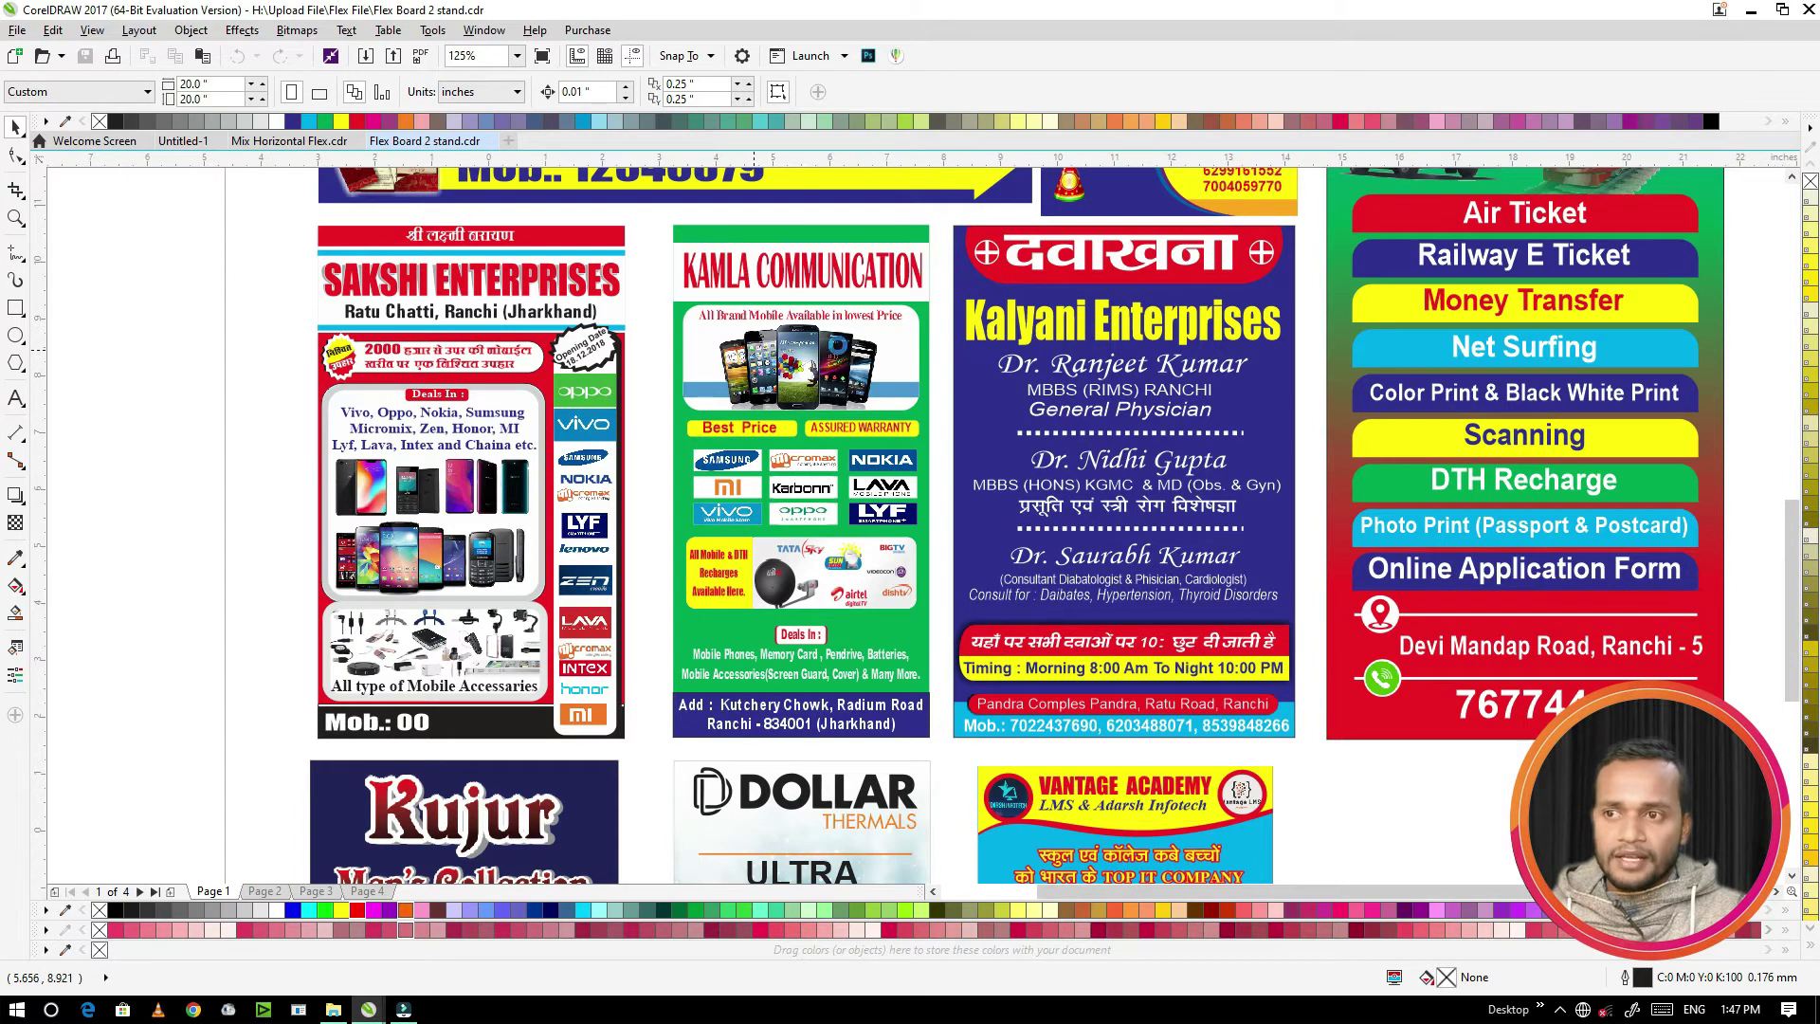
{"action": "scroll", "coordinate": [753, 353], "scroll_direction": "down", "scroll_amount": 1}
{"action": "scroll", "coordinate": [993, 327], "scroll_direction": "up", "scroll_amount": 1}
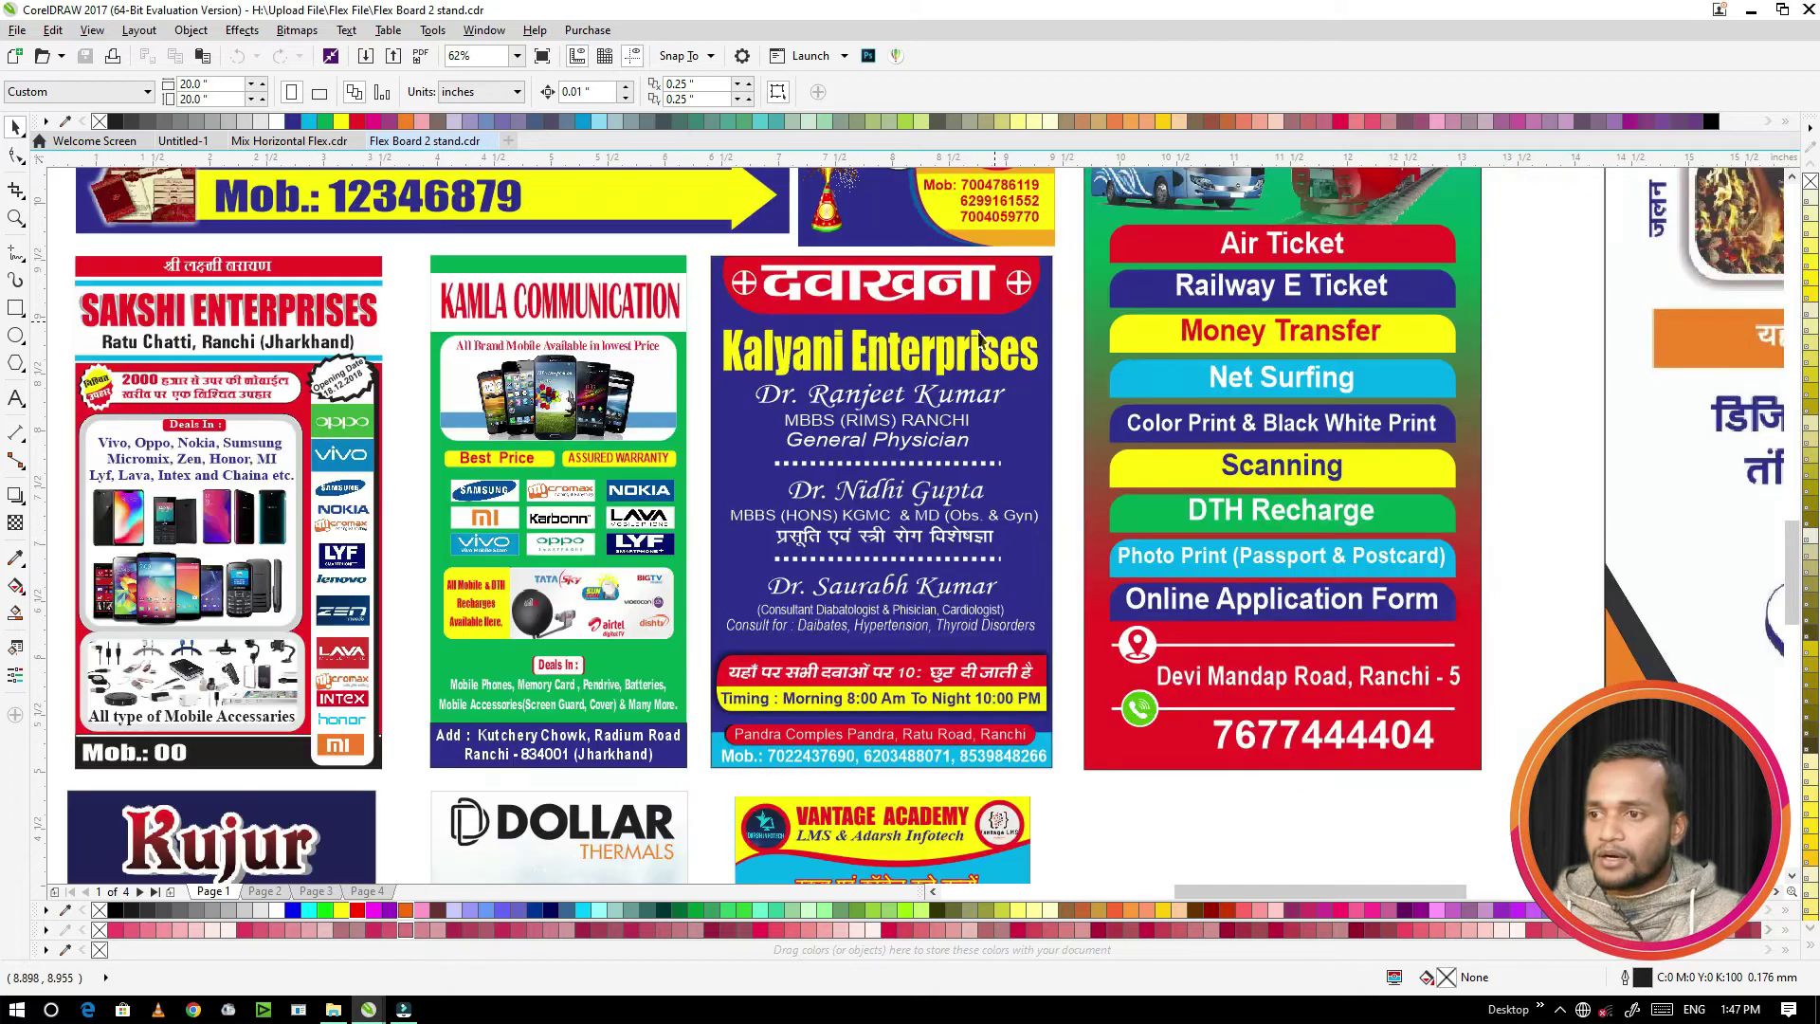
{"action": "scroll", "coordinate": [854, 371], "scroll_direction": "down", "scroll_amount": 1}
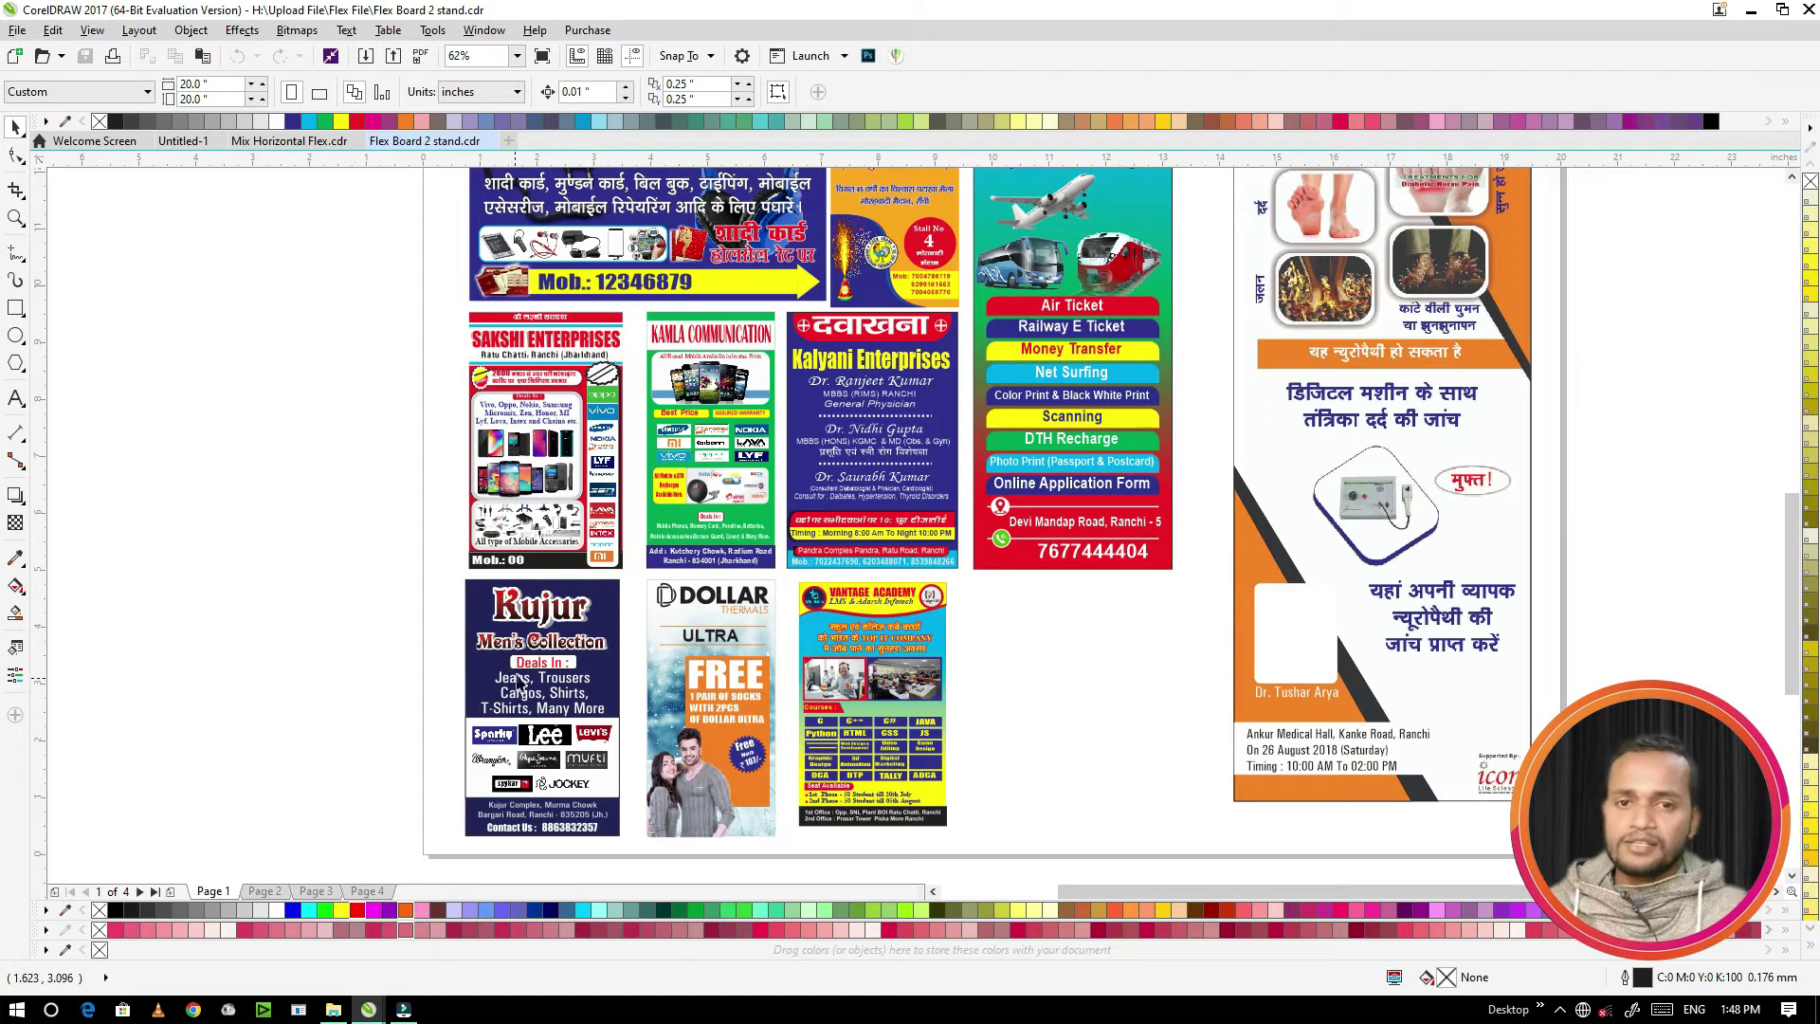
Step: Inspect the Kujur Men's Collection, Dollar Thermals and Vantage Academy banners on page 1 up close and select the page's designs
{"action": "scroll", "coordinate": [526, 725], "scroll_direction": "up", "scroll_amount": 4}
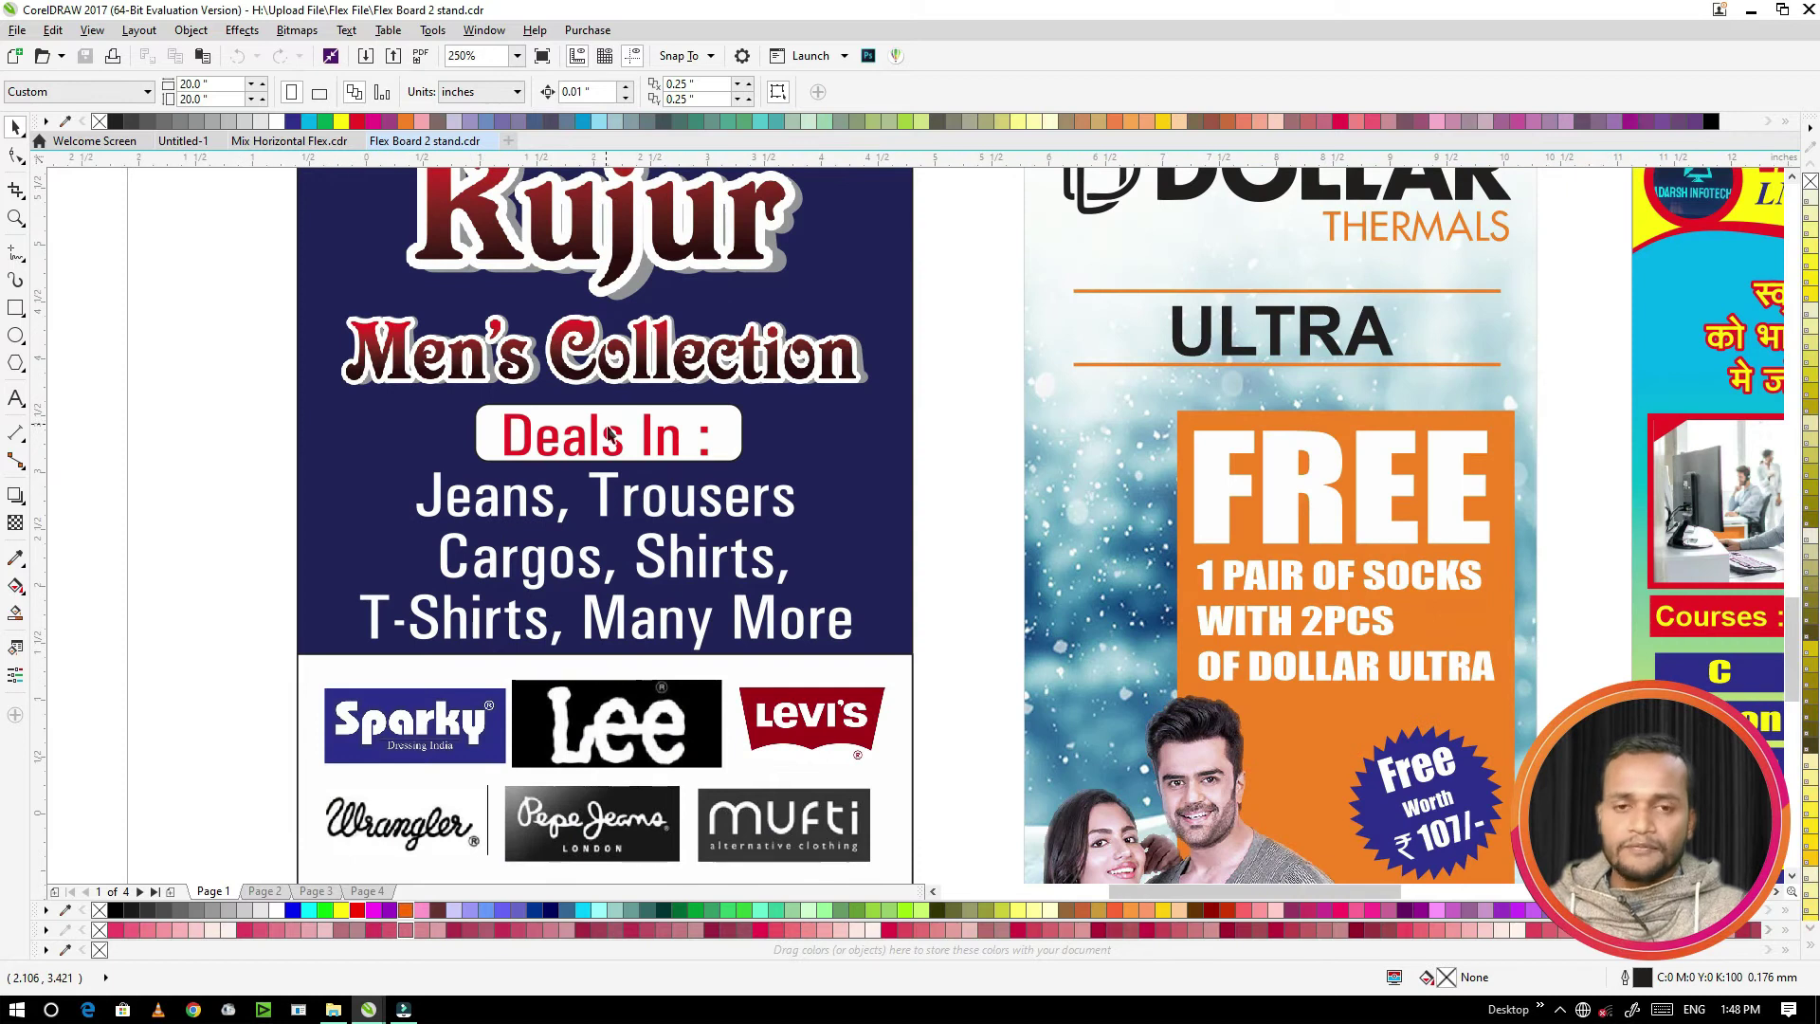
{"action": "scroll", "coordinate": [612, 435], "scroll_direction": "down", "scroll_amount": 2}
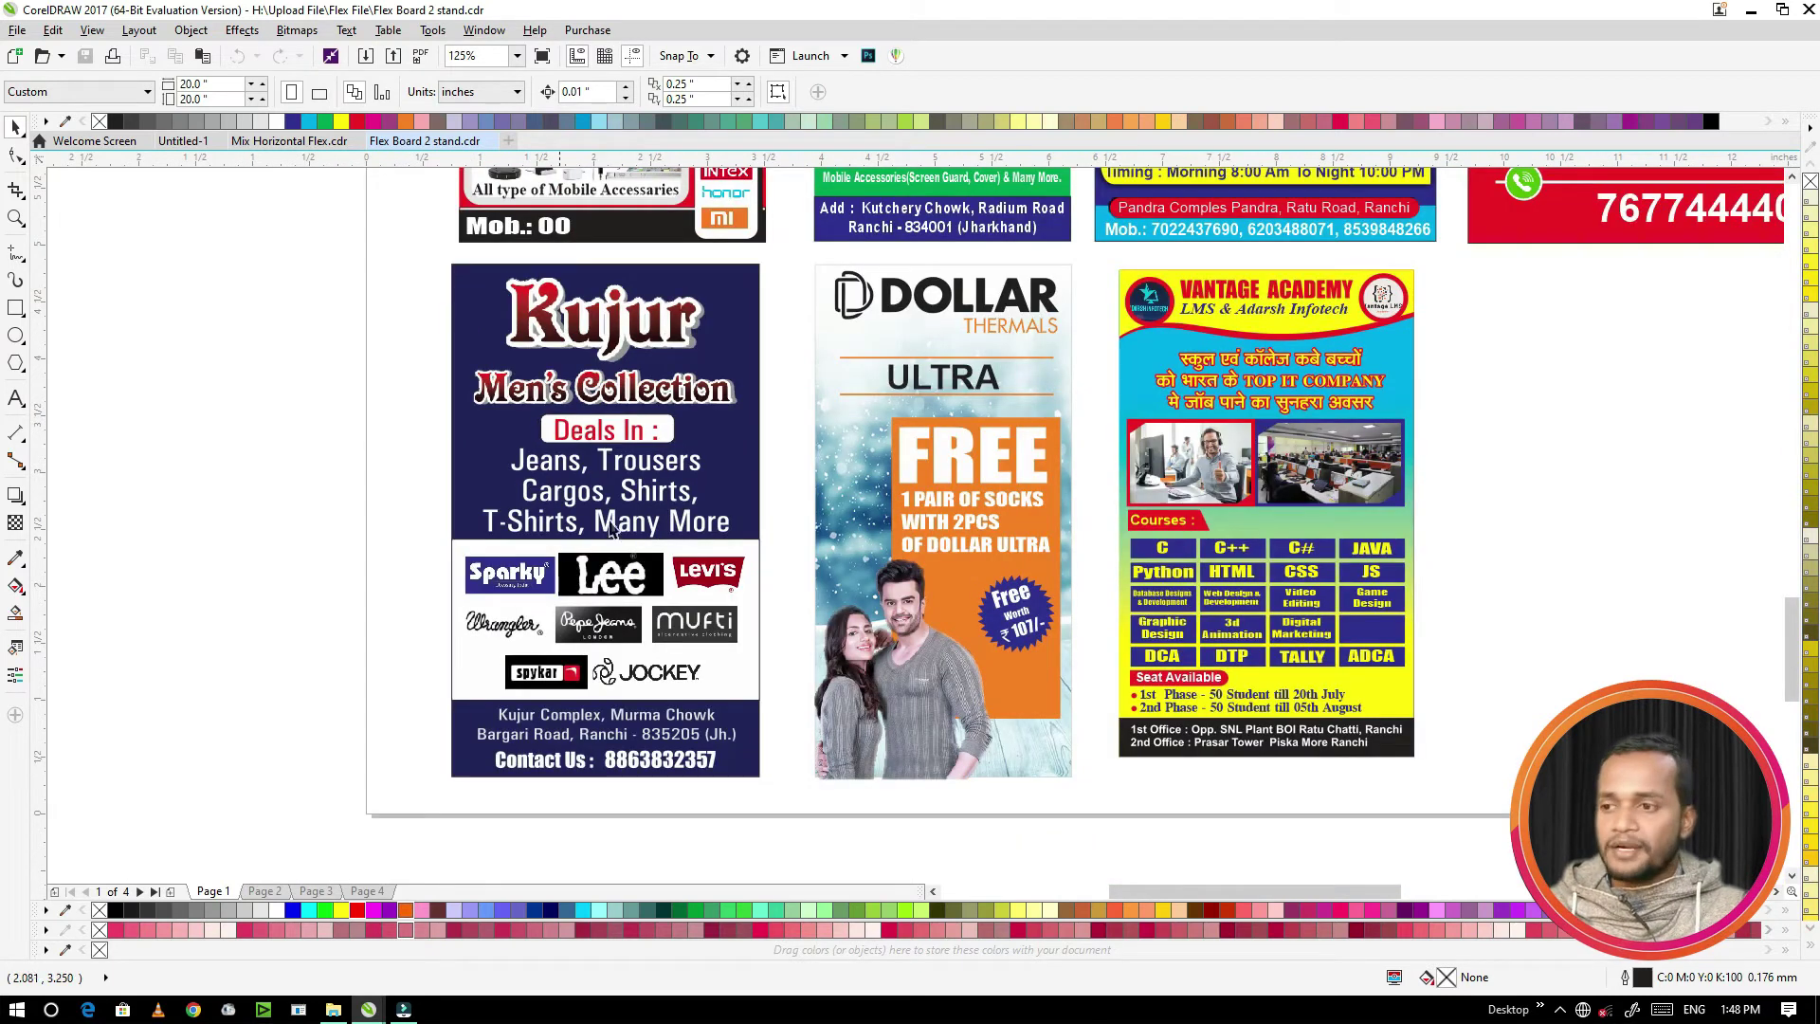
{"action": "left_click", "coordinate": [1134, 441]}
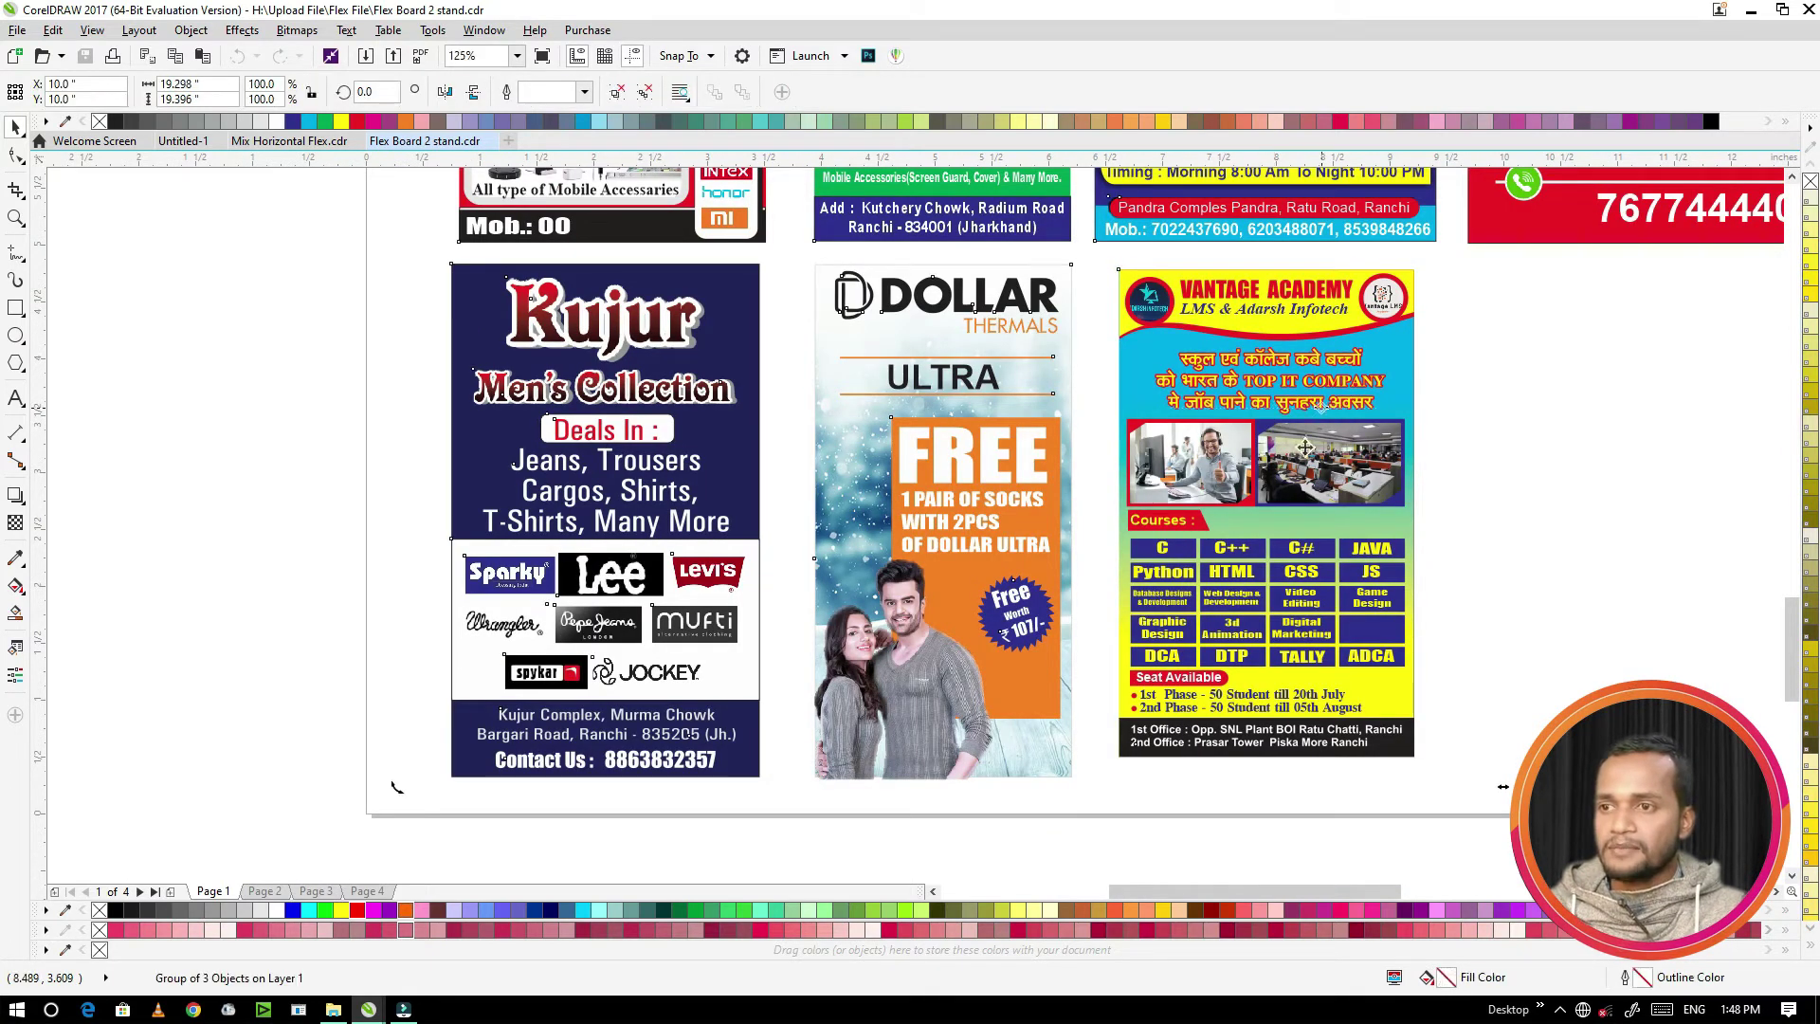
Step: Switch to page 2 and view the Verma Motors electric scooter banners with nothing selected
{"action": "left_click", "coordinate": [265, 891]}
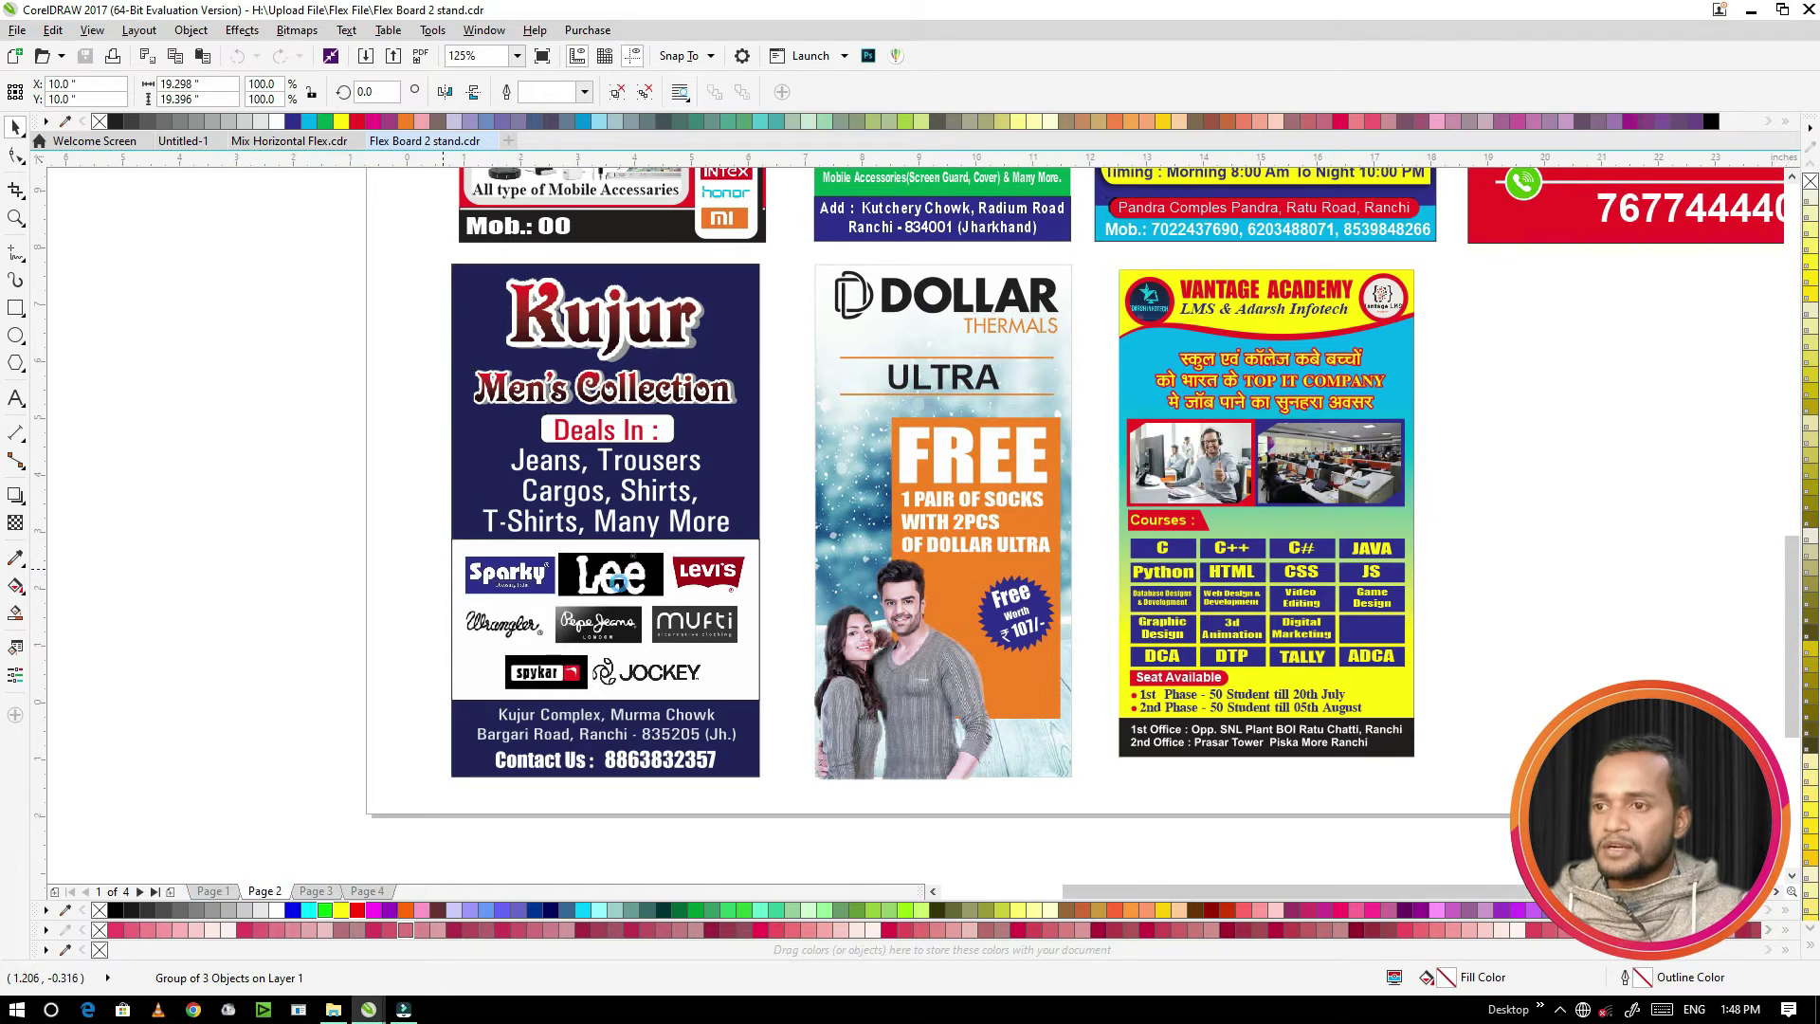
{"action": "scroll", "coordinate": [648, 604], "scroll_direction": "down", "scroll_amount": 6}
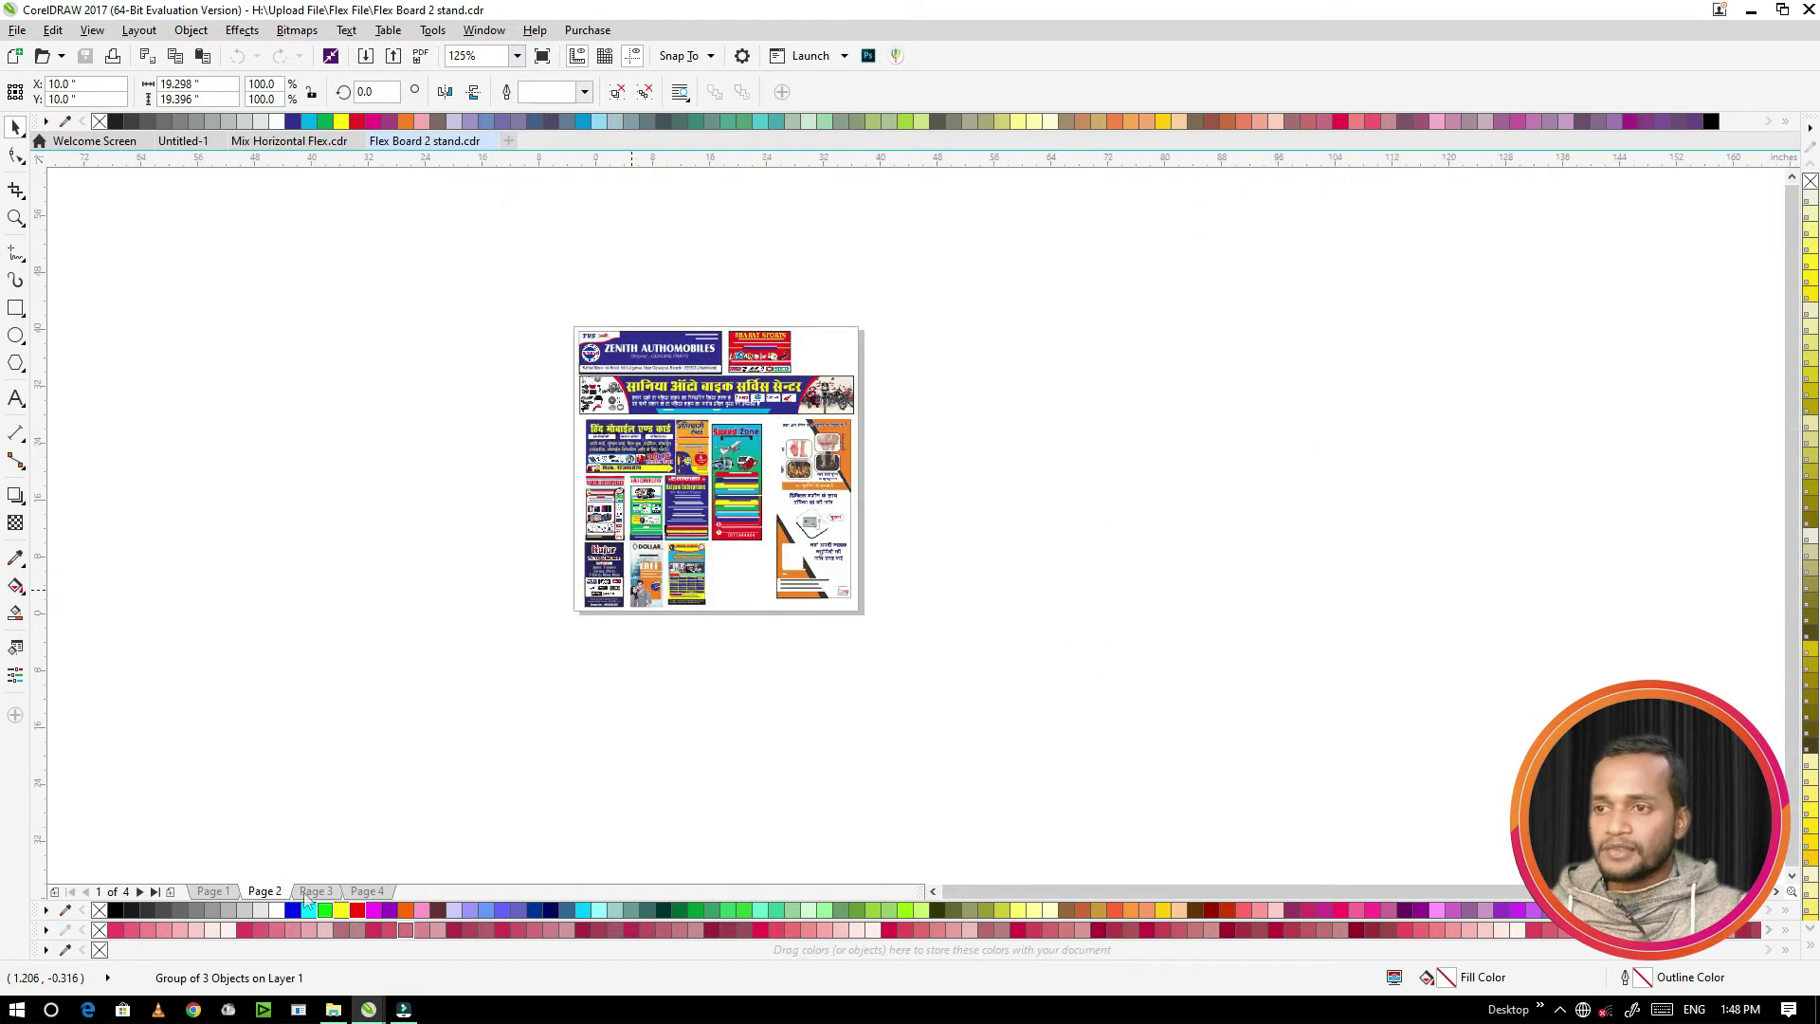
{"action": "scroll", "coordinate": [650, 512], "scroll_direction": "up", "scroll_amount": 1}
{"action": "left_click", "coordinate": [491, 687]}
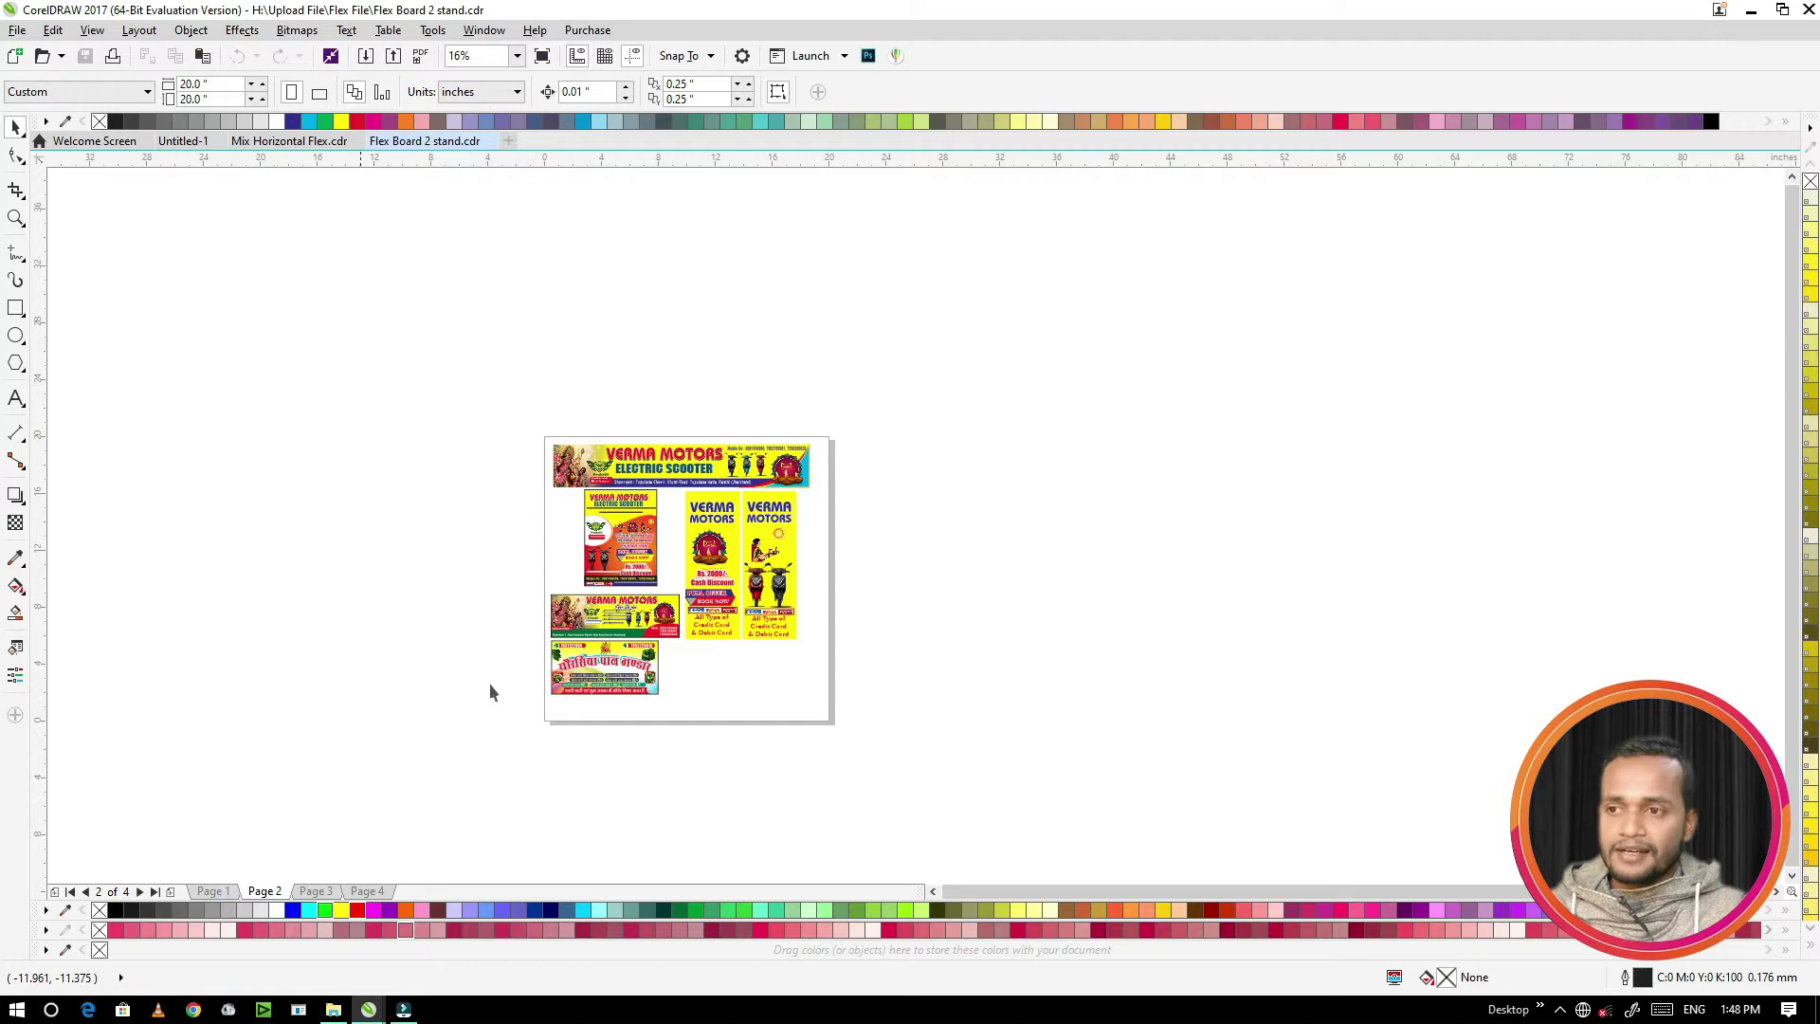
{"action": "scroll", "coordinate": [725, 518], "scroll_direction": "up", "scroll_amount": 1}
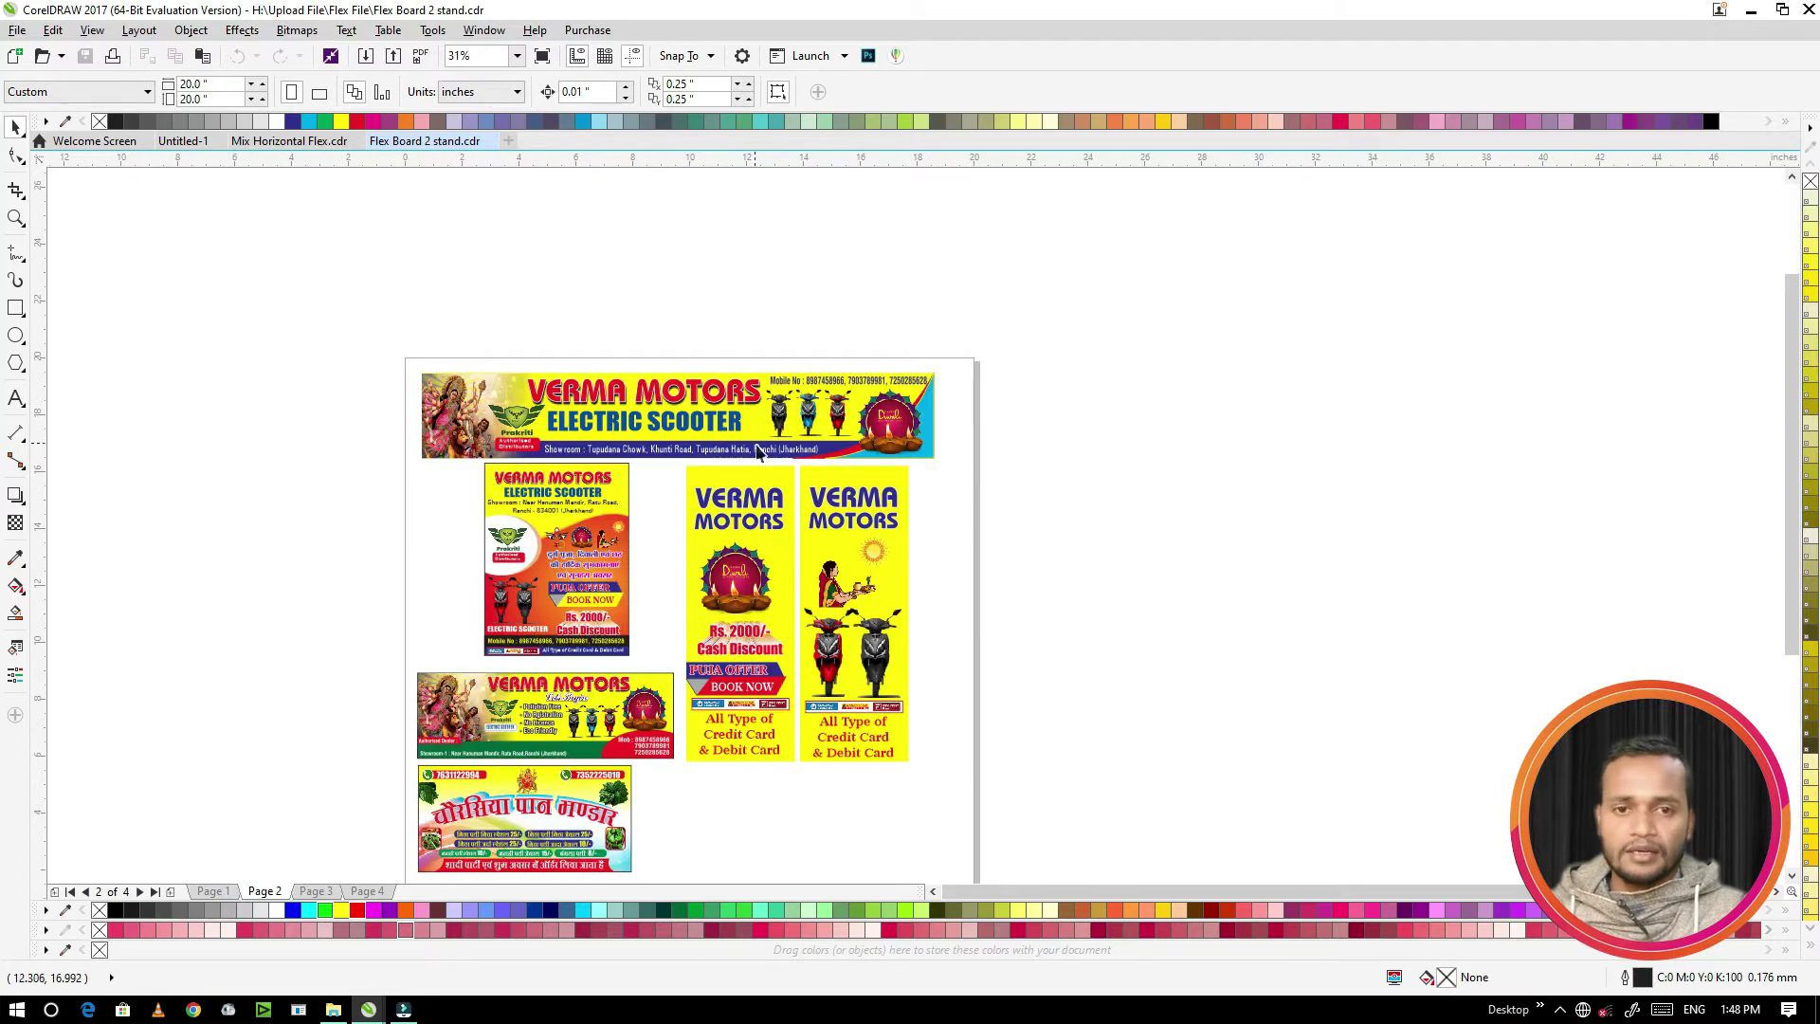
{"action": "scroll", "coordinate": [756, 450], "scroll_direction": "down", "scroll_amount": 1}
{"action": "scroll", "coordinate": [754, 510], "scroll_direction": "up", "scroll_amount": 1}
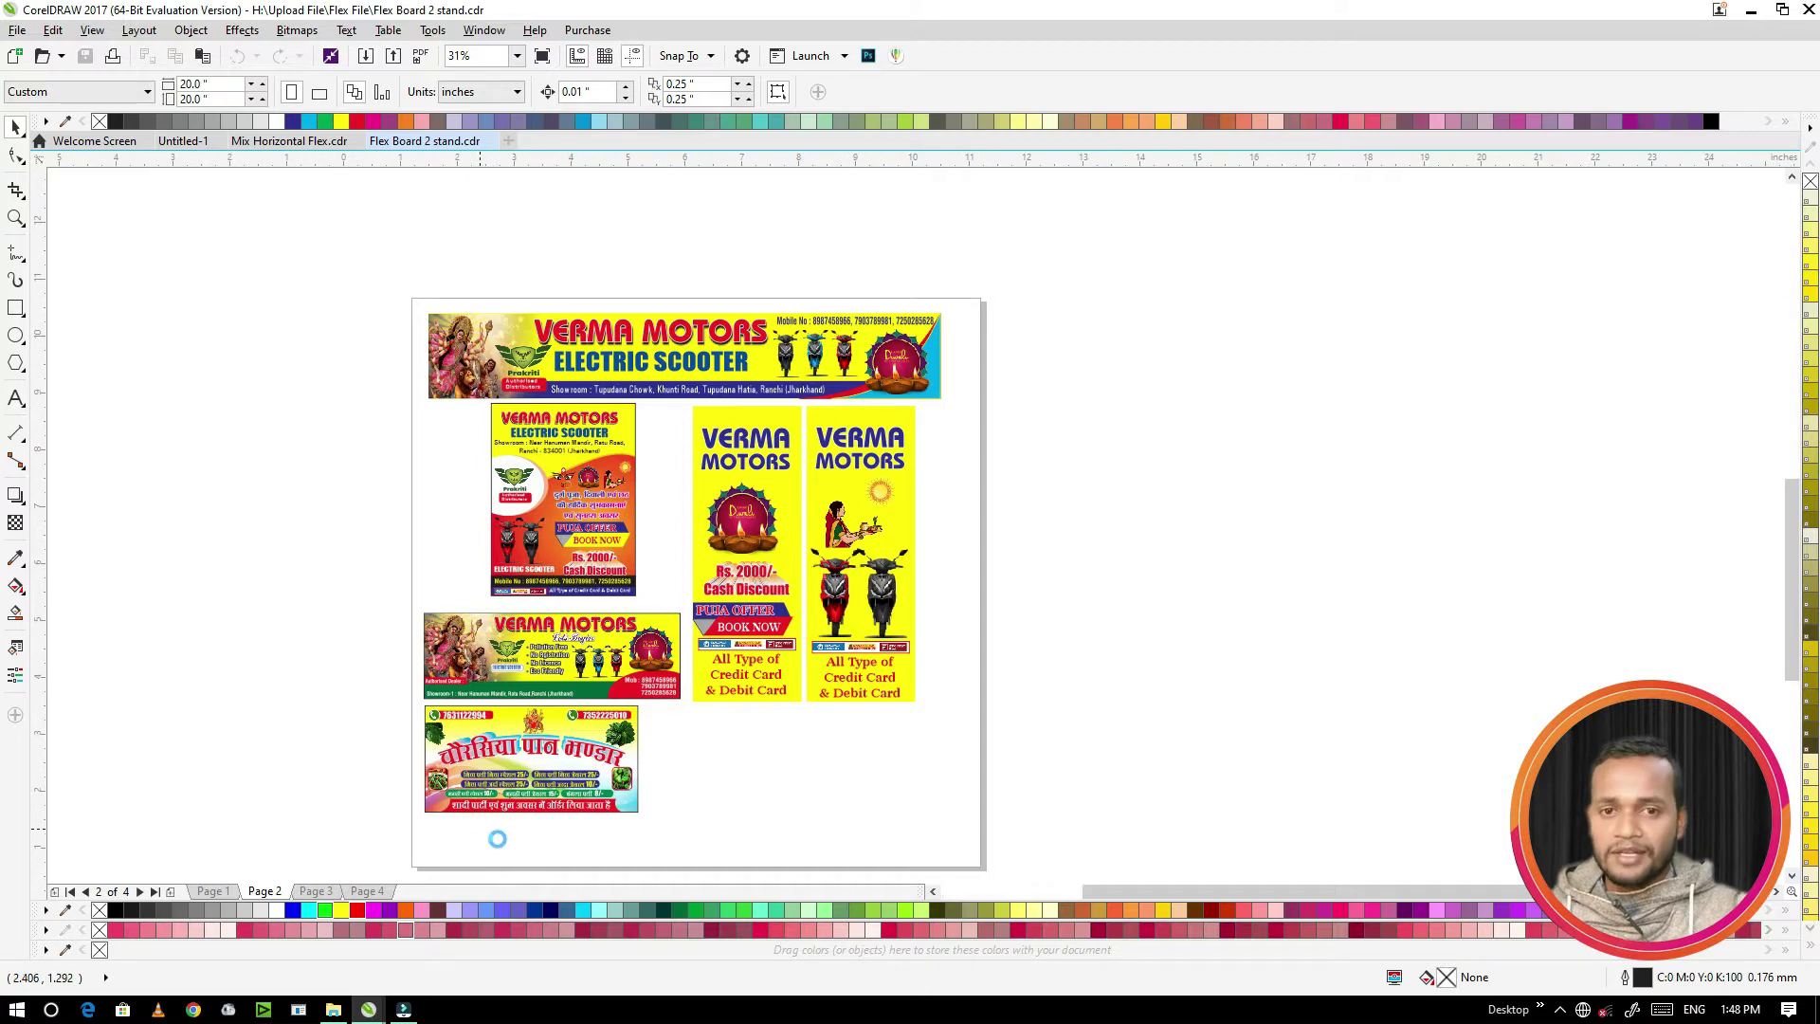
Step: Inspect the Hindi paan shop banner below the Verma Motors designs on page 2 up close
{"action": "scroll", "coordinate": [489, 827], "scroll_direction": "up", "scroll_amount": 2}
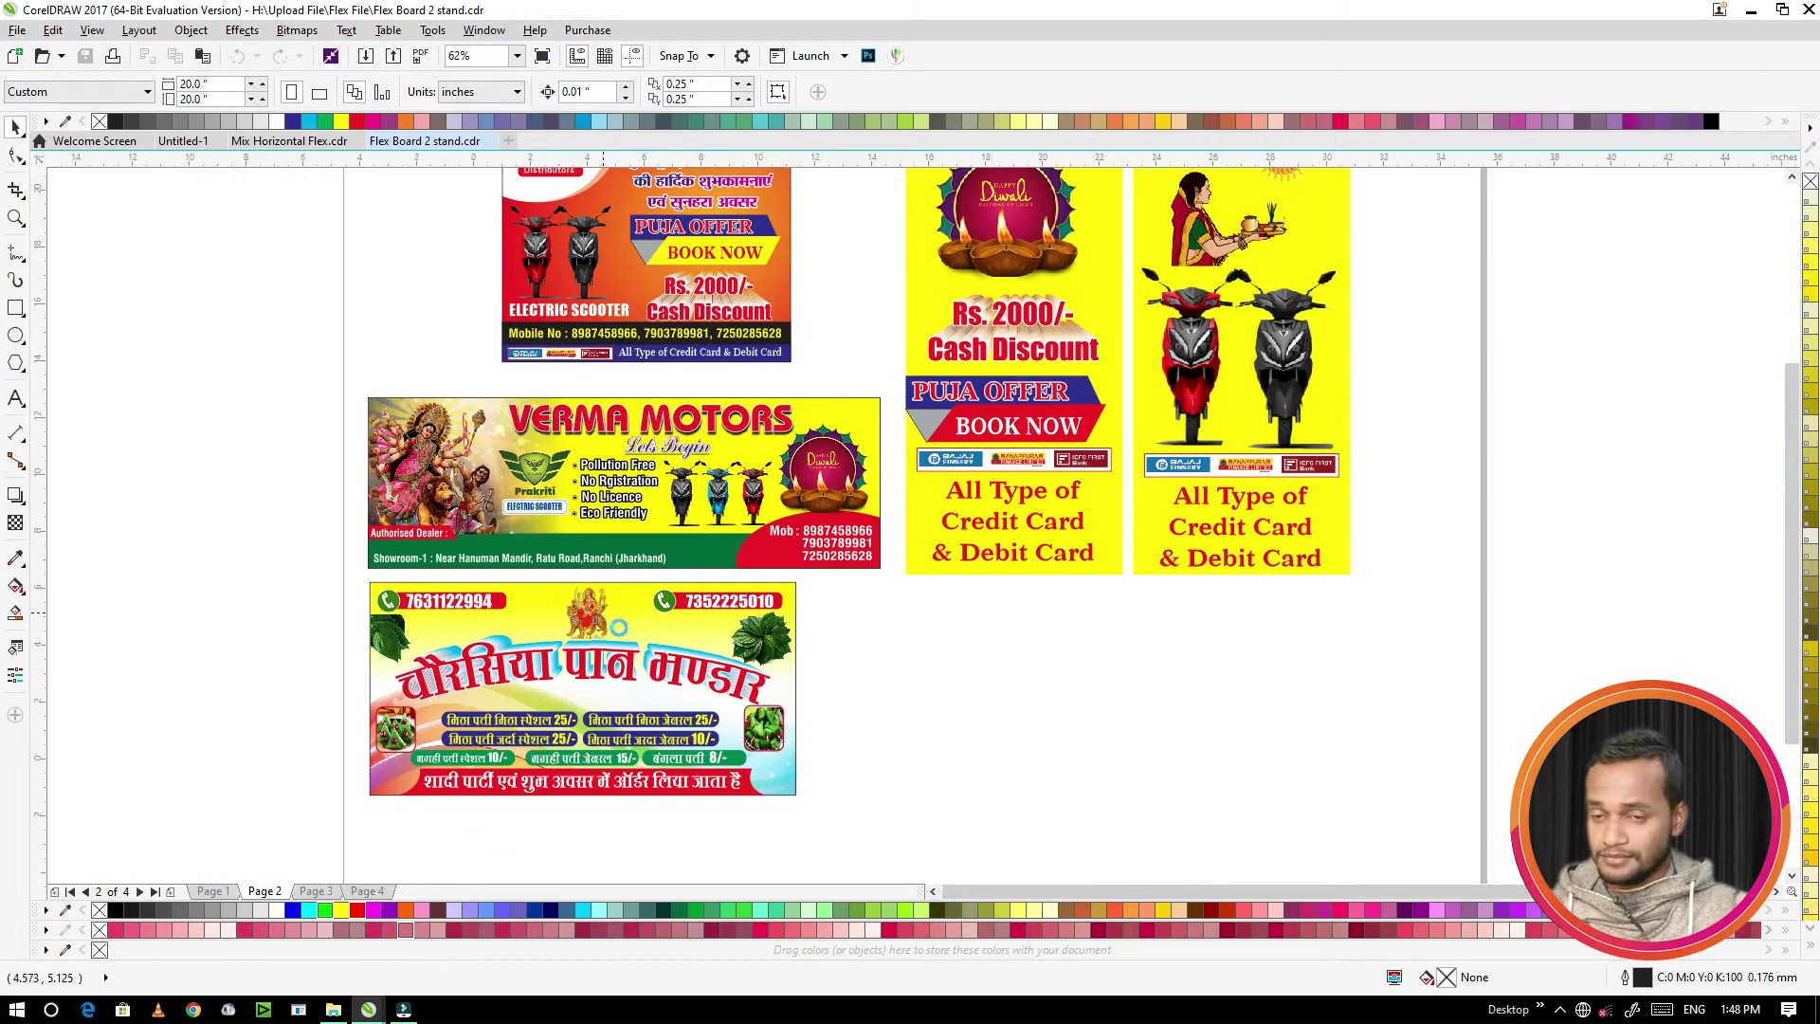
{"action": "scroll", "coordinate": [608, 623], "scroll_direction": "down", "scroll_amount": 2}
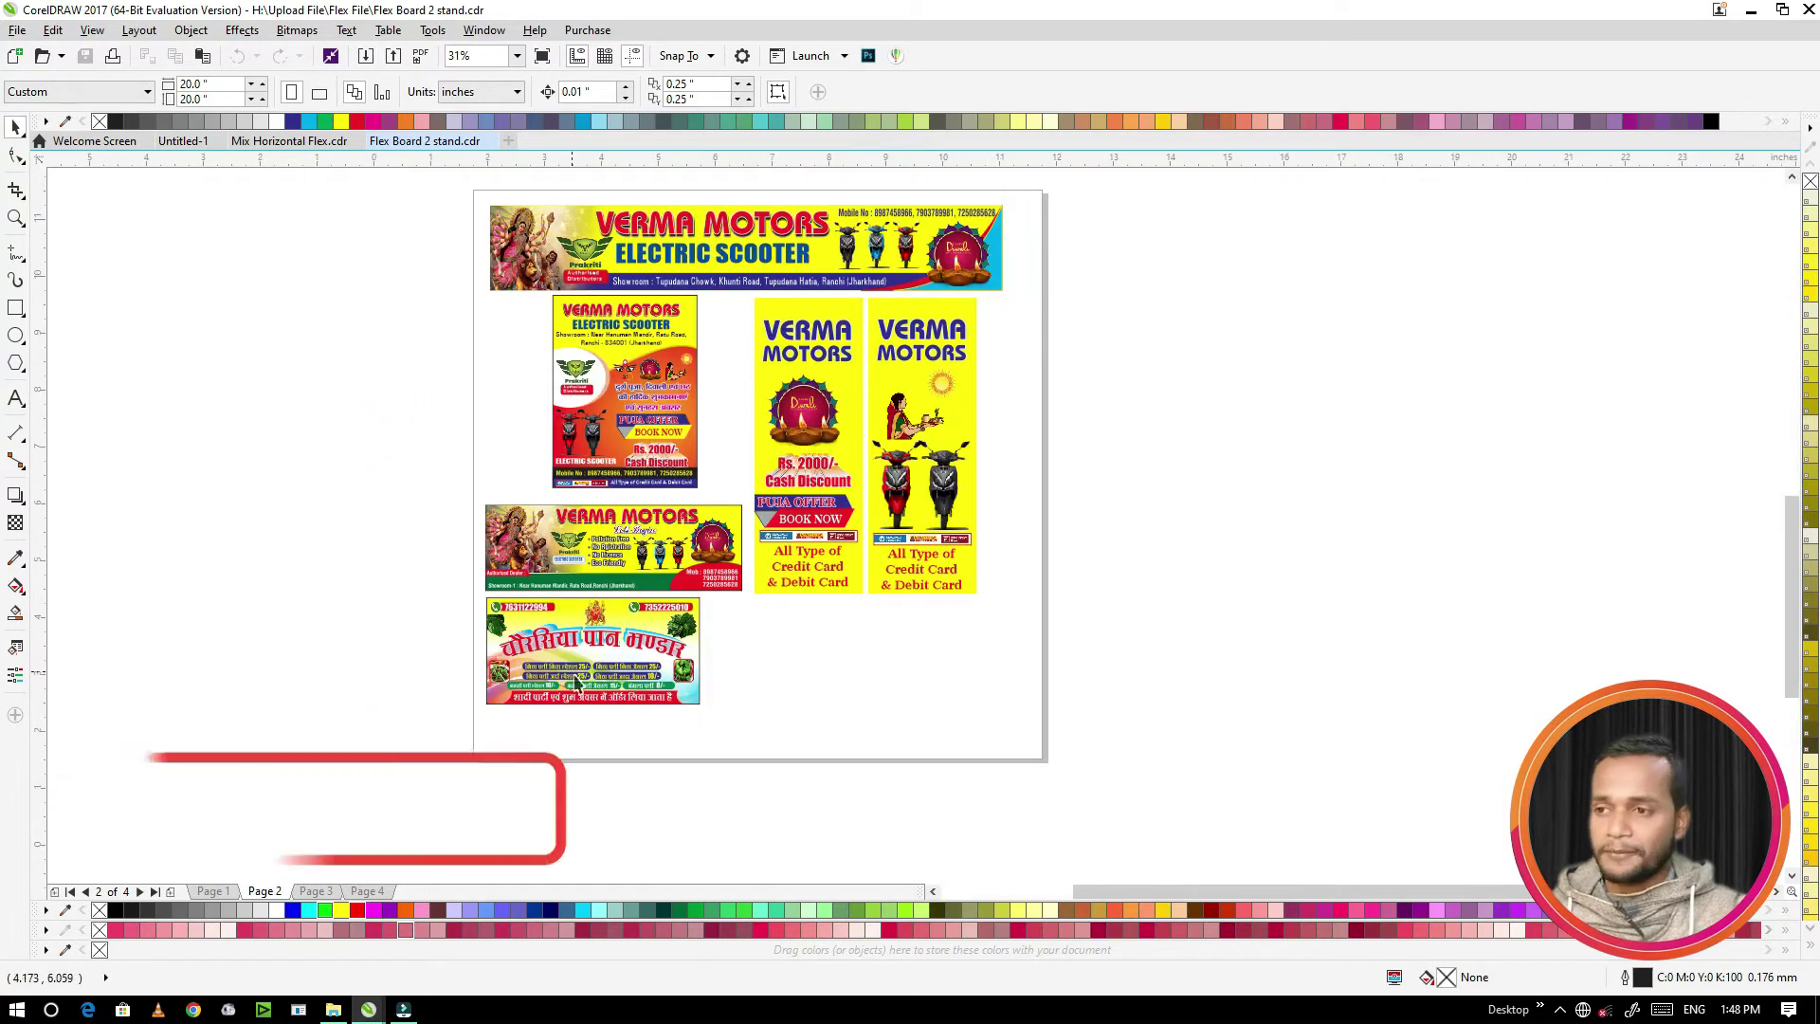
{"action": "scroll", "coordinate": [589, 675], "scroll_direction": "up", "scroll_amount": 4}
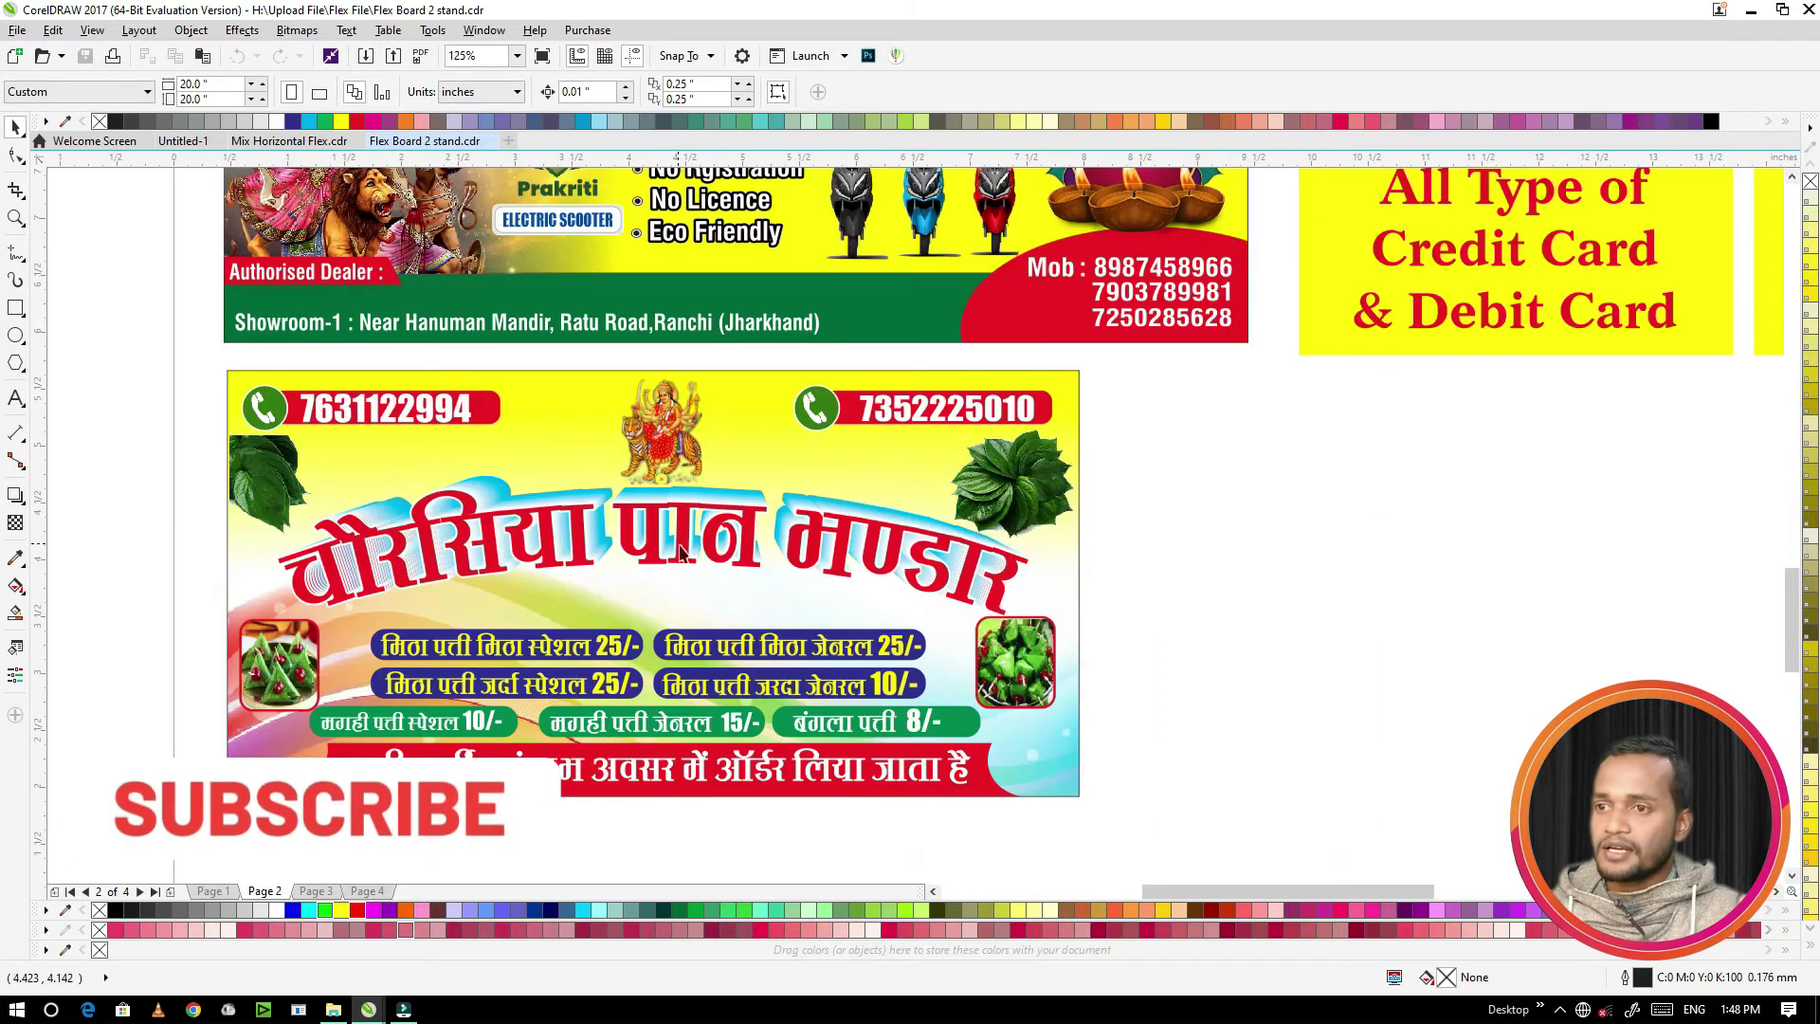
{"action": "scroll", "coordinate": [544, 549], "scroll_direction": "down", "scroll_amount": 1}
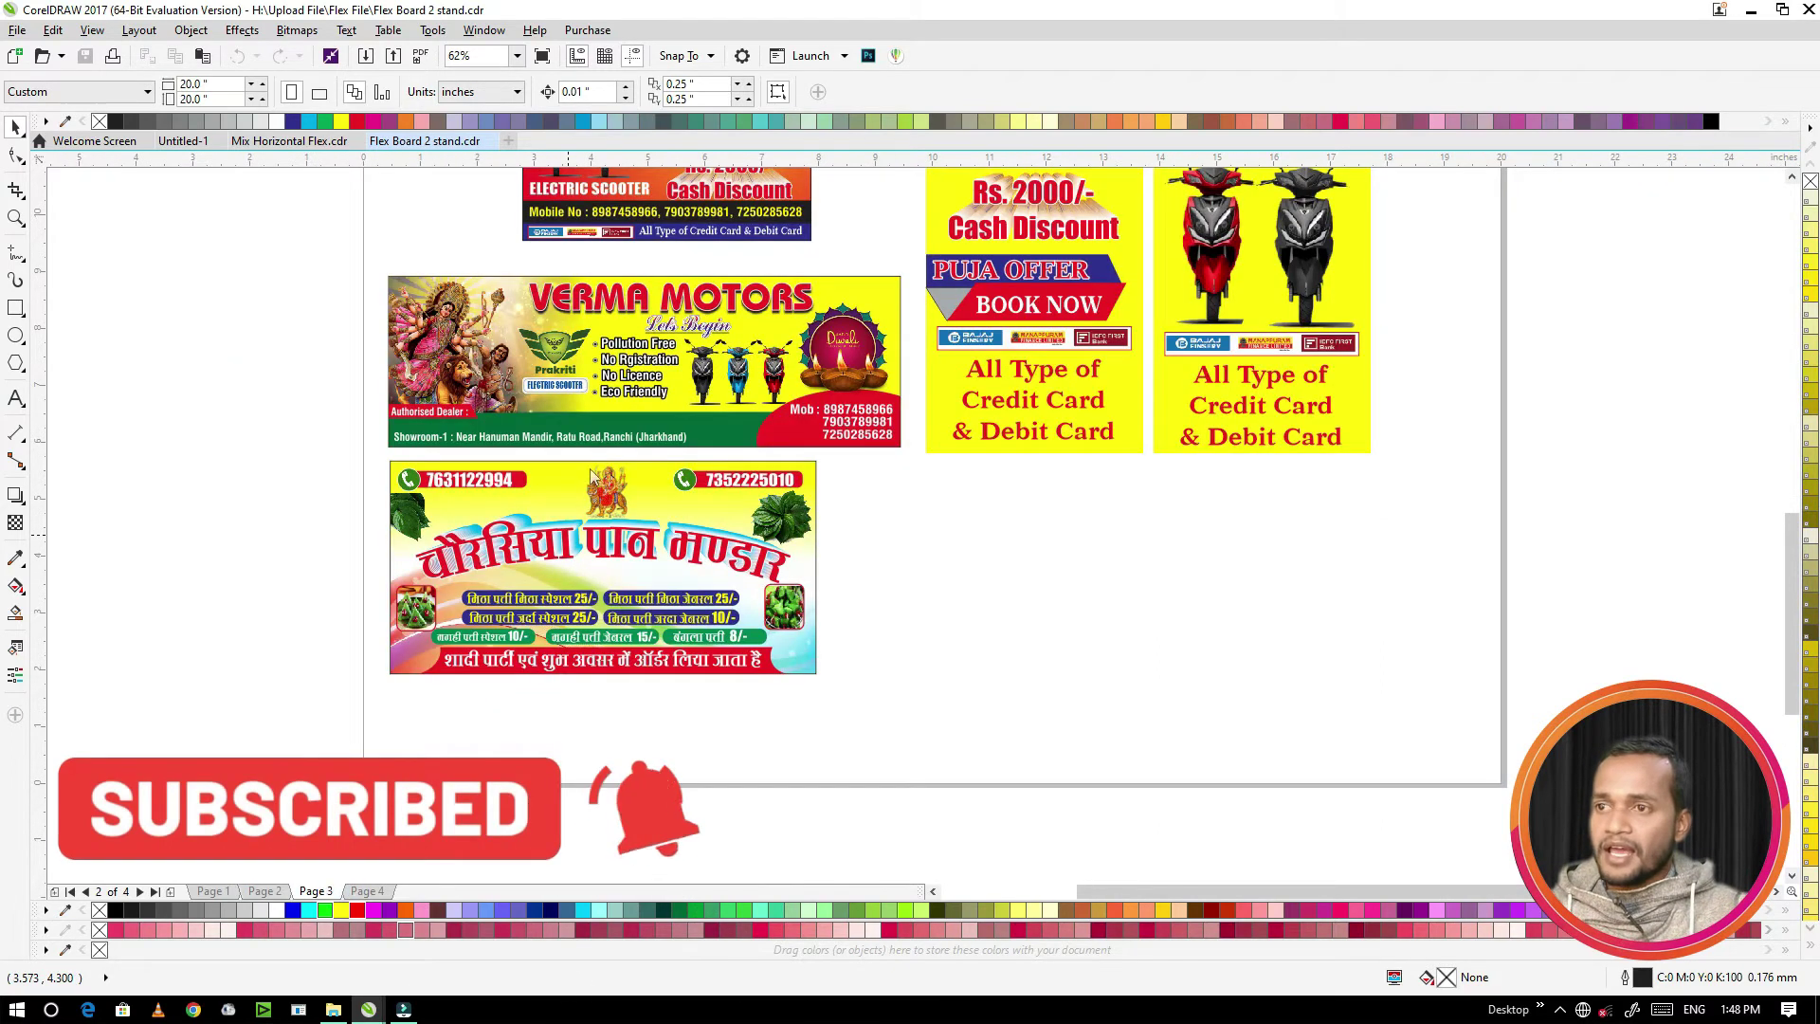
Step: Go to page 3 and view the AMO Electric Bikes flex, flyer and coupon designs
{"action": "key", "text": "Page_Down"}
{"action": "scroll", "coordinate": [697, 362], "scroll_direction": "down", "scroll_amount": 1}
{"action": "scroll", "coordinate": [696, 362], "scroll_direction": "up", "scroll_amount": 1}
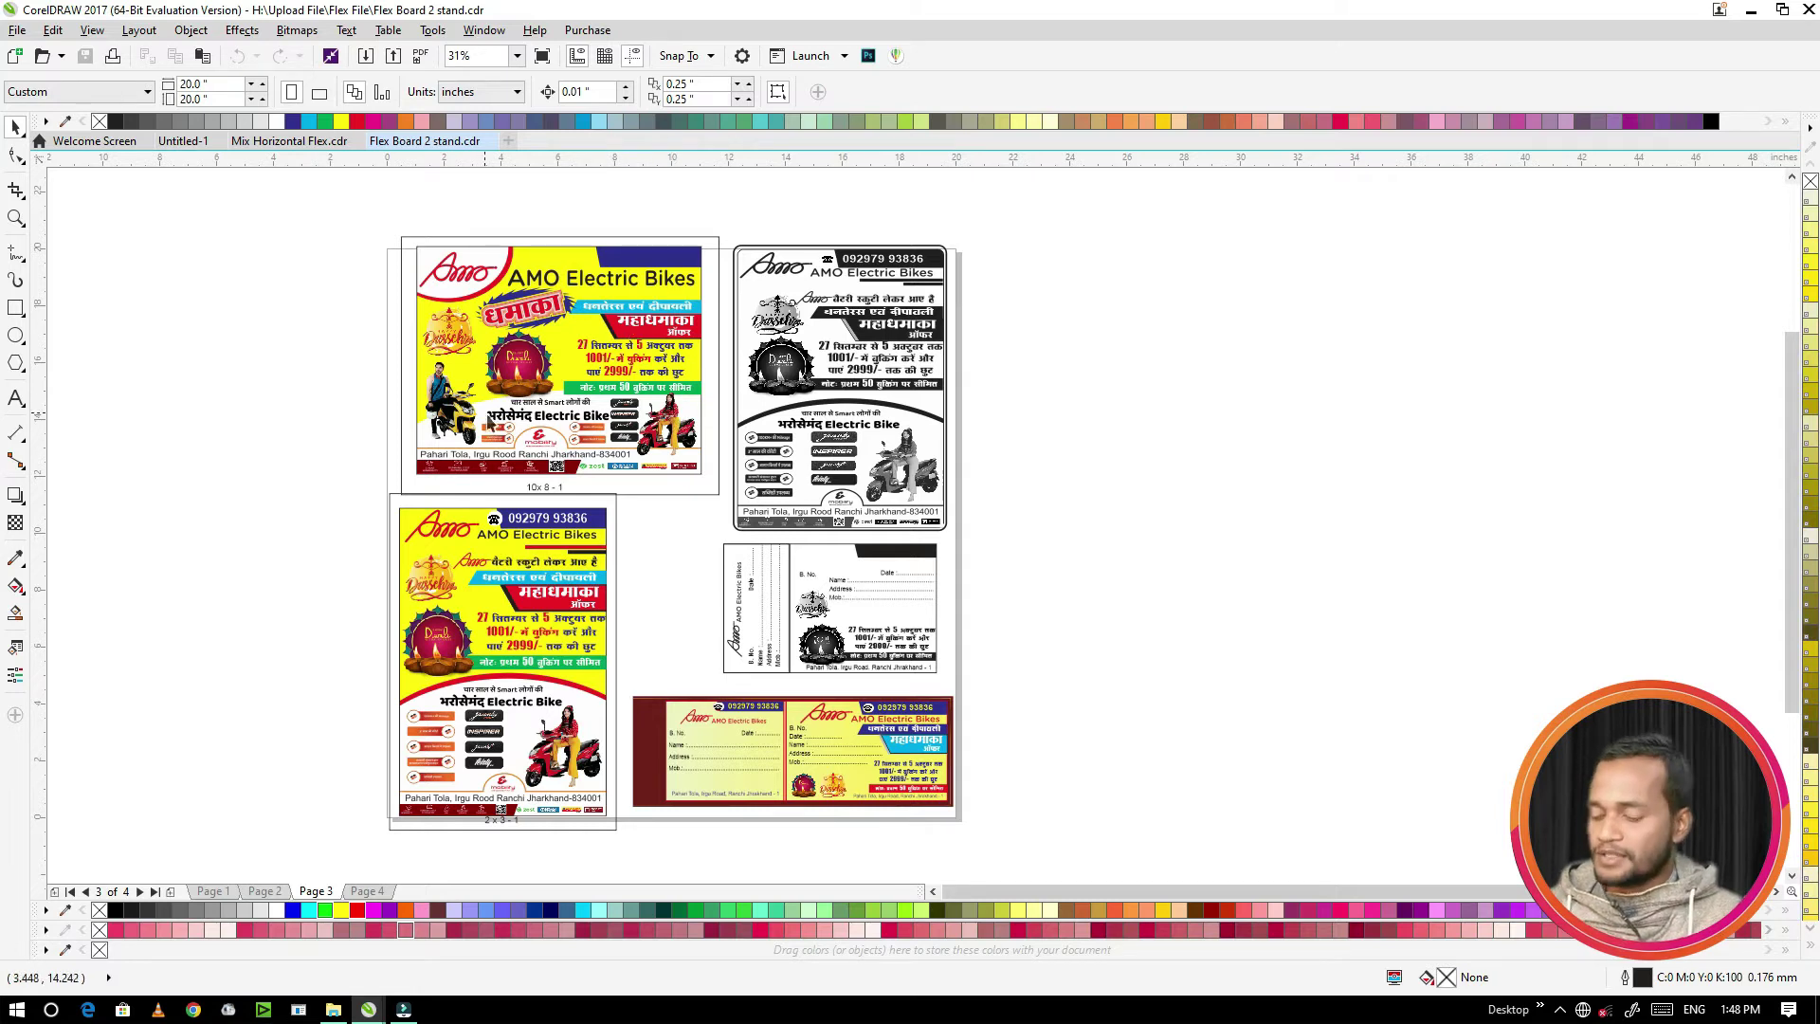
{"action": "scroll", "coordinate": [559, 462], "scroll_direction": "up", "scroll_amount": 2}
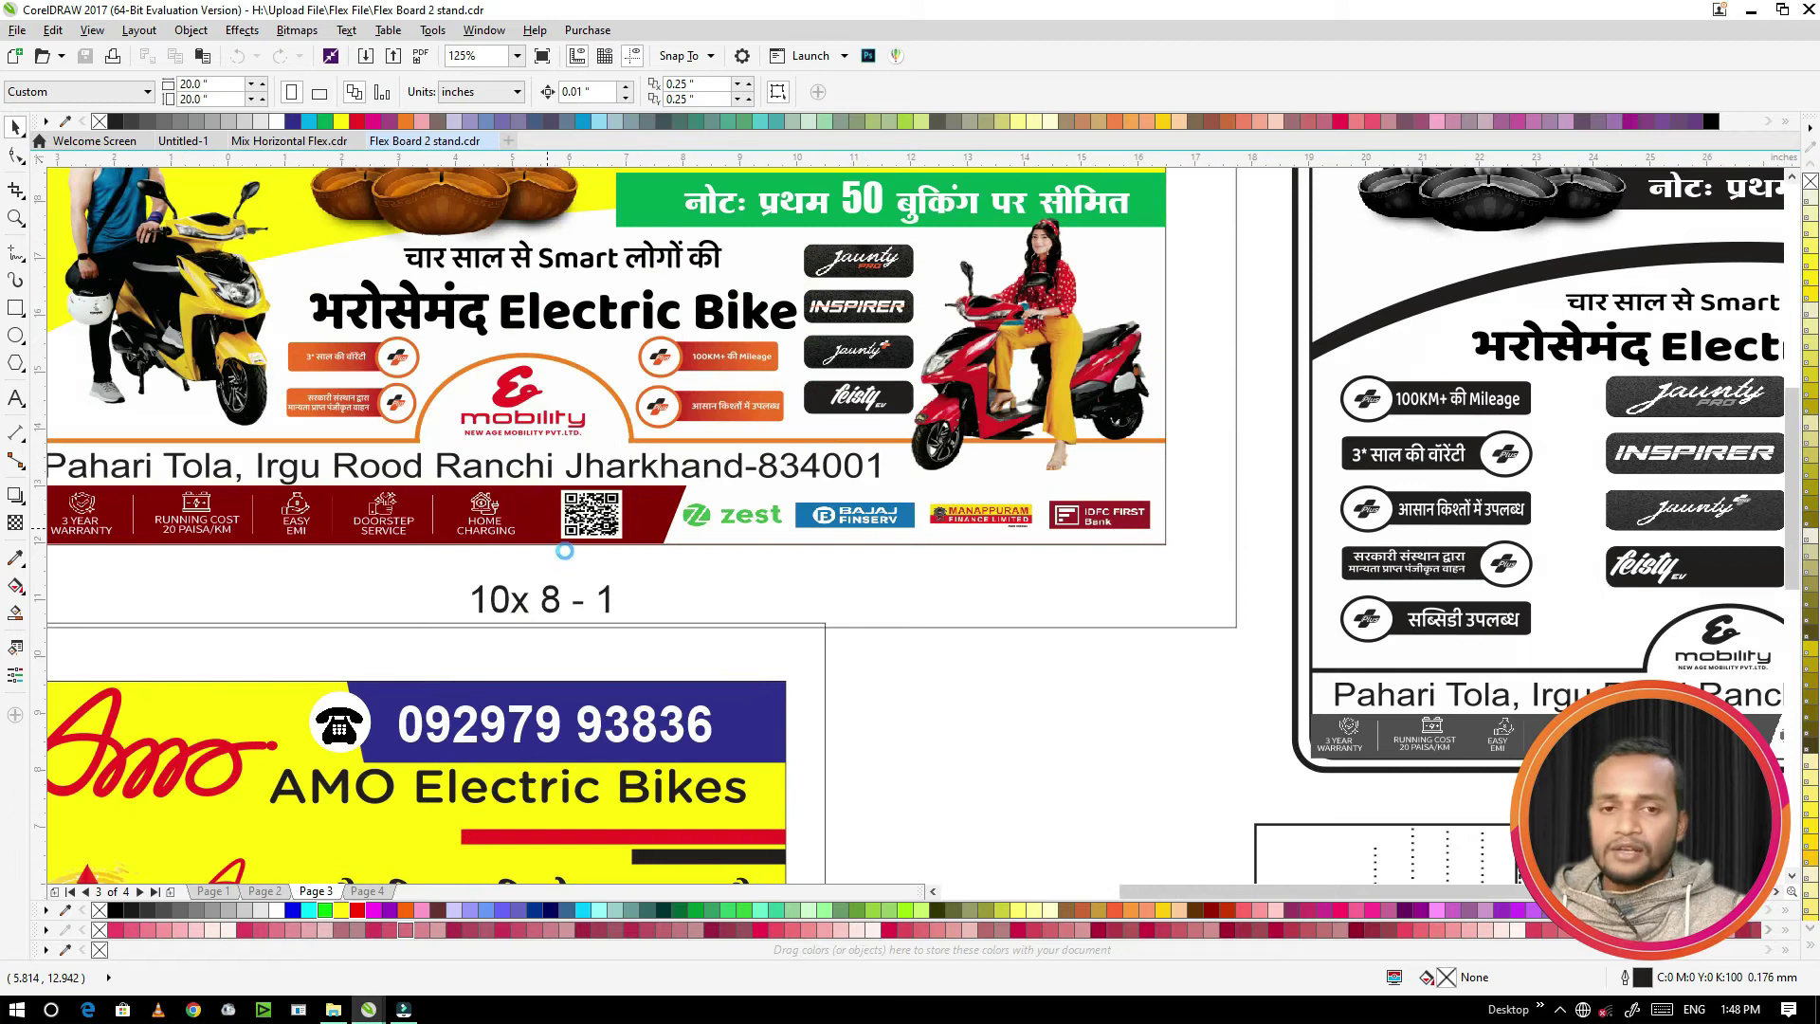
Step: Examine the 10x8 AMO Electric Bikes banner on page 3 up close with the Zoom tool, including its offer text
{"action": "key", "text": "z"}
{"action": "right_click", "coordinate": [372, 416]}
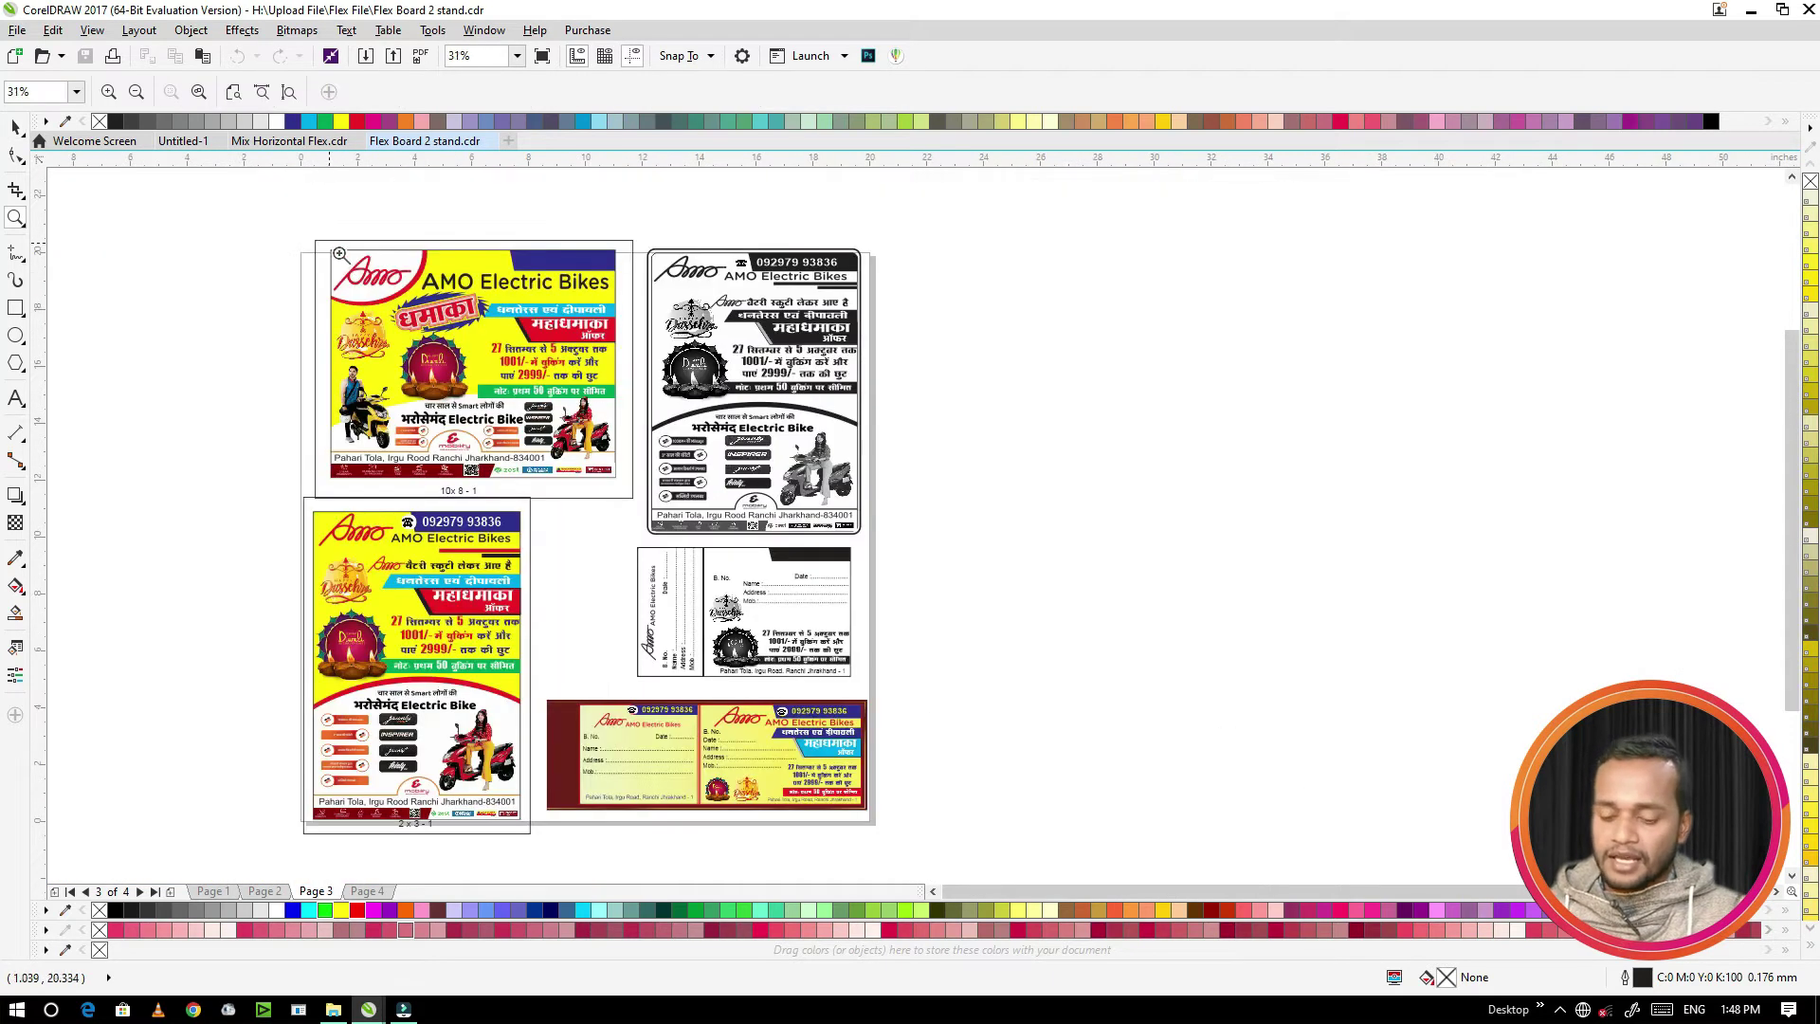
{"action": "left_click_drag", "start_coordinate": [413, 335], "coordinate": [630, 479]}
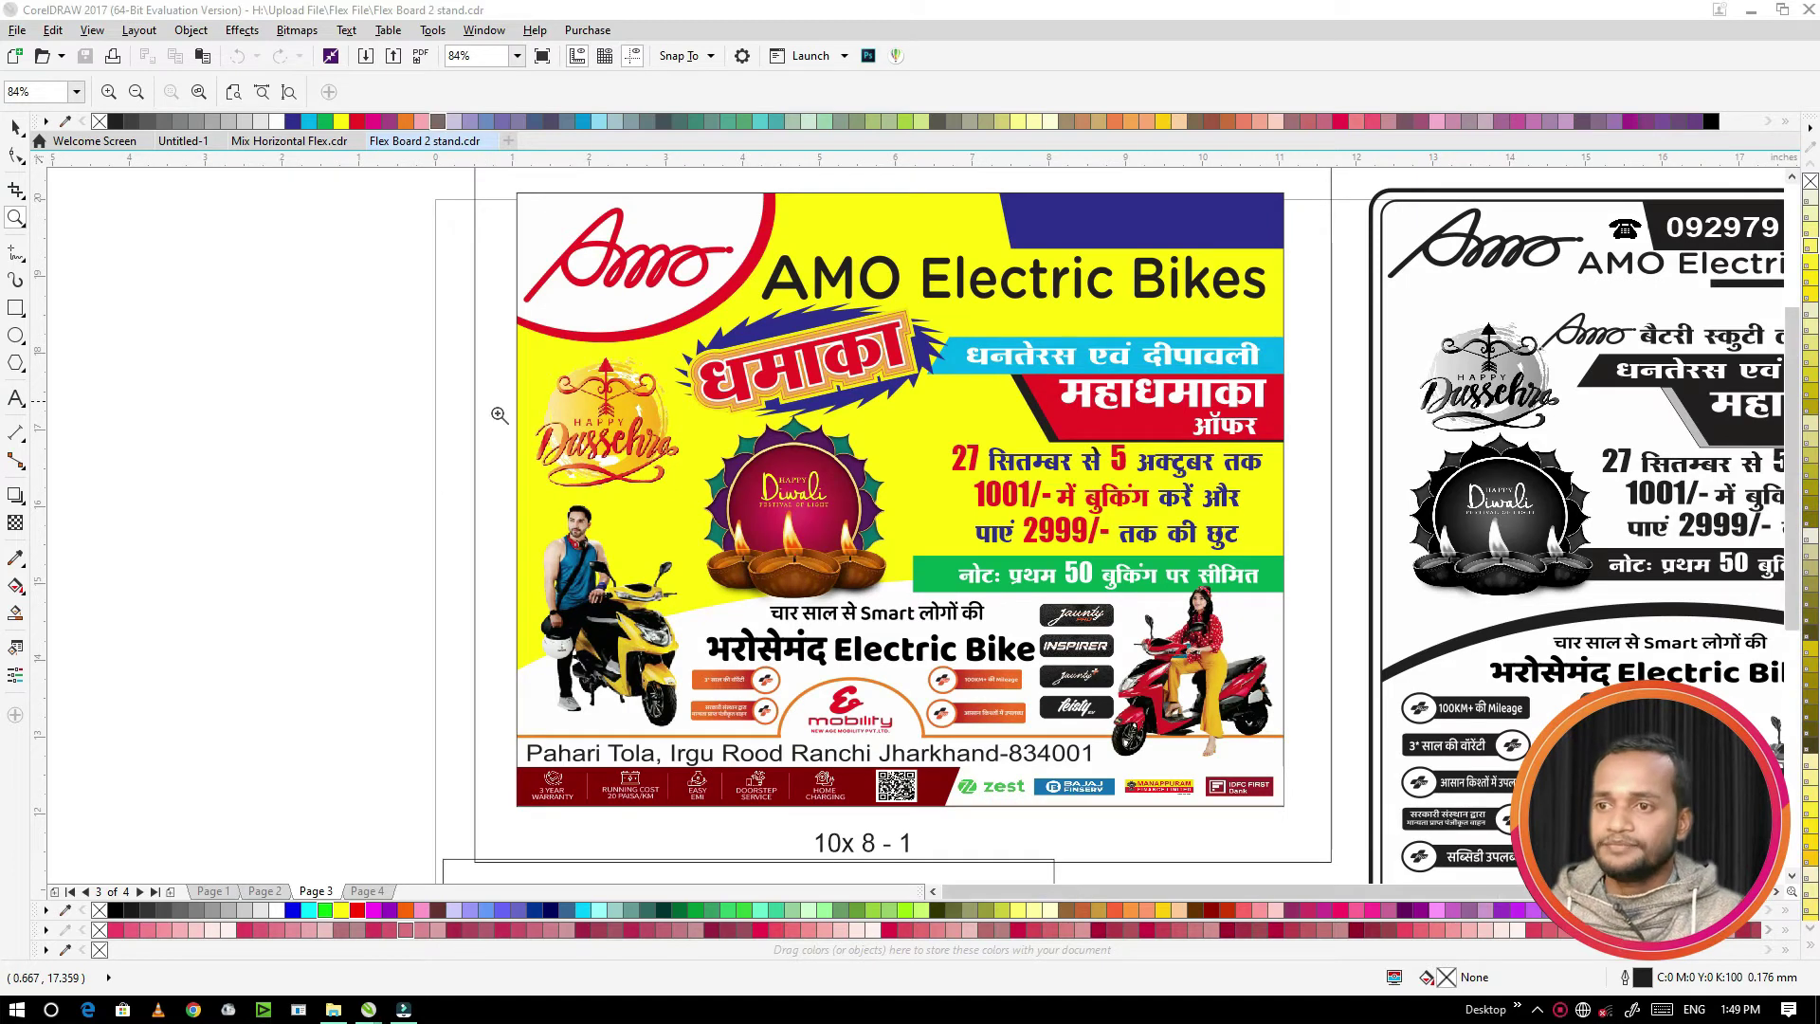
{"action": "right_click", "coordinate": [625, 336]}
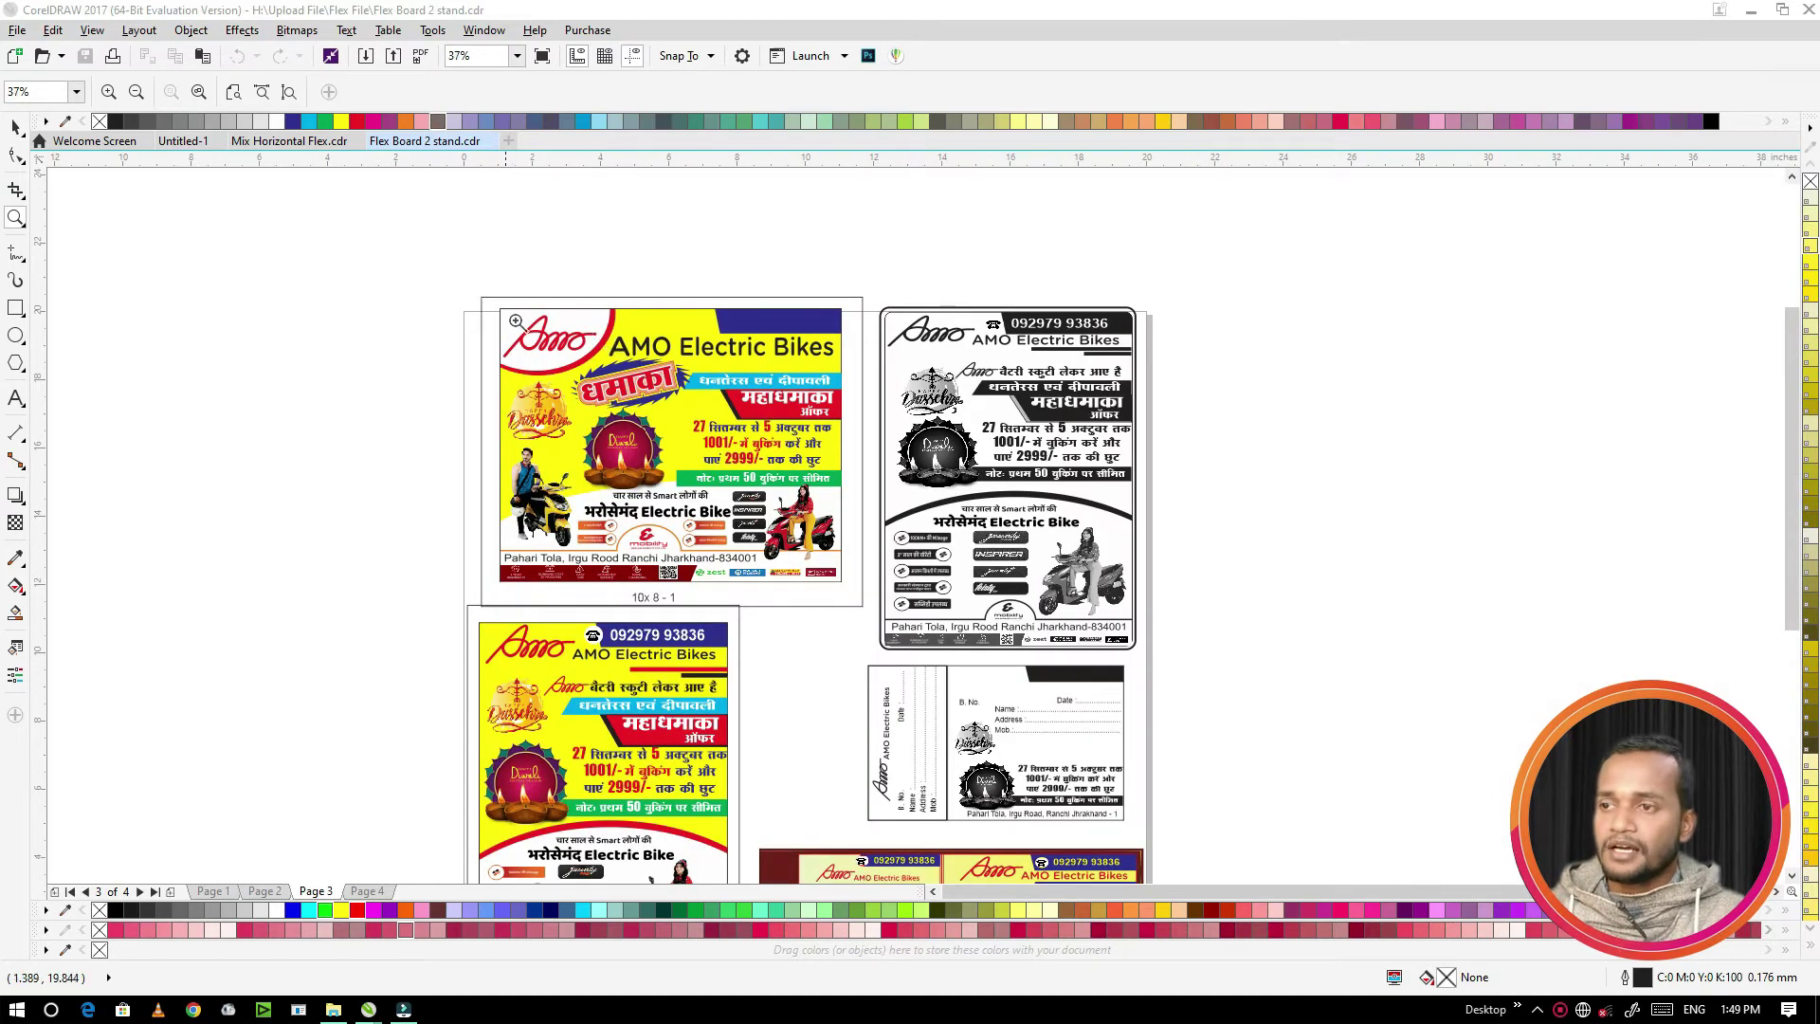
{"action": "left_click_drag", "start_coordinate": [496, 304], "coordinate": [860, 576]}
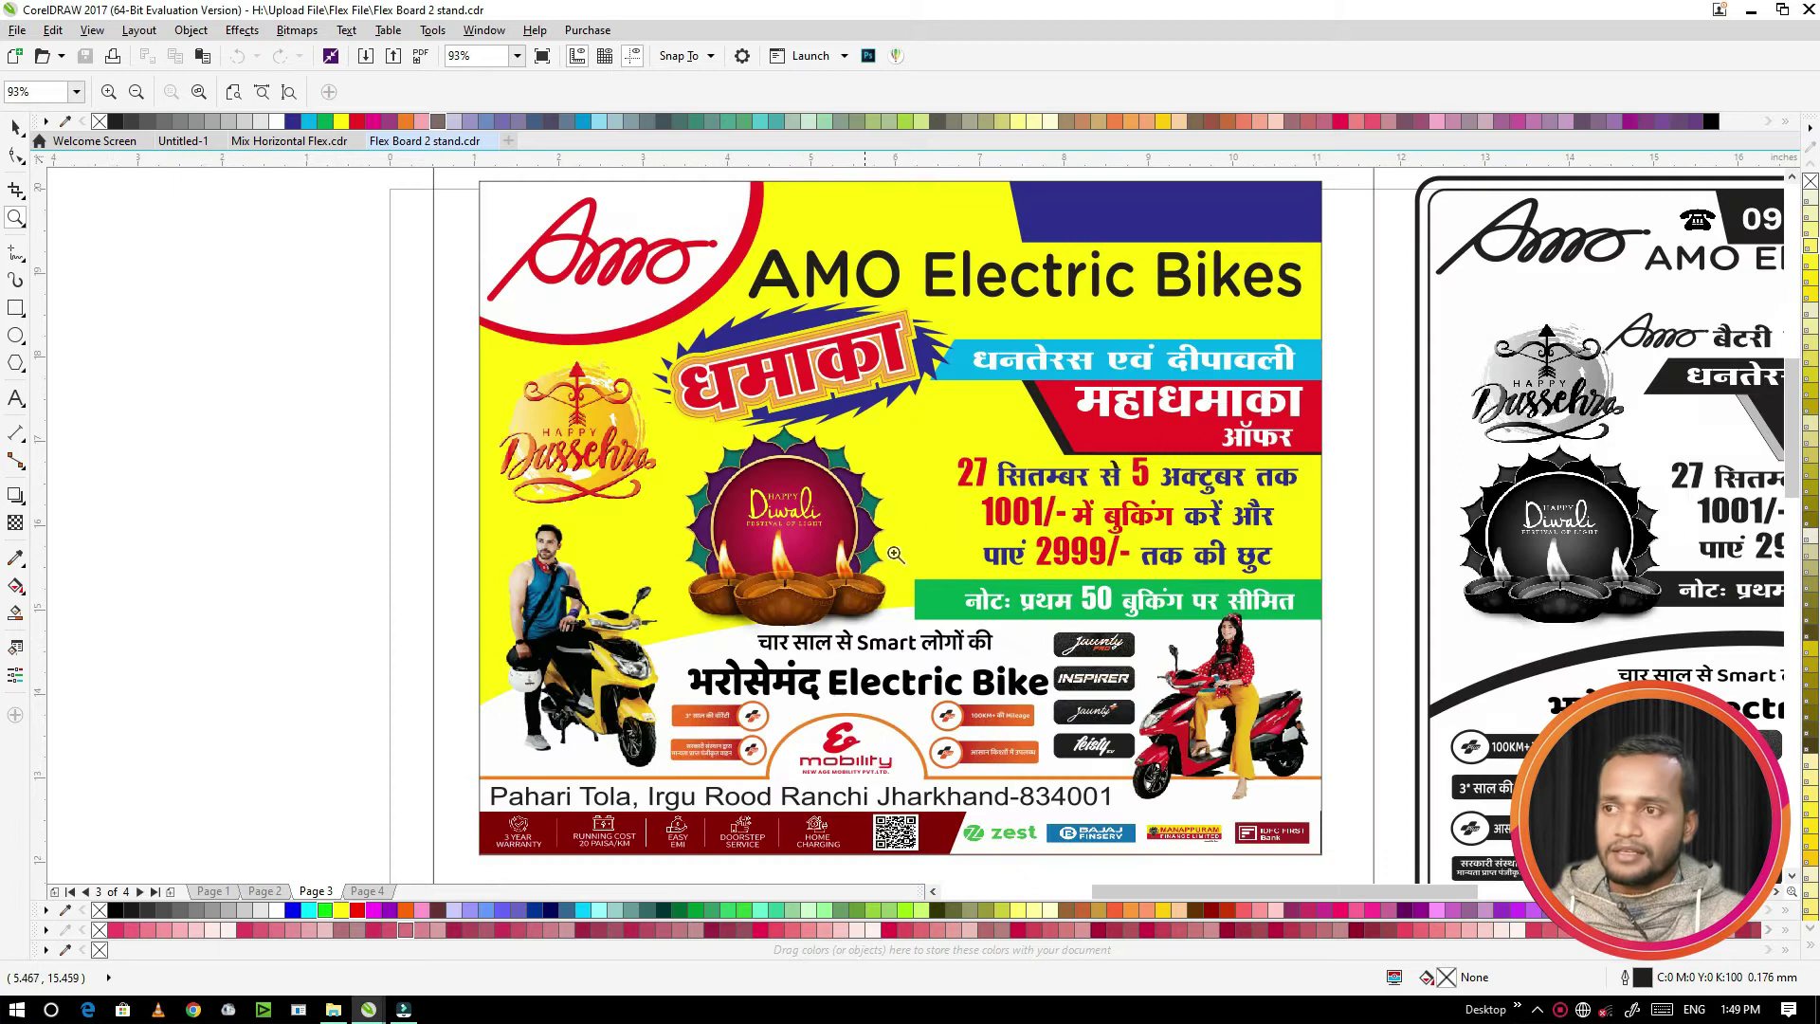
{"action": "left_click", "coordinate": [1167, 509]}
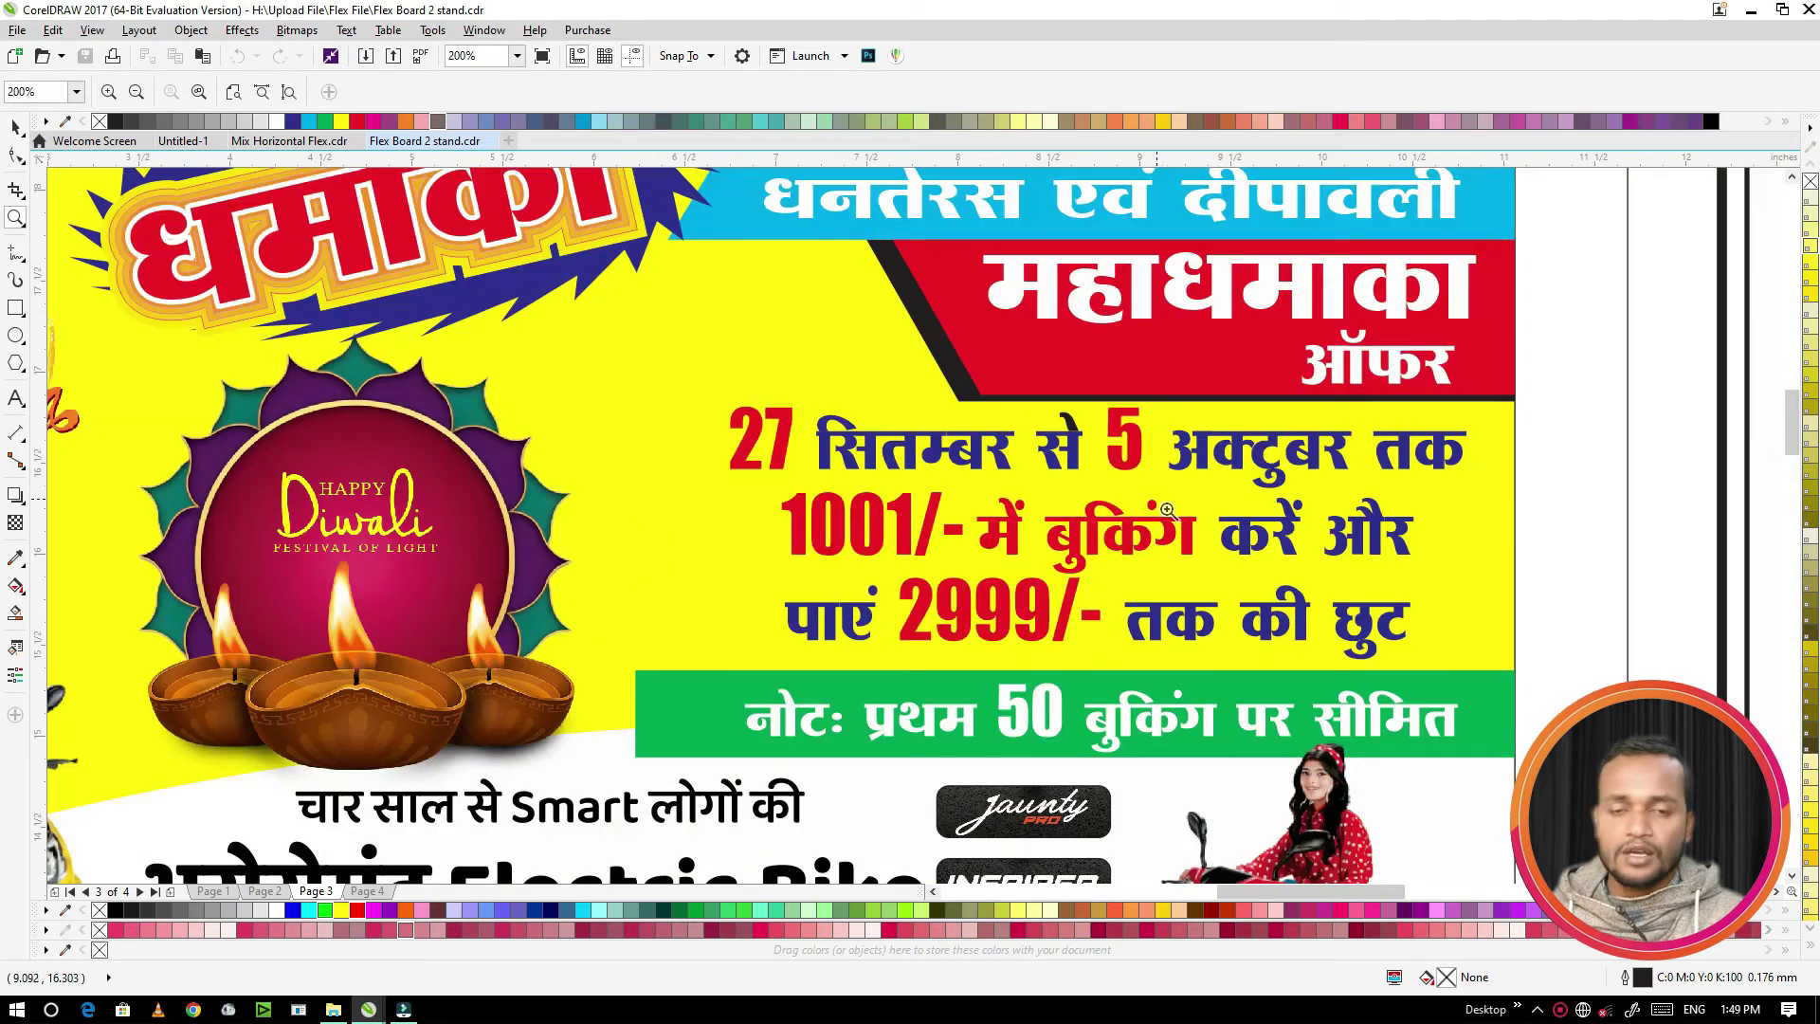
Step: Review the whole AMO Electric Bikes page and go to page 4 to view its parlour, sweets and jewellers banners
{"action": "scroll", "coordinate": [873, 518], "scroll_direction": "down", "scroll_amount": 2}
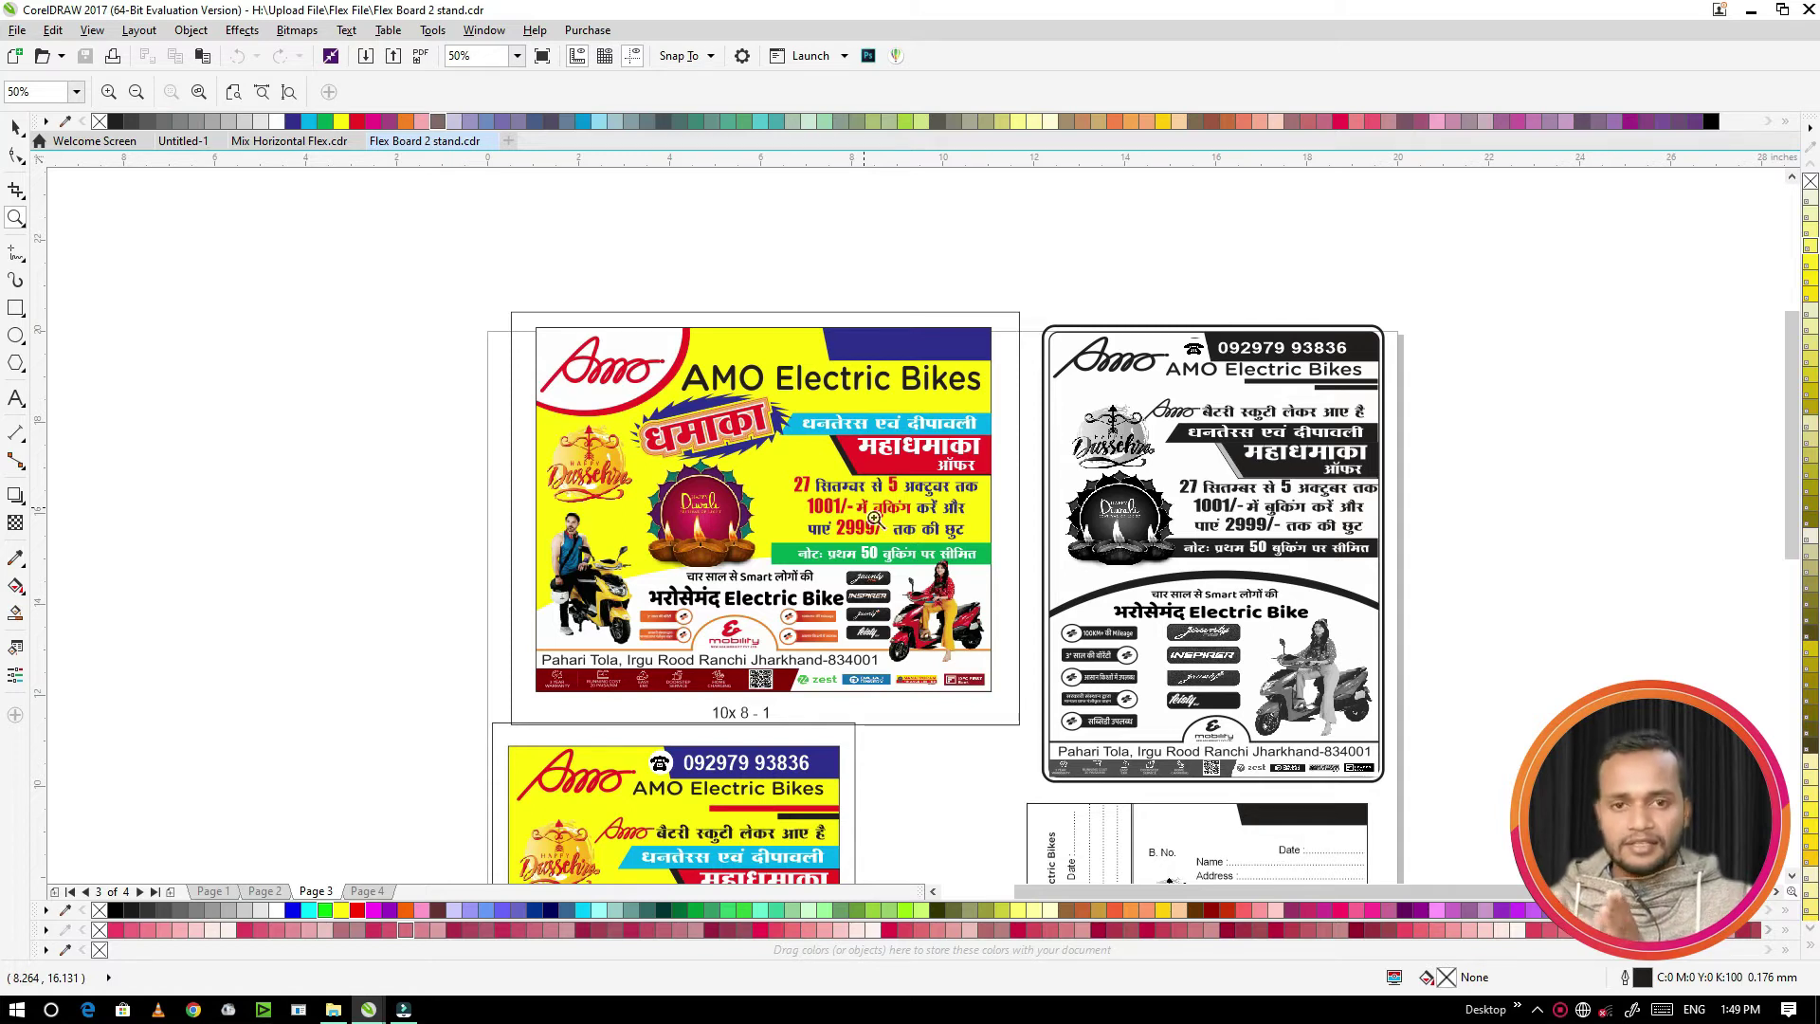
{"action": "scroll", "coordinate": [876, 384], "scroll_direction": "down", "scroll_amount": 4}
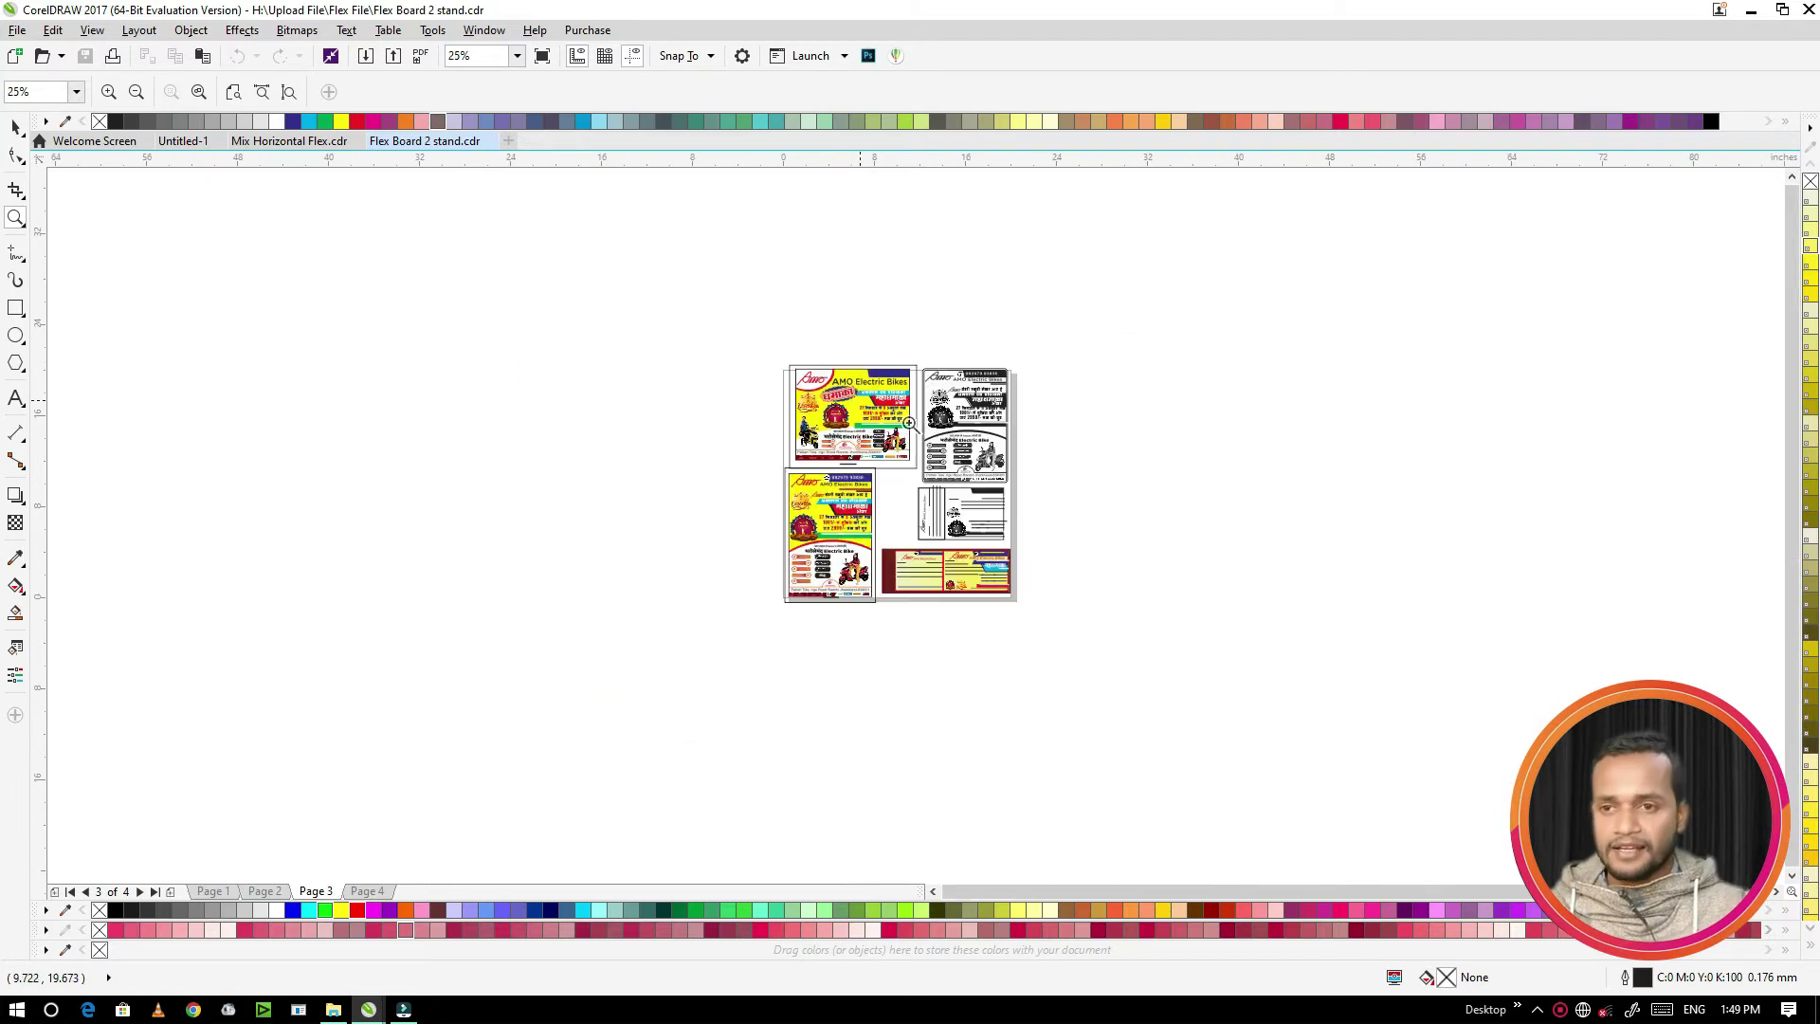
{"action": "scroll", "coordinate": [881, 591], "scroll_direction": "up", "scroll_amount": 2}
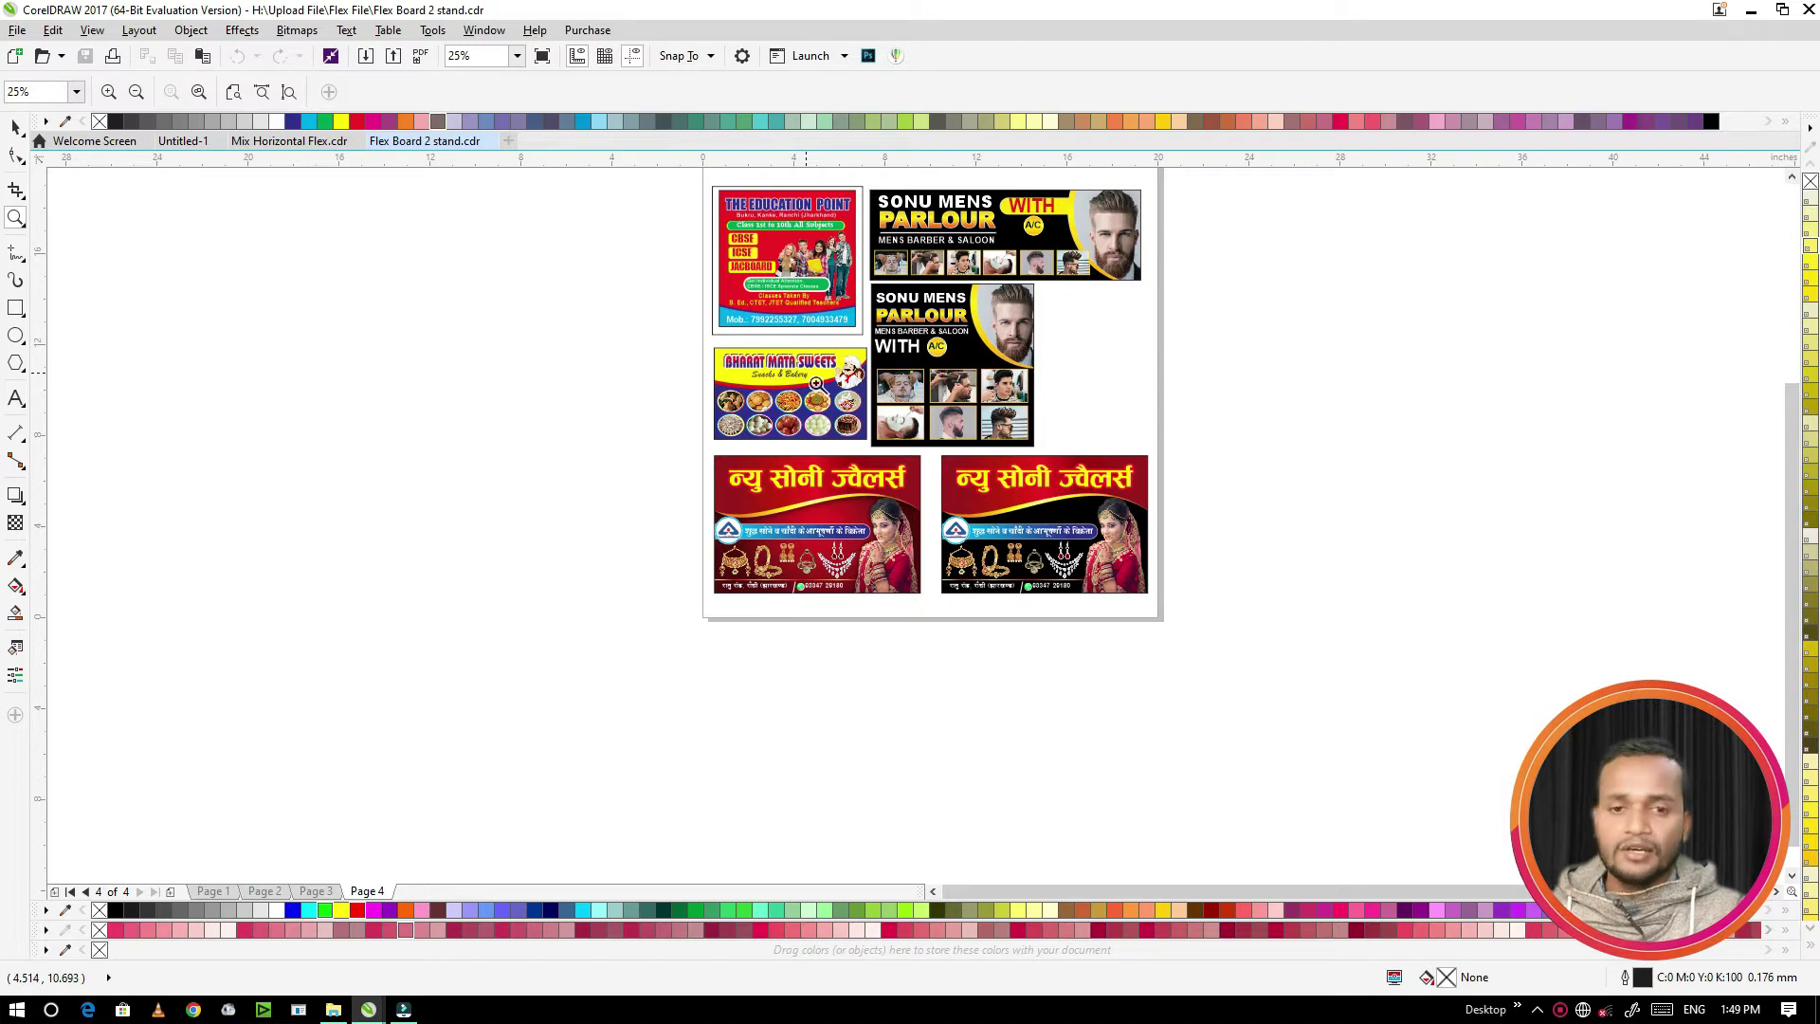
Step: Examine the wide Sonu Mens Parlour banner on page 4 up close, including its haircut photos and lettering
{"action": "scroll", "coordinate": [787, 450], "scroll_direction": "down", "scroll_amount": 1}
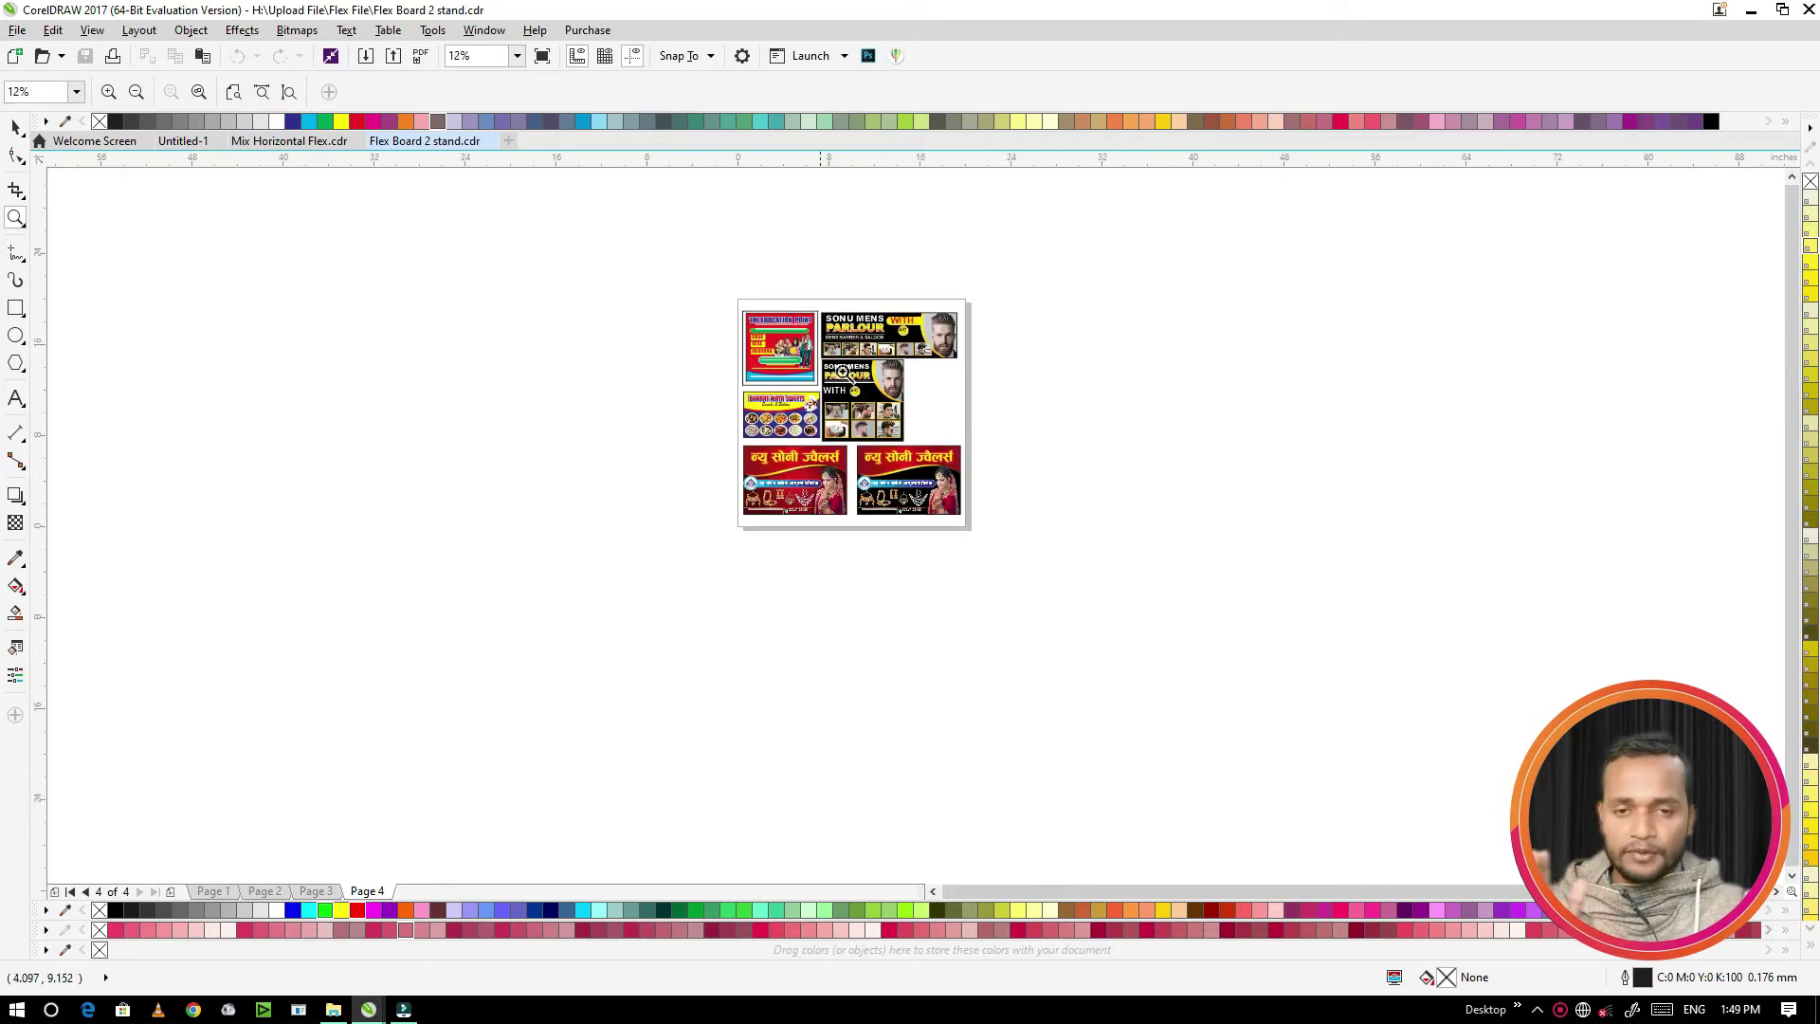
{"action": "scroll", "coordinate": [851, 333], "scroll_direction": "up", "scroll_amount": 1}
{"action": "left_click_drag", "start_coordinate": [797, 288], "coordinate": [1085, 405]}
{"action": "scroll", "coordinate": [1088, 365], "scroll_direction": "down", "scroll_amount": 1}
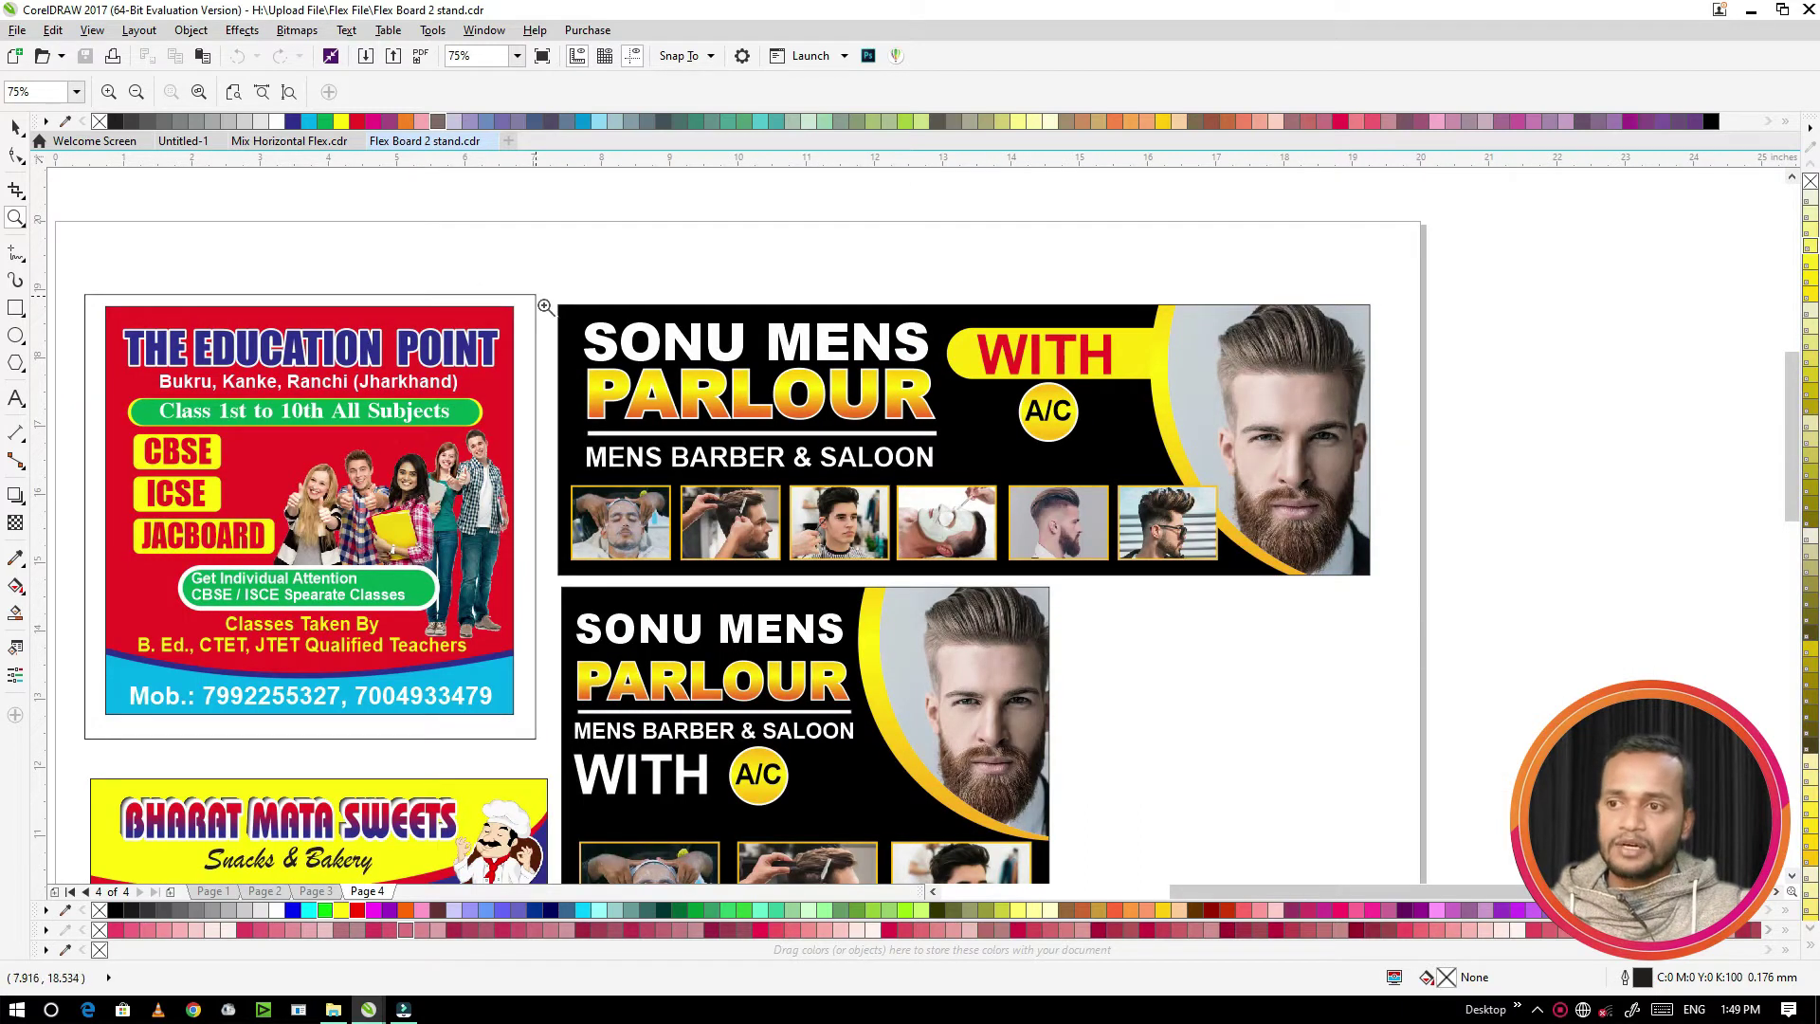
{"action": "left_click_drag", "start_coordinate": [546, 292], "coordinate": [1370, 596]}
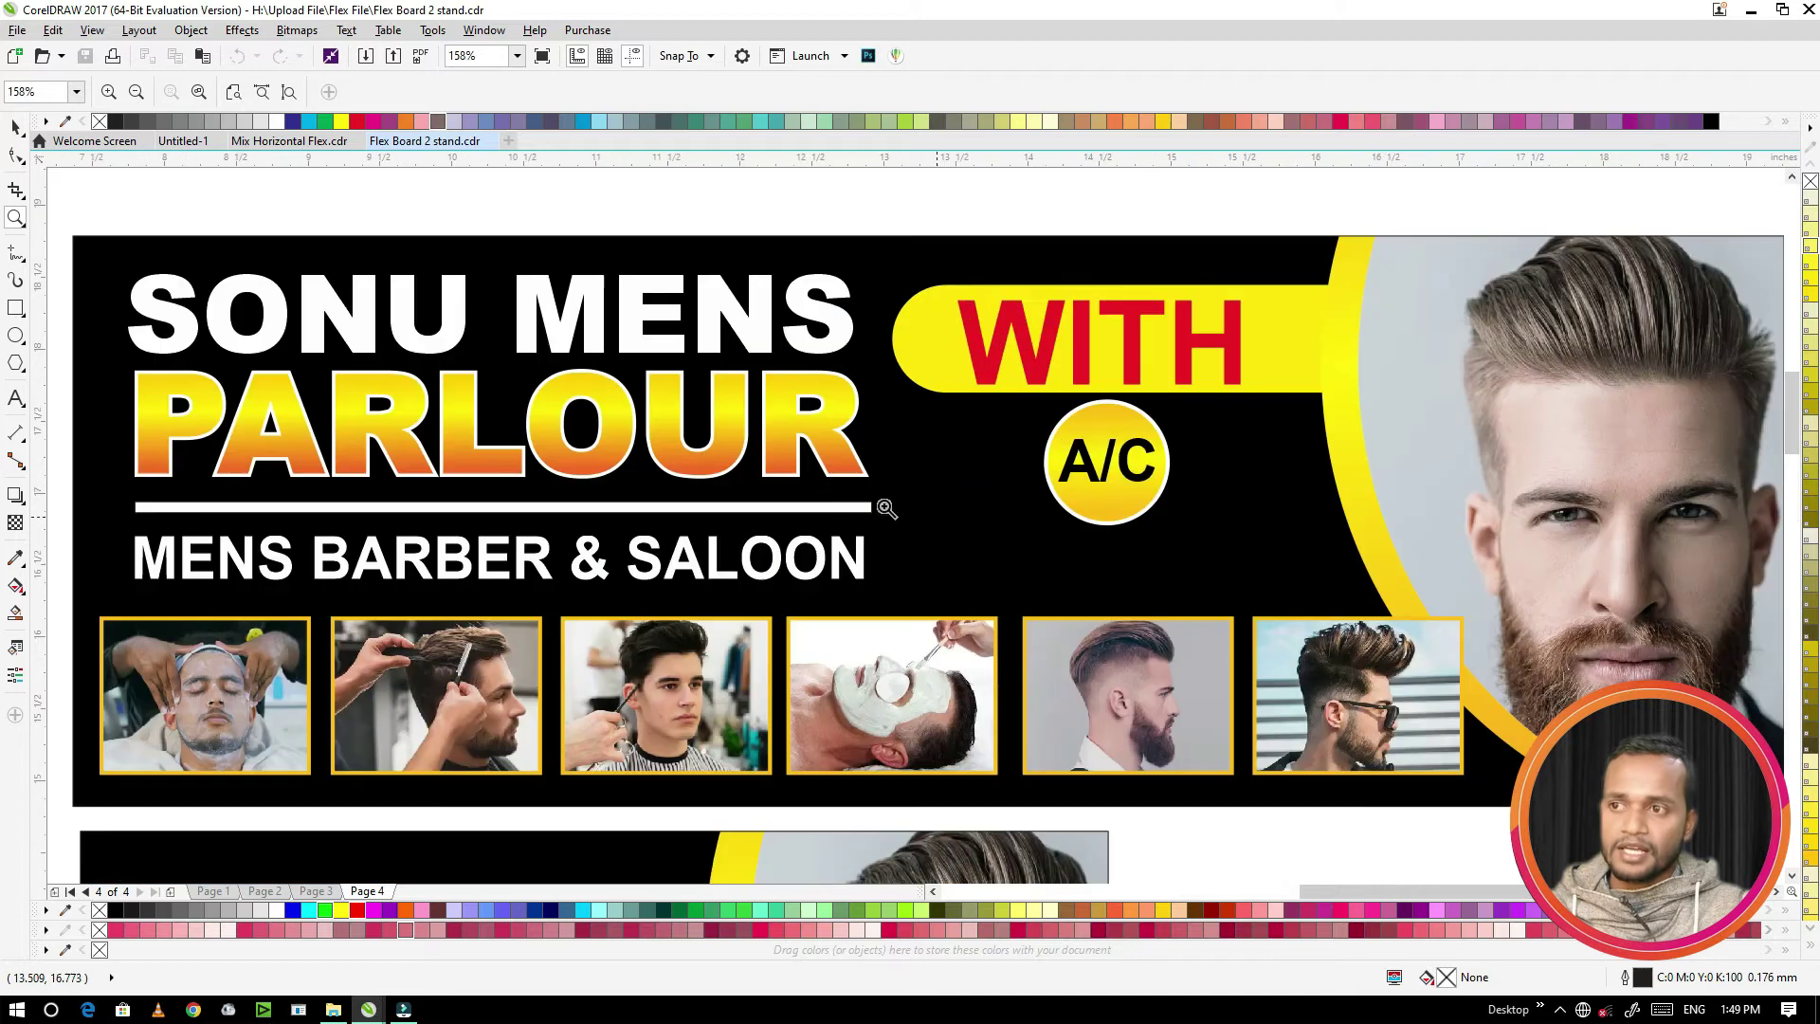
{"action": "scroll", "coordinate": [918, 471], "scroll_direction": "down", "scroll_amount": 1}
{"action": "scroll", "coordinate": [887, 453], "scroll_direction": "down", "scroll_amount": 1}
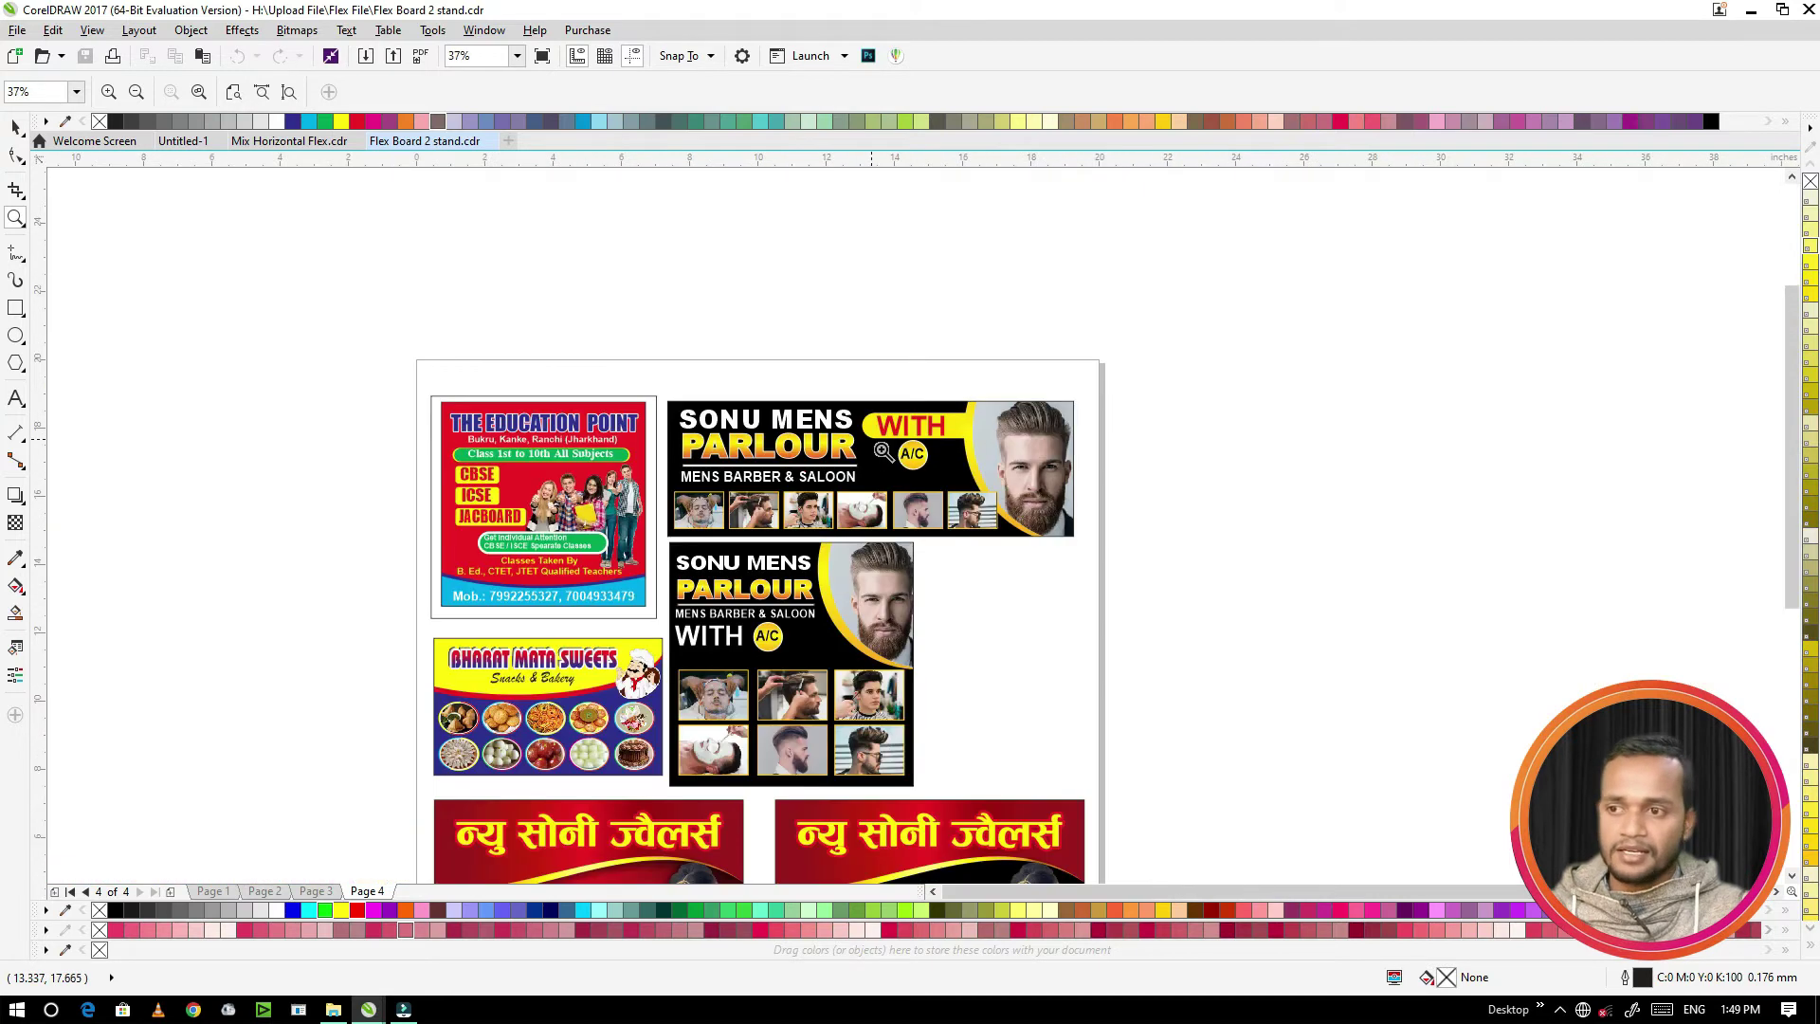
{"action": "scroll", "coordinate": [789, 461], "scroll_direction": "up", "scroll_amount": 1}
{"action": "scroll", "coordinate": [790, 462], "scroll_direction": "up", "scroll_amount": 1}
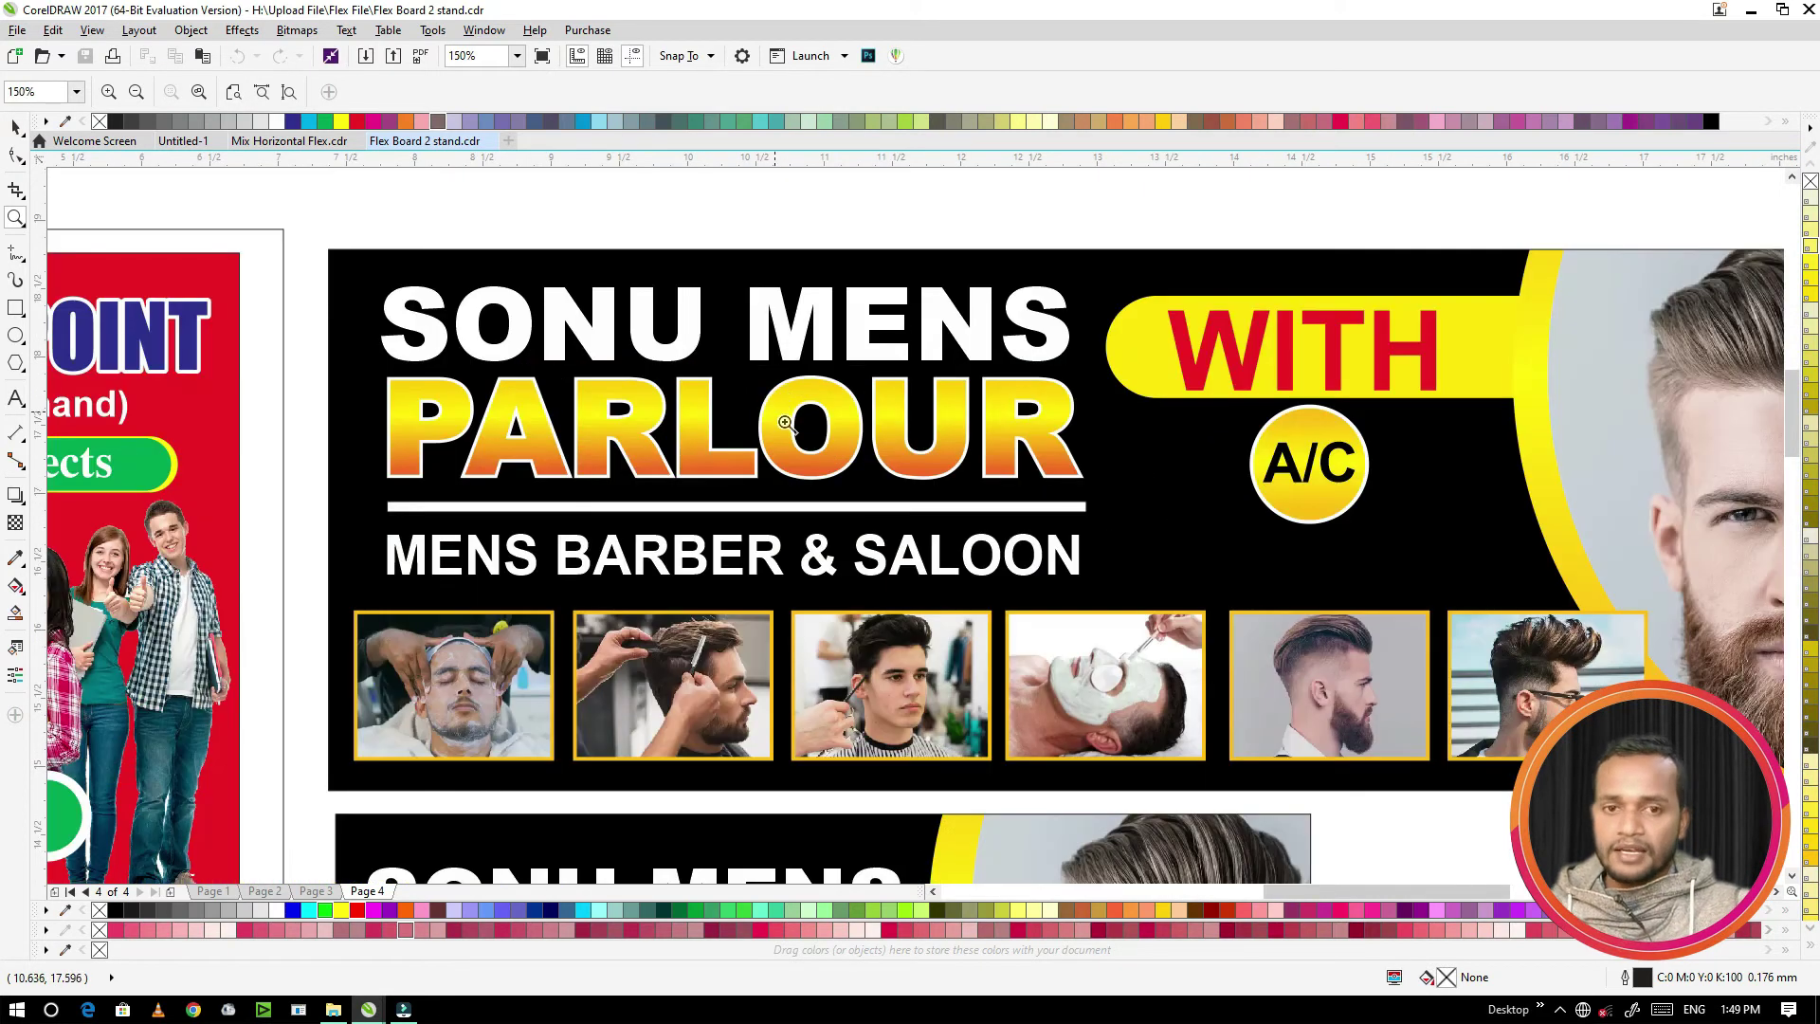
{"action": "scroll", "coordinate": [955, 418], "scroll_direction": "down", "scroll_amount": 1}
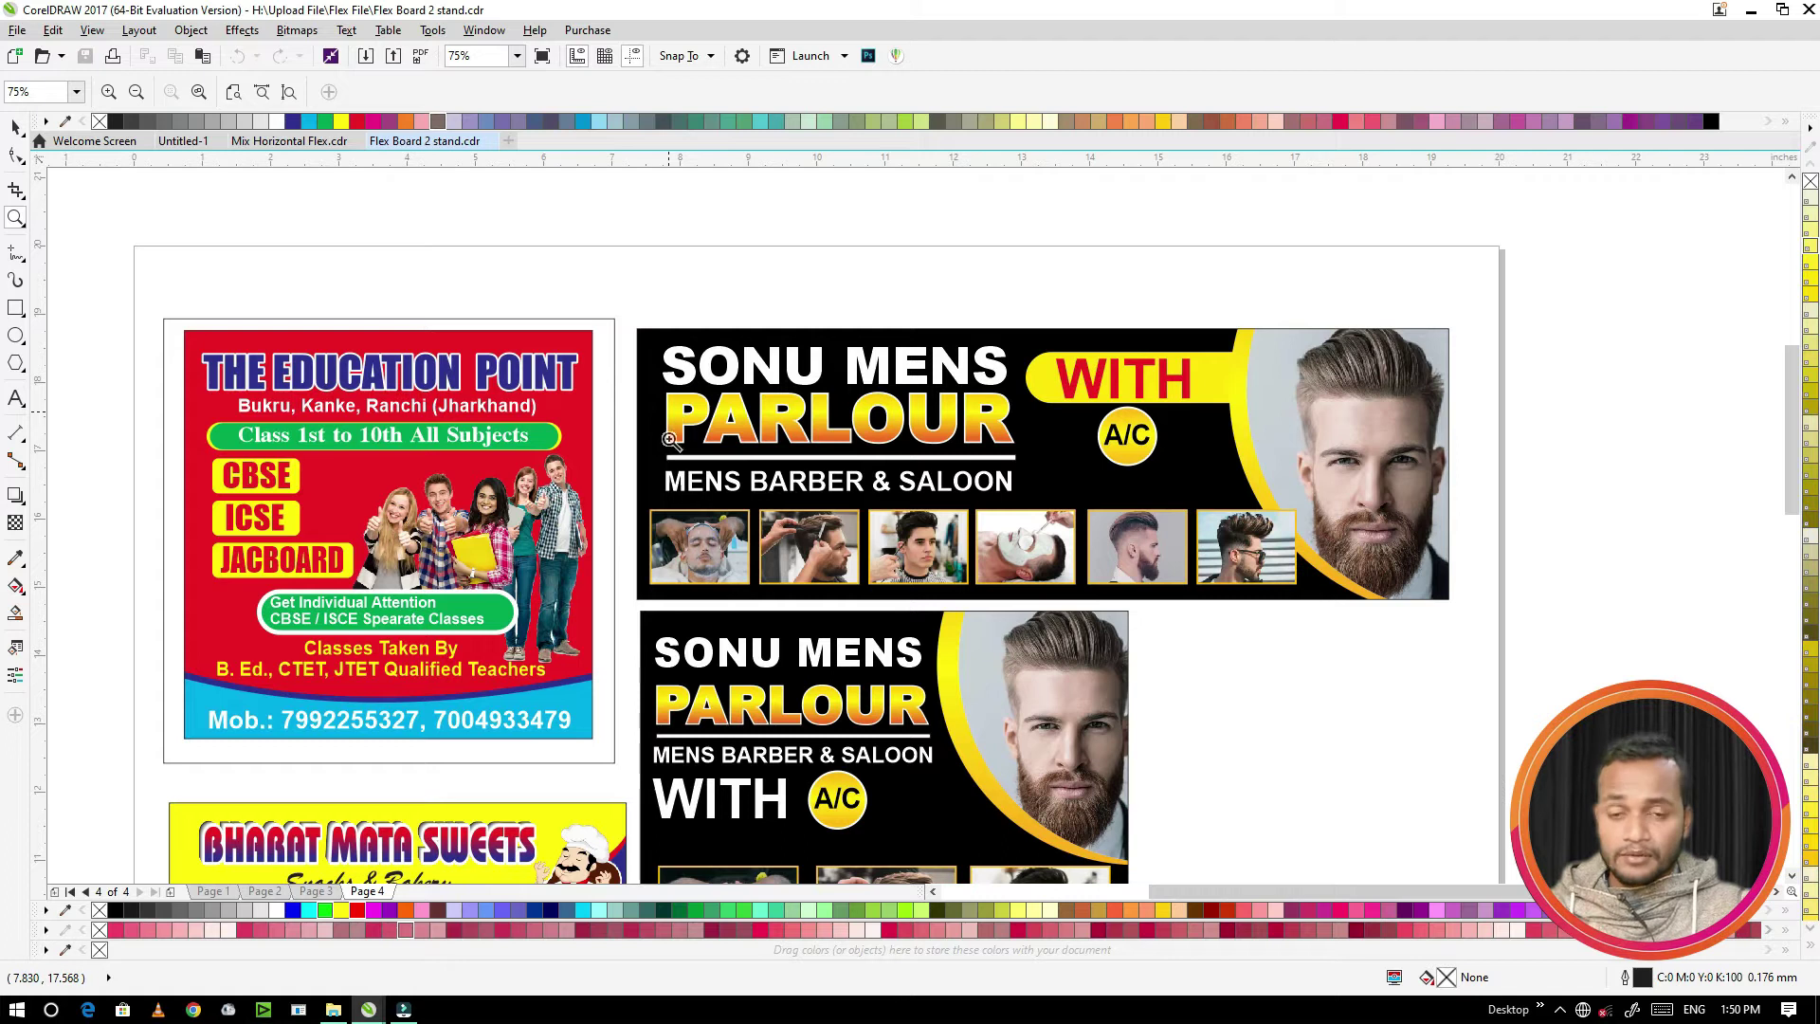
Step: Inspect The Education Point coaching banner on page 4 up close, then return to the whole page
{"action": "scroll", "coordinate": [699, 432], "scroll_direction": "down", "scroll_amount": 1}
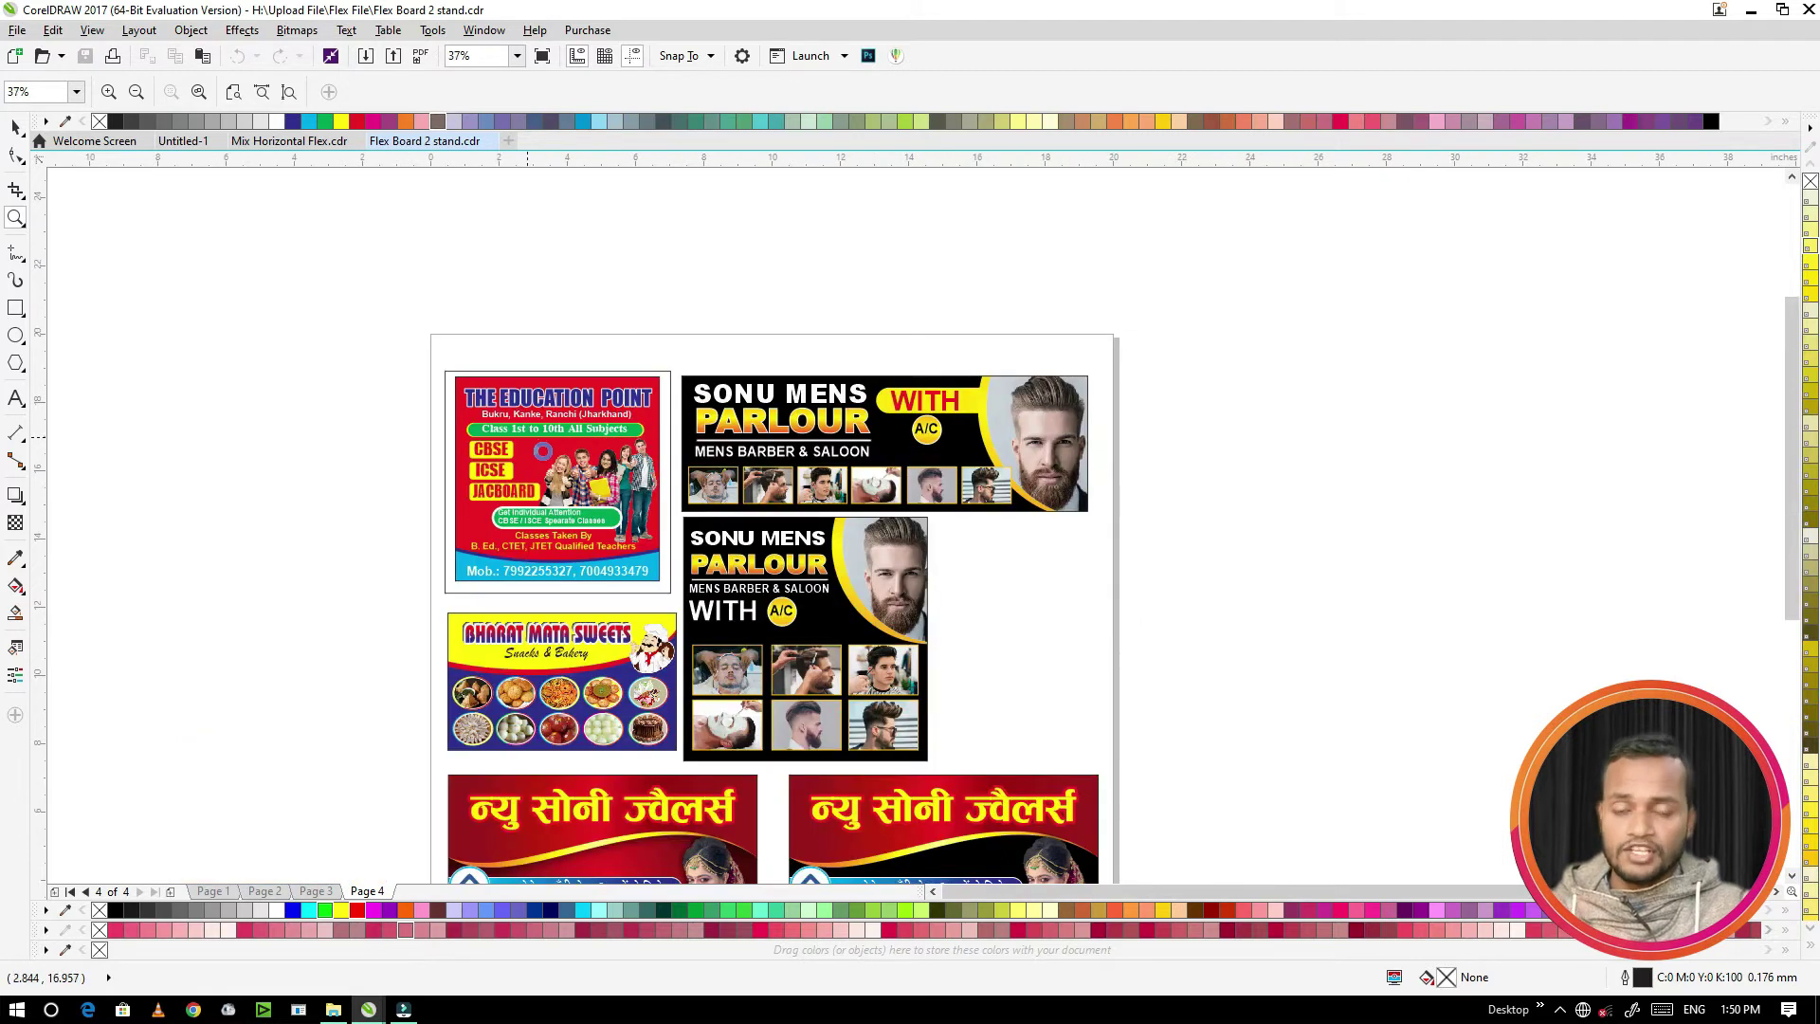
{"action": "scroll", "coordinate": [536, 446], "scroll_direction": "up", "scroll_amount": 1}
{"action": "left_click_drag", "start_coordinate": [667, 682], "coordinate": [796, 773]}
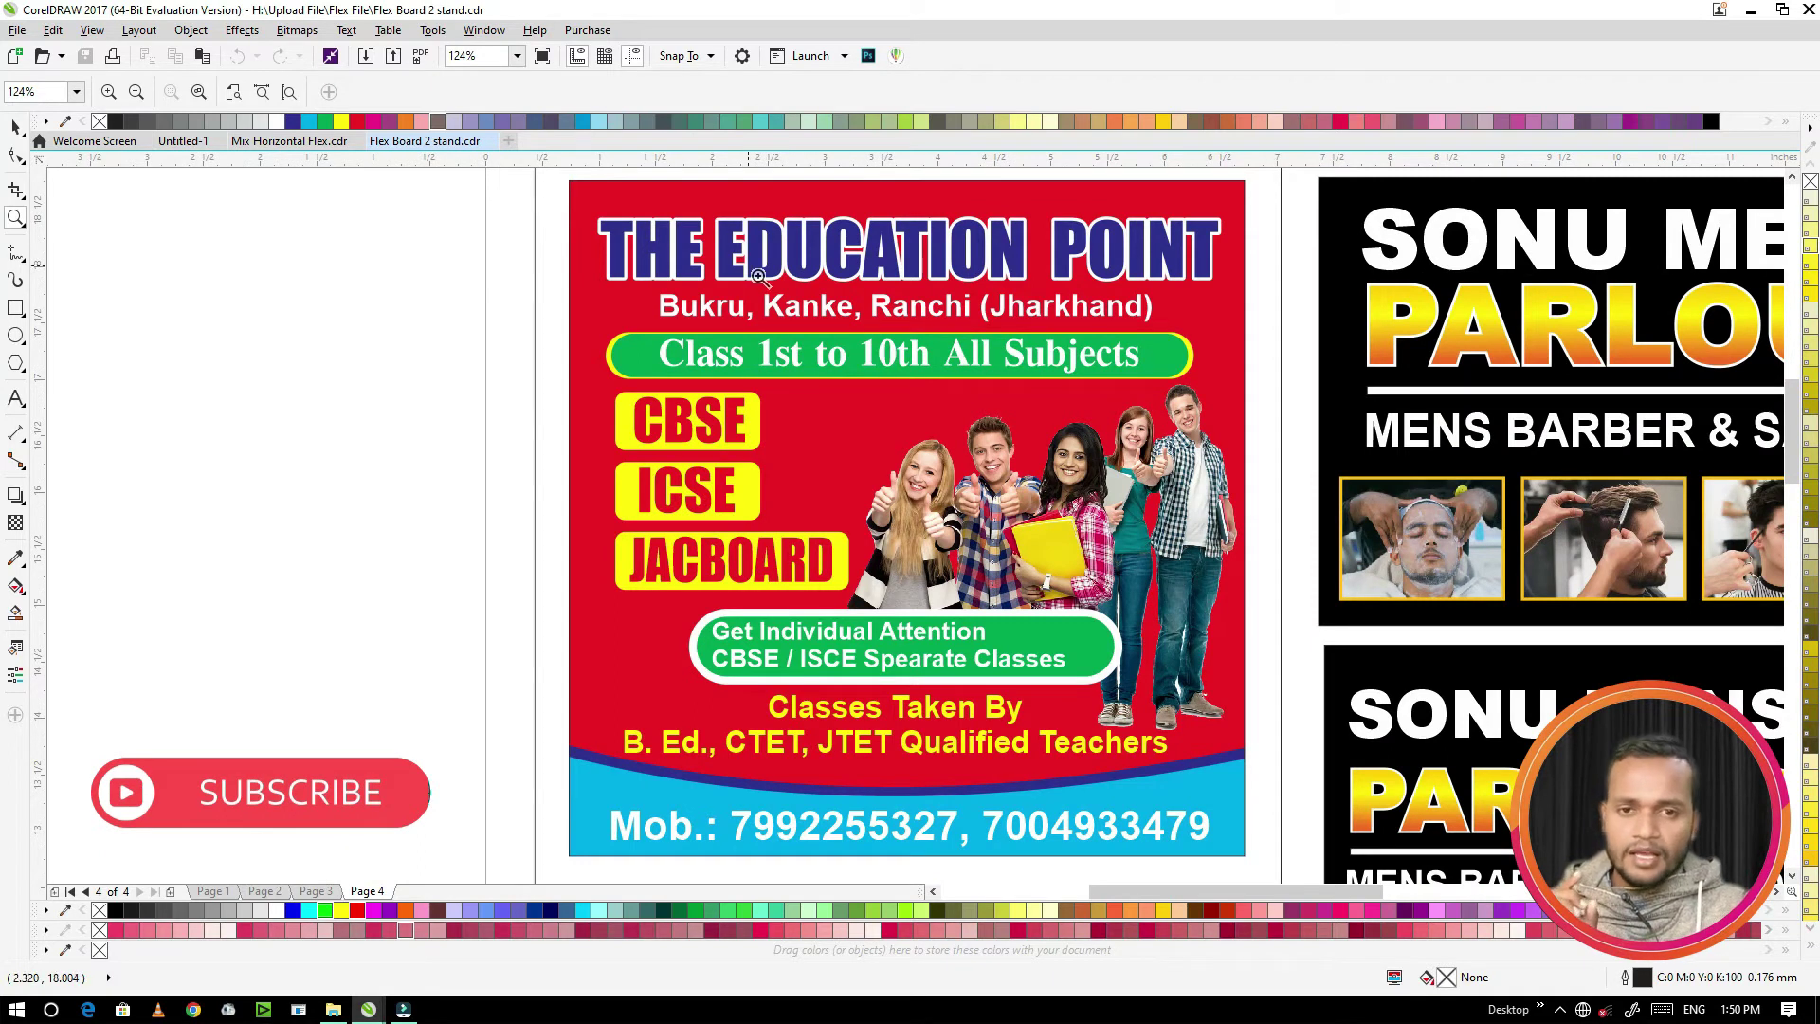
{"action": "right_click", "coordinate": [705, 406]}
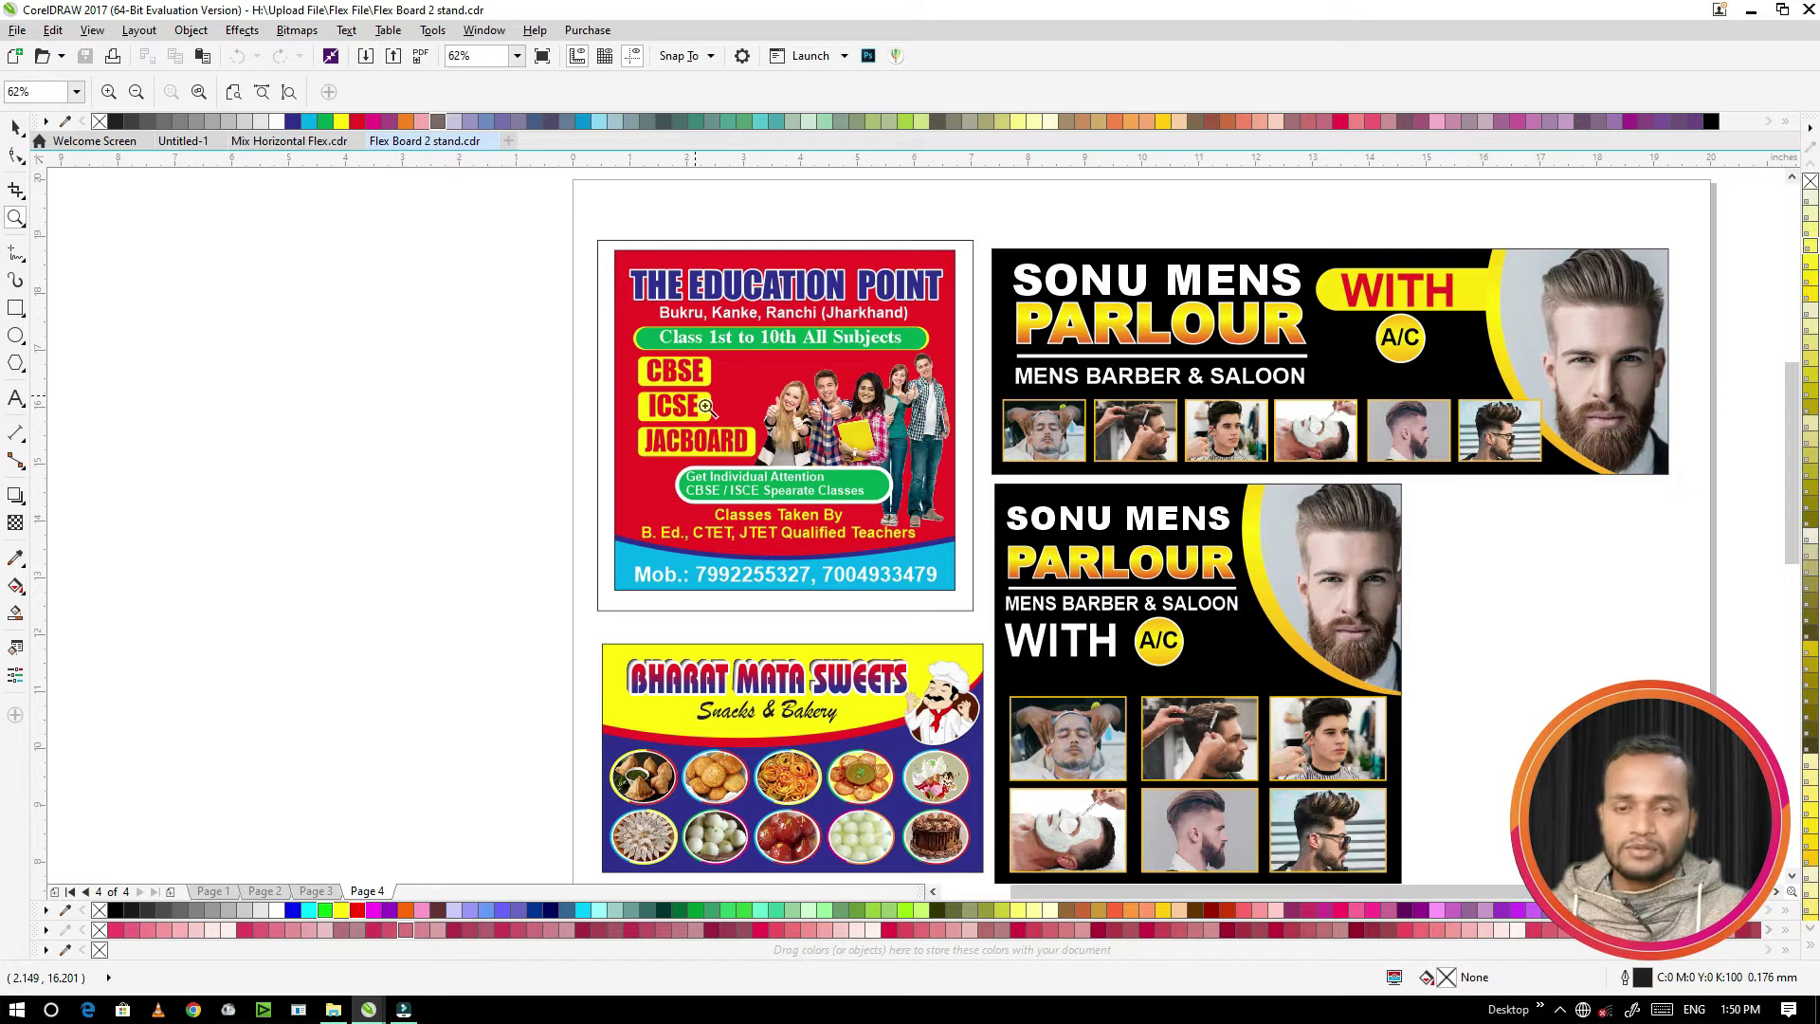
{"action": "right_click", "coordinate": [565, 398]}
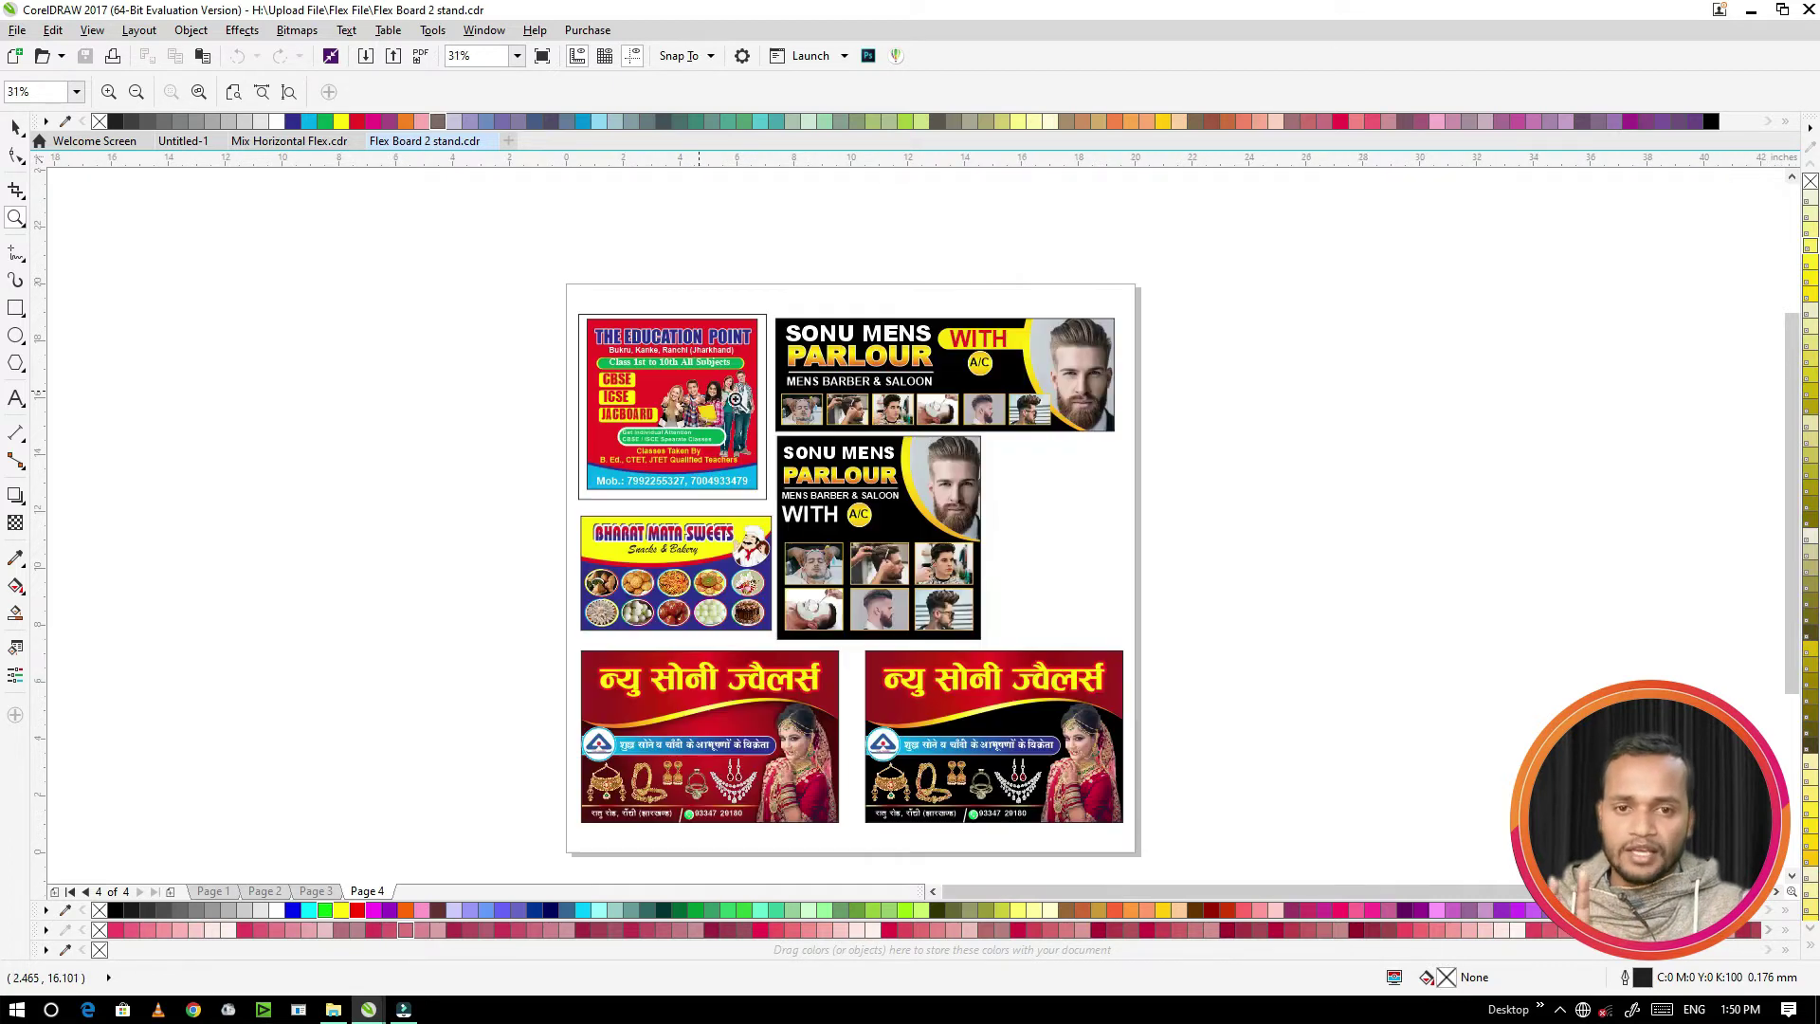
{"action": "right_click", "coordinate": [766, 415]}
Step: Examine the red and the black versions of the Hindi jewellers banner at the foot of page 4
{"action": "left_click", "coordinate": [814, 584]}
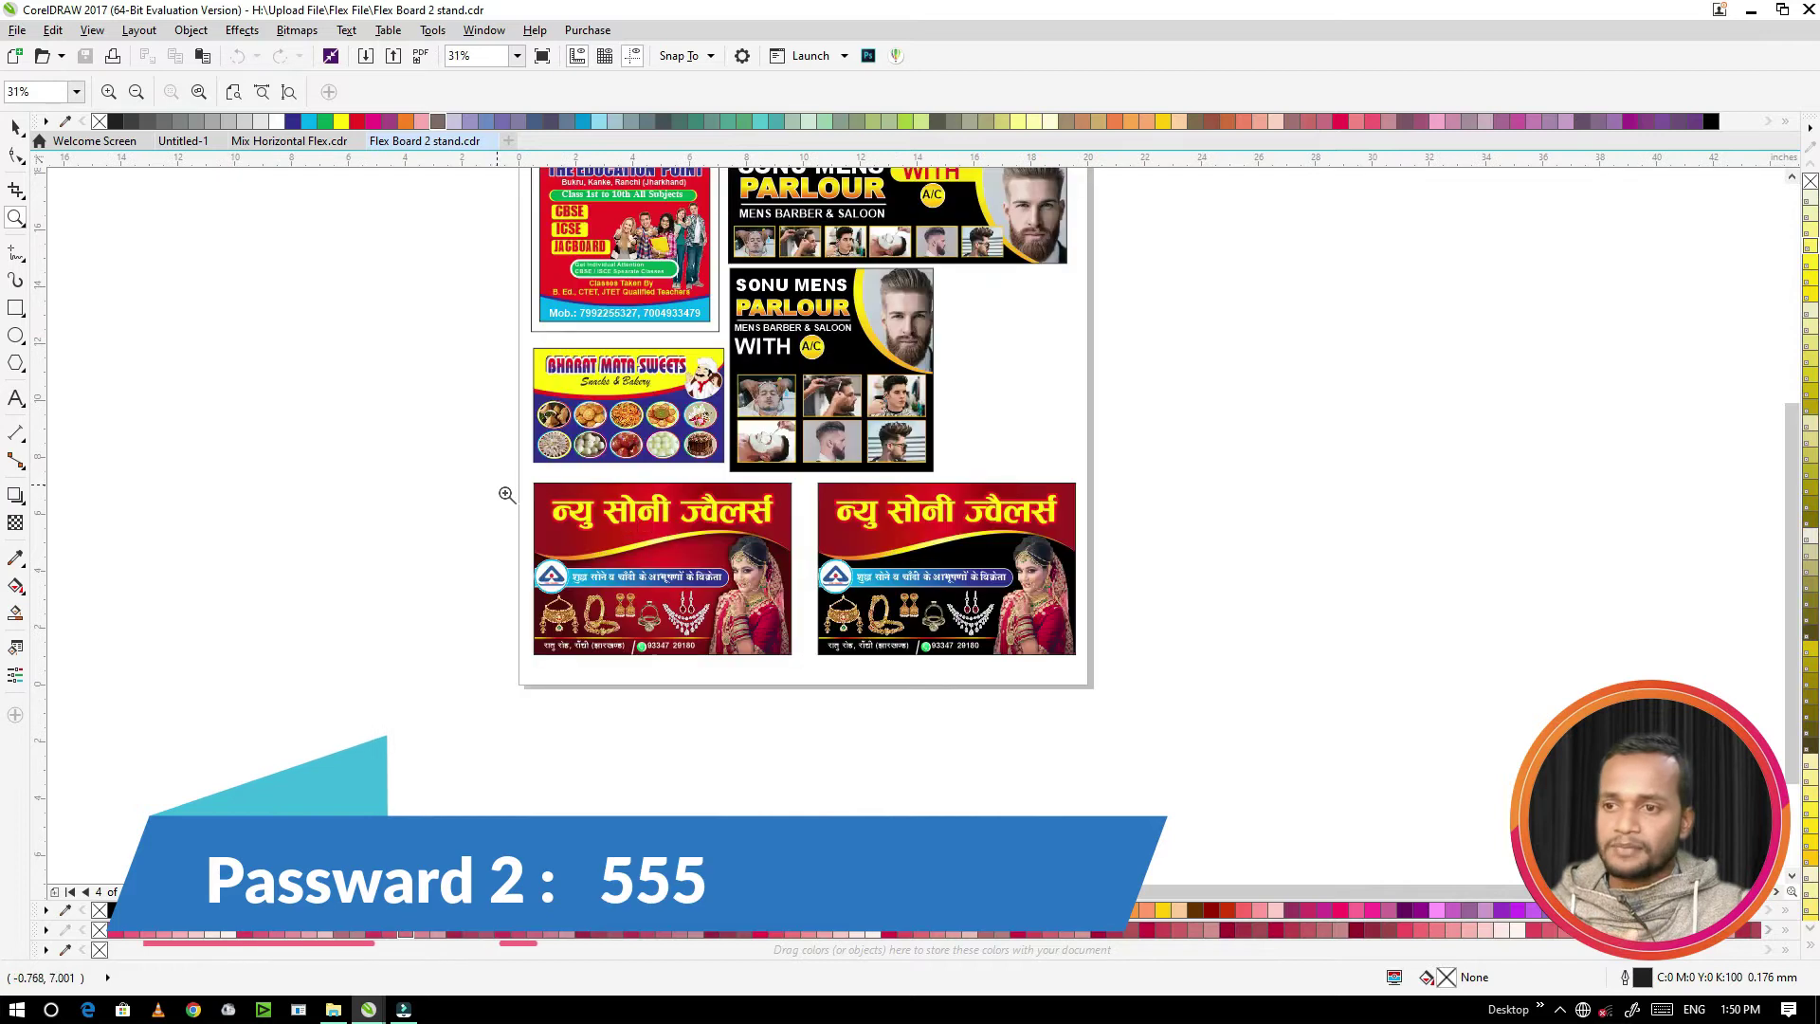
{"action": "left_click_drag", "start_coordinate": [824, 673], "coordinate": [825, 674]}
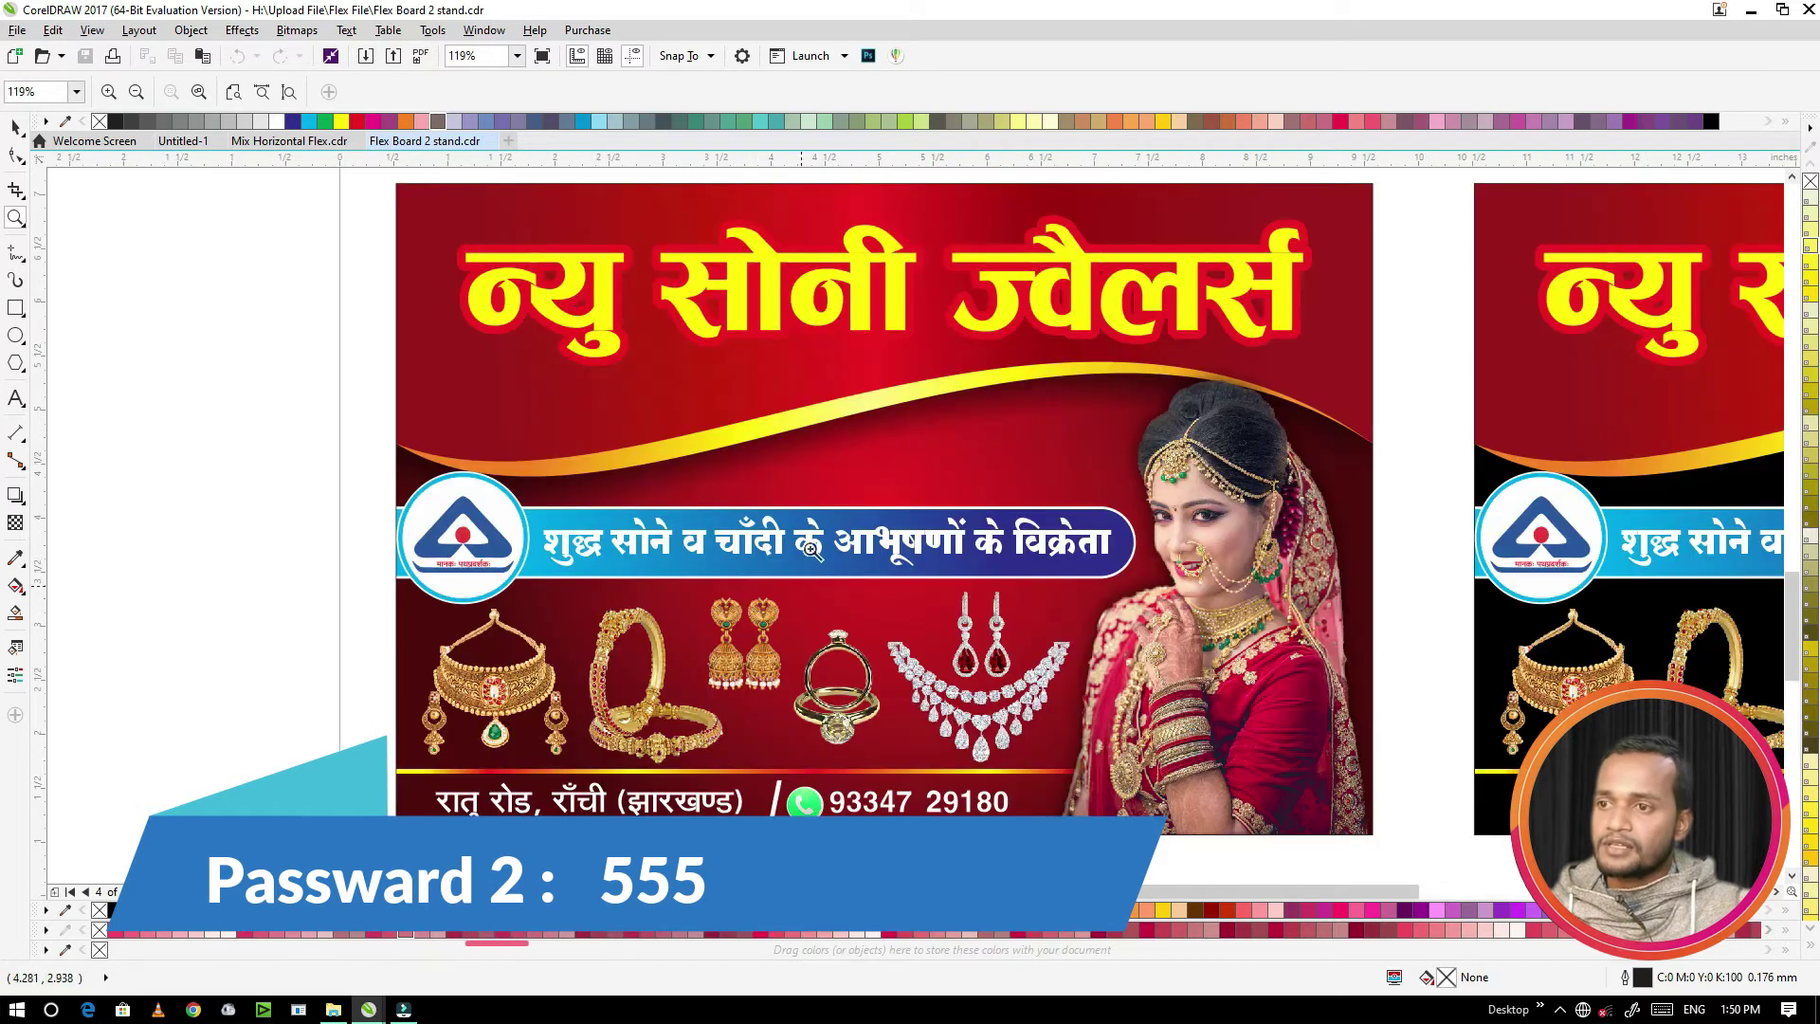
{"action": "right_click", "coordinate": [789, 537]}
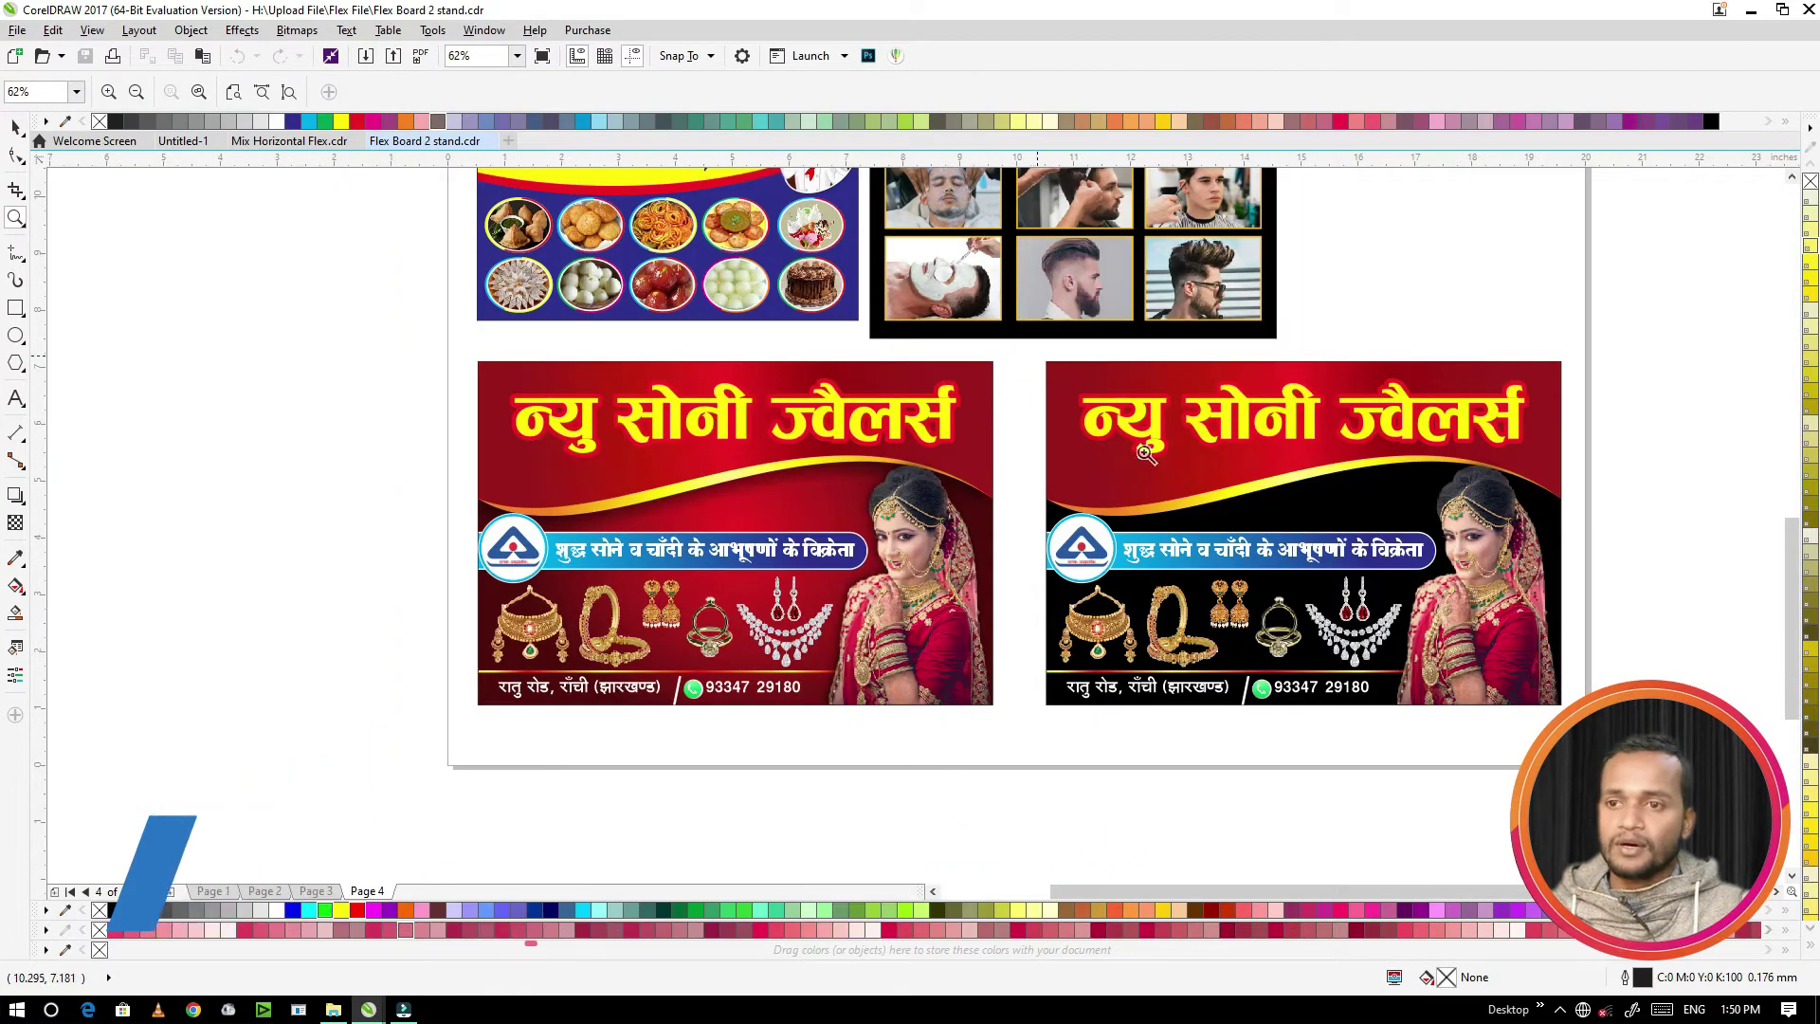
{"action": "left_click_drag", "start_coordinate": [1478, 682], "coordinate": [1479, 682]}
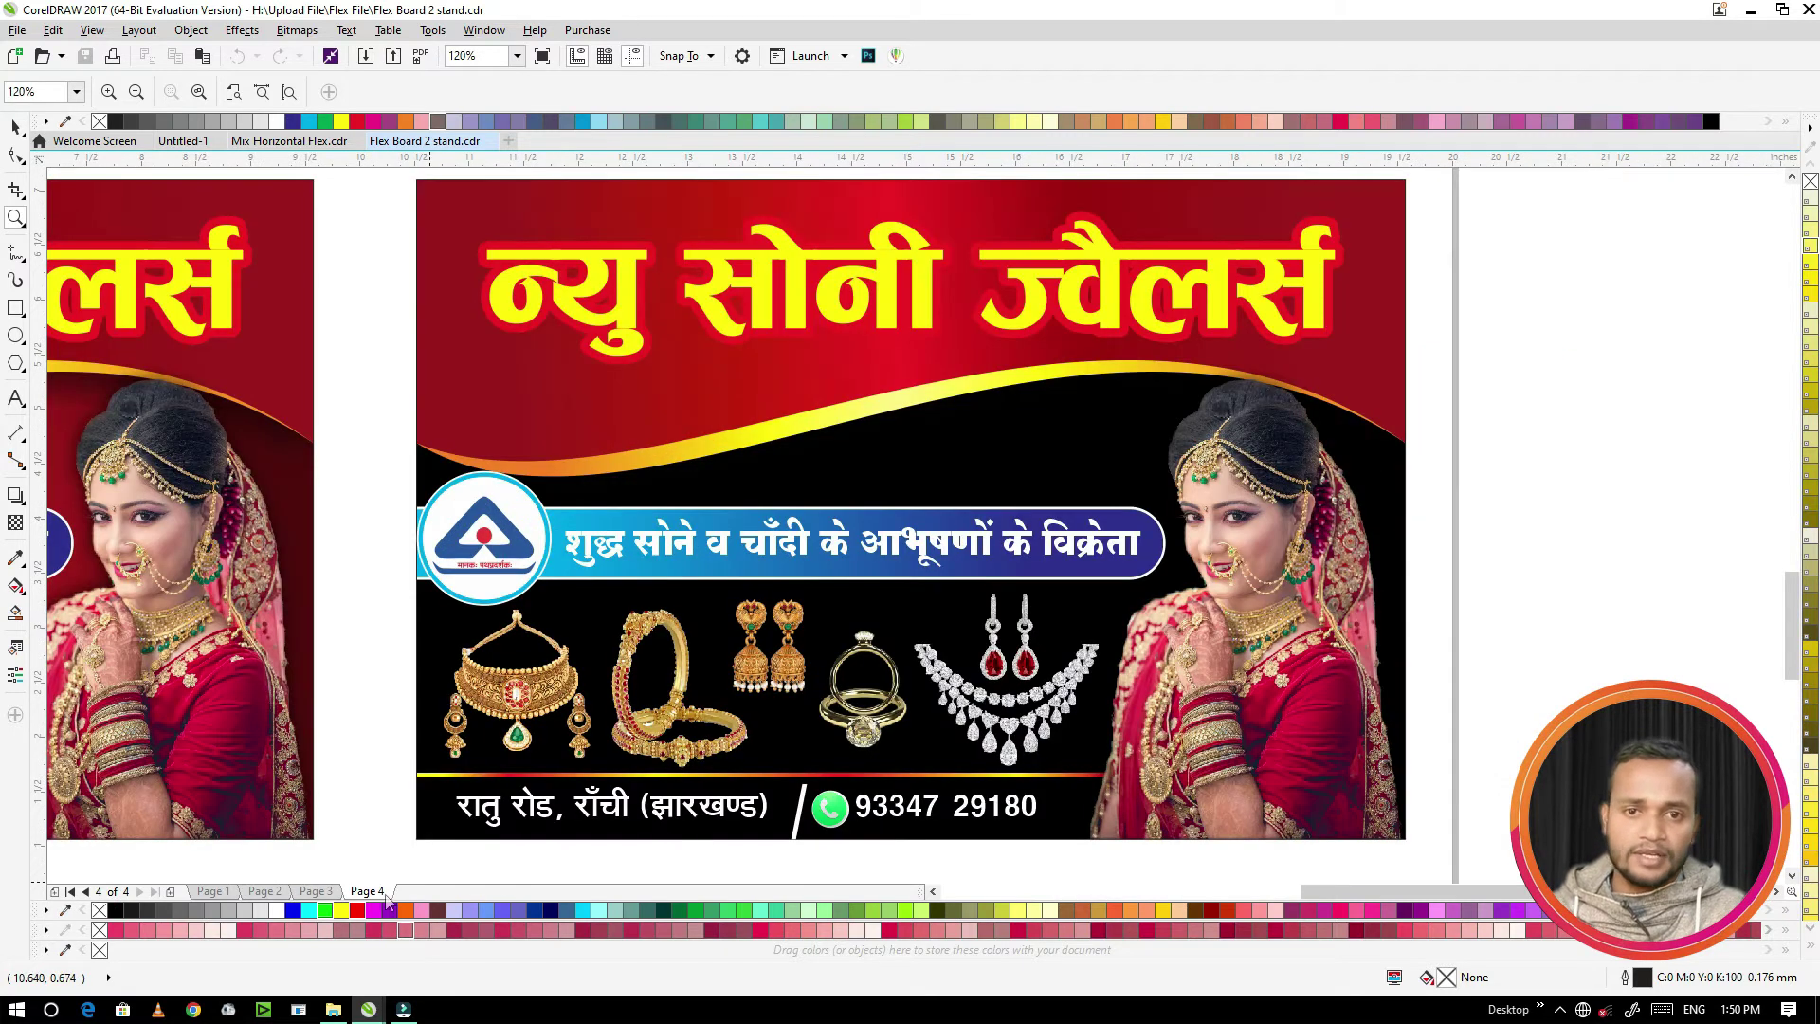
{"action": "right_click", "coordinate": [713, 735]}
{"action": "right_click", "coordinate": [716, 733]}
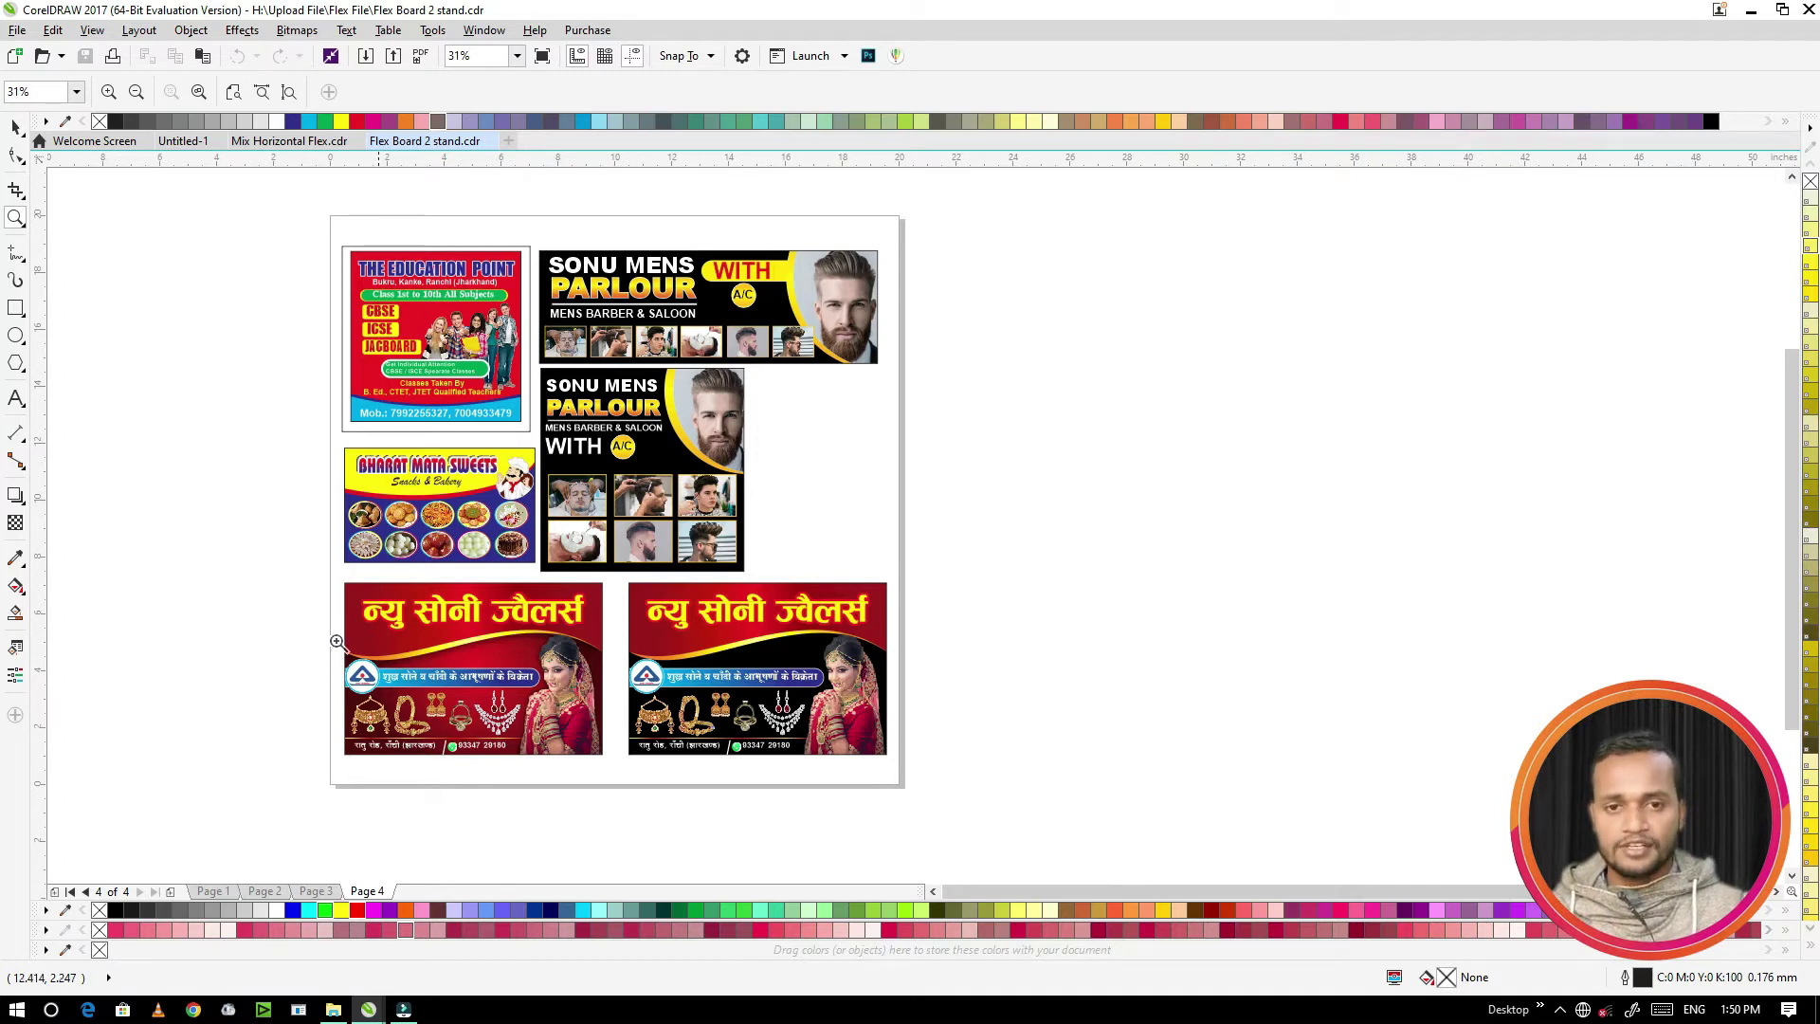
Step: Open the Gate Desing Flex Board file from the Flex File folder and view the Spice Fast Food designs on page 1
{"action": "left_click", "coordinate": [333, 1008]}
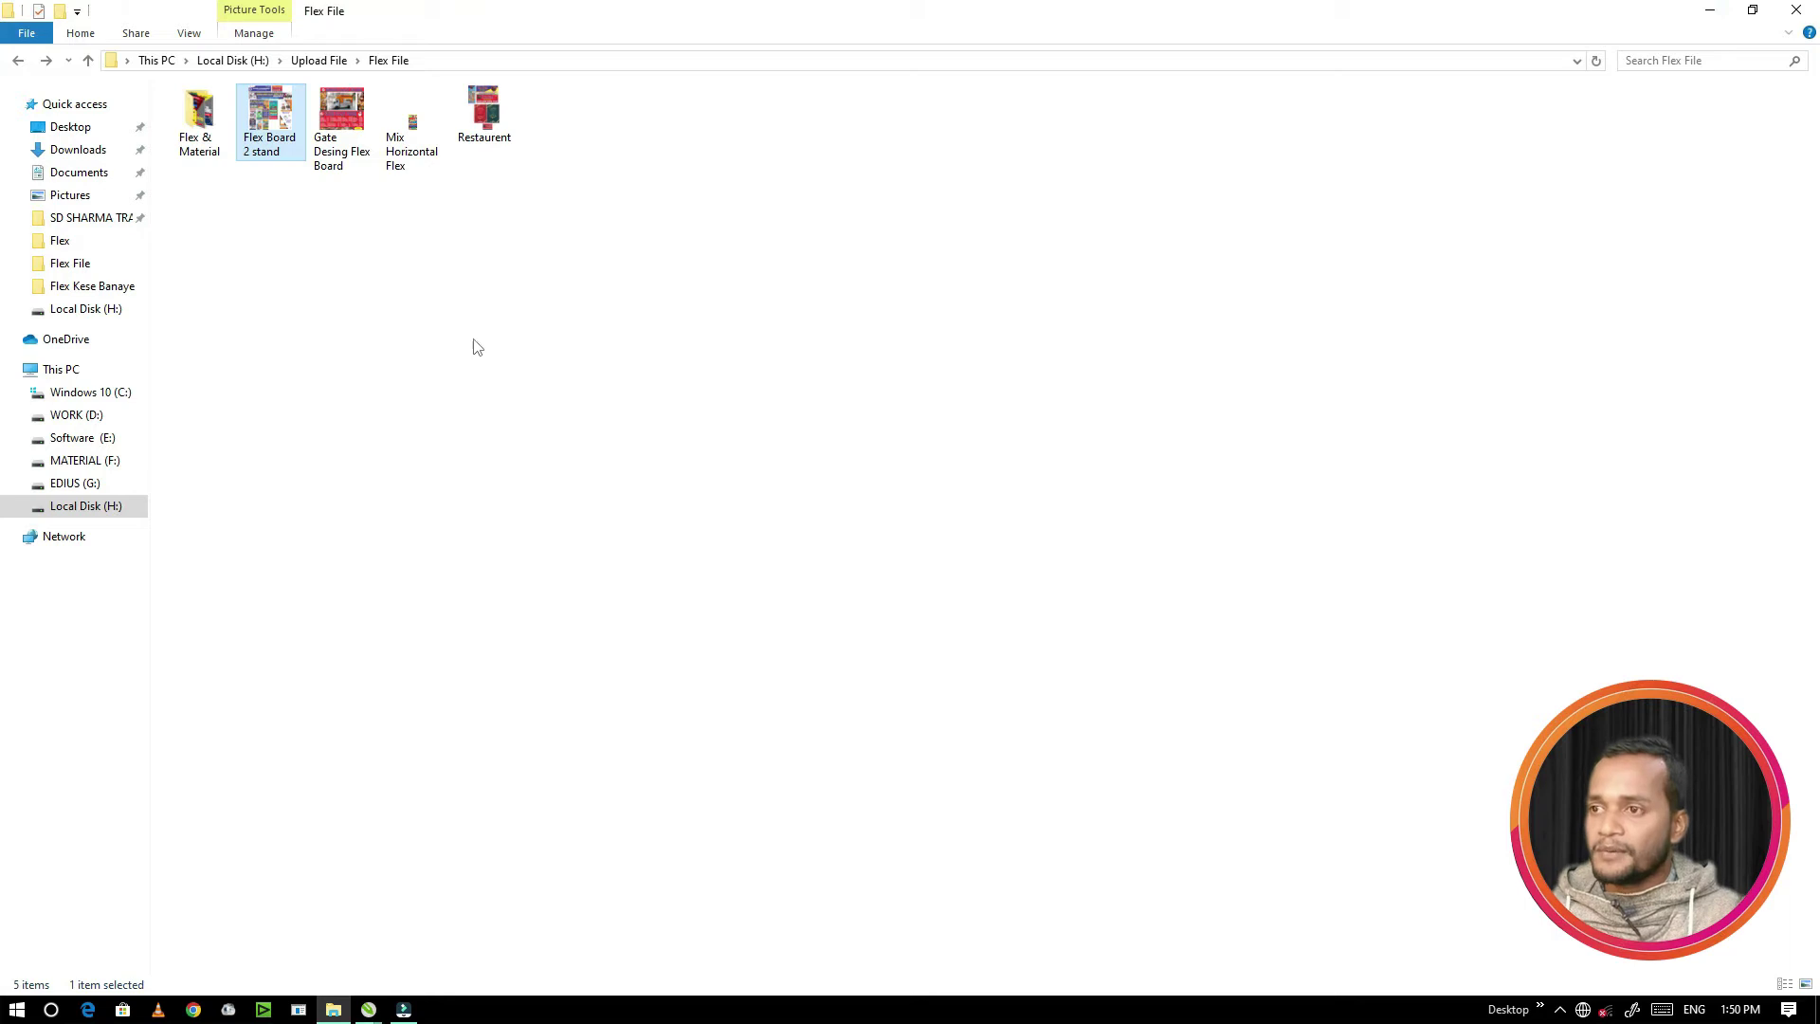
{"action": "left_click", "coordinate": [343, 127]}
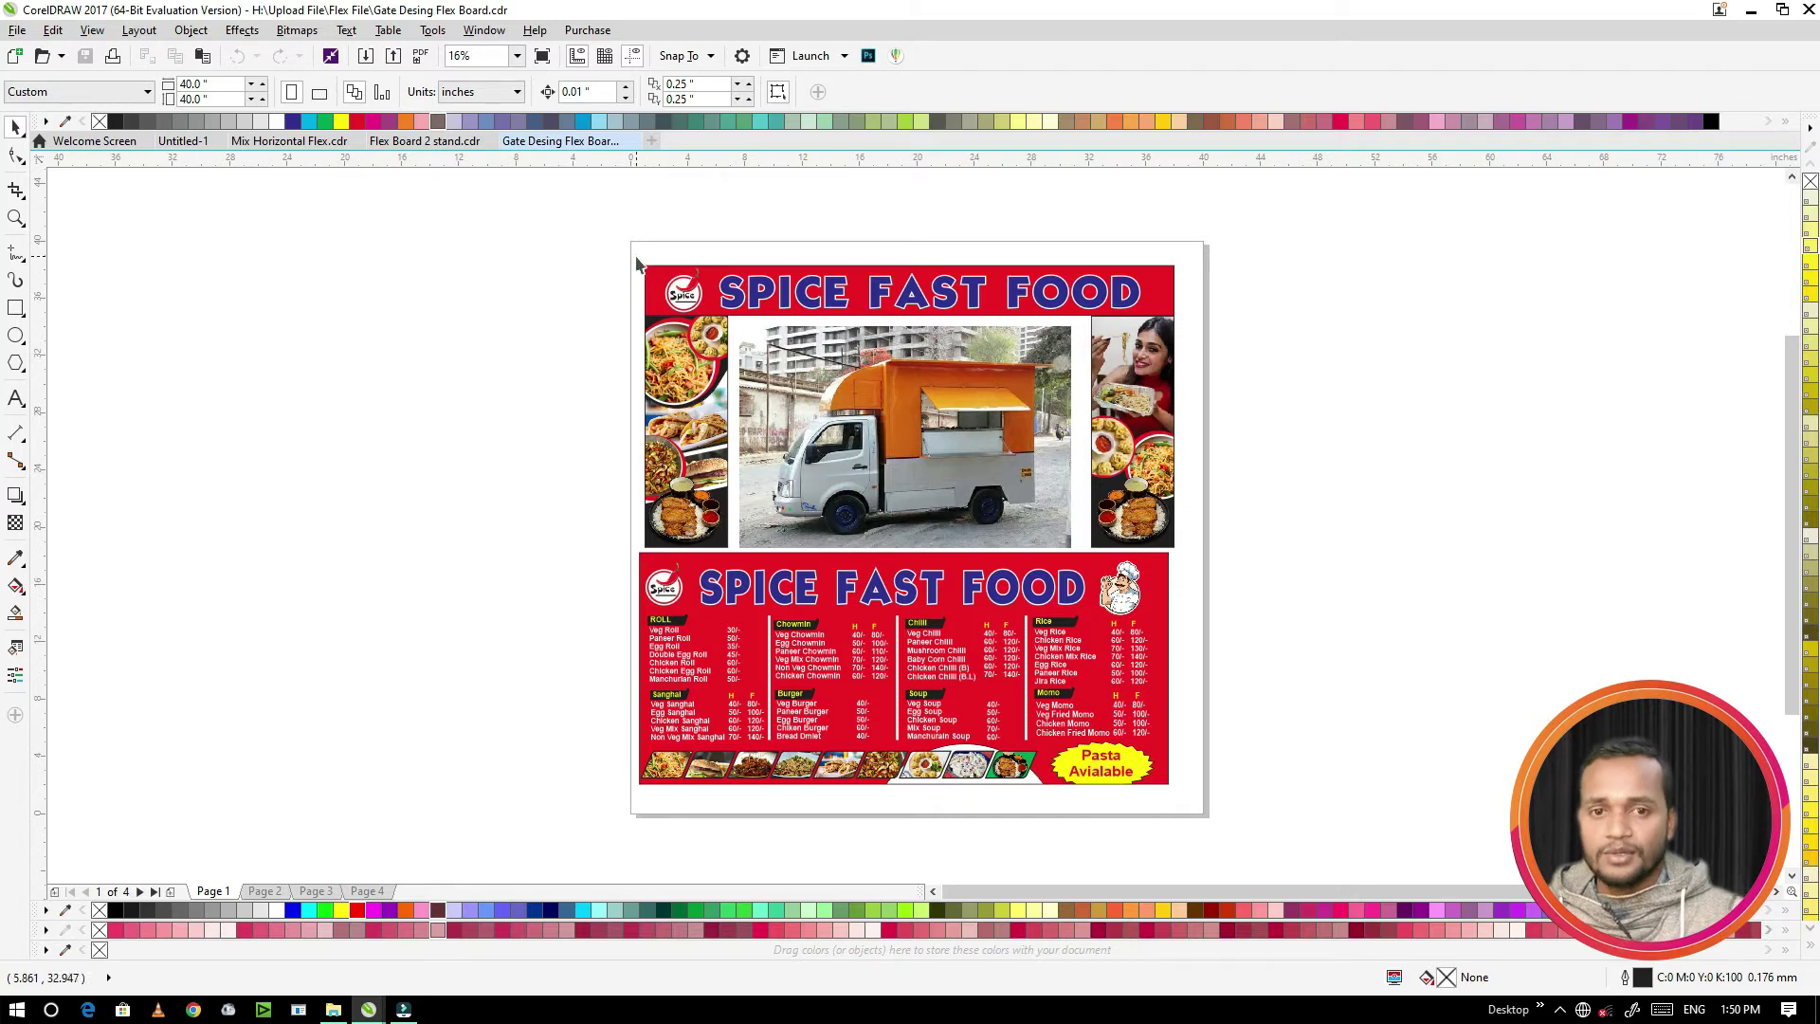
{"action": "left_click", "coordinate": [15, 217]}
{"action": "left_click_drag", "start_coordinate": [638, 258], "coordinate": [1195, 806]}
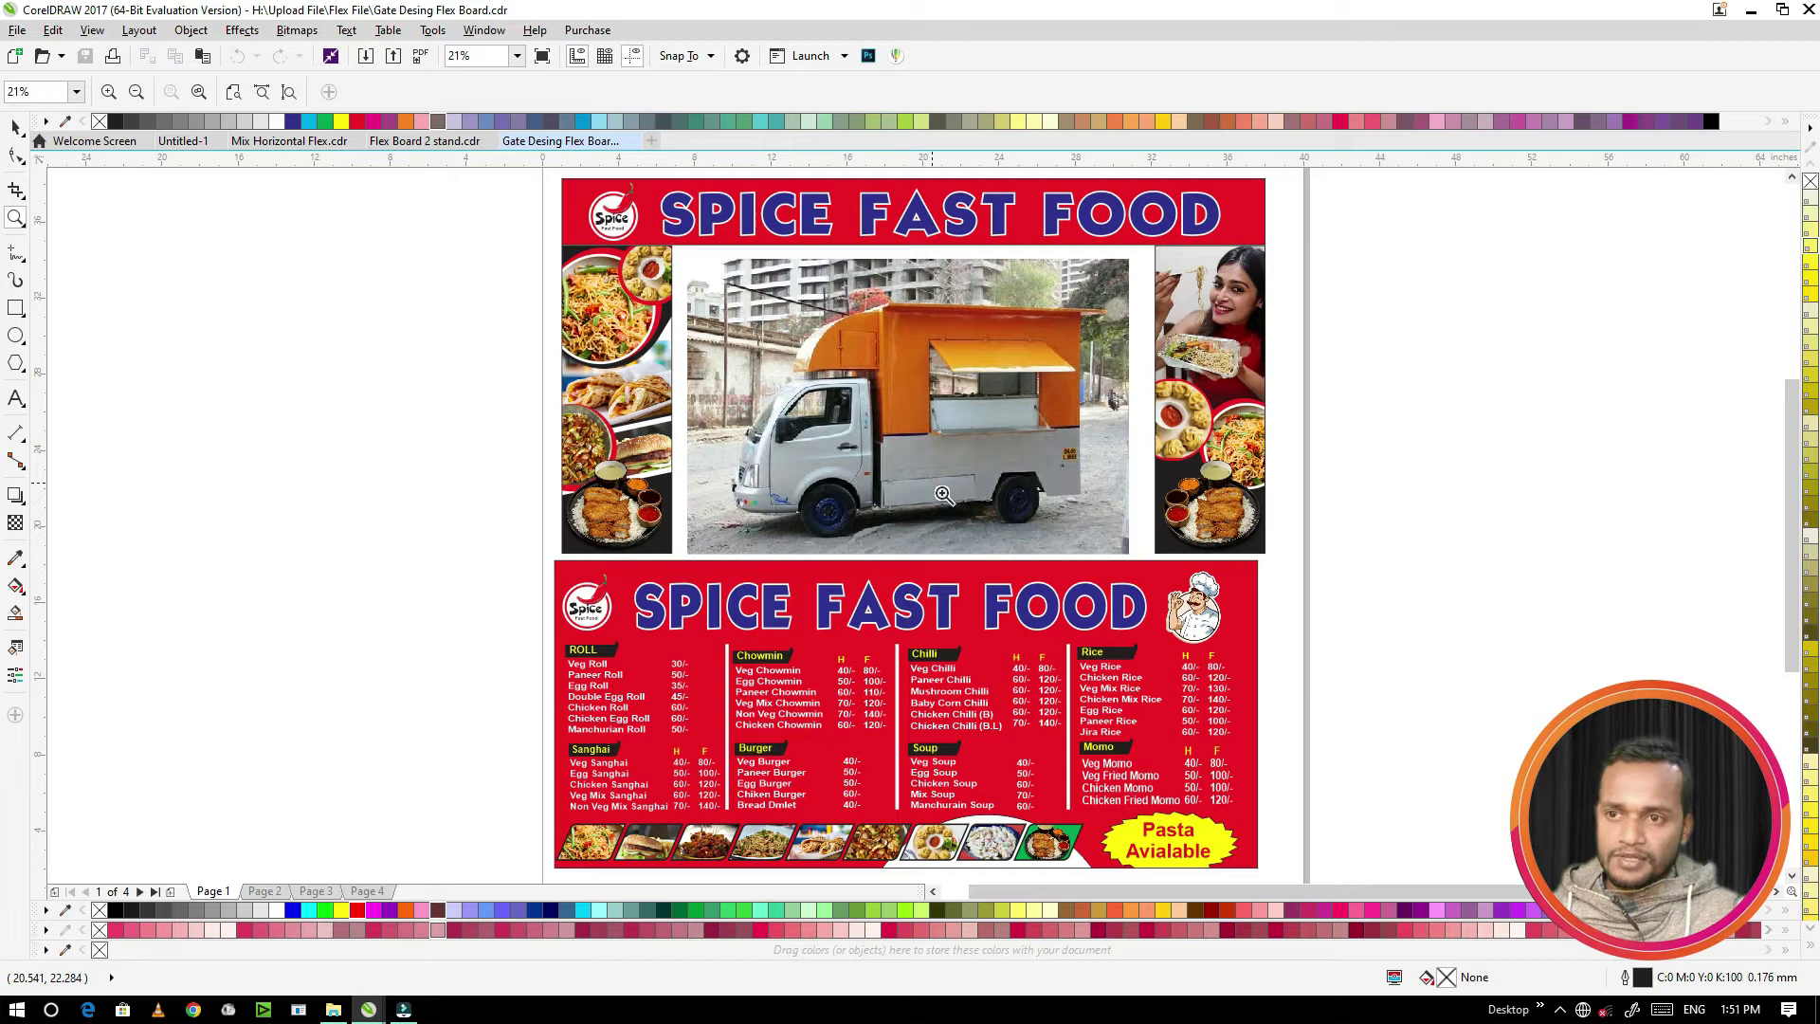
{"action": "scroll", "coordinate": [936, 498], "scroll_direction": "down", "scroll_amount": 2}
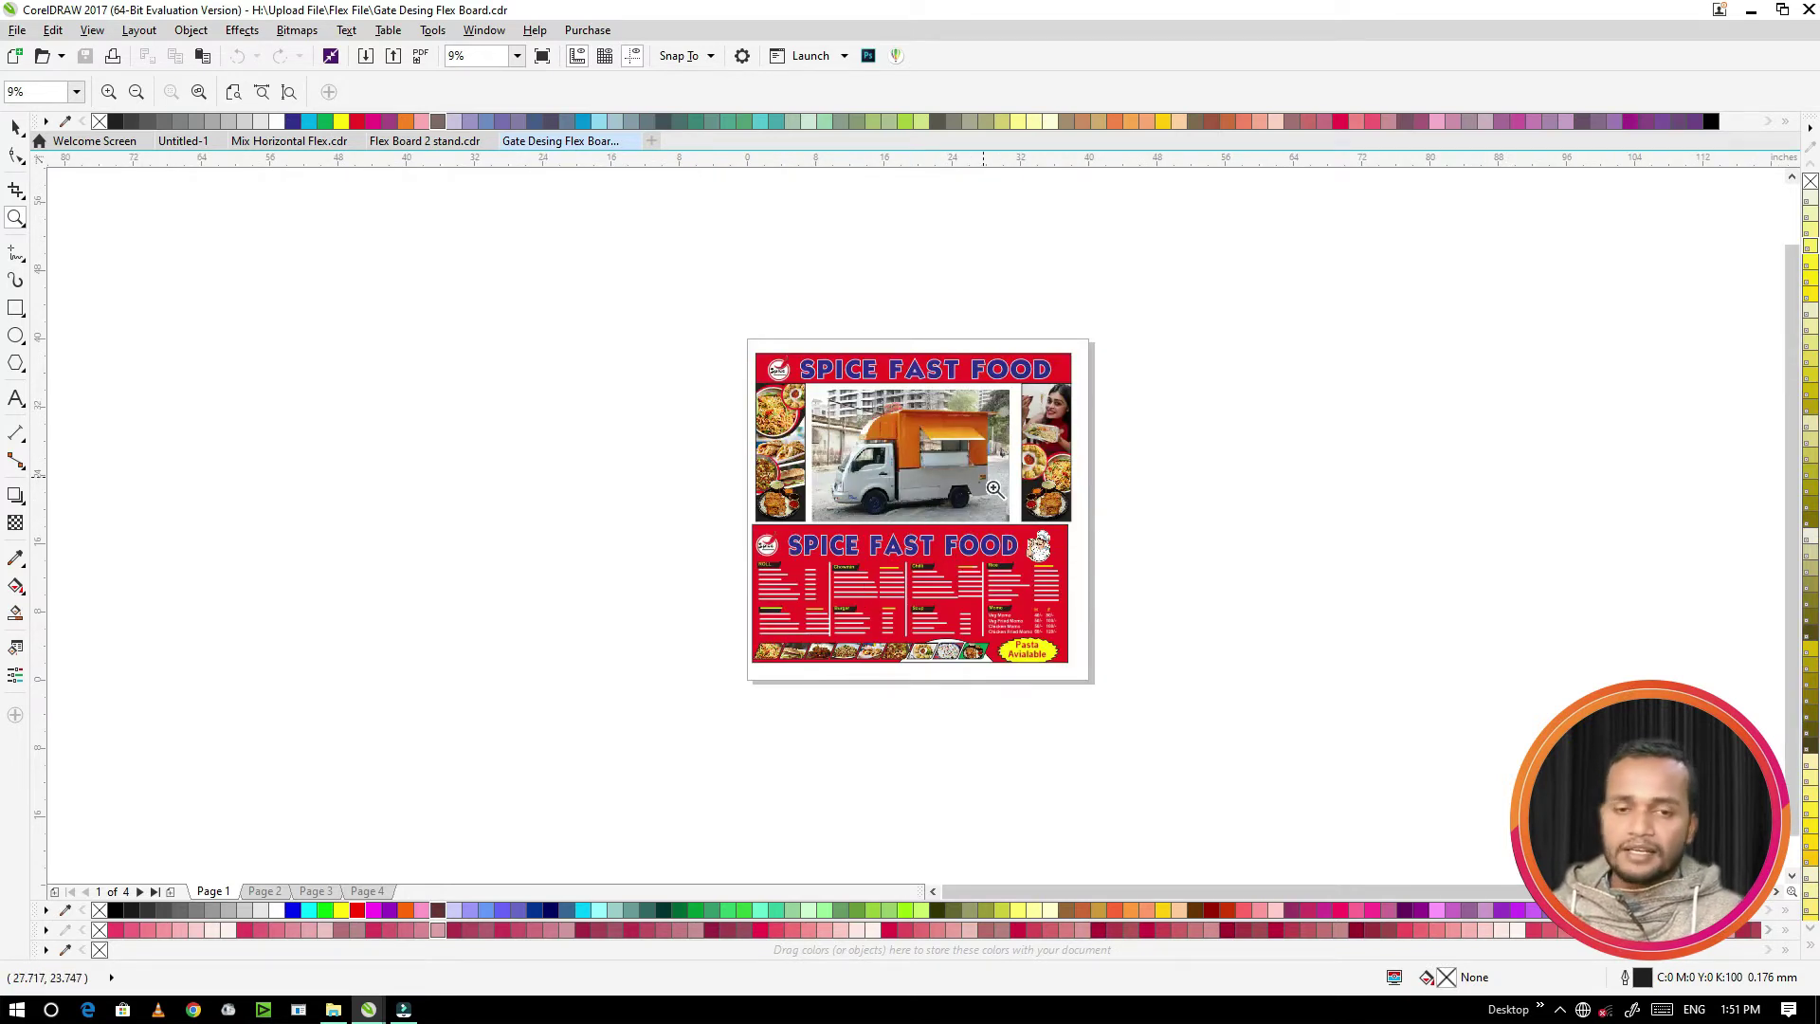
{"action": "scroll", "coordinate": [993, 489], "scroll_direction": "up", "scroll_amount": 2}
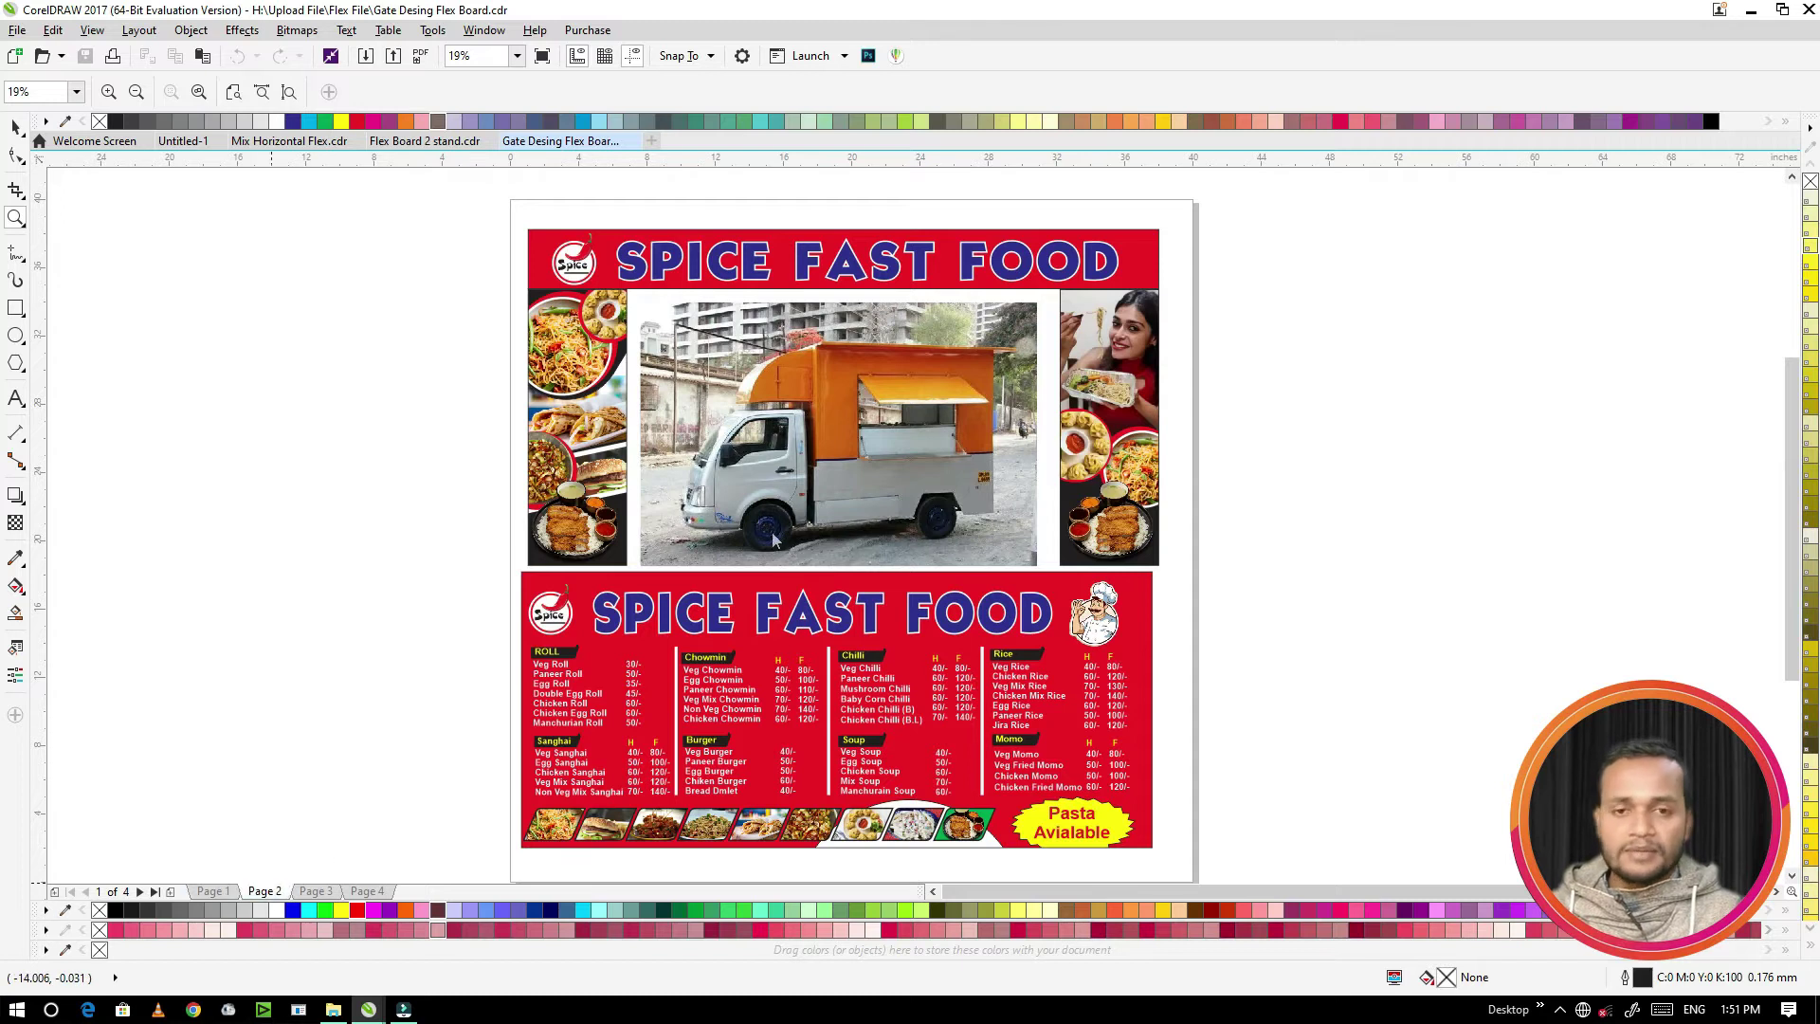
Step: View the Verma Motors gate set on page 2 and the New Soni Jewellery gate design on page 3
{"action": "left_click", "coordinate": [264, 891]}
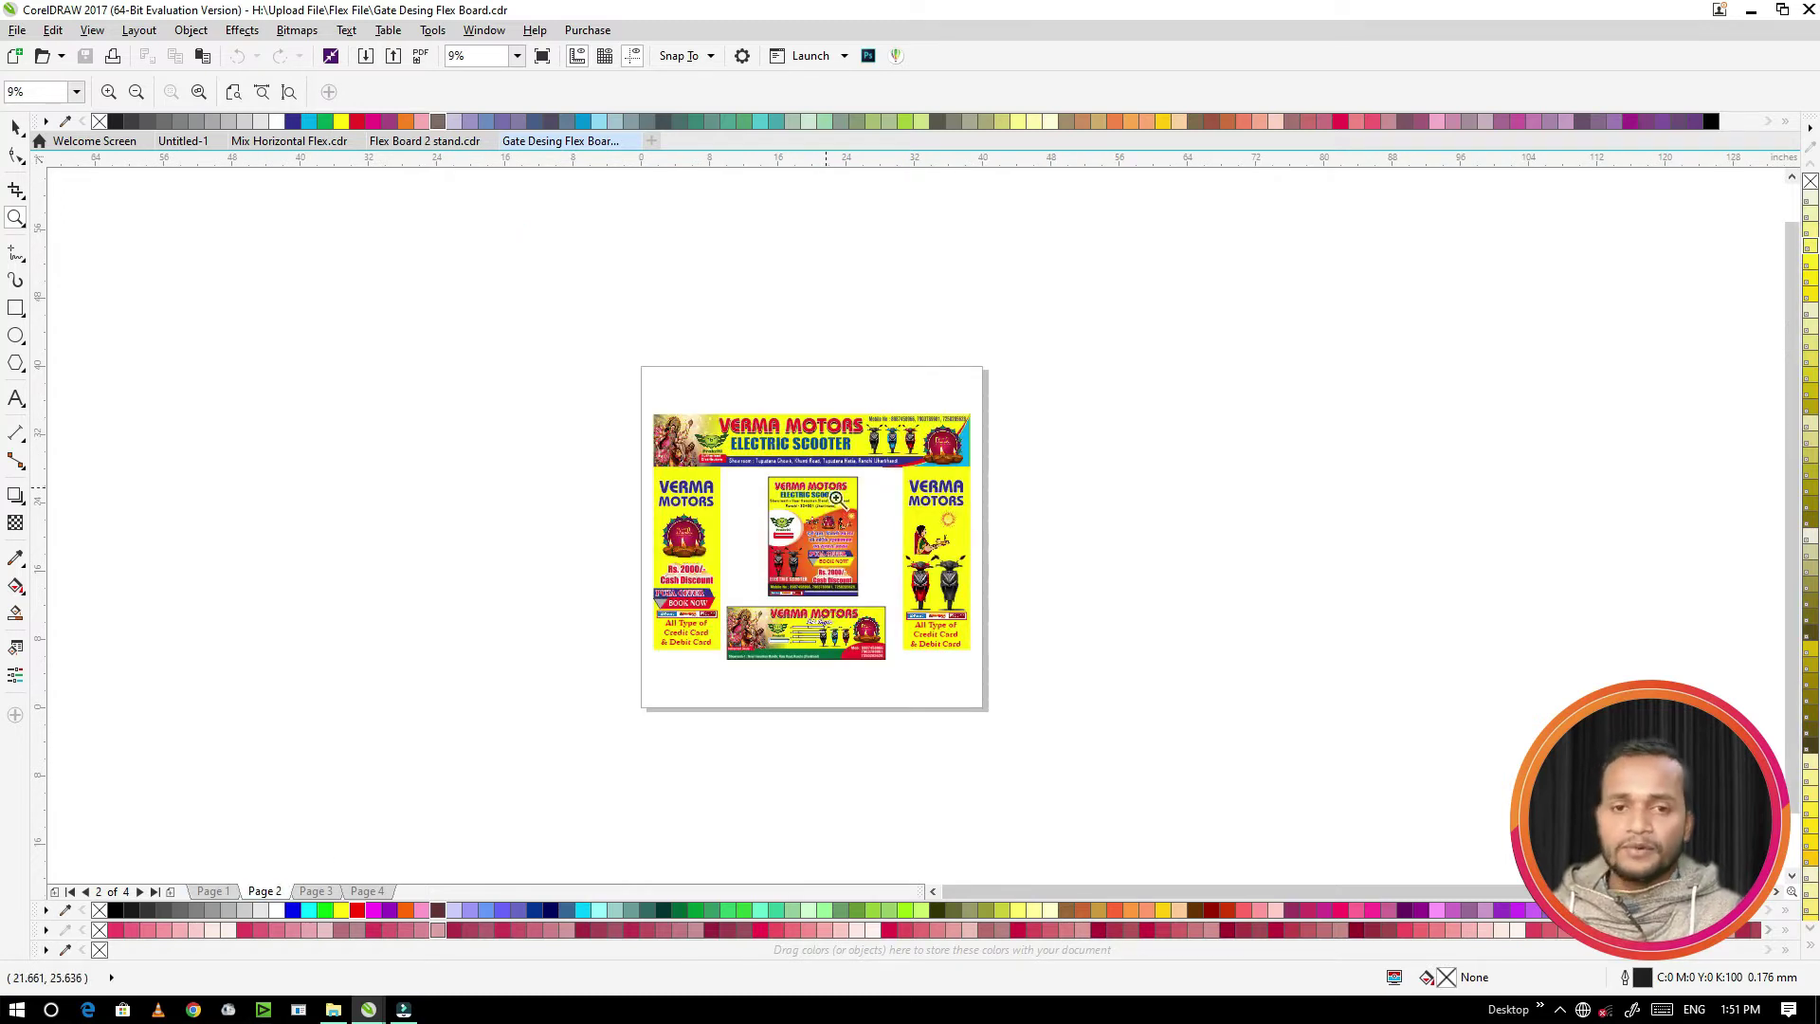
{"action": "left_click", "coordinate": [807, 474]}
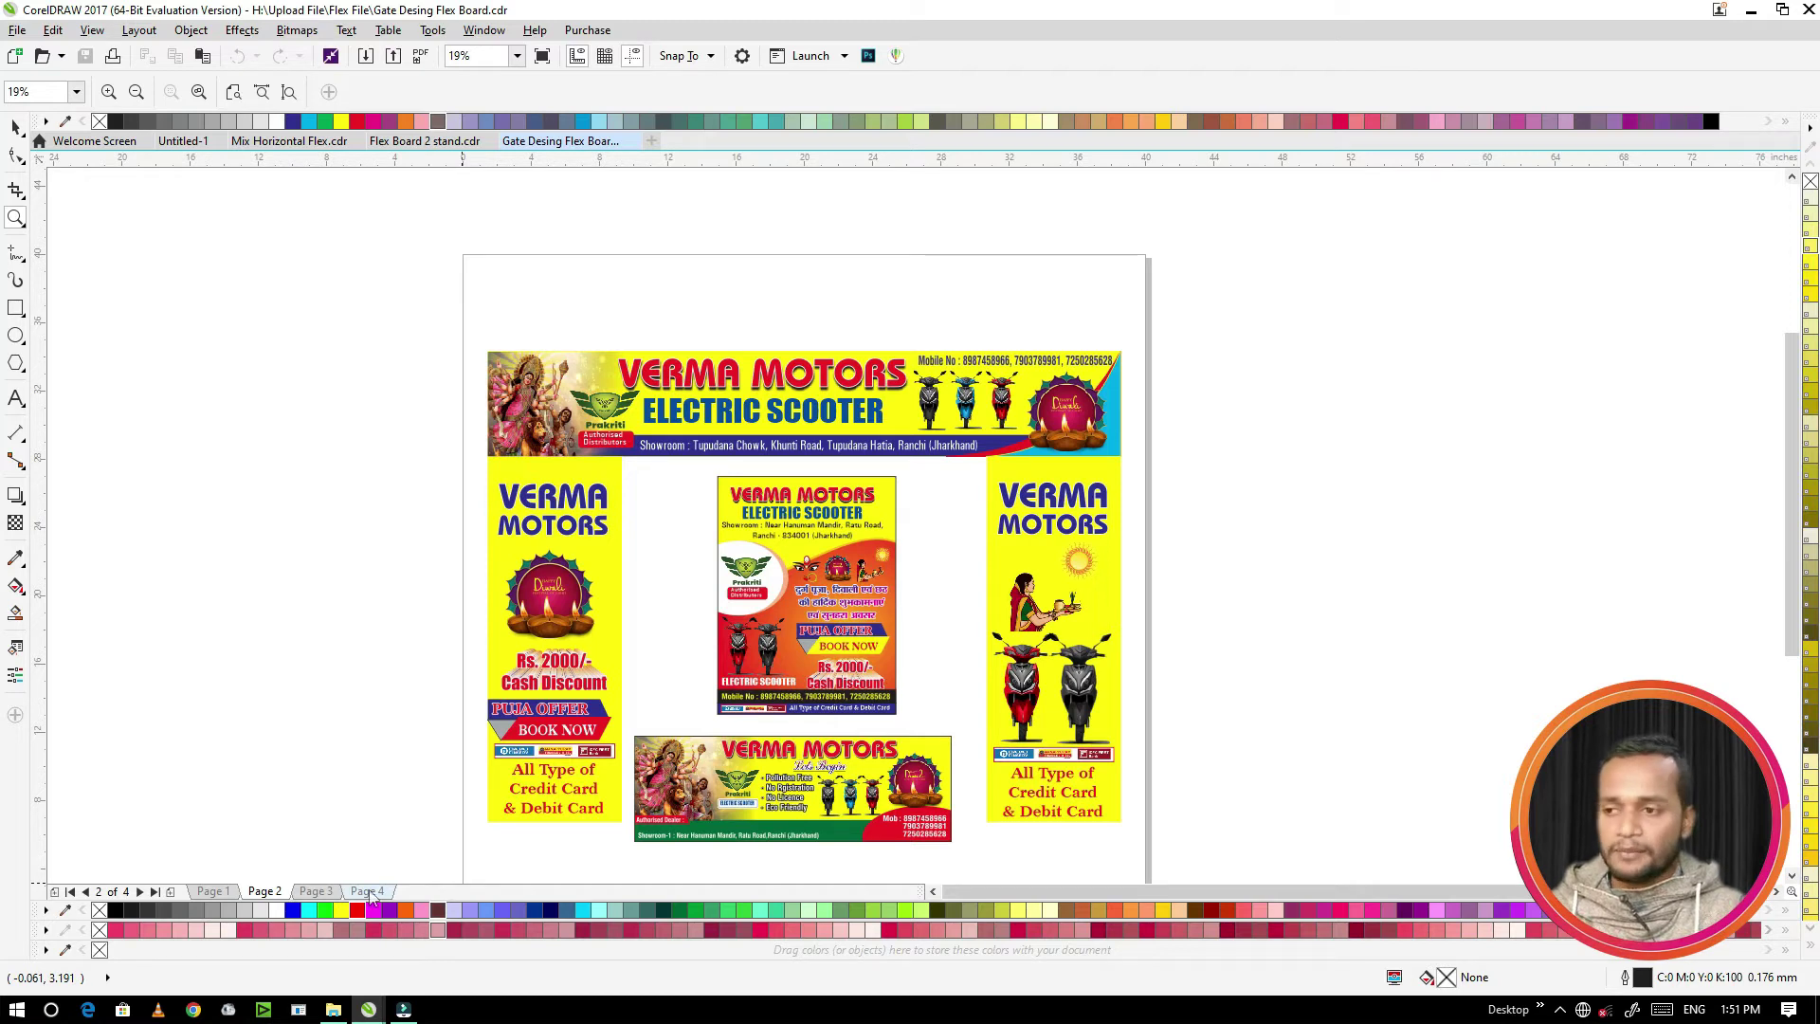
{"action": "left_click", "coordinate": [316, 891]}
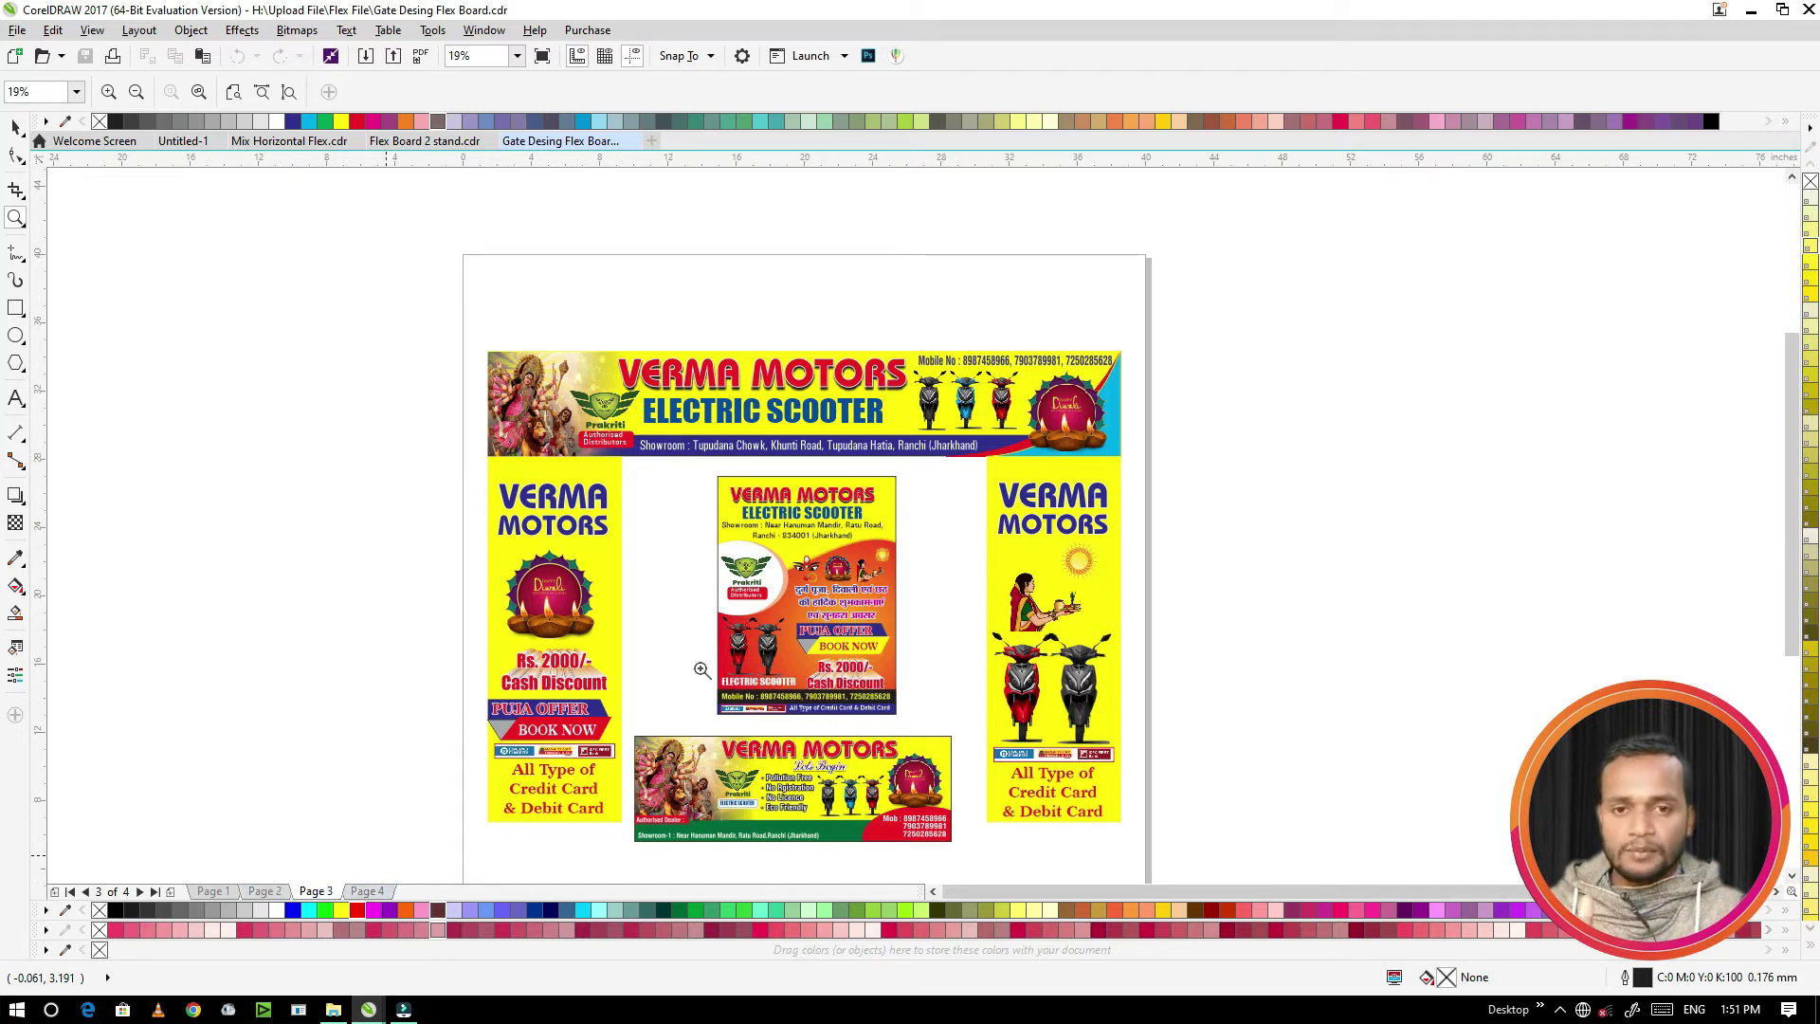
{"action": "right_click", "coordinate": [889, 426]}
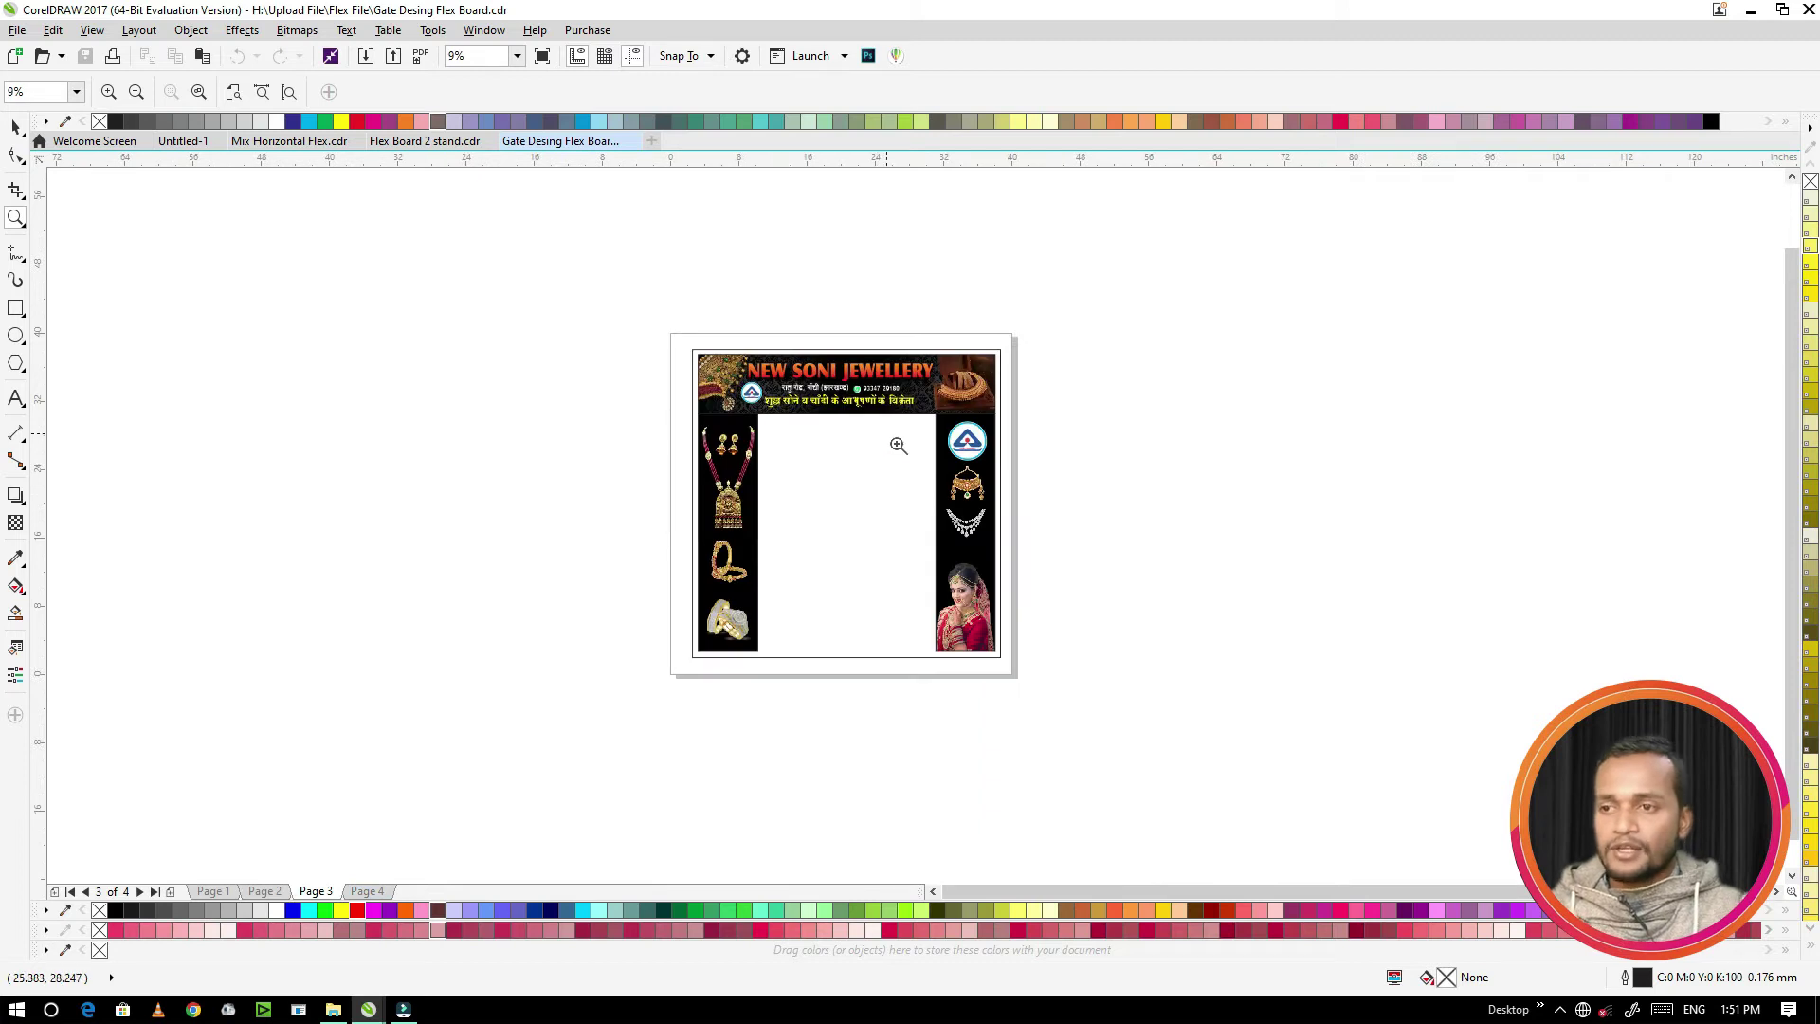
{"action": "left_click", "coordinate": [810, 415]}
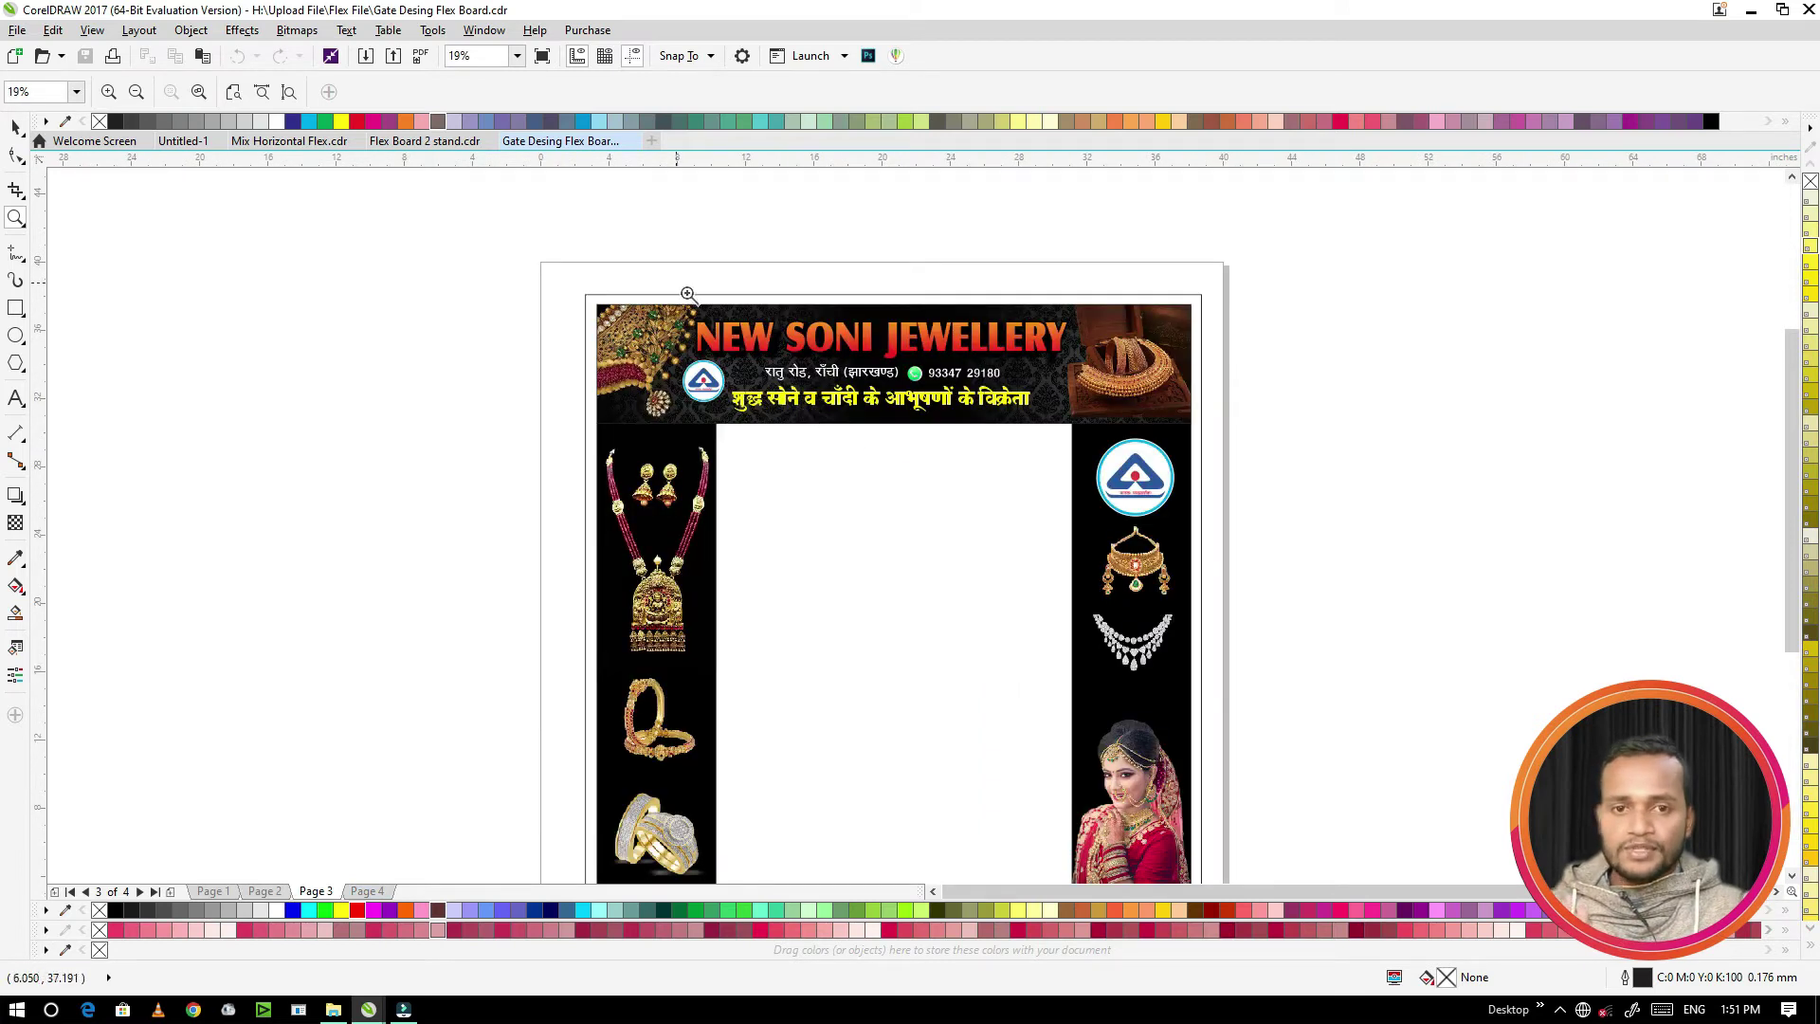
{"action": "right_click", "coordinate": [654, 308]}
{"action": "left_click_drag", "start_coordinate": [630, 290], "coordinate": [949, 607]}
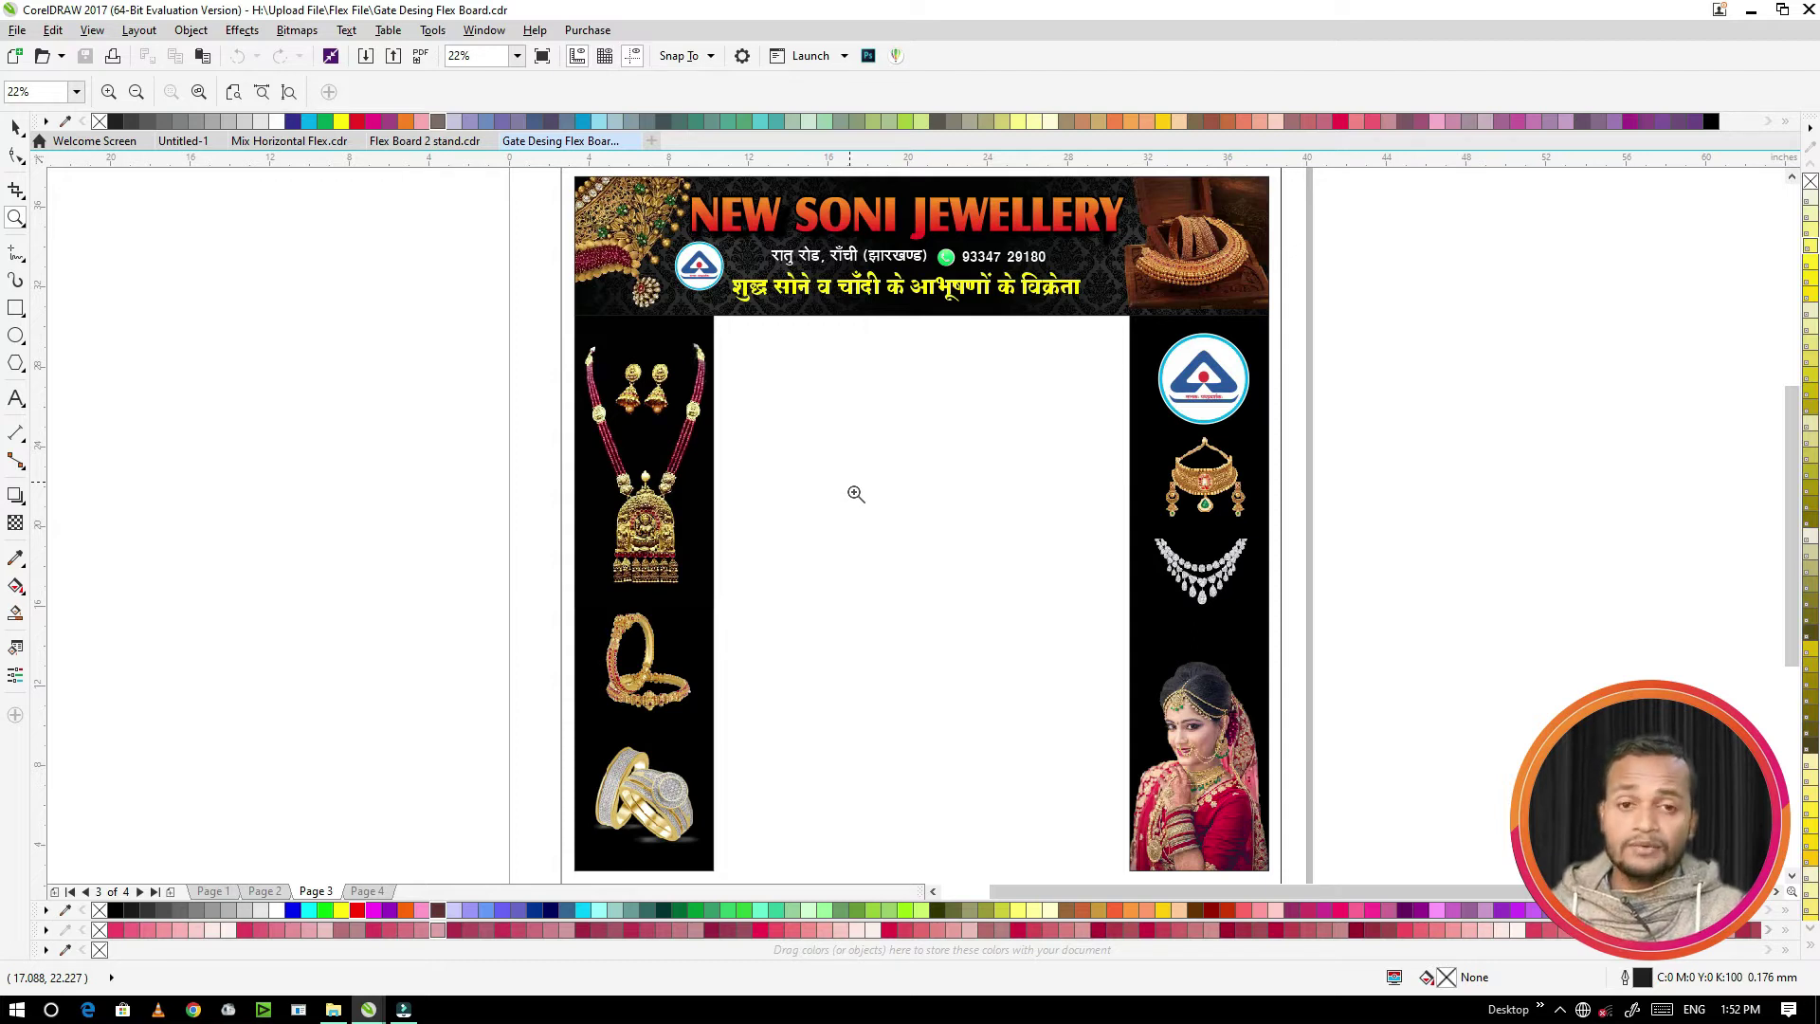
Step: Examine the New Soni Jewellery header banner on page 3 up close, including its title lettering and patterned background
{"action": "right_click", "coordinate": [792, 522]}
{"action": "left_click", "coordinate": [917, 363]}
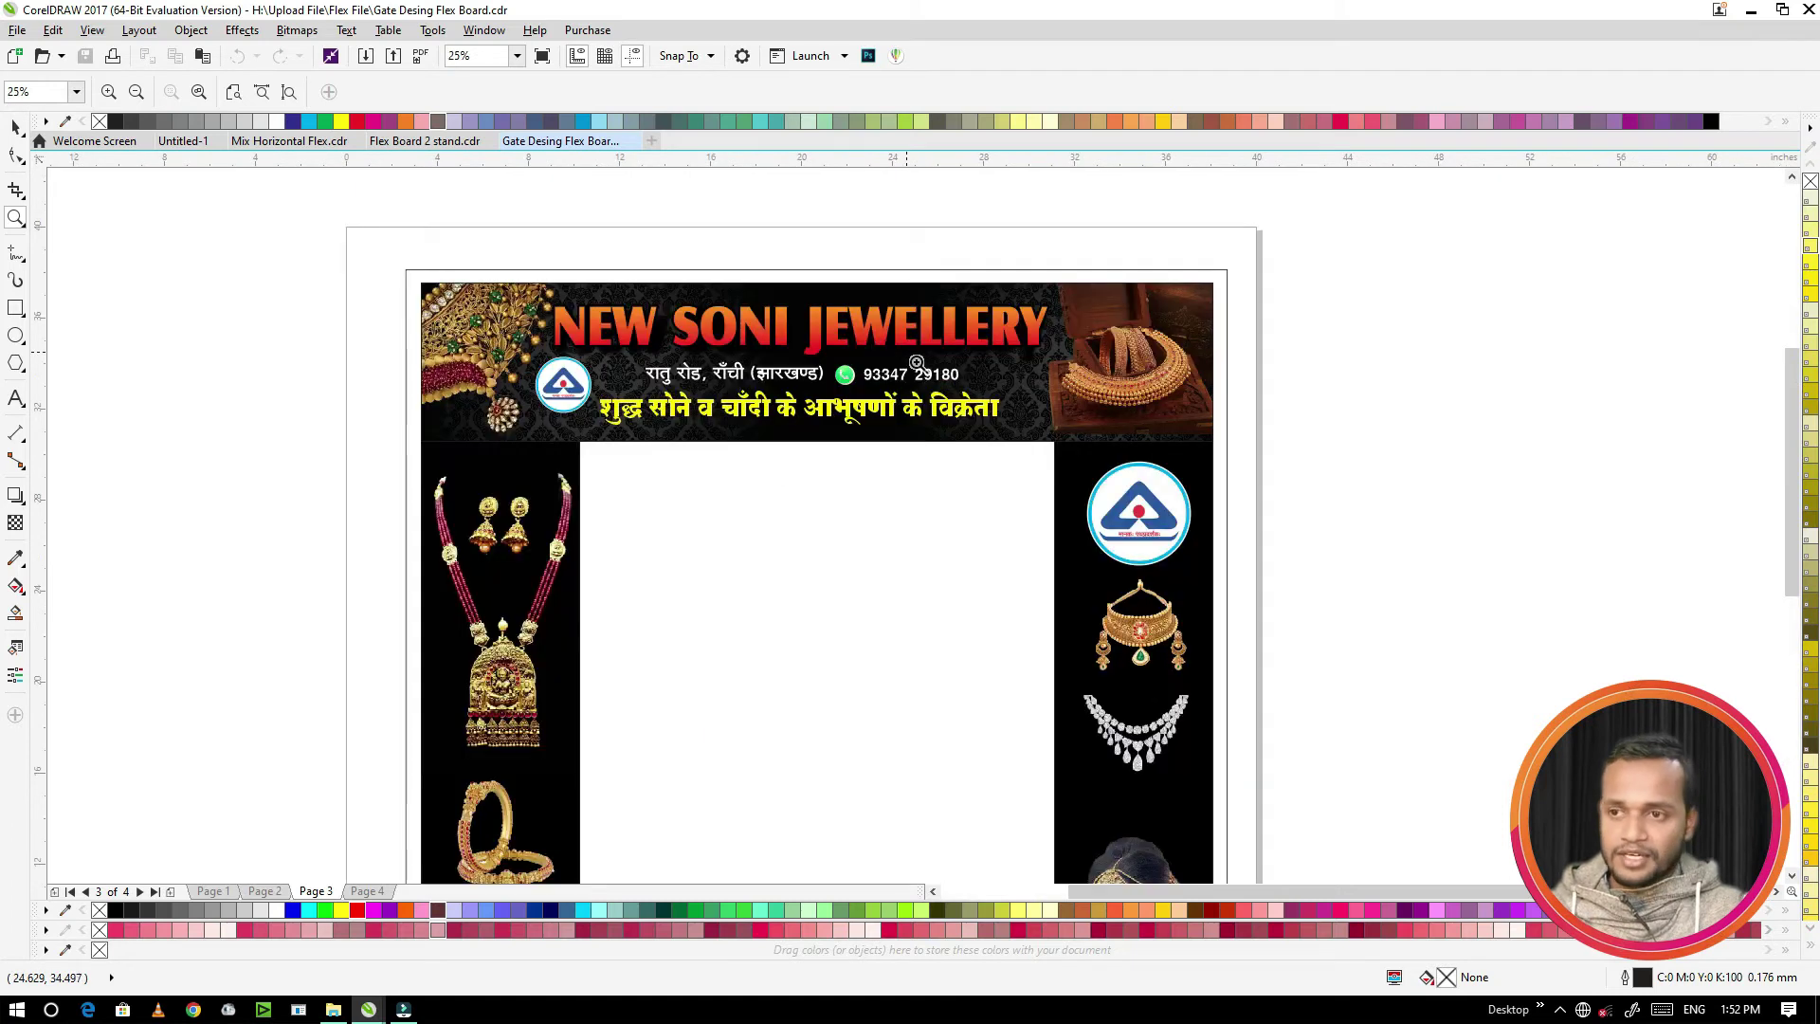
{"action": "left_click", "coordinate": [910, 371]}
{"action": "left_click", "coordinate": [905, 377]}
{"action": "left_click", "coordinate": [899, 383]}
{"action": "right_click", "coordinate": [899, 384]}
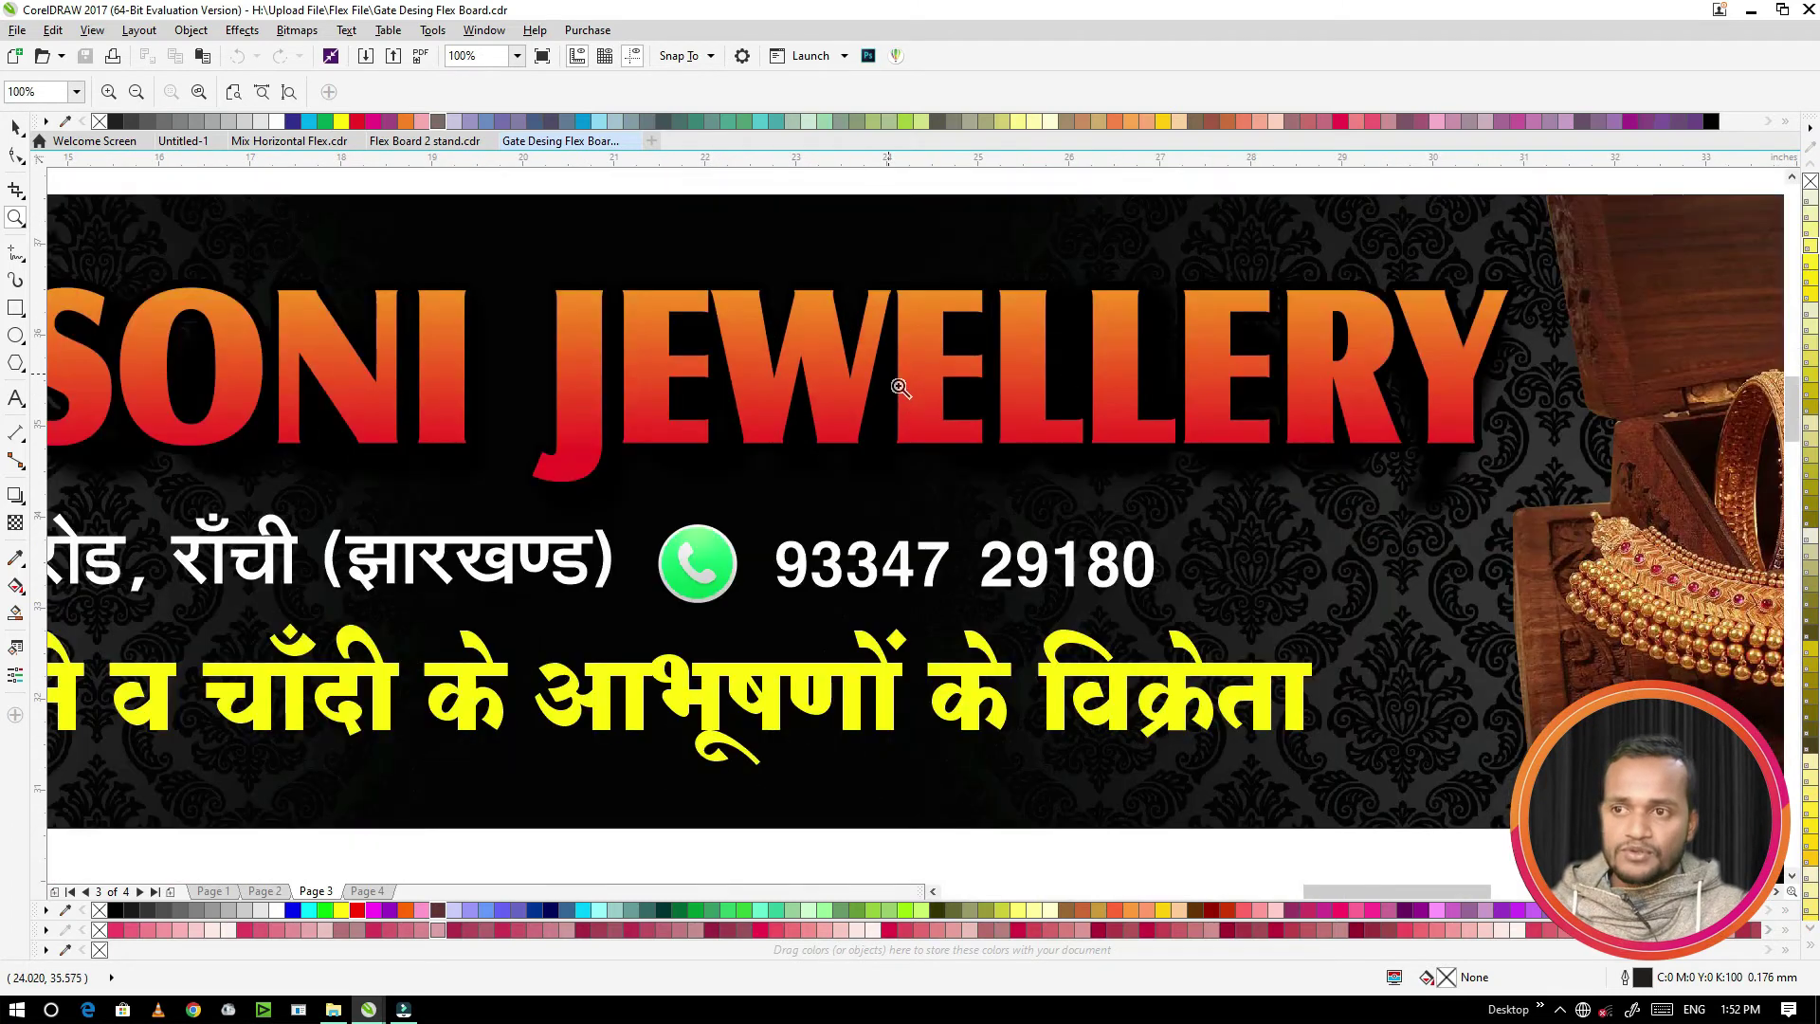
{"action": "right_click", "coordinate": [901, 403]}
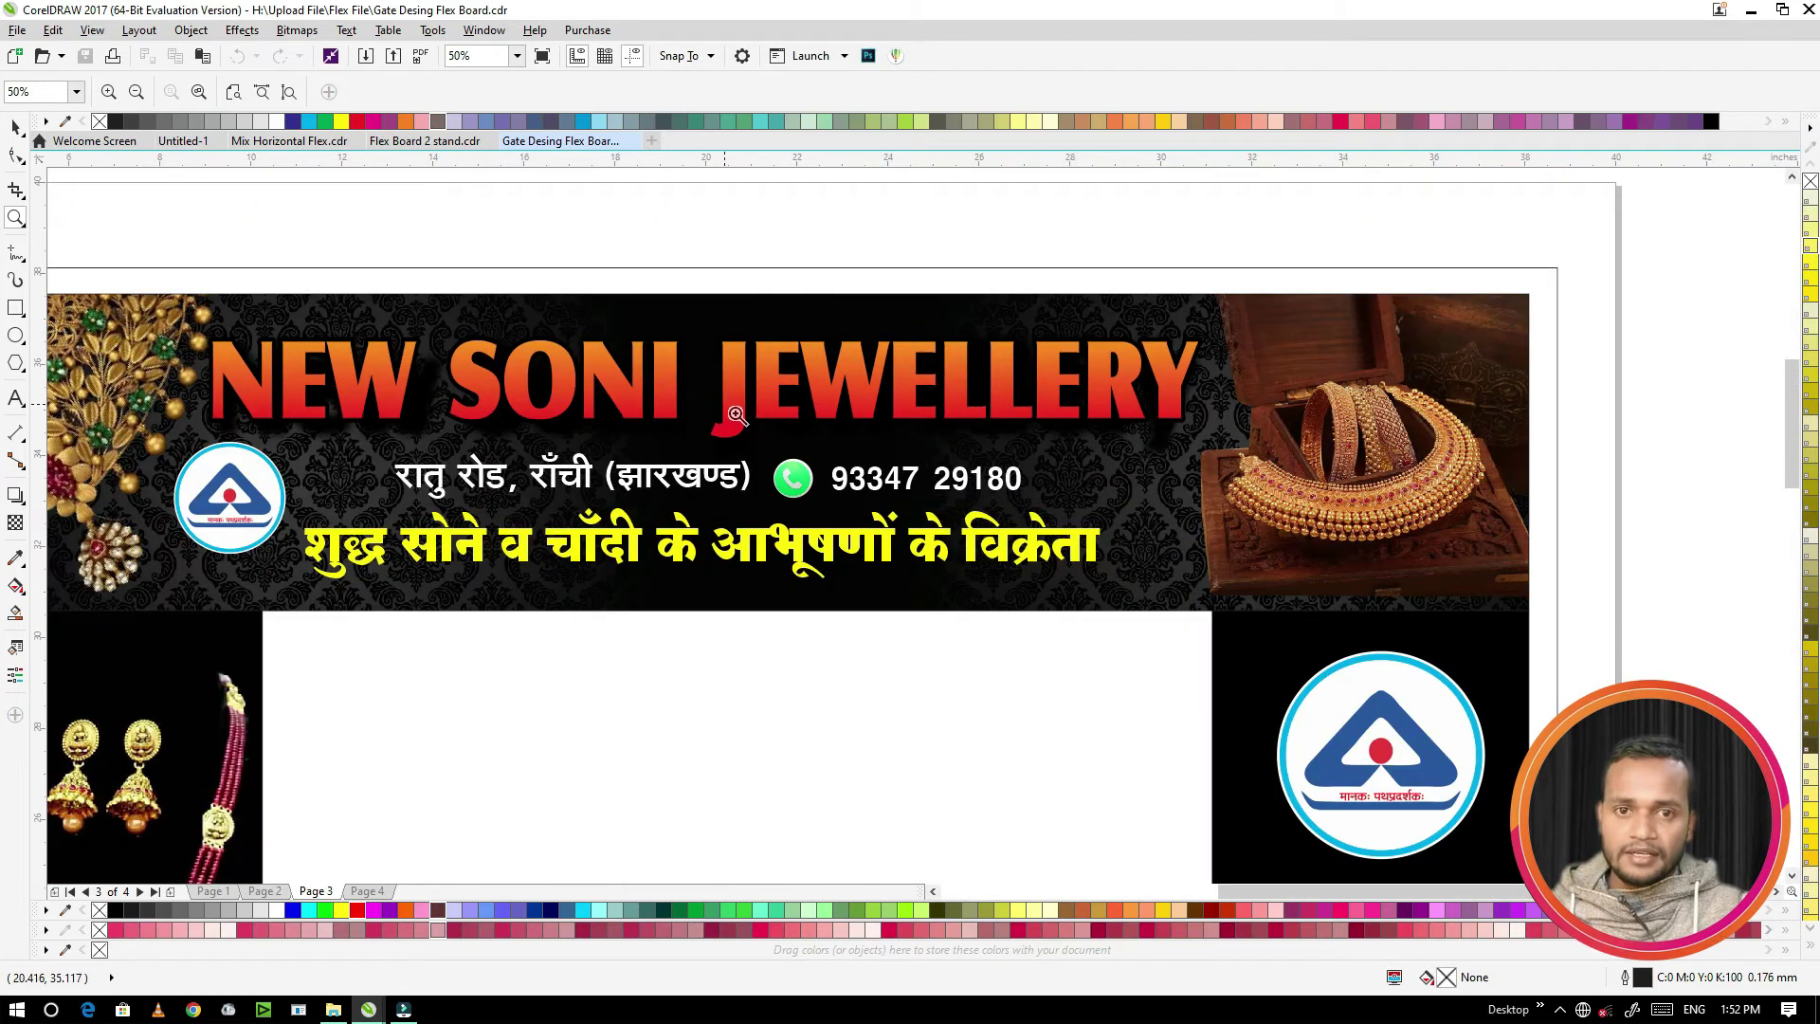
{"action": "right_click", "coordinate": [866, 405]}
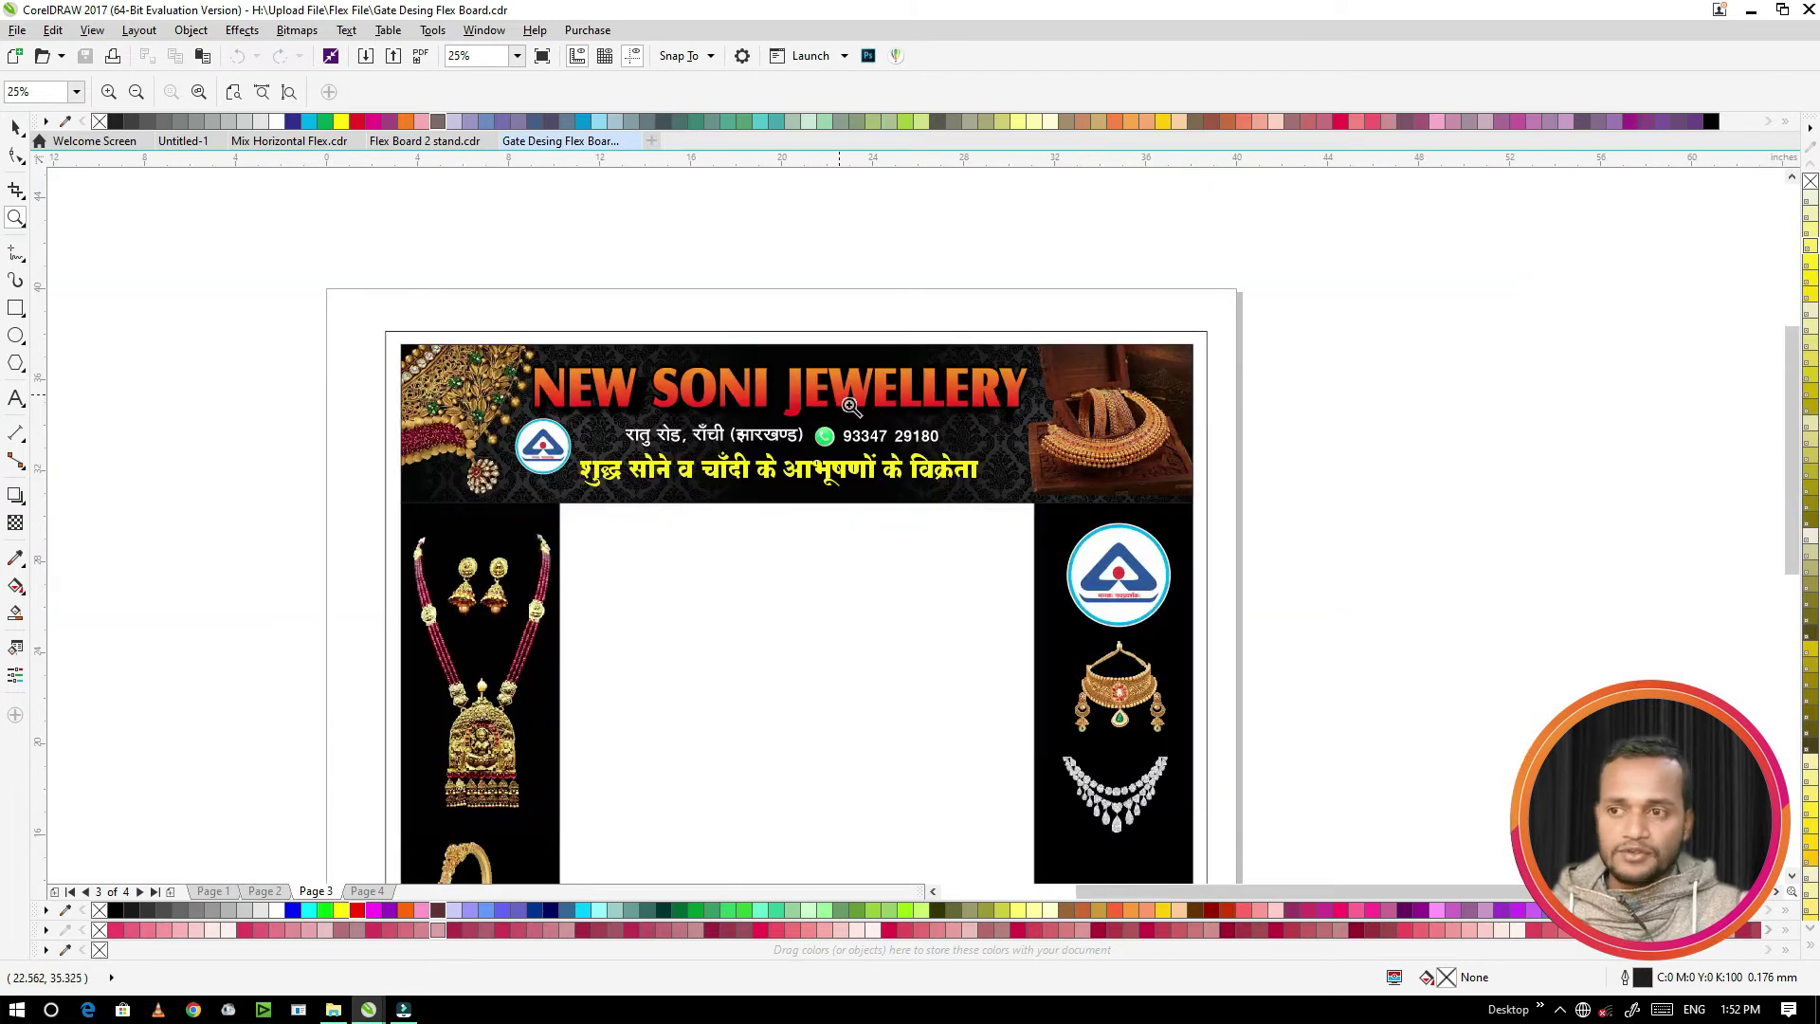
{"action": "left_click", "coordinate": [839, 407]}
{"action": "left_click", "coordinate": [840, 407]}
{"action": "right_click", "coordinate": [803, 413]}
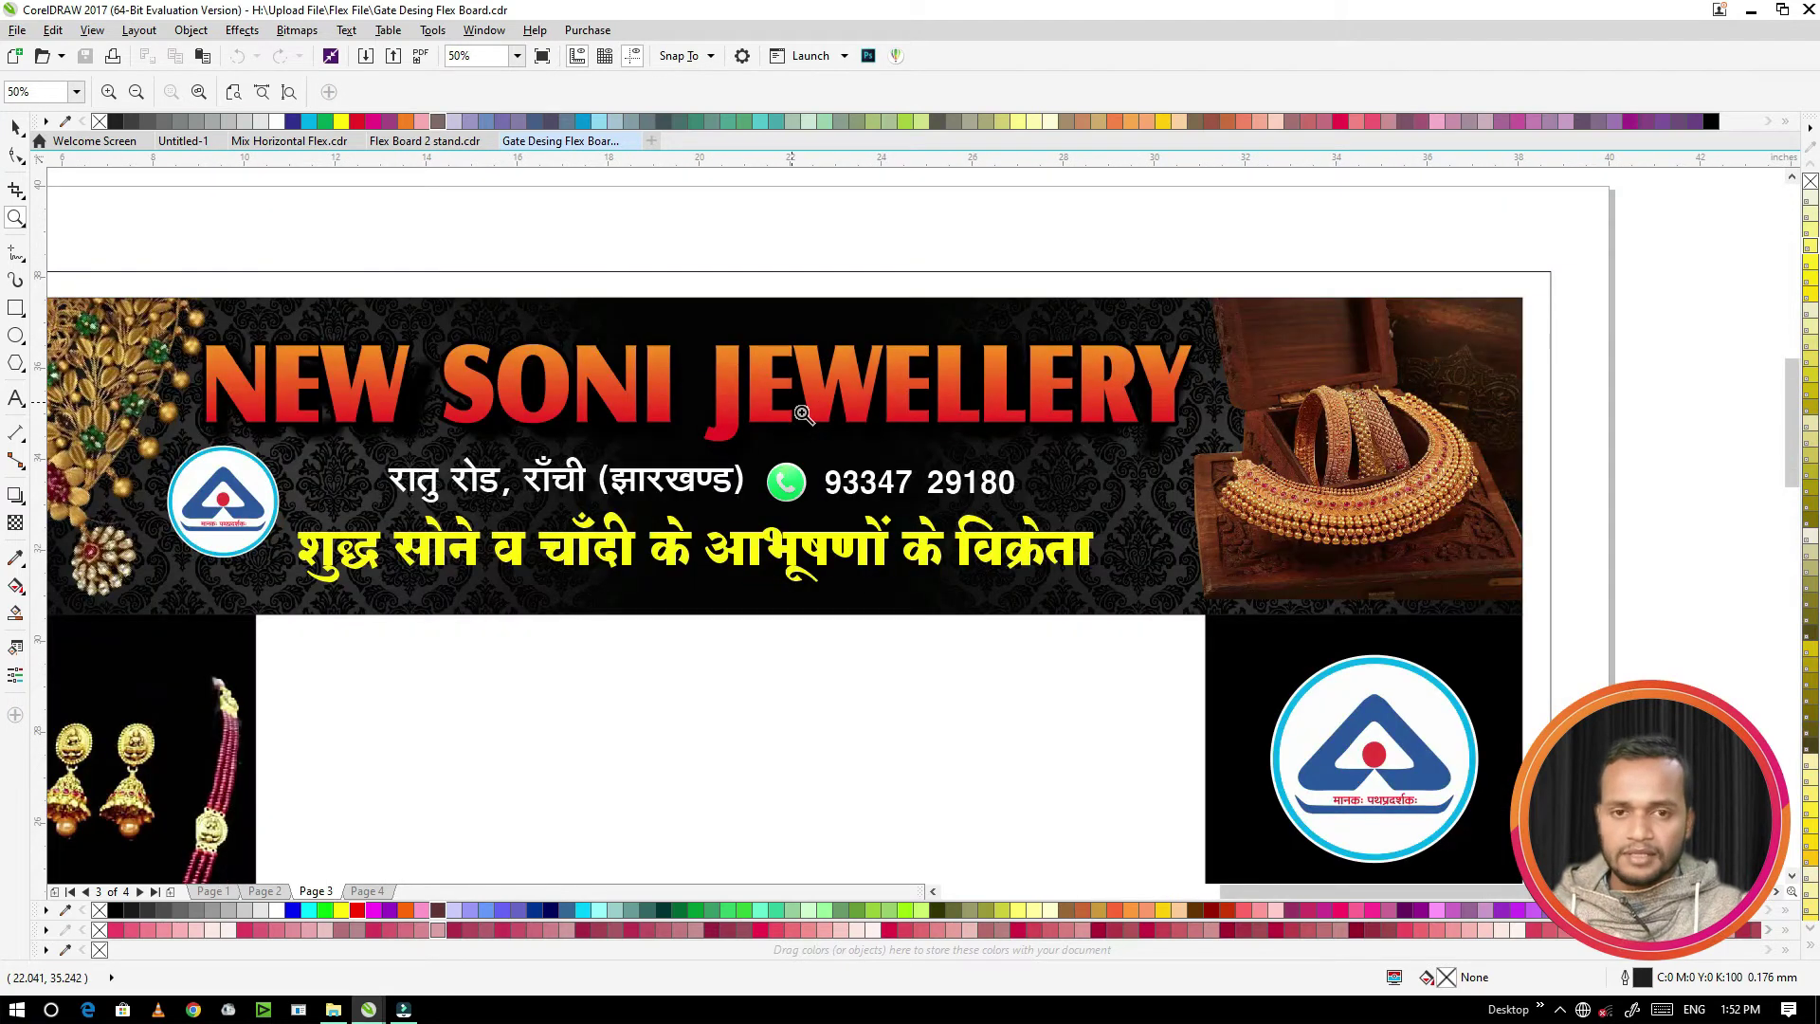
Step: Go to page 4 and examine the upper Hindi fireworks stall gate design with its header and two side pillars
{"action": "right_click", "coordinate": [700, 403]}
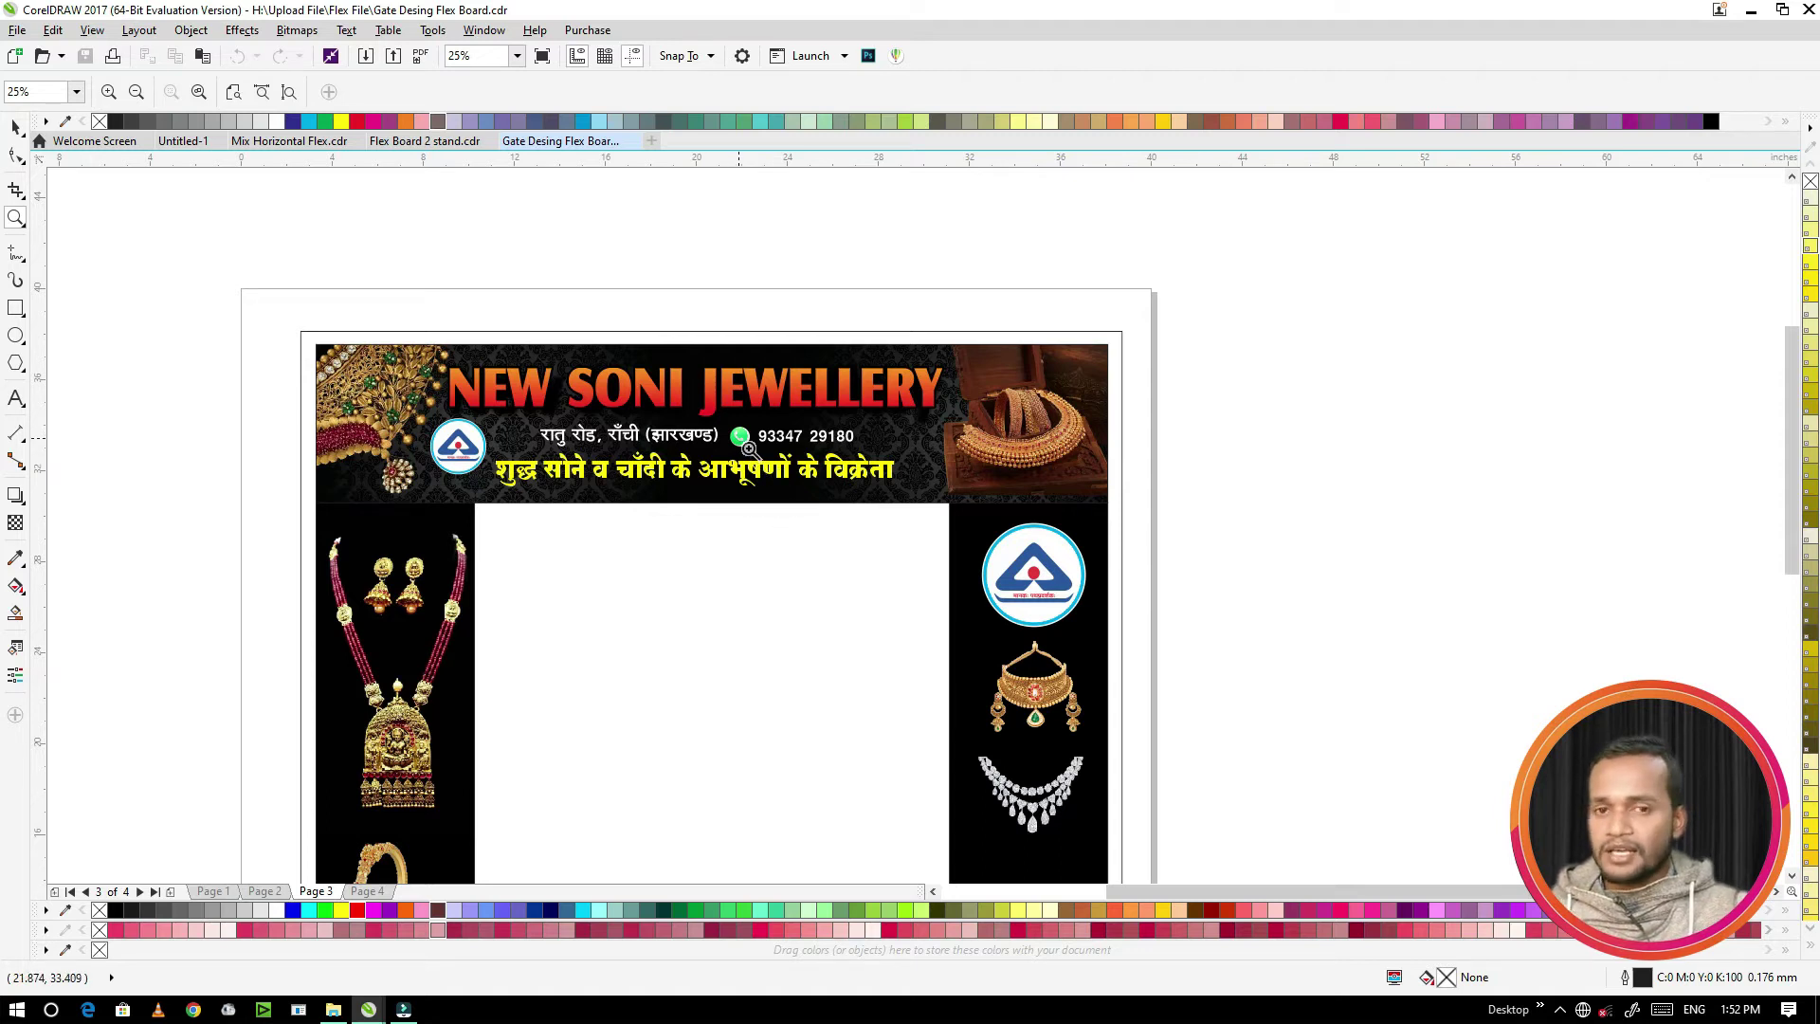
{"action": "right_click", "coordinate": [611, 408]}
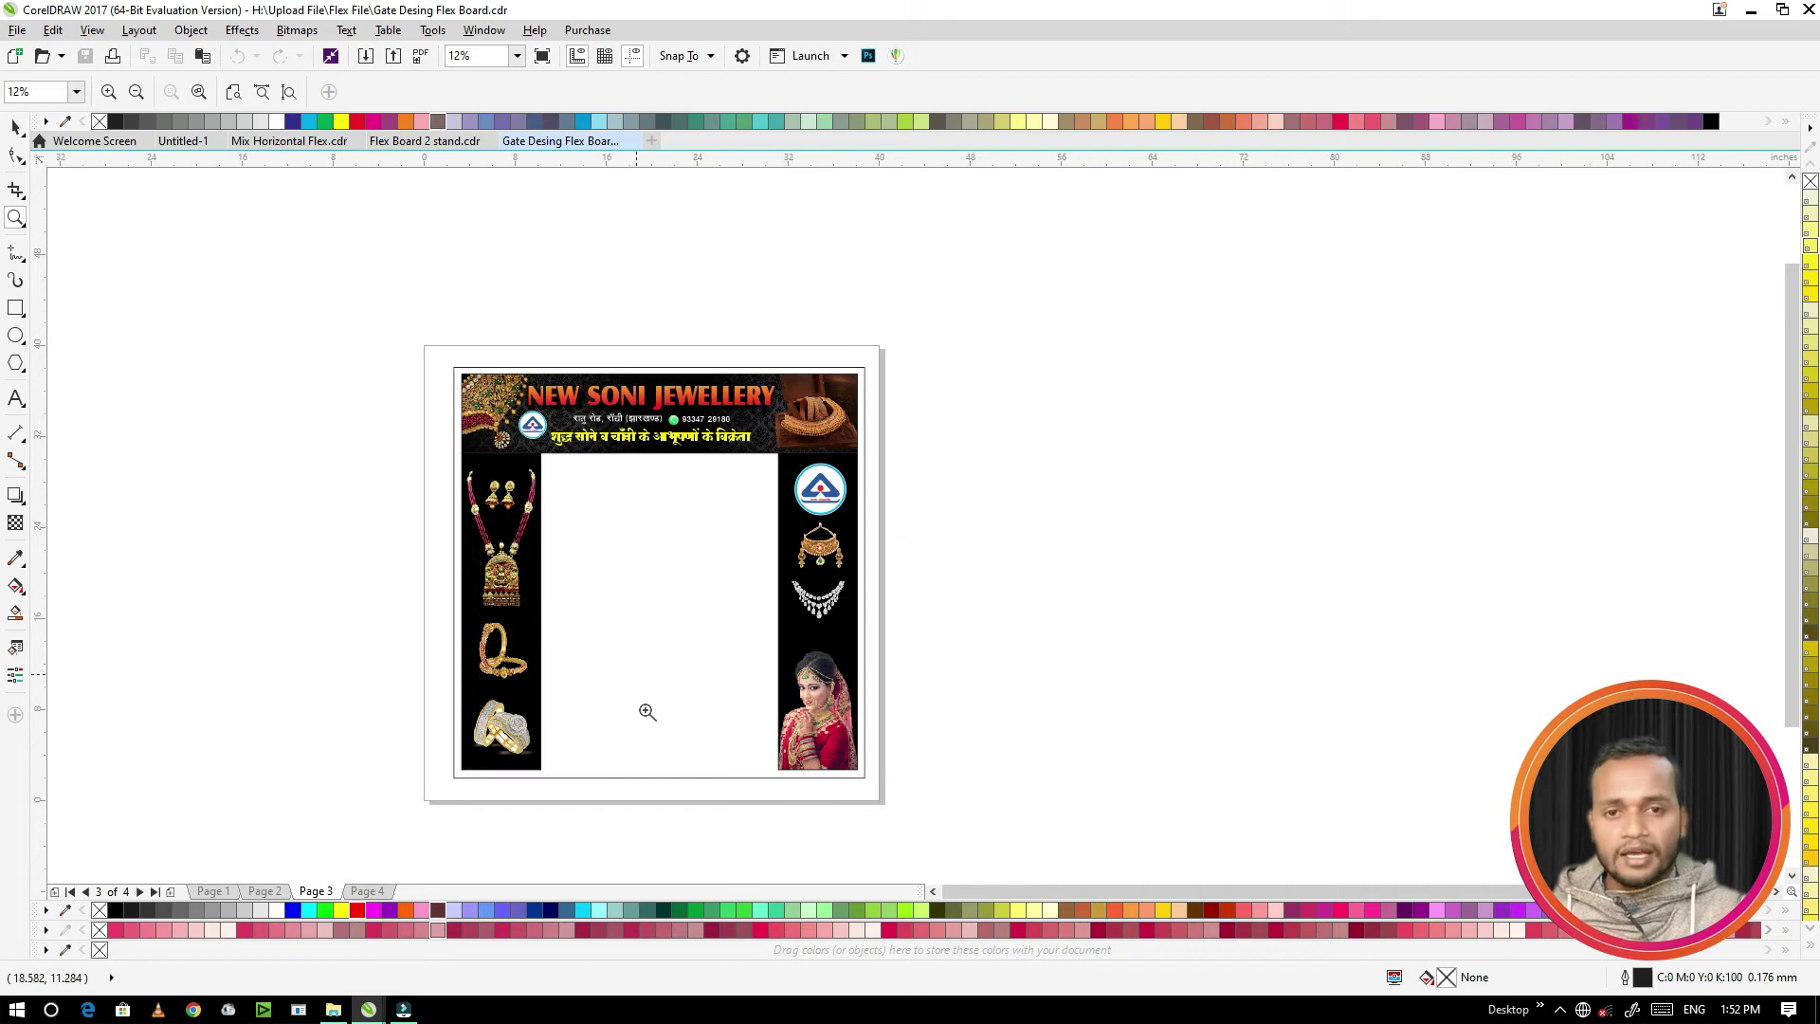
{"action": "left_click", "coordinate": [368, 891]}
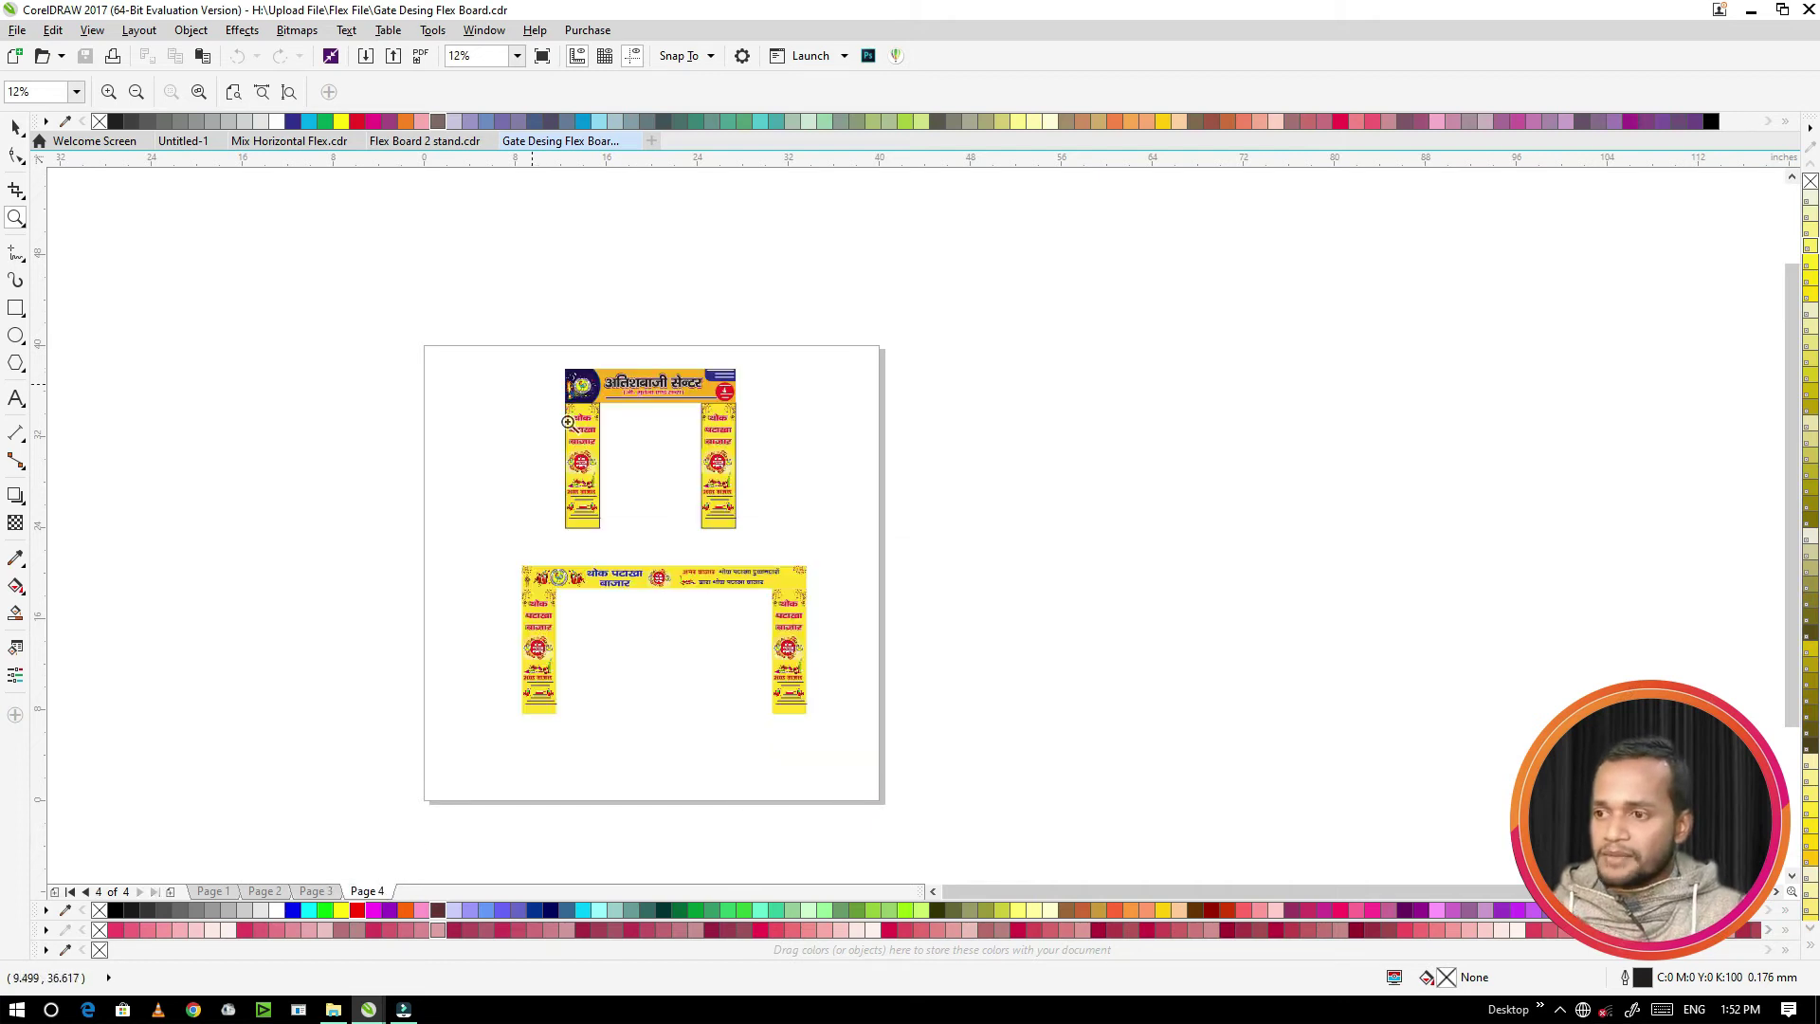
{"action": "left_click_drag", "start_coordinate": [553, 361], "coordinate": [762, 553]}
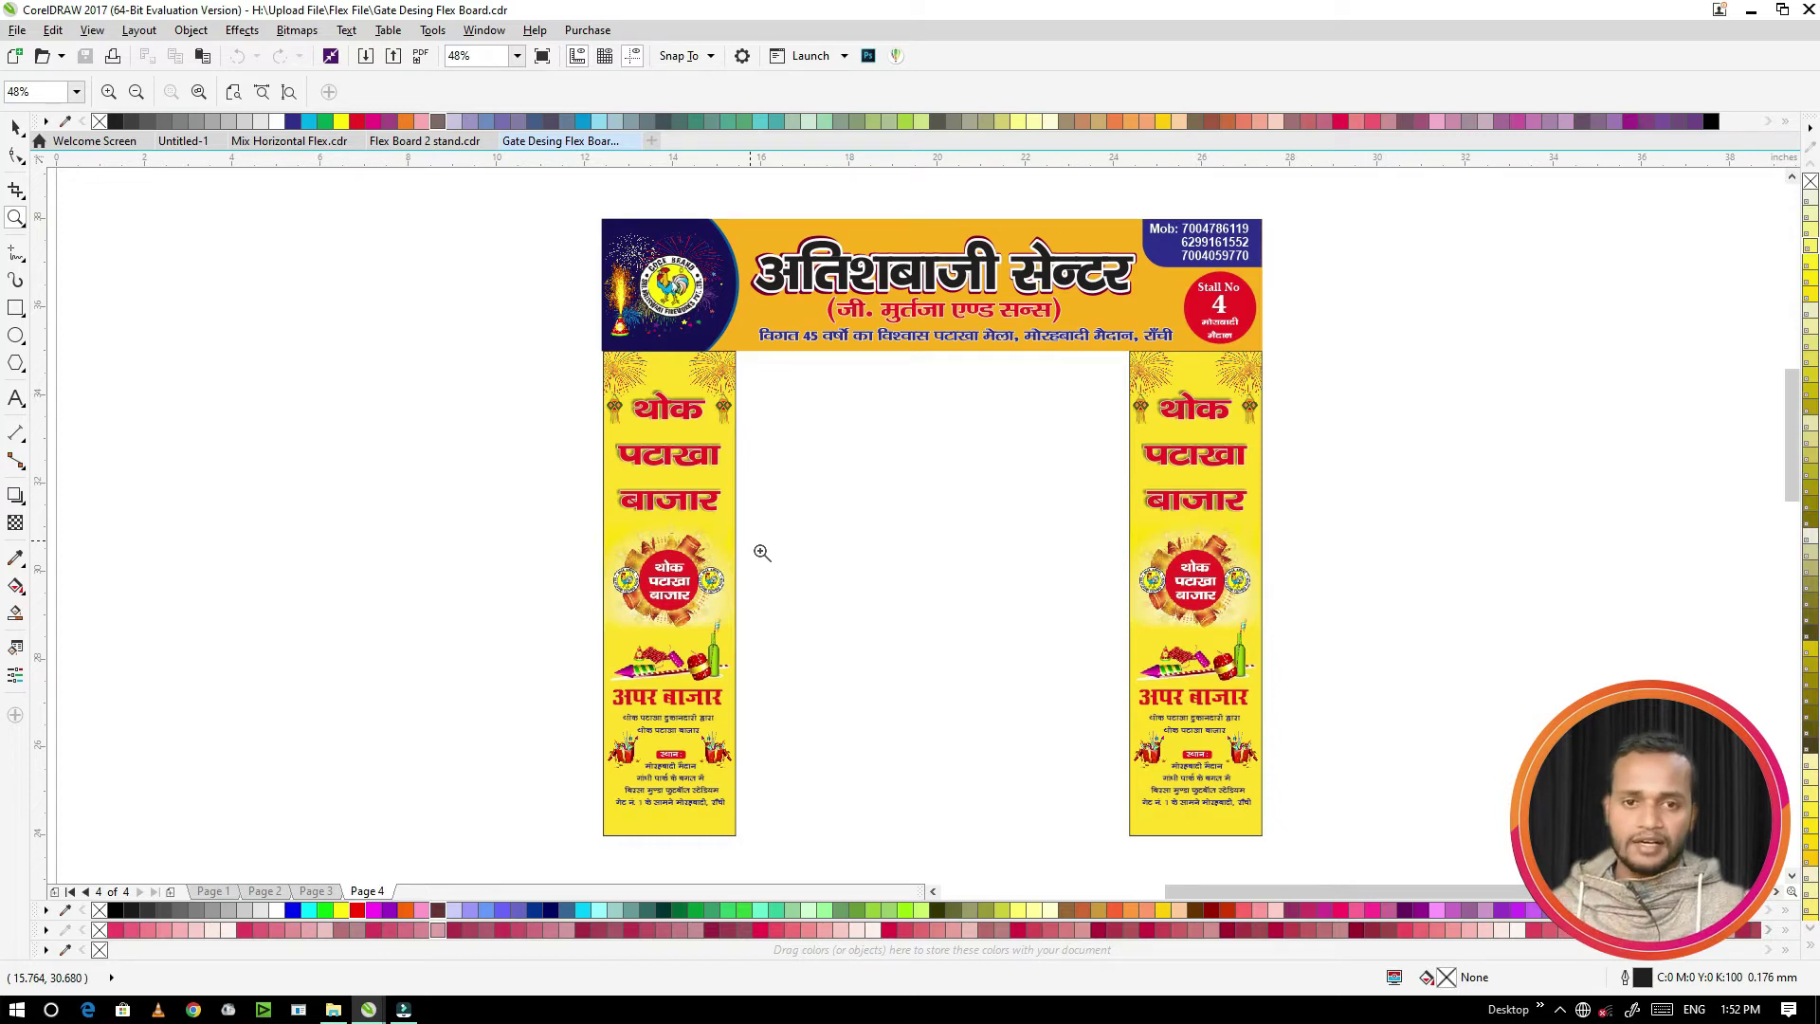
Step: View both fireworks gate designs on page 4 in full and return to the Spice Fast Food designs on page 1
{"action": "scroll", "coordinate": [646, 479], "scroll_direction": "down", "scroll_amount": 2}
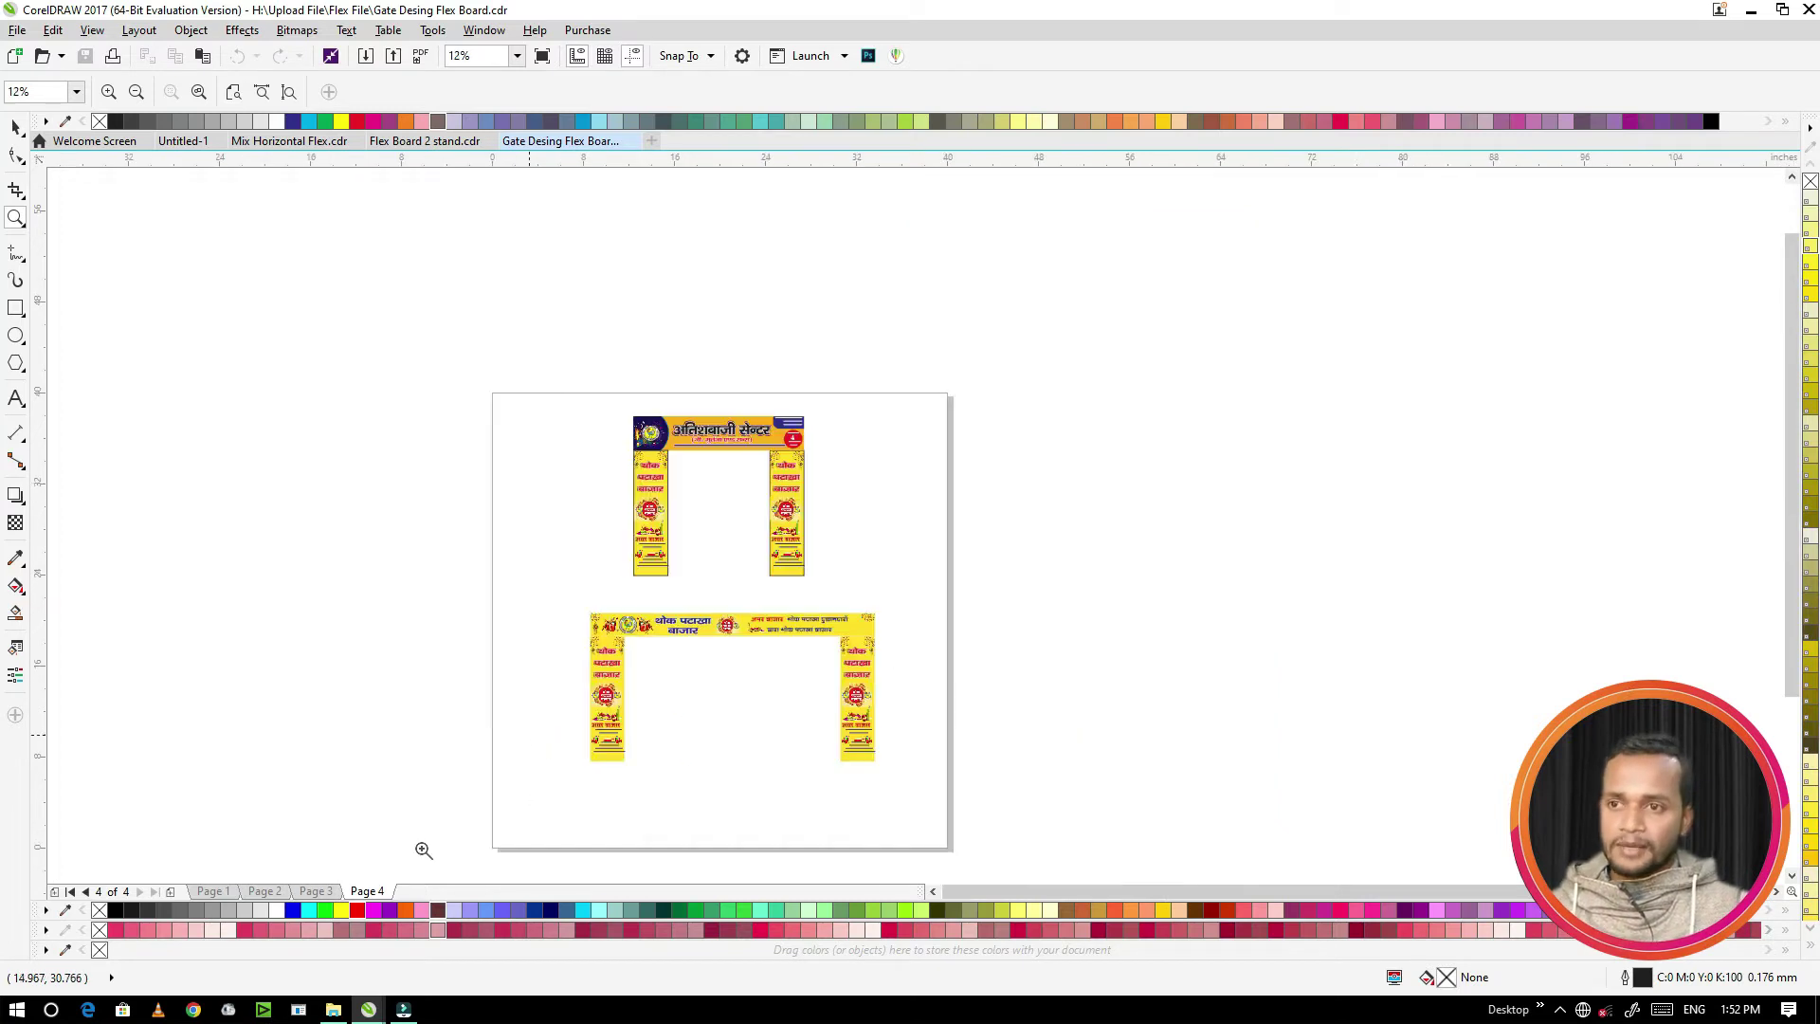
{"action": "left_click", "coordinate": [315, 891]}
{"action": "left_click", "coordinate": [210, 891]}
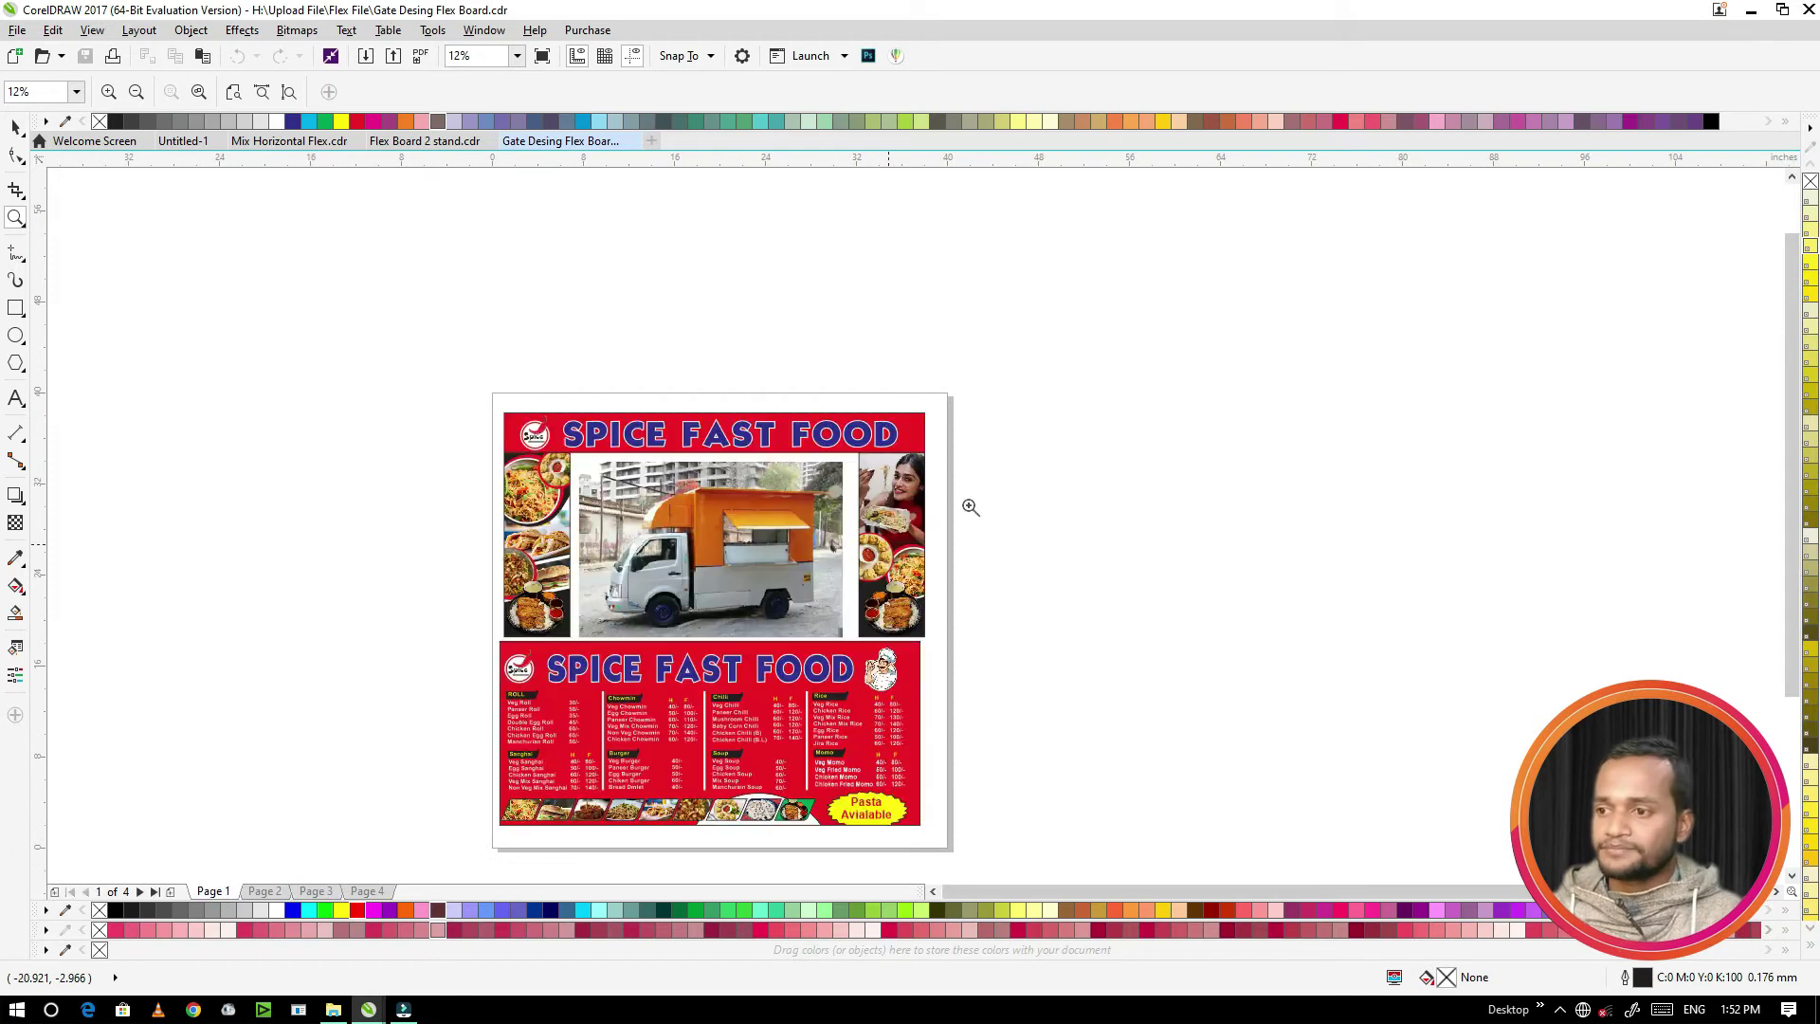
Step: Open the Flex & Material folder in File Explorer and browse its template files as larger thumbnails
{"action": "left_click", "coordinate": [332, 1009]}
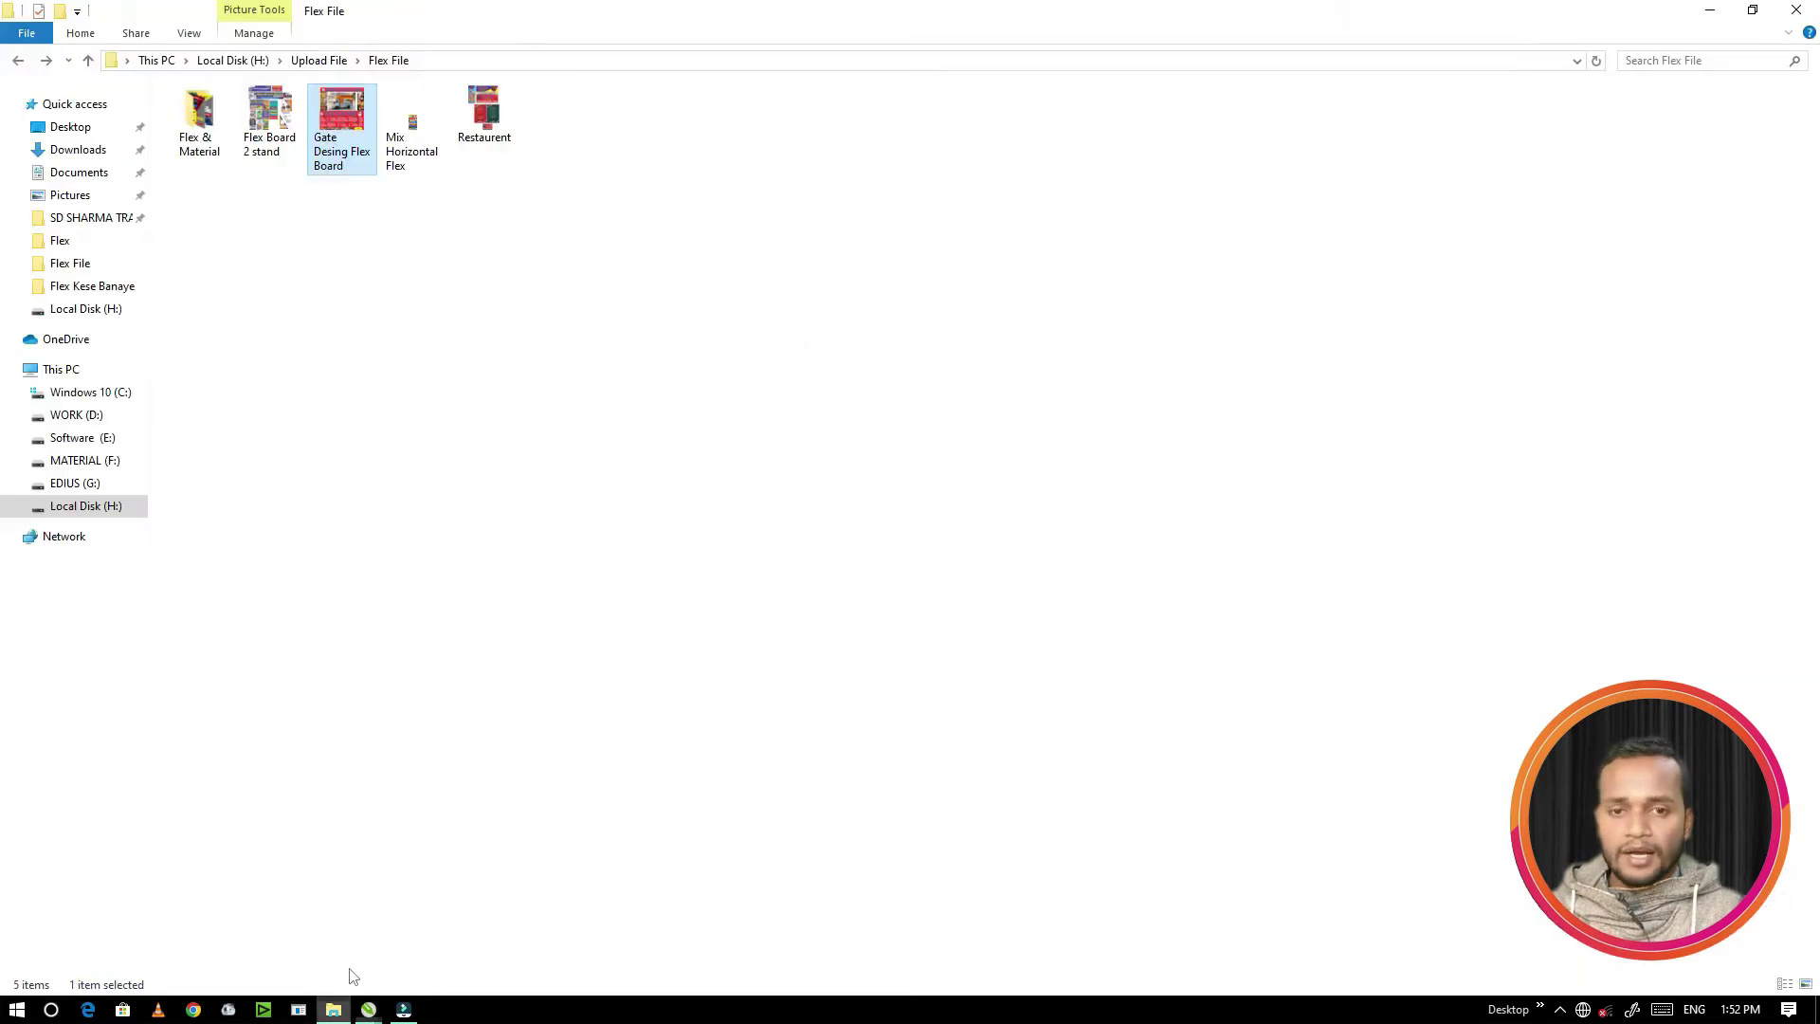
{"action": "double_click", "coordinate": [194, 118]}
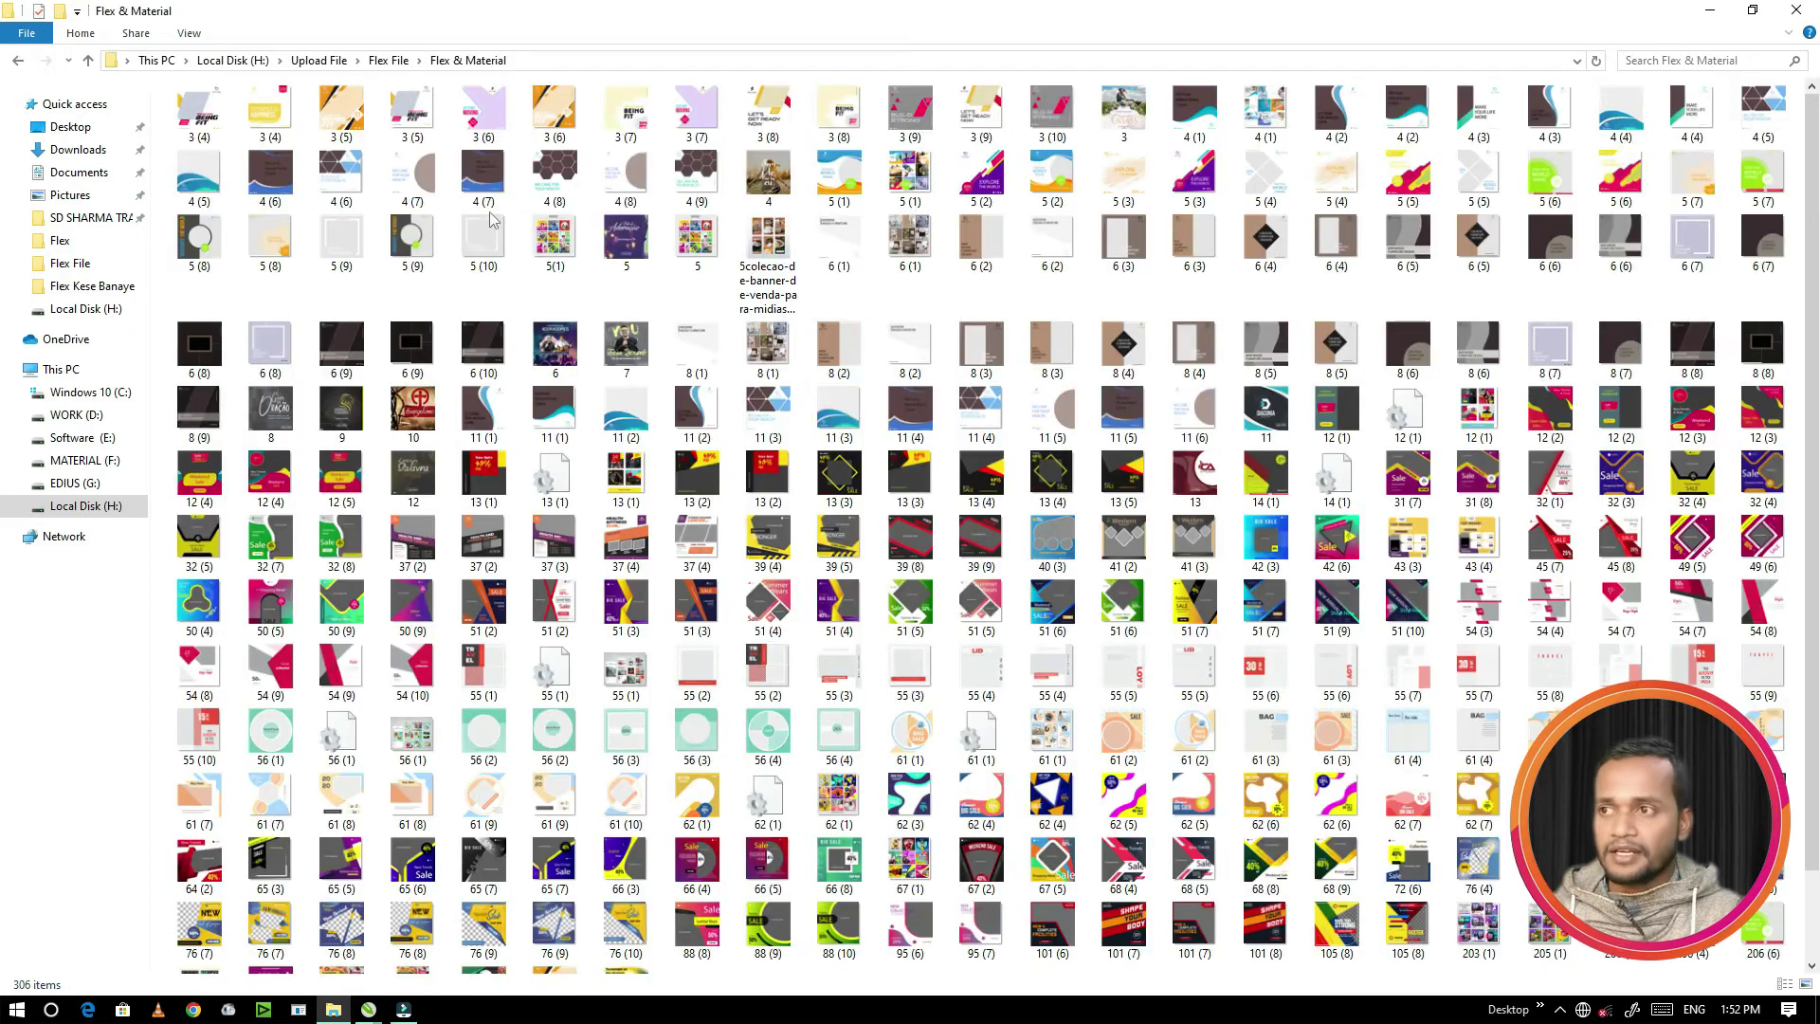
{"action": "scroll", "coordinate": [717, 365], "scroll_direction": "up", "scroll_amount": 1, "text": "ctrl"}
{"action": "scroll", "coordinate": [717, 365], "scroll_direction": "up", "scroll_amount": 2, "text": "ctrl"}
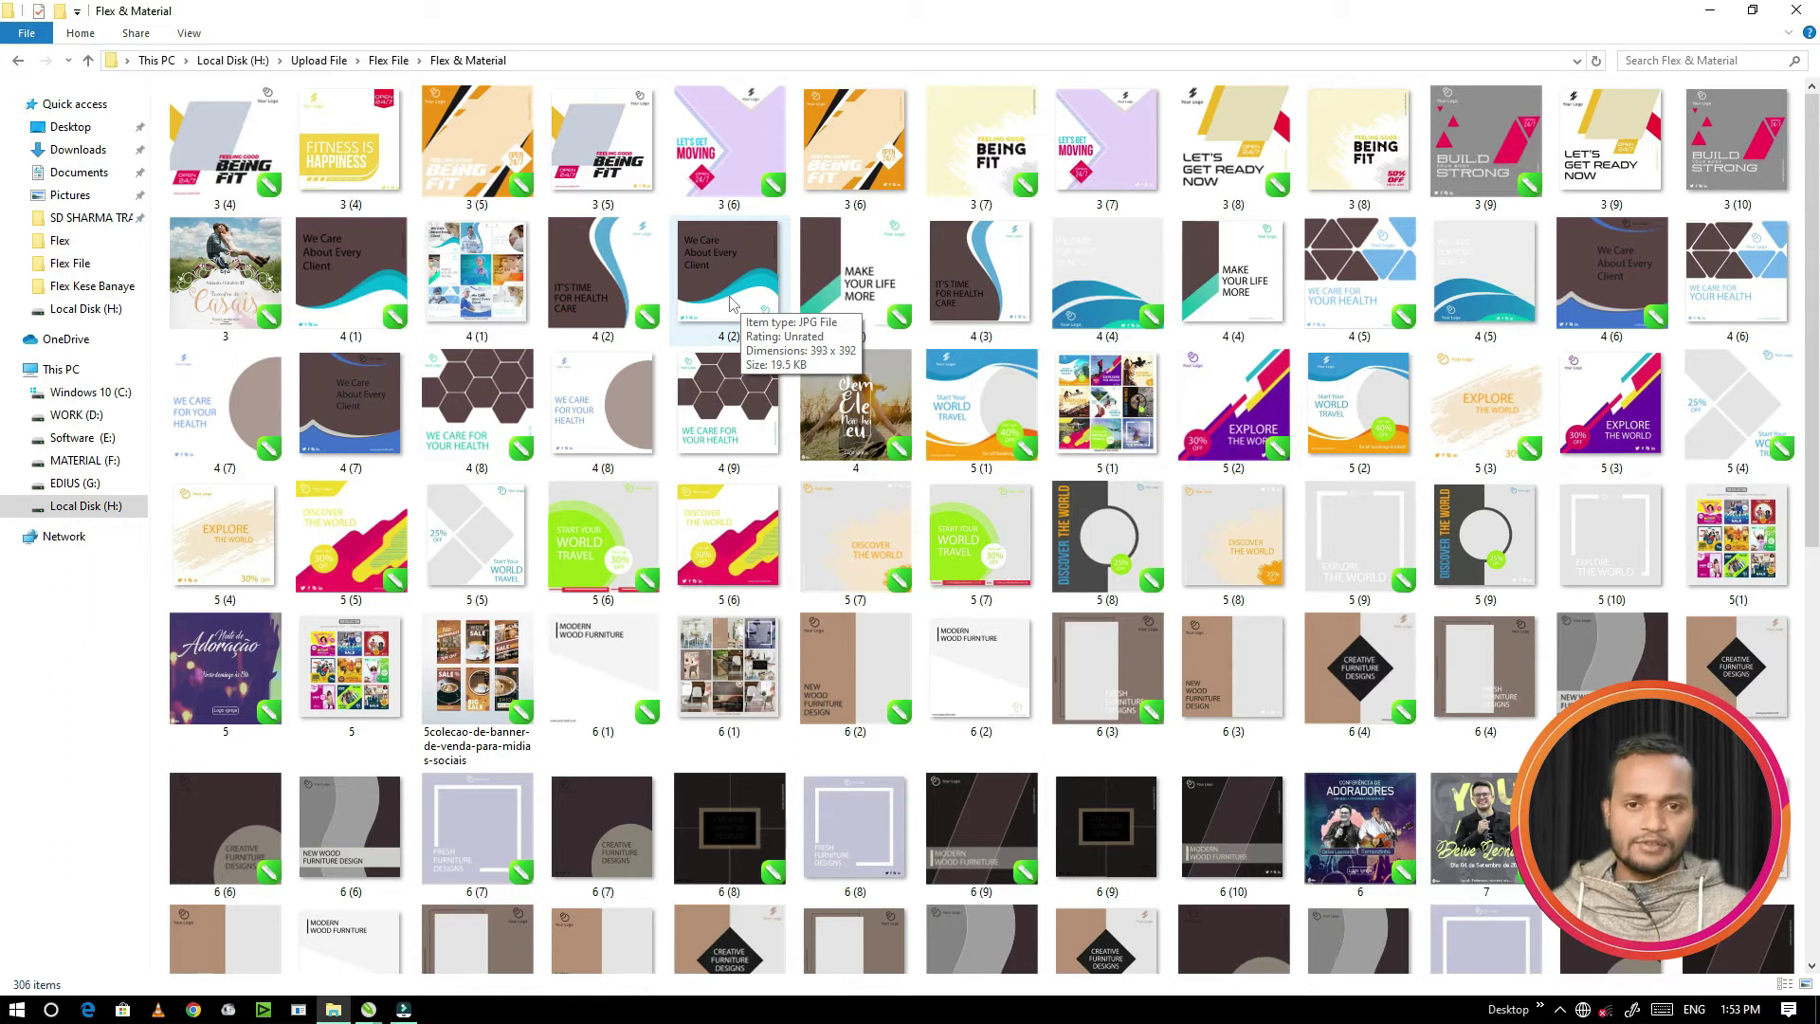
{"action": "scroll", "coordinate": [744, 303], "scroll_direction": "down", "scroll_amount": 10}
{"action": "key", "text": "super+Down"}
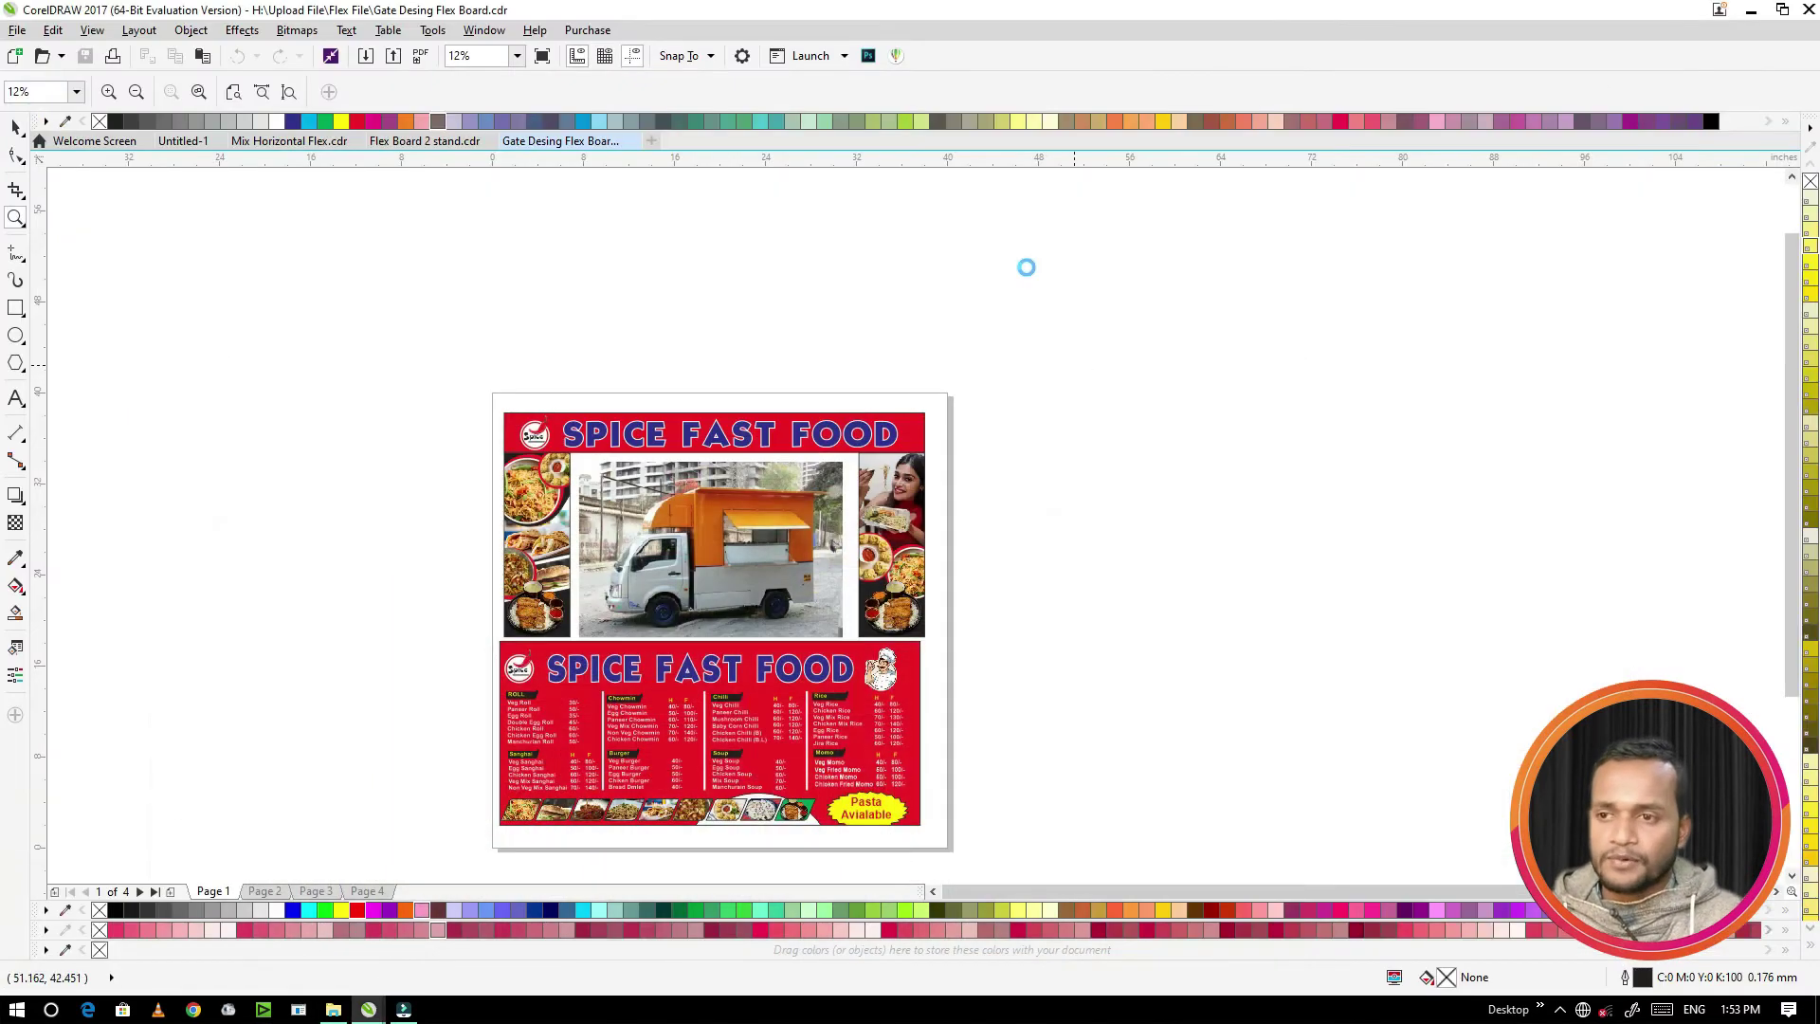
Step: Create a new blank document in CorelDRAW and draw a horizontal rectangle about 250 × 71 mm across the middle of the page
{"action": "left_click", "coordinate": [1024, 266]}
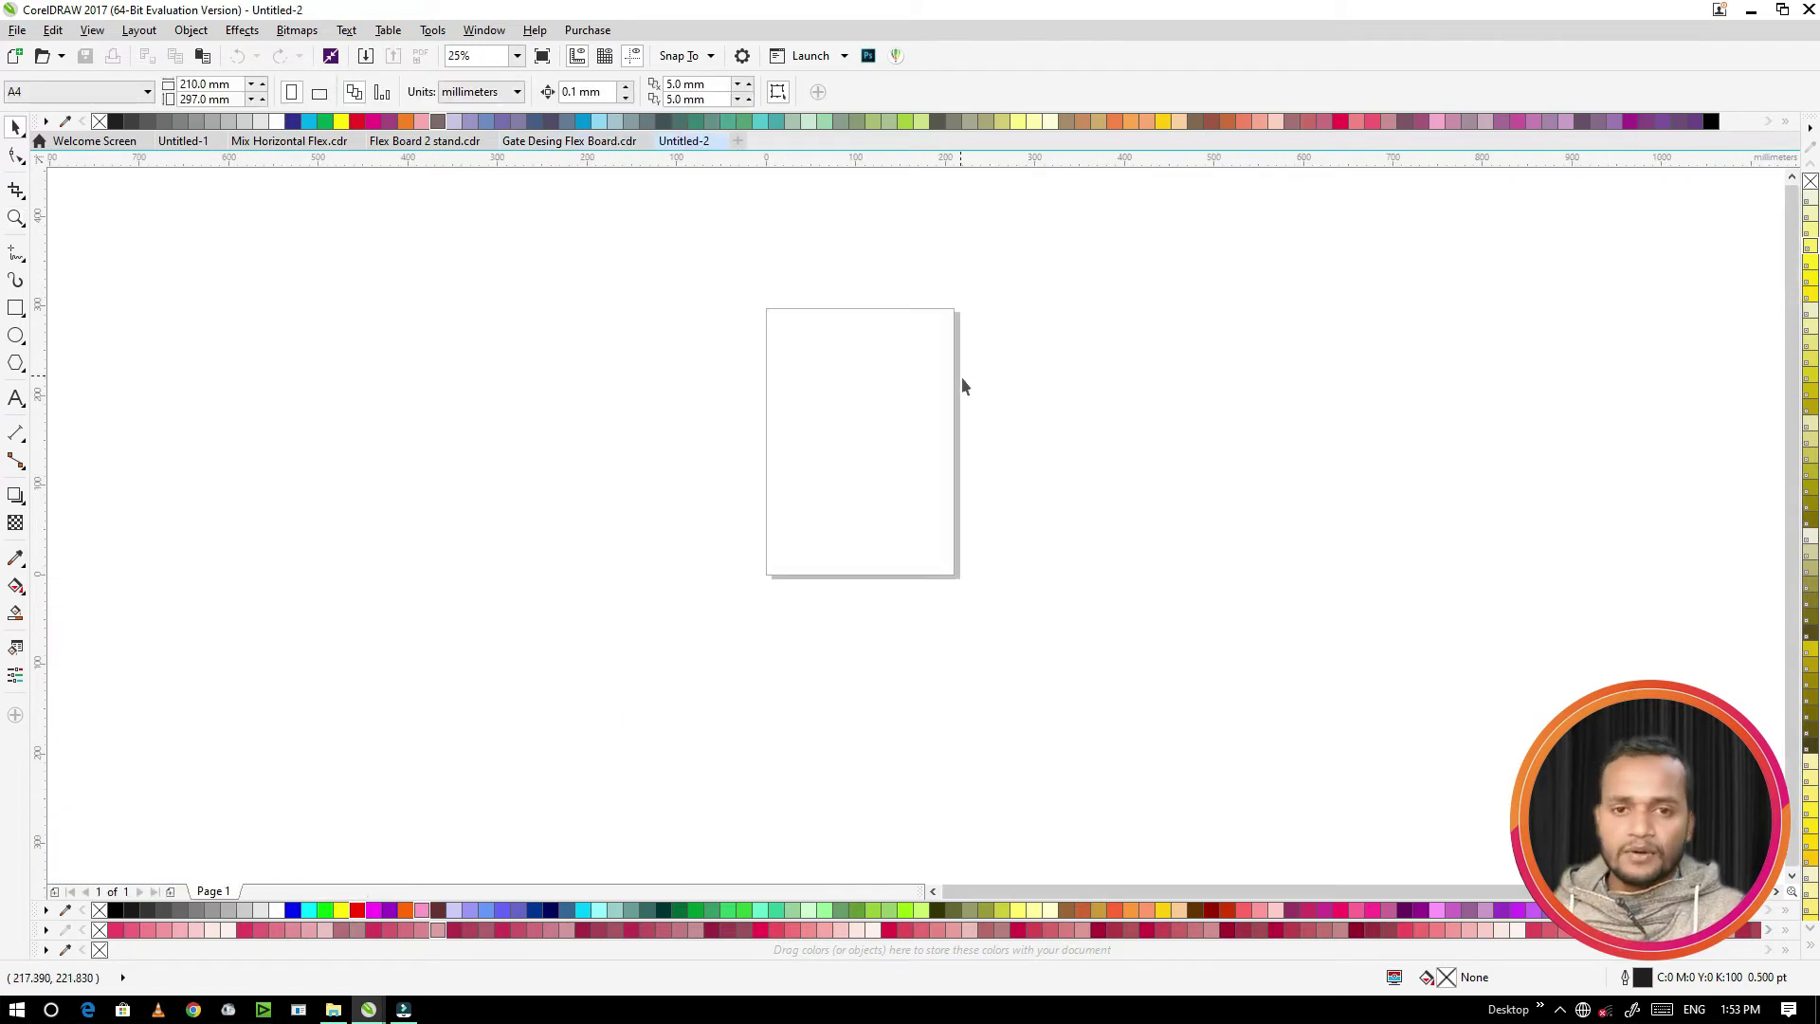
{"action": "left_click", "coordinate": [15, 307]}
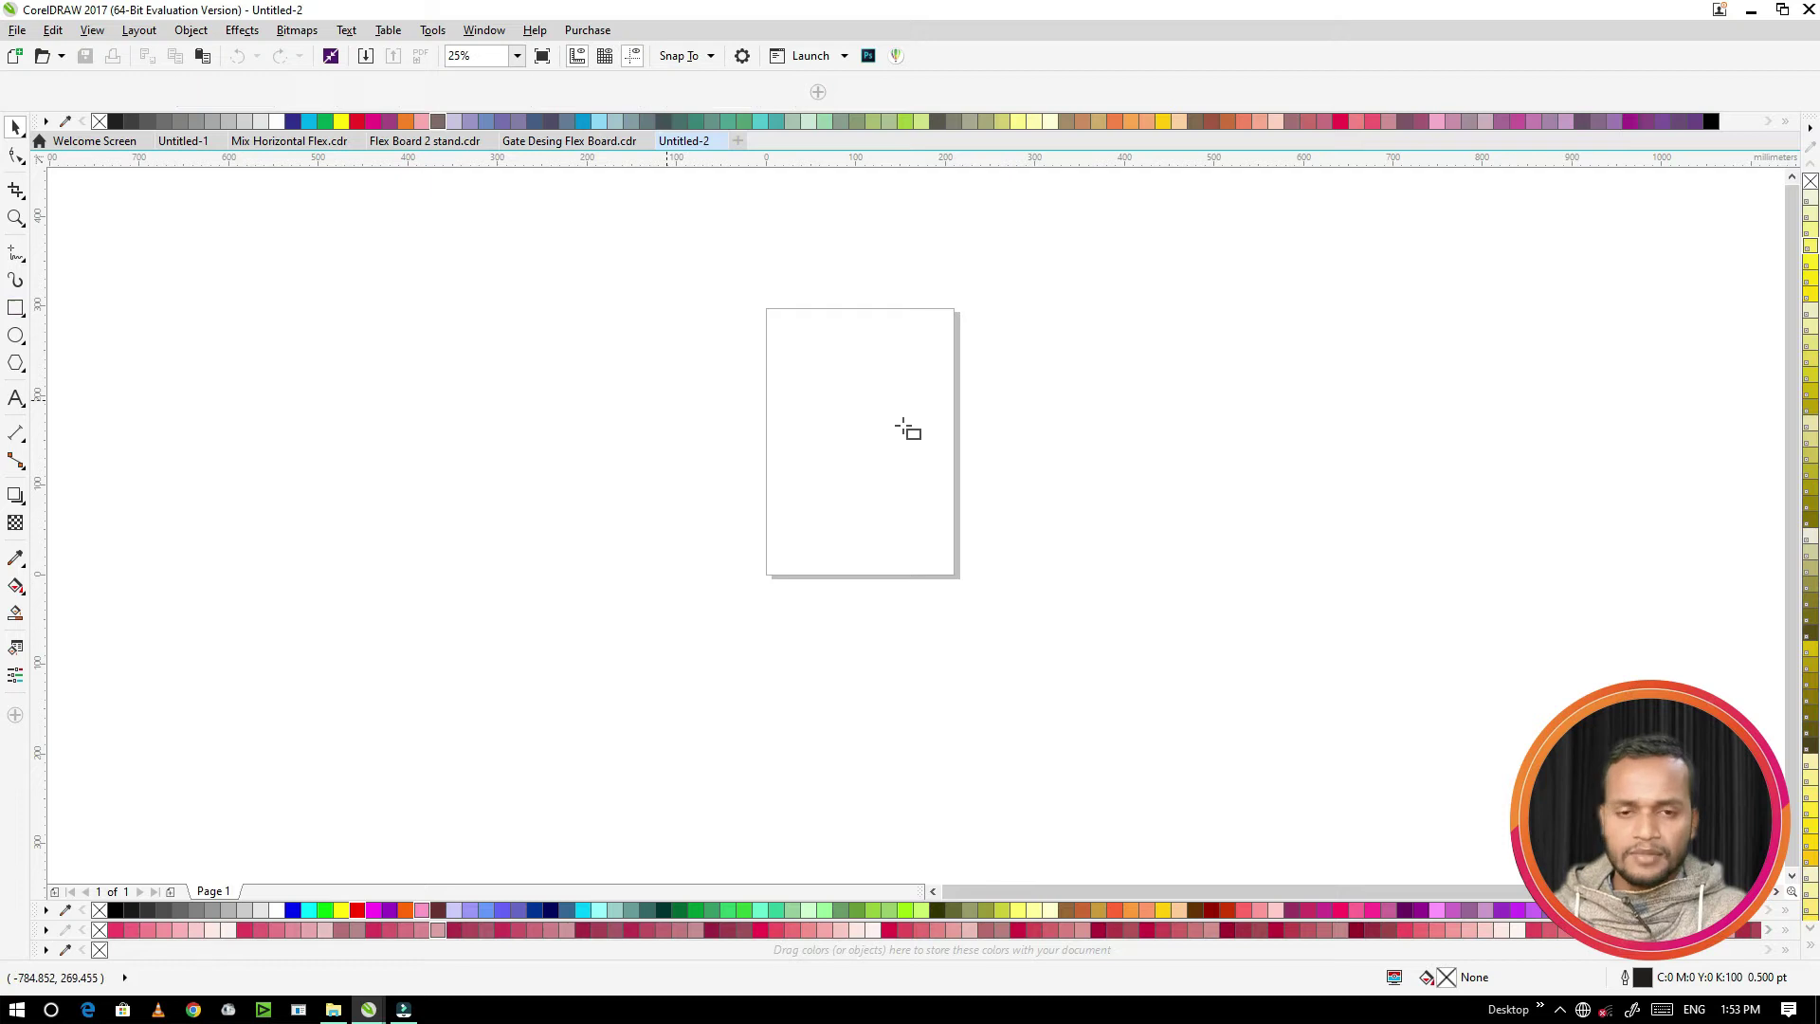
{"action": "scroll", "coordinate": [1019, 409], "scroll_direction": "up", "scroll_amount": 2}
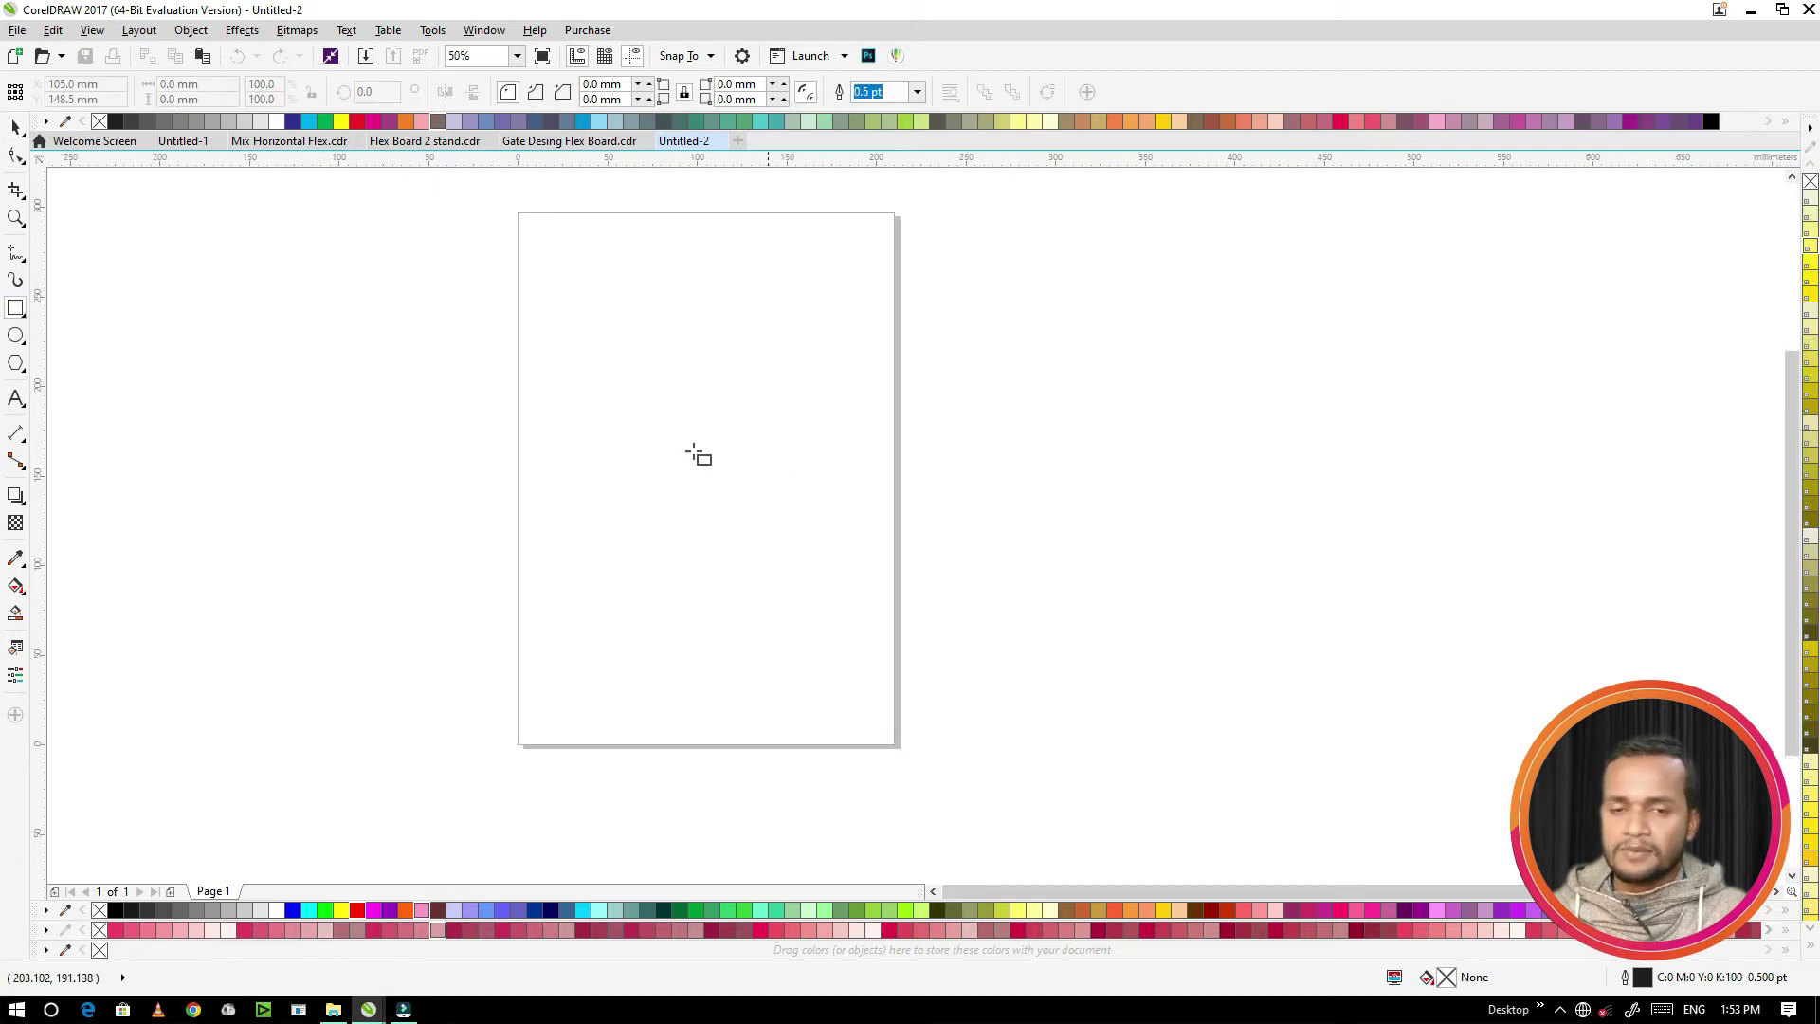
{"action": "left_click_drag", "start_coordinate": [500, 338], "coordinate": [949, 467]}
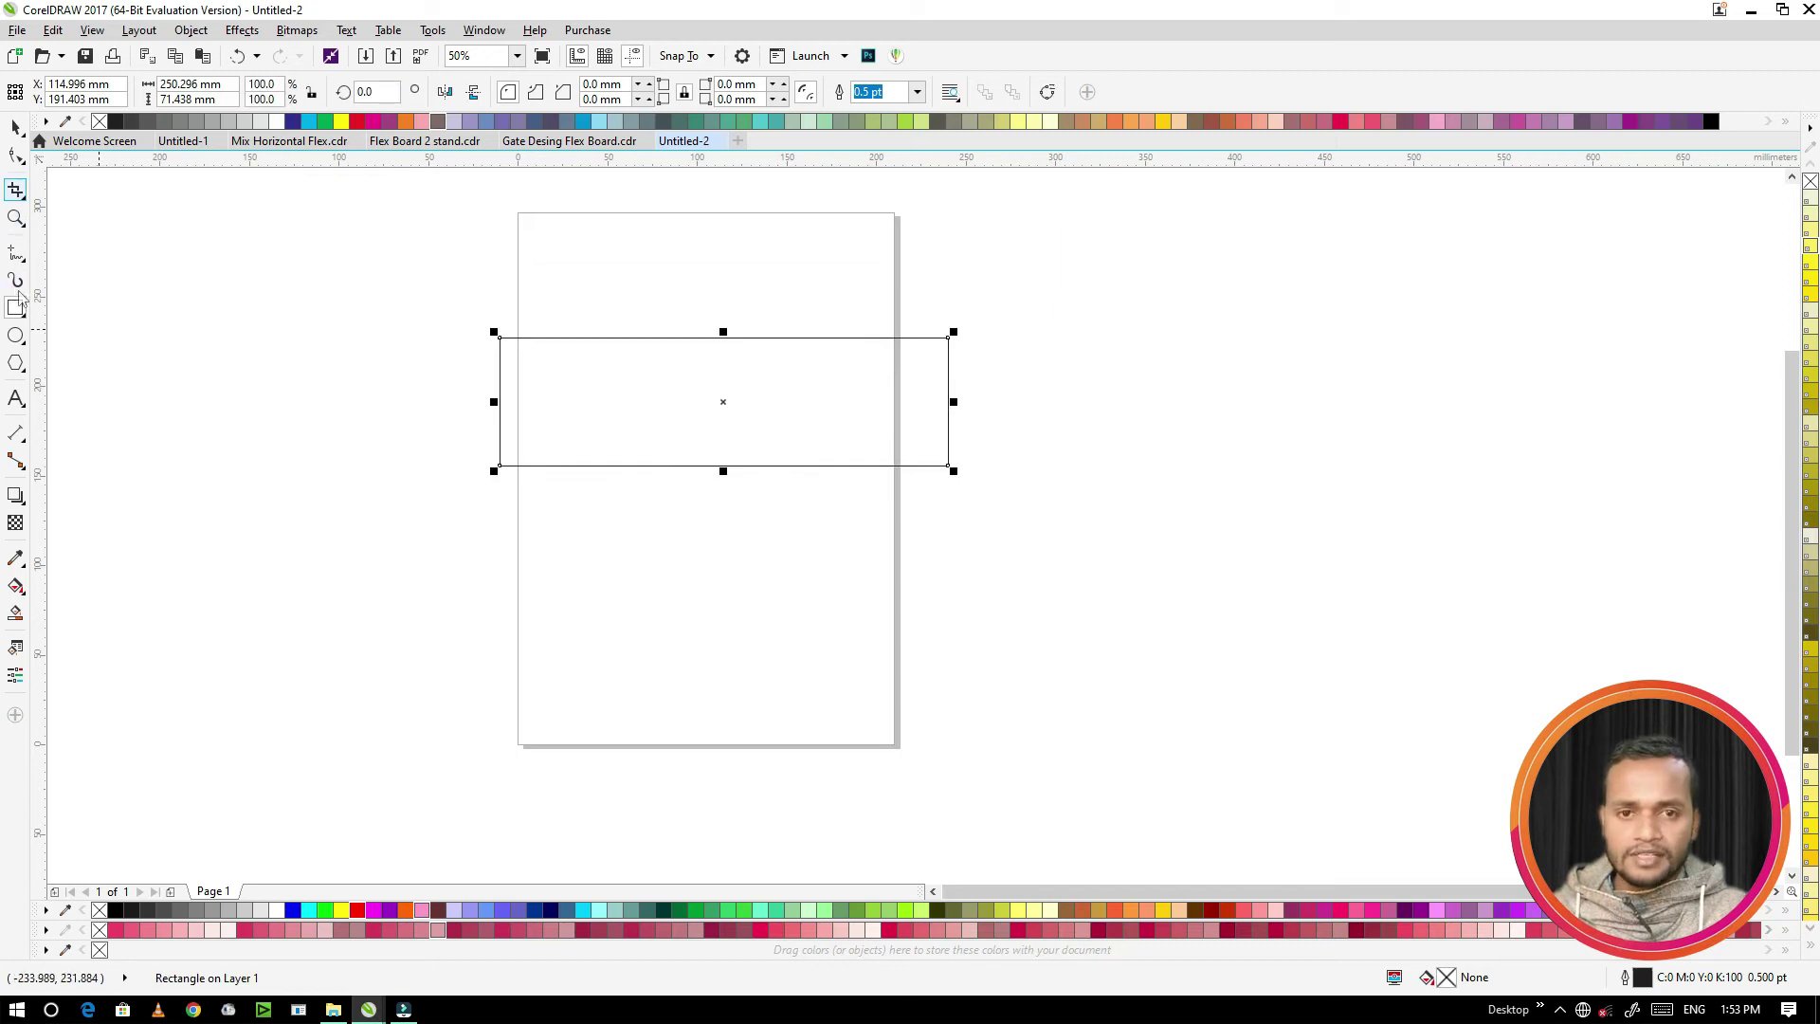
{"action": "left_click", "coordinate": [16, 127]}
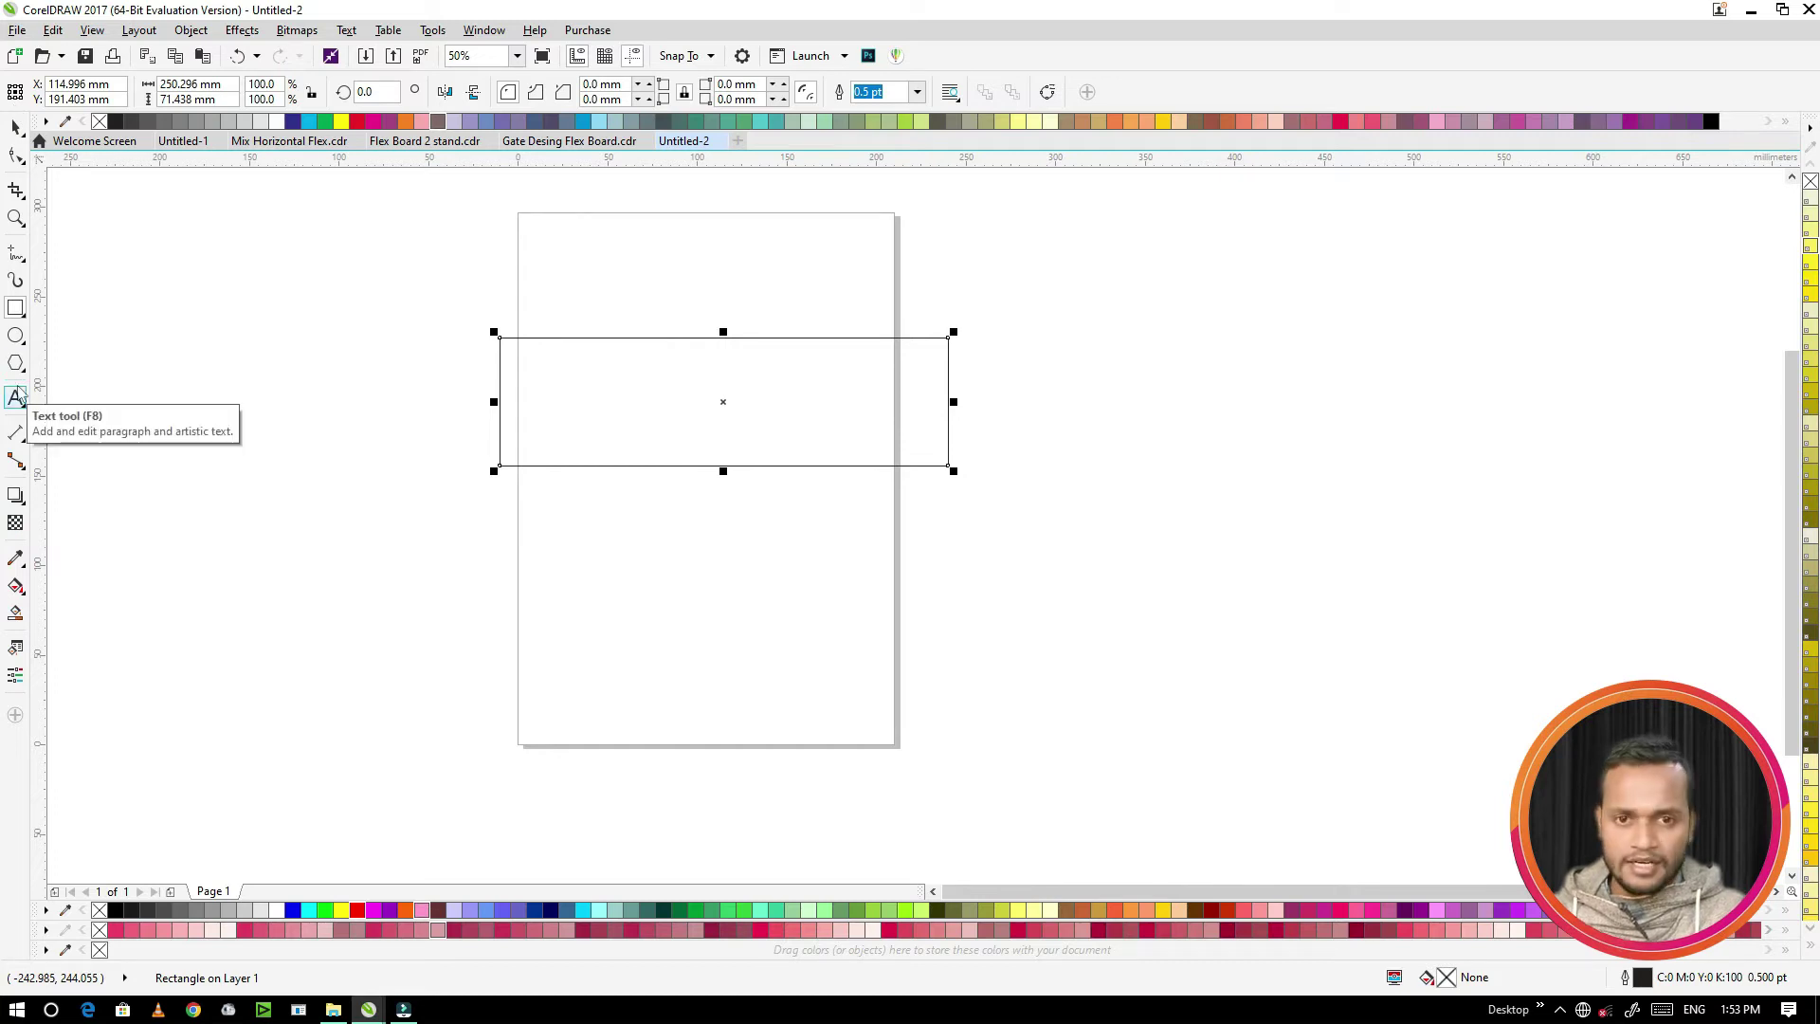
{"action": "left_click", "coordinate": [29, 323]}
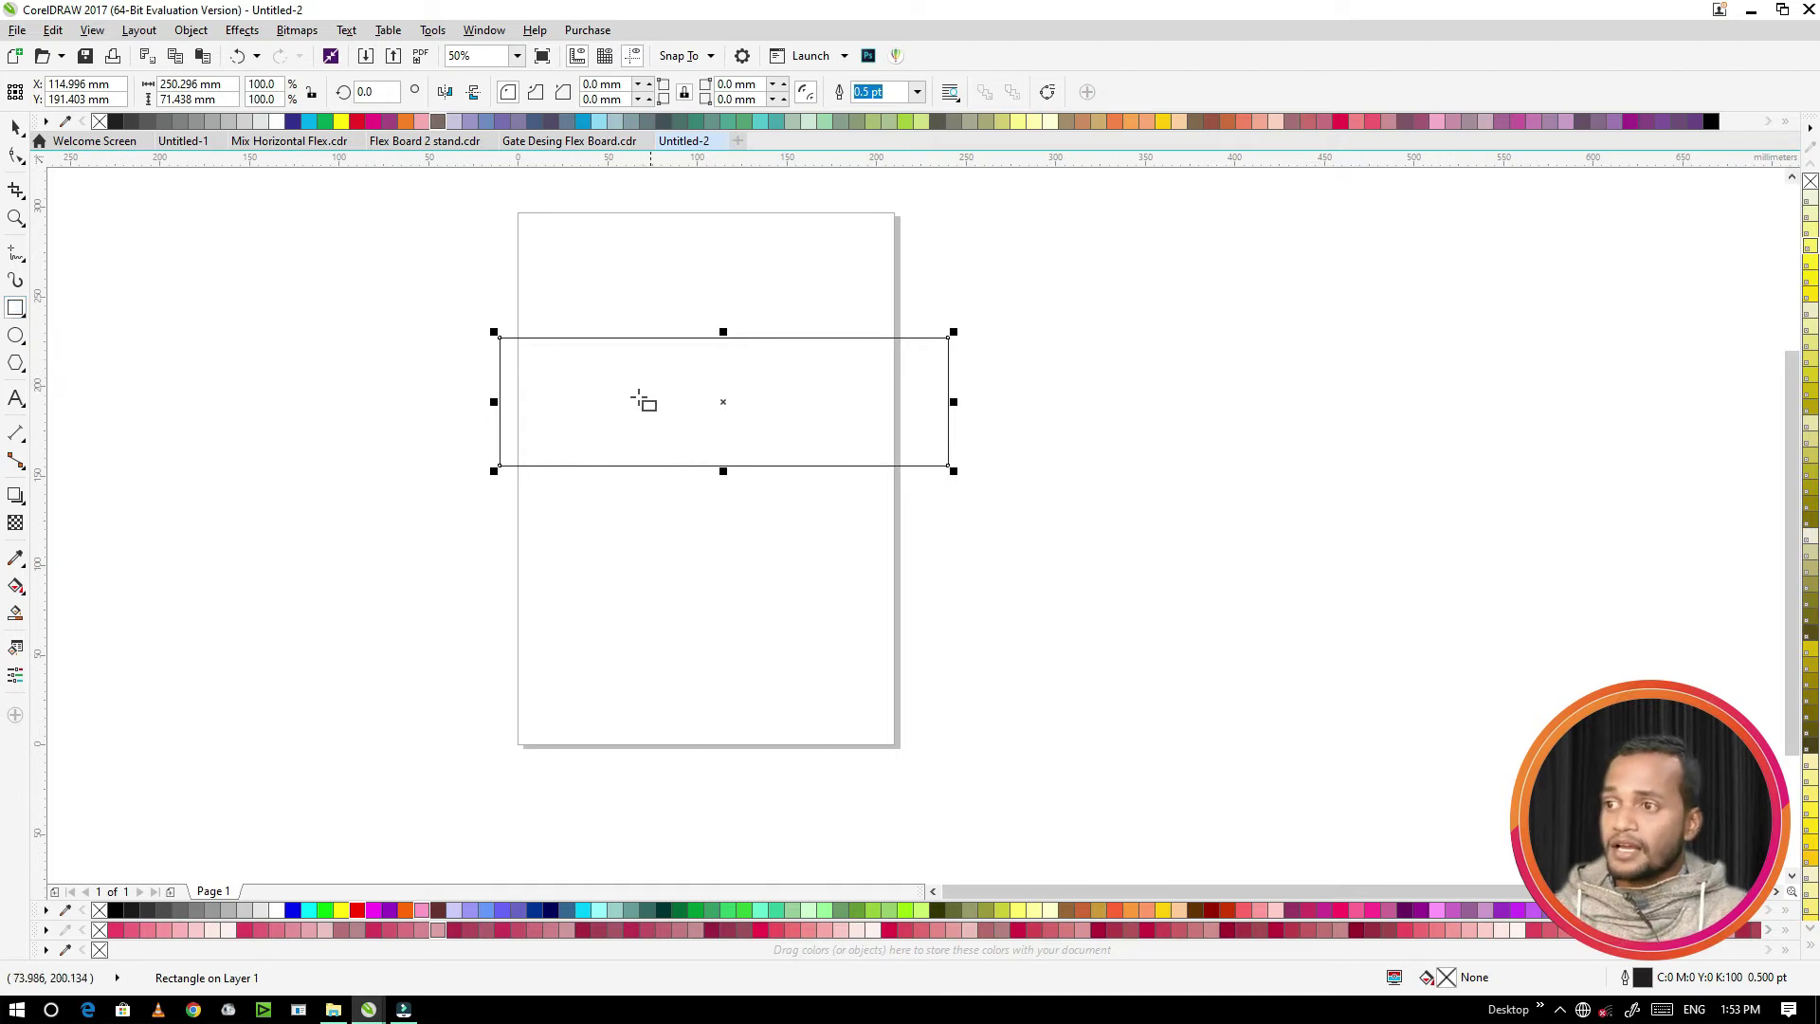
{"action": "left_click", "coordinate": [16, 127]}
{"action": "left_click_drag", "start_coordinate": [609, 372], "coordinate": [598, 398]}
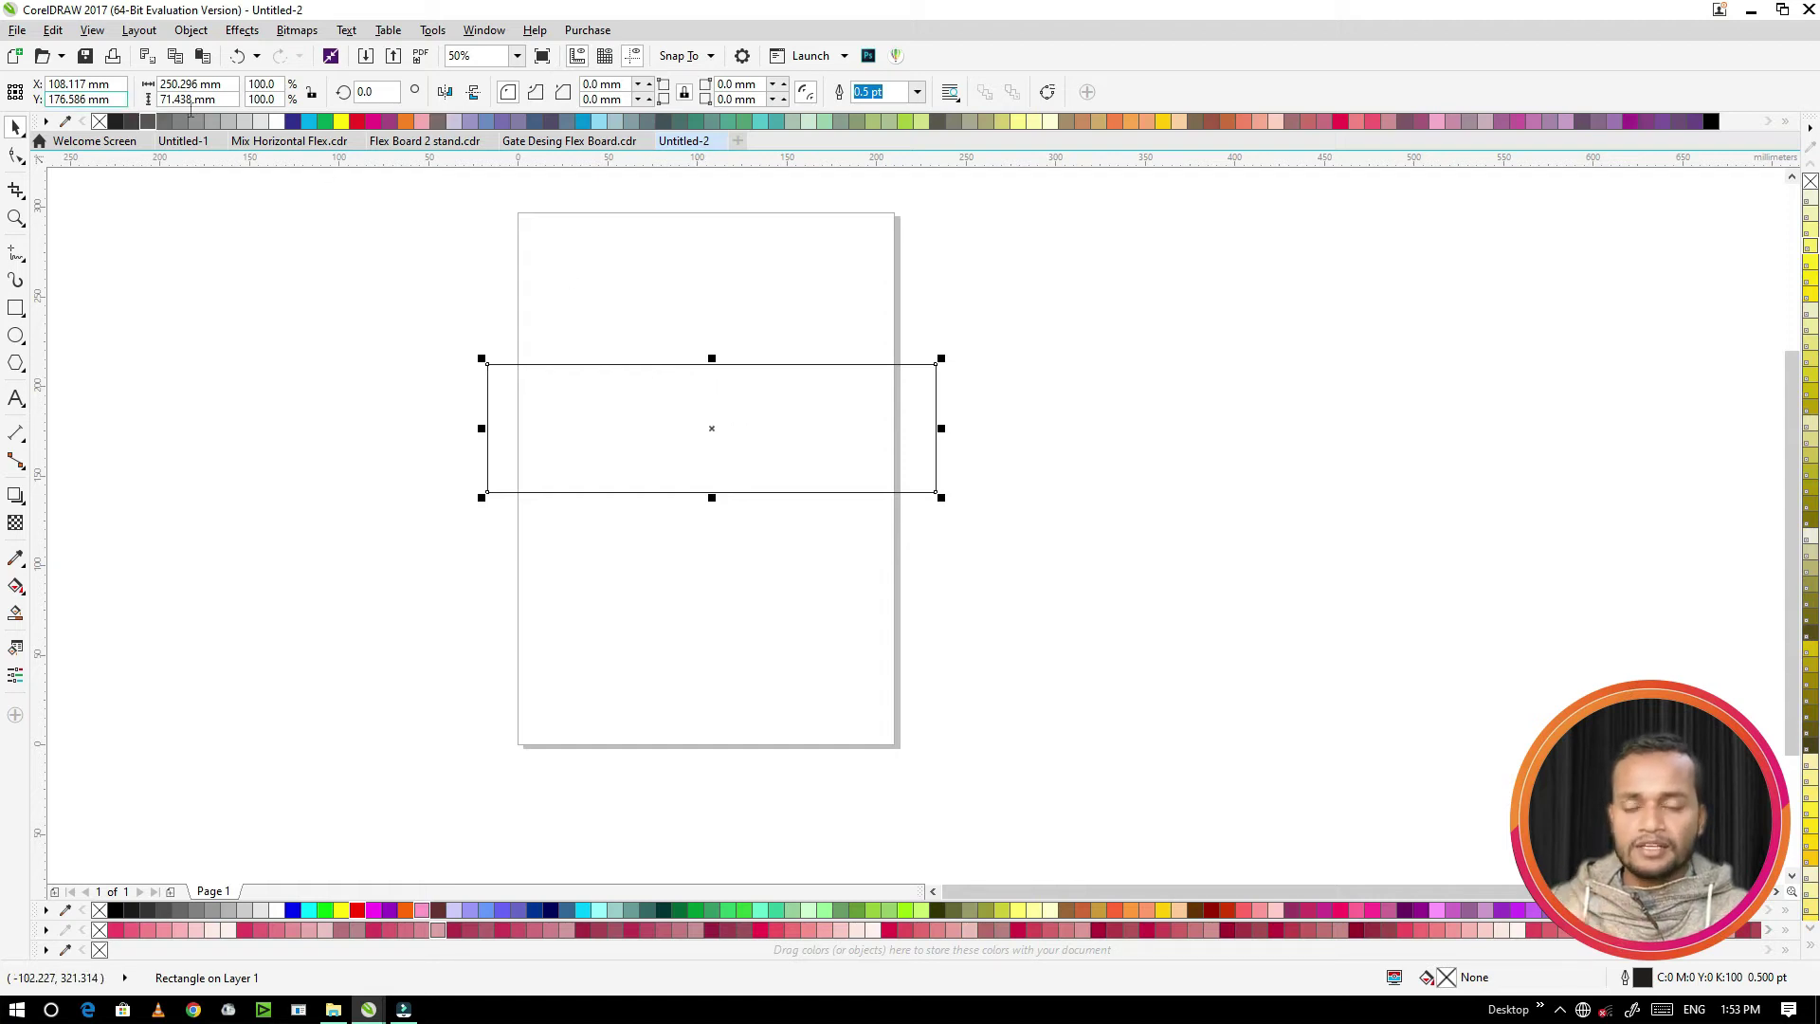
Step: Change the document's measurement units to inches and reselect the rectangle
{"action": "left_click", "coordinate": [359, 254]}
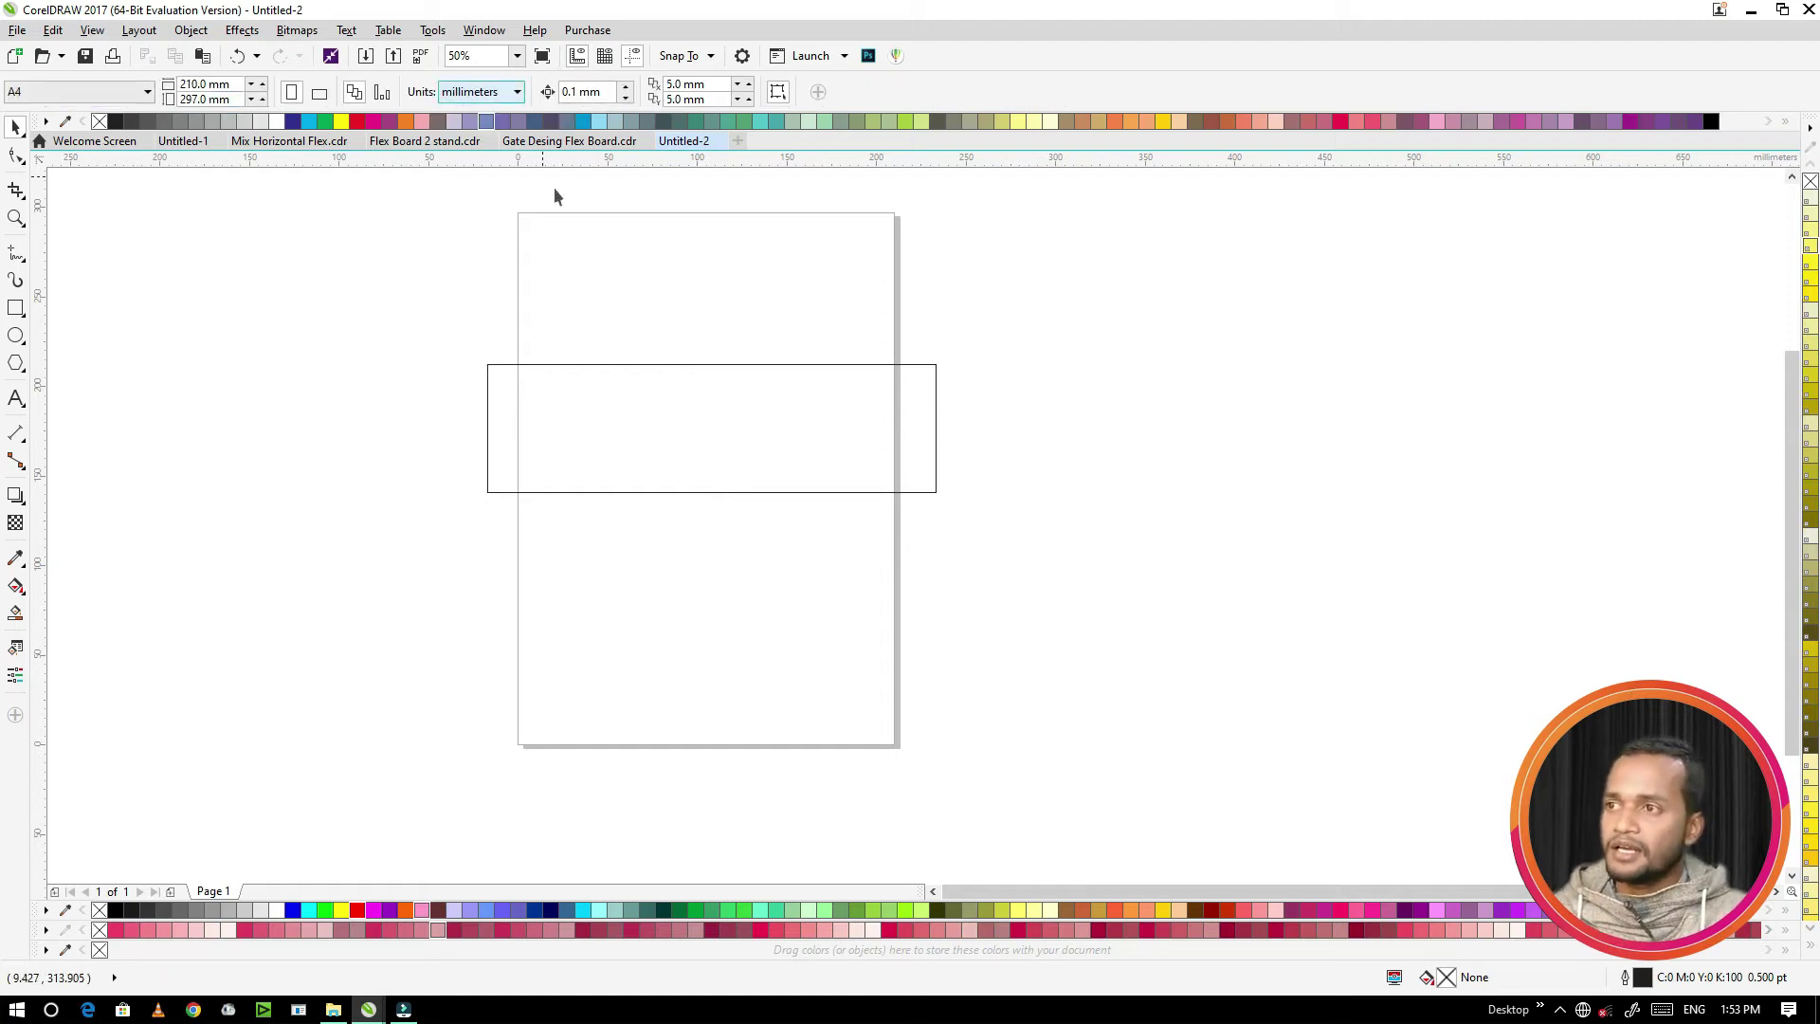
{"action": "left_click", "coordinate": [656, 400]}
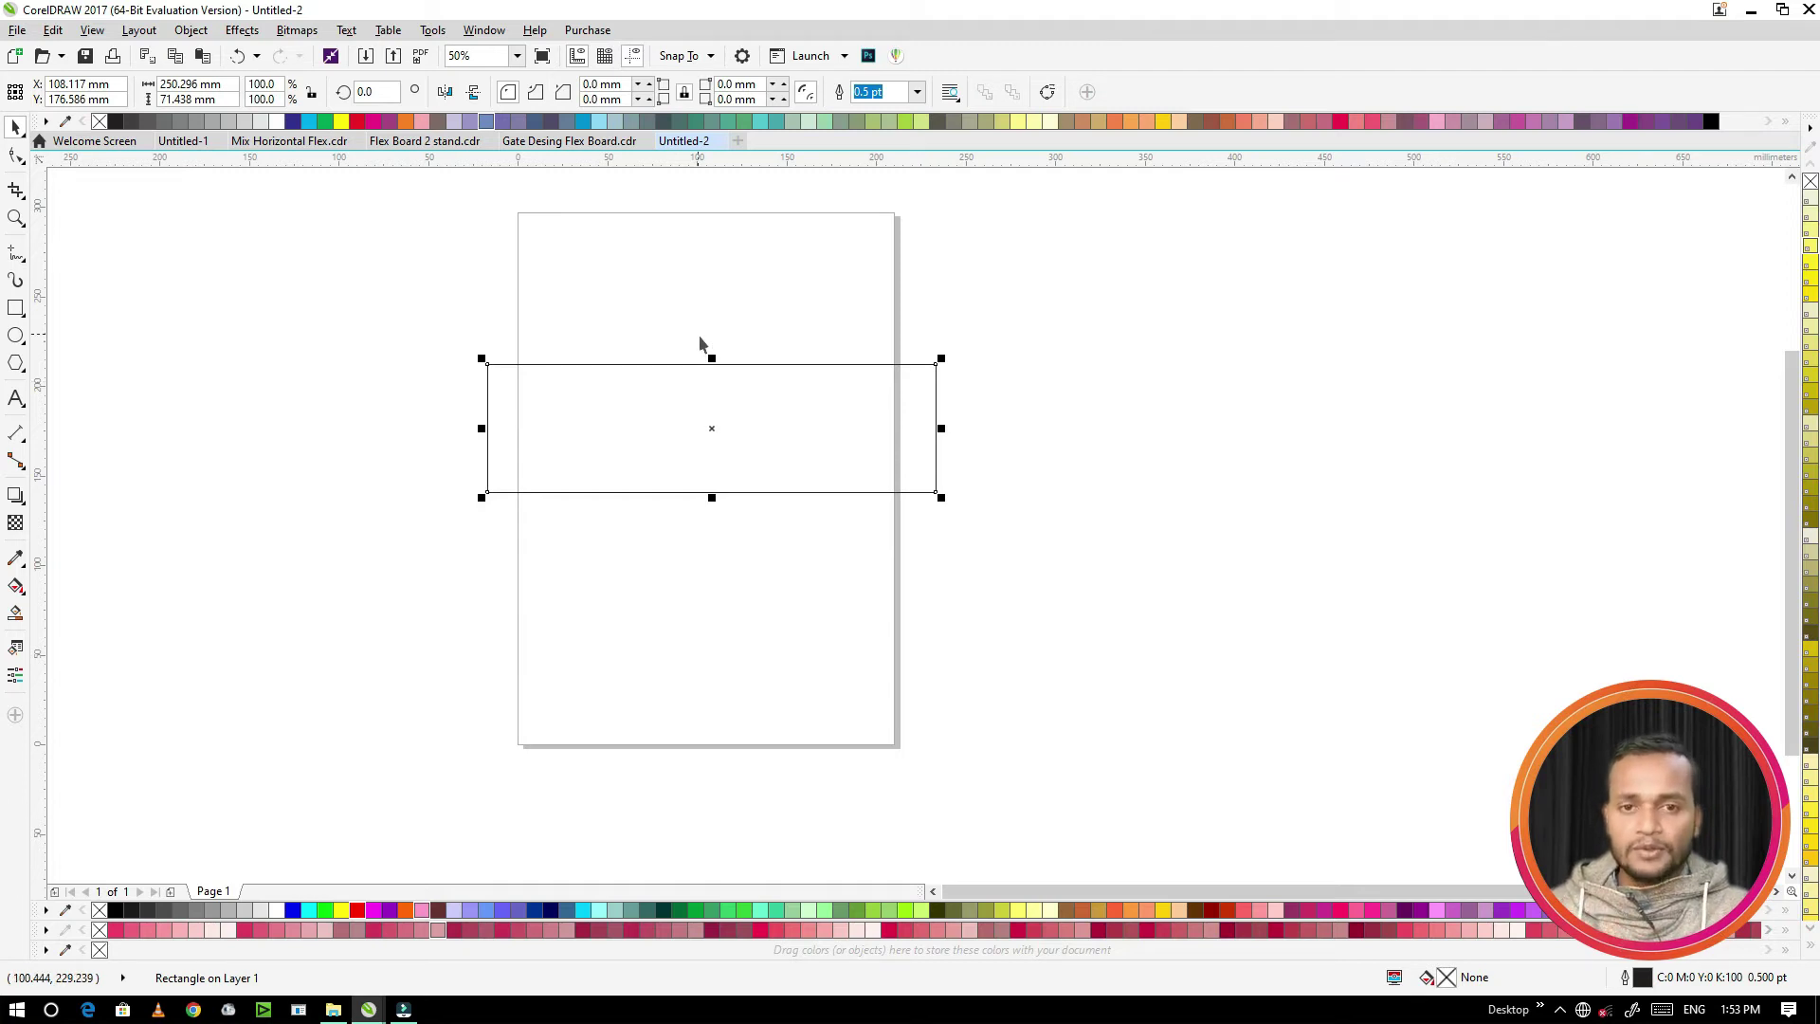
{"action": "key", "text": "Escape"}
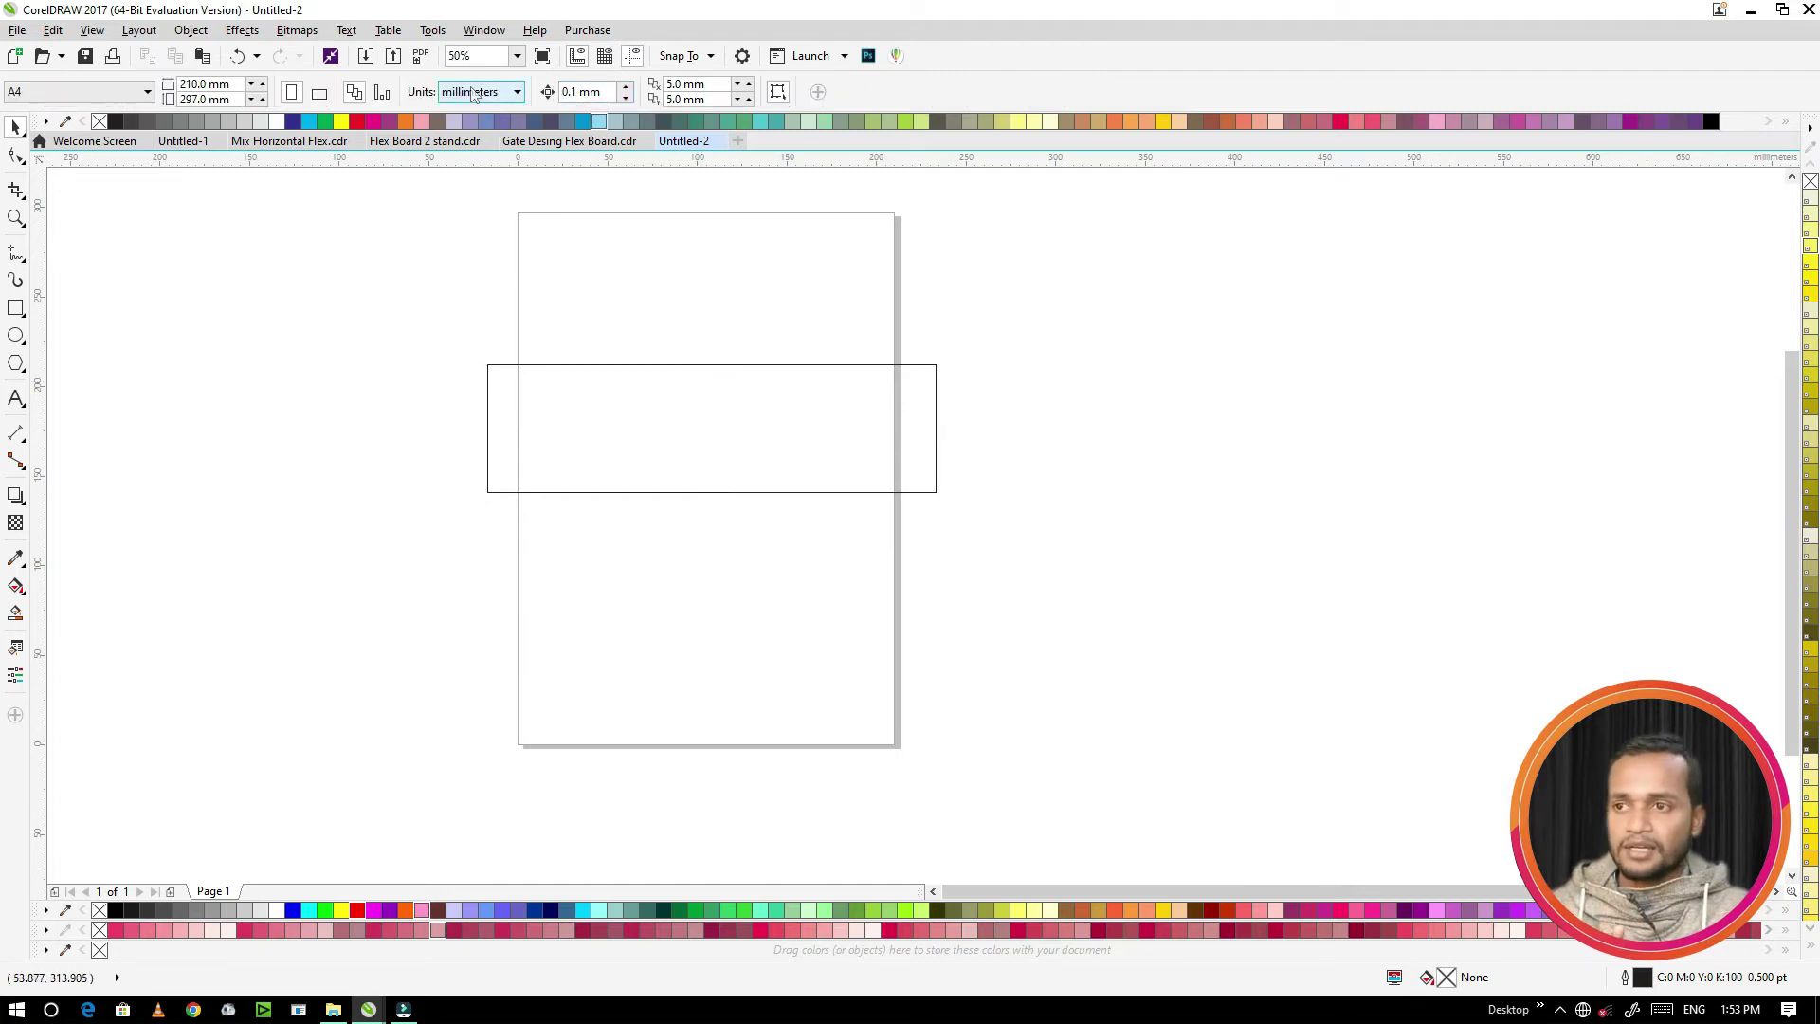
{"action": "left_click", "coordinate": [483, 91]}
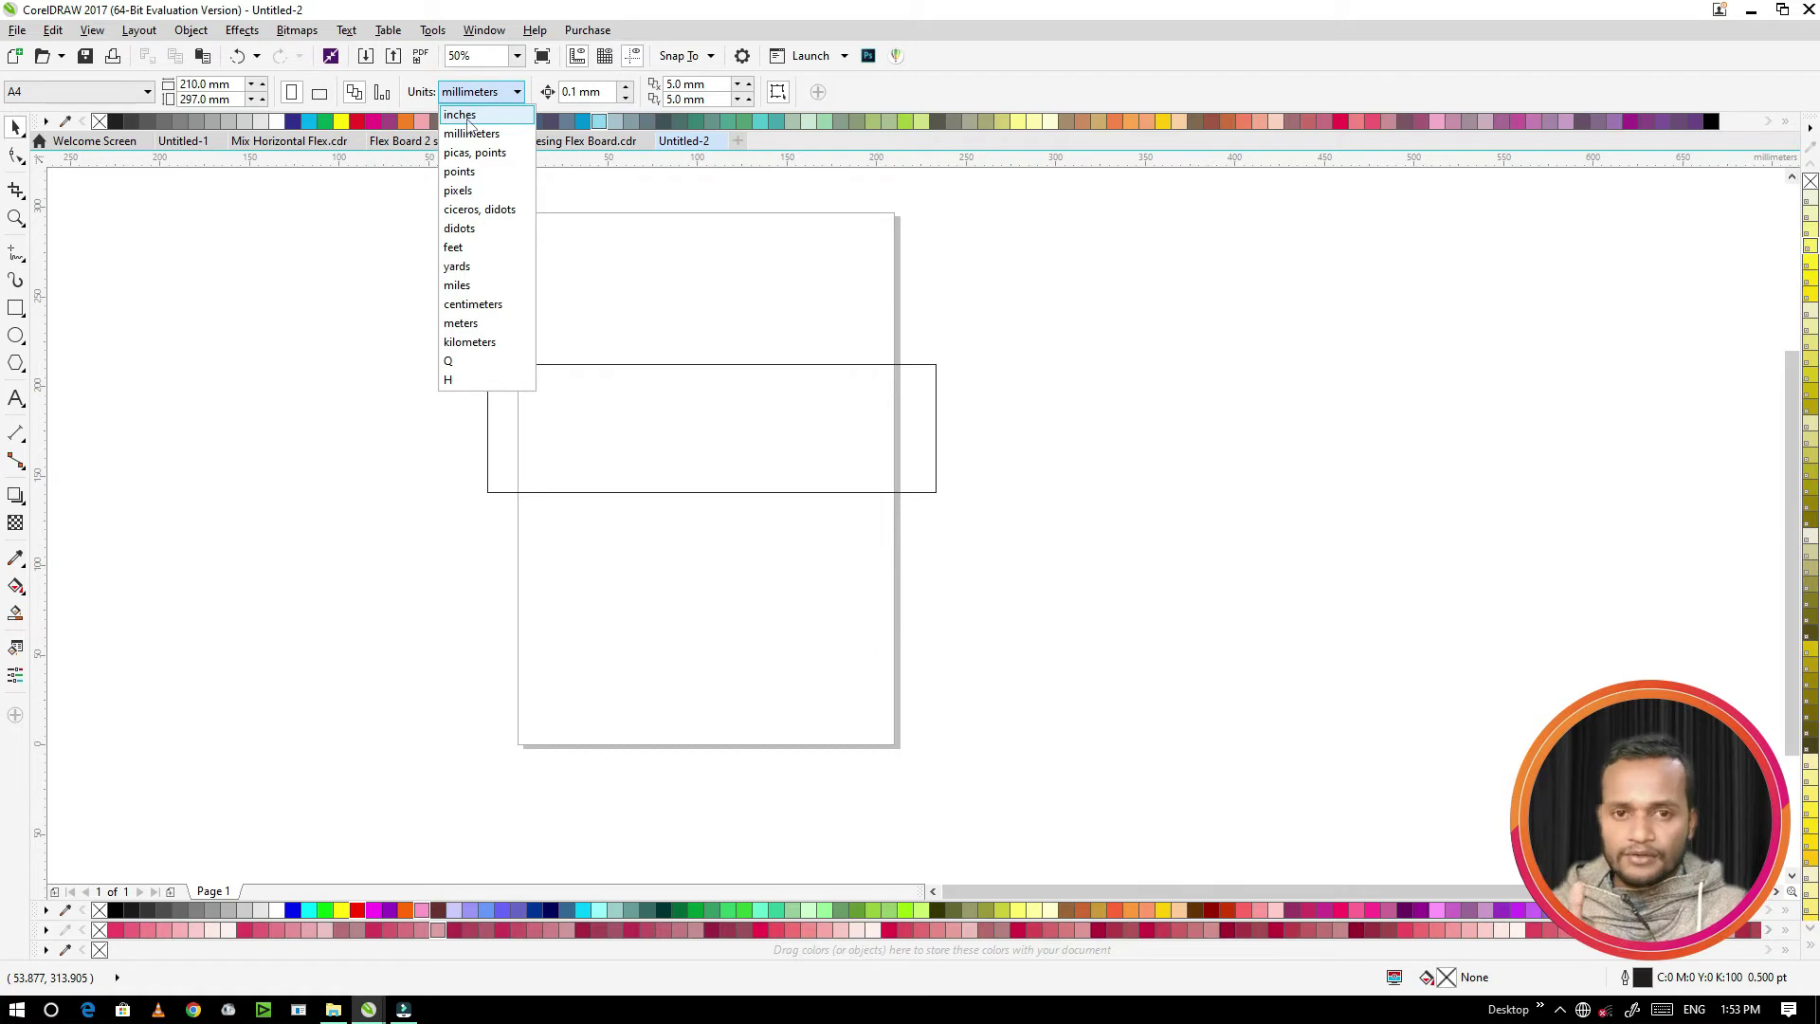
{"action": "left_click", "coordinate": [469, 115]}
{"action": "left_click", "coordinate": [722, 391]}
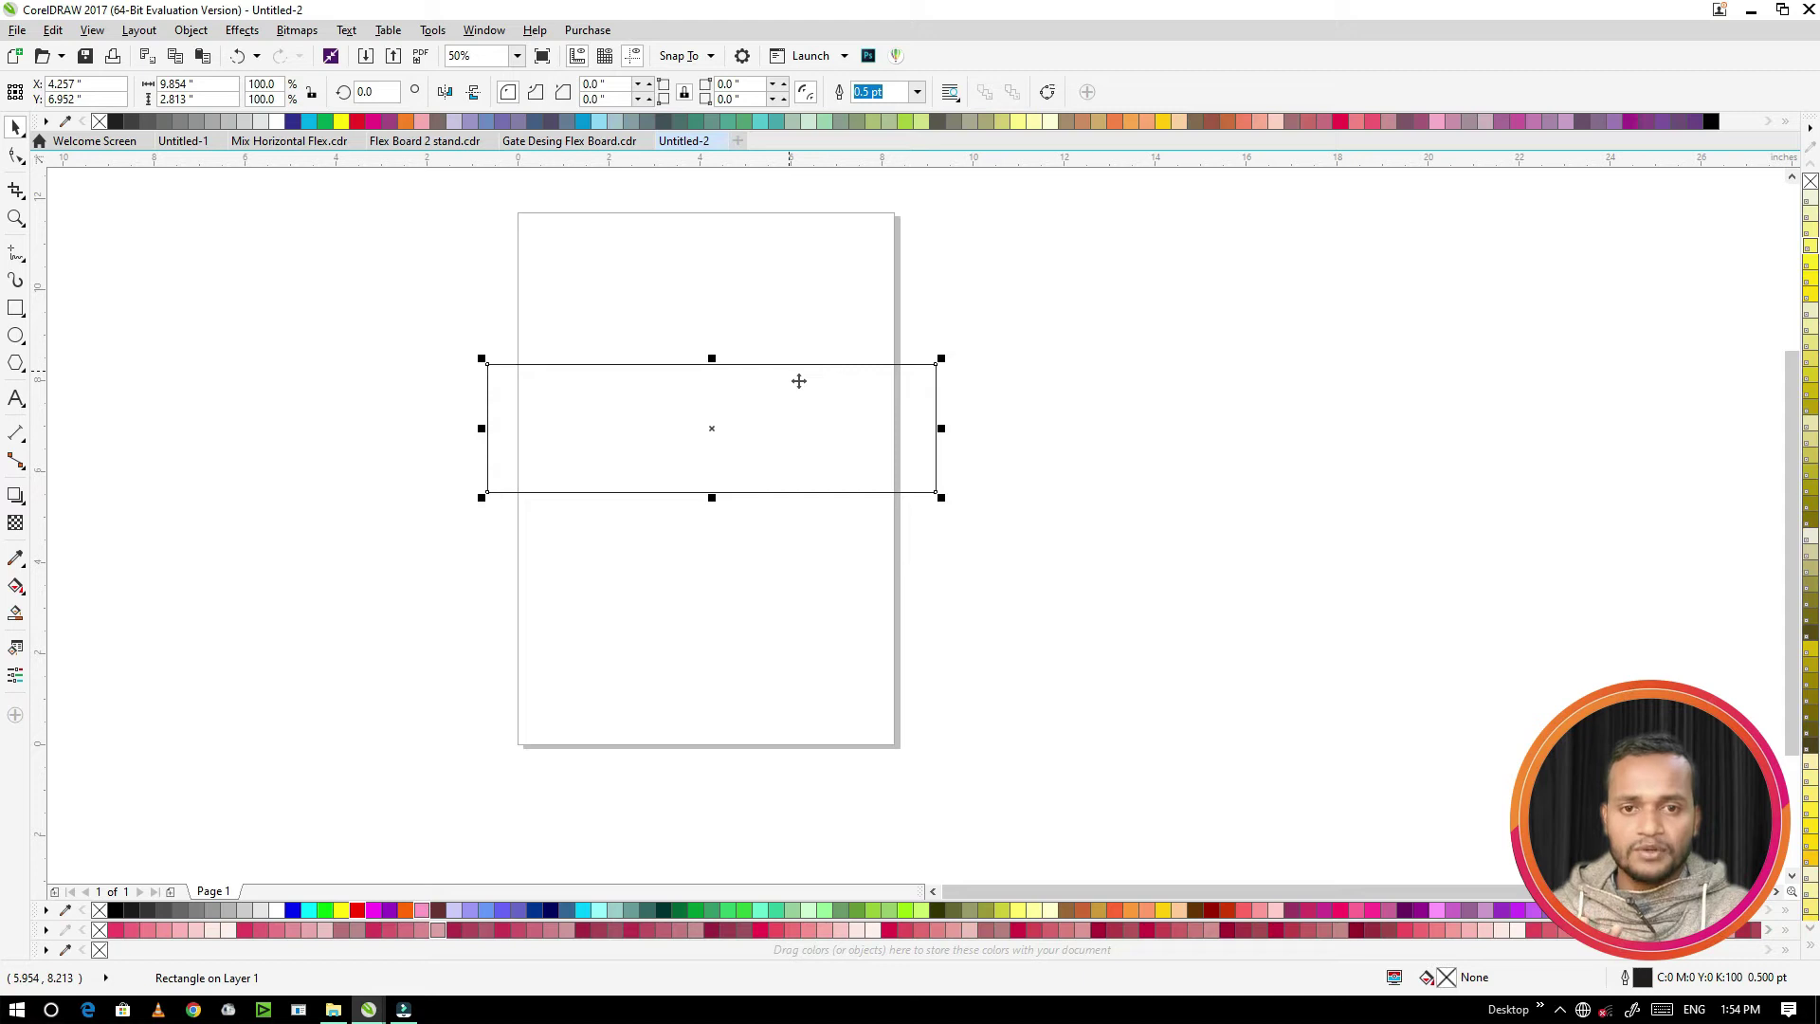
Step: Move the rectangle slightly lower on the page, to about X 4.13 and Y 5.85 inches
{"action": "left_click_drag", "start_coordinate": [799, 380], "coordinate": [793, 430]}
{"action": "left_click", "coordinate": [837, 361]}
{"action": "left_click", "coordinate": [796, 463]}
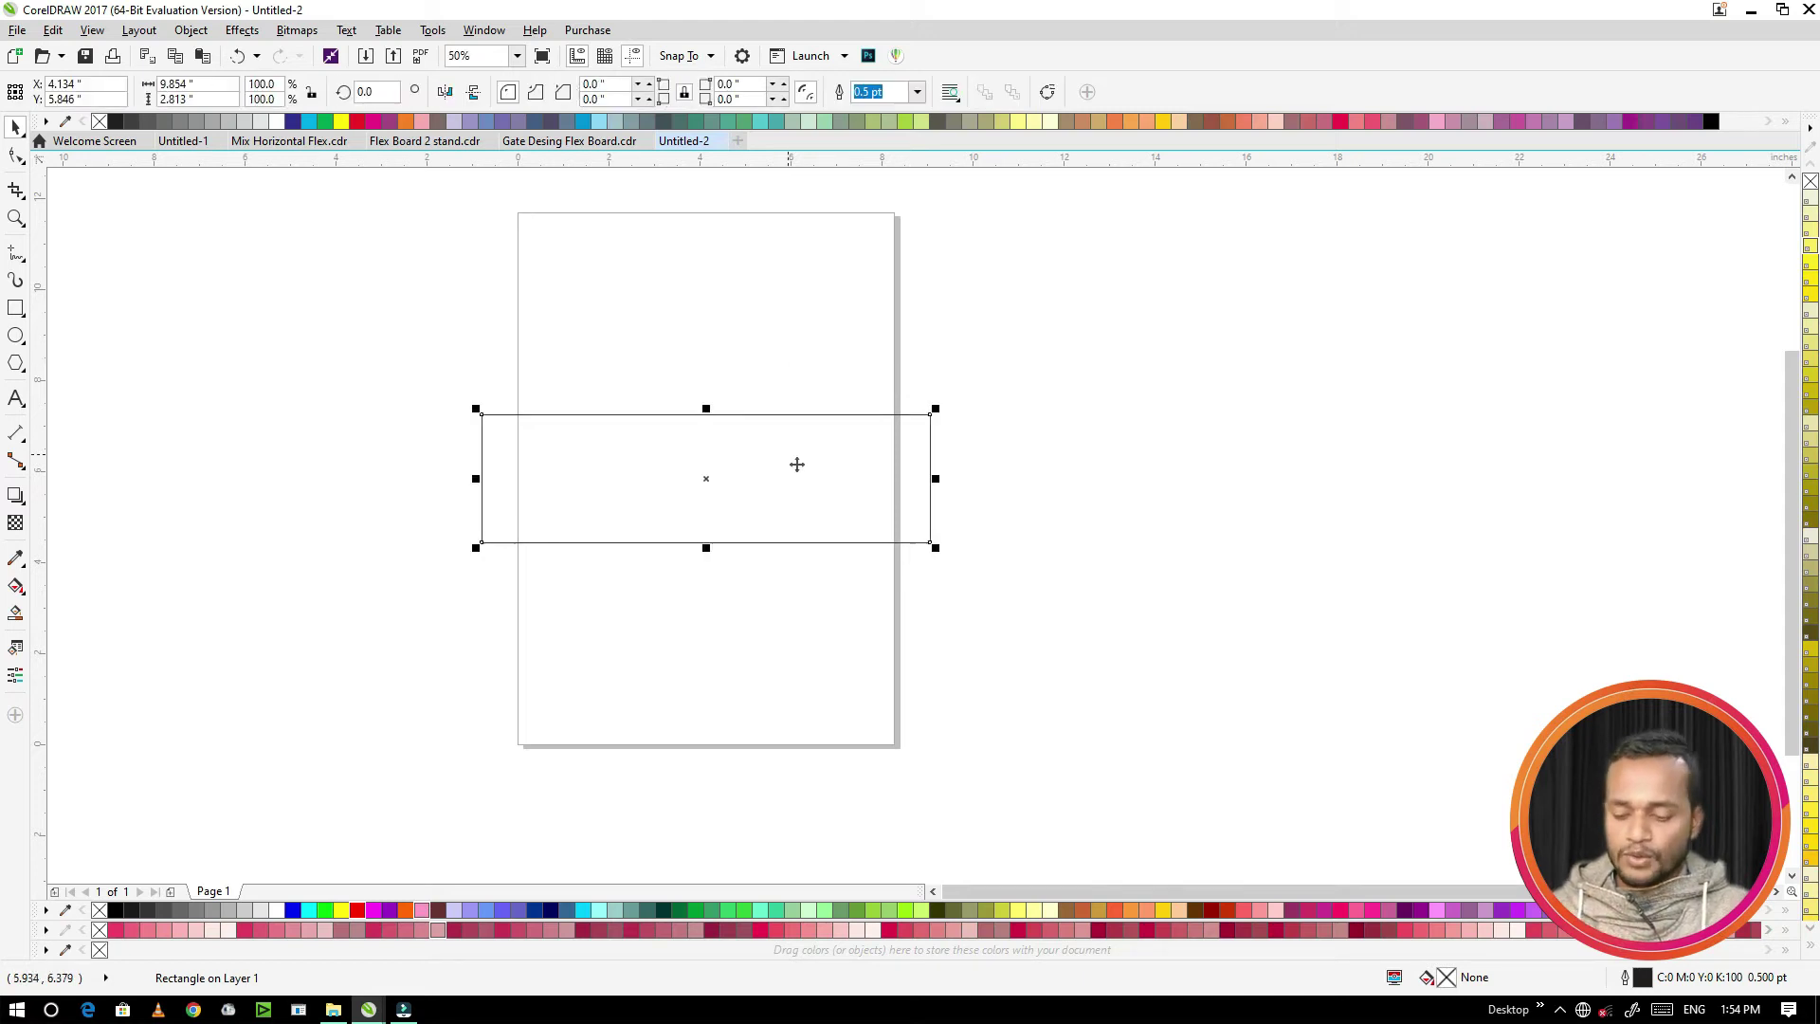
{"action": "left_click", "coordinate": [738, 431]}
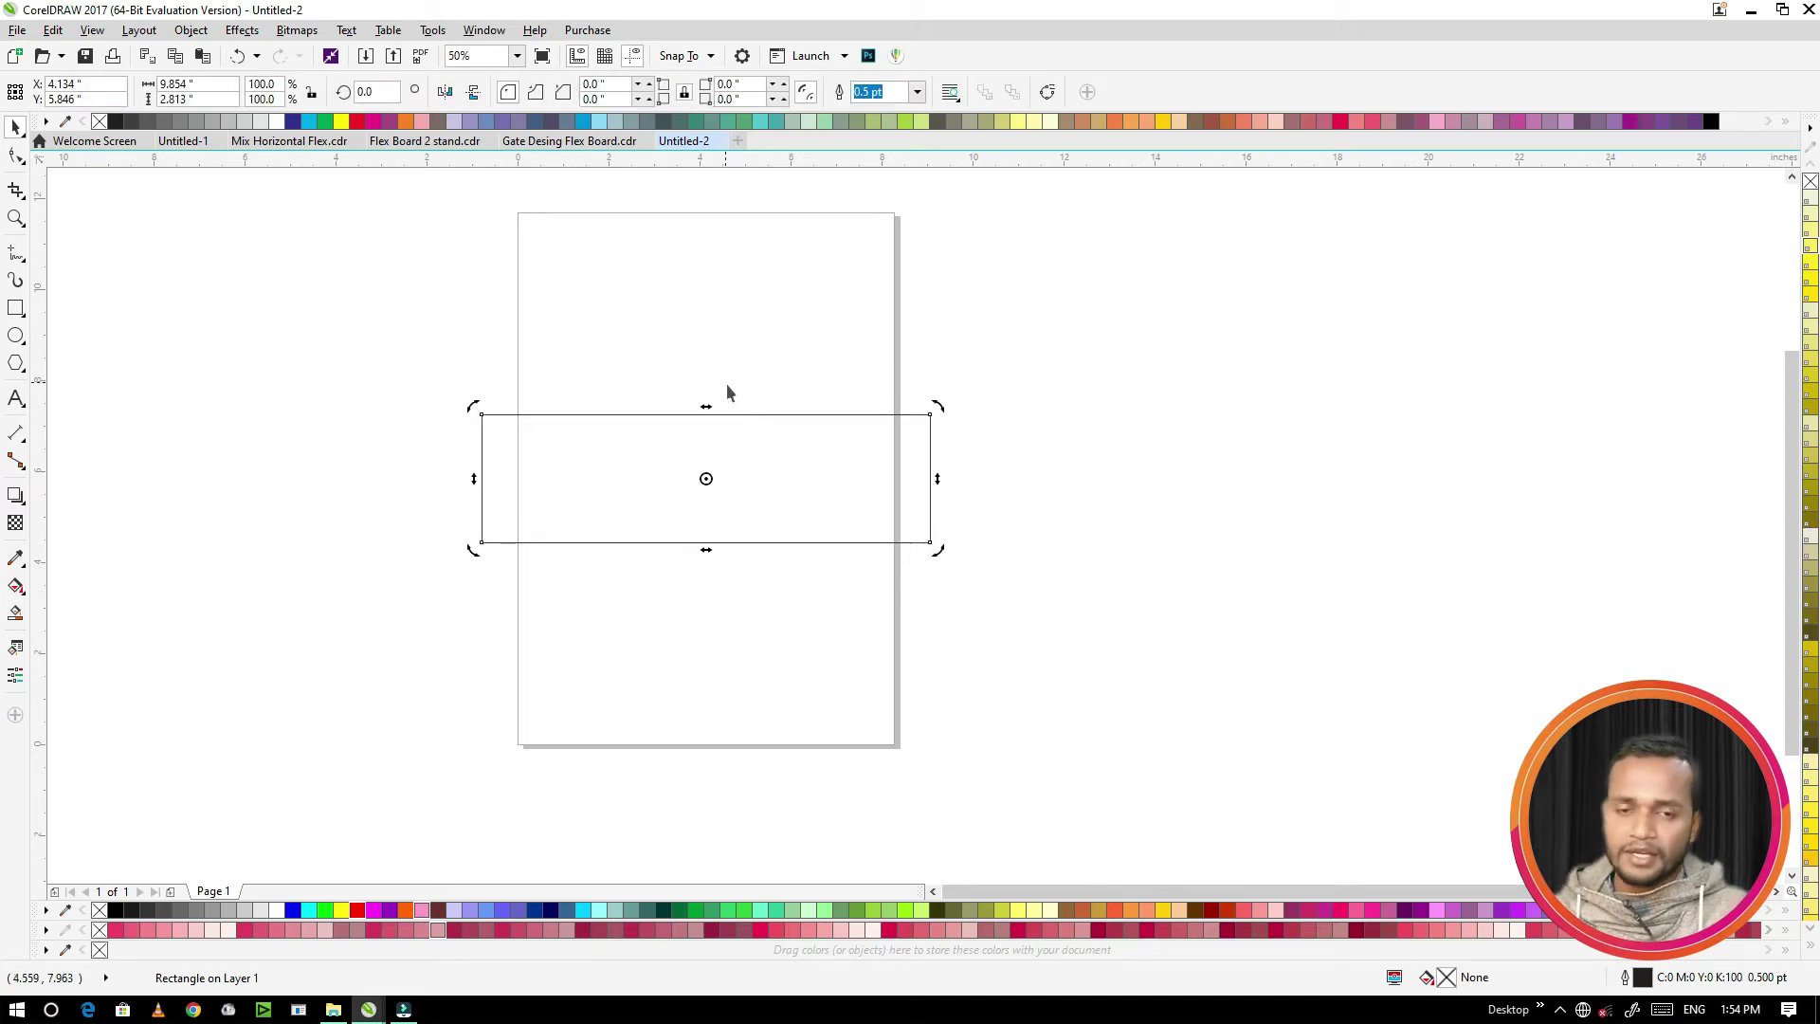
{"action": "left_click", "coordinate": [799, 468]}
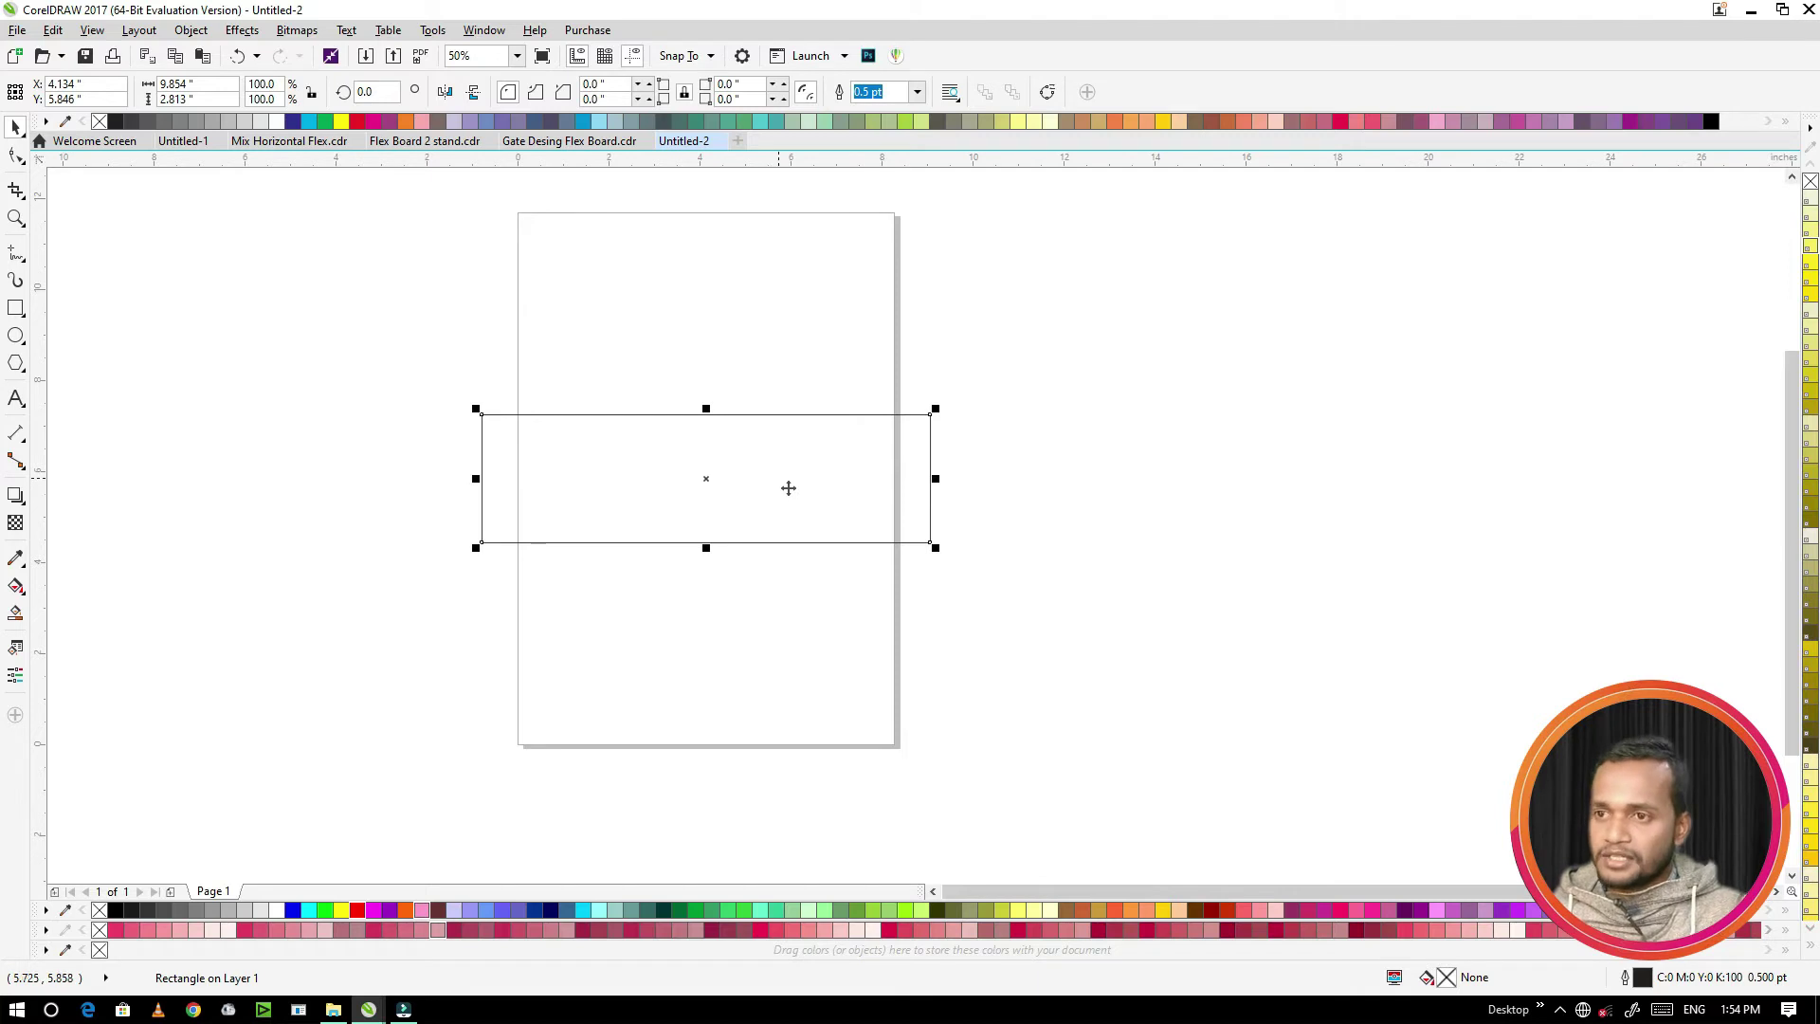
Step: Set the rectangle's width to 10 inches and its height to 3 inches
{"action": "left_click", "coordinate": [743, 423]}
{"action": "left_click", "coordinate": [865, 451]}
{"action": "left_click", "coordinate": [190, 84]}
{"action": "type", "text": "10"}
{"action": "key", "text": "Tab"}
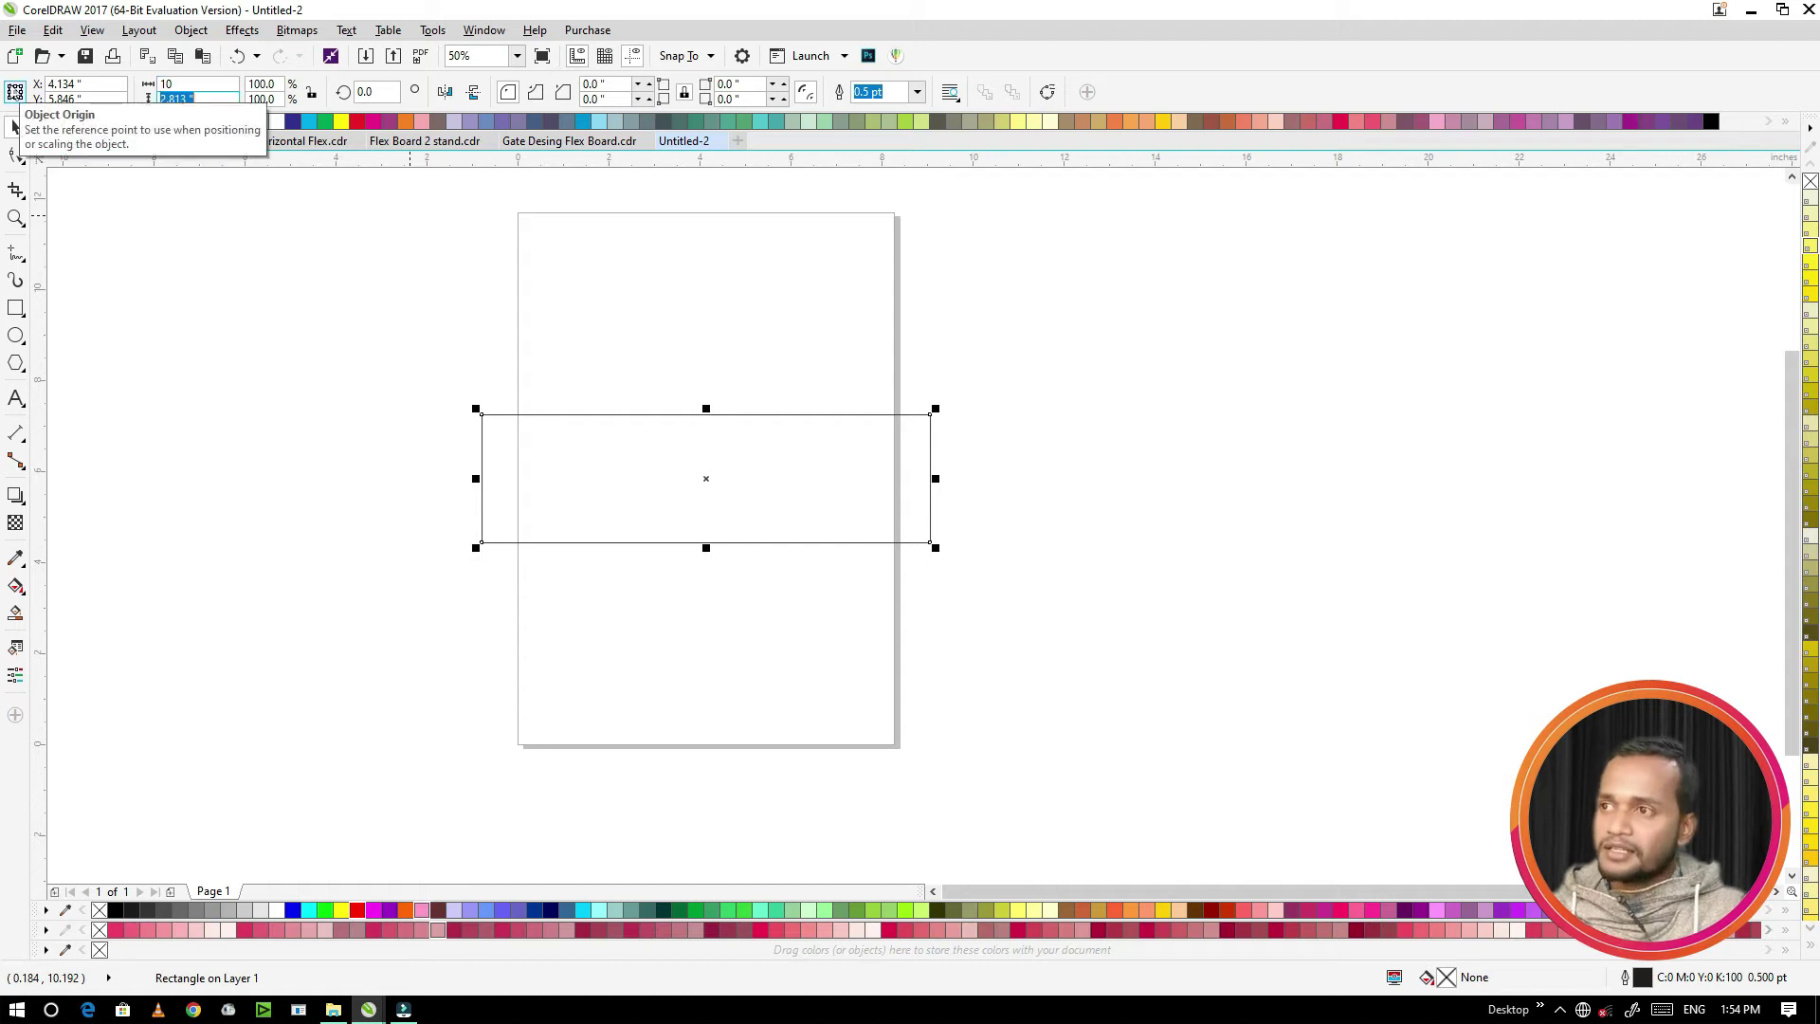
{"action": "type", "text": "3"}
{"action": "key", "text": "Return"}
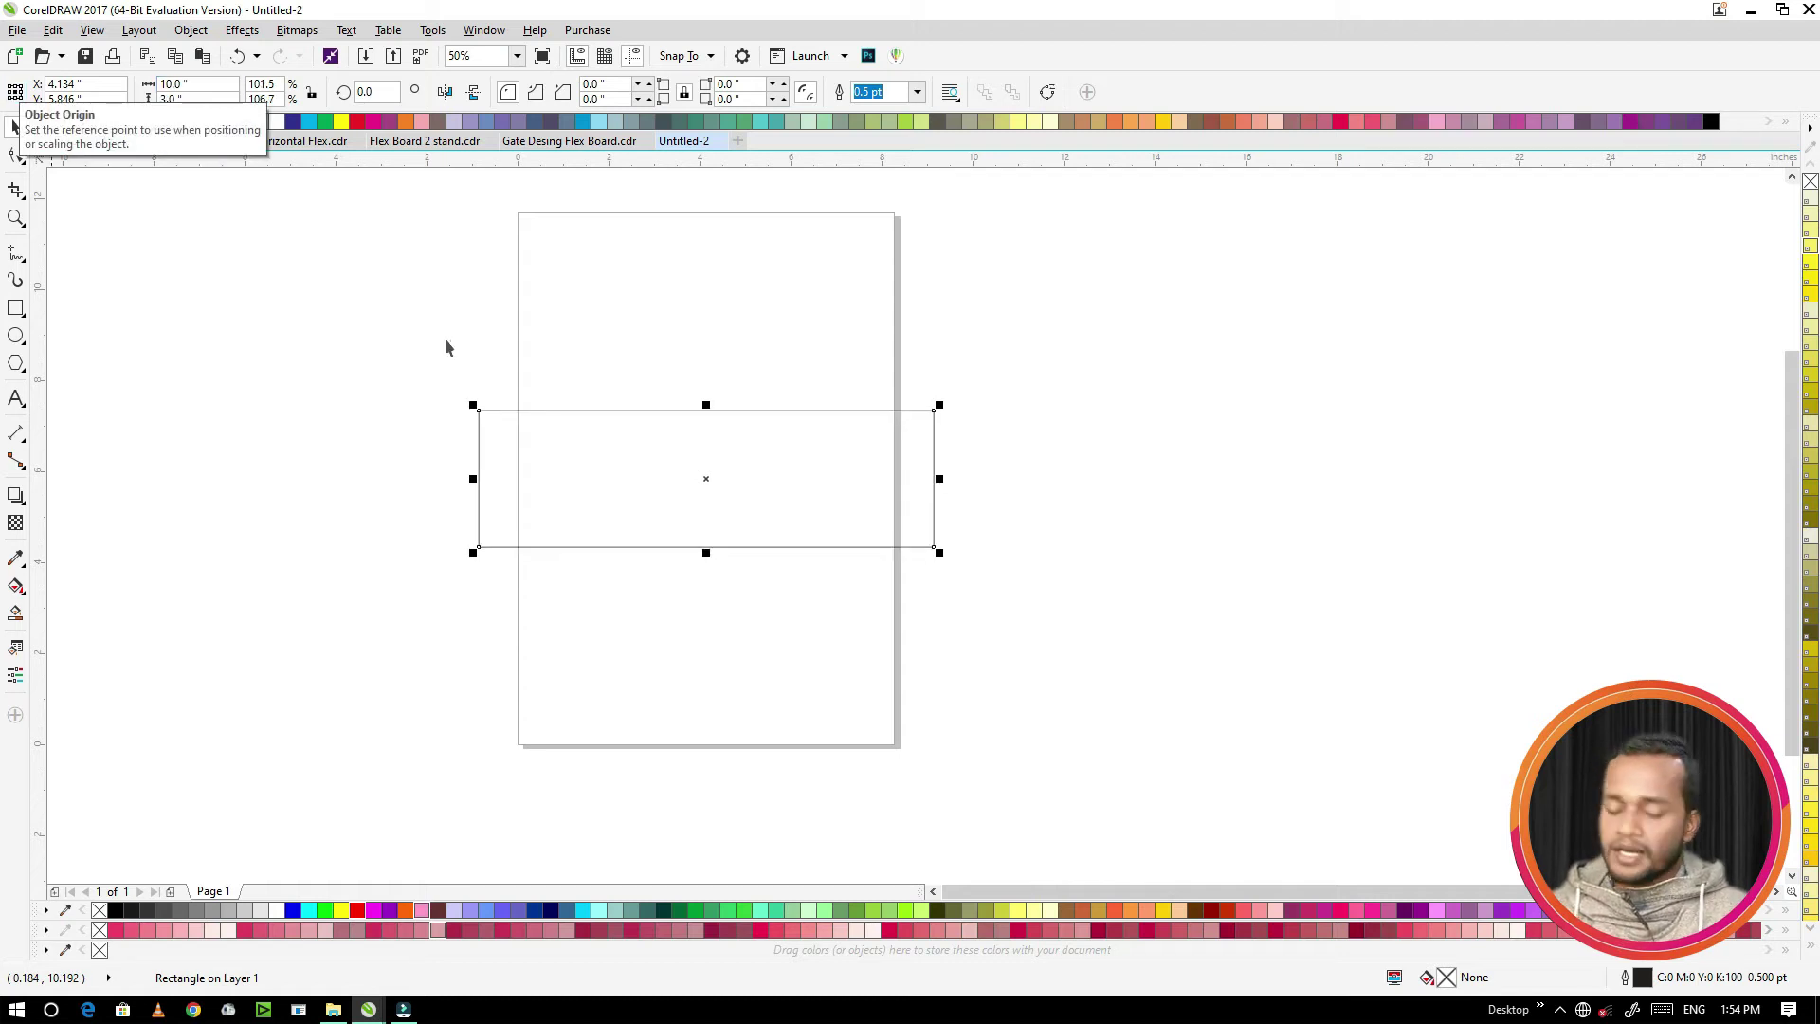
Step: Fill the banner rectangle with black and deselect it
{"action": "left_click", "coordinate": [293, 911]}
{"action": "left_click", "coordinate": [327, 912]}
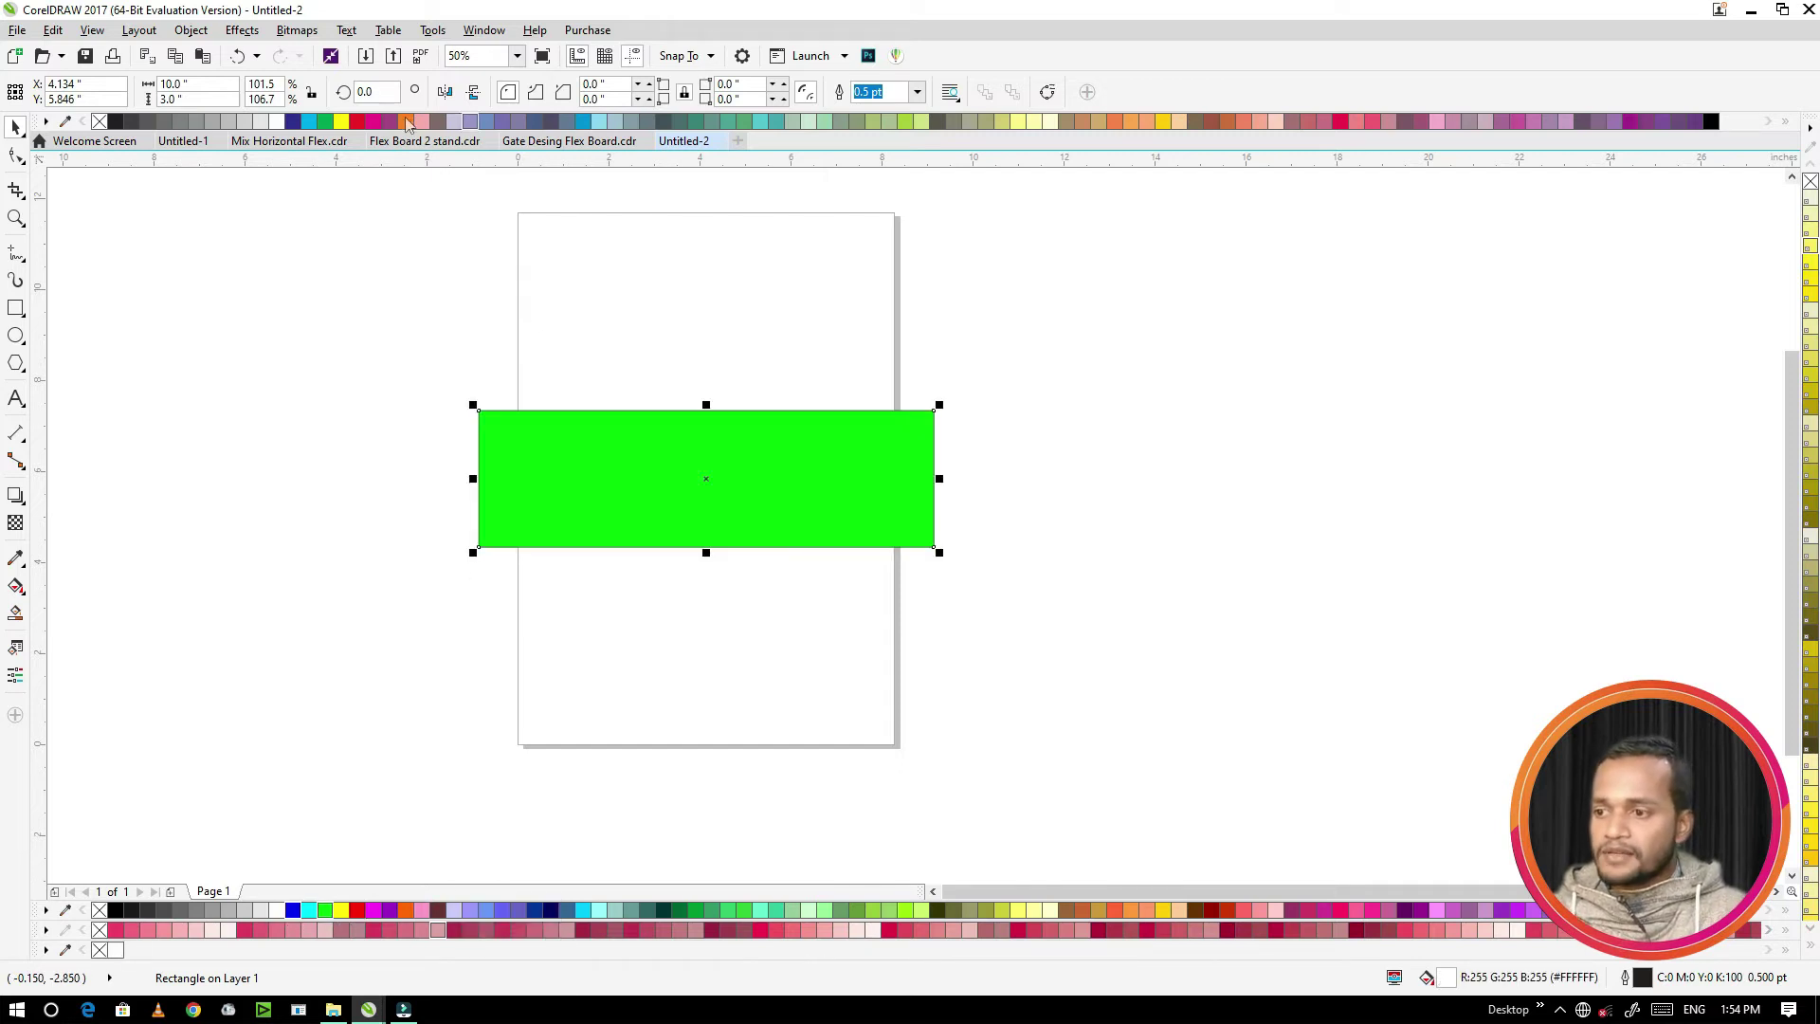
{"action": "left_click", "coordinate": [115, 122]}
{"action": "left_click", "coordinate": [617, 337]}
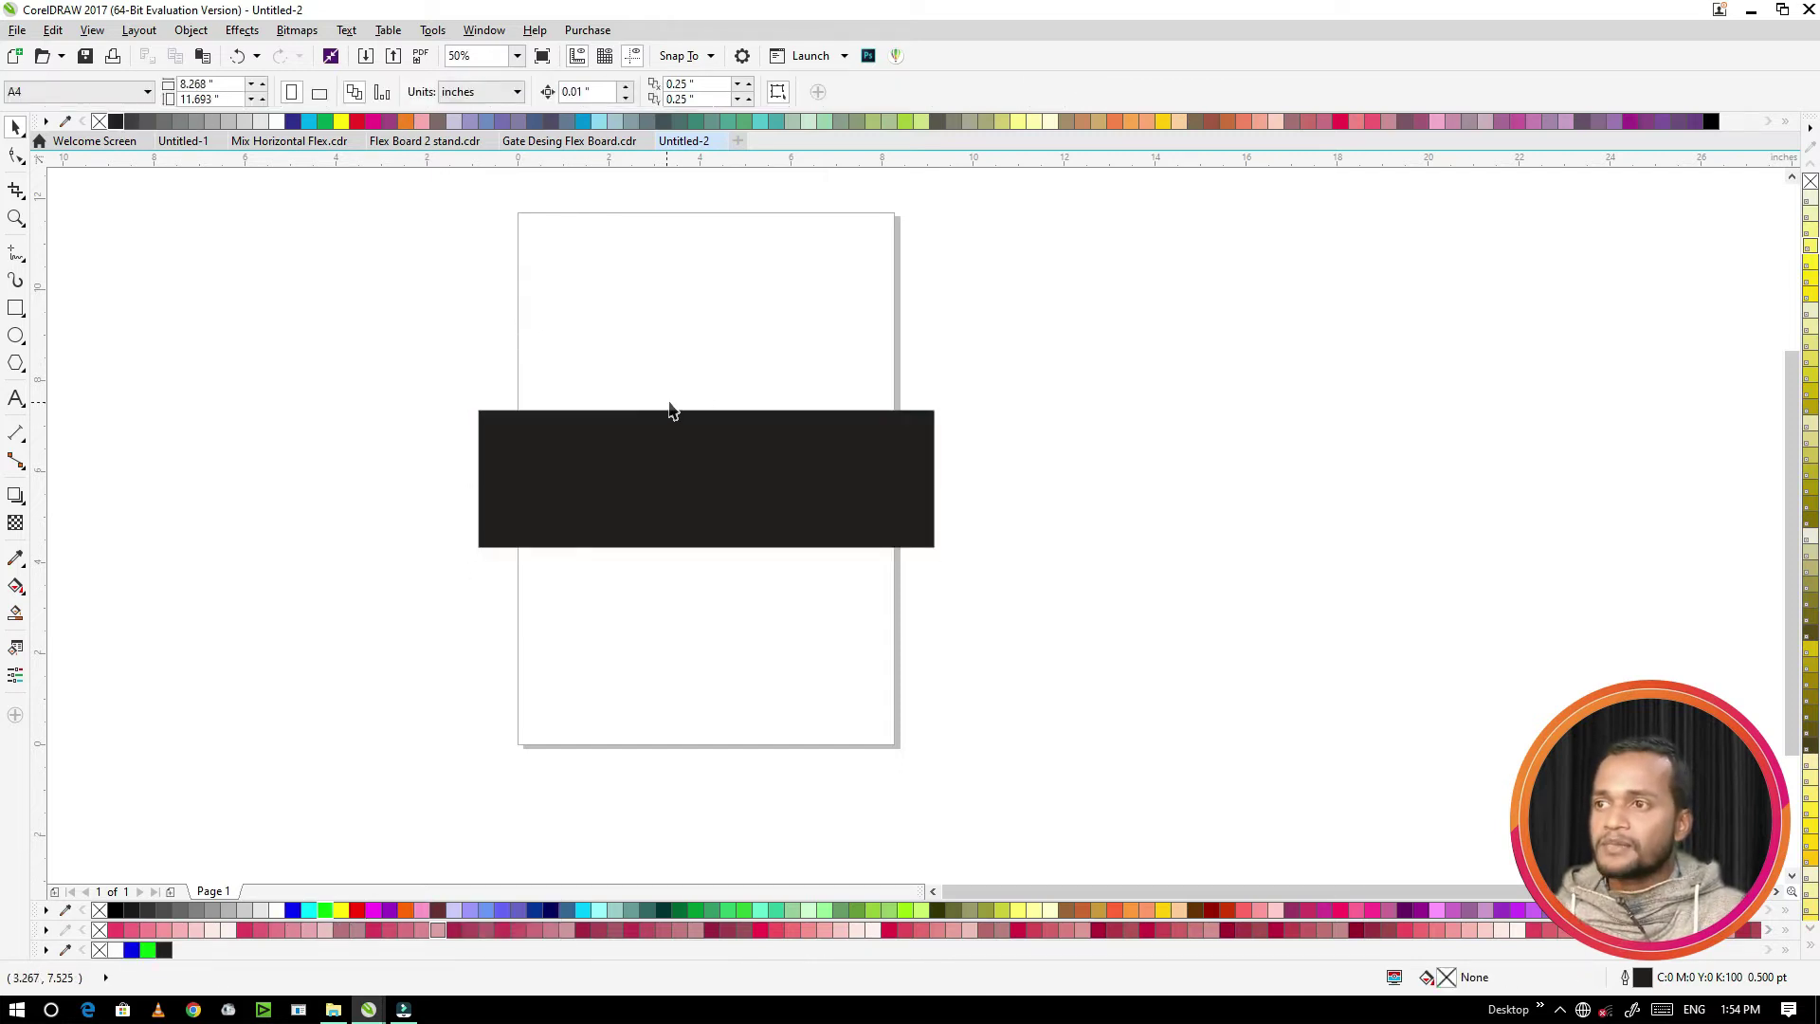
Step: Find the purple and yellow Sale template 31 (7) in the Flex & Material folder and import it beside the black rectangle
{"action": "left_click", "coordinate": [332, 1009]}
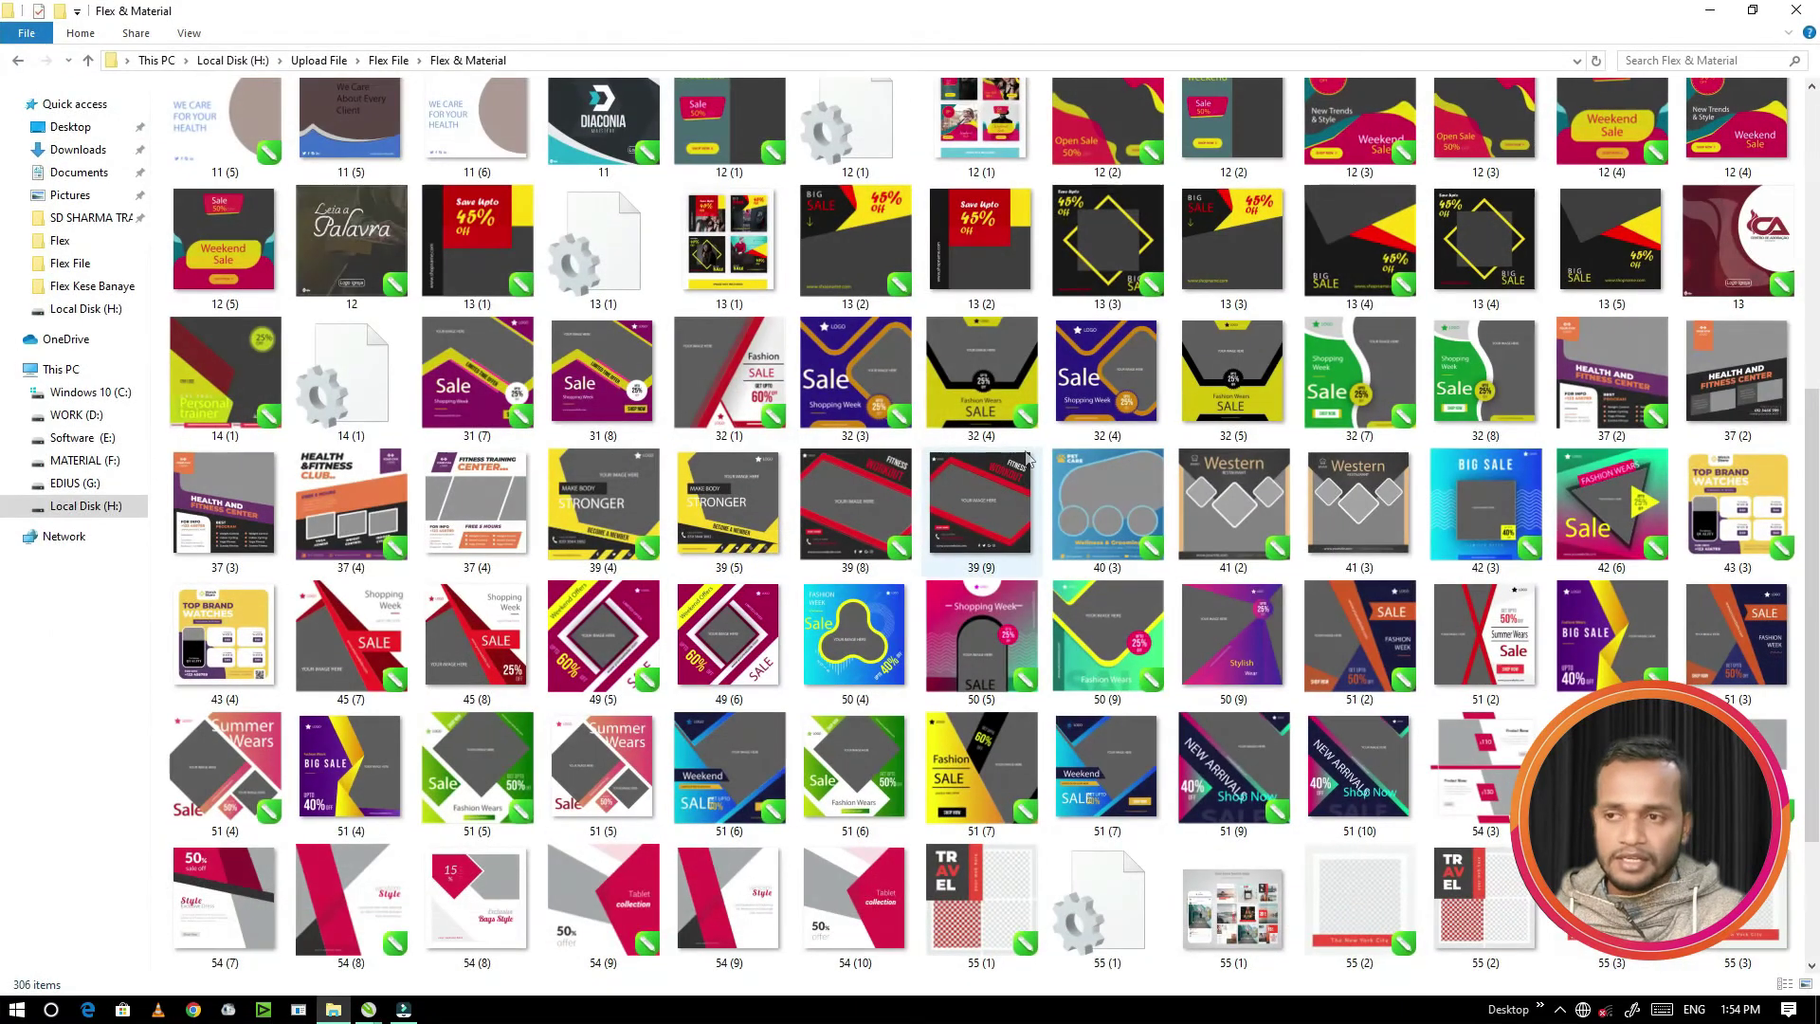
{"action": "scroll", "coordinate": [1026, 545], "scroll_direction": "down", "scroll_amount": 5}
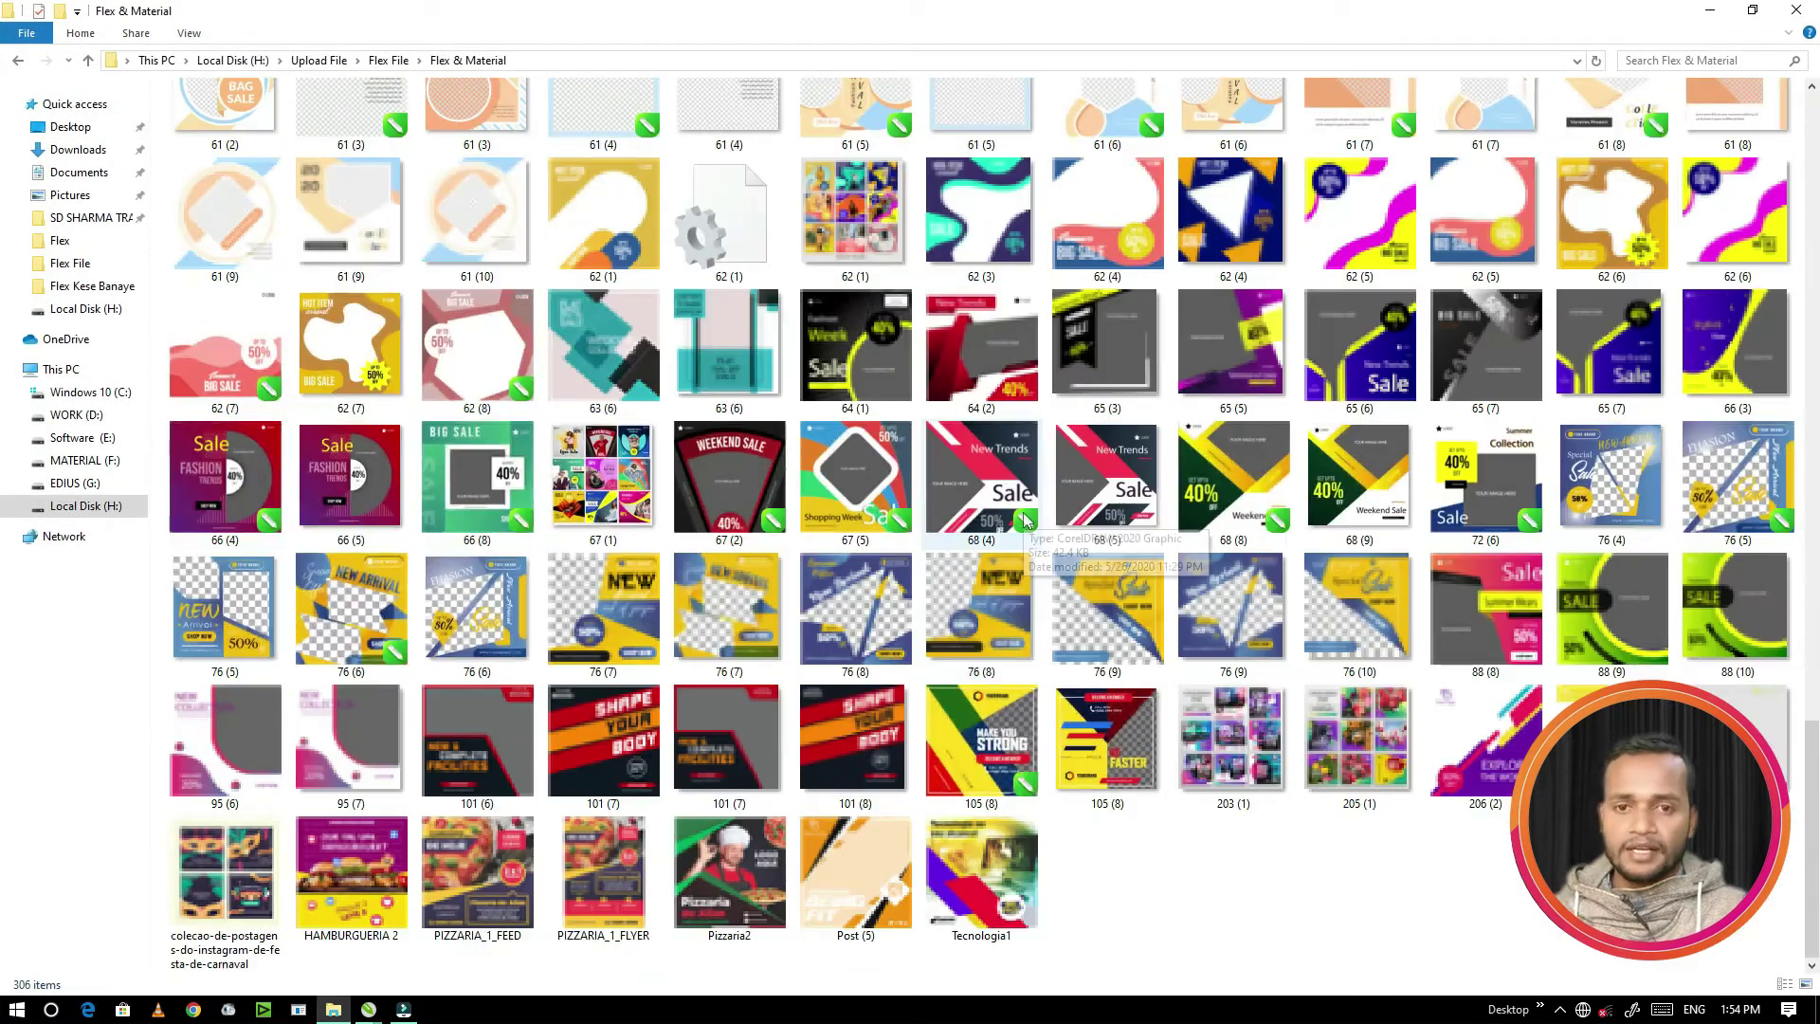
{"action": "key", "text": "3"}
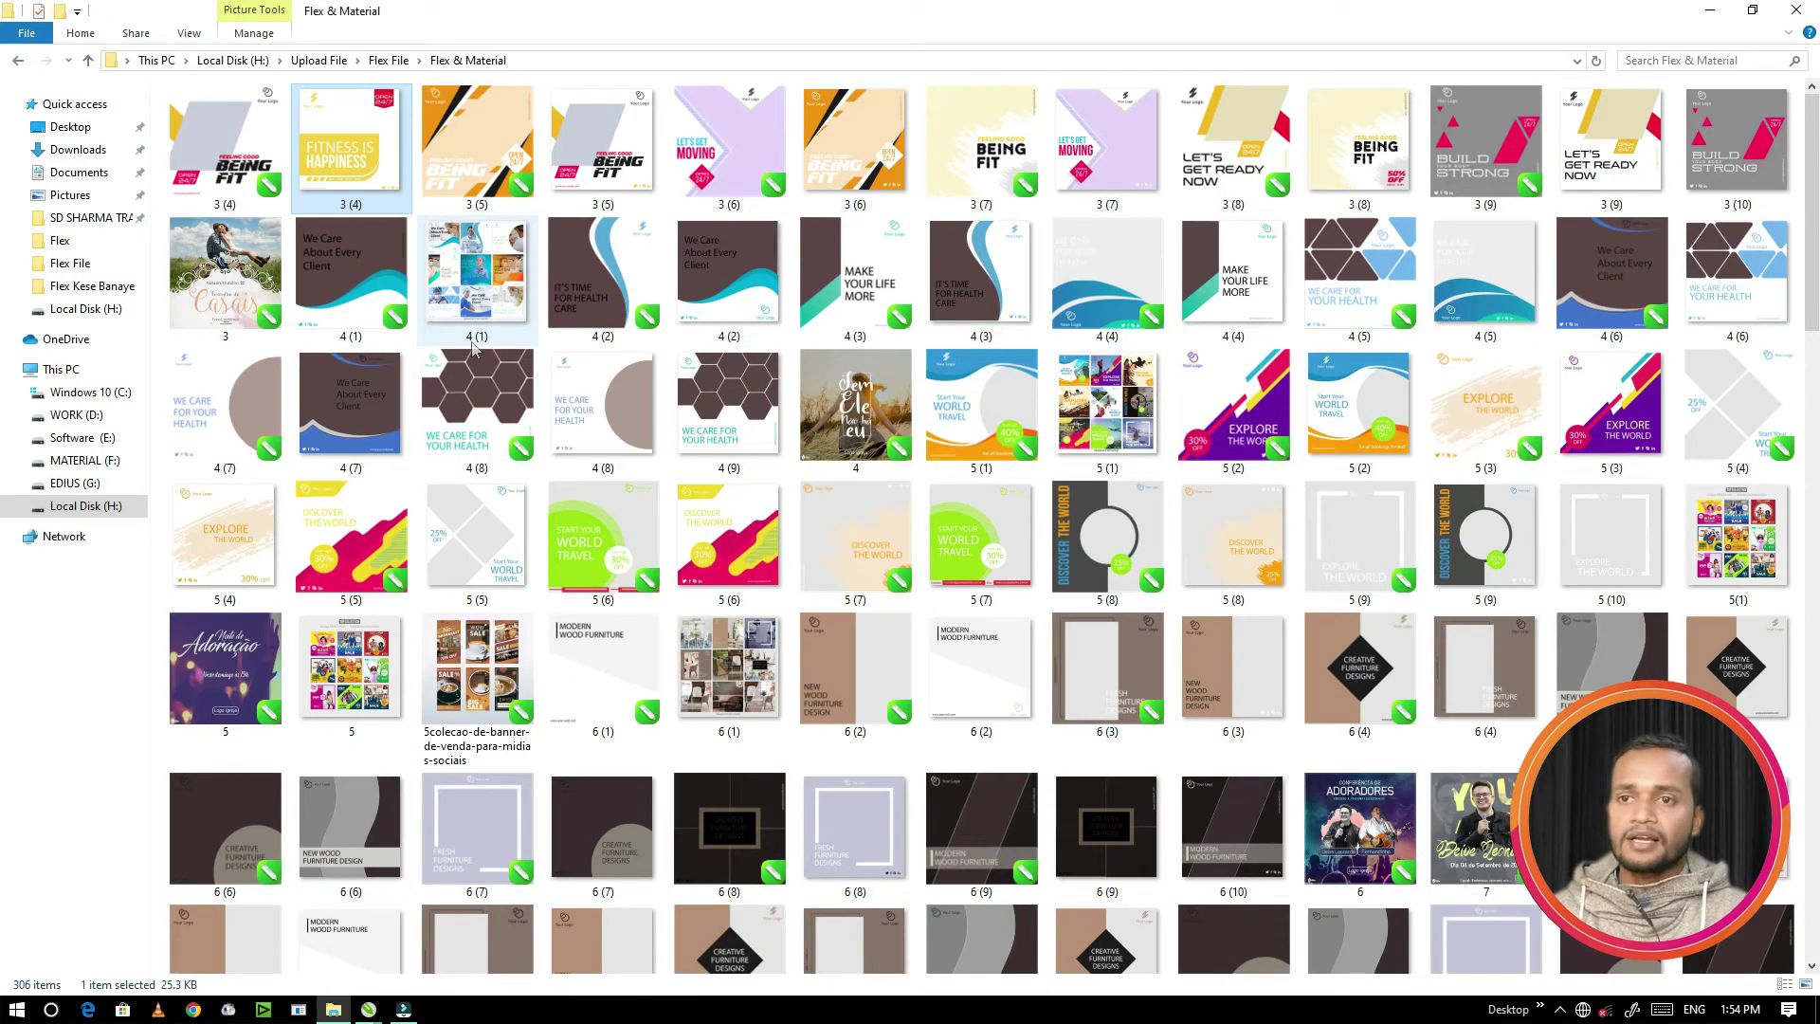
{"action": "key", "text": "Right"}
{"action": "scroll", "coordinate": [472, 346], "scroll_direction": "down", "scroll_amount": 10}
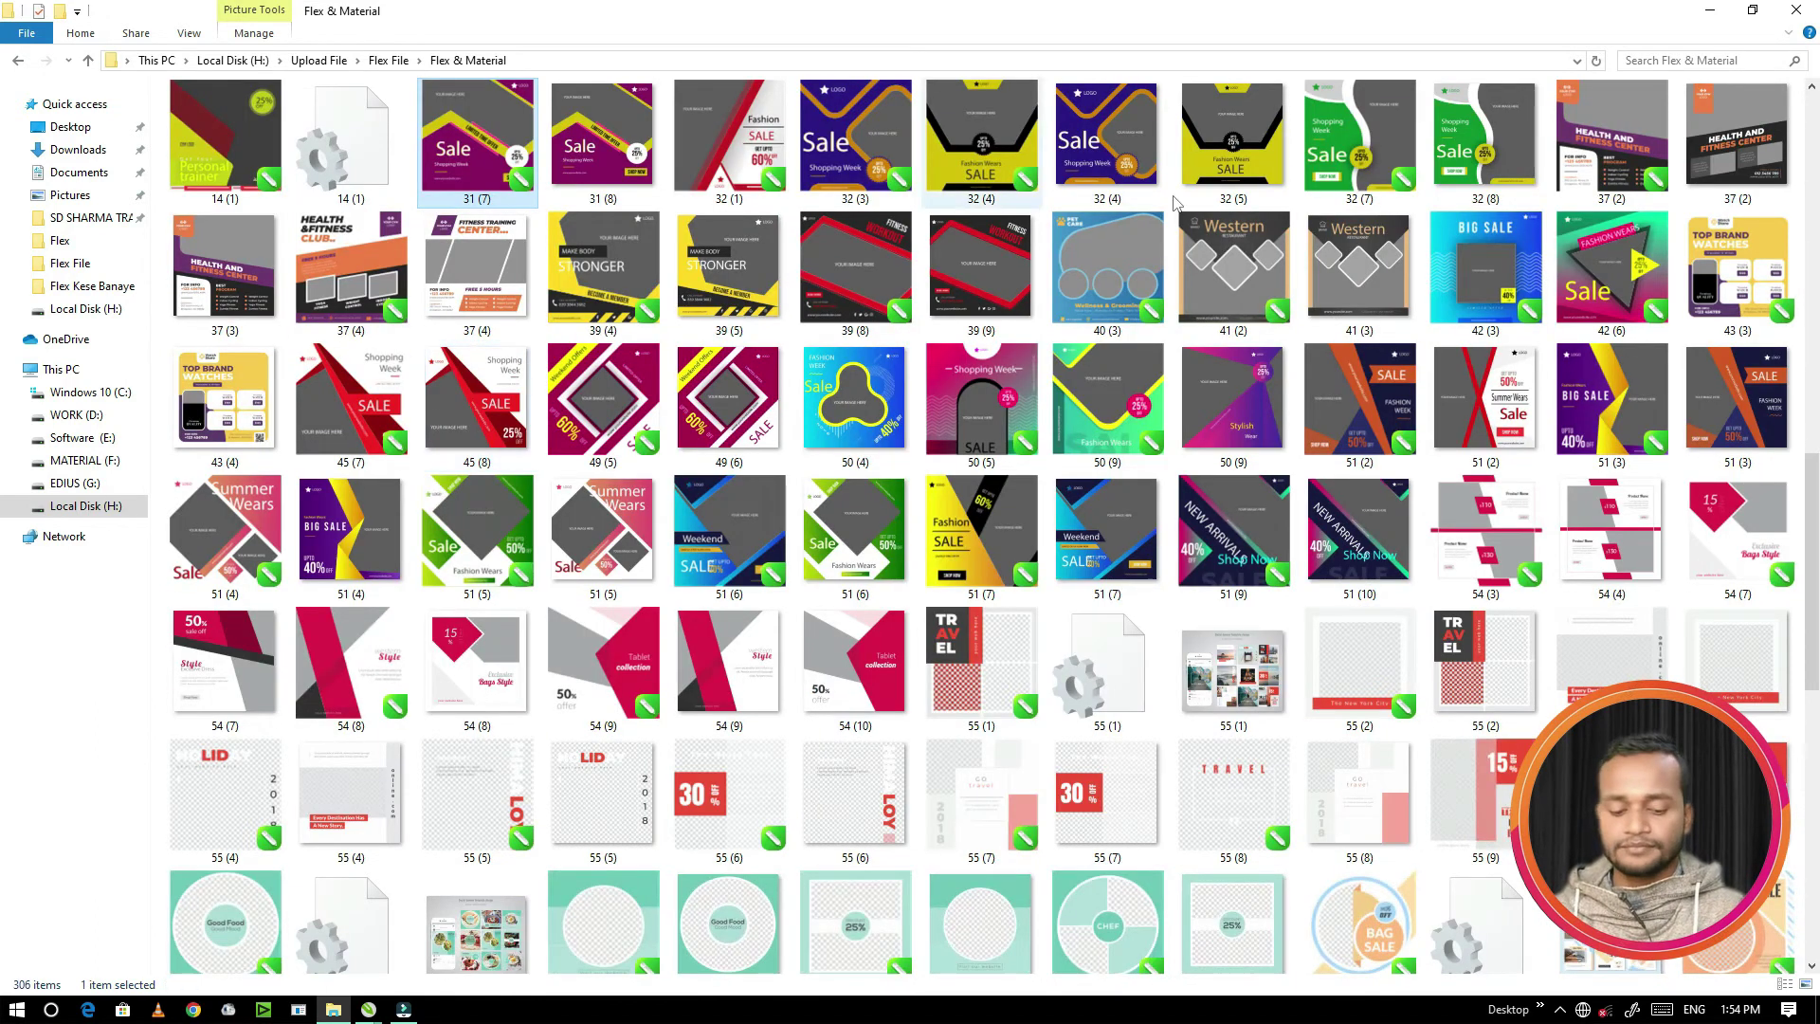
{"action": "scroll", "coordinate": [1206, 338], "scroll_direction": "up", "scroll_amount": 3}
{"action": "scroll", "coordinate": [748, 541], "scroll_direction": "up", "scroll_amount": 6}
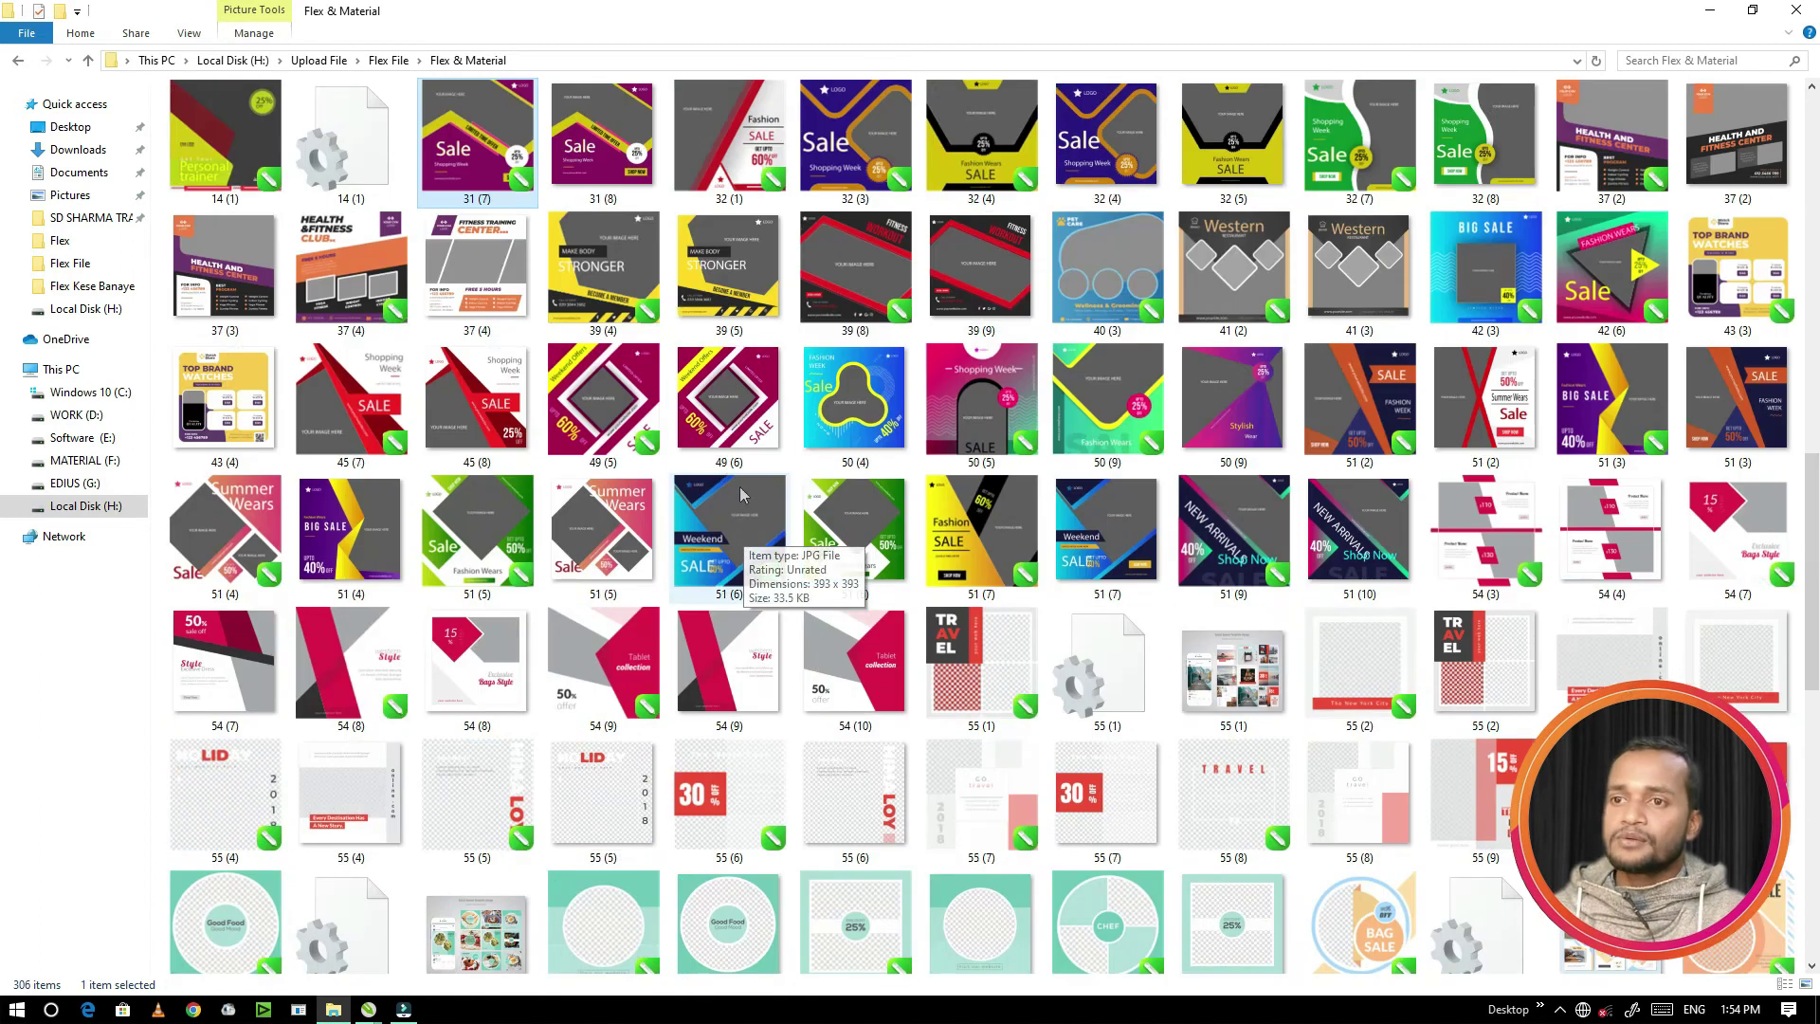
{"action": "left_click_drag", "start_coordinate": [443, 163], "coordinate": [333, 1006]}
{"action": "scroll", "coordinate": [902, 486], "scroll_direction": "down", "scroll_amount": 10}
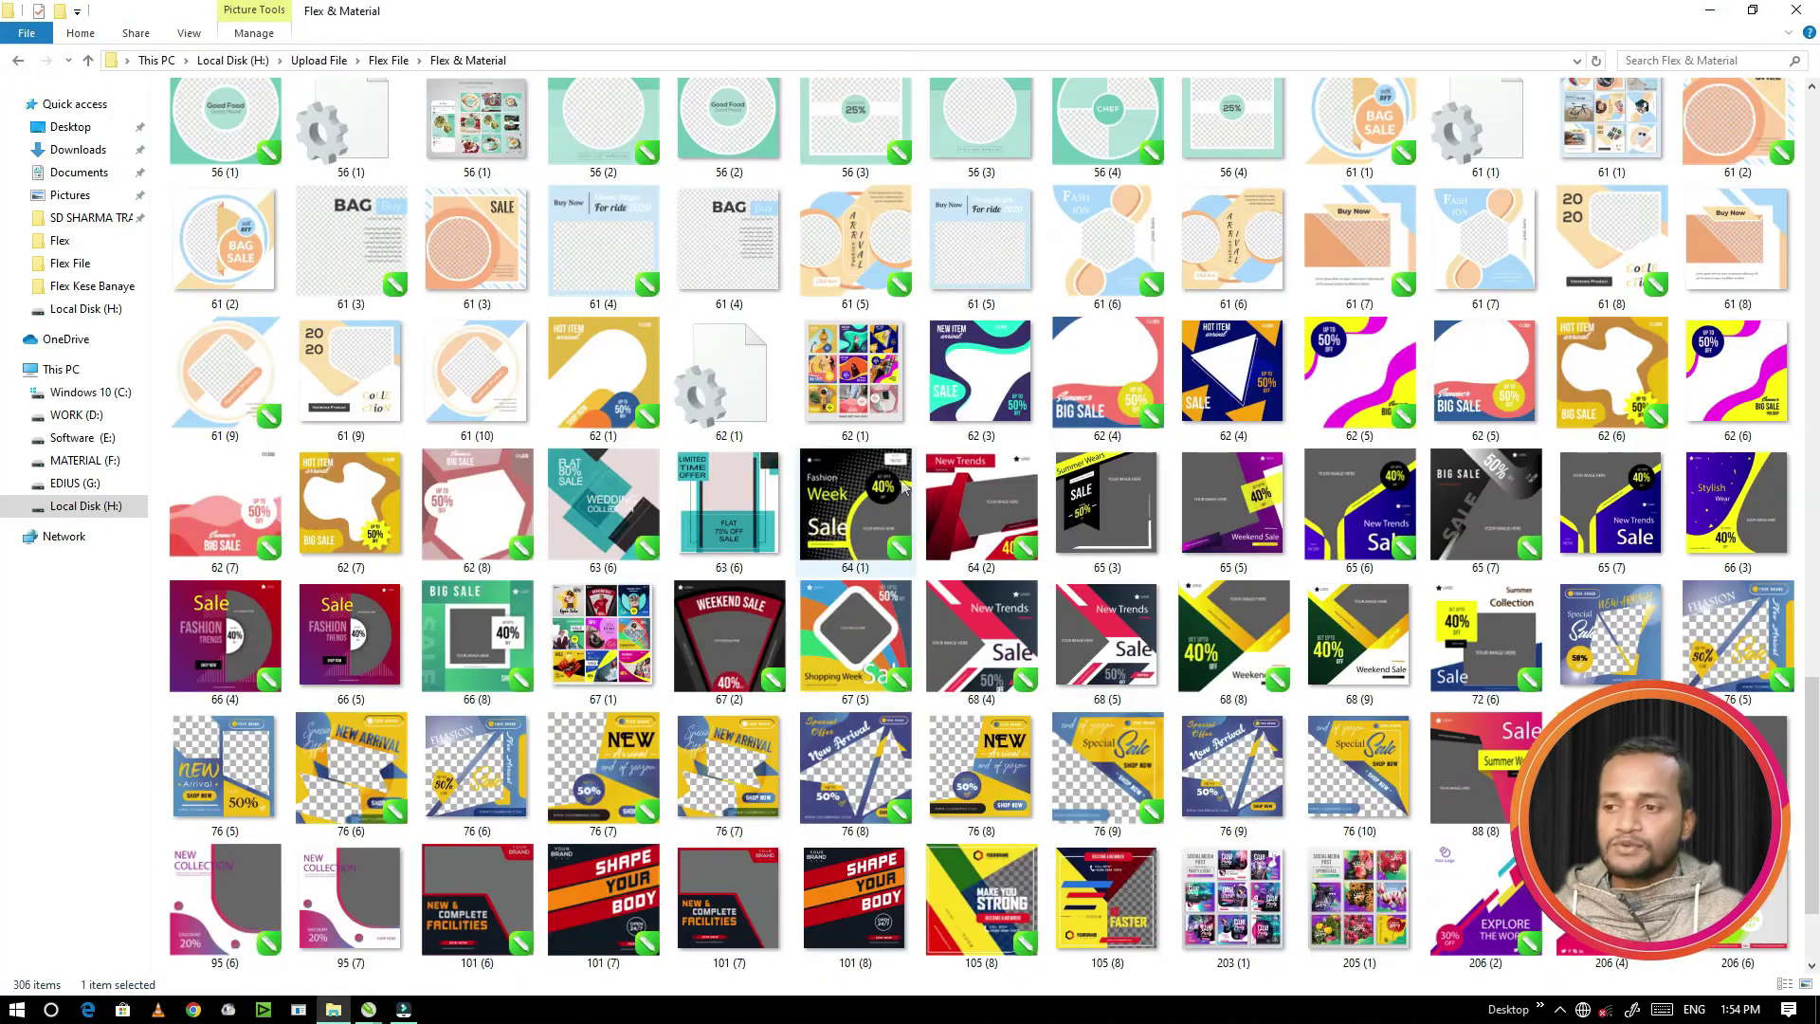
{"action": "scroll", "coordinate": [902, 486], "scroll_direction": "up", "scroll_amount": 5}
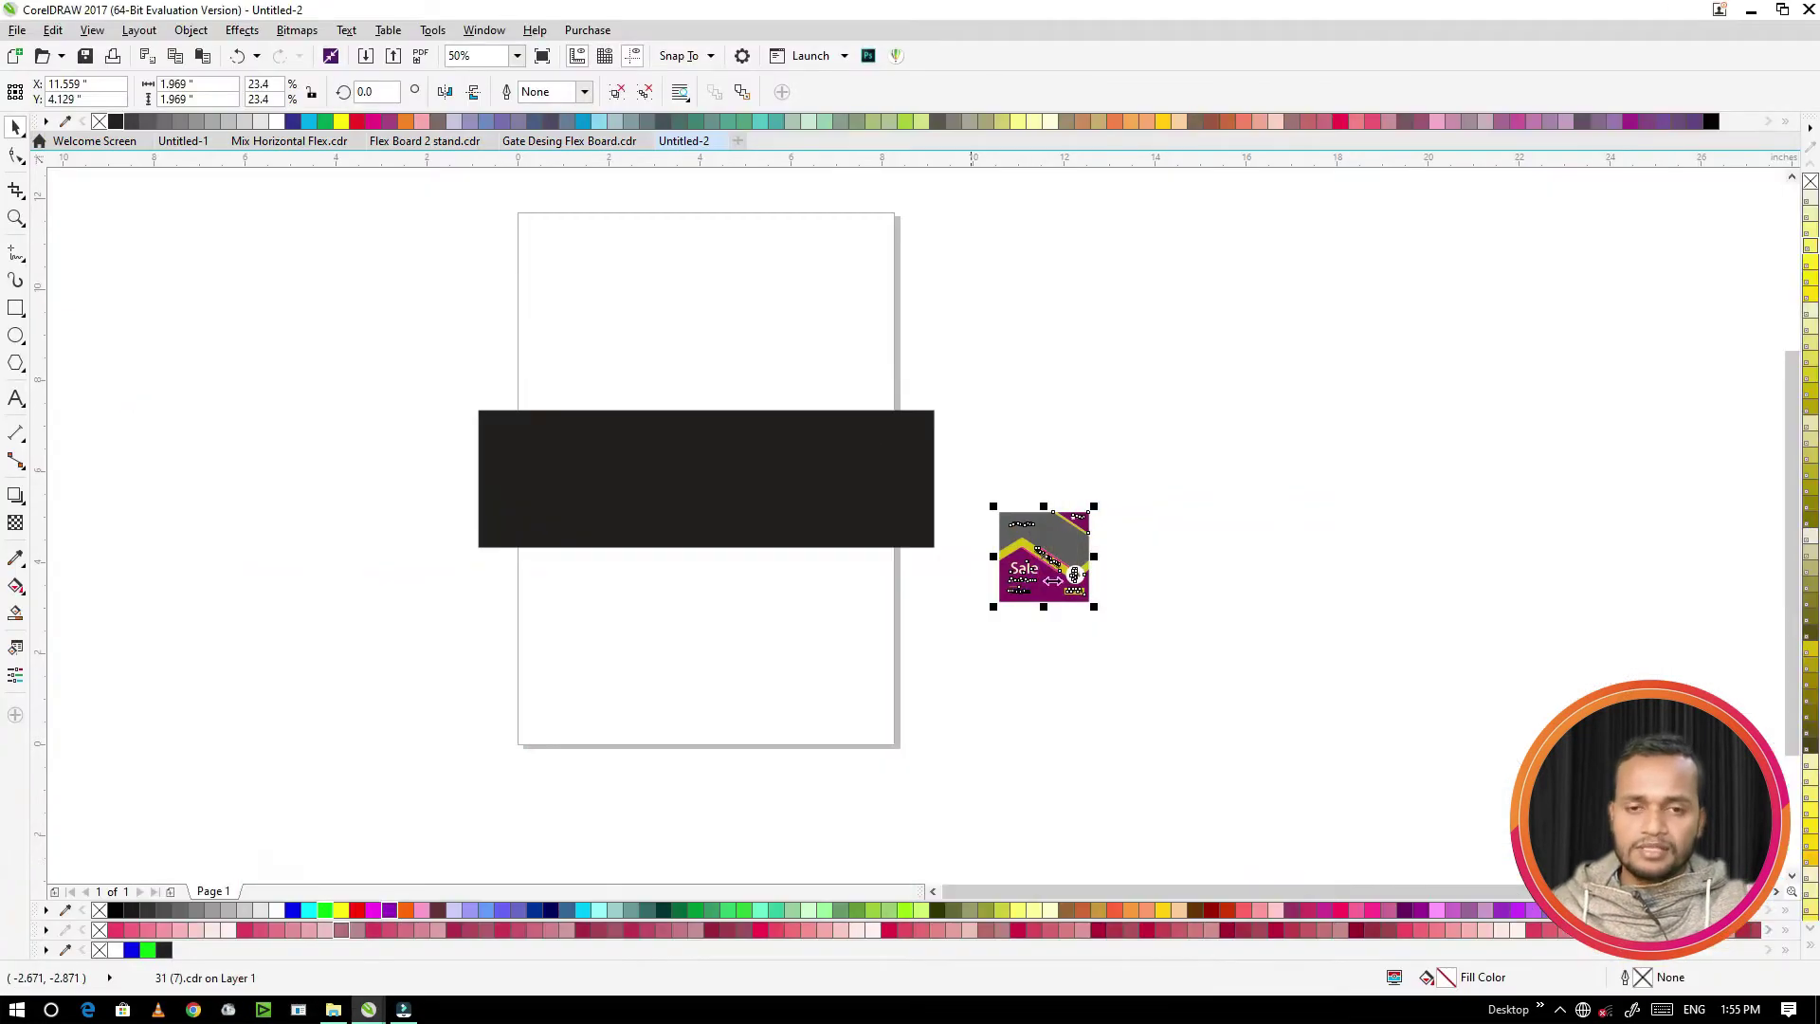
Step: Ungroup the imported Sale template and move its purple corner triangle with the logo away from the design
{"action": "scroll", "coordinate": [1052, 578], "scroll_direction": "up", "scroll_amount": 5}
{"action": "scroll", "coordinate": [961, 512], "scroll_direction": "down", "scroll_amount": 2}
{"action": "scroll", "coordinate": [961, 513], "scroll_direction": "down", "scroll_amount": 2}
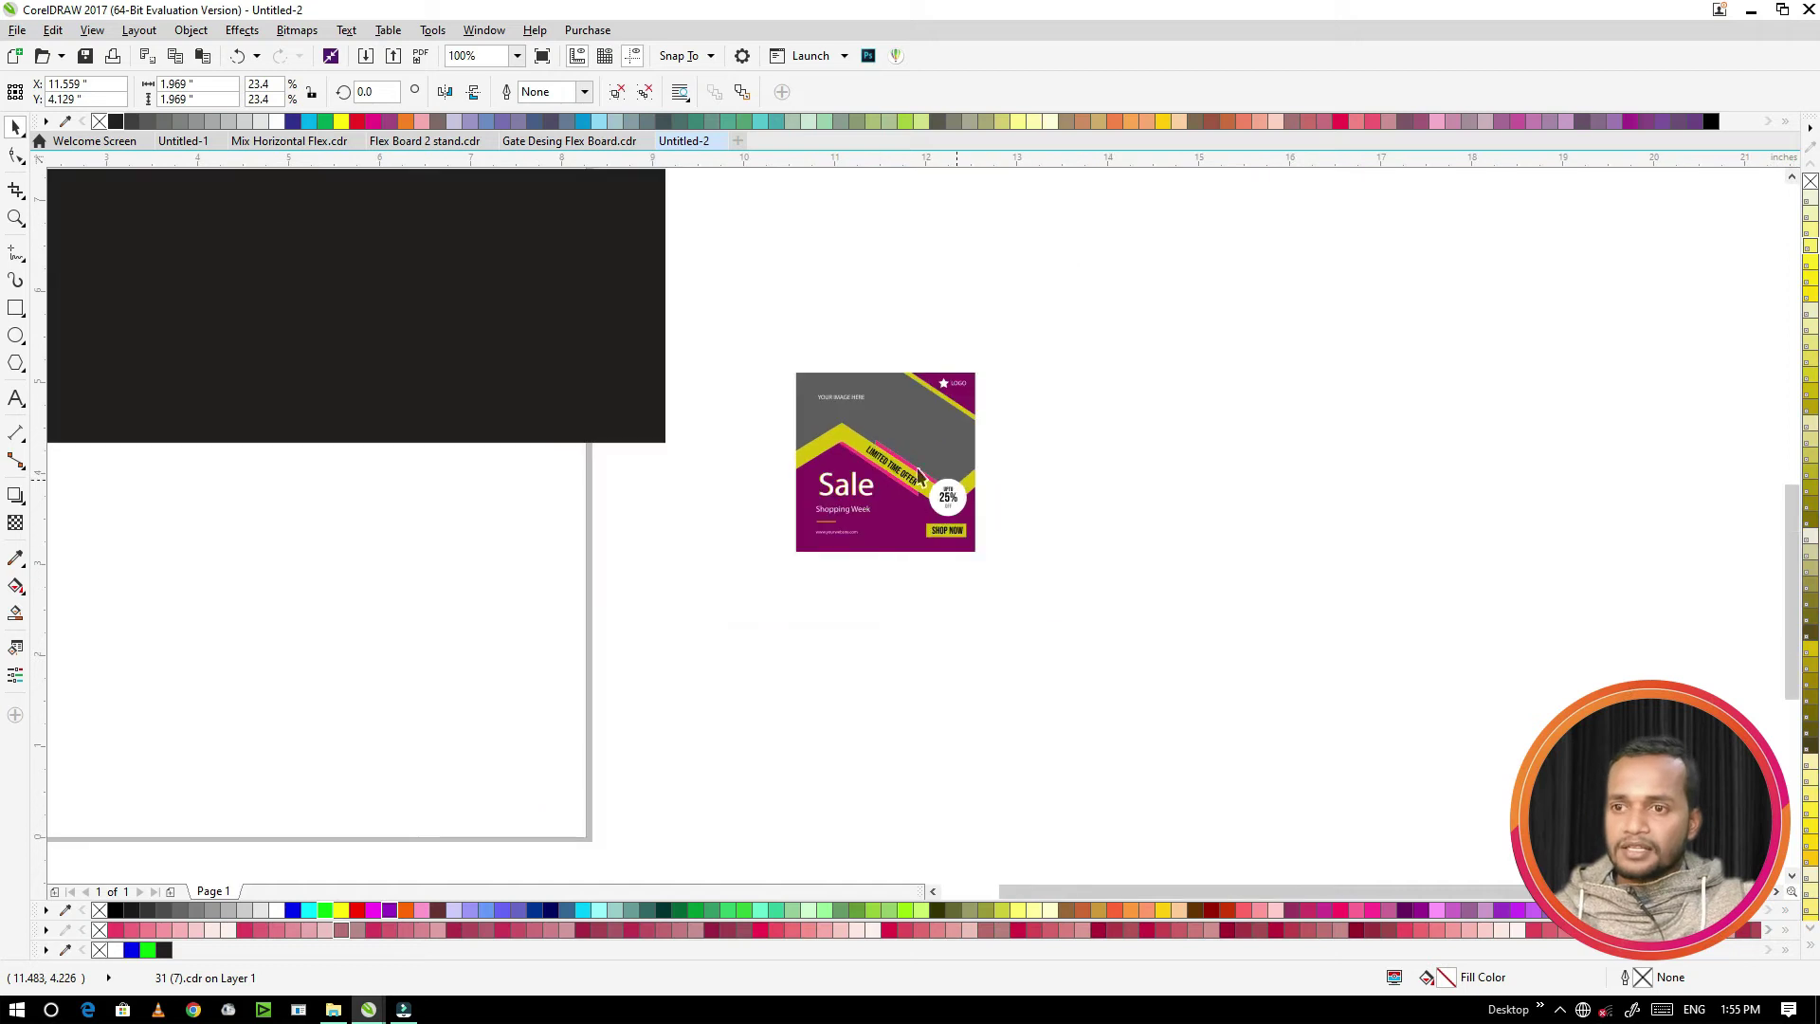
{"action": "scroll", "coordinate": [918, 435], "scroll_direction": "up", "scroll_amount": 1}
{"action": "left_click", "coordinate": [618, 91]}
{"action": "scroll", "coordinate": [1056, 304], "scroll_direction": "down", "scroll_amount": 1}
{"action": "left_click_drag", "start_coordinate": [1137, 264], "coordinate": [825, 346]}
{"action": "left_click_drag", "start_coordinate": [1105, 261], "coordinate": [1104, 260]}
Step: Remove the grey image area and its placeholder text from the Sale template
{"action": "left_click", "coordinate": [1037, 385]}
{"action": "left_click", "coordinate": [934, 364]}
{"action": "key", "text": "shift+Page_Down"}
{"action": "left_click", "coordinate": [1043, 453]}
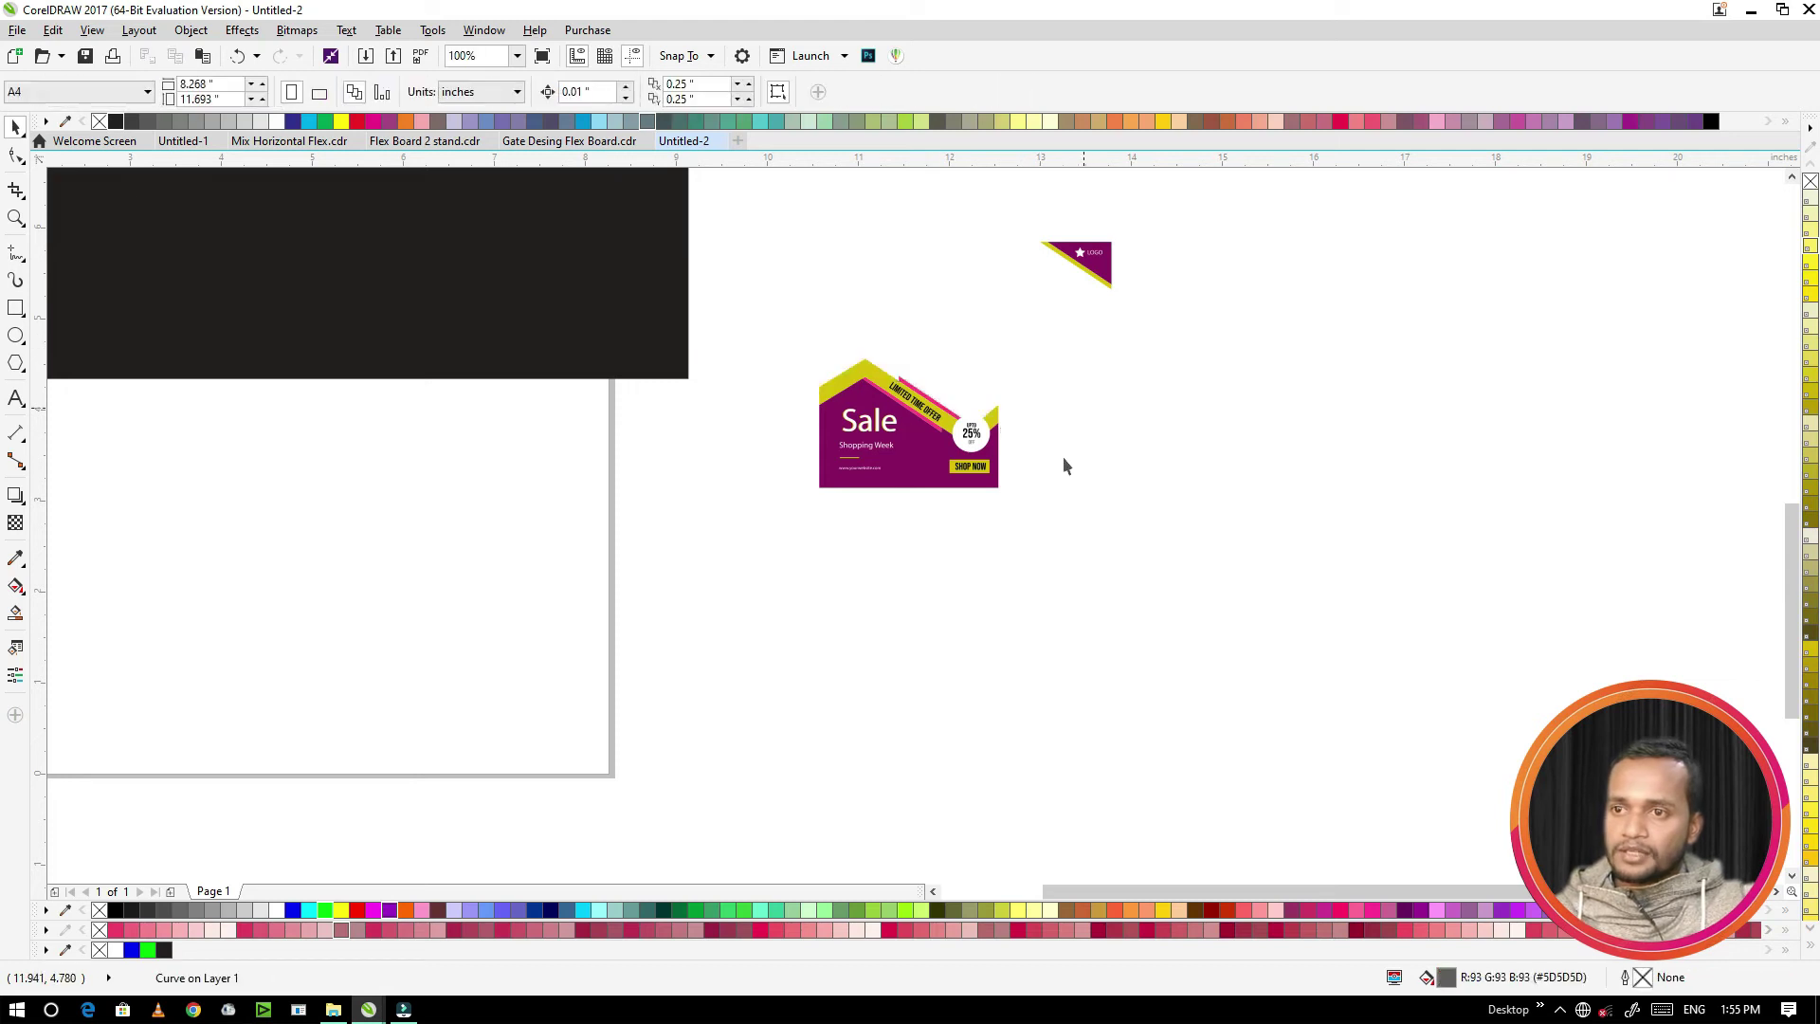
Step: Clear the white 25% off badge from the Sale template
{"action": "left_click", "coordinate": [858, 468]}
{"action": "scroll", "coordinate": [895, 393], "scroll_direction": "up", "scroll_amount": 2}
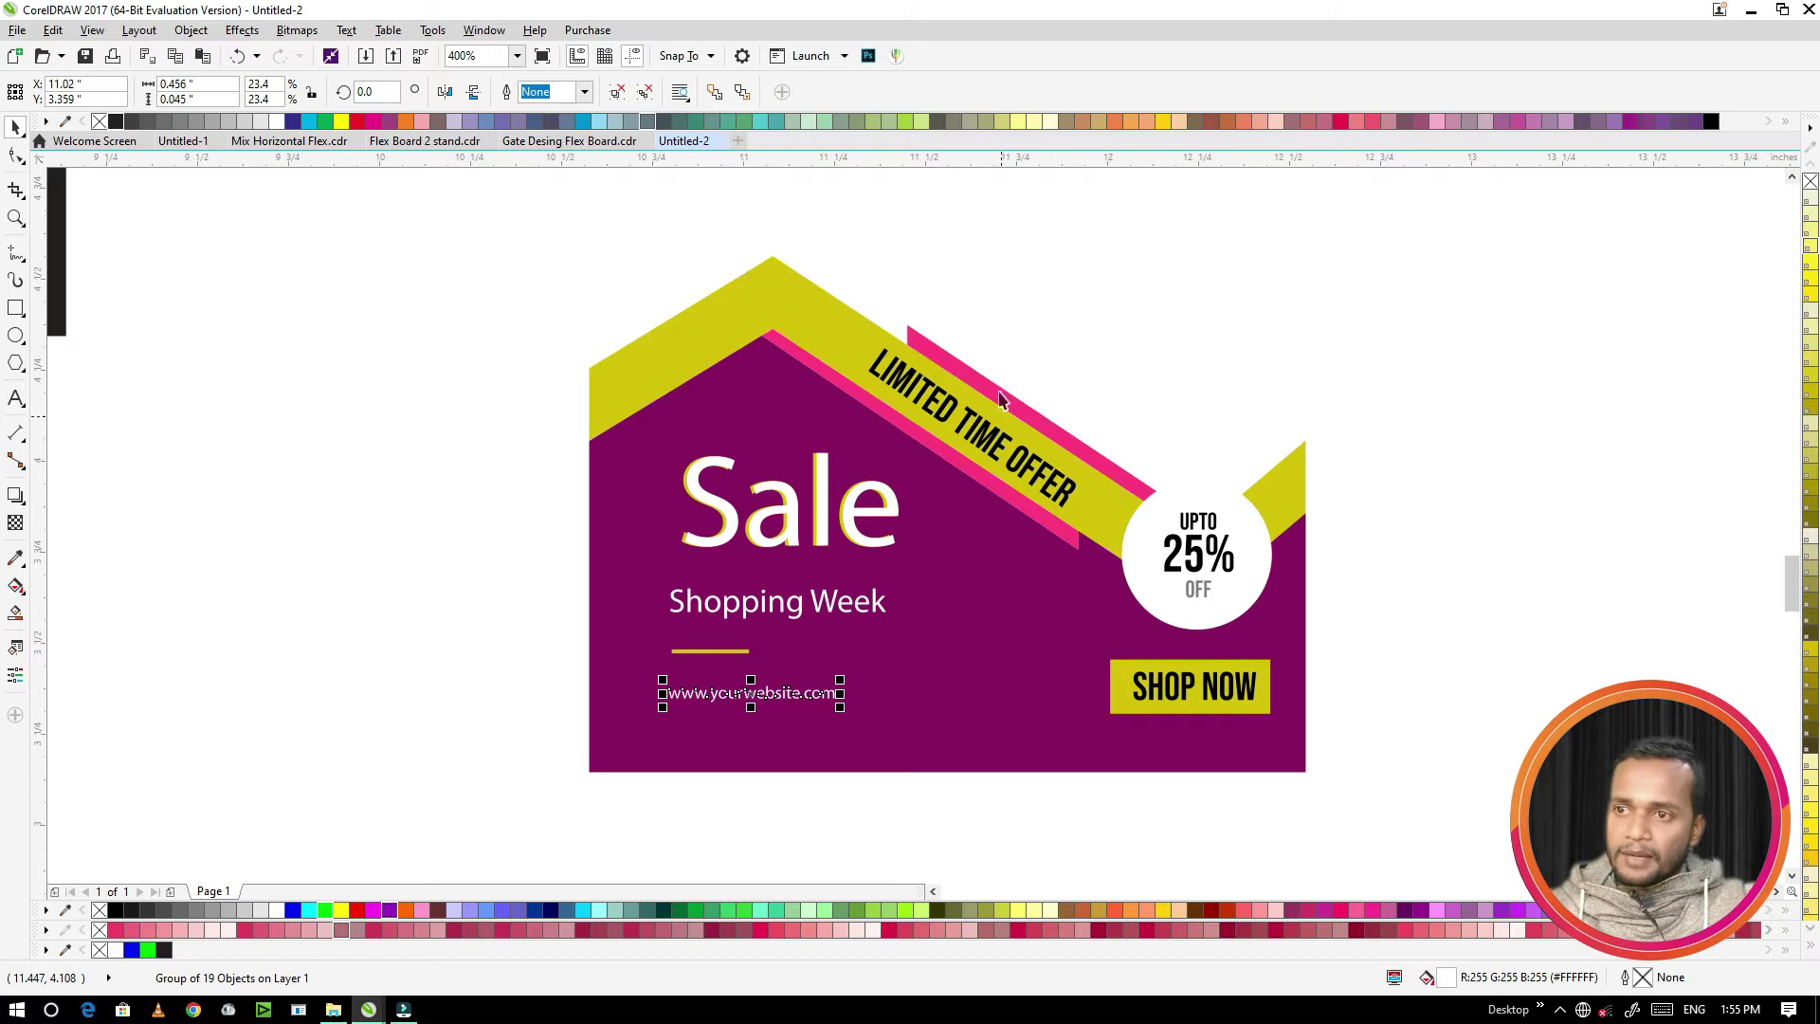
{"action": "scroll", "coordinate": [1003, 398], "scroll_direction": "down", "scroll_amount": 1}
{"action": "left_click", "coordinate": [1102, 481]}
{"action": "key", "text": "shift+Page_Down"}
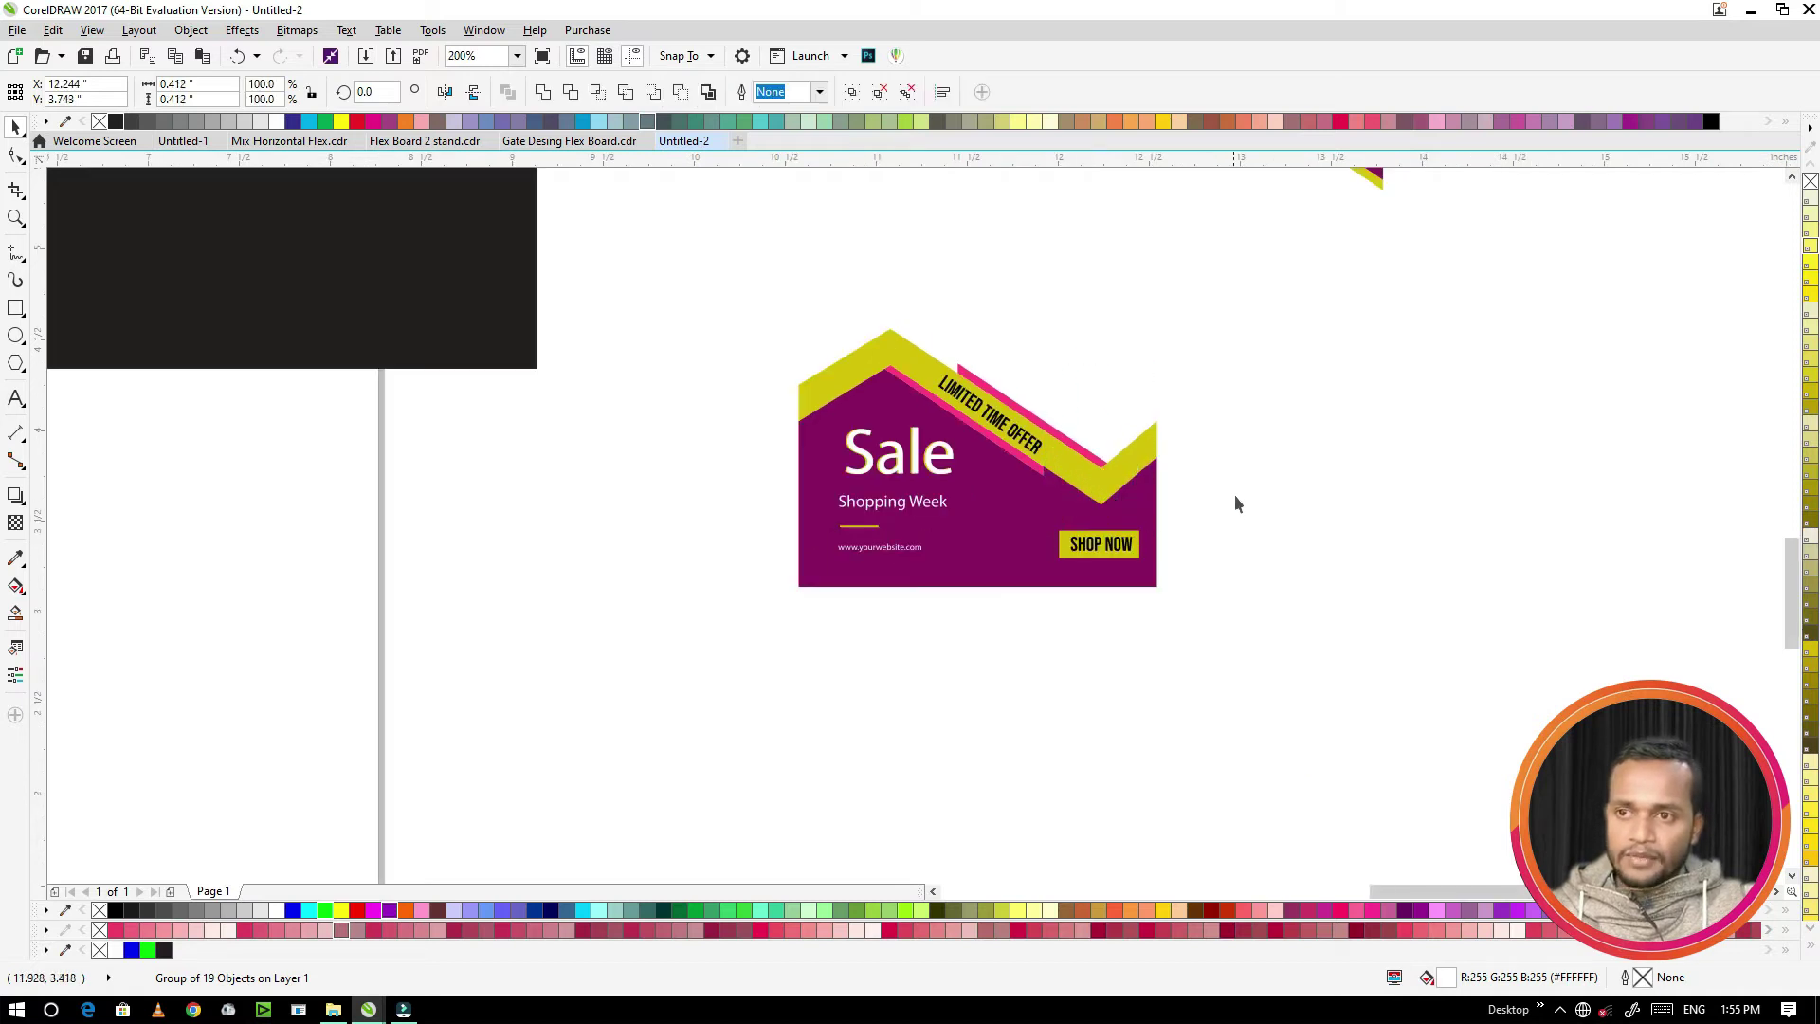
Step: Delete the Shop Now button and the Sale, Shopping Week and website texts from the template
{"action": "left_click", "coordinate": [1235, 503]}
{"action": "left_click_drag", "start_coordinate": [1168, 569], "coordinate": [951, 520]}
{"action": "key", "text": "Delete"}
{"action": "left_click_drag", "start_coordinate": [663, 415], "coordinate": [993, 589]}
{"action": "key", "text": "Delete"}
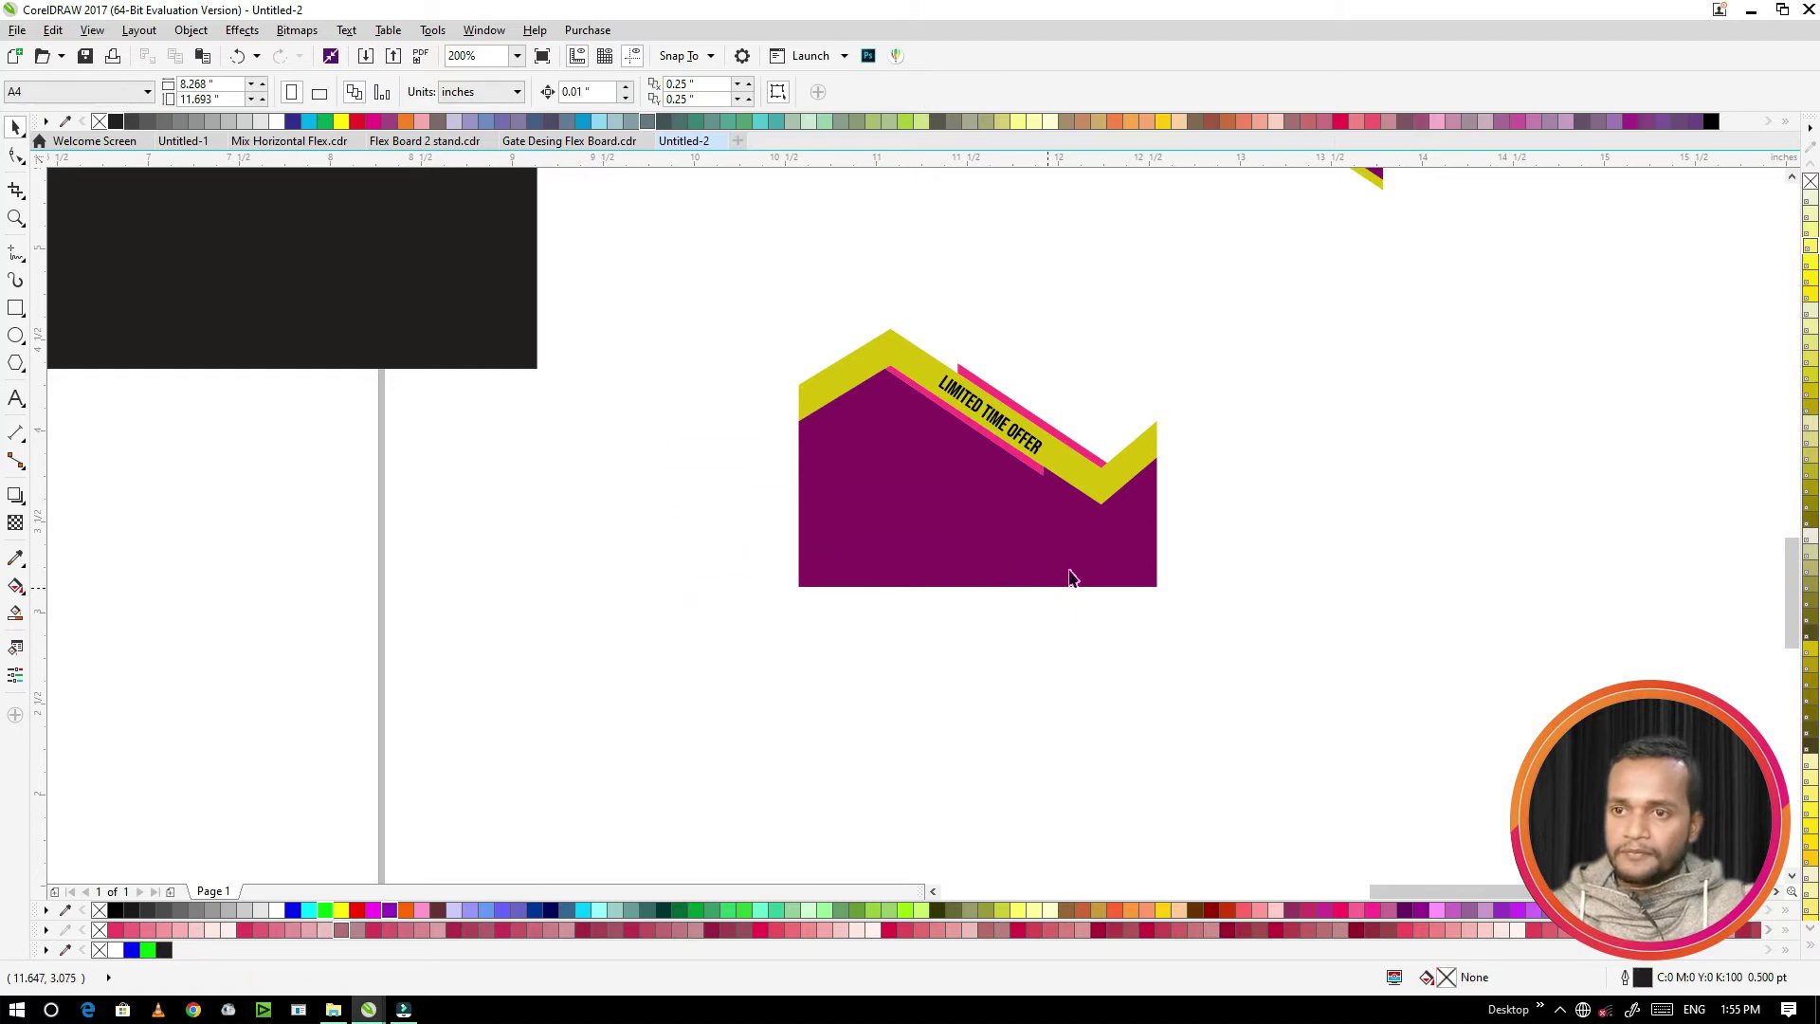
Step: Move the yellow zigzag band with its pink stripes away from the purple shape and delete its Limited Time Offer text
{"action": "left_click", "coordinate": [917, 526]}
{"action": "scroll", "coordinate": [954, 398], "scroll_direction": "down", "scroll_amount": 1}
{"action": "left_click_drag", "start_coordinate": [1016, 379], "coordinate": [735, 497]}
{"action": "scroll", "coordinate": [735, 493], "scroll_direction": "up", "scroll_amount": 1}
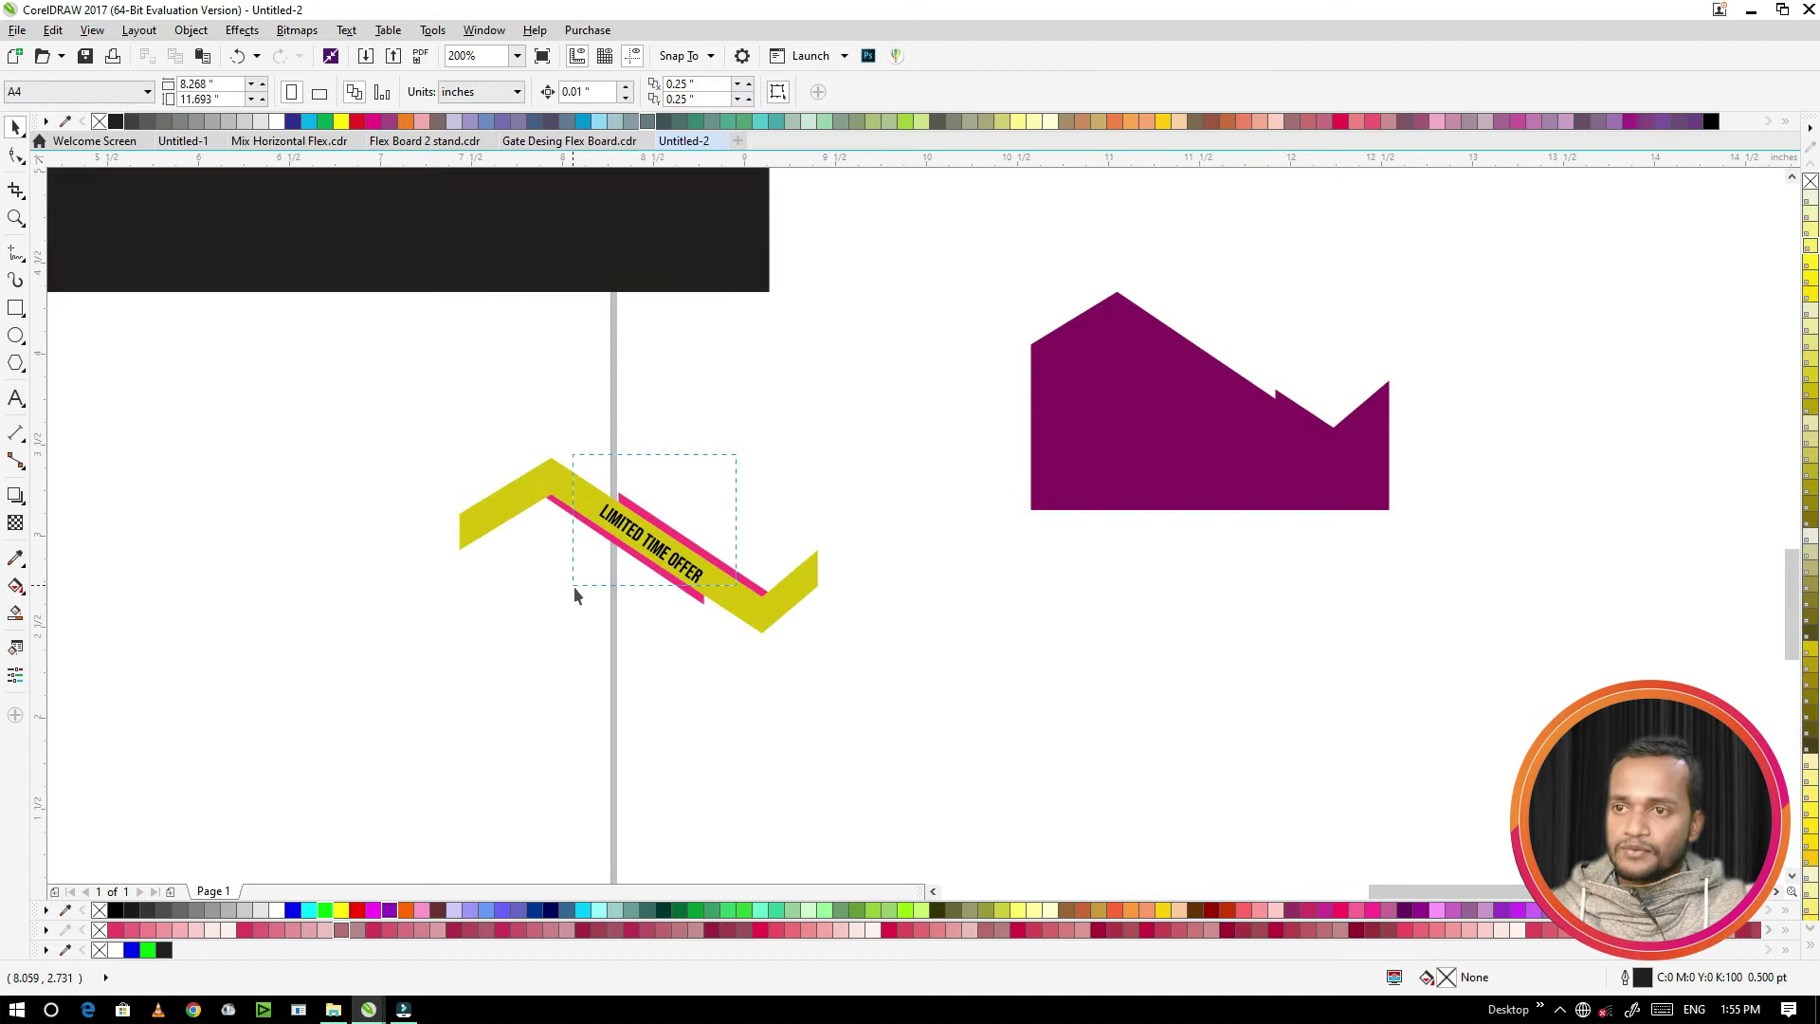
{"action": "left_click_drag", "start_coordinate": [575, 593], "coordinate": [574, 592]}
{"action": "key", "text": "Delete"}
Step: Group the yellow zigzag band with its two pink stripes and deselect the group
{"action": "scroll", "coordinate": [804, 505], "scroll_direction": "down", "scroll_amount": 1}
{"action": "left_click_drag", "start_coordinate": [870, 628], "coordinate": [544, 451]}
{"action": "left_click_drag", "start_coordinate": [652, 515], "coordinate": [569, 466]}
{"action": "scroll", "coordinate": [1172, 580], "scroll_direction": "down", "scroll_amount": 1}
{"action": "key", "text": "ctrl+g"}
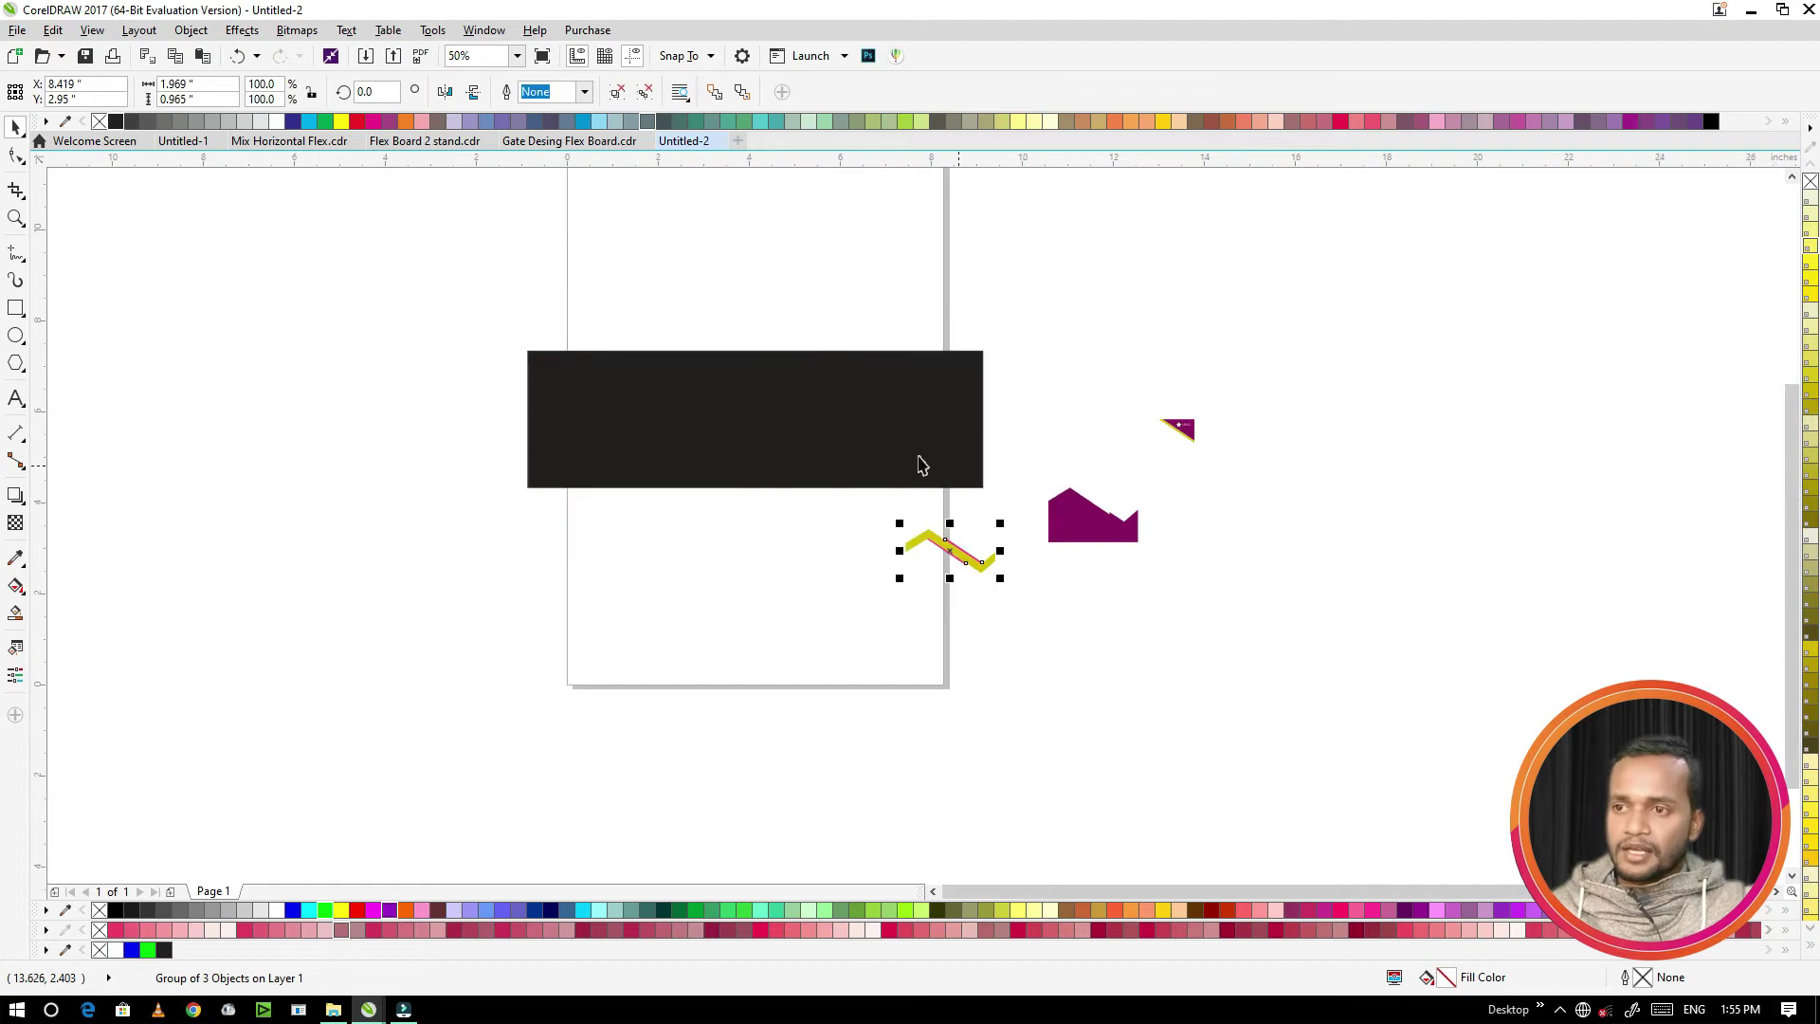
{"action": "scroll", "coordinate": [766, 450], "scroll_direction": "up", "scroll_amount": 1}
{"action": "key", "text": "Escape"}
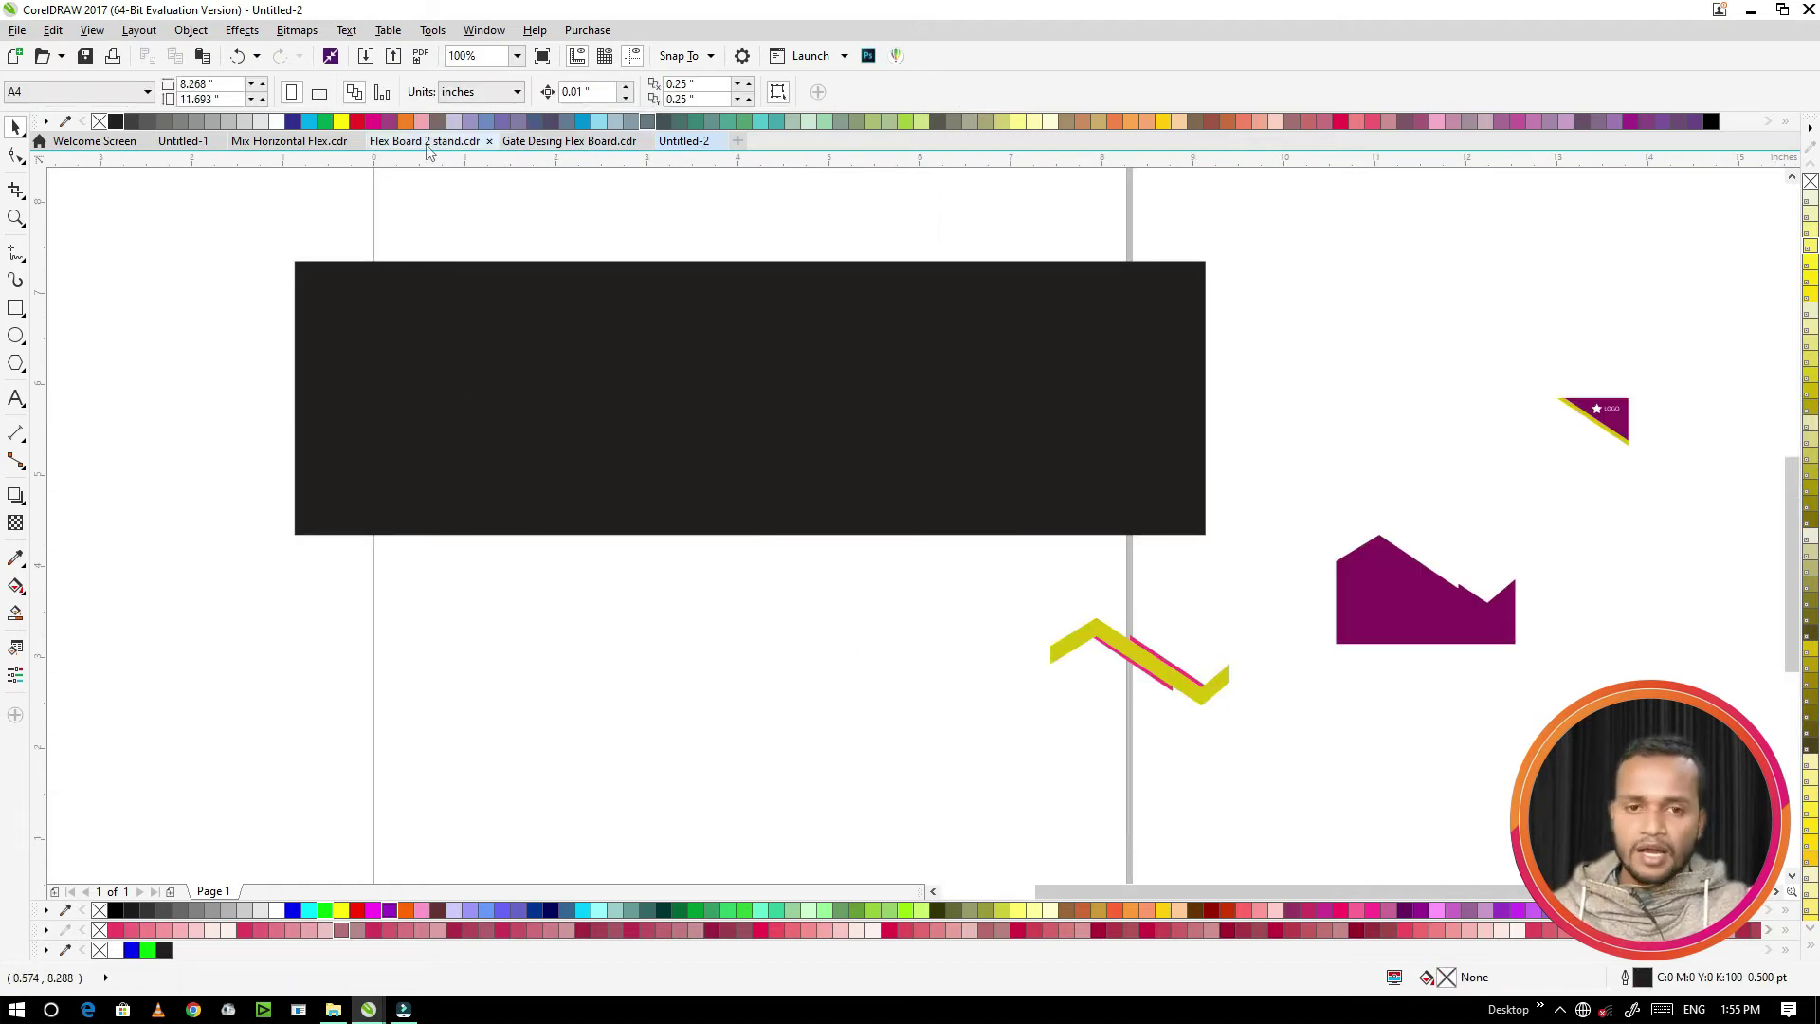
Step: Copy the Sanjay Sweet & Caterers banner from Mix Horizontal Flex.cdr and paste it above the black rectangle in Untitled-2
{"action": "left_click", "coordinate": [294, 142]}
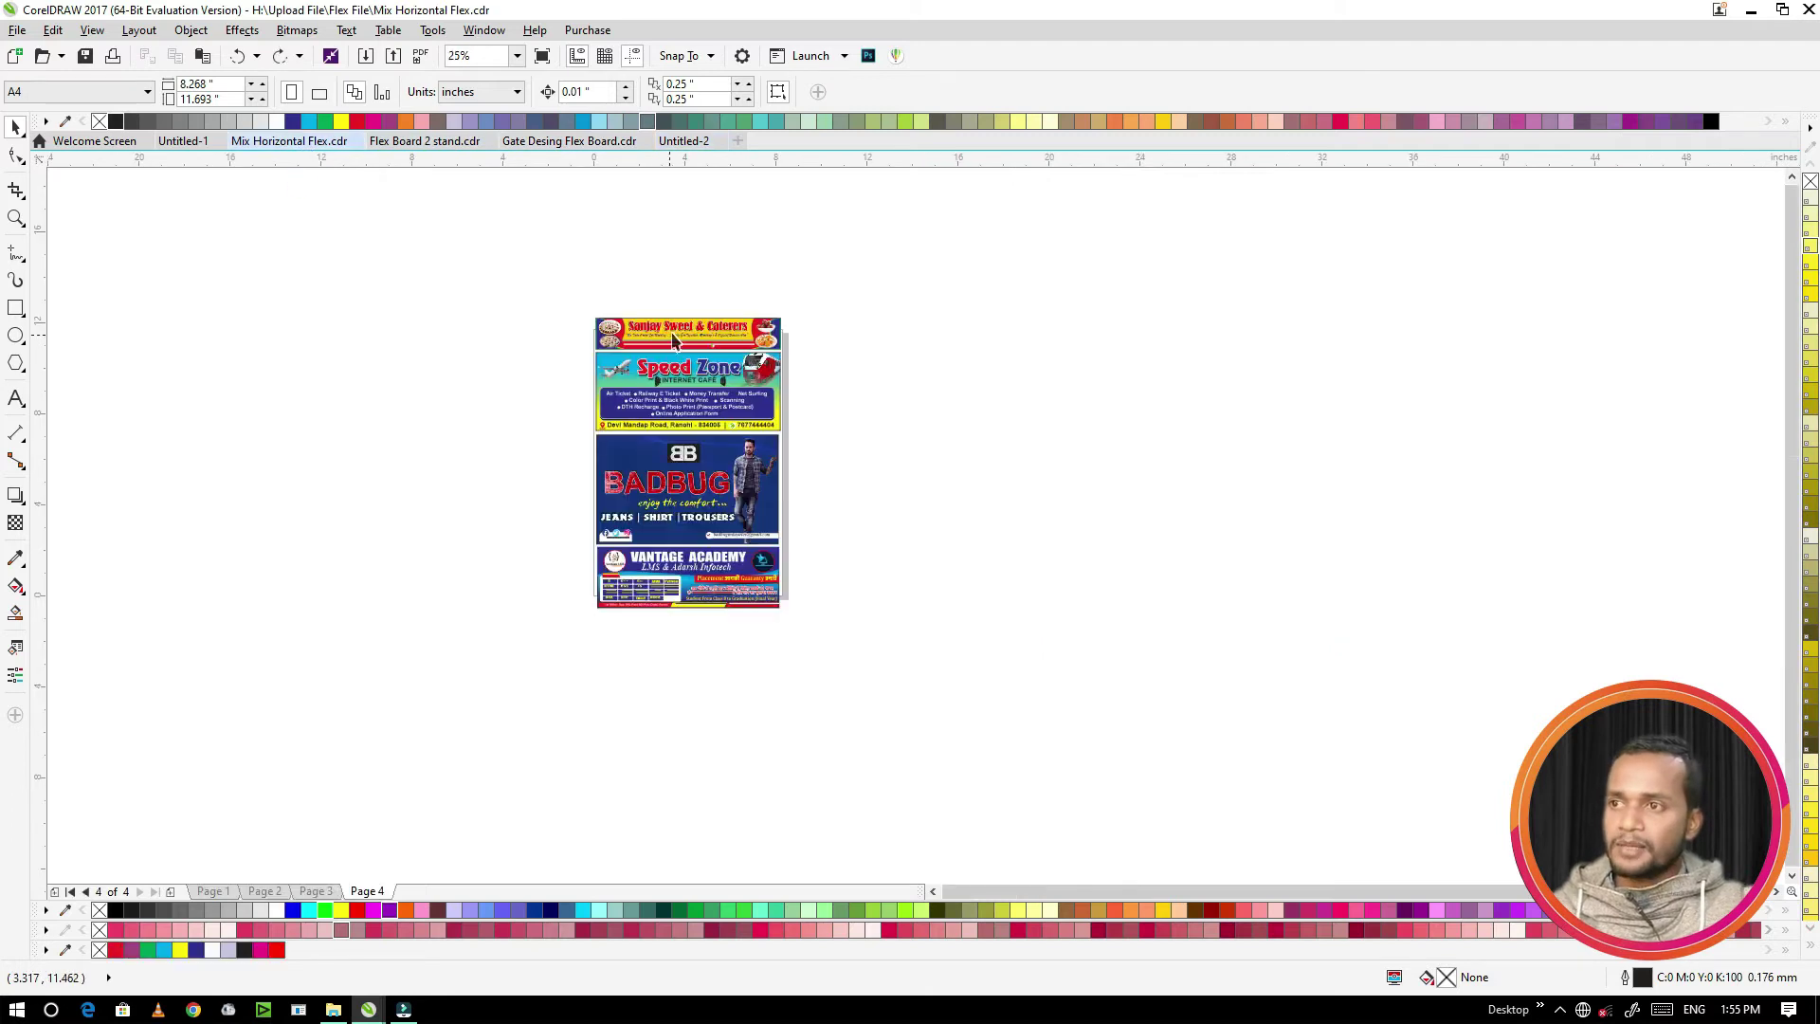
{"action": "left_click", "coordinate": [704, 339]}
{"action": "left_click", "coordinate": [759, 346], "text": "ctrl"}
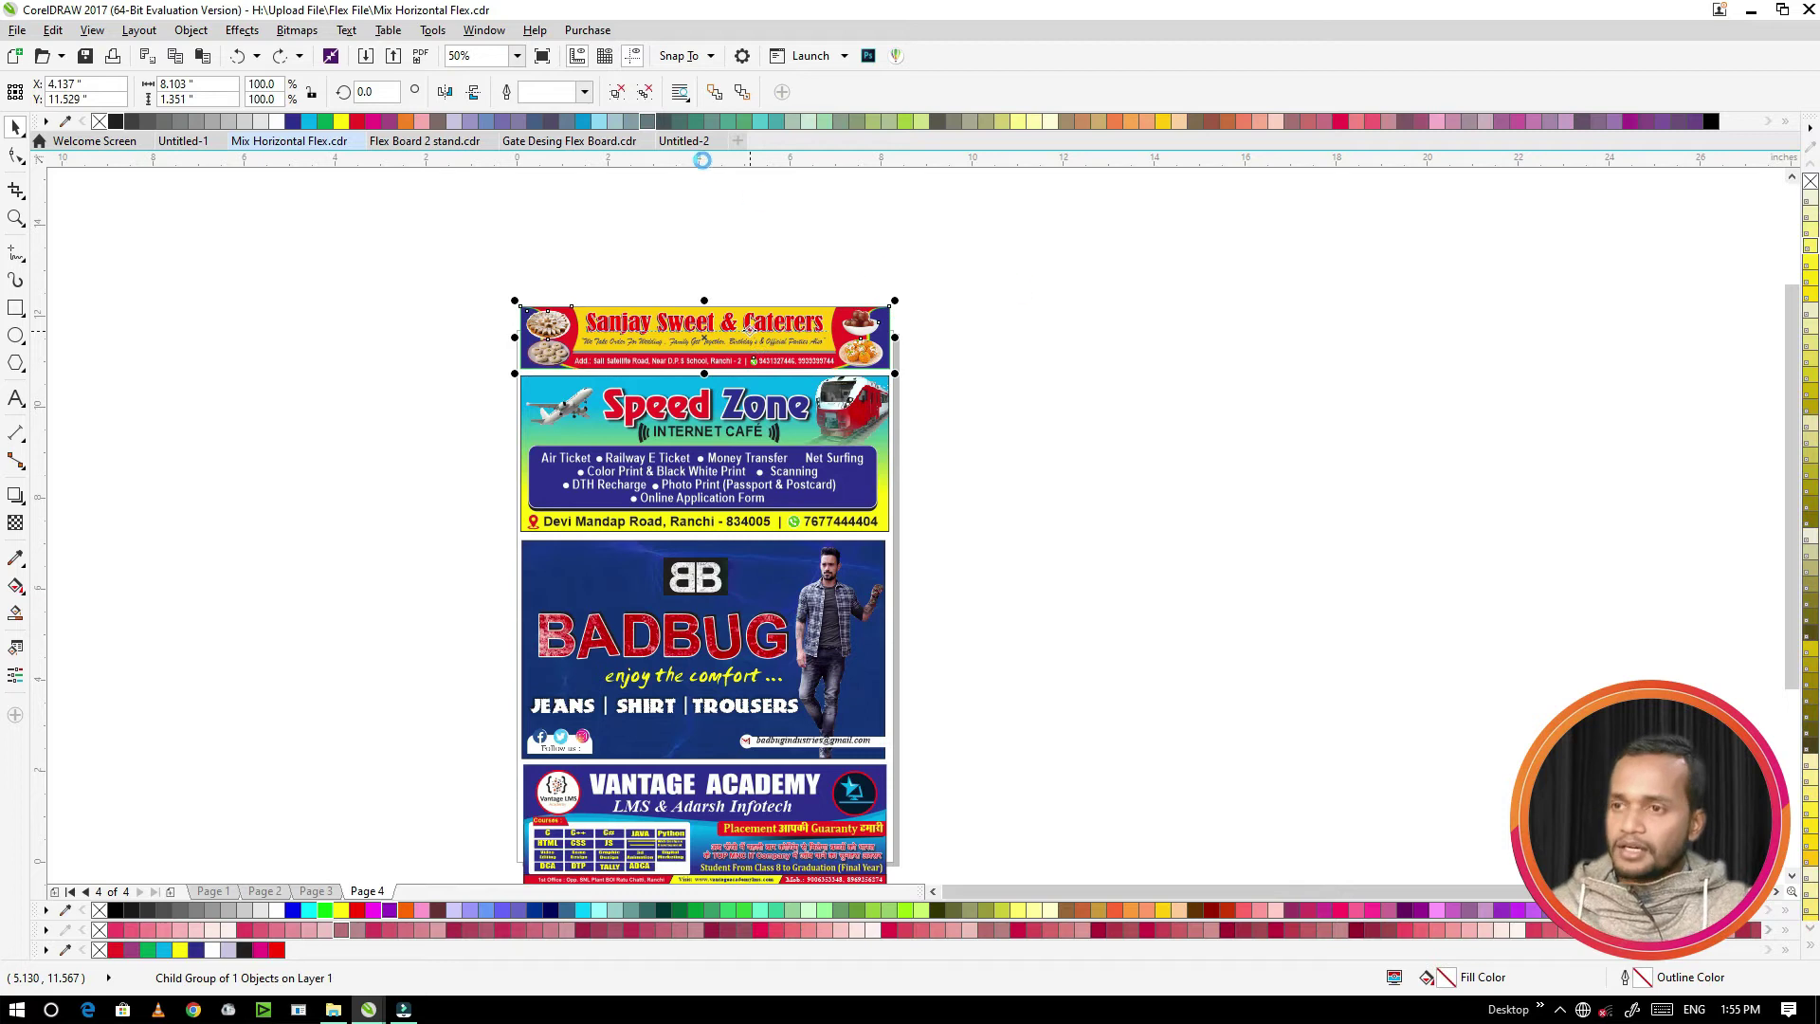
{"action": "left_click", "coordinate": [687, 142]}
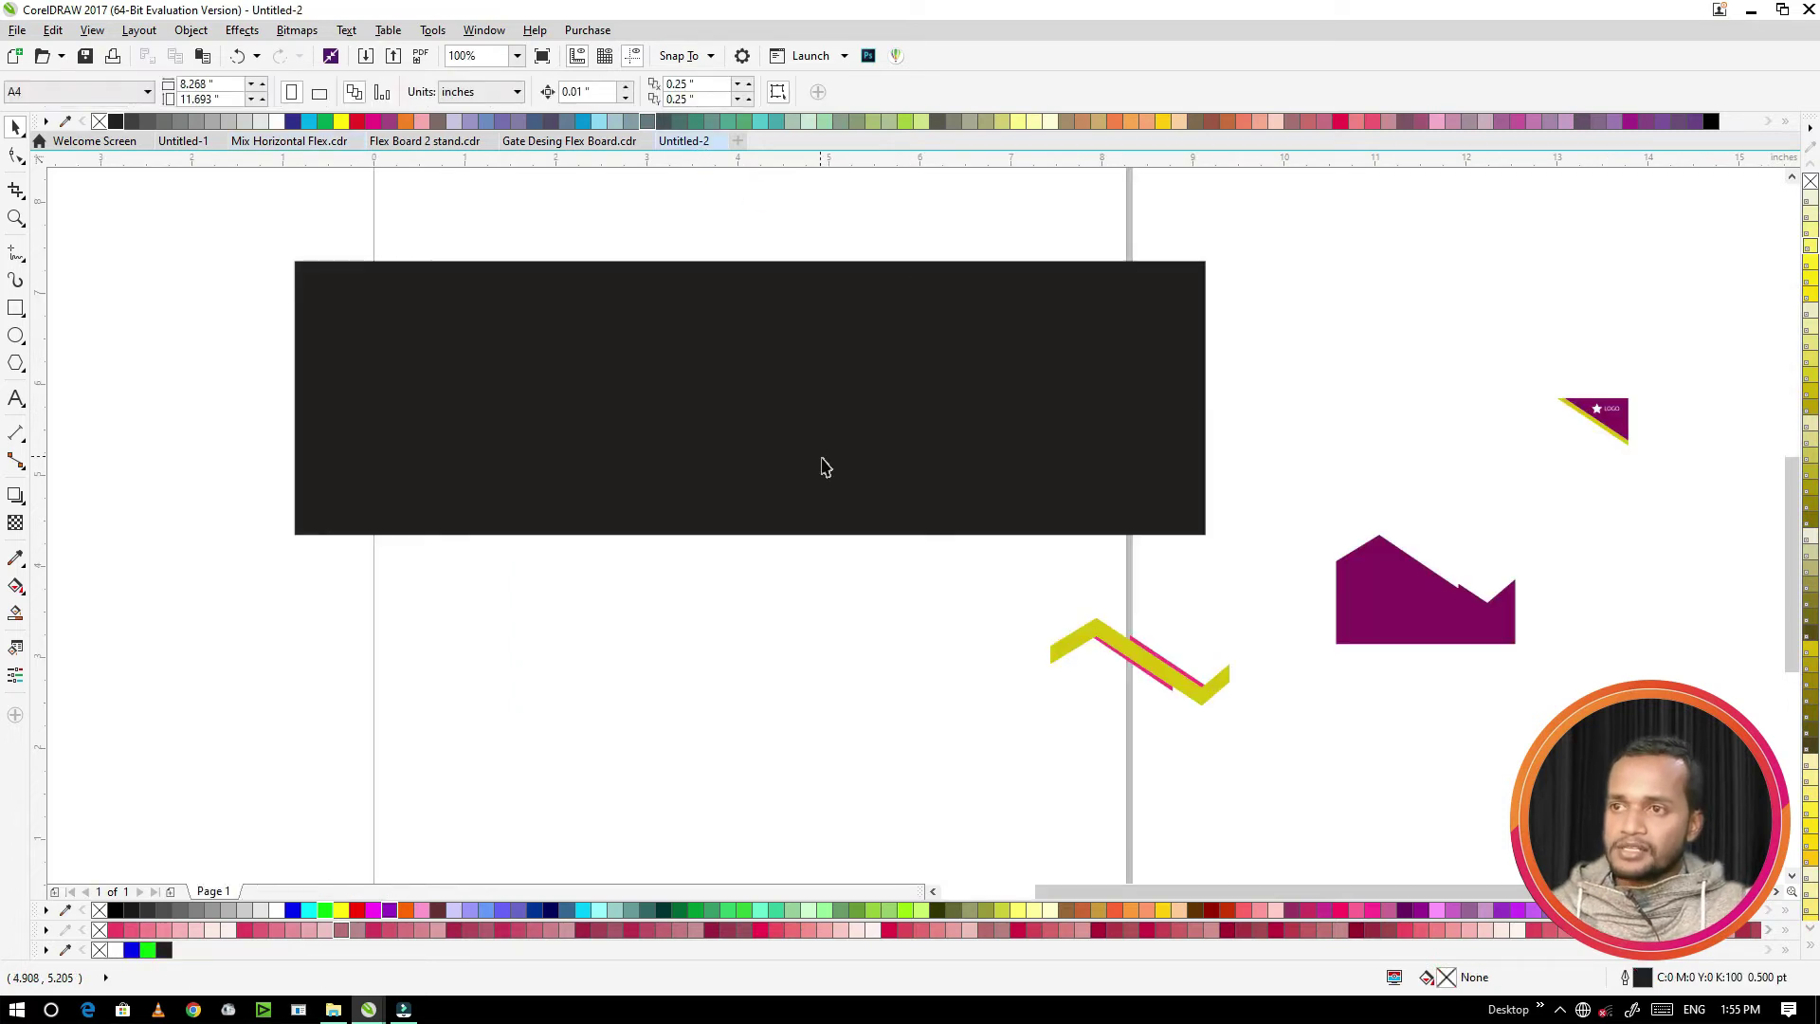
{"action": "key", "text": "ctrl+v"}
{"action": "left_click_drag", "start_coordinate": [811, 231], "coordinate": [783, 352]}
{"action": "scroll", "coordinate": [856, 339], "scroll_direction": "up", "scroll_amount": 2}
{"action": "left_click", "coordinate": [964, 272]}
{"action": "left_click", "coordinate": [830, 336]}
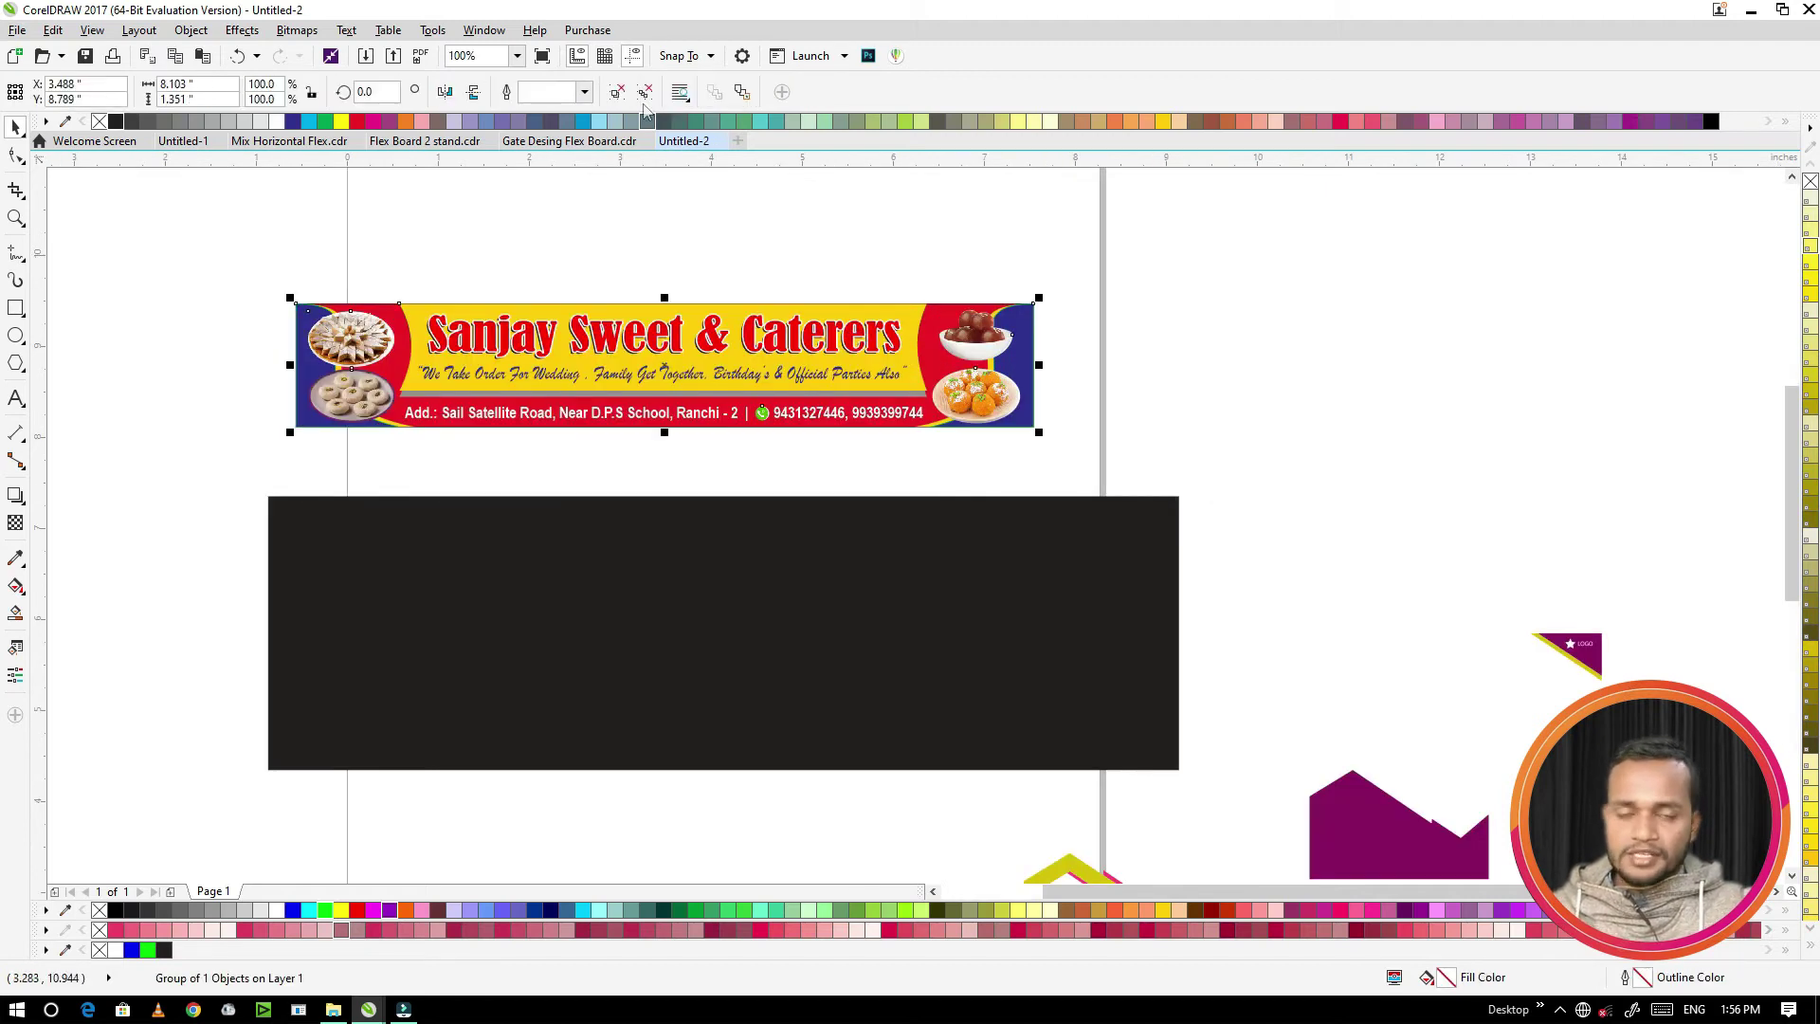
Step: Fill the black rectangle with red and move the Sanjay Sweet & Caterers title from the pasted banner onto its upper-left area
{"action": "left_click", "coordinate": [664, 566]}
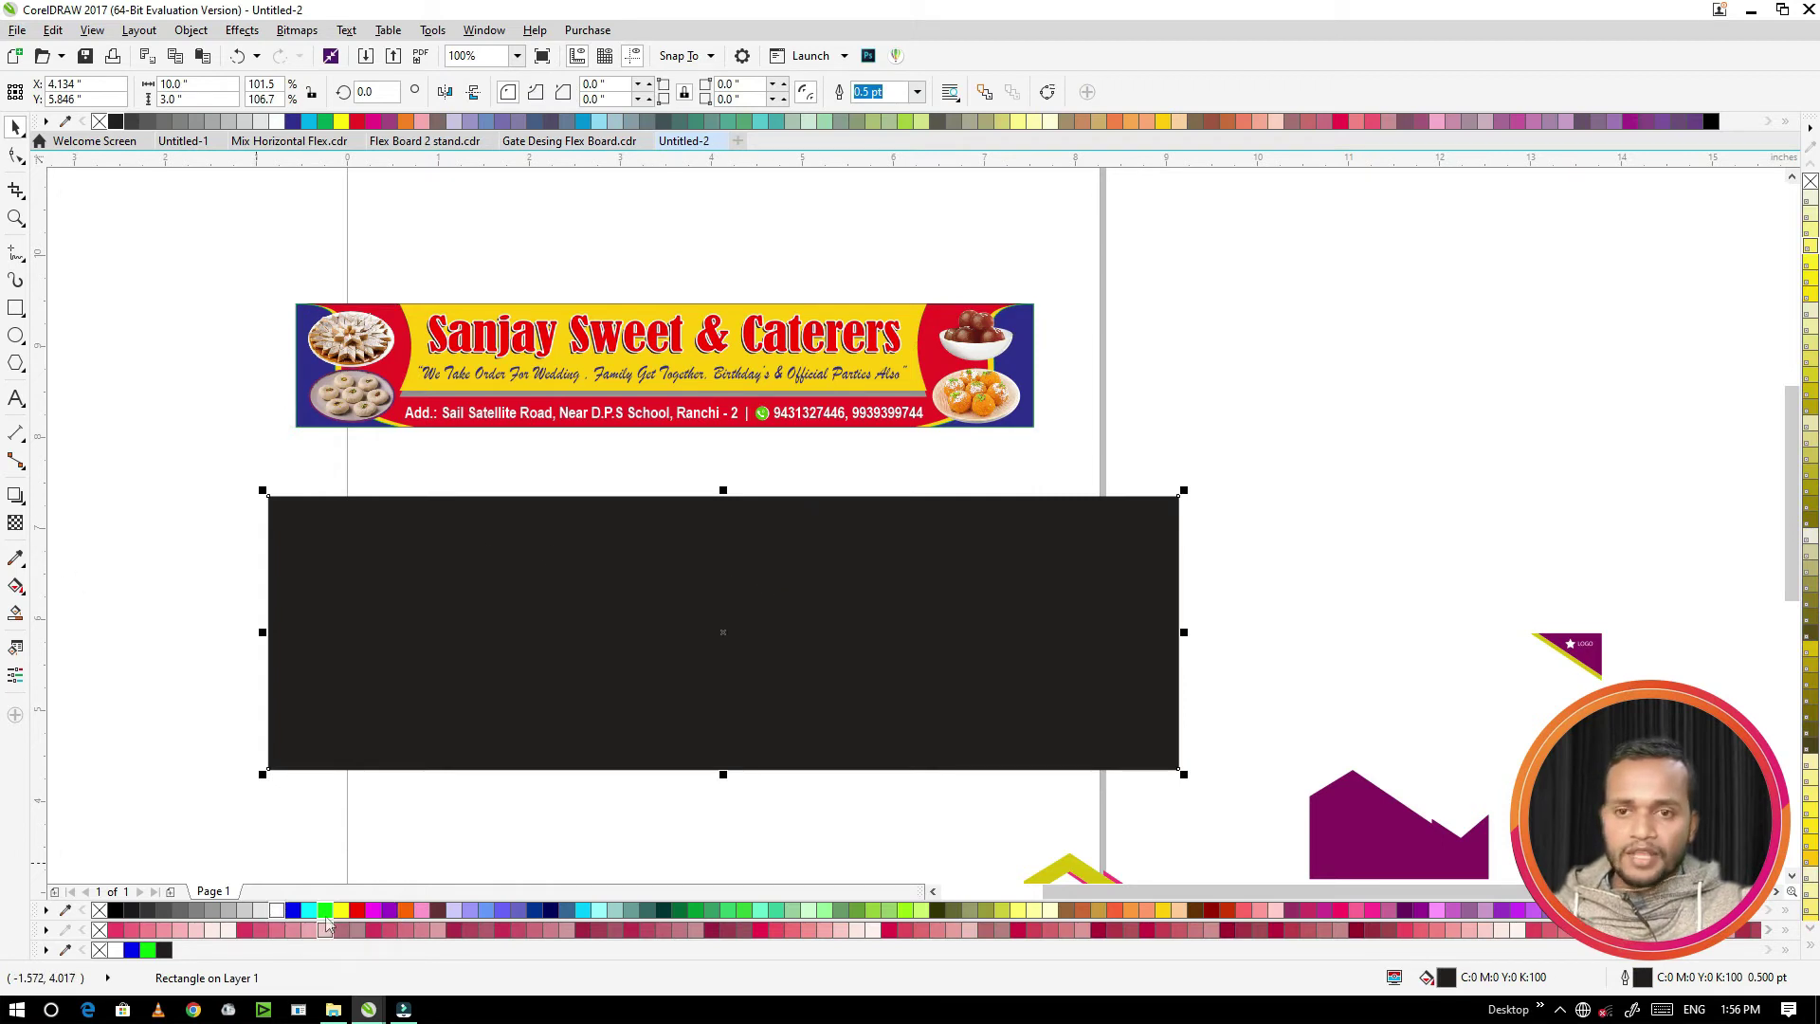
{"action": "left_click", "coordinate": [358, 121]}
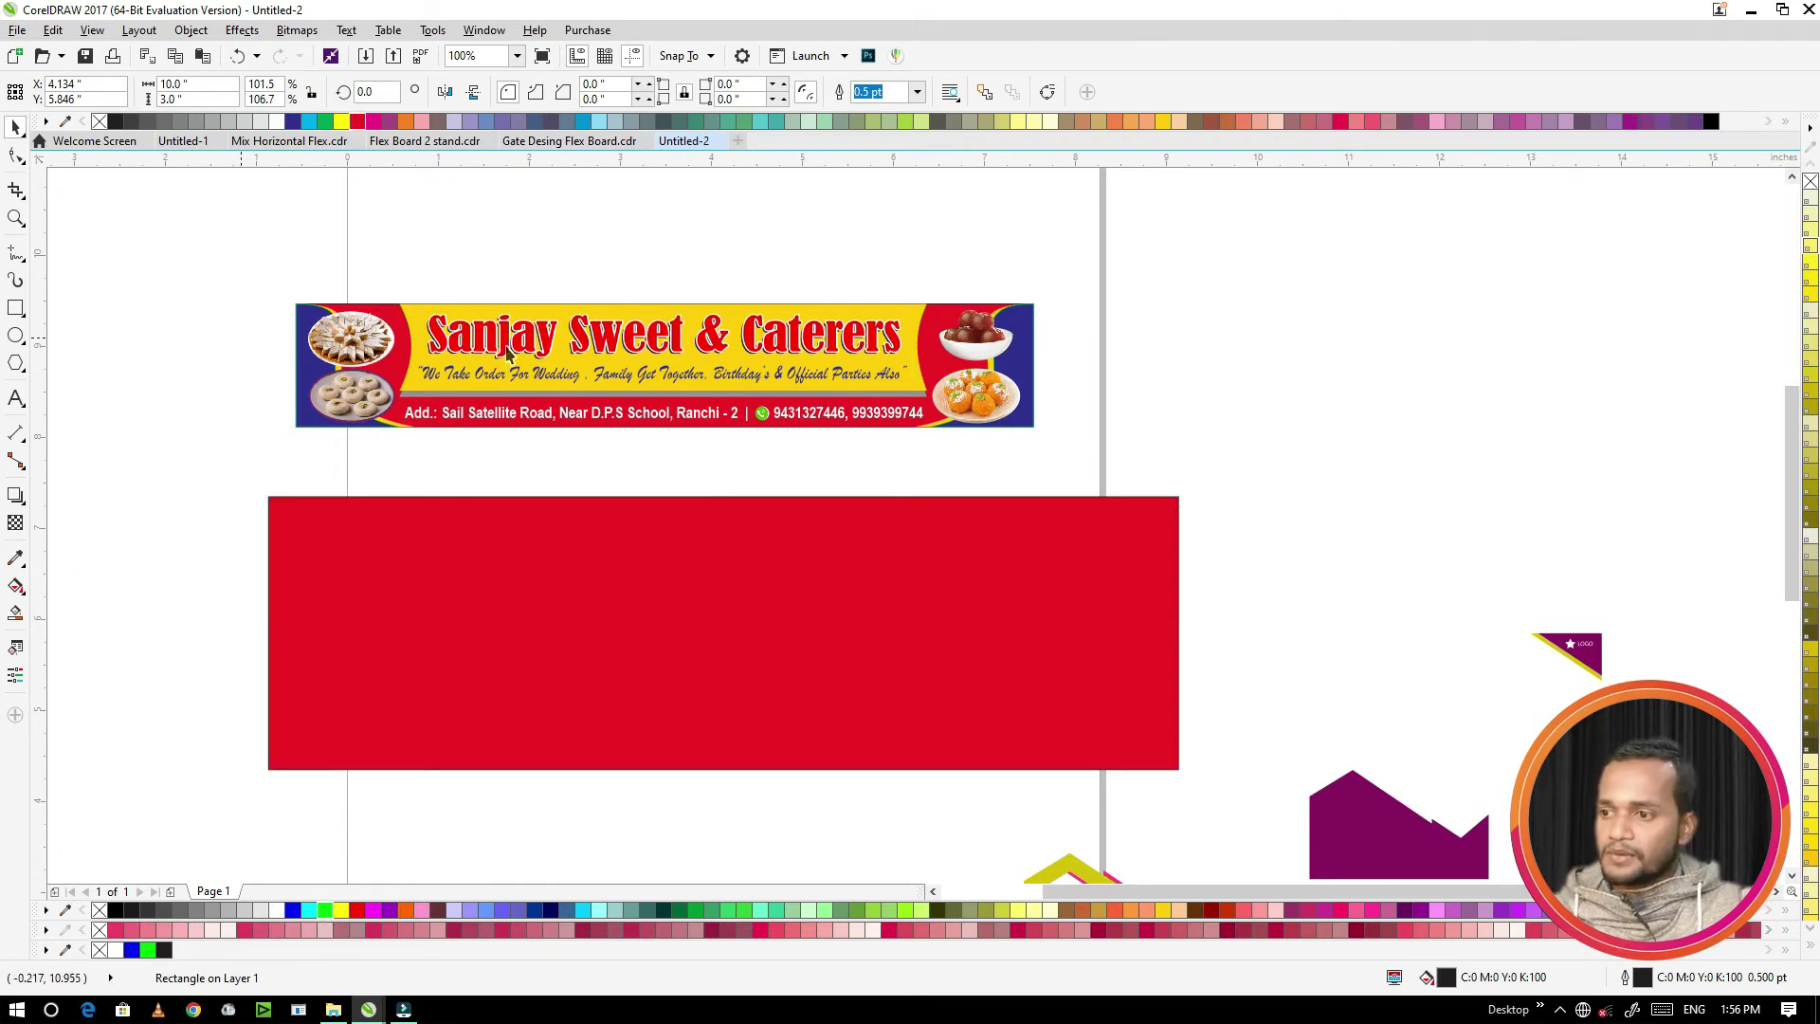
{"action": "left_click", "coordinate": [794, 325]}
{"action": "left_click", "coordinate": [924, 247]}
{"action": "left_click_drag", "start_coordinate": [924, 247], "coordinate": [379, 379]}
{"action": "left_click_drag", "start_coordinate": [663, 379], "coordinate": [556, 589]}
{"action": "left_click_drag", "start_coordinate": [799, 573], "coordinate": [849, 626]}
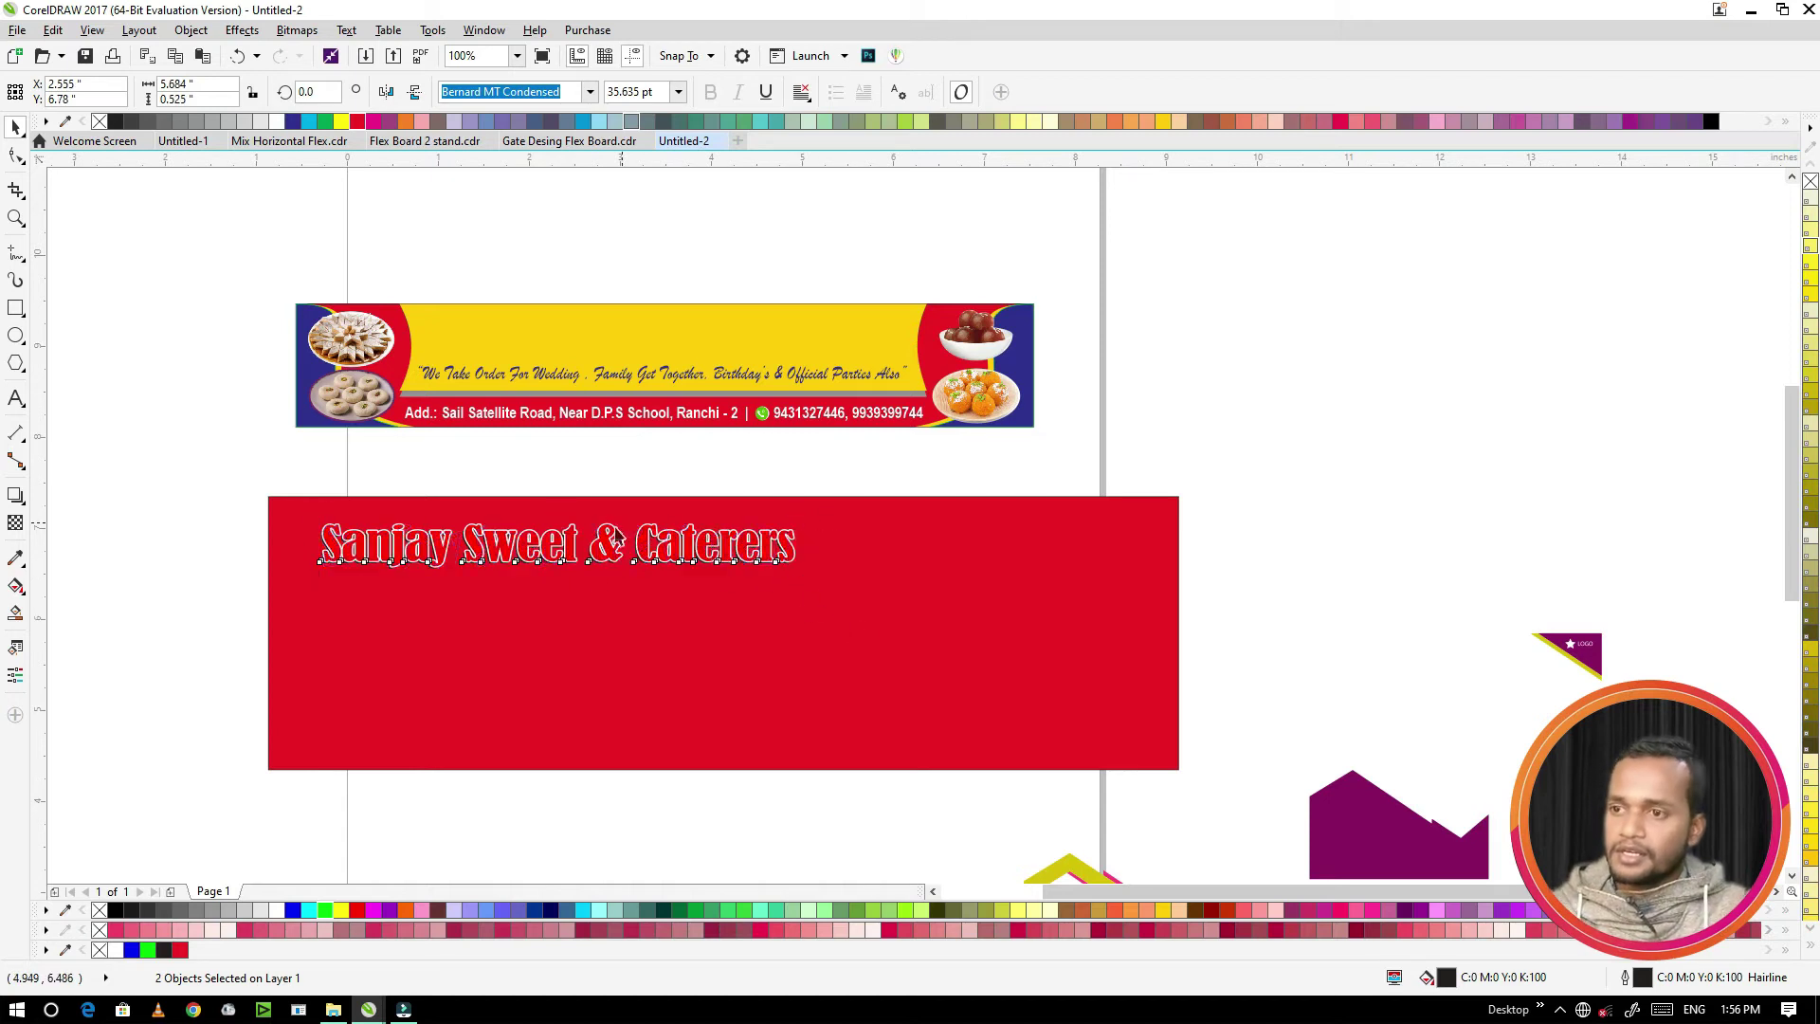
{"action": "scroll", "coordinate": [682, 511], "scroll_direction": "down", "scroll_amount": 3}
{"action": "left_click", "coordinate": [844, 491]}
Step: Move the grouped yellow band onto the red rectangle, enlarge it to about 4.1 × 3.4 inches and rotate it to about 330.4°
{"action": "scroll", "coordinate": [848, 573], "scroll_direction": "up", "scroll_amount": 1}
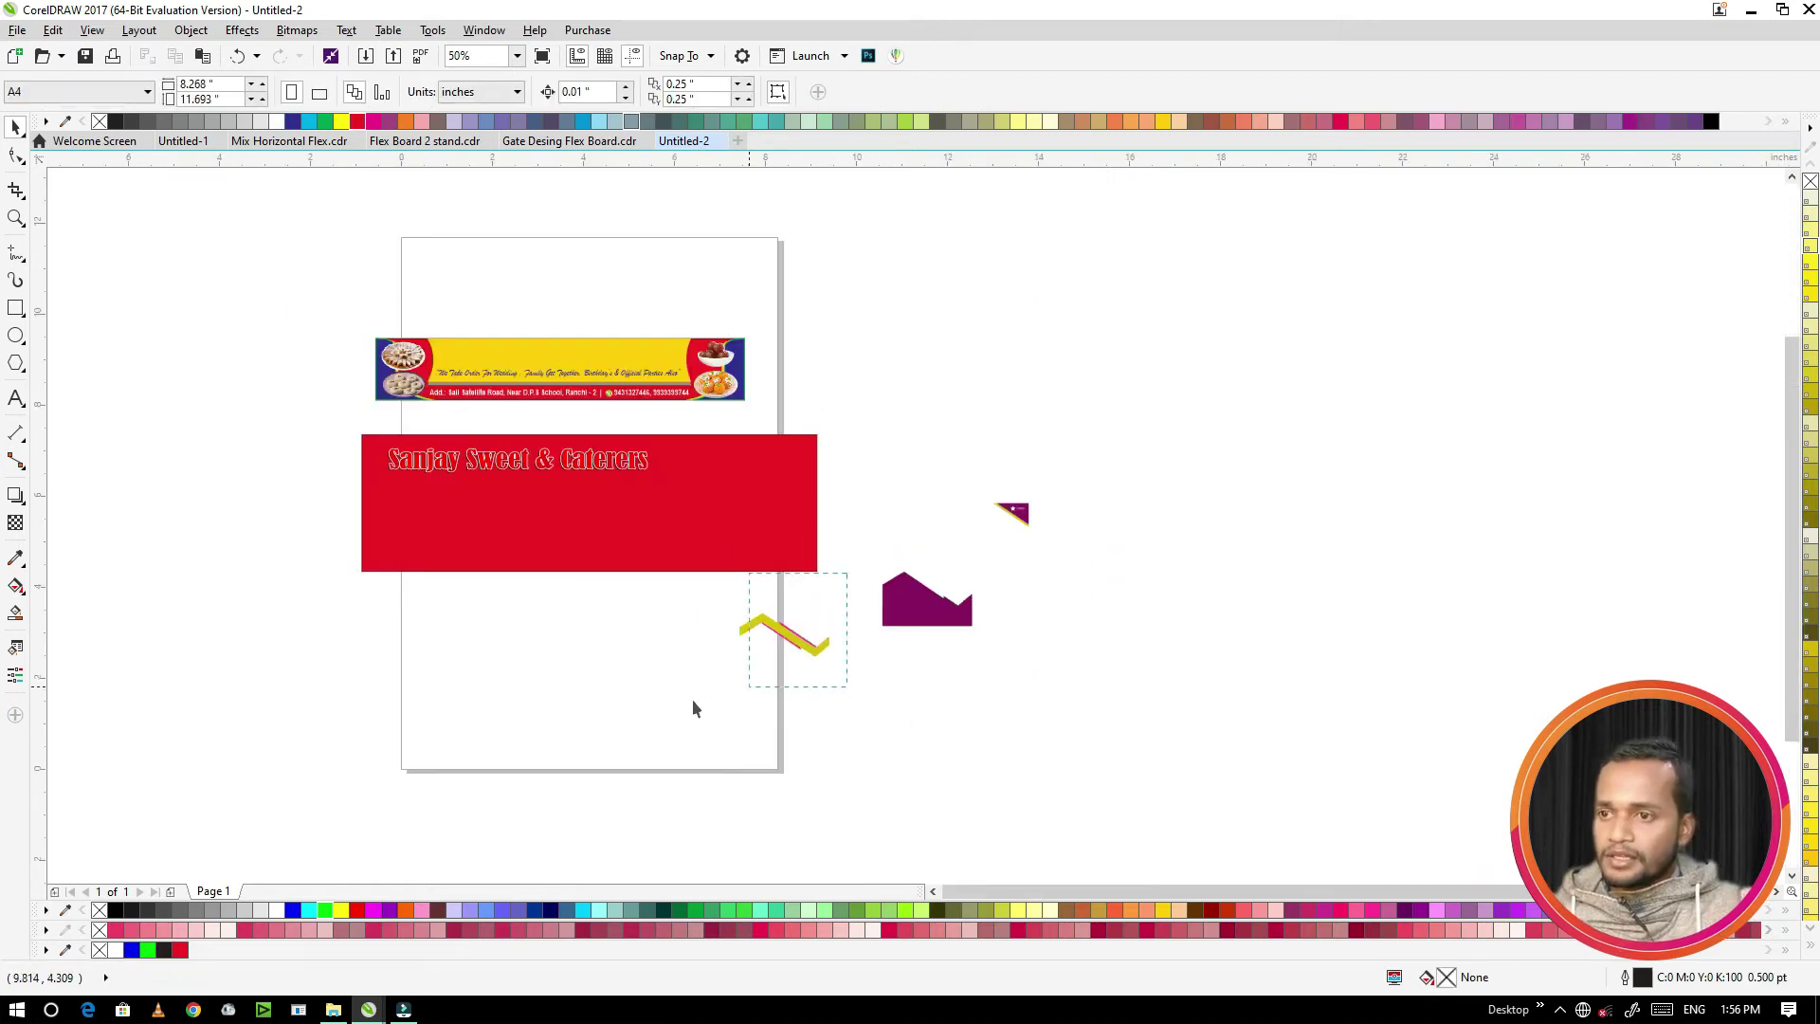
{"action": "left_click", "coordinate": [830, 630]}
{"action": "scroll", "coordinate": [829, 620], "scroll_direction": "up", "scroll_amount": 1}
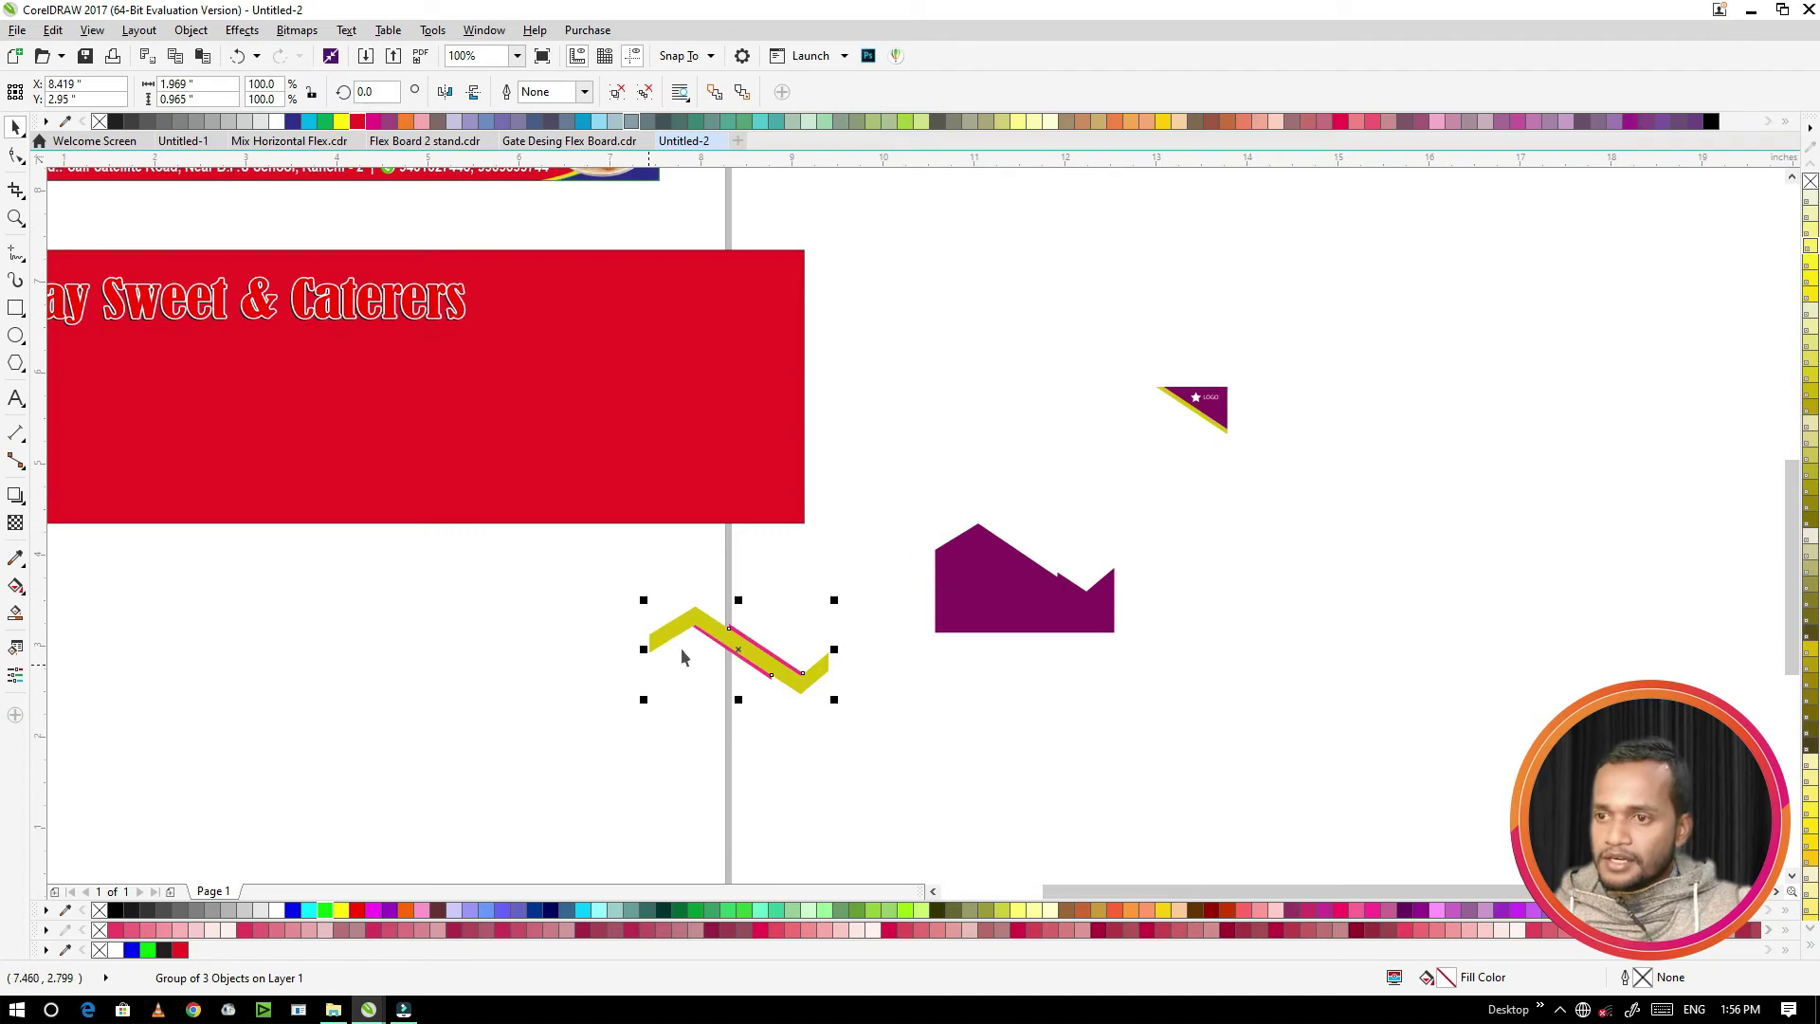
{"action": "left_click_drag", "start_coordinate": [716, 630], "coordinate": [540, 289]}
{"action": "left_click", "coordinate": [540, 289]}
{"action": "left_click_drag", "start_coordinate": [658, 358], "coordinate": [857, 614]}
{"action": "left_click", "coordinate": [601, 346]}
{"action": "left_click_drag", "start_coordinate": [728, 457], "coordinate": [632, 449]}
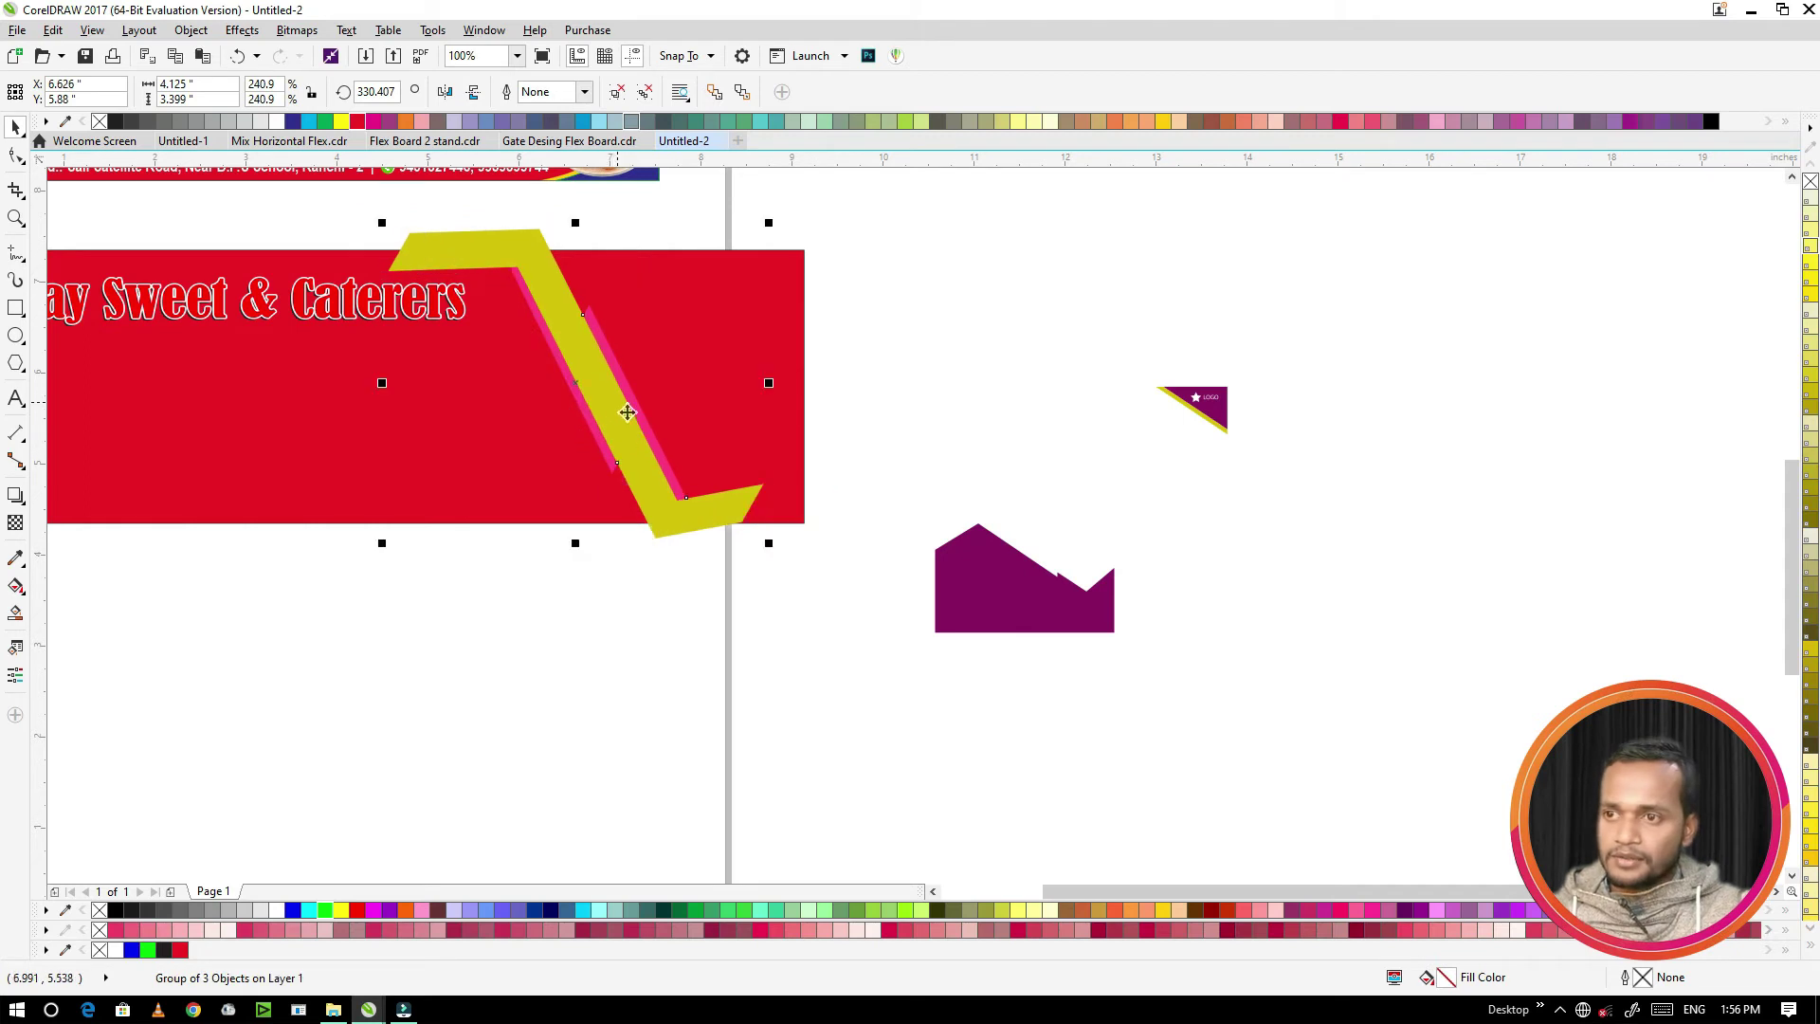
Step: Try placing the yellow band inside the red rectangle as a PowerClip, then enter and leave its contents
{"action": "right_click", "coordinate": [628, 413]}
{"action": "left_click", "coordinate": [718, 414]}
{"action": "left_click", "coordinate": [480, 446]}
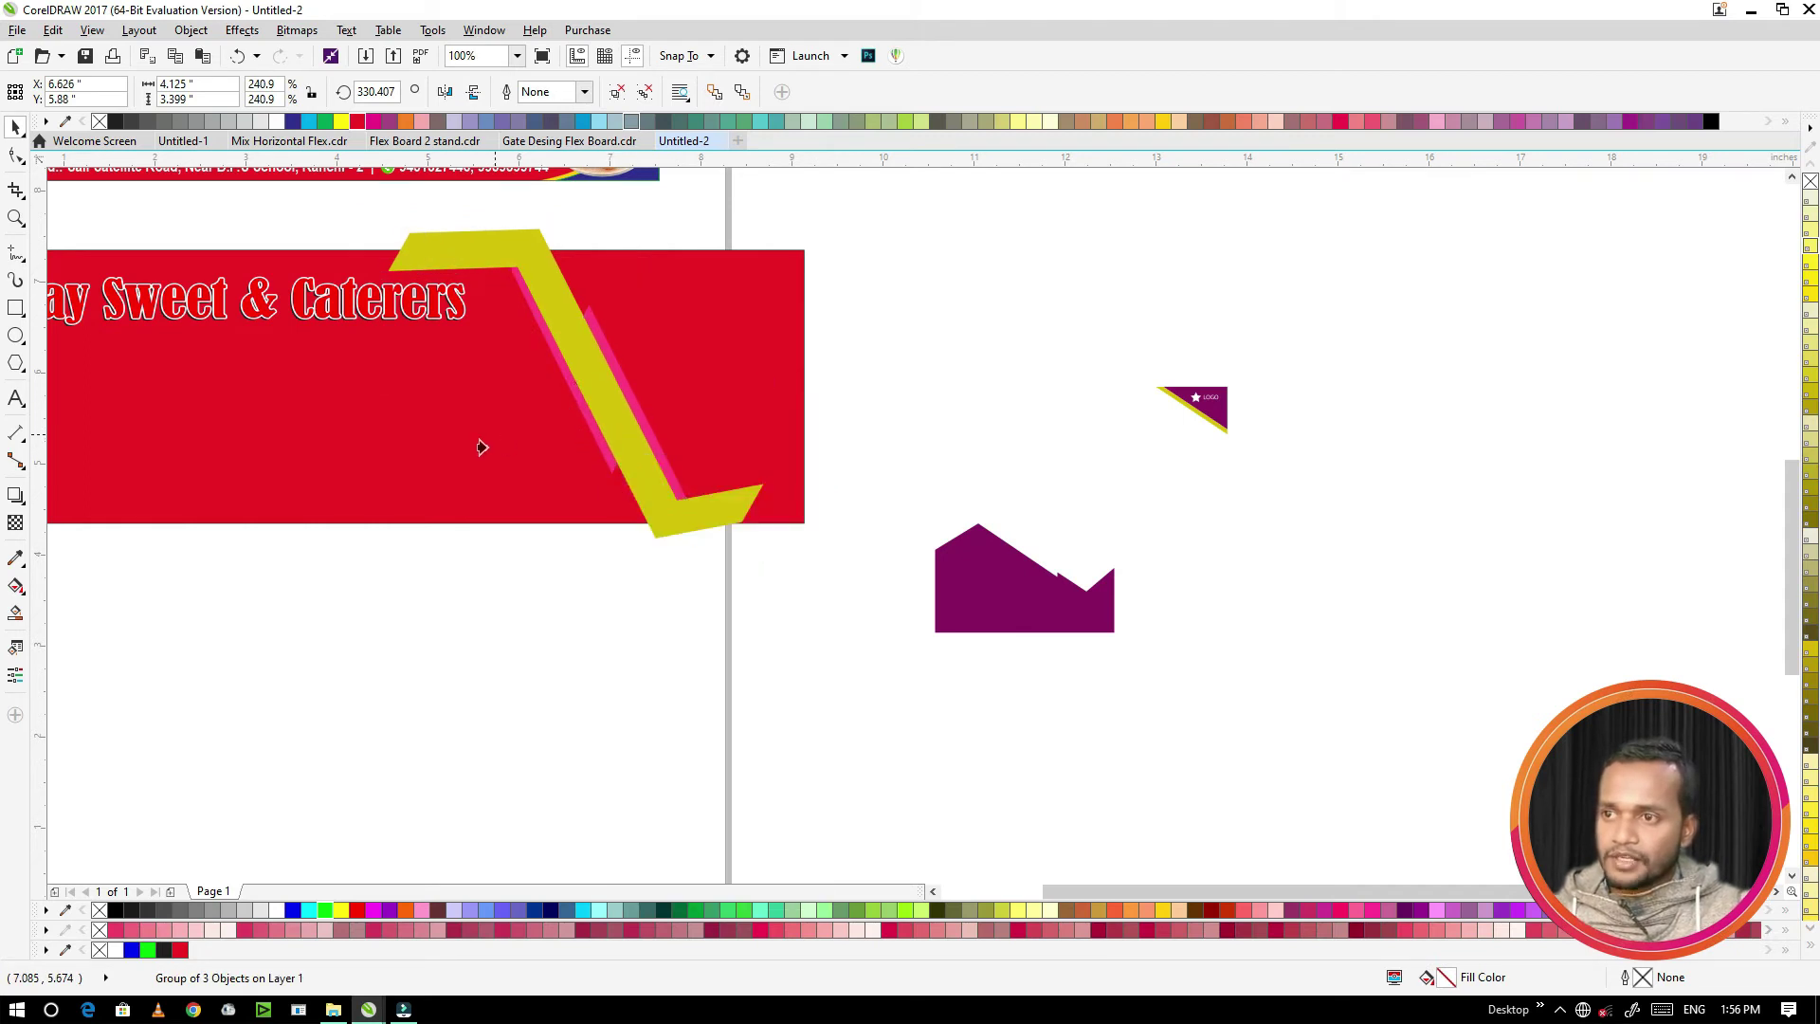
{"action": "left_click", "coordinate": [626, 432], "text": "ctrl"}
{"action": "left_click", "coordinate": [624, 431]}
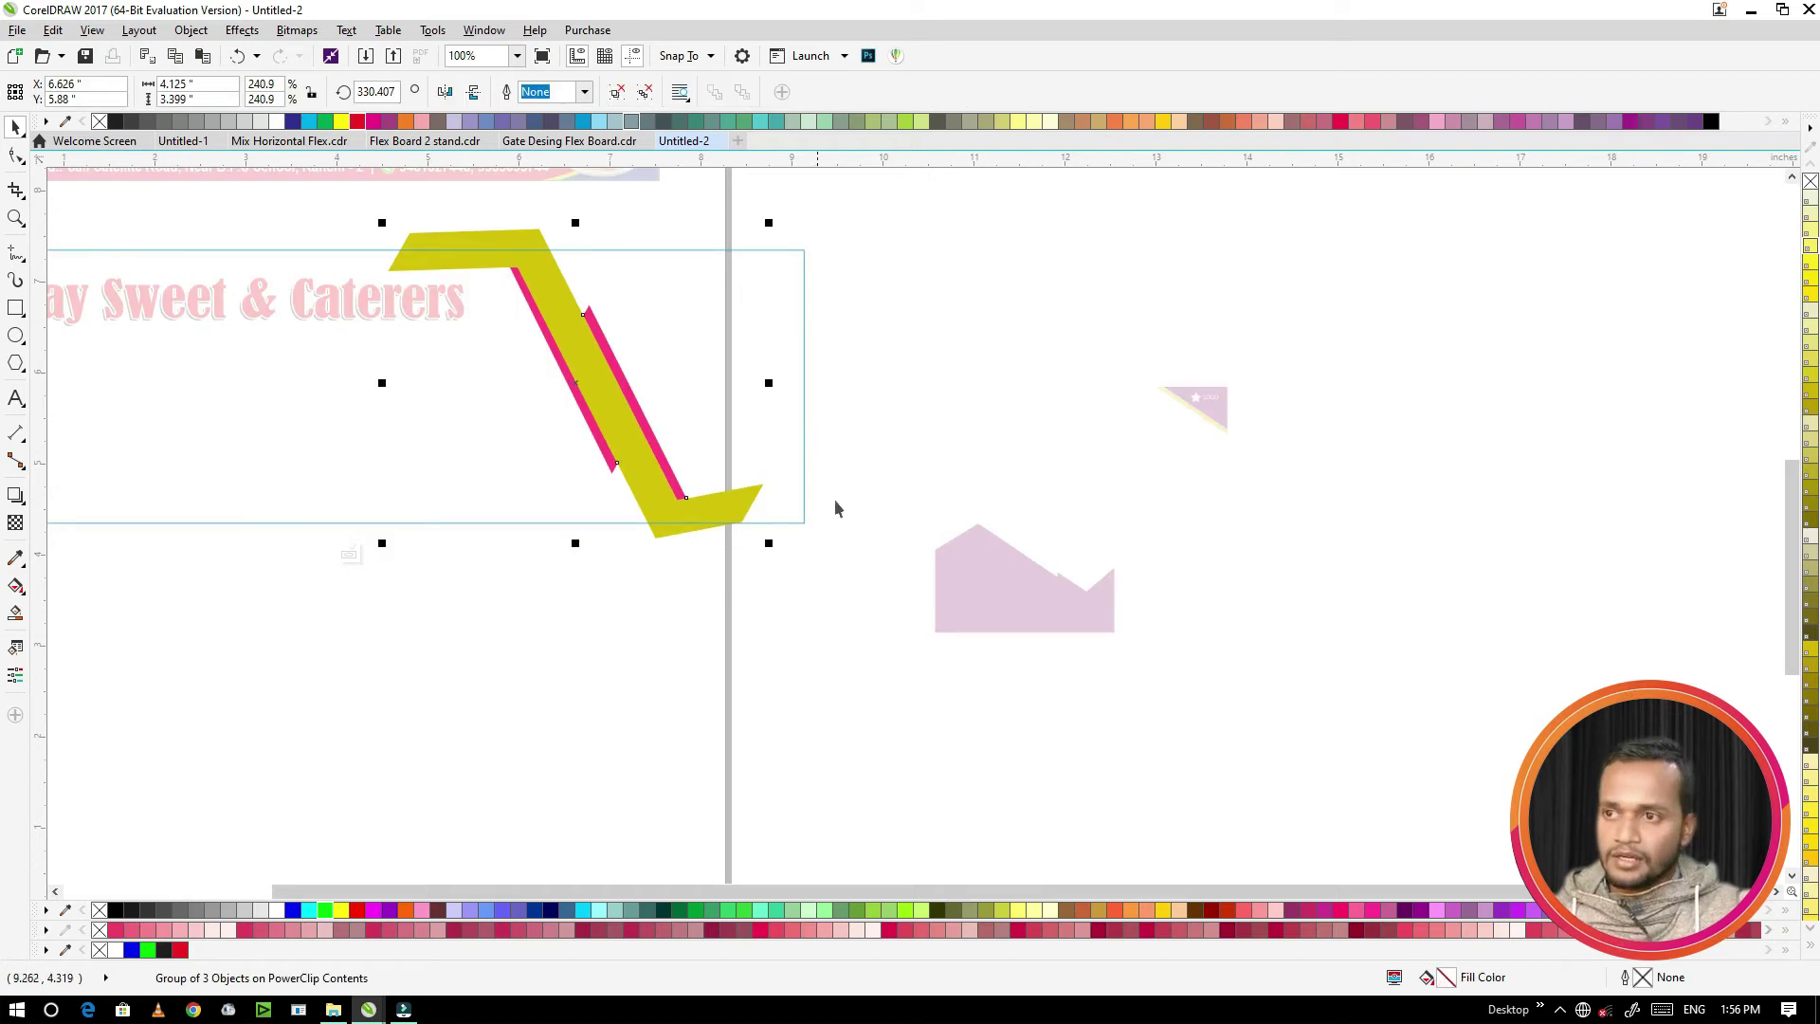
{"action": "left_click", "coordinate": [886, 453], "text": "ctrl"}
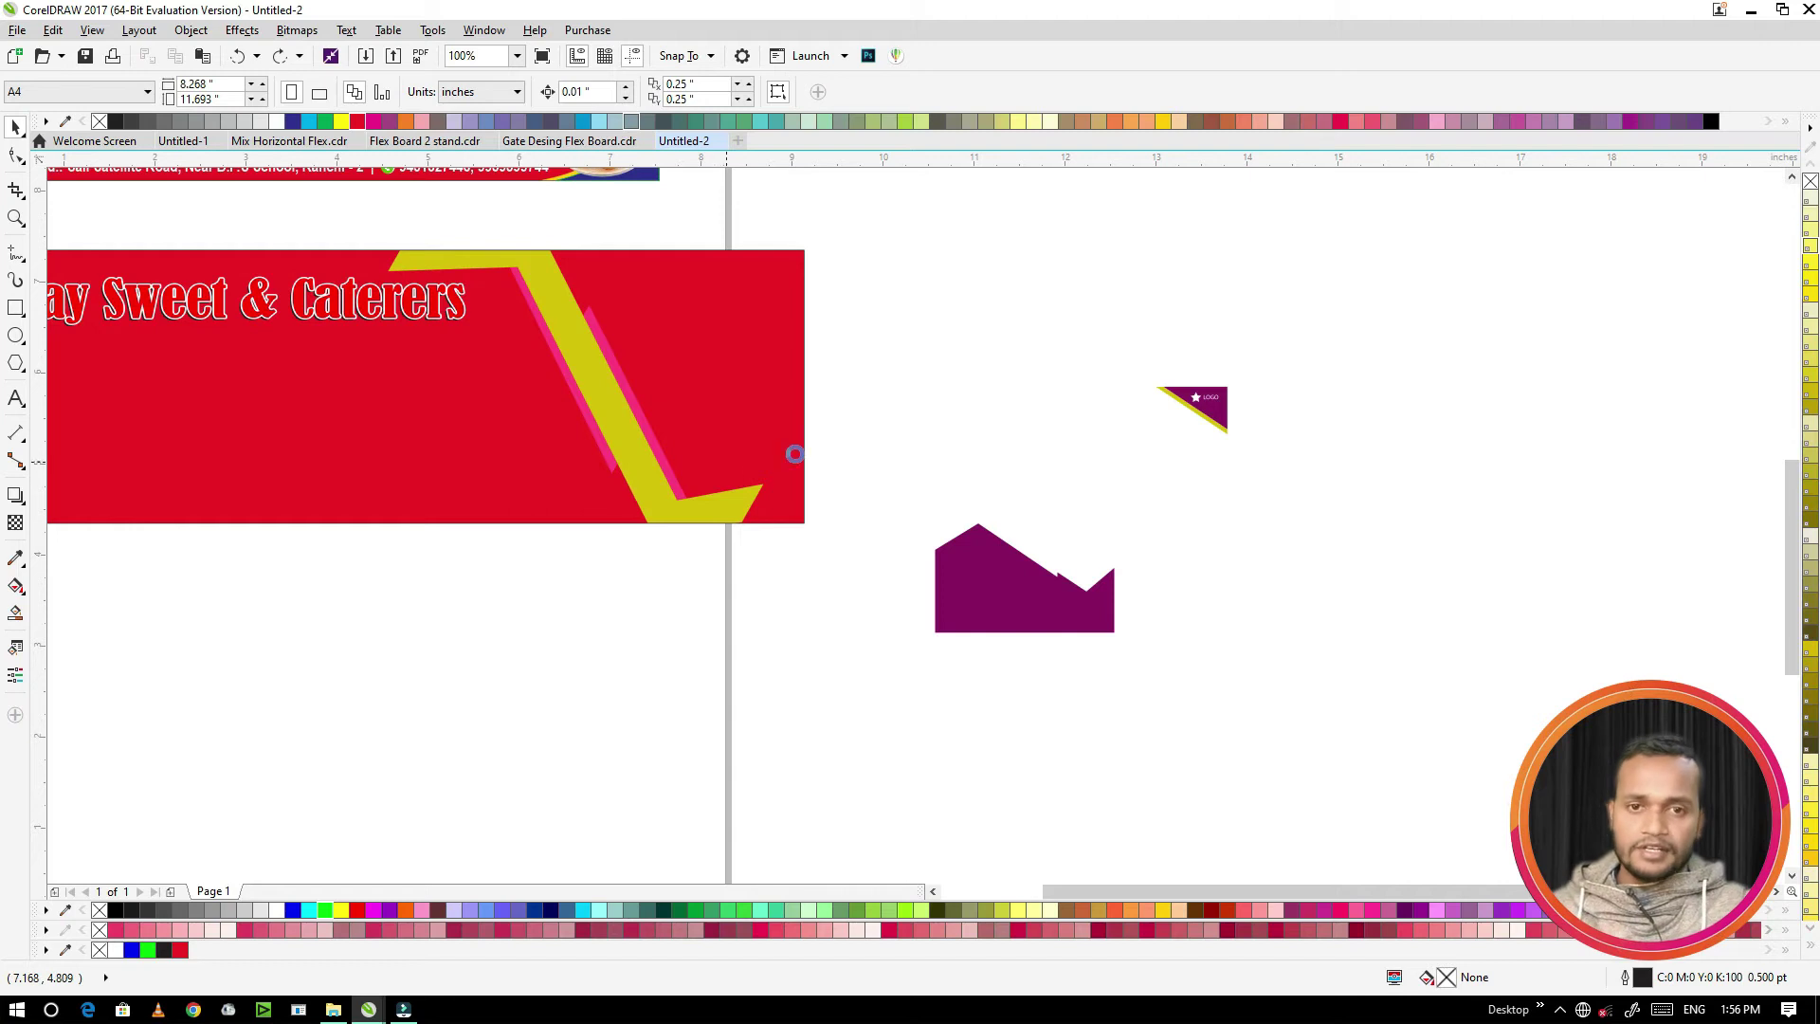
Step: Clip the grouped yellow band to the red rectangle with PowerClip Inside
{"action": "right_click", "coordinate": [616, 417]}
{"action": "left_click", "coordinate": [660, 422]}
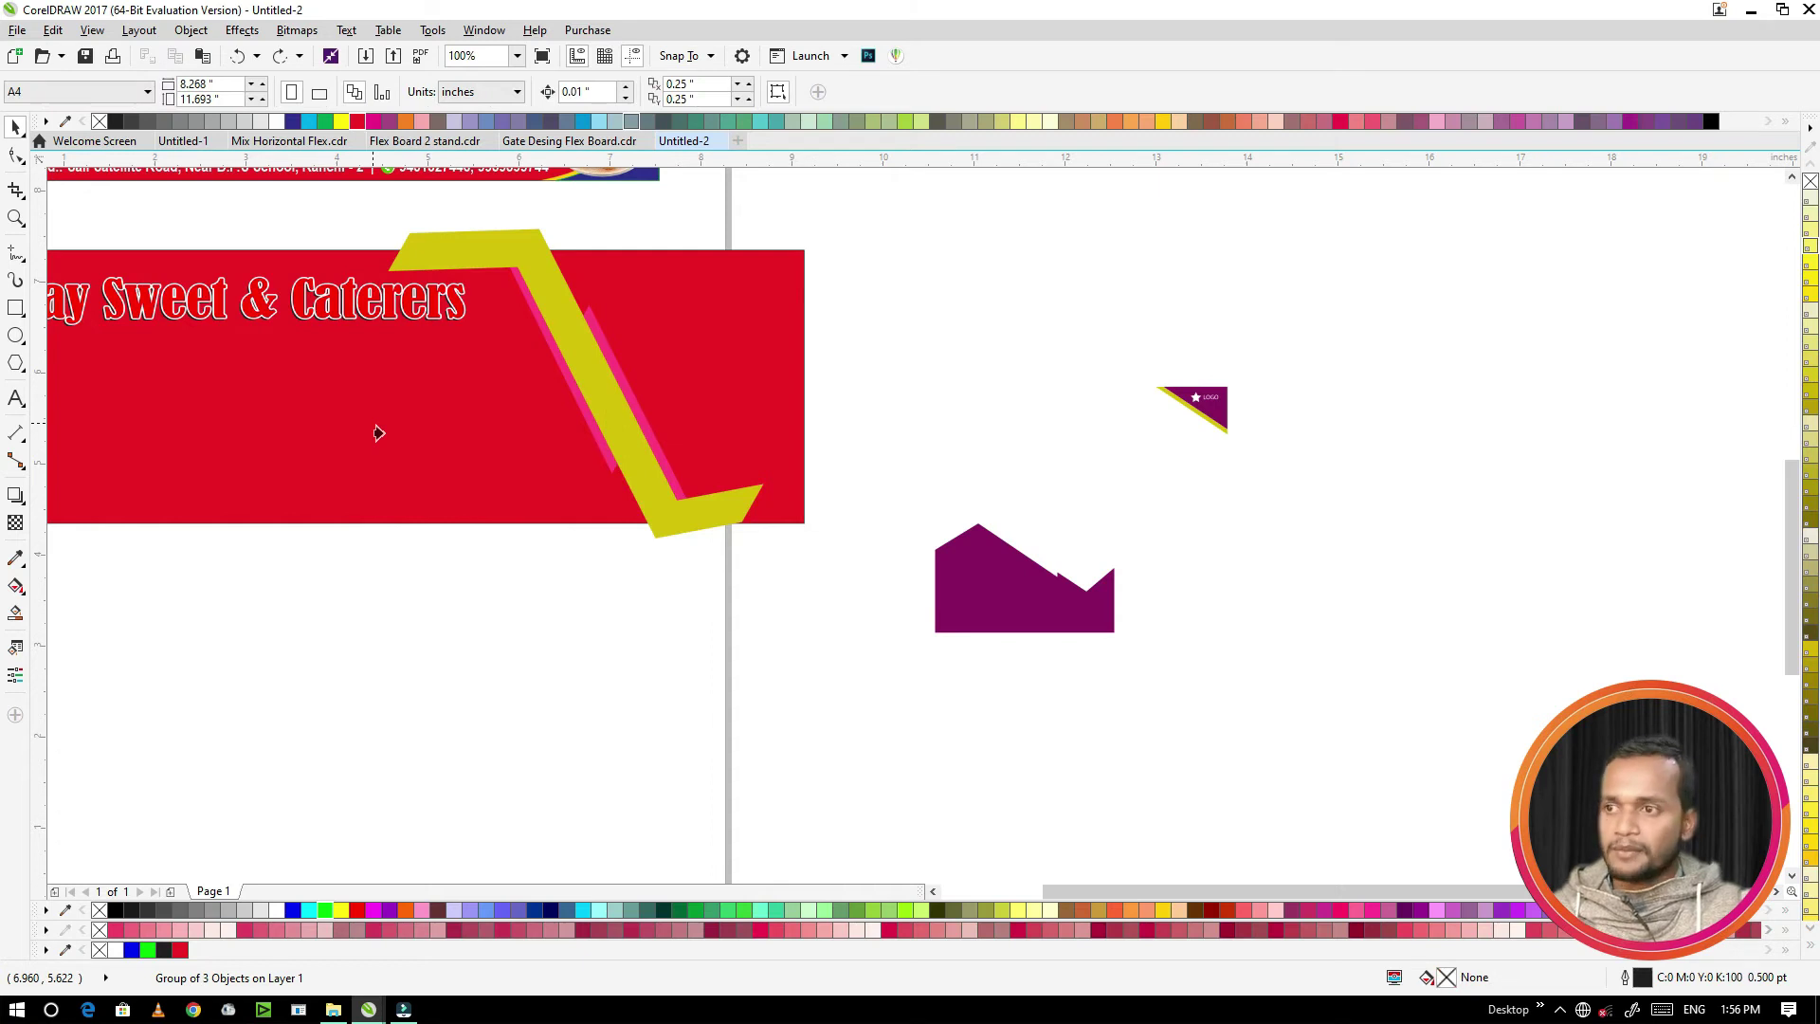
{"action": "left_click", "coordinate": [378, 433]}
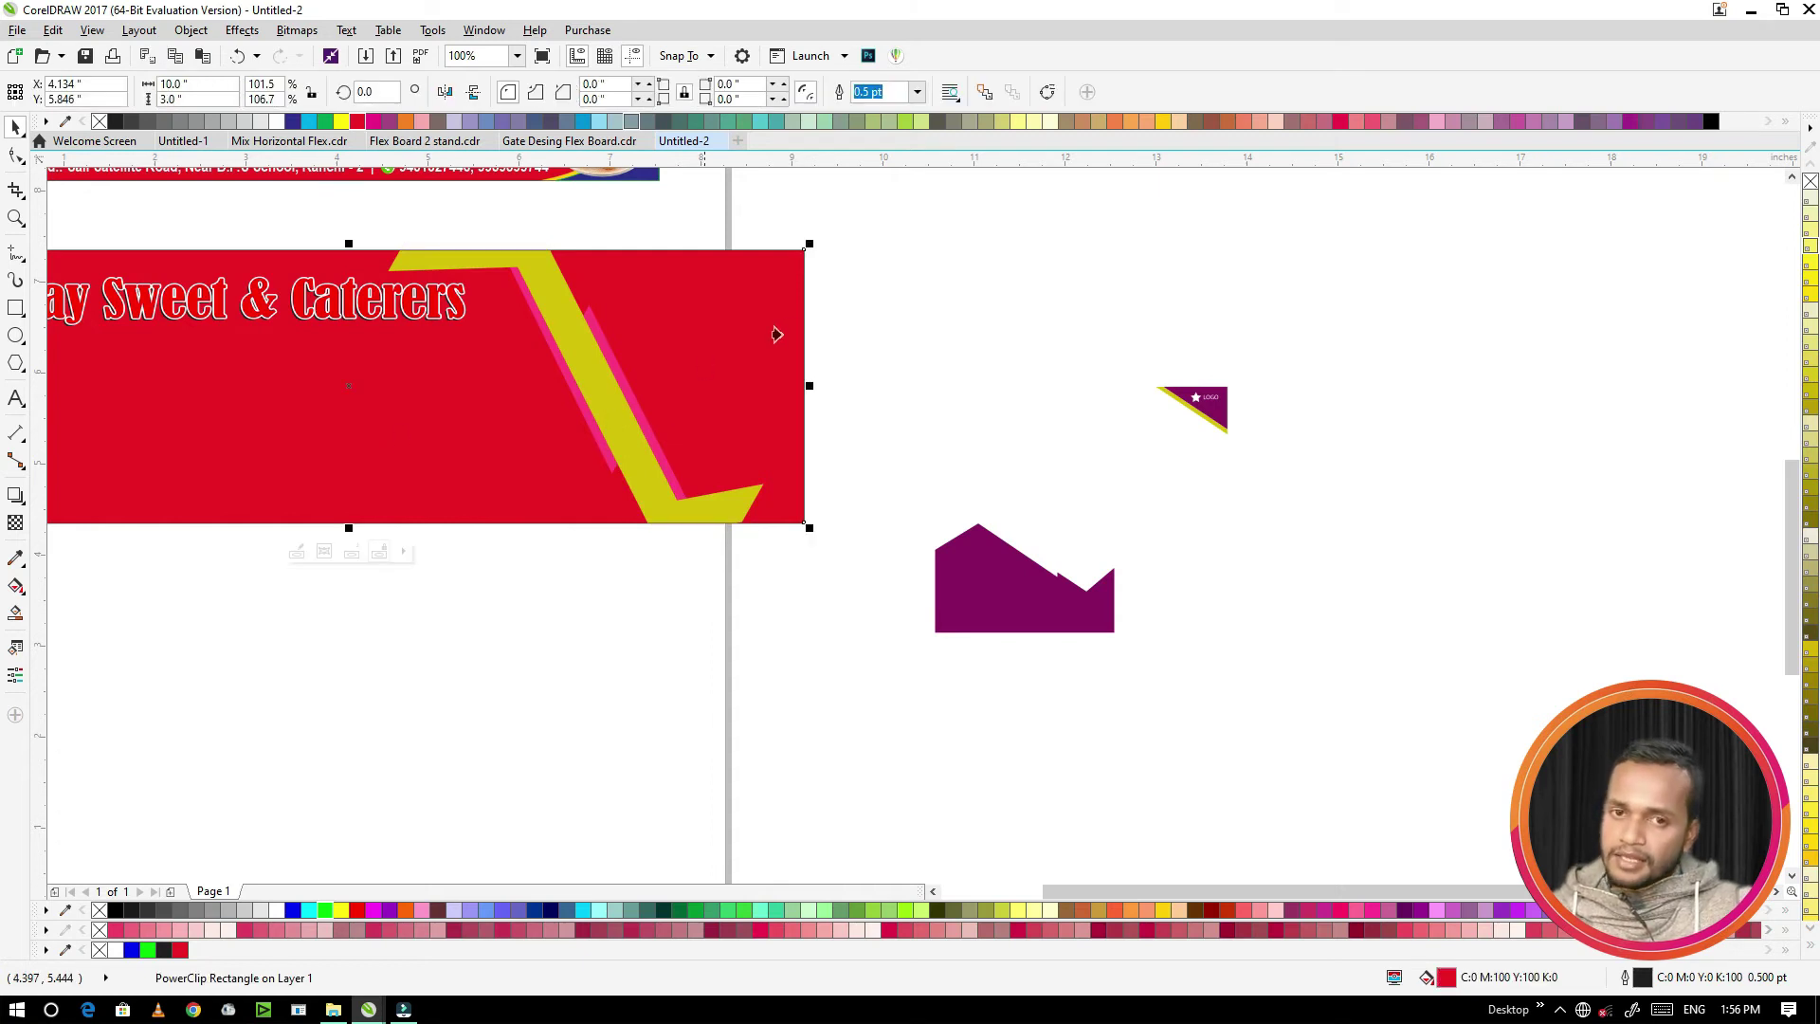
Step: Open the red rectangle's PowerClip contents and rotate the yellow band more steeply, to about 320.3°
{"action": "double_click", "coordinate": [597, 368]}
{"action": "left_click", "coordinate": [611, 380]}
{"action": "left_click", "coordinate": [741, 520]}
{"action": "left_click_drag", "start_coordinate": [777, 550], "coordinate": [622, 532]}
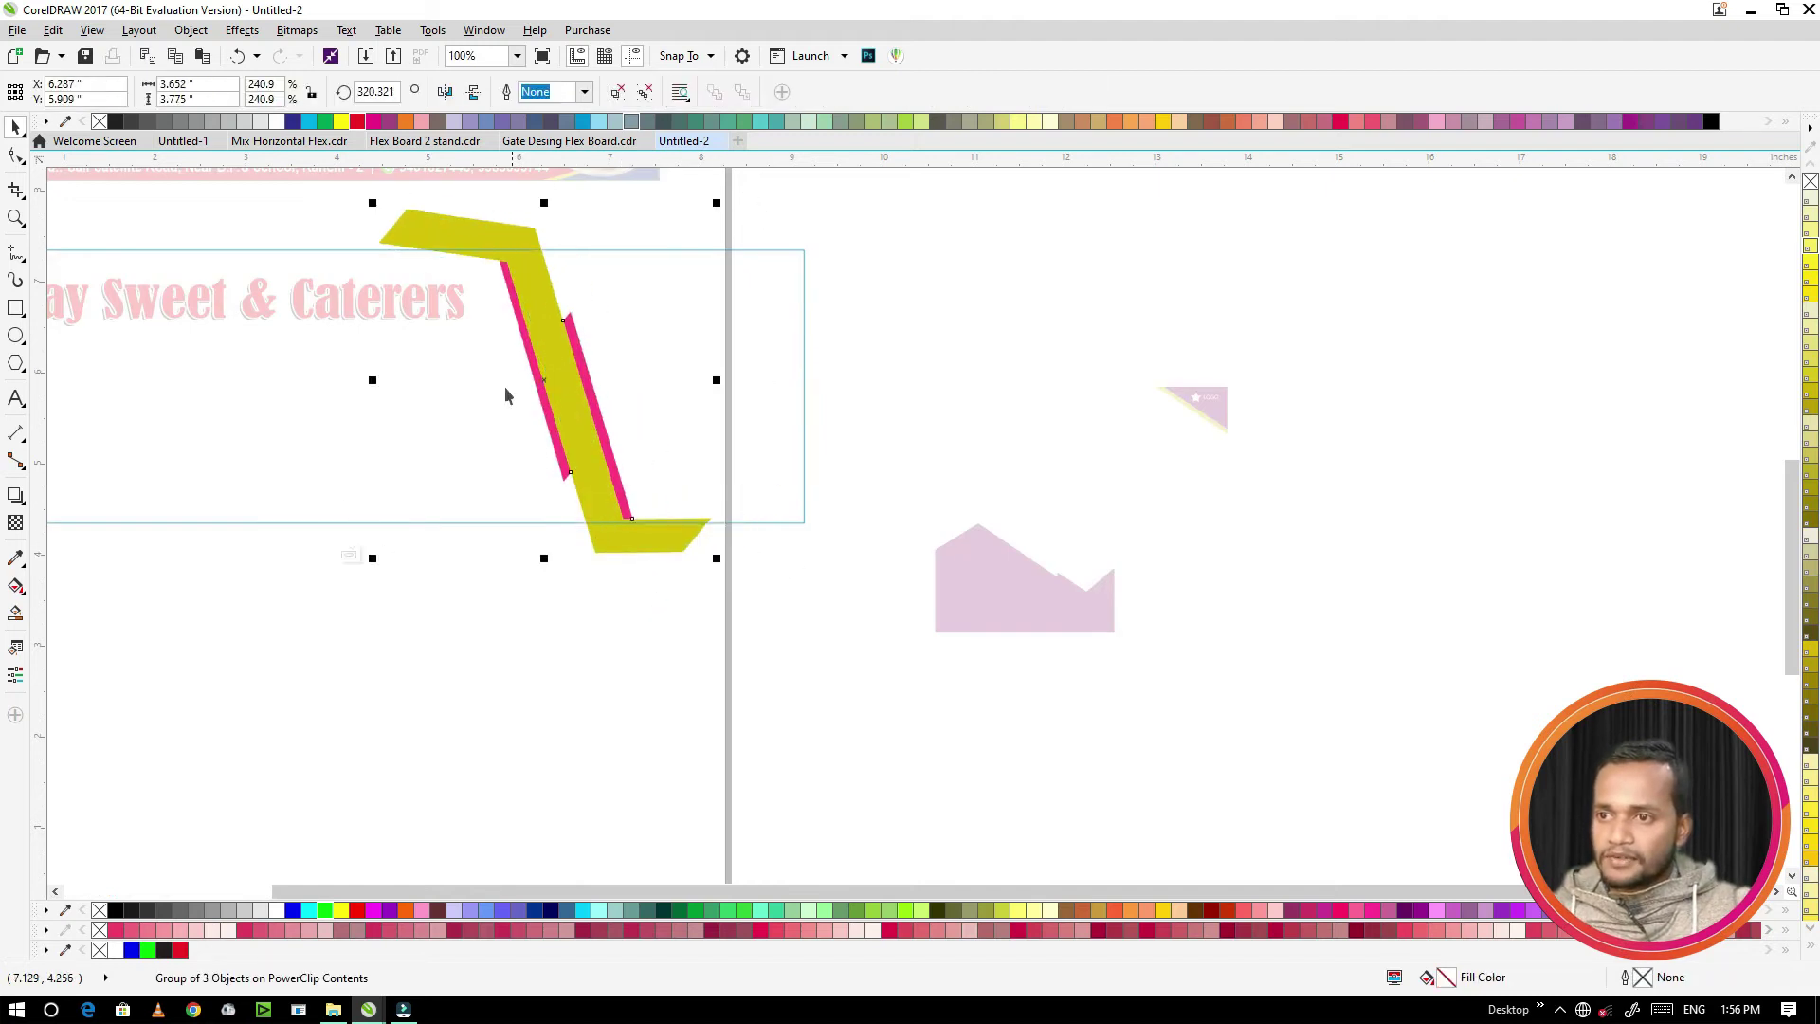
Step: Pull the yellow band's lower-right corner node about 0.54 inch to the right along the banner's bottom edge and finish editing the PowerClip
{"action": "scroll", "coordinate": [707, 542], "scroll_direction": "up", "scroll_amount": 3}
{"action": "scroll", "coordinate": [707, 542], "scroll_direction": "down", "scroll_amount": 1}
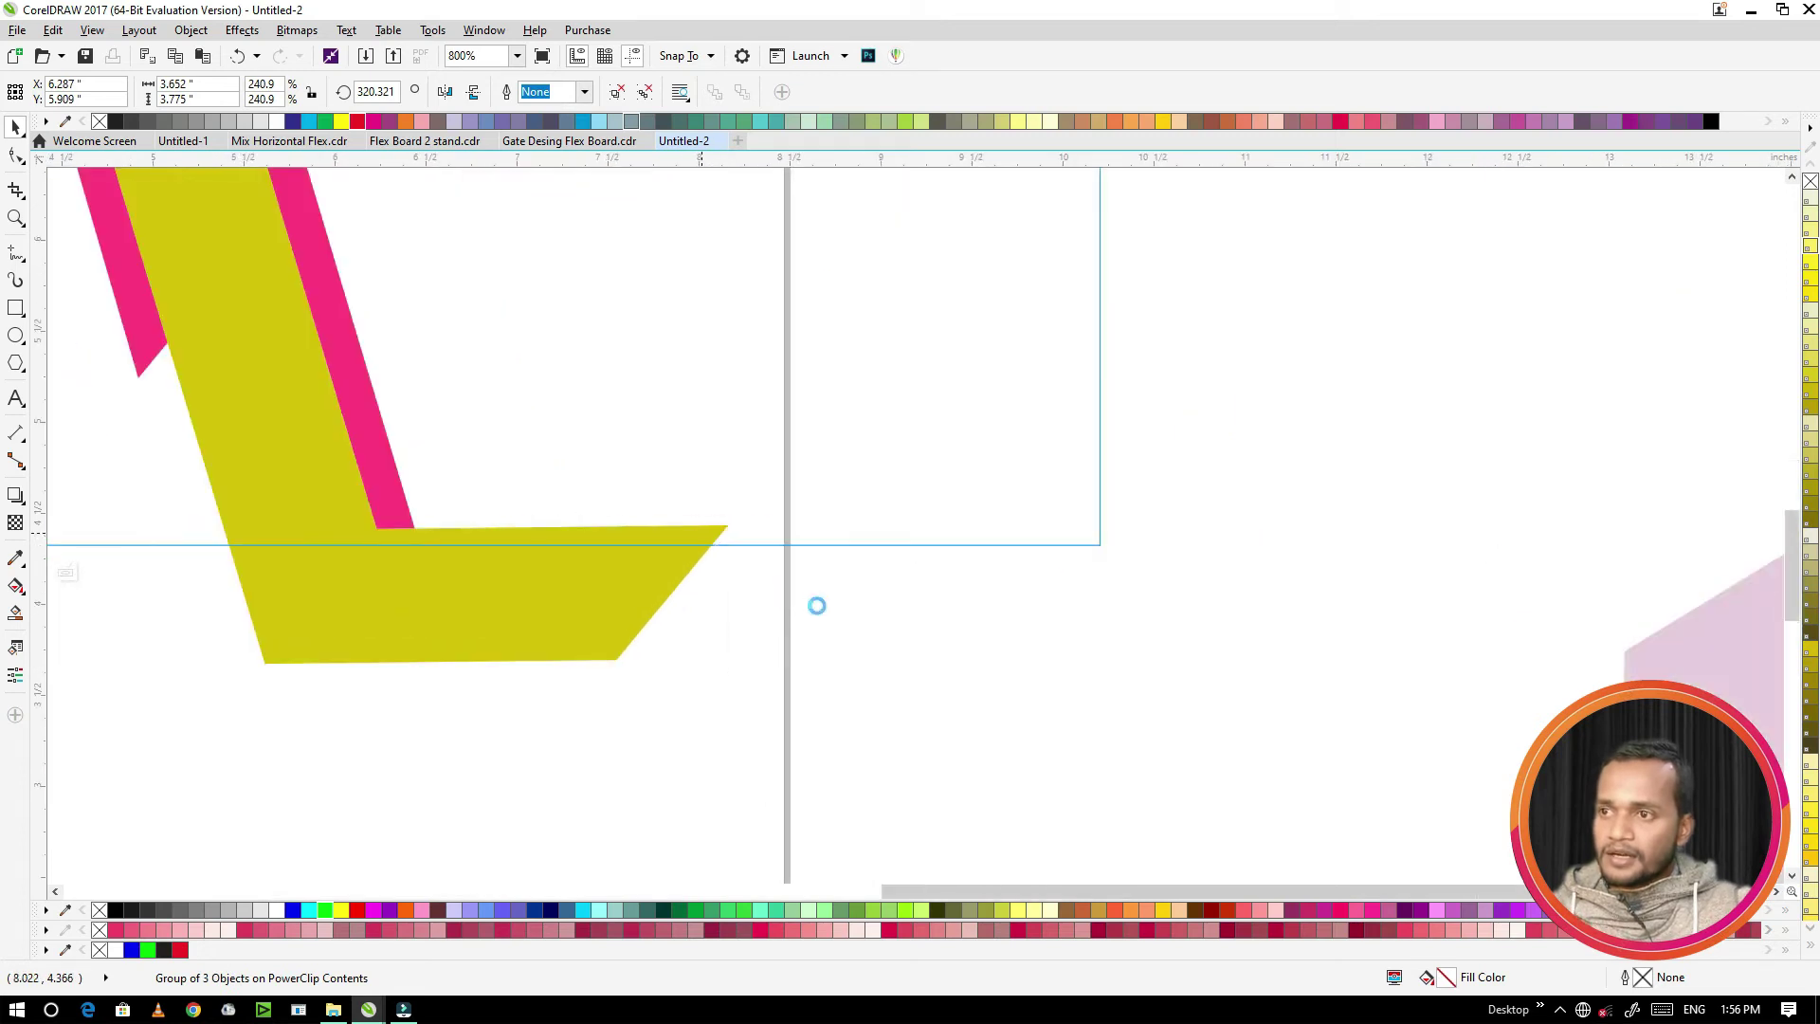
{"action": "left_click", "coordinate": [673, 579]}
{"action": "left_click", "coordinate": [16, 155]}
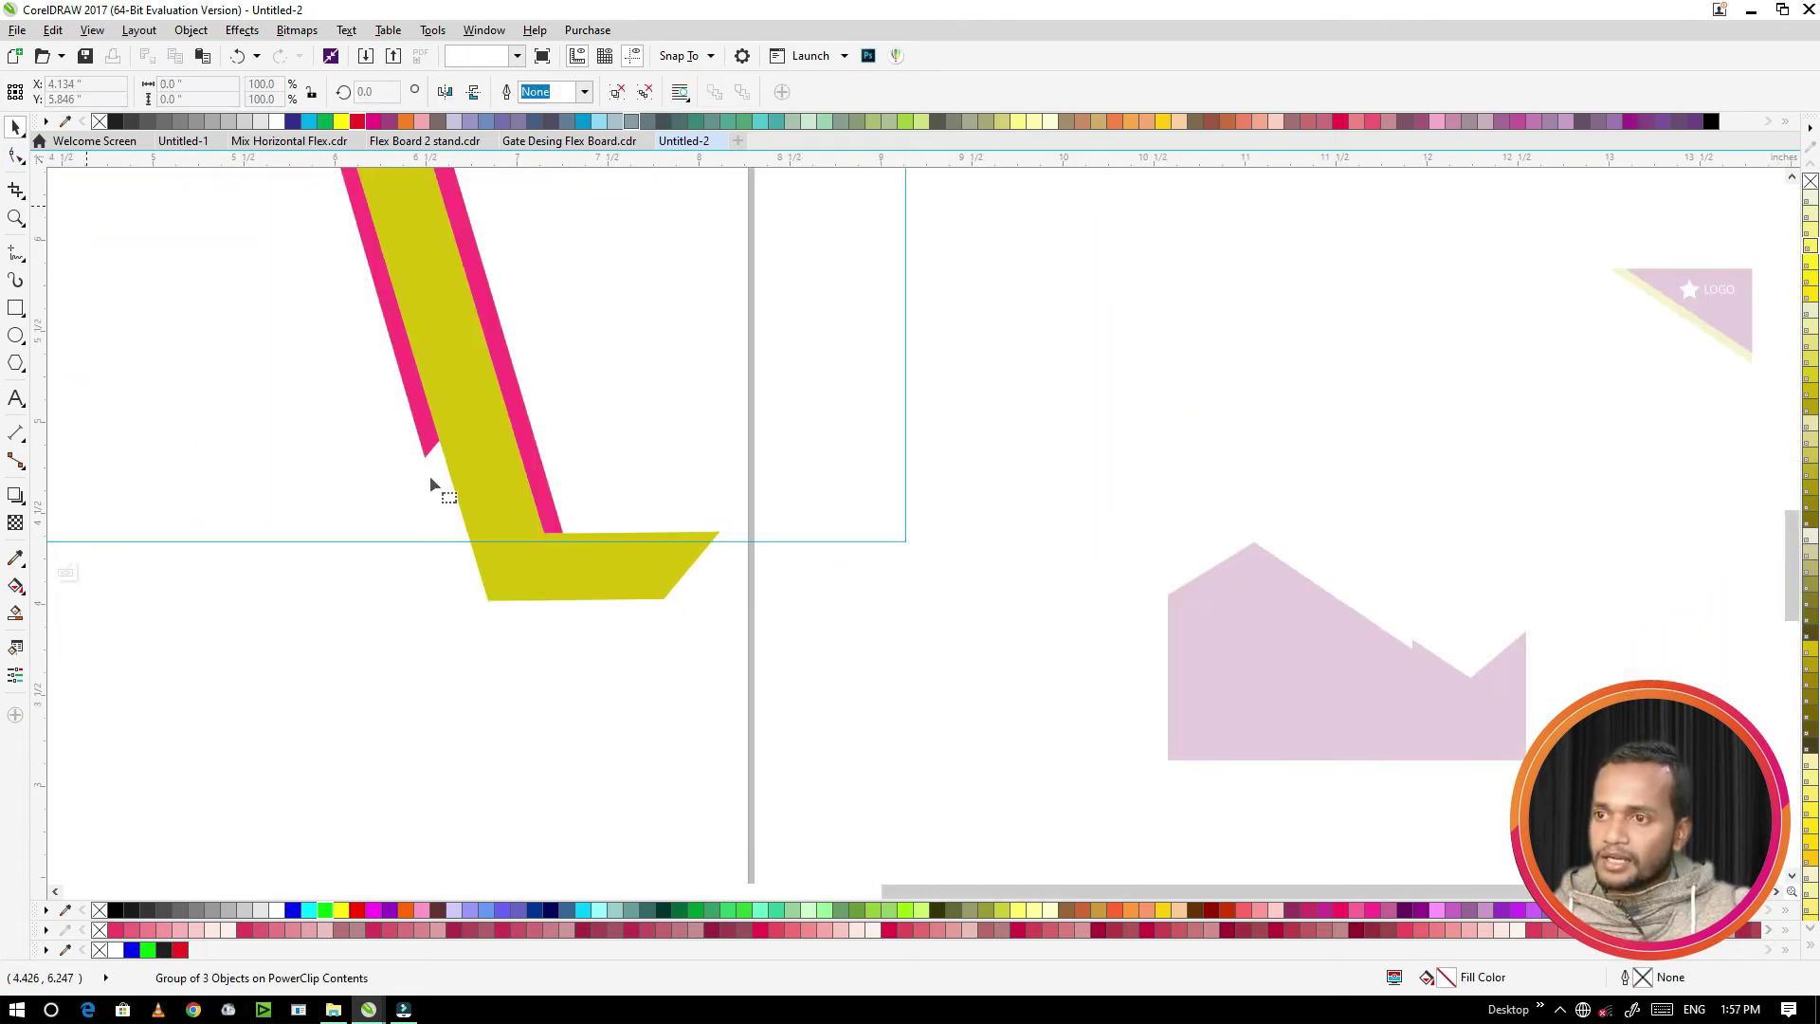
{"action": "left_click", "coordinate": [624, 563]}
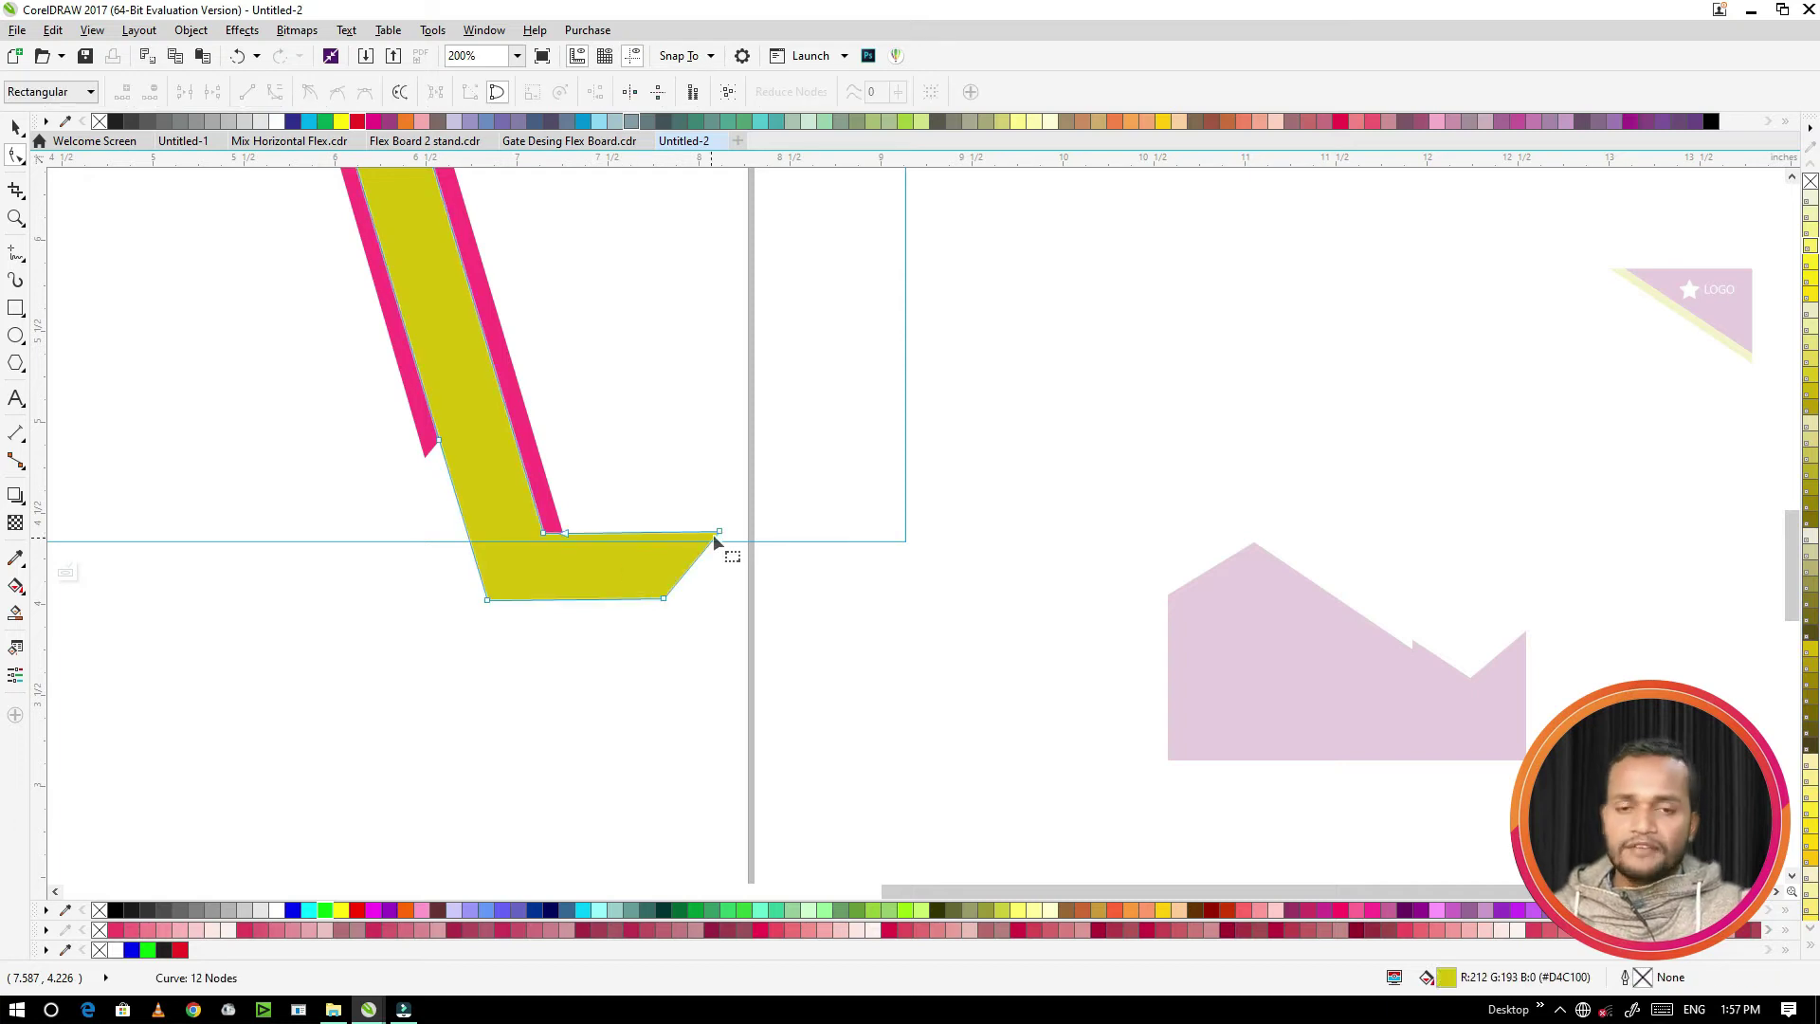
{"action": "left_click_drag", "start_coordinate": [720, 537], "coordinate": [821, 544]}
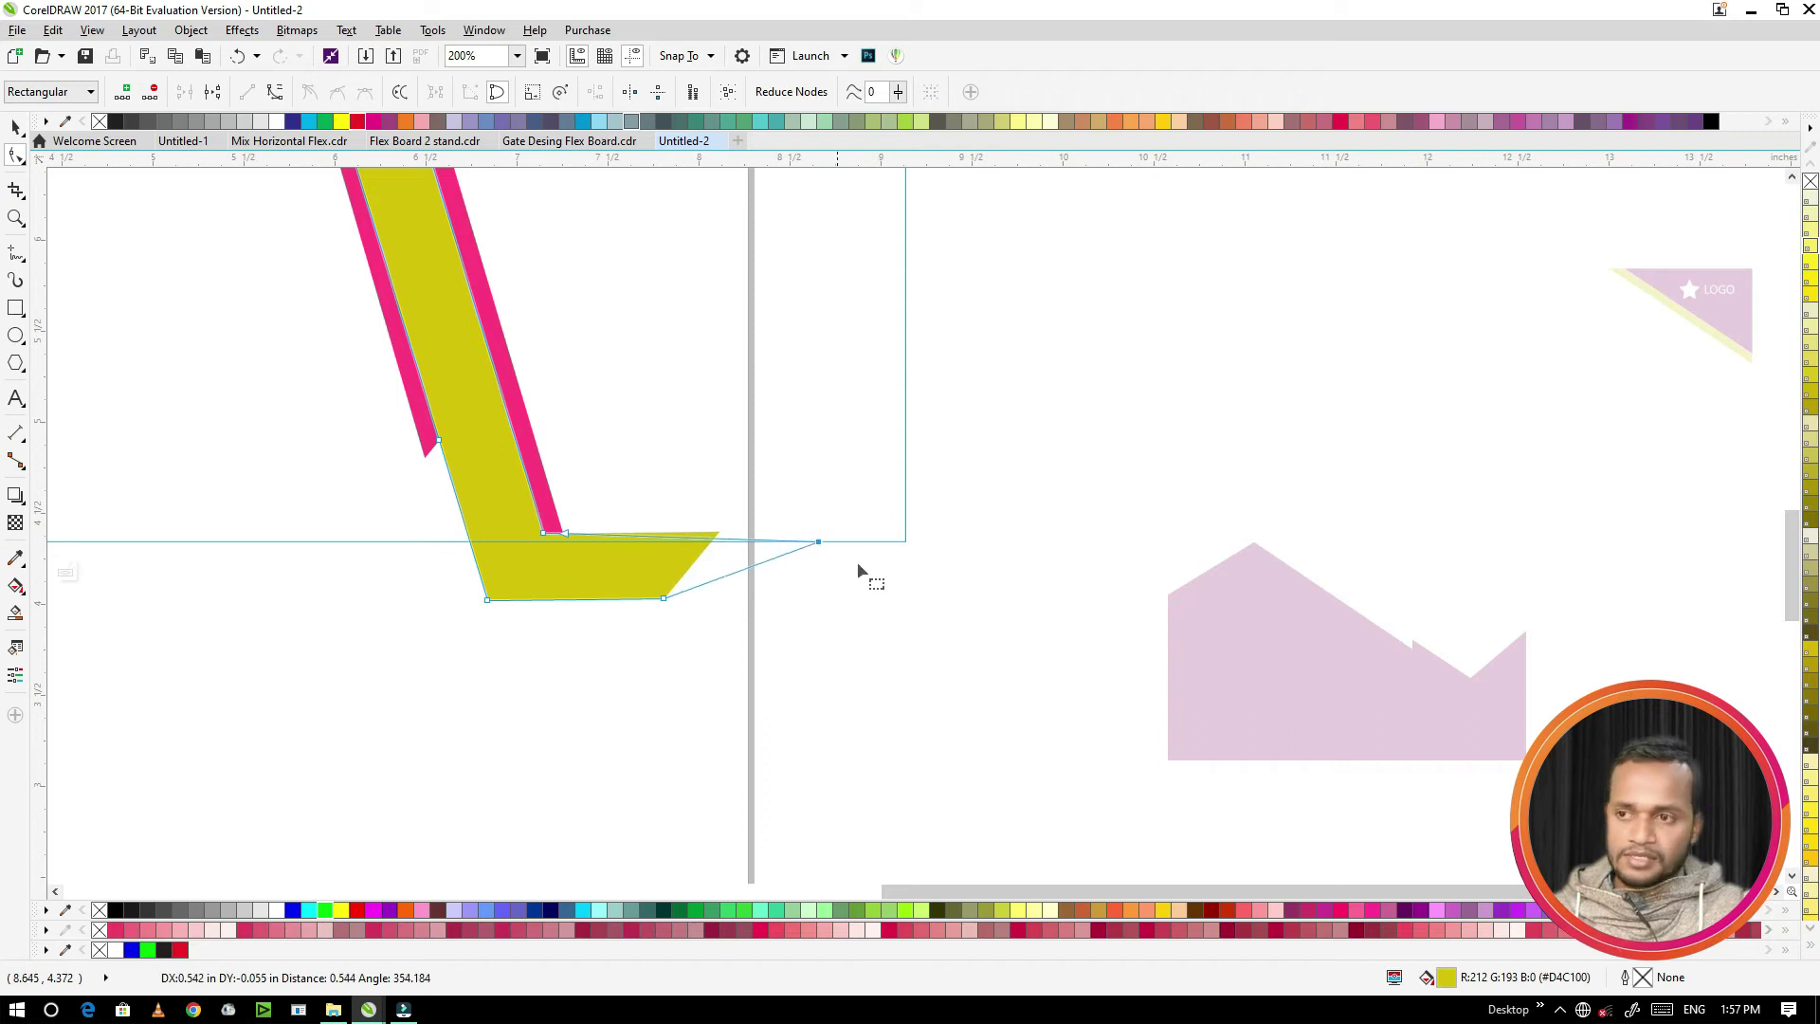
{"action": "key", "text": "space"}
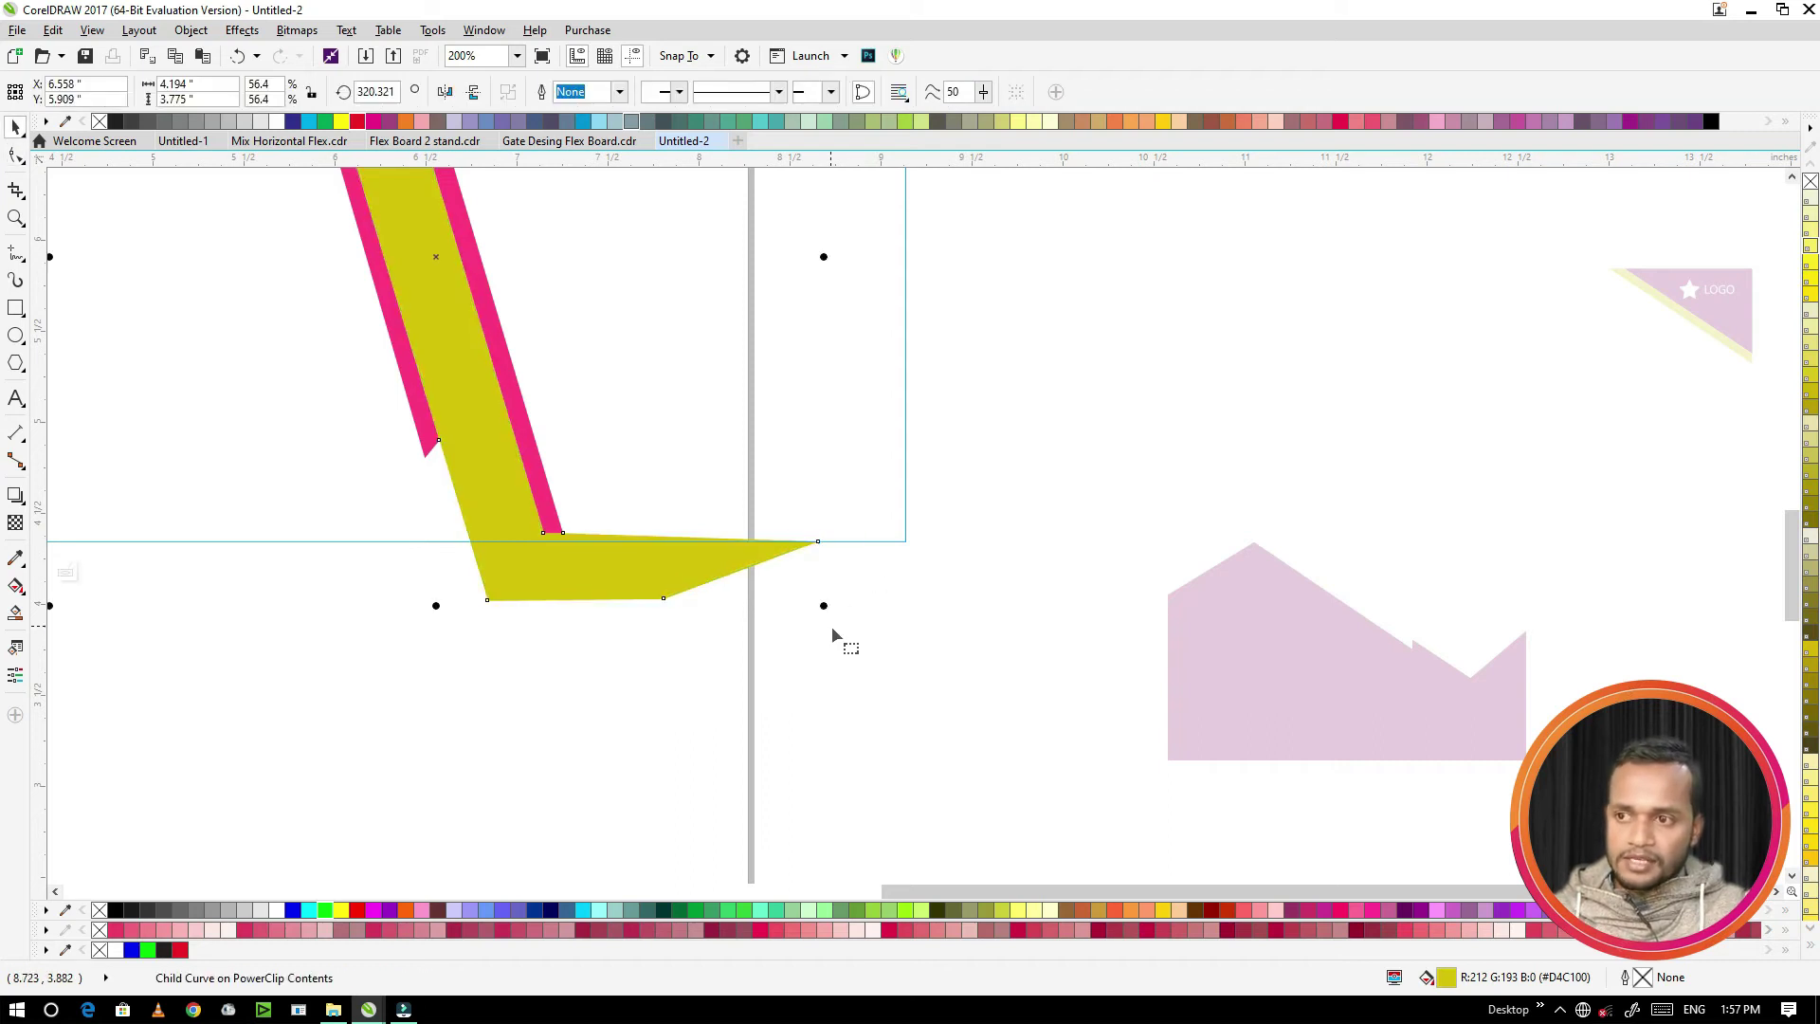
{"action": "scroll", "coordinate": [1026, 502], "scroll_direction": "down", "scroll_amount": 3}
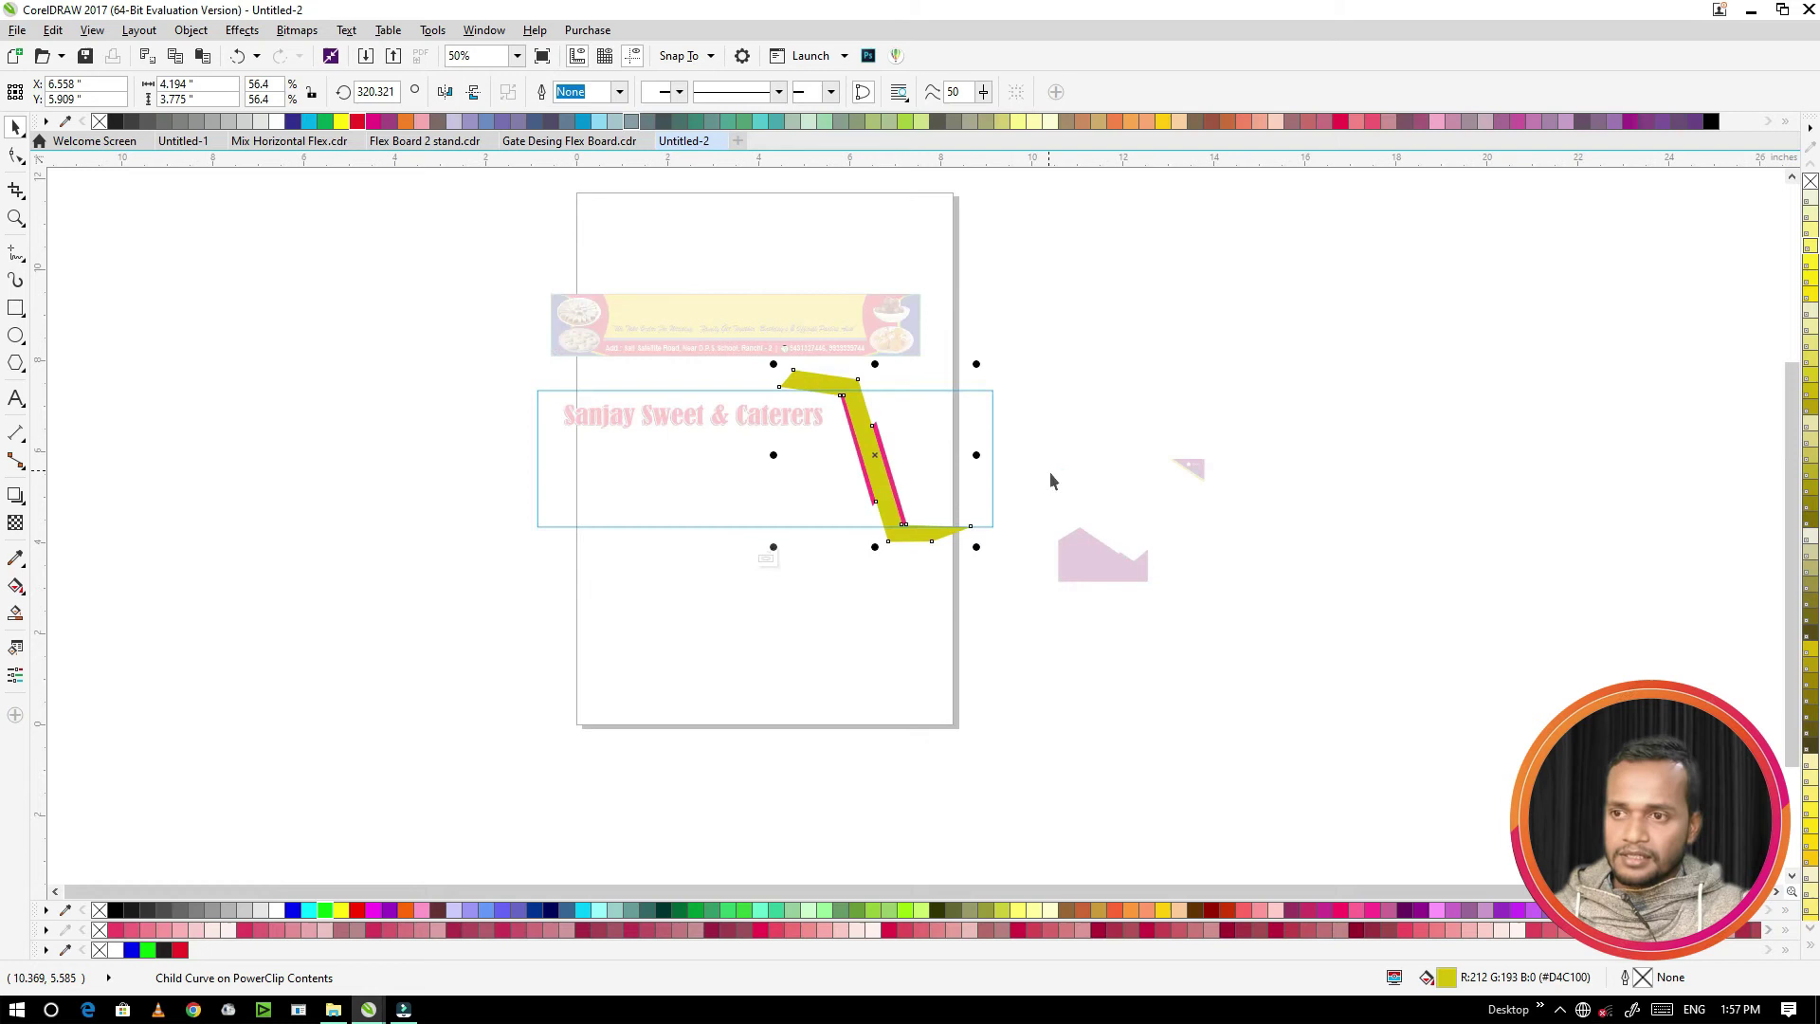
{"action": "left_click", "coordinate": [1060, 407], "text": "ctrl"}
{"action": "scroll", "coordinate": [1066, 414], "scroll_direction": "up", "scroll_amount": 2}
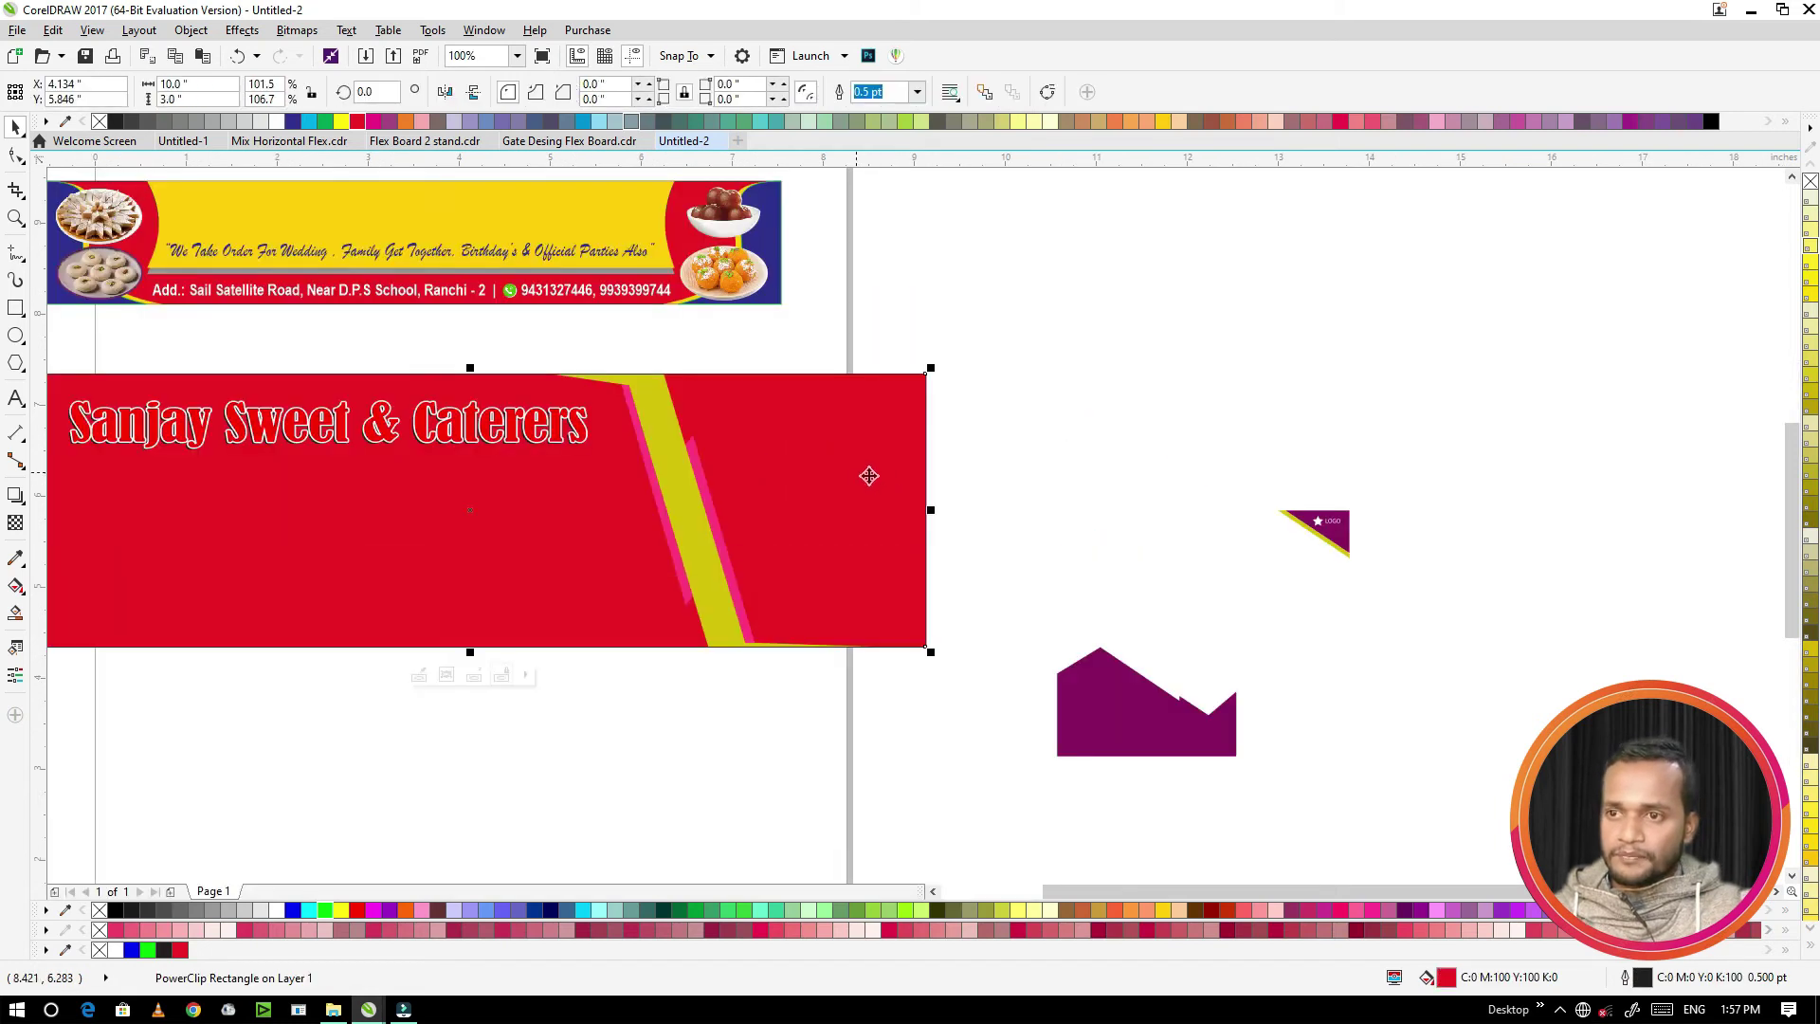
Step: Reopen the PowerClip contents and draw a rectangle about 3.6 × 3.6 inches over the banner's right end, starting beyond its upper-right corner
{"action": "scroll", "coordinate": [857, 485], "scroll_direction": "down", "scroll_amount": 2}
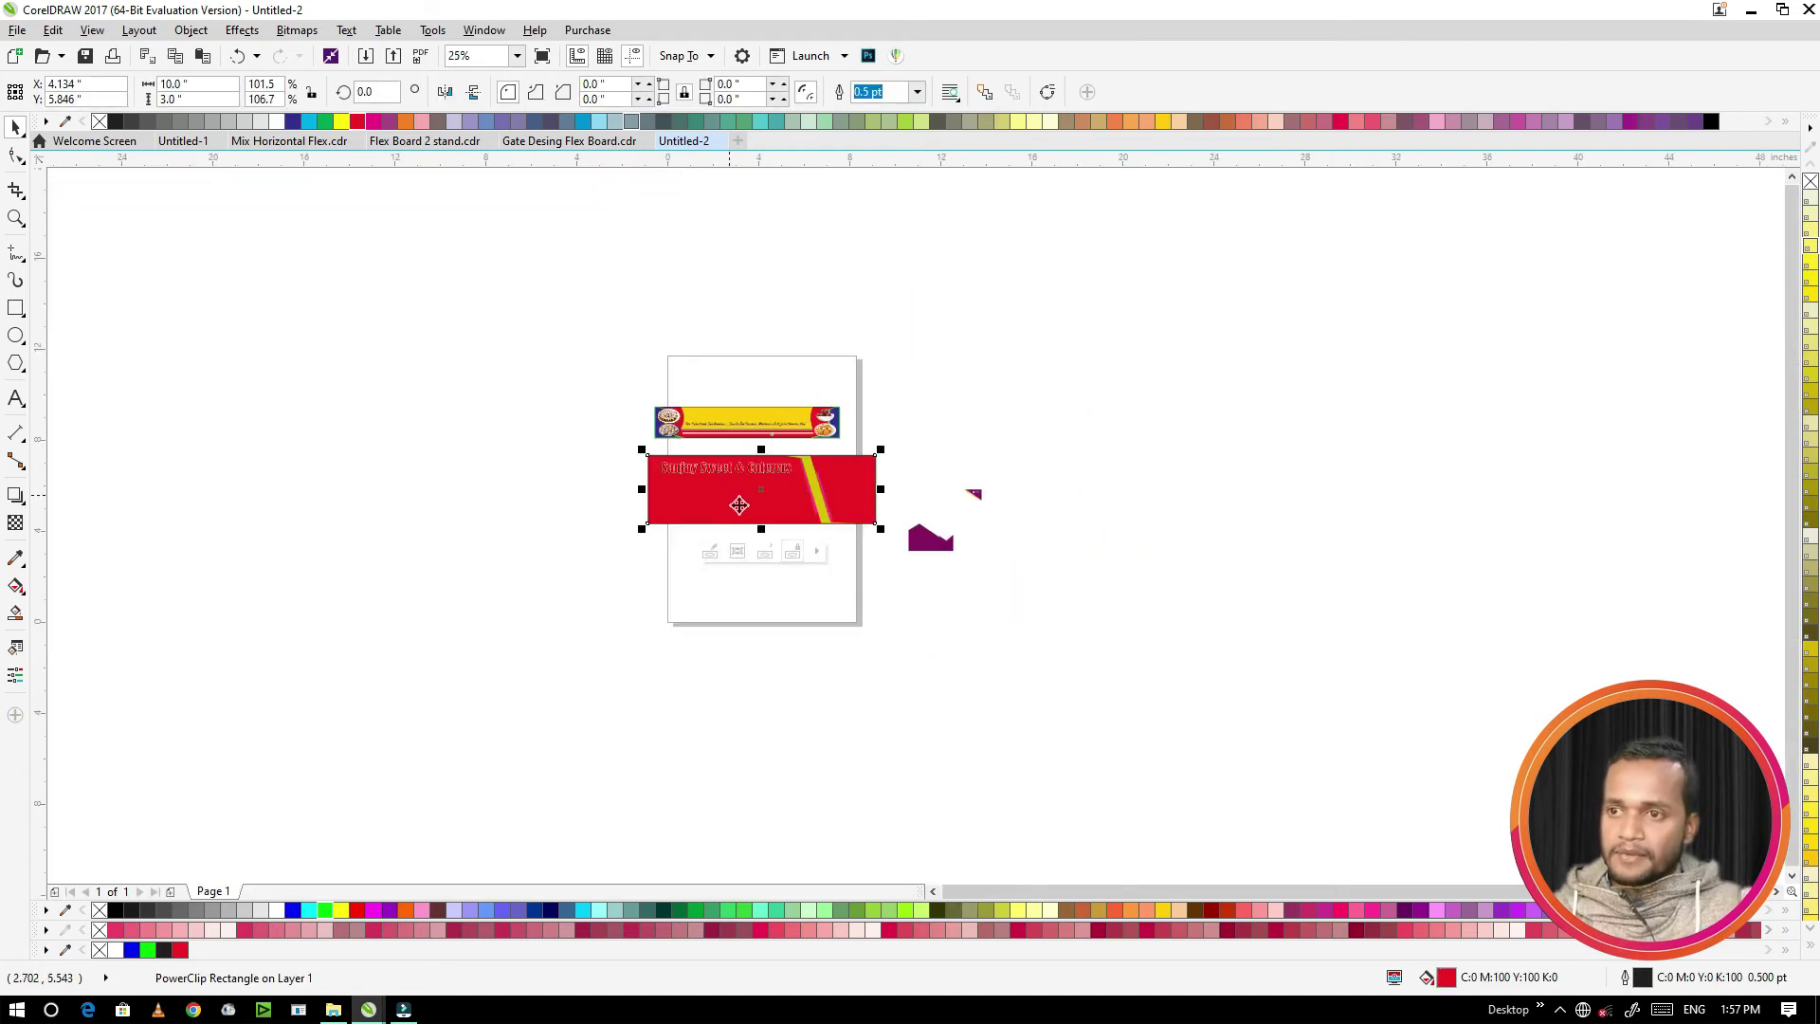
{"action": "scroll", "coordinate": [740, 491], "scroll_direction": "up", "scroll_amount": 1}
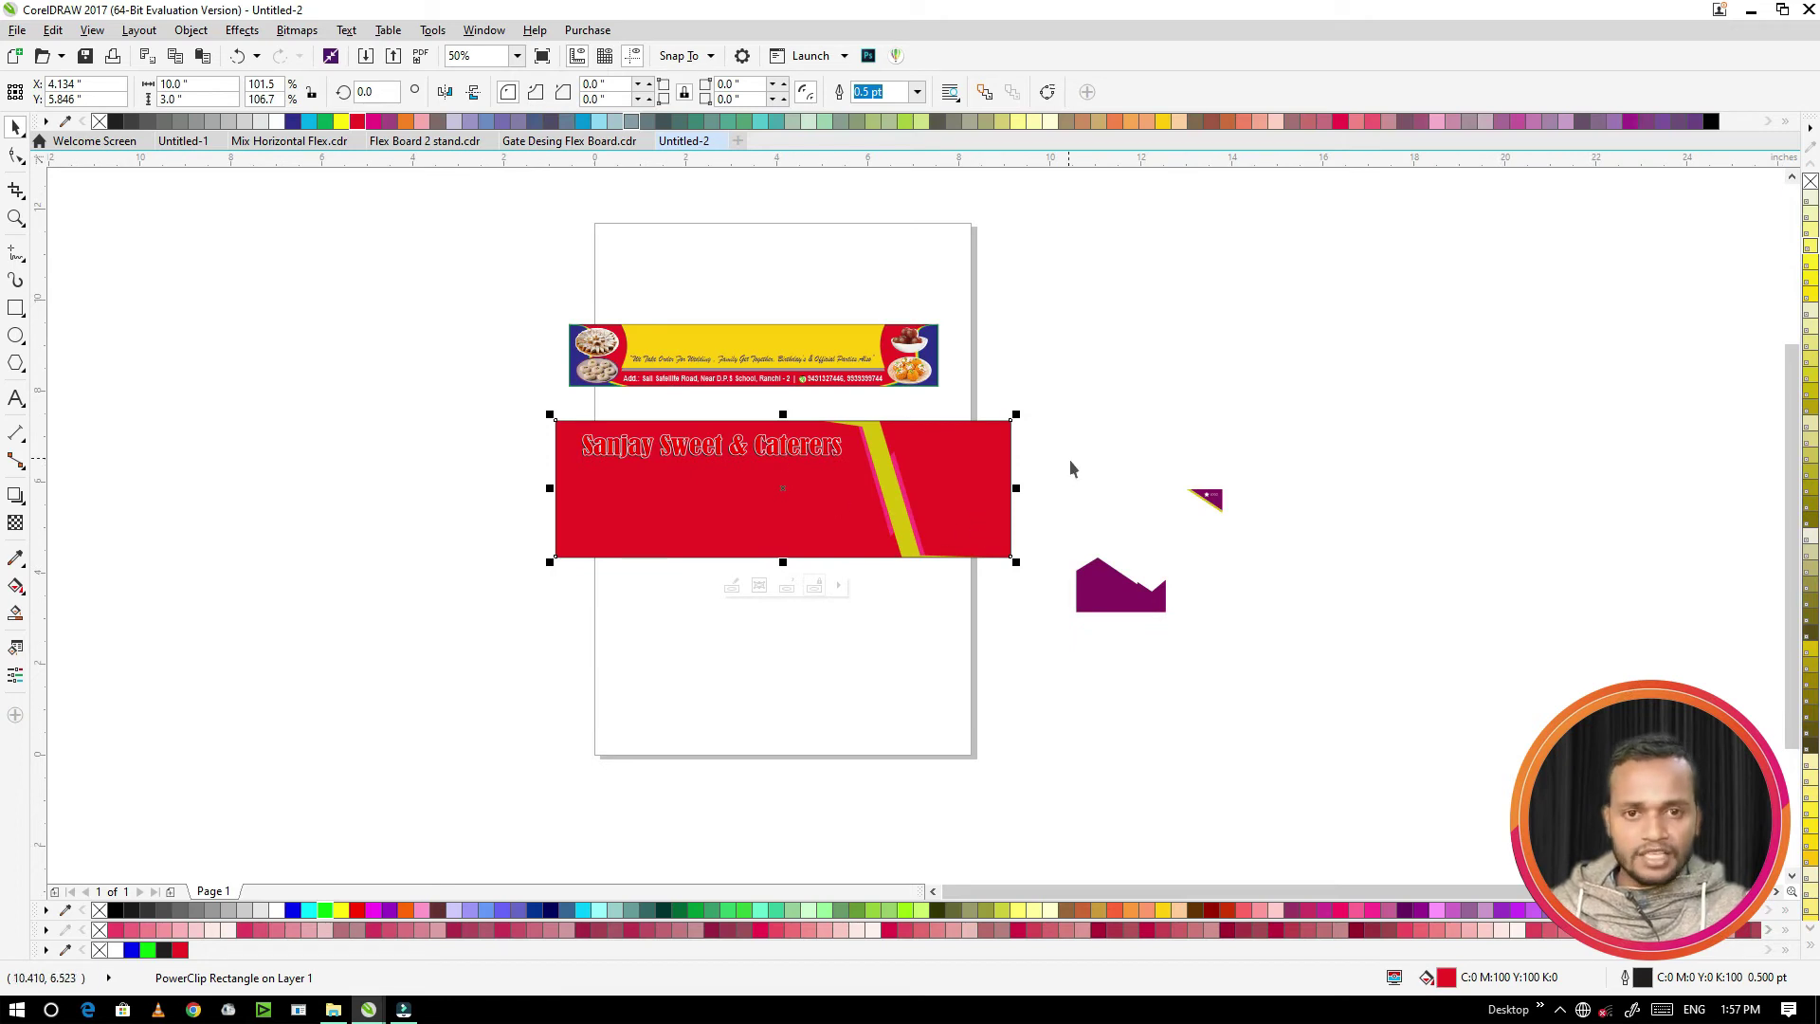
{"action": "double_click", "coordinate": [967, 475]}
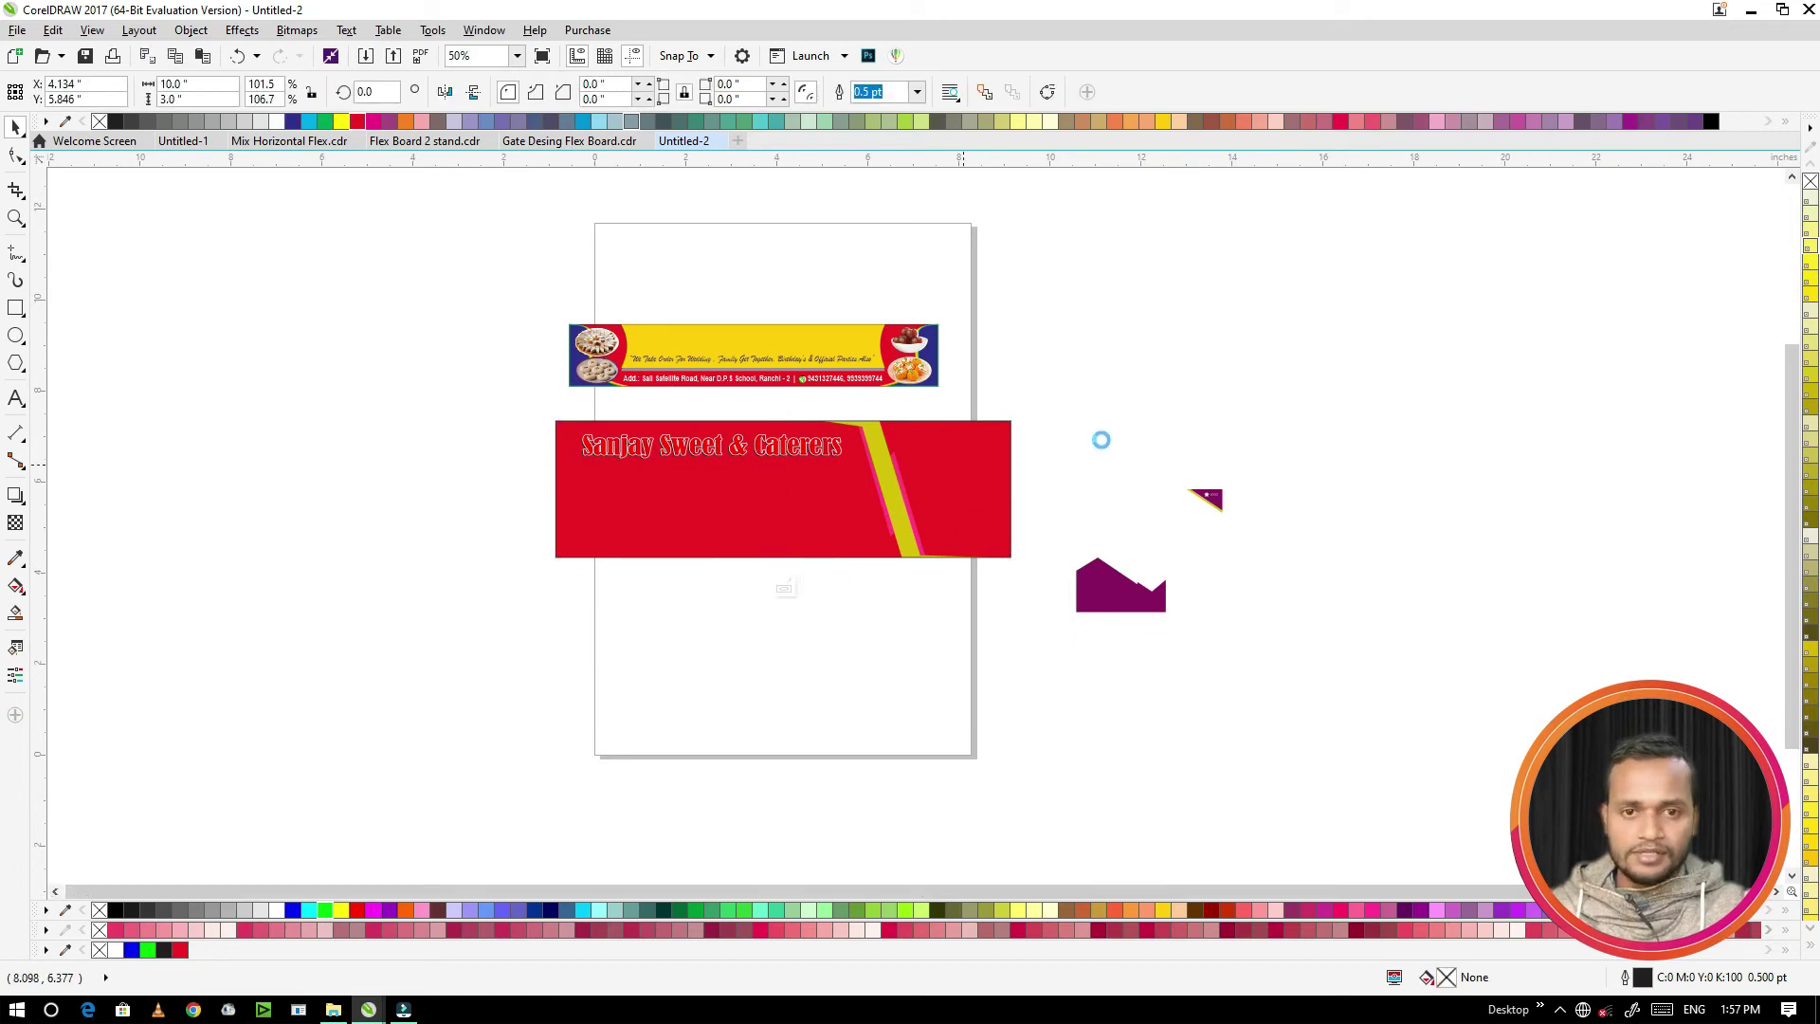
{"action": "left_click", "coordinate": [17, 309]}
{"action": "left_click_drag", "start_coordinate": [1030, 395], "coordinate": [866, 557]}
Step: Convert the rectangle to curves, then move its lower-left node about 0.95 inch right and its upper-left node about 0.59 inch down
{"action": "scroll", "coordinate": [981, 529], "scroll_direction": "up", "scroll_amount": 2}
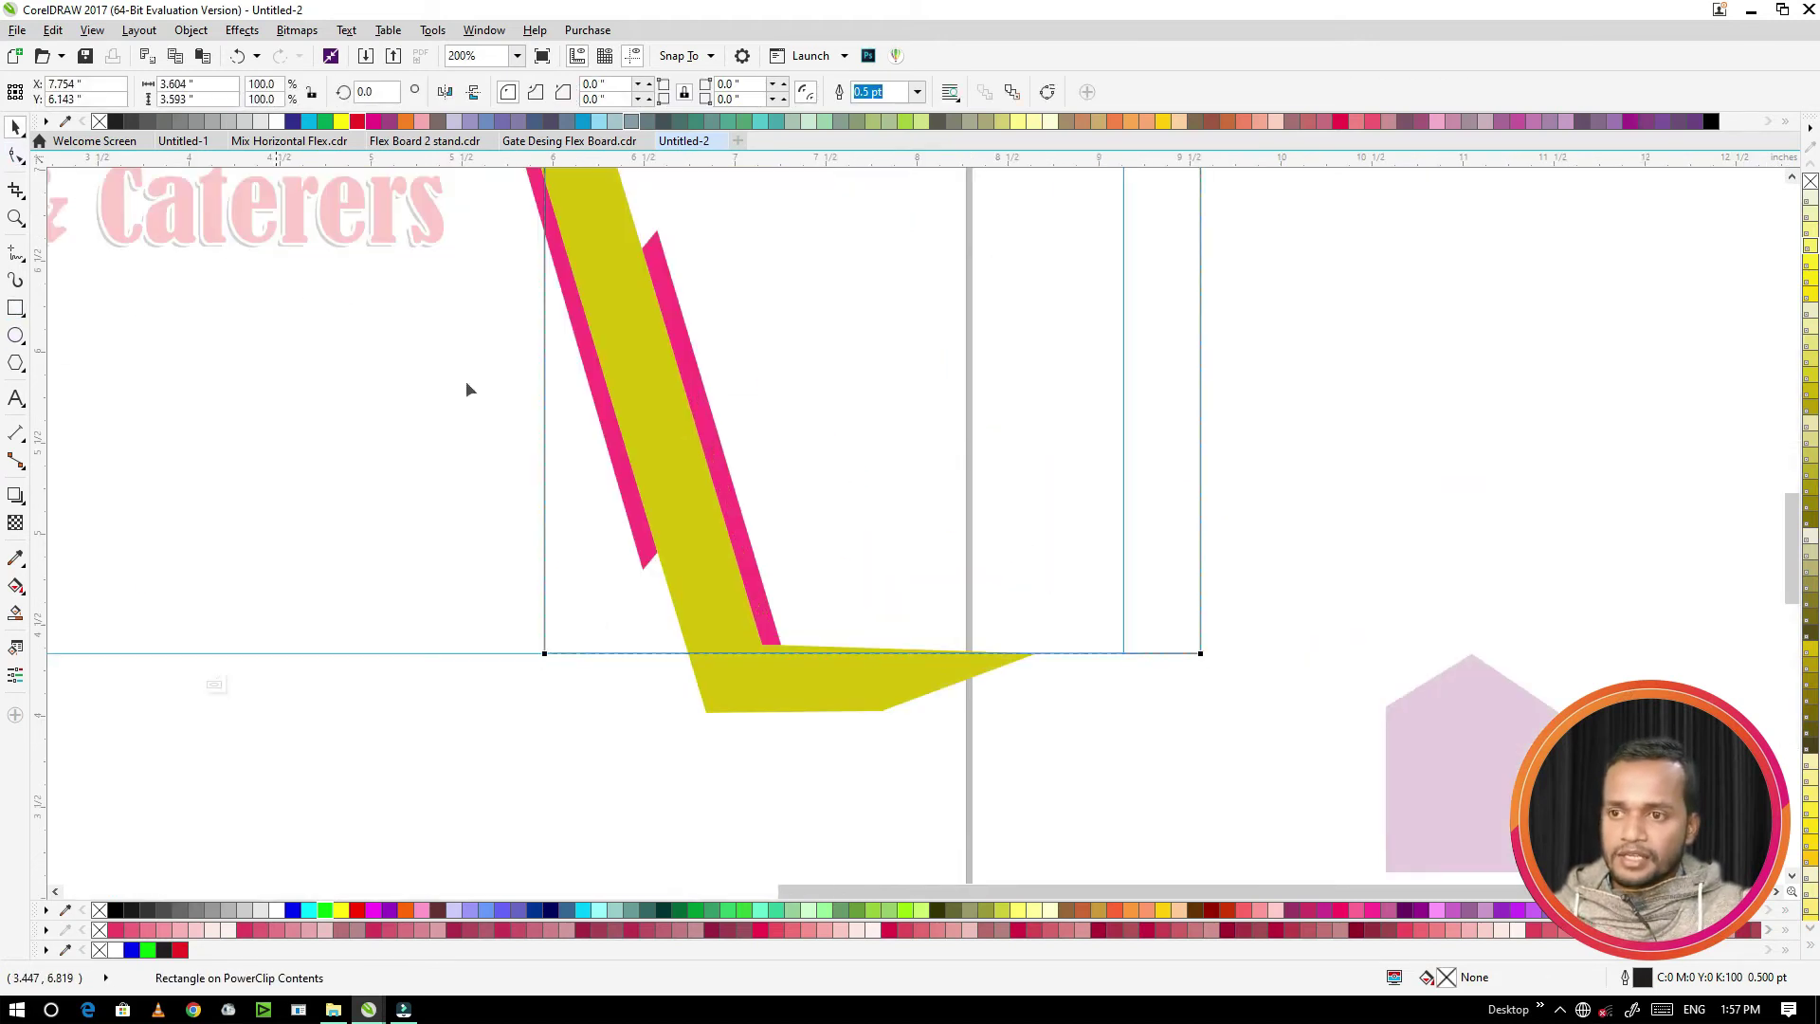
{"action": "scroll", "coordinate": [626, 522], "scroll_direction": "down", "scroll_amount": 1}
{"action": "key", "text": "ctrl+q"}
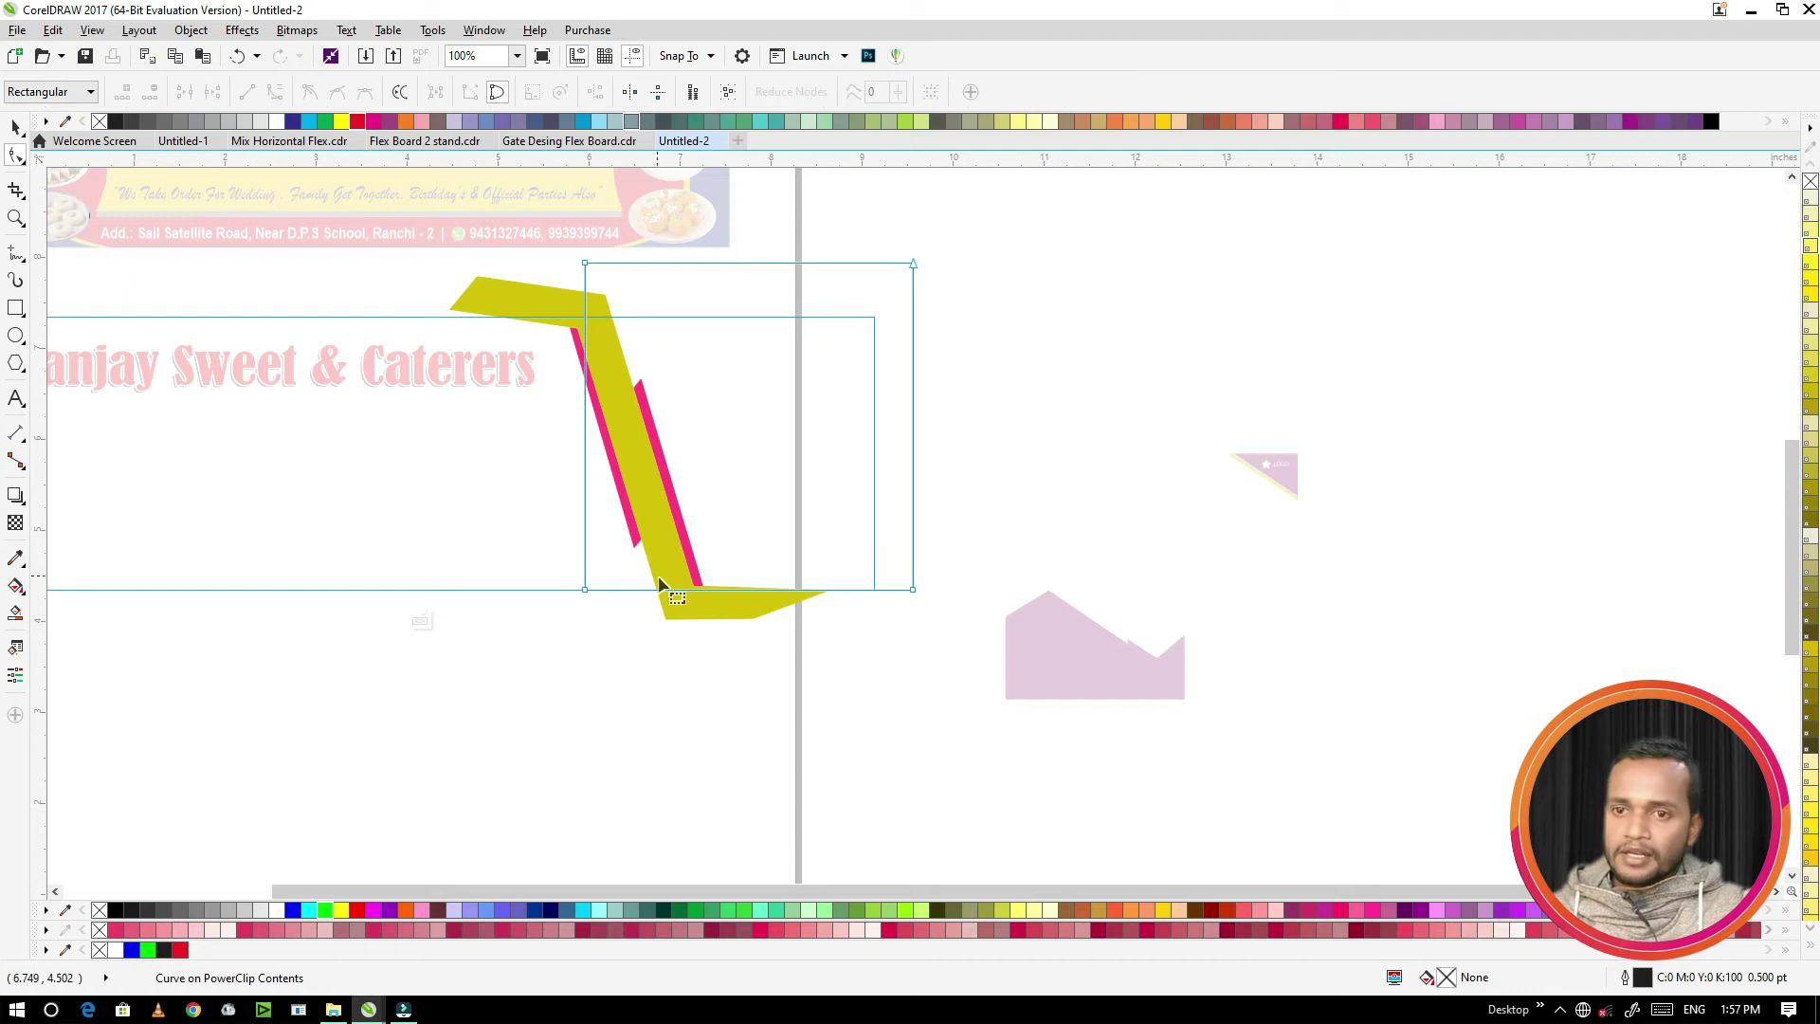
{"action": "left_click_drag", "start_coordinate": [587, 592], "coordinate": [678, 584]}
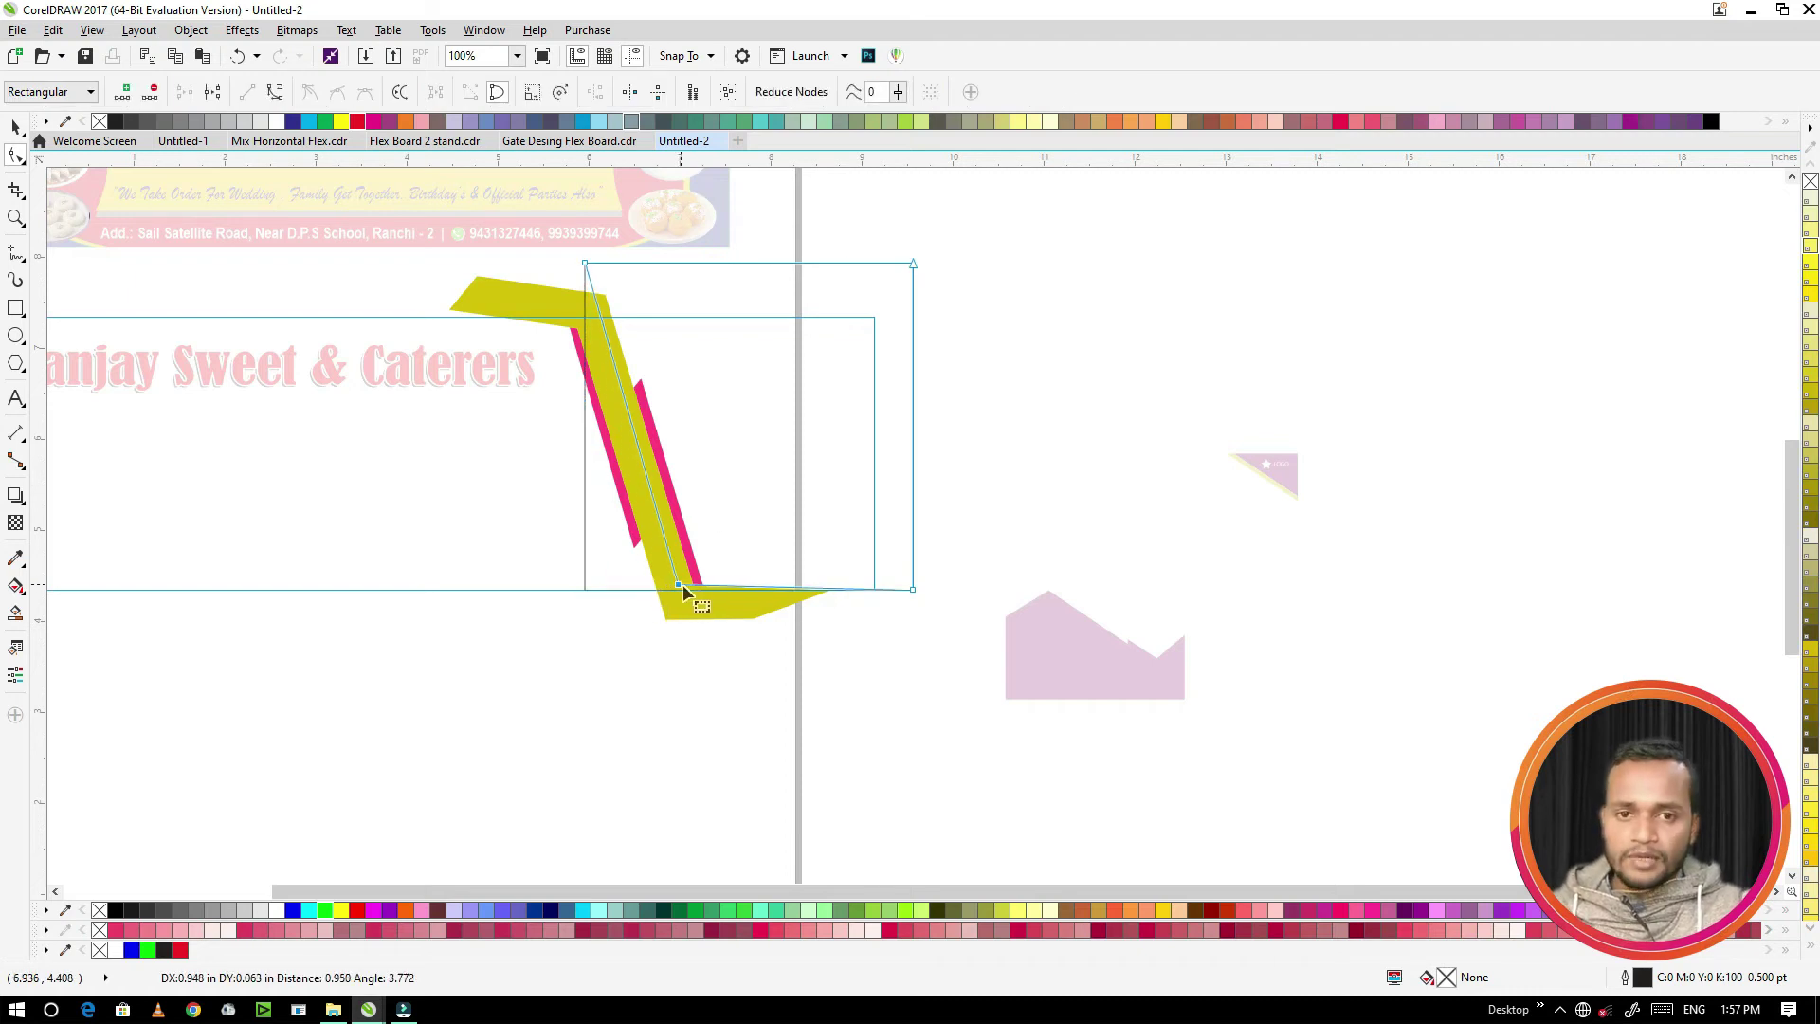
{"action": "left_click_drag", "start_coordinate": [586, 269], "coordinate": [585, 316]}
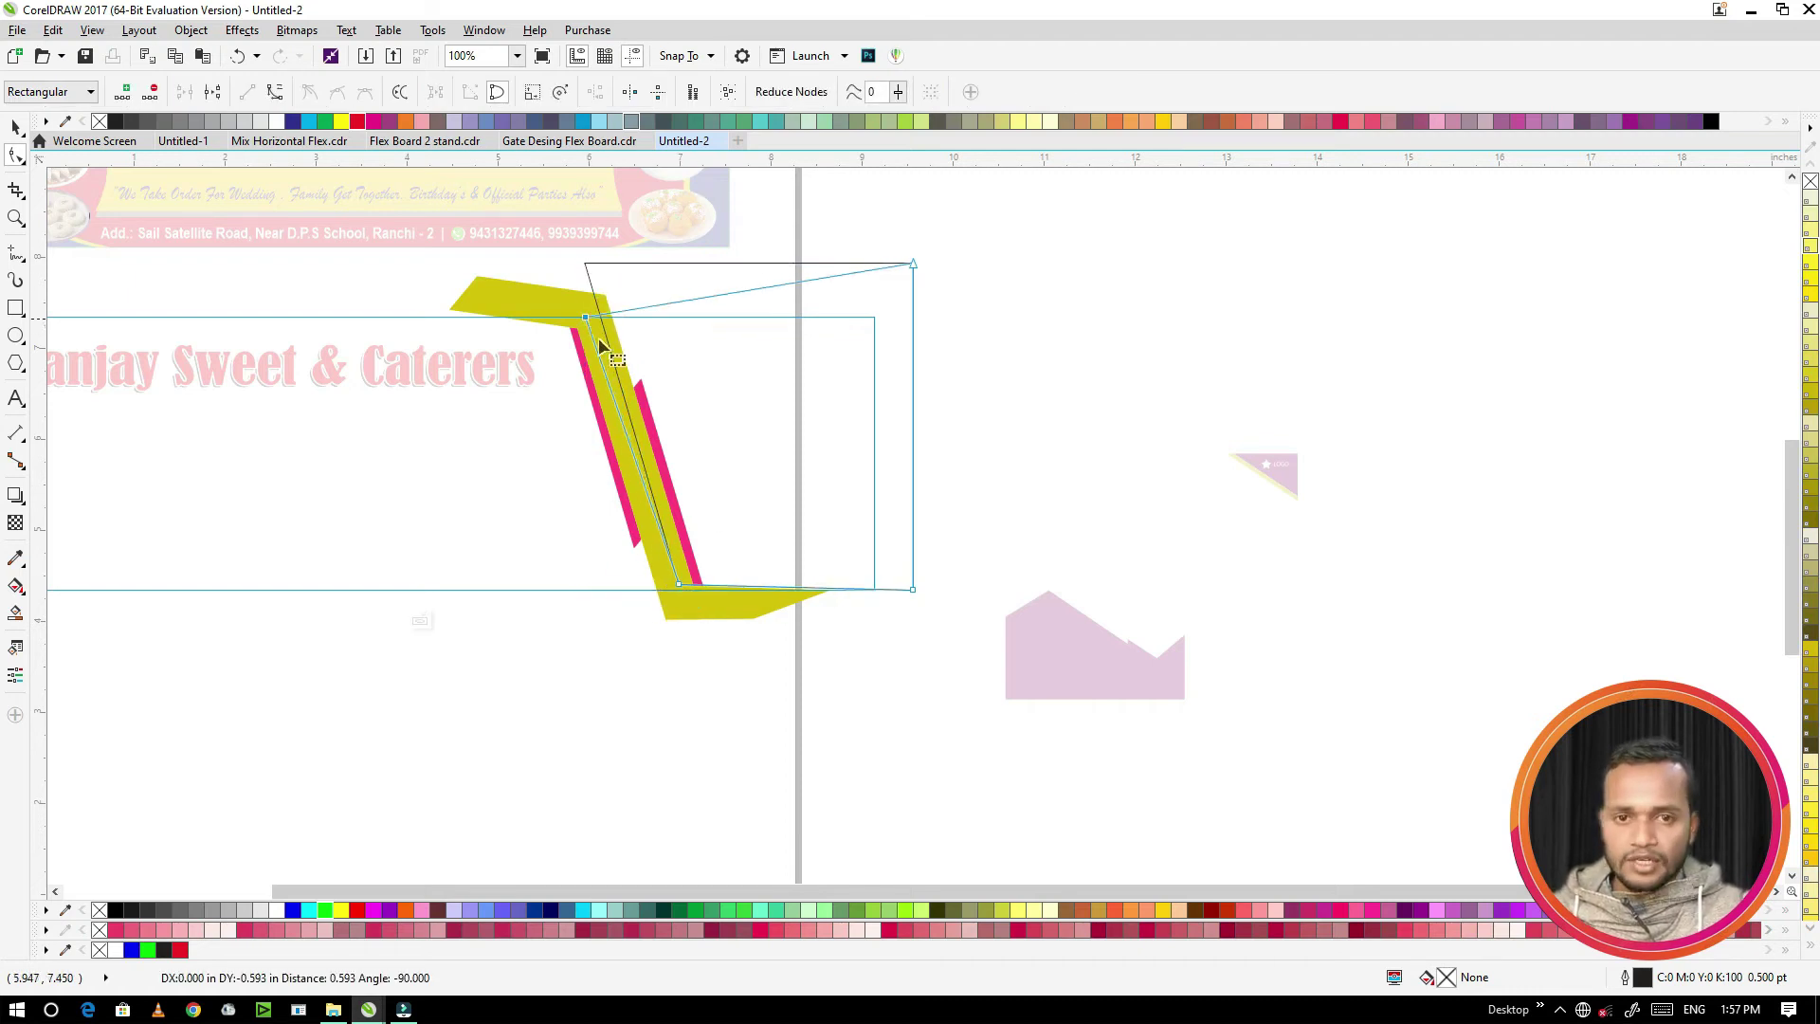
Step: Fill the reshaped panel white, stretch it downward to about 3.68 inches high, and finish editing the PowerClip
{"action": "key", "text": "space"}
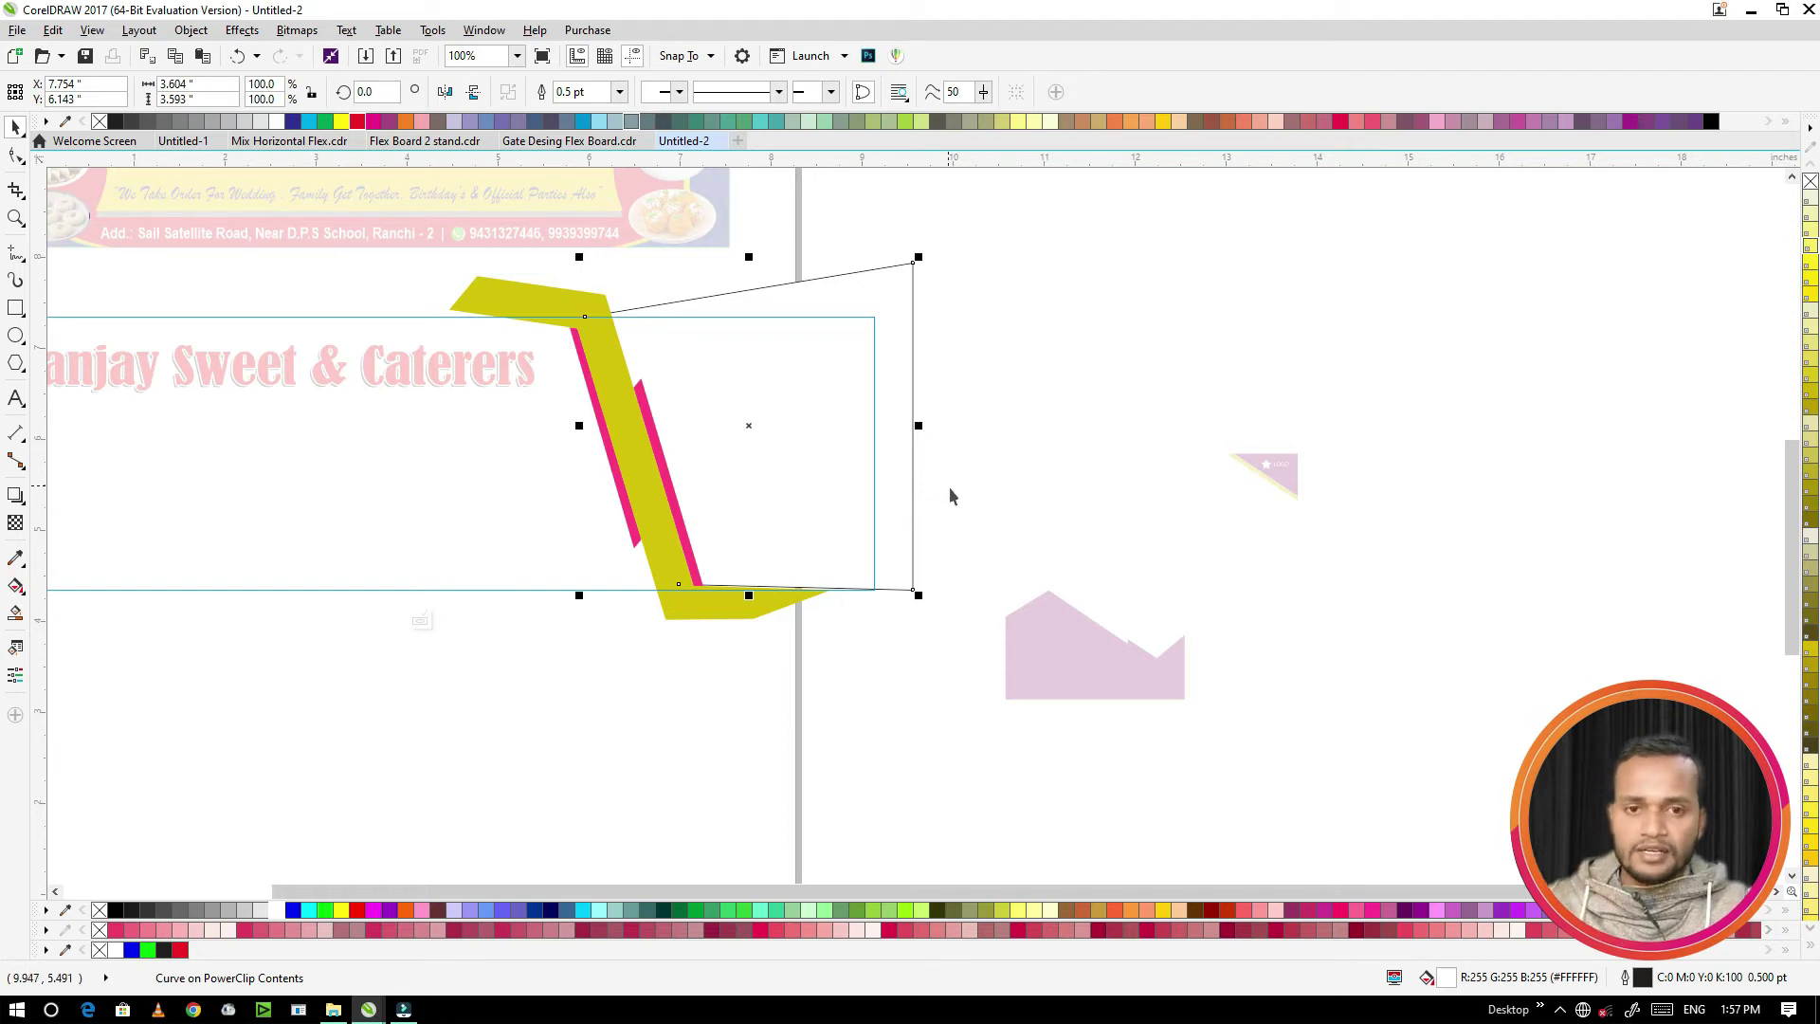
{"action": "left_click_drag", "start_coordinate": [749, 595], "coordinate": [768, 614]}
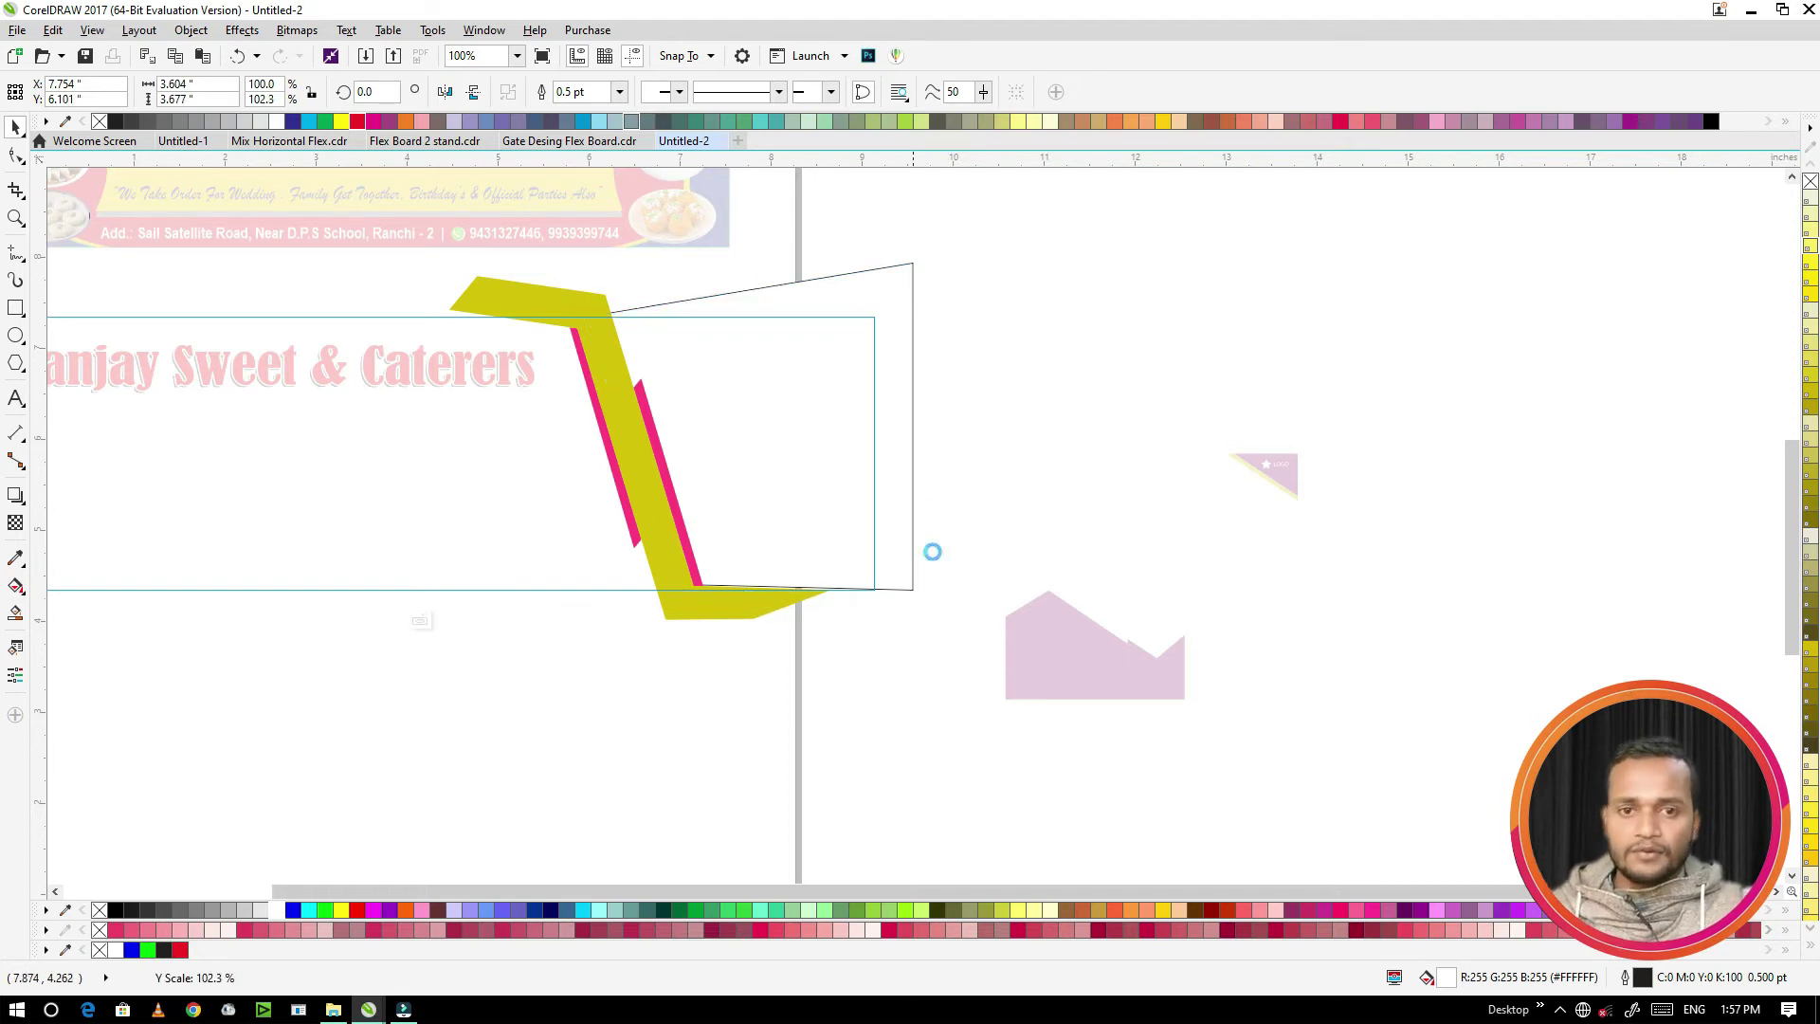
{"action": "left_click", "coordinate": [958, 496], "text": "ctrl"}
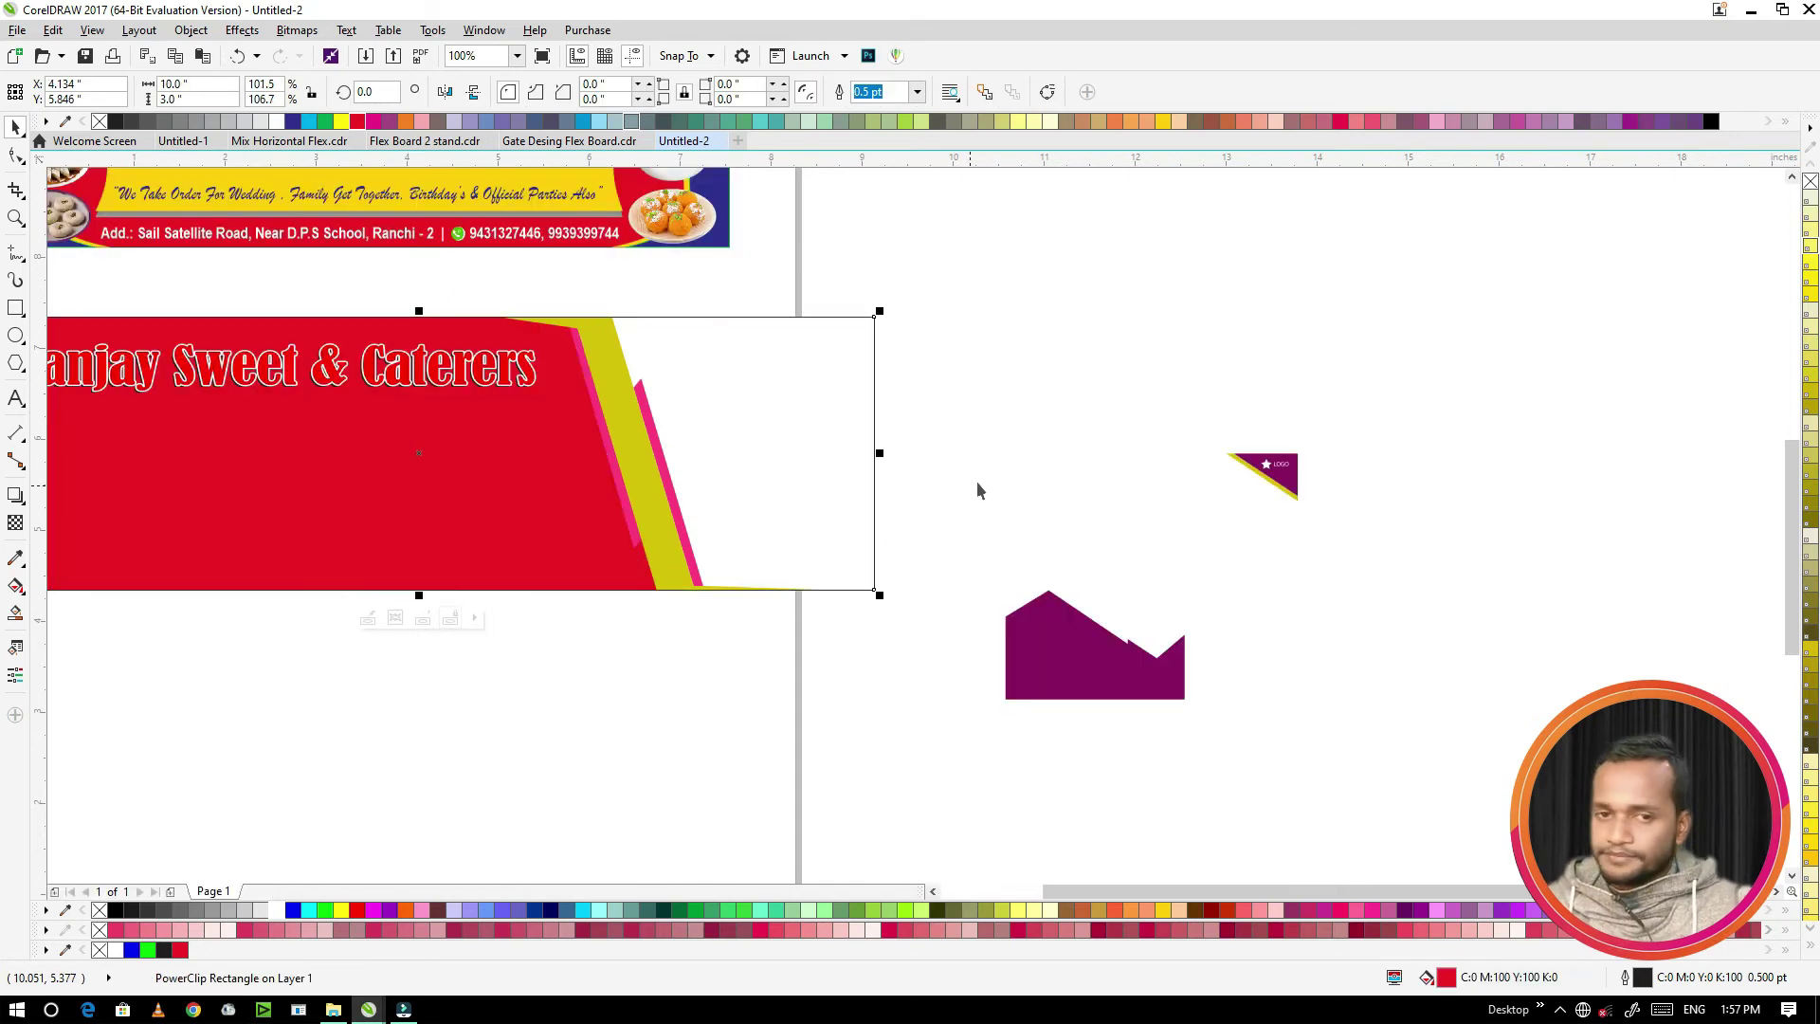
{"action": "scroll", "coordinate": [1036, 471], "scroll_direction": "down", "scroll_amount": 1}
{"action": "scroll", "coordinate": [764, 457], "scroll_direction": "up", "scroll_amount": 1}
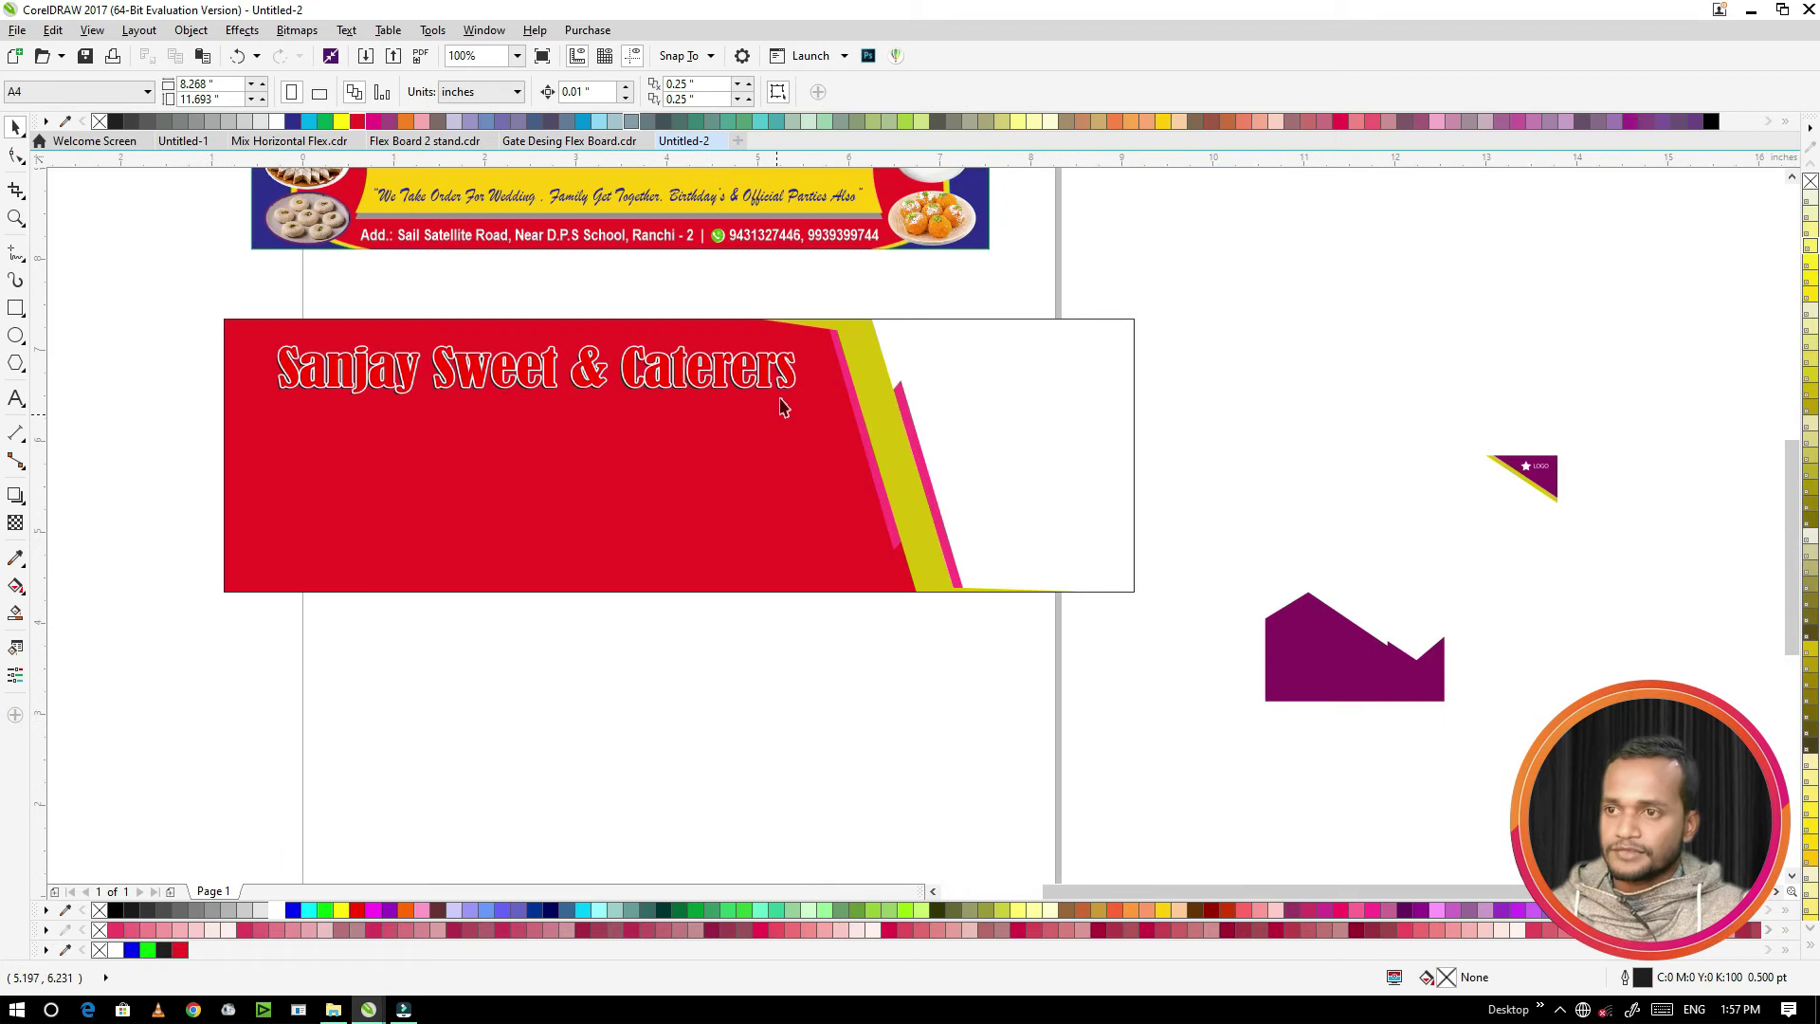
{"action": "left_click", "coordinate": [777, 422]}
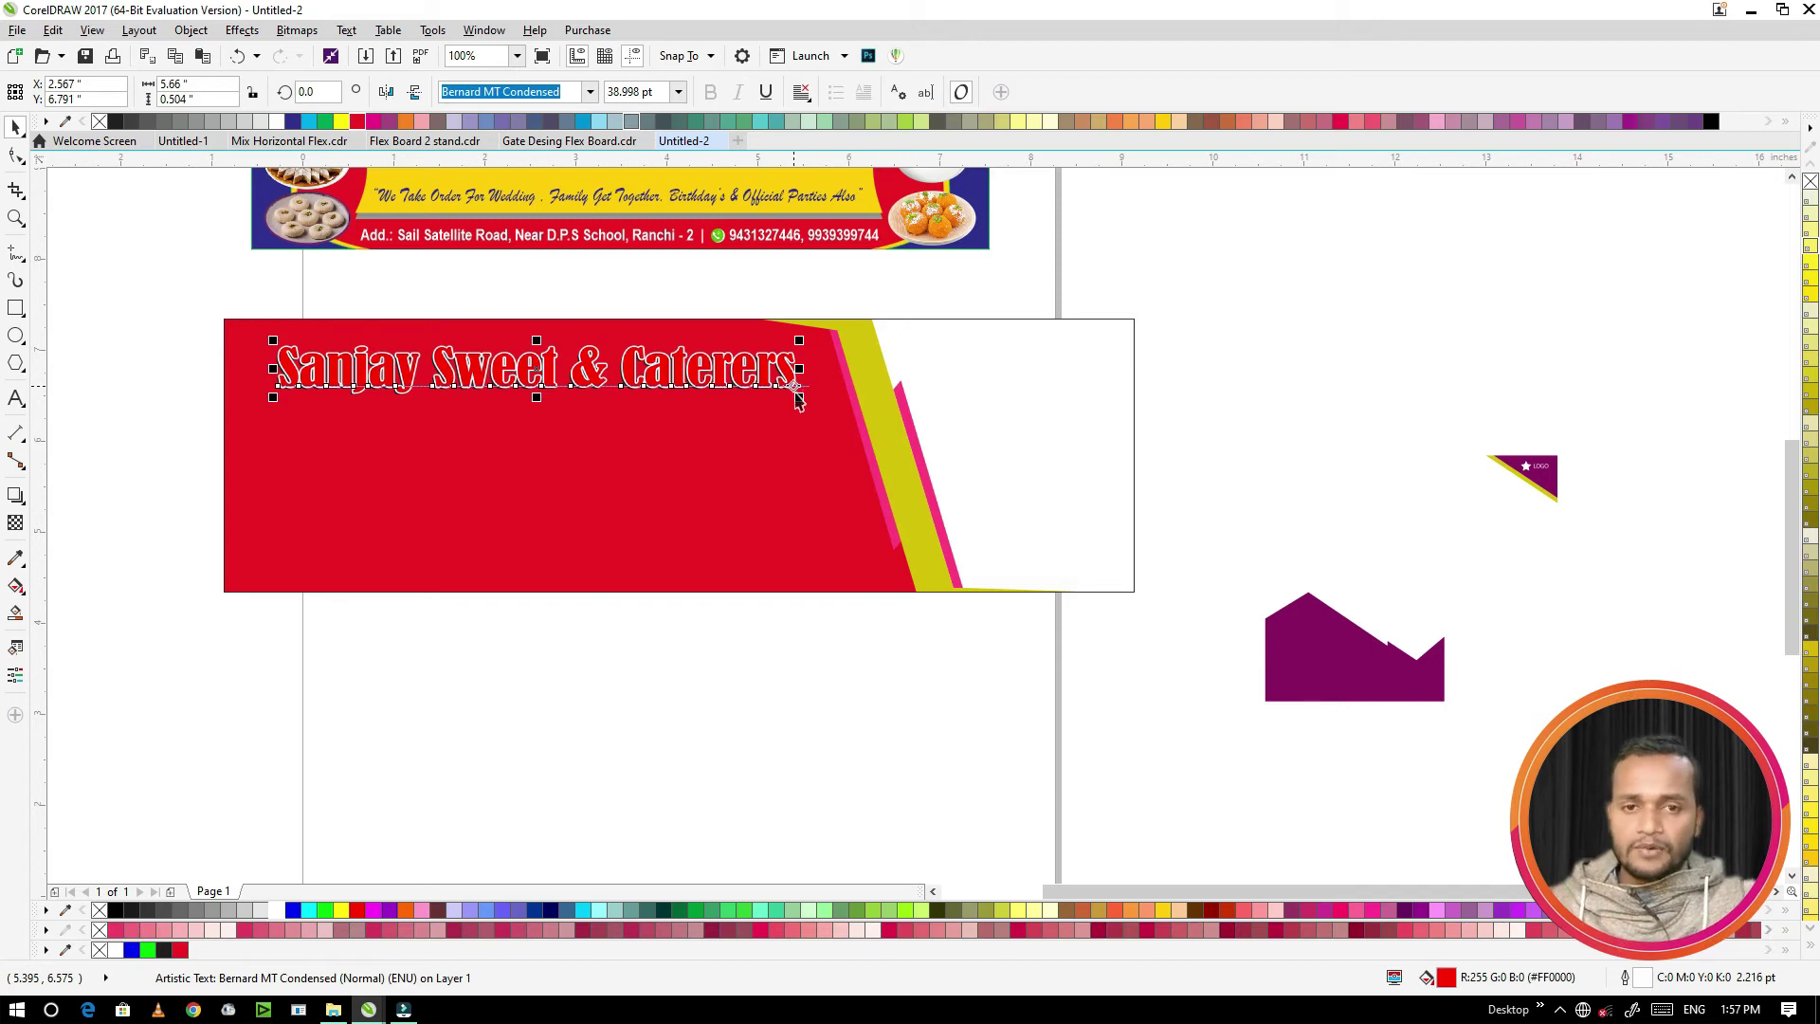
{"action": "left_click", "coordinate": [995, 406]}
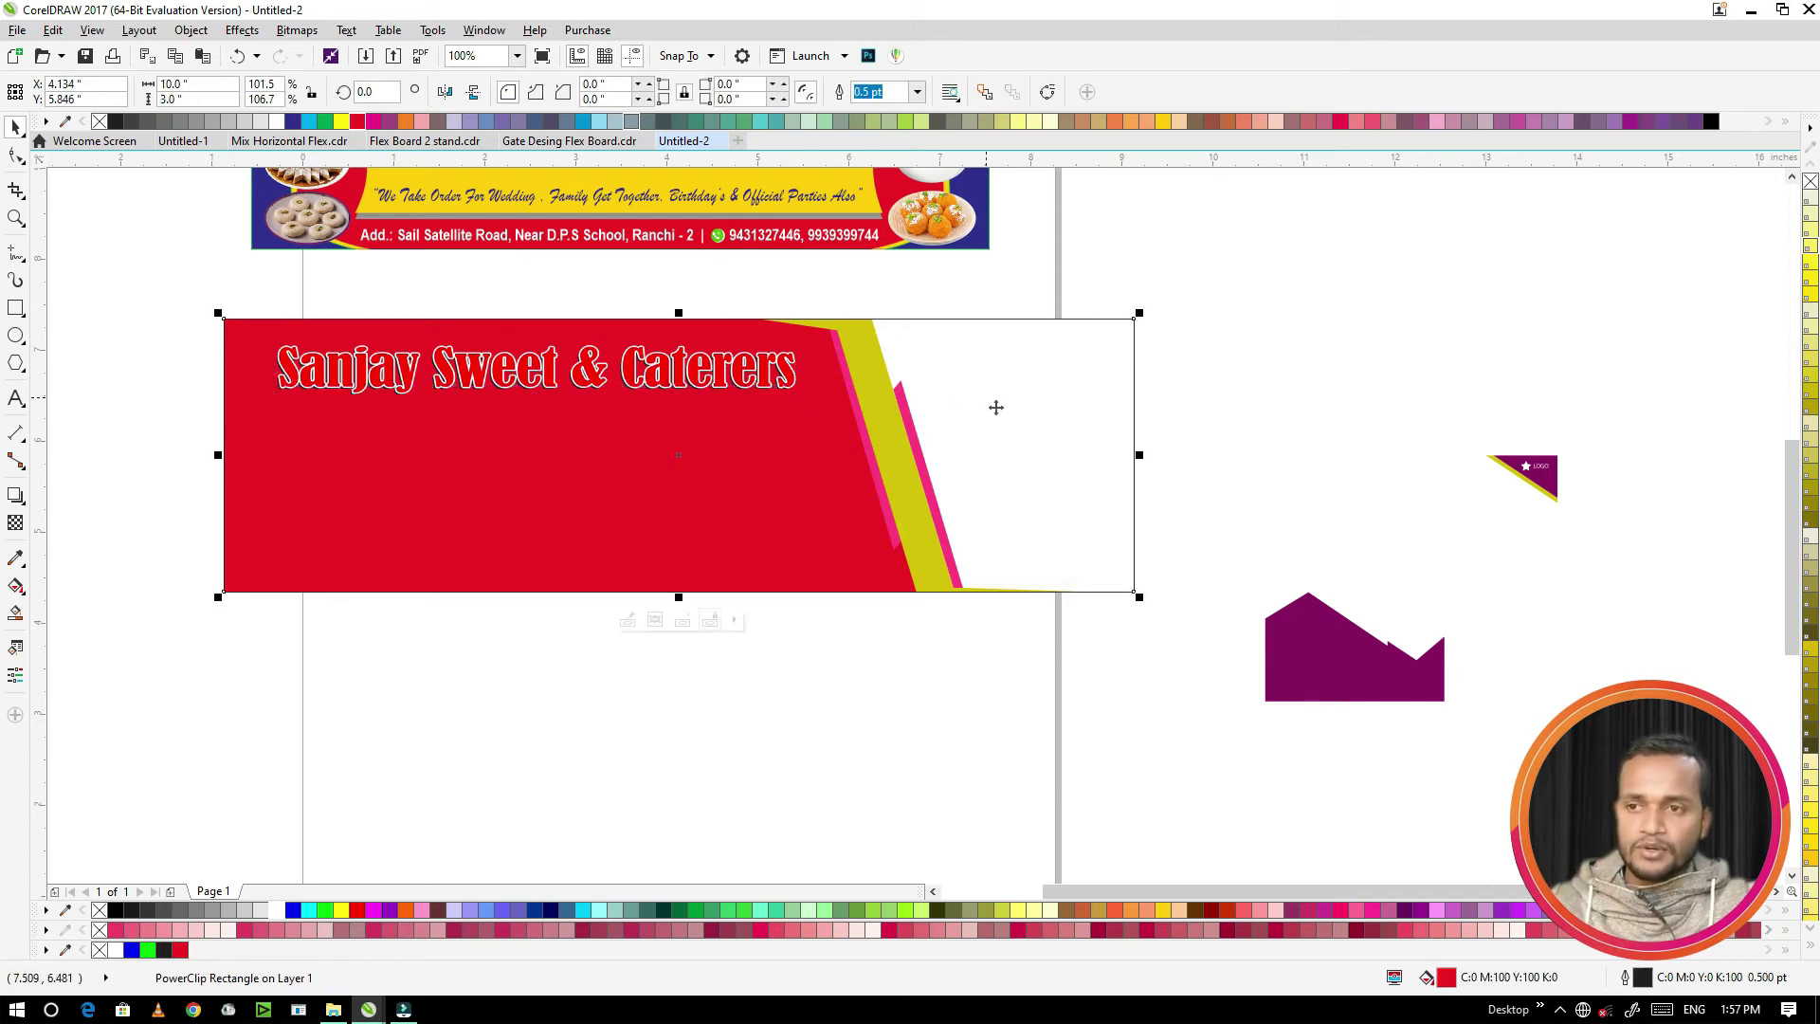
{"action": "left_click", "coordinate": [1166, 395]}
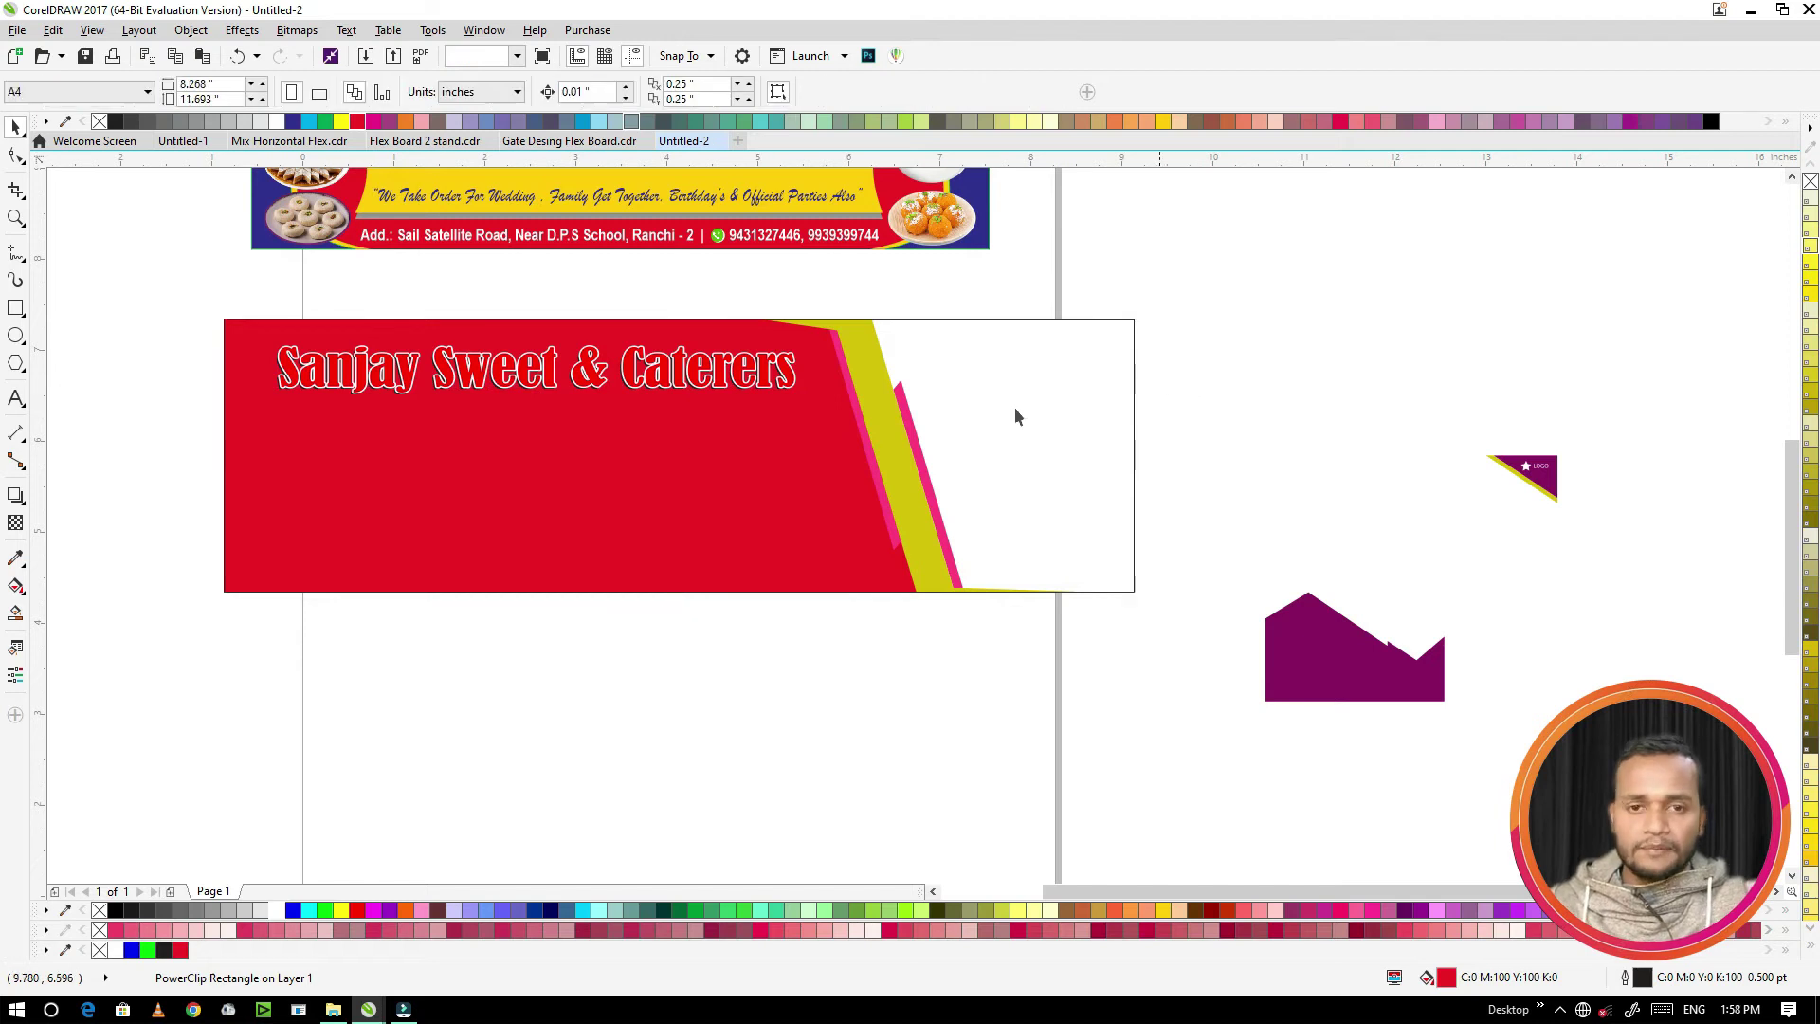
Step: Move the bowl, the orange sweets plate and their blue backing from the yellow banner onto the white panel, then delete the blue backing
{"action": "scroll", "coordinate": [1014, 407], "scroll_direction": "down", "scroll_amount": 2}
{"action": "left_click", "coordinate": [910, 352]}
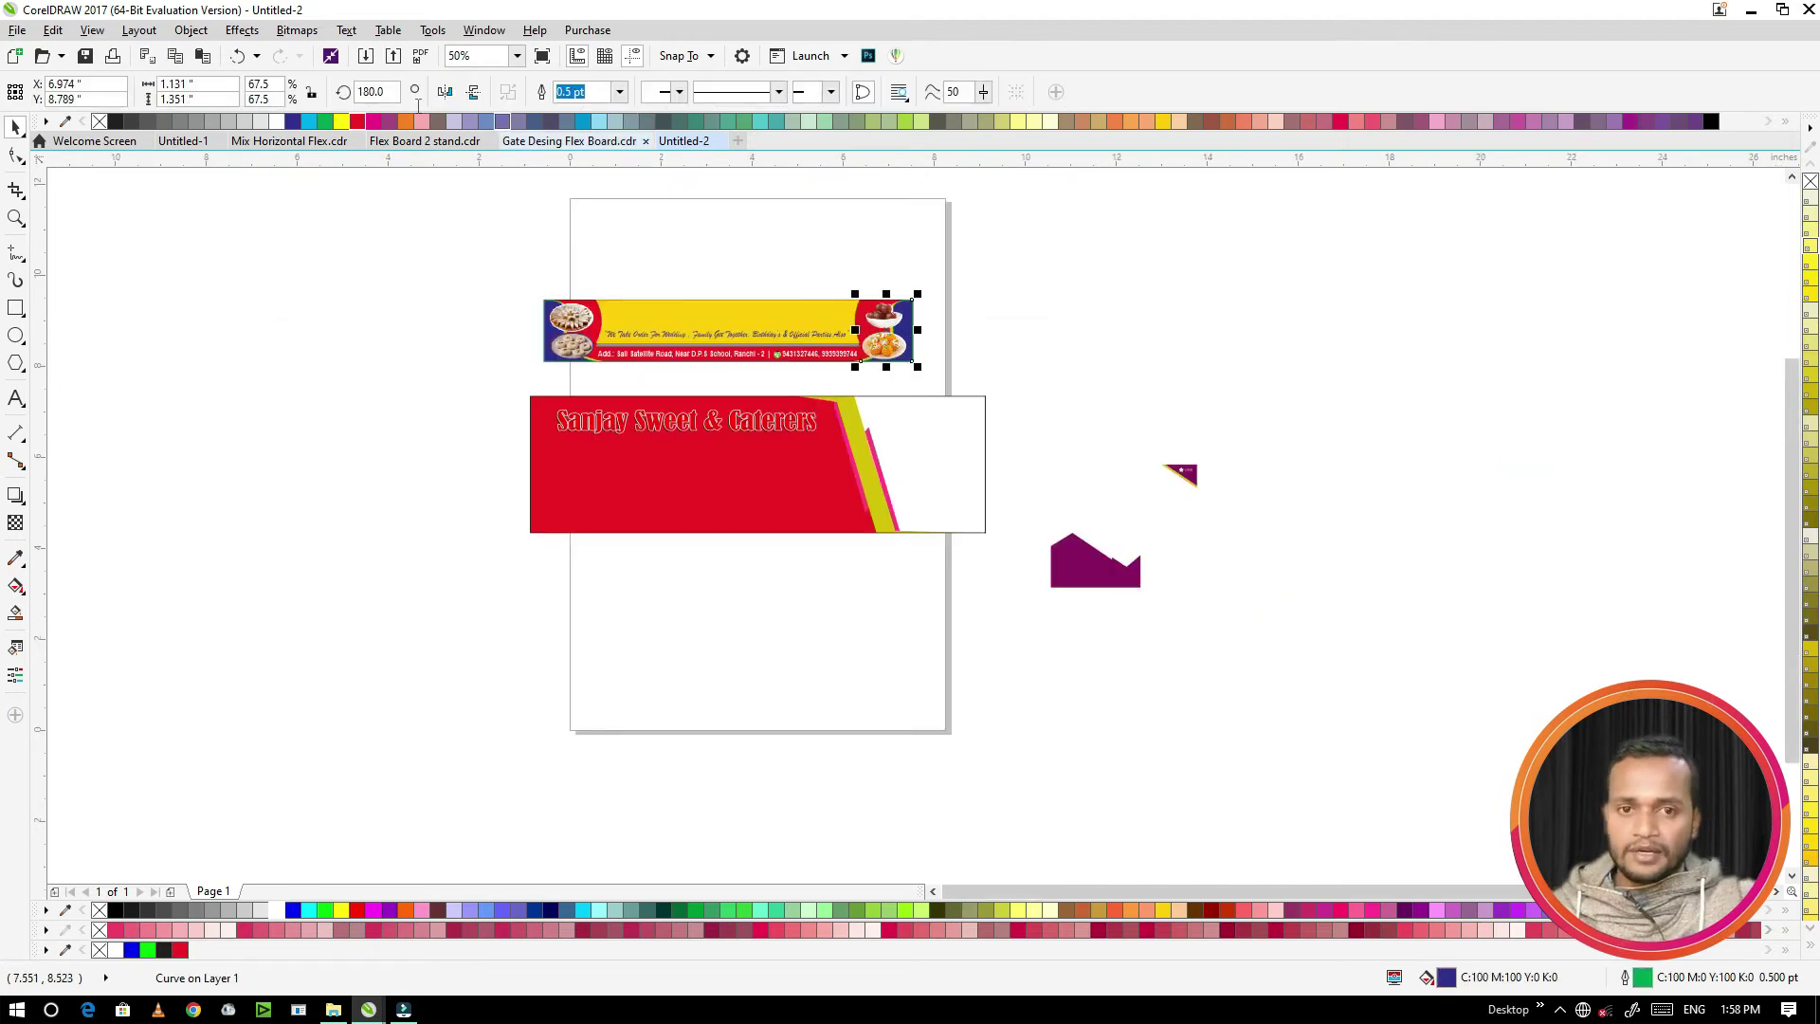
{"action": "left_click_drag", "start_coordinate": [883, 334], "coordinate": [960, 525]}
{"action": "scroll", "coordinate": [960, 525], "scroll_direction": "up", "scroll_amount": 4}
{"action": "left_click", "coordinate": [969, 488]}
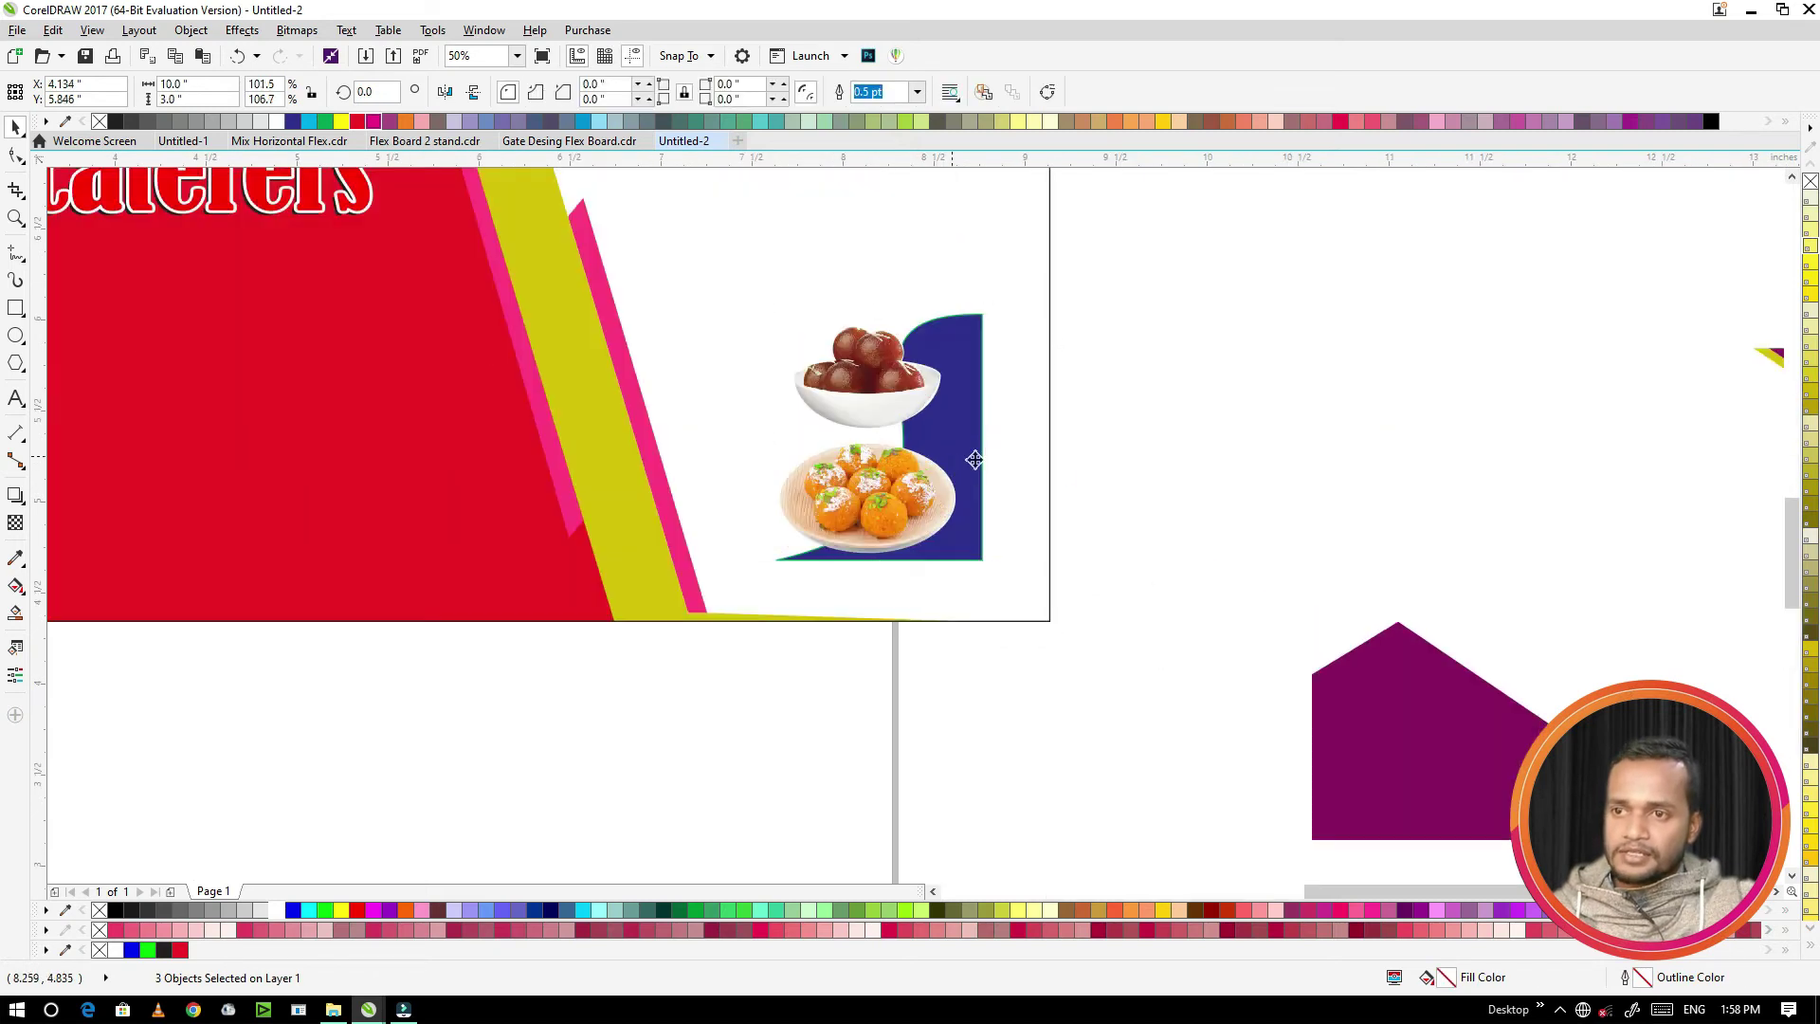
{"action": "key", "text": "Delete"}
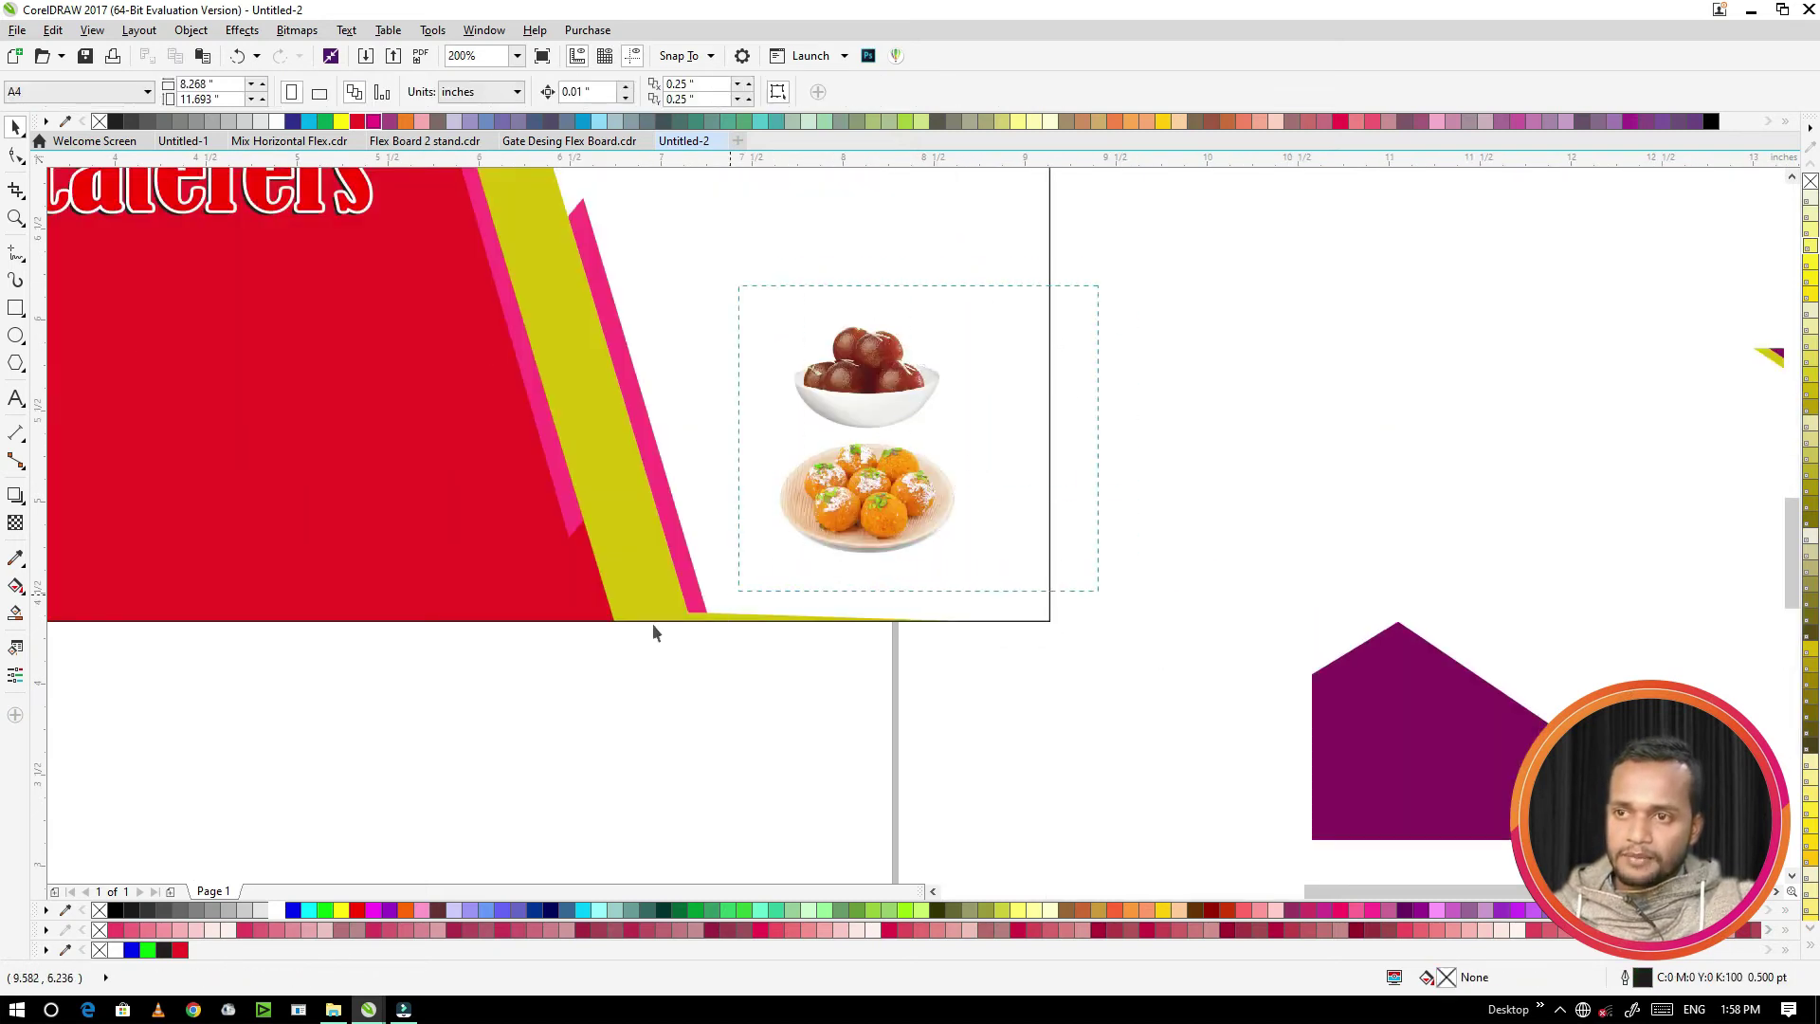
Step: Enlarge the bowl and orange sweets images together so the plate is about 1.7 inches wide, and reposition them on the white panel
{"action": "scroll", "coordinate": [652, 623], "scroll_direction": "down", "scroll_amount": 2}
{"action": "left_click", "coordinate": [881, 474]}
{"action": "left_click_drag", "start_coordinate": [830, 413], "coordinate": [771, 339]}
{"action": "left_click_drag", "start_coordinate": [869, 441], "coordinate": [899, 453]}
Step: Move the two remaining sweets plates from the yellow banner's left end beside the yellow band and delete their blue backing
{"action": "scroll", "coordinate": [948, 512], "scroll_direction": "down", "scroll_amount": 2}
{"action": "left_click_drag", "start_coordinate": [495, 270], "coordinate": [569, 379]}
{"action": "left_click_drag", "start_coordinate": [559, 349], "coordinate": [866, 455]}
{"action": "scroll", "coordinate": [866, 438], "scroll_direction": "up", "scroll_amount": 2}
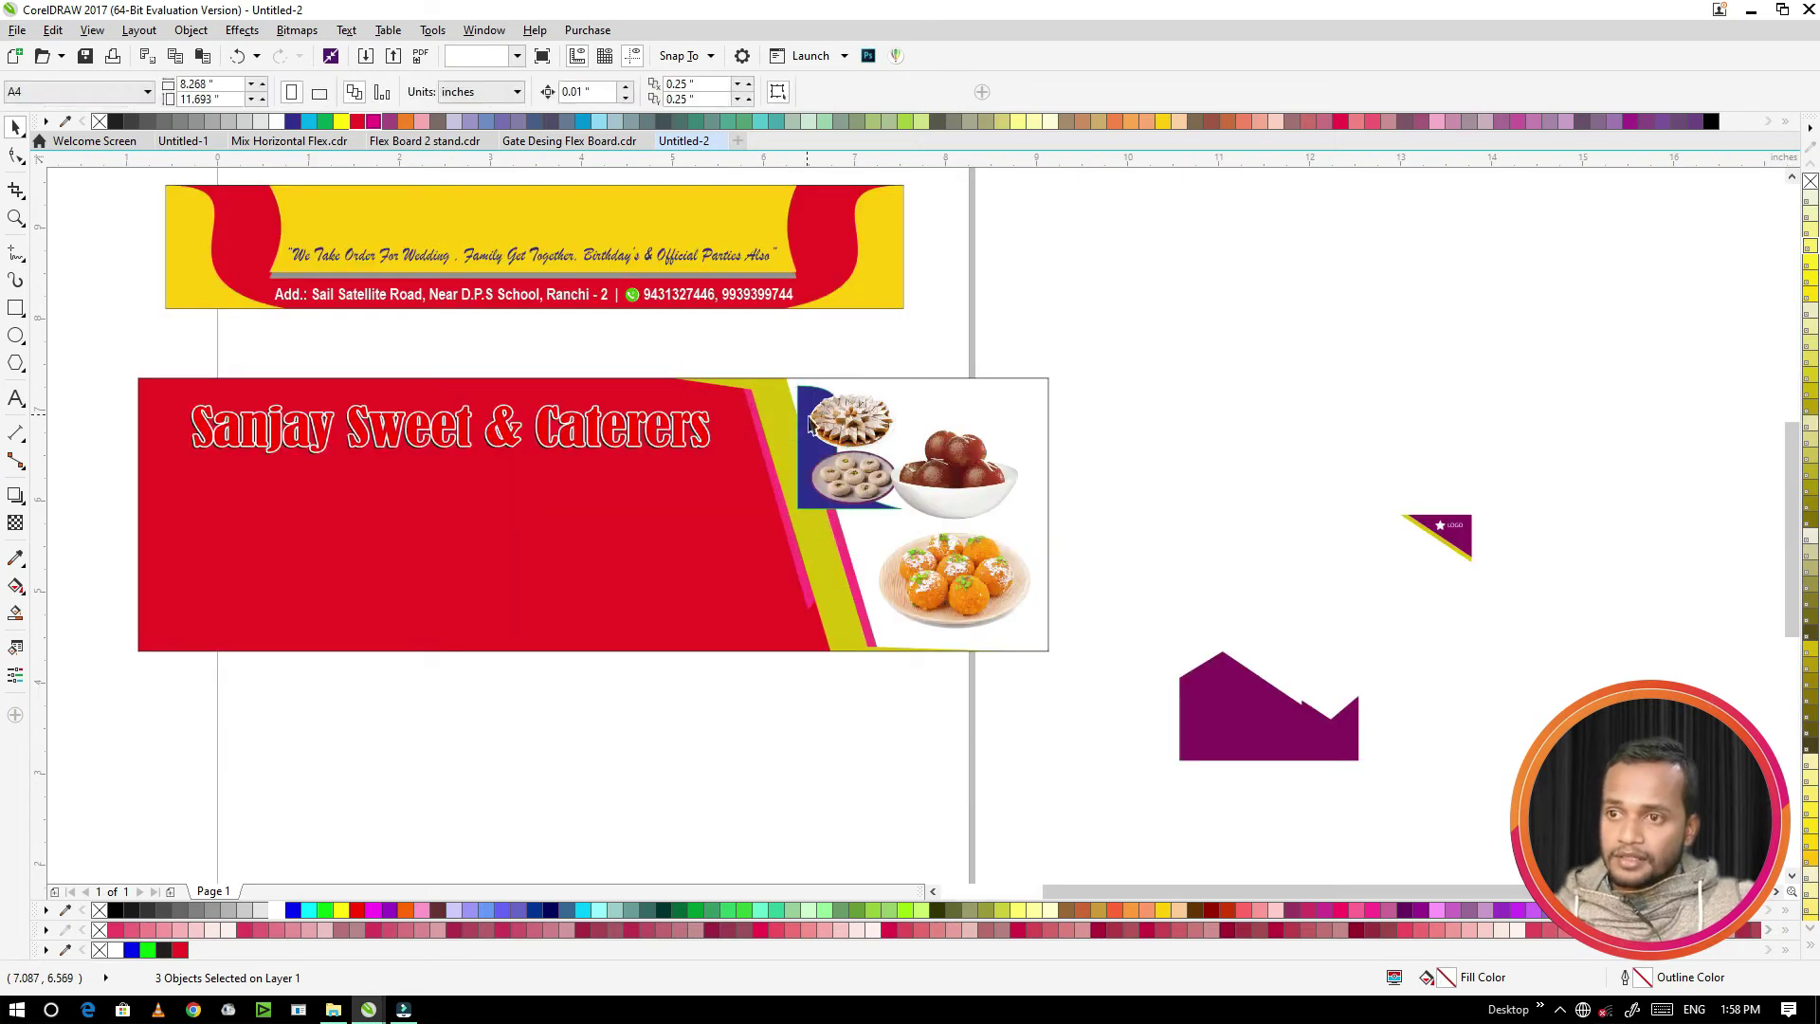
{"action": "left_click", "coordinate": [1133, 377]}
Step: Resize the bowl image to about 1.17 × 0.81 inches and enlarge the purple-rimmed sweets plate to about 121.6%
{"action": "left_click", "coordinate": [929, 507]}
{"action": "scroll", "coordinate": [934, 493], "scroll_direction": "up", "scroll_amount": 2}
{"action": "left_click_drag", "start_coordinate": [976, 474], "coordinate": [1006, 425]}
{"action": "left_click", "coordinate": [1102, 531]}
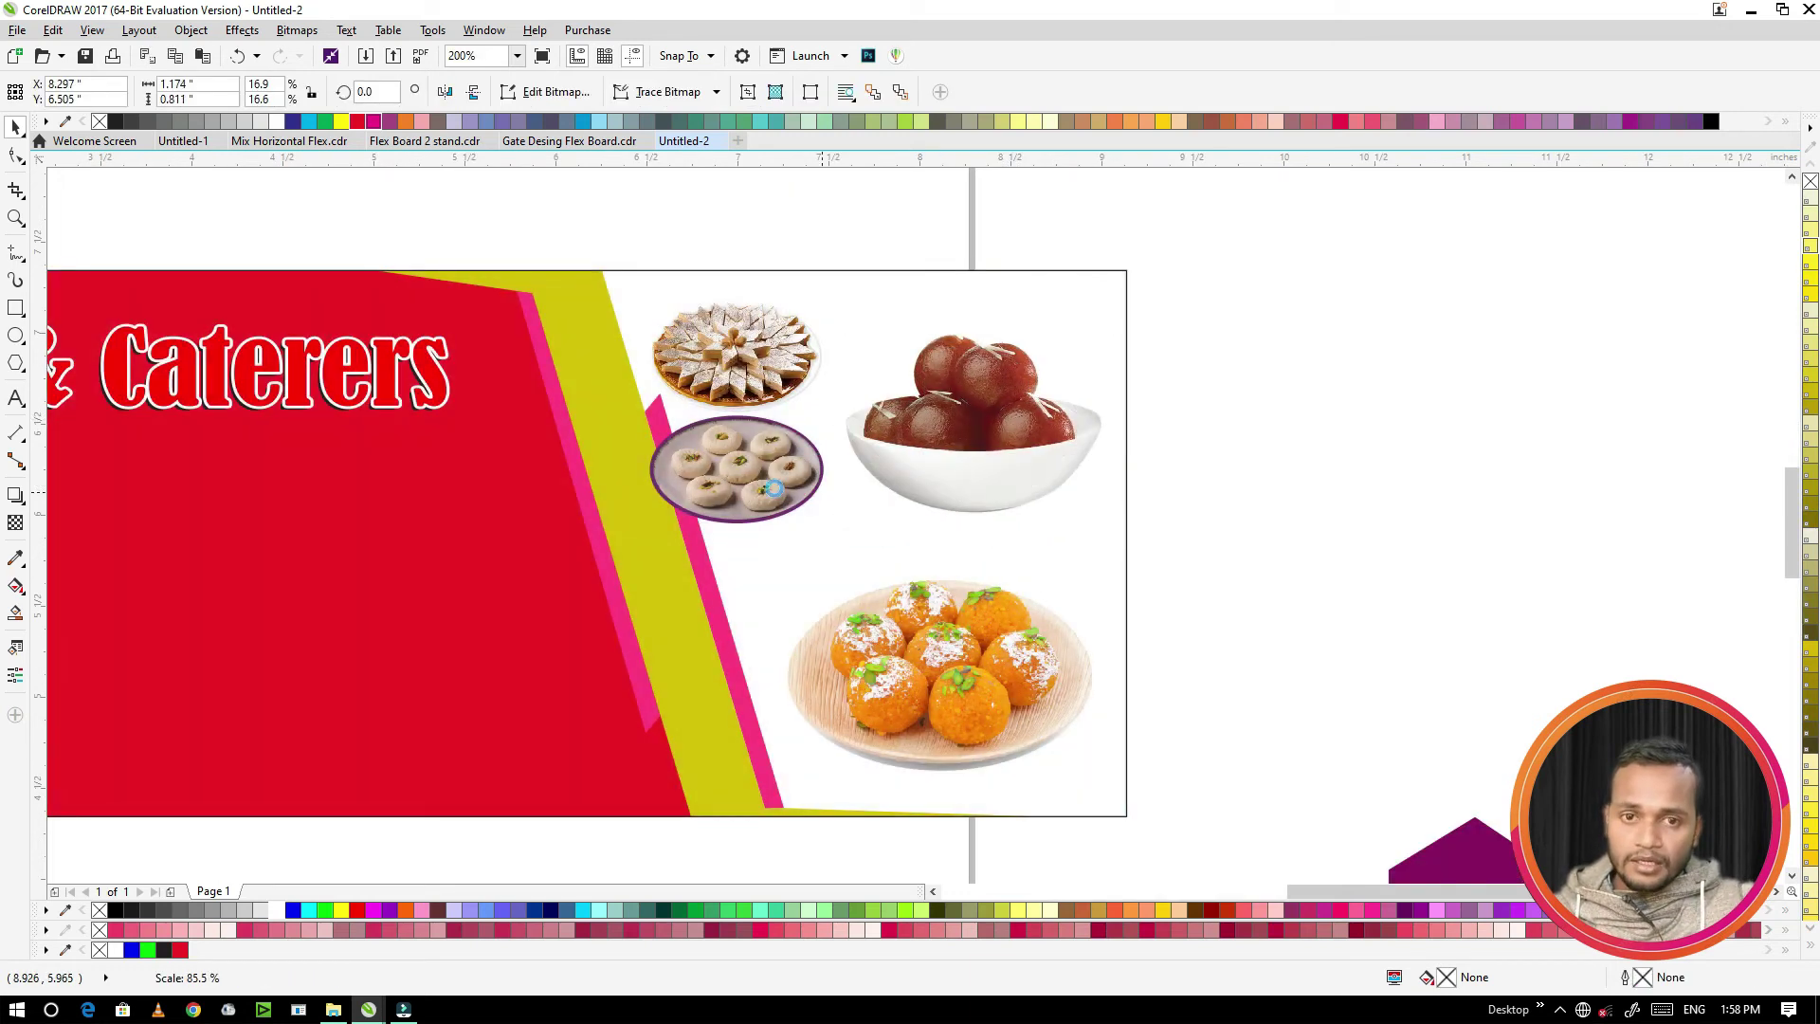
{"action": "left_click", "coordinate": [737, 469]}
{"action": "left_click_drag", "start_coordinate": [736, 469], "coordinate": [884, 594]}
{"action": "key", "text": "Escape"}
Step: Shift the orange sweets plate slightly lower in the white panel's bottom area
{"action": "left_click", "coordinate": [935, 652]}
{"action": "left_click_drag", "start_coordinate": [936, 652], "coordinate": [924, 645]}
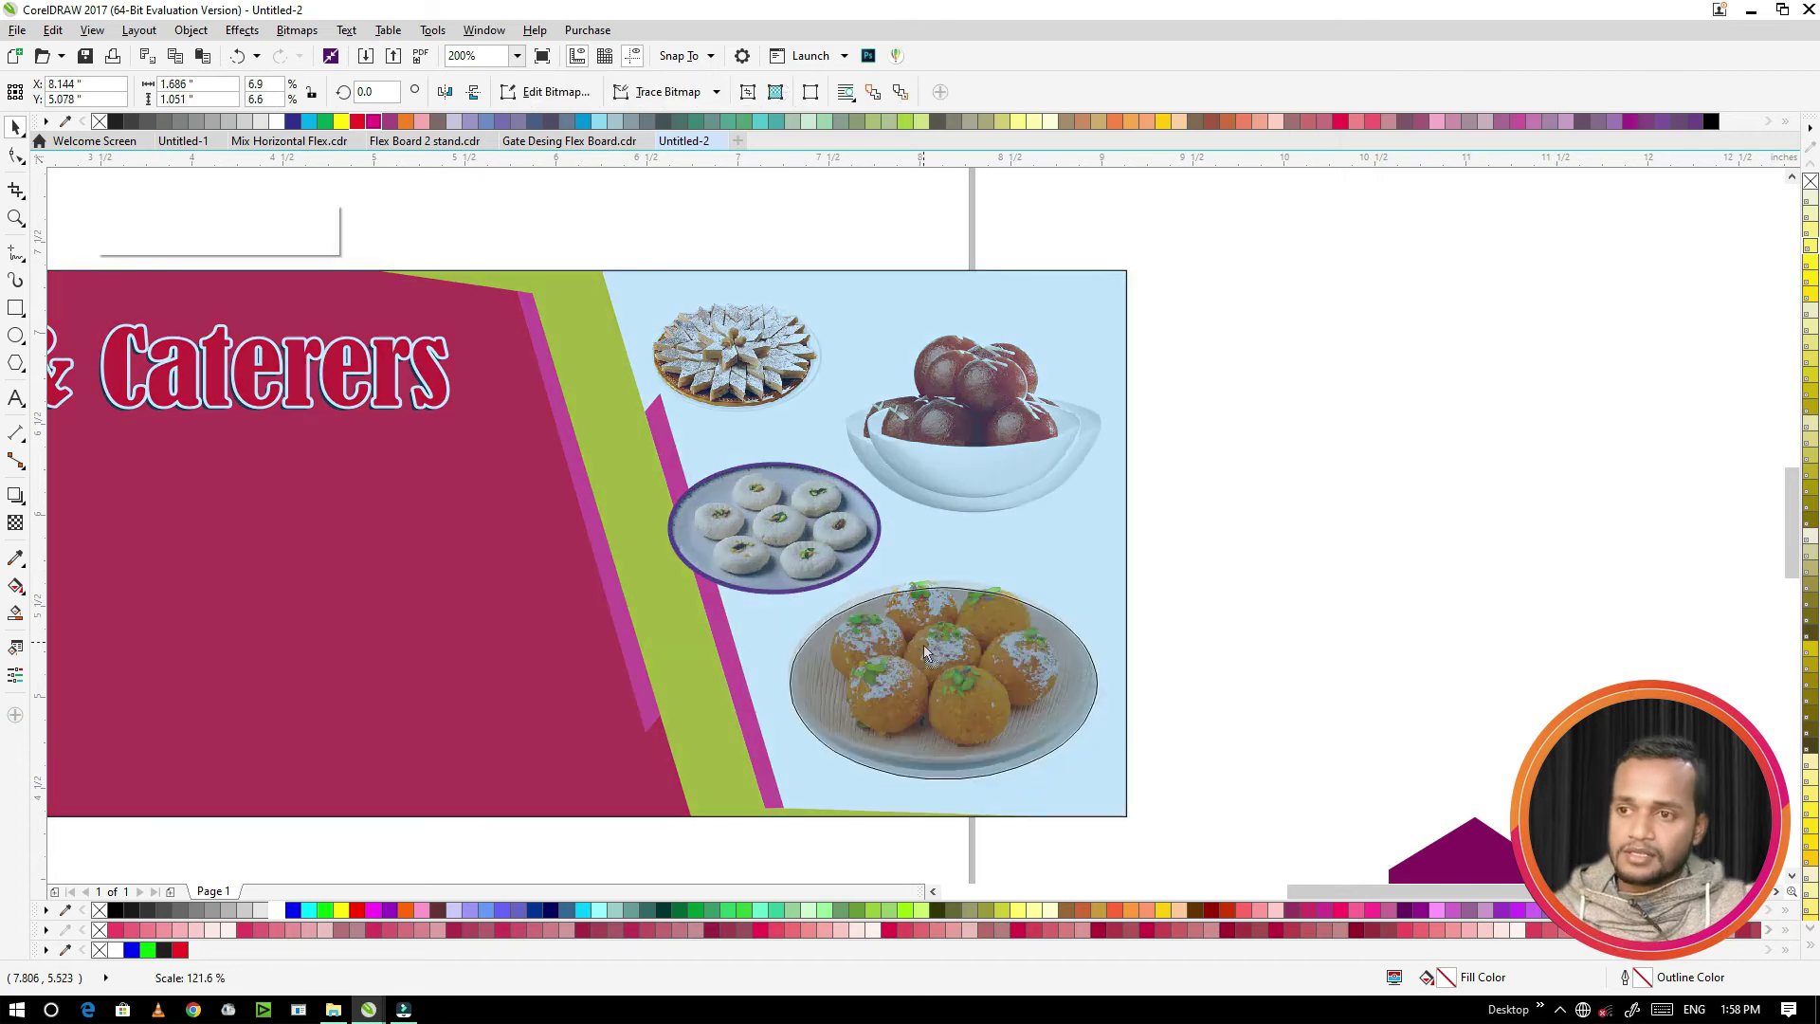
{"action": "left_click", "coordinate": [1210, 487]}
{"action": "scroll", "coordinate": [1207, 467], "scroll_direction": "down", "scroll_amount": 2}
{"action": "left_click", "coordinate": [1165, 446]}
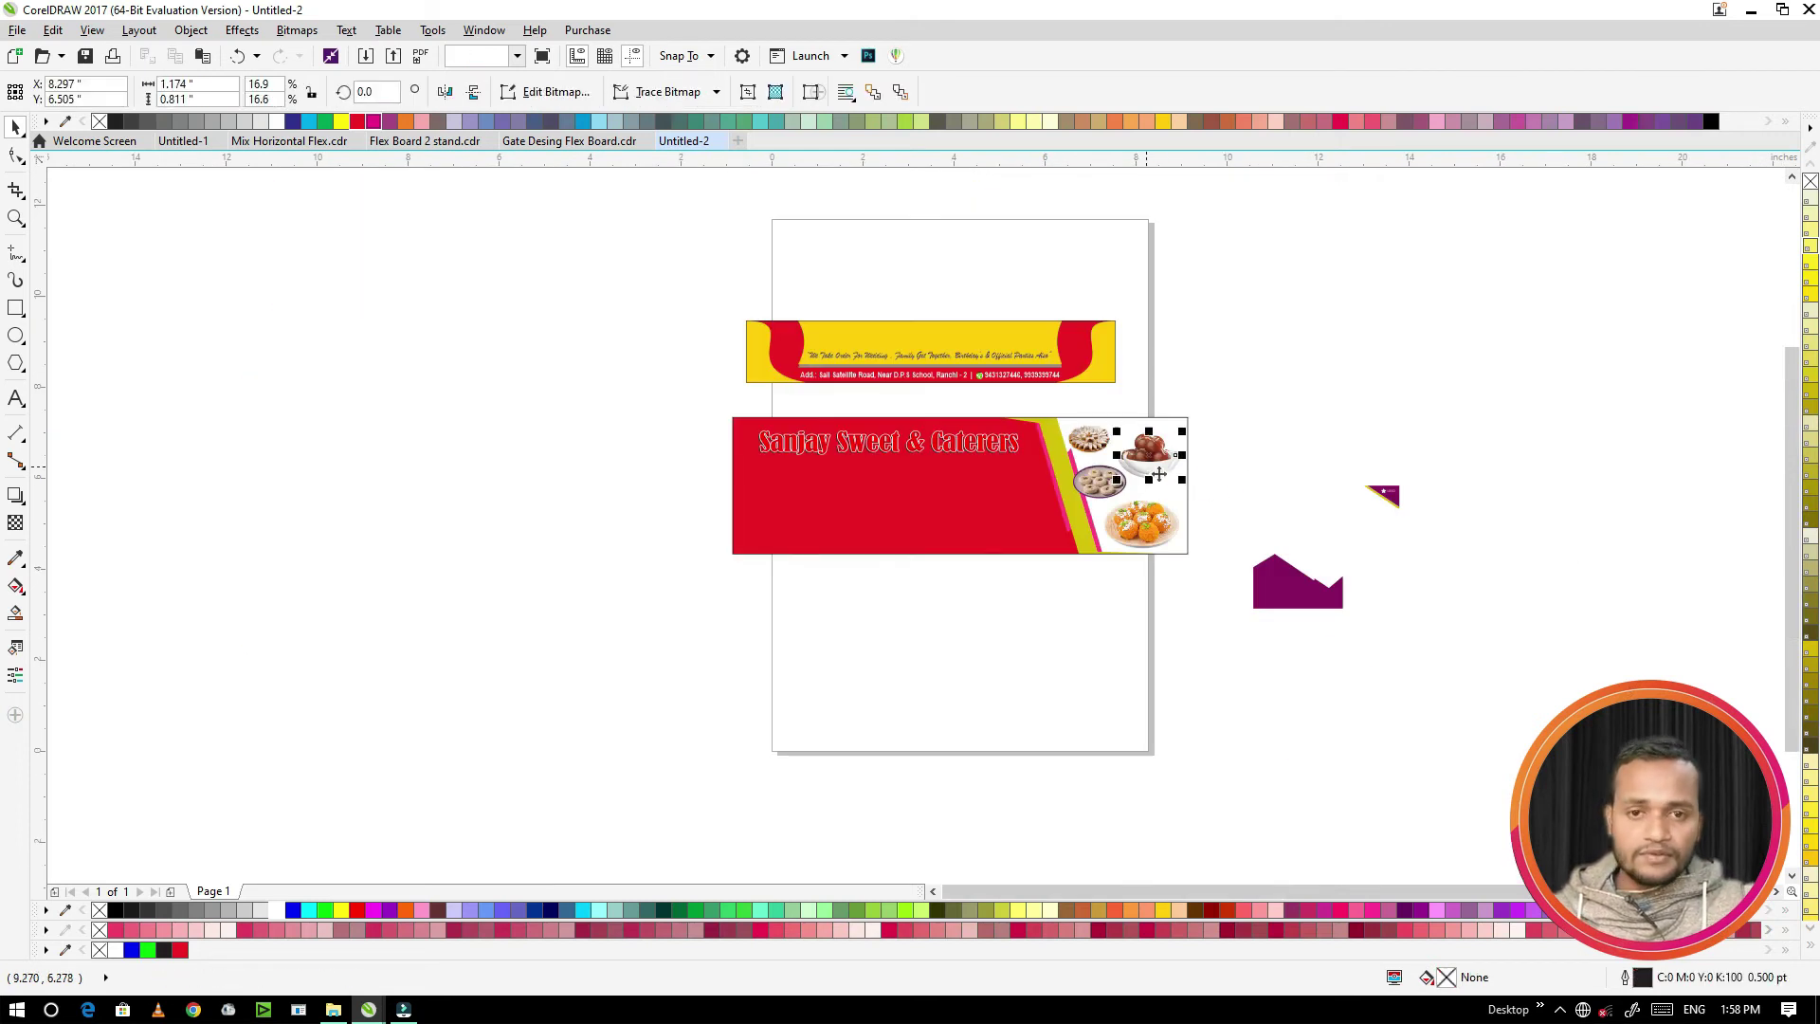
{"action": "key", "text": "Escape"}
Step: Fill the Sanjay Sweet & Caterers title with dark blue and enlarge it to about 6.1 × 0.55 inches across the red area
{"action": "scroll", "coordinate": [899, 449], "scroll_direction": "up", "scroll_amount": 2}
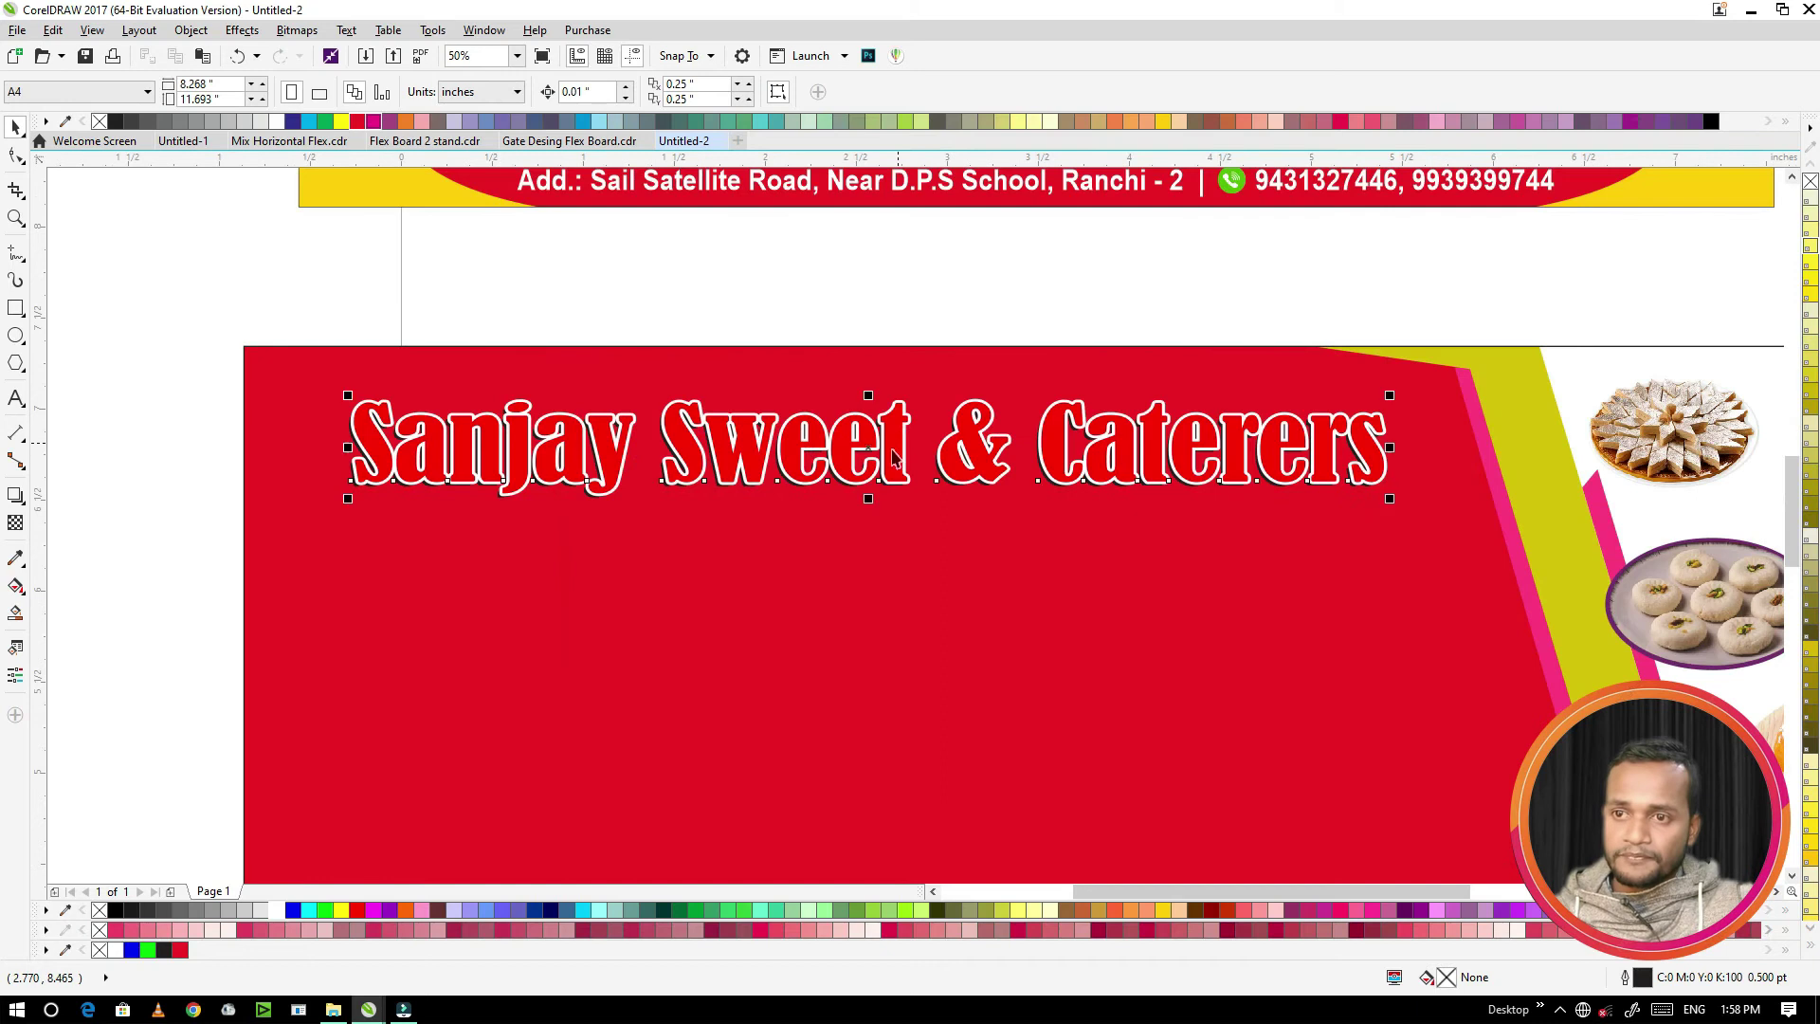
{"action": "left_click", "coordinate": [910, 456]}
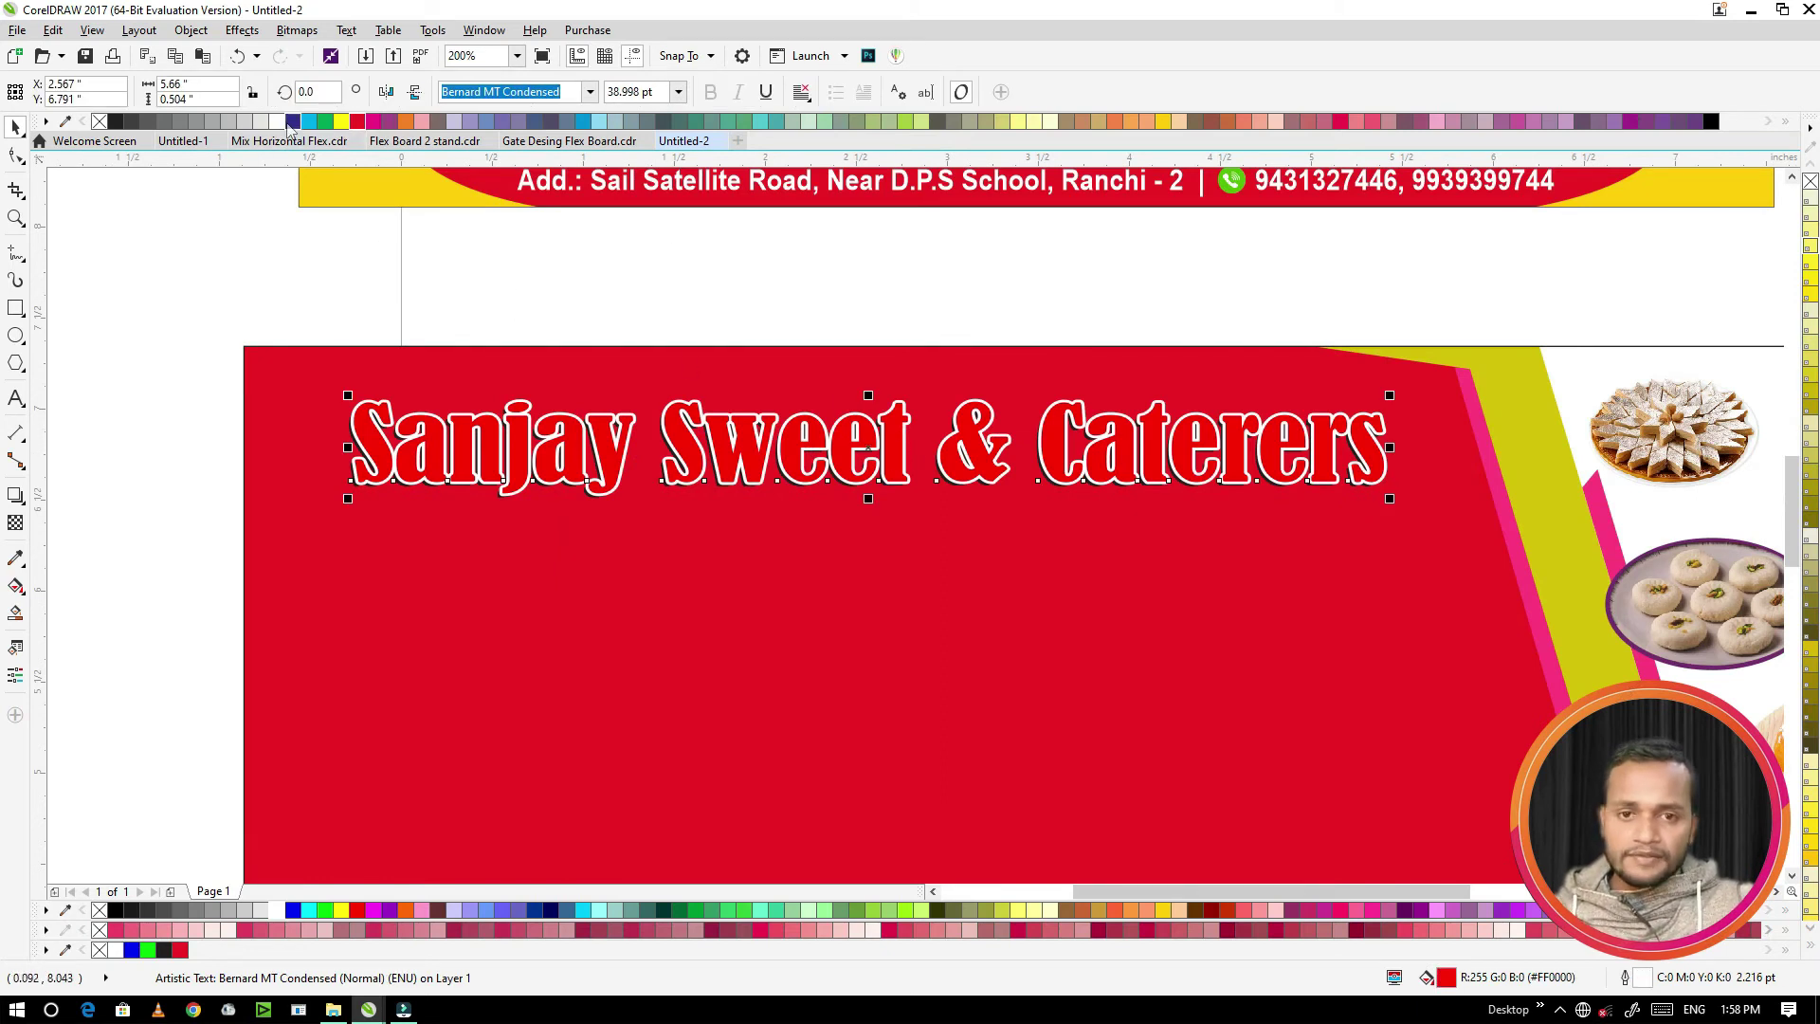
{"action": "left_click_drag", "start_coordinate": [291, 128], "coordinate": [975, 415]}
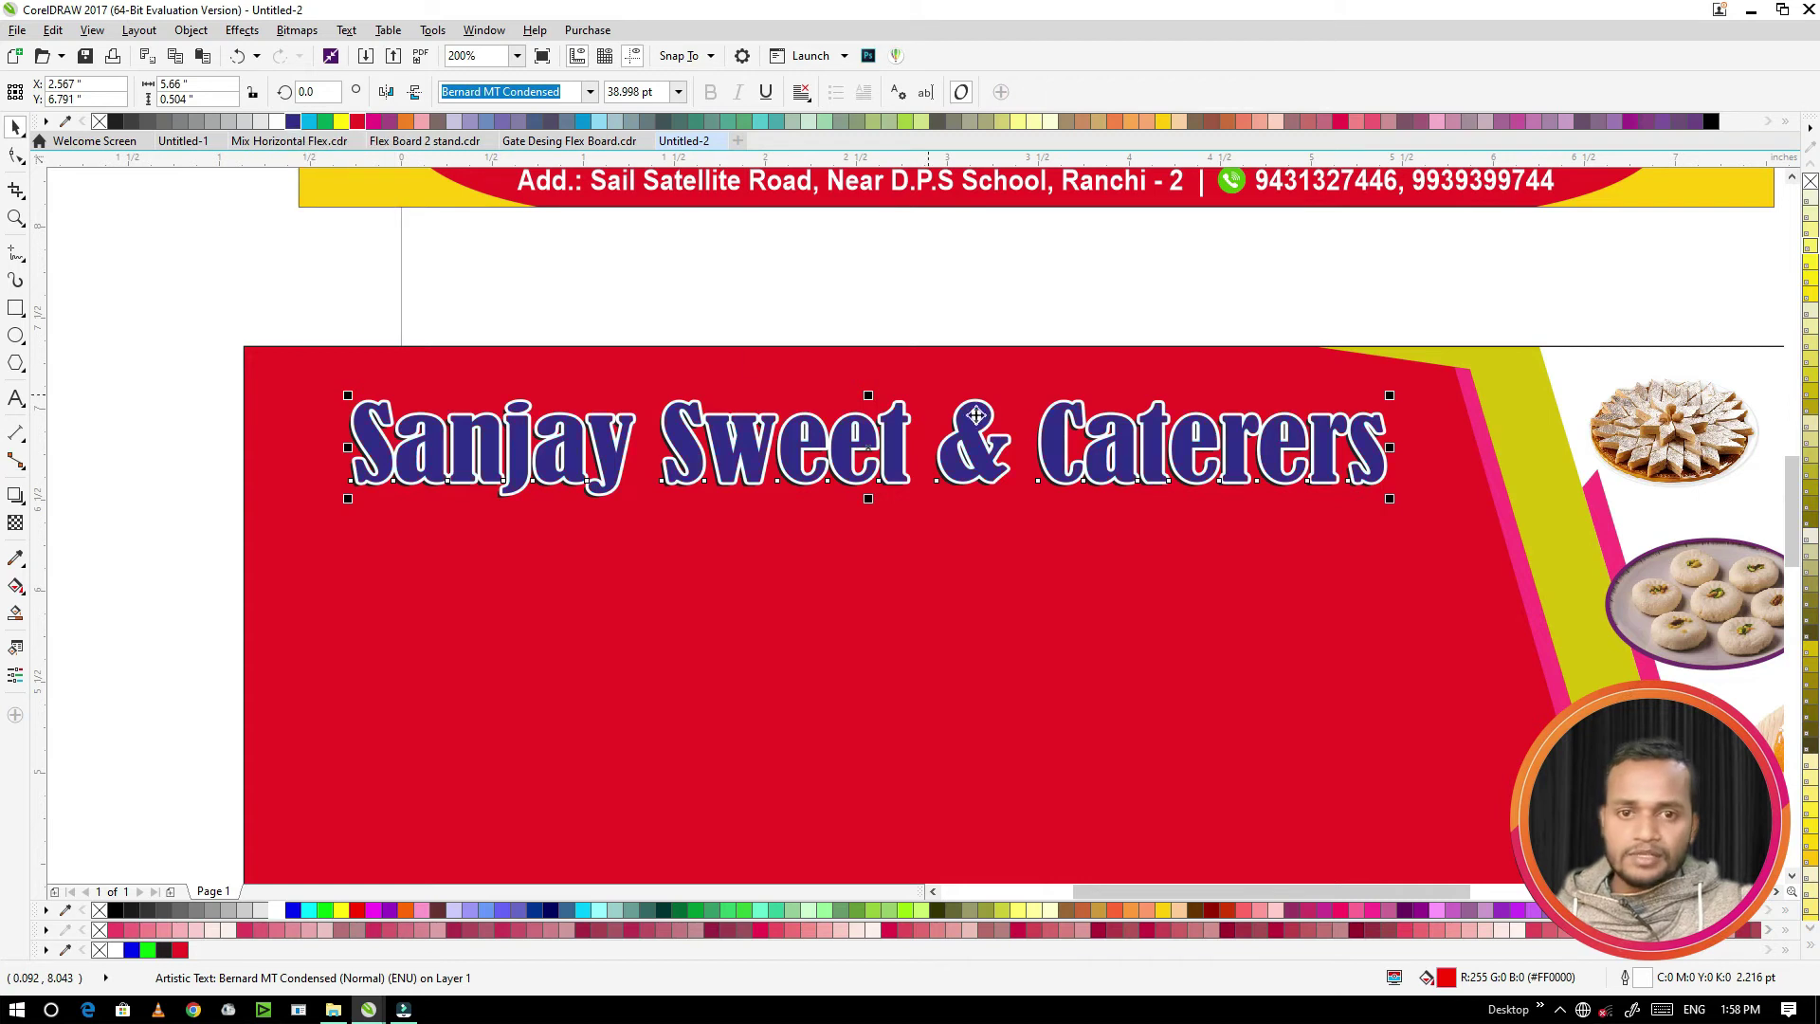
{"action": "left_click_drag", "start_coordinate": [359, 332], "coordinate": [1408, 569]}
{"action": "left_click_drag", "start_coordinate": [333, 451], "coordinate": [315, 450]}
{"action": "left_click_drag", "start_coordinate": [1392, 500], "coordinate": [1445, 512]}
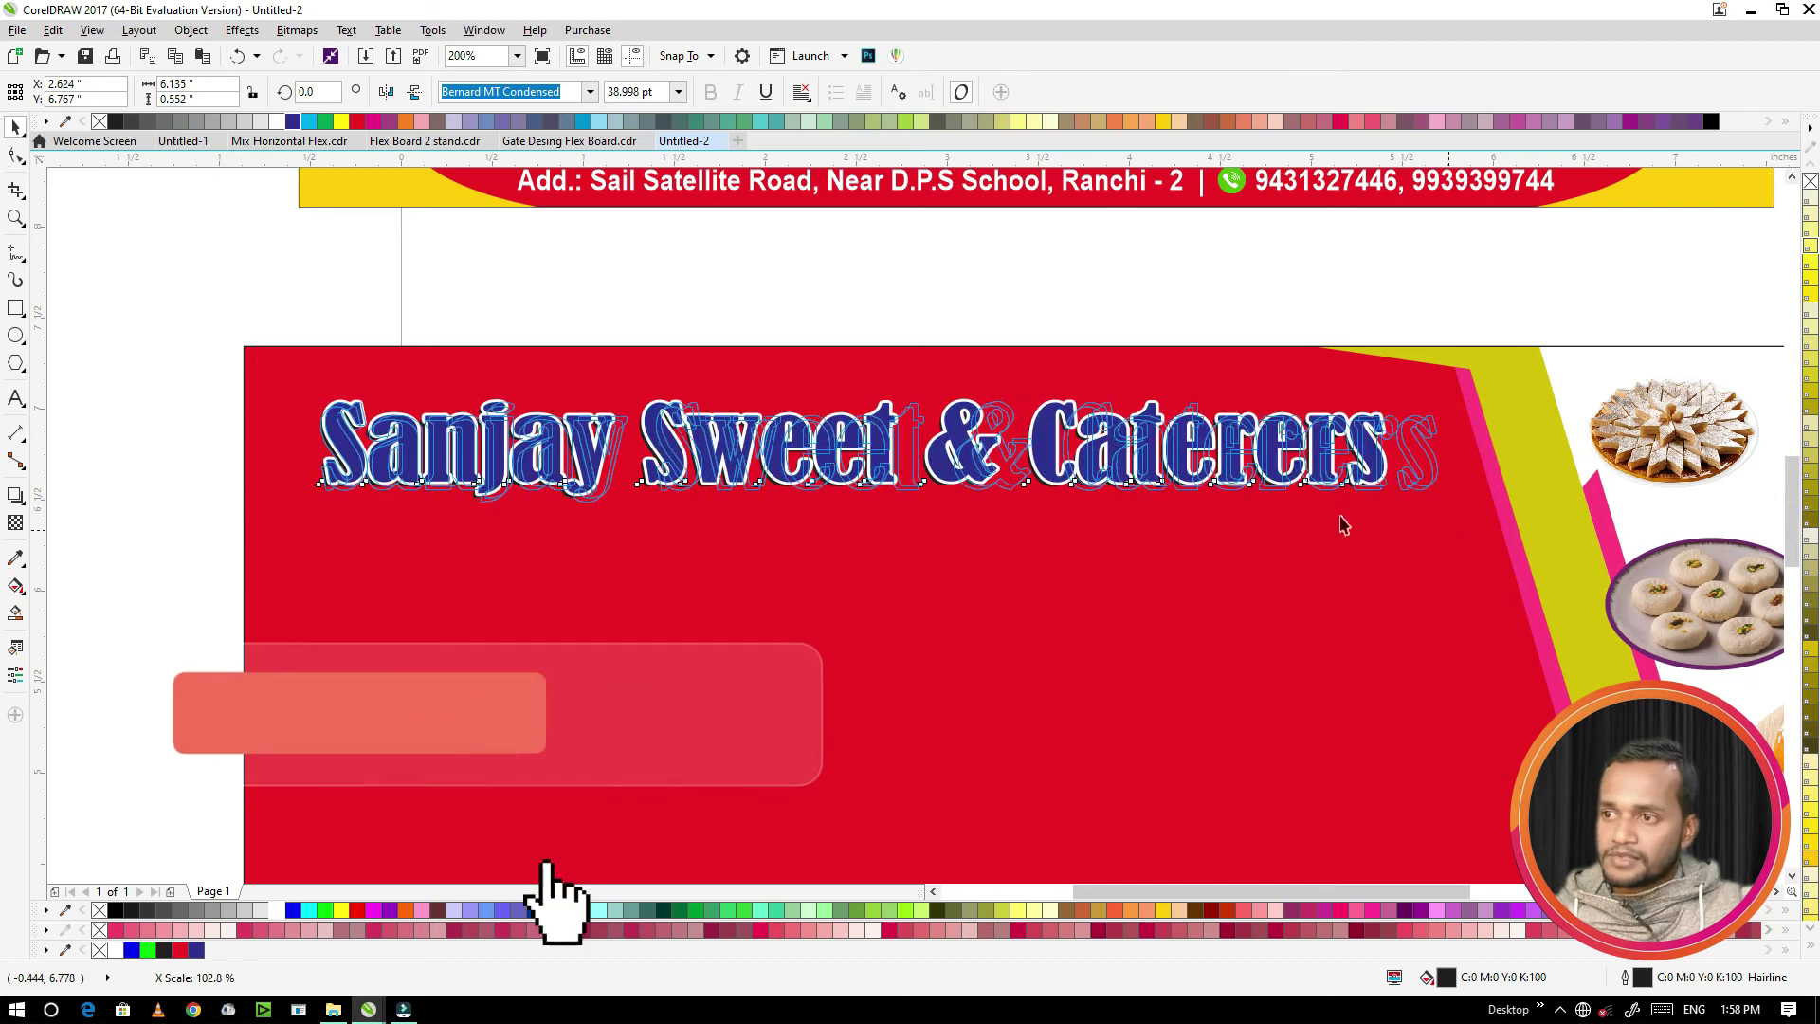
Step: Copy the address line and its phone icon from the yellow banner to the new banner's bottom, enlarged to about 6.9 inches wide
{"action": "scroll", "coordinate": [1042, 474], "scroll_direction": "down", "scroll_amount": 4}
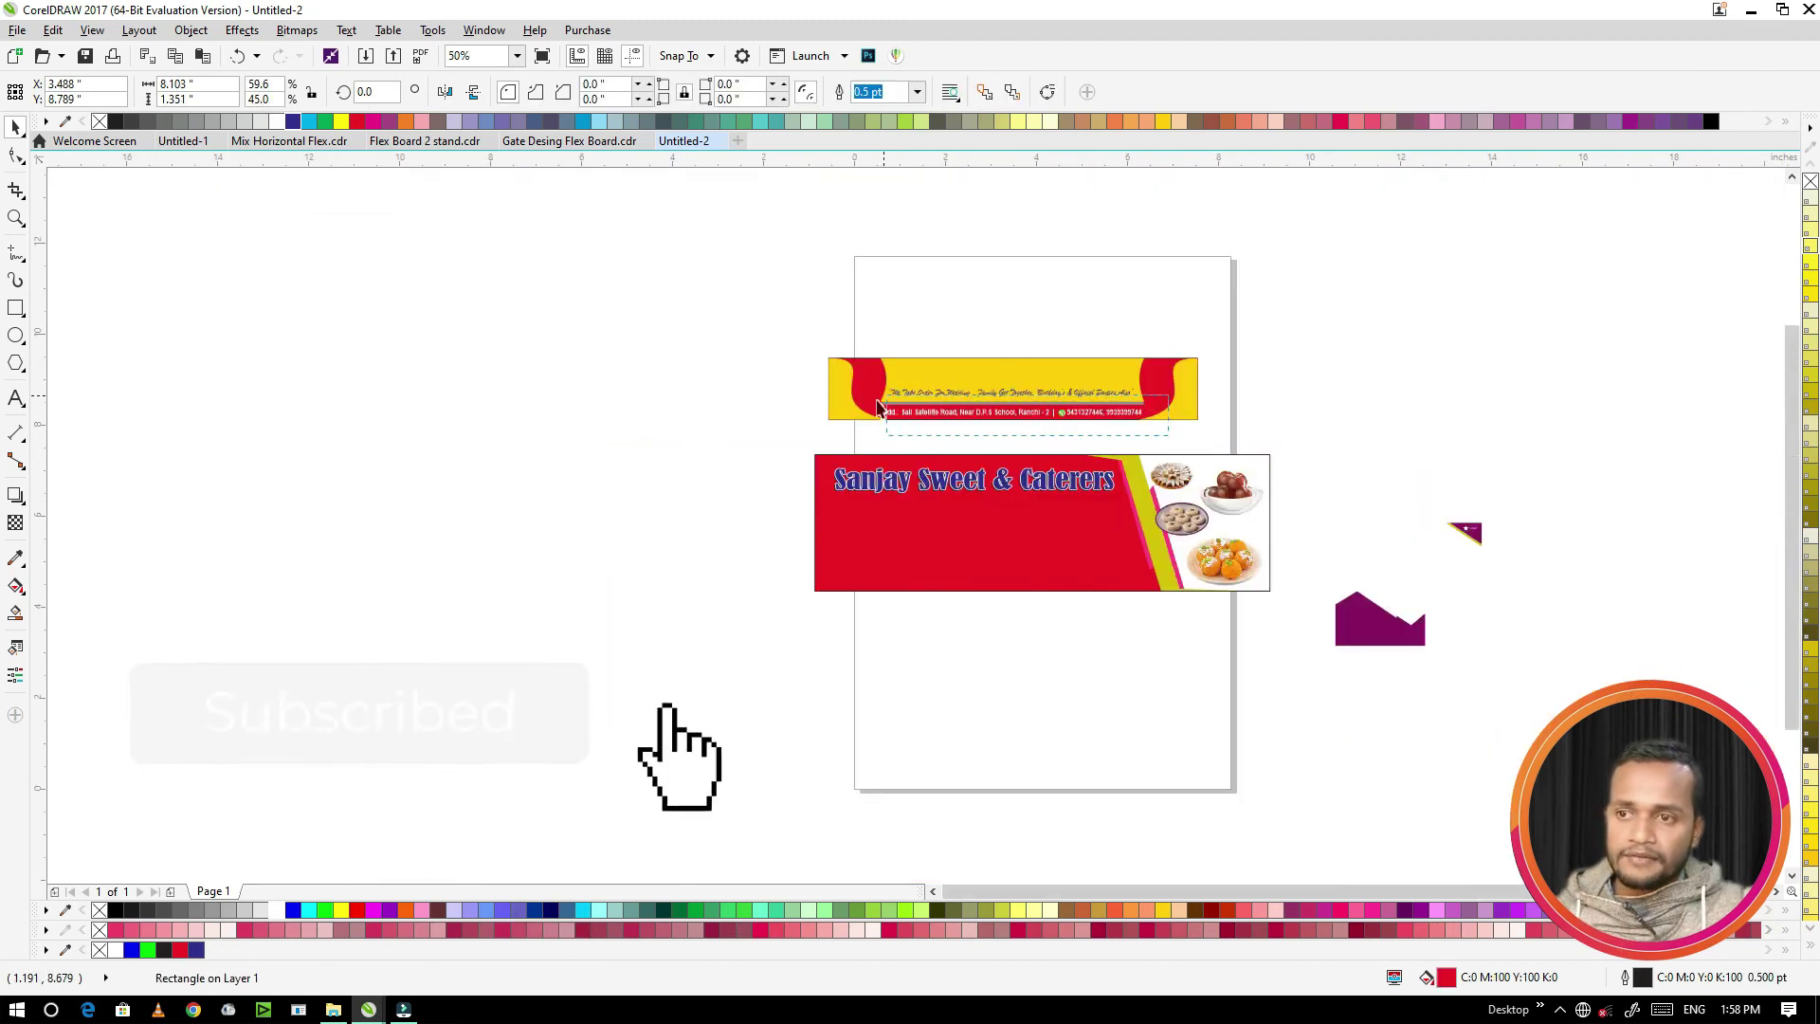
{"action": "left_click", "coordinate": [1071, 431]}
{"action": "left_click", "coordinate": [1066, 414]}
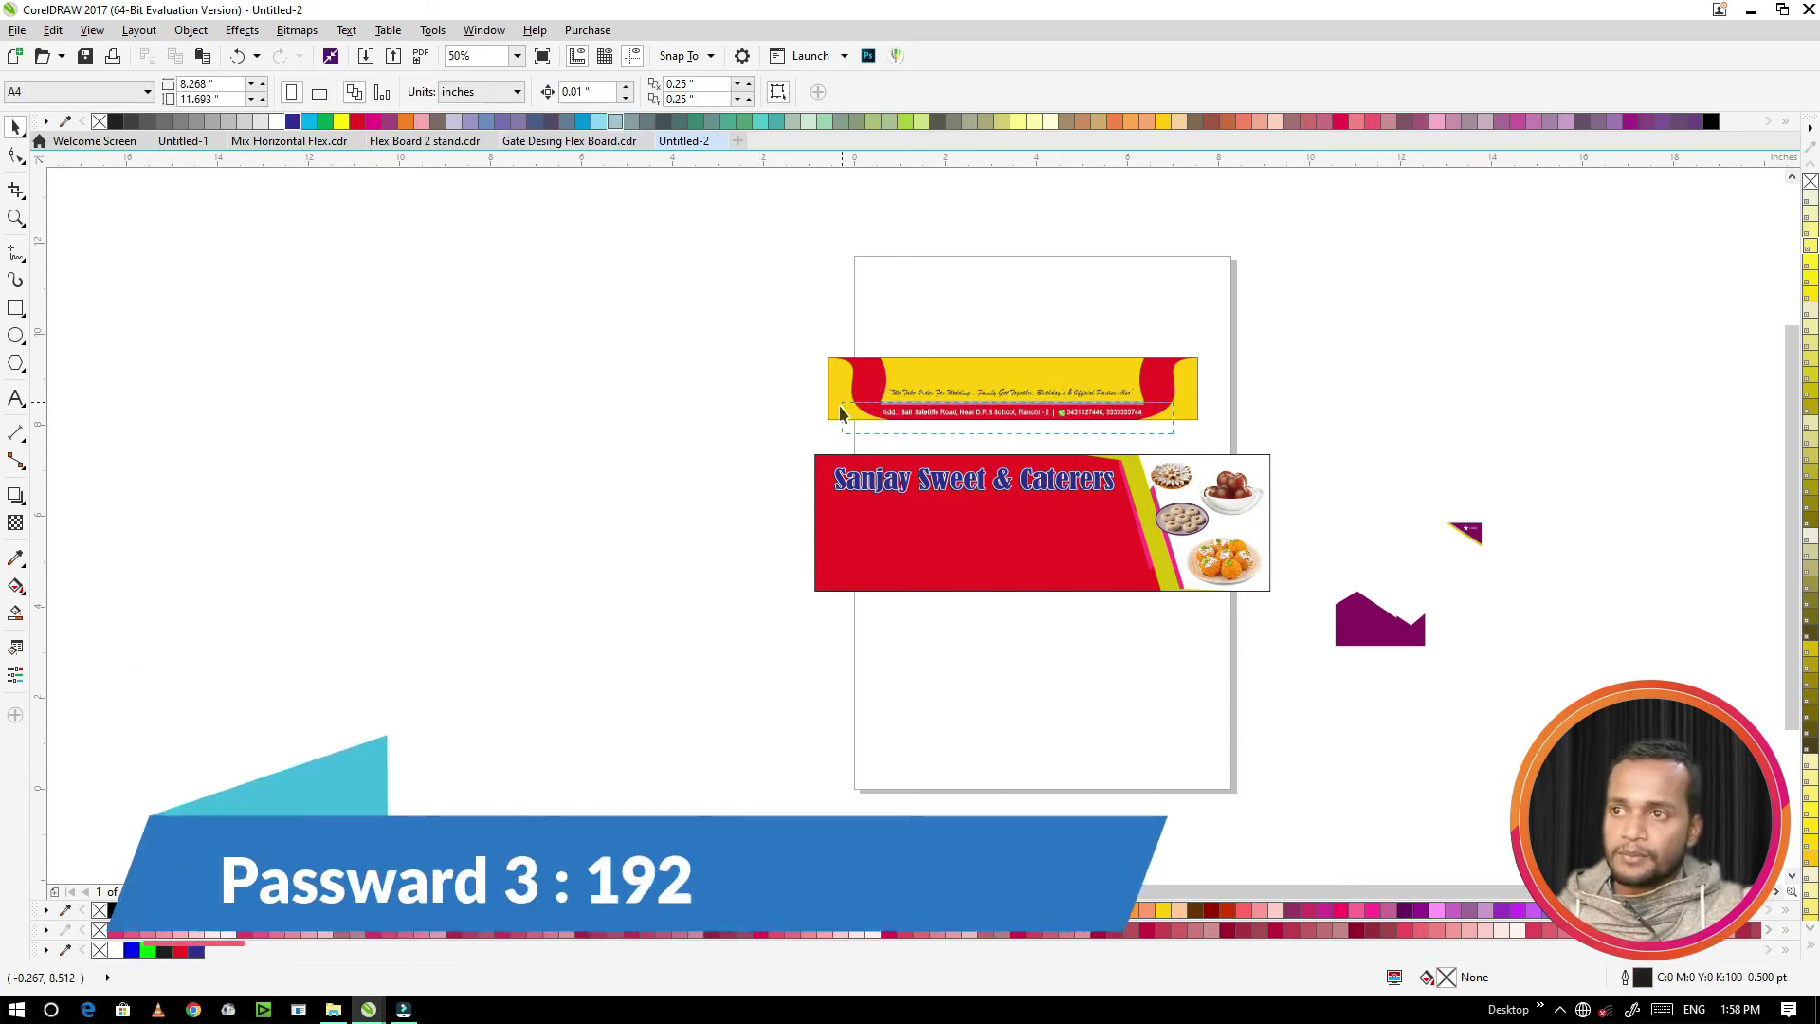
{"action": "left_click", "coordinate": [999, 411], "text": "ctrl"}
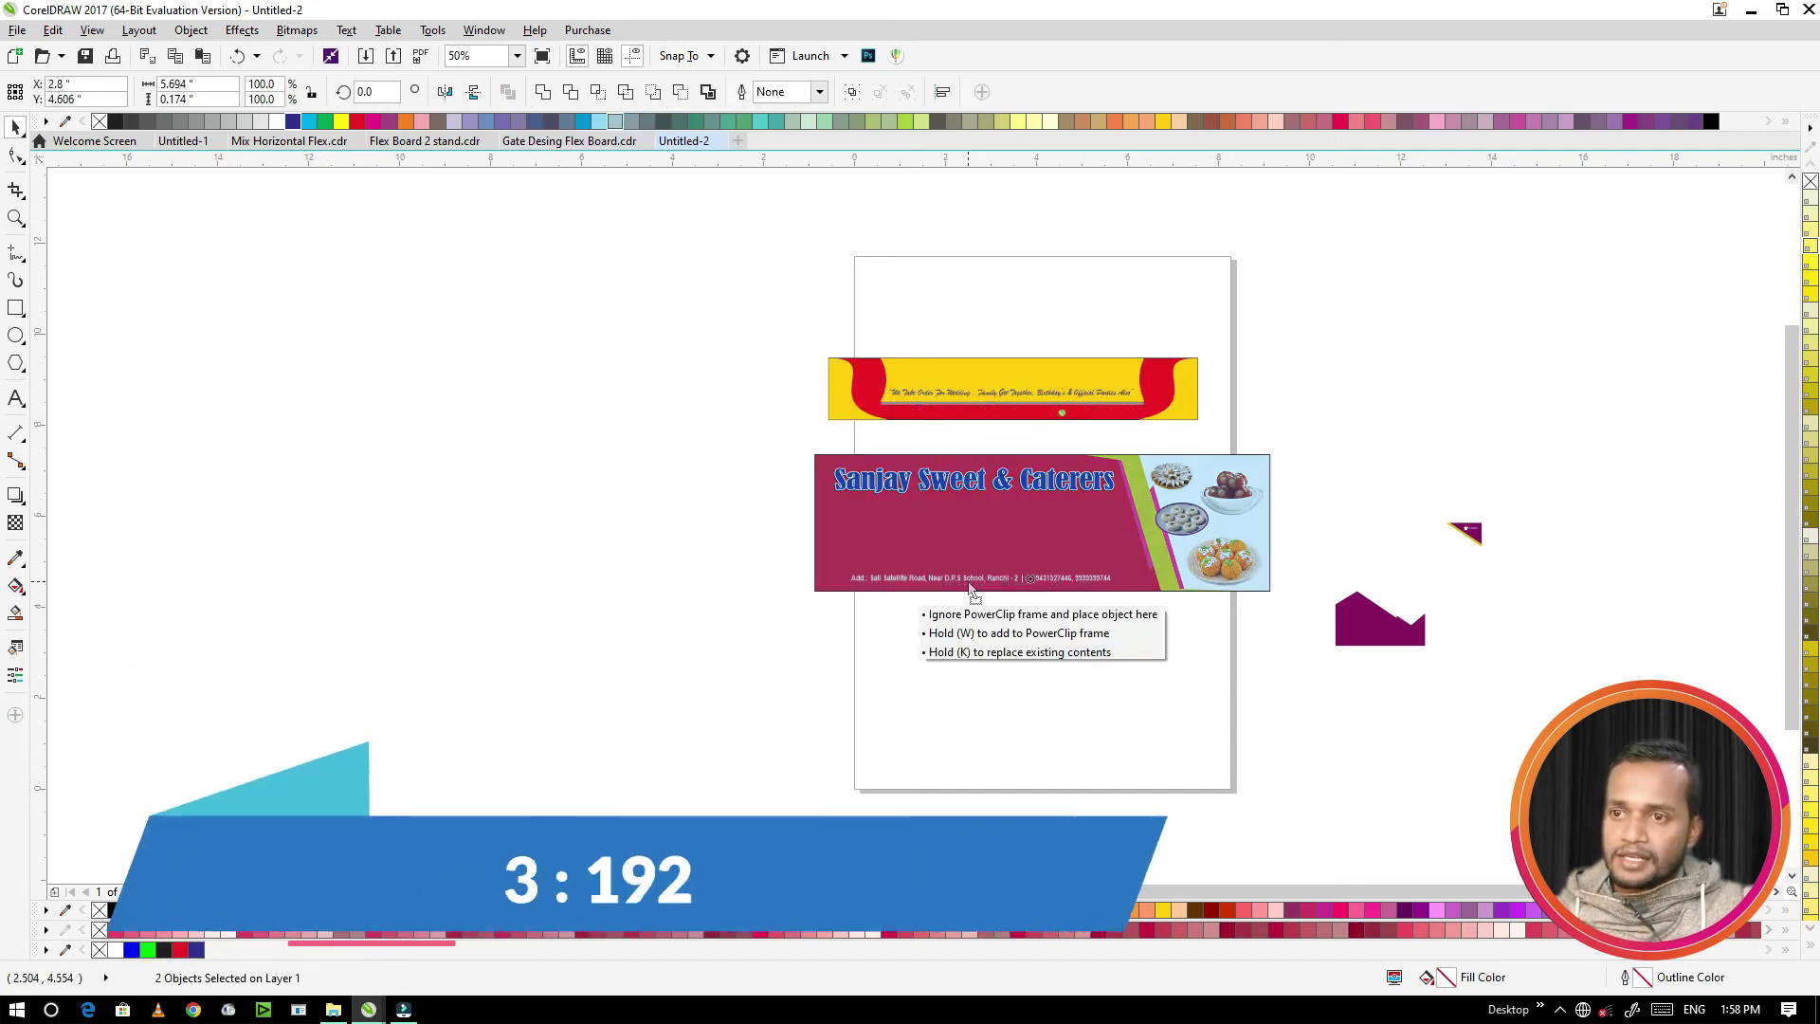
{"action": "scroll", "coordinate": [1108, 578], "scroll_direction": "up", "scroll_amount": 3}
{"action": "left_click_drag", "start_coordinate": [1135, 594], "coordinate": [1244, 564]}
{"action": "scroll", "coordinate": [1089, 504], "scroll_direction": "down", "scroll_amount": 2}
{"action": "left_click", "coordinate": [1080, 688]}
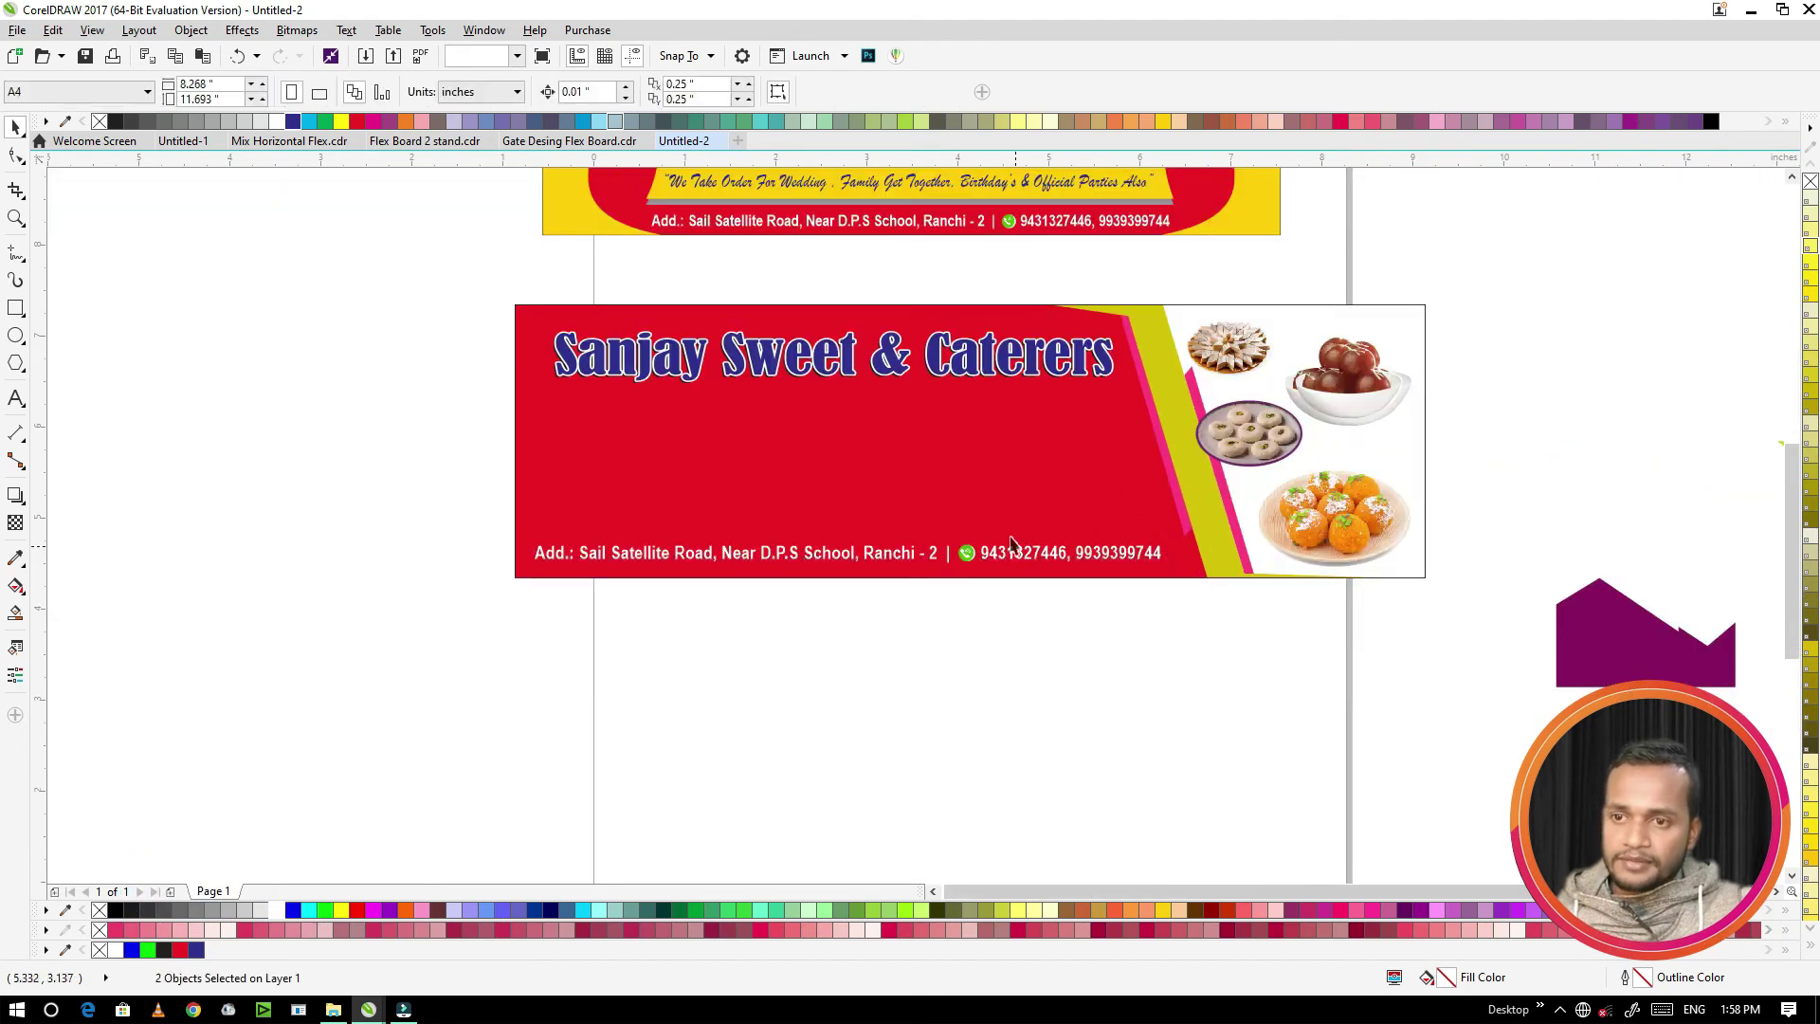
Step: Draw a rectangle about 7.9 × 0.44 inches over the address line and clip it into the red banner with PowerClip Inside
{"action": "left_click", "coordinate": [16, 308]}
{"action": "mouse_move", "coordinate": [494, 538]}
{"action": "left_mouse_down"}
{"action": "mouse_move", "coordinate": [910, 589]}
{"action": "mouse_move", "coordinate": [1172, 582]}
{"action": "mouse_move", "coordinate": [1235, 603]}
{"action": "left_mouse_up"}
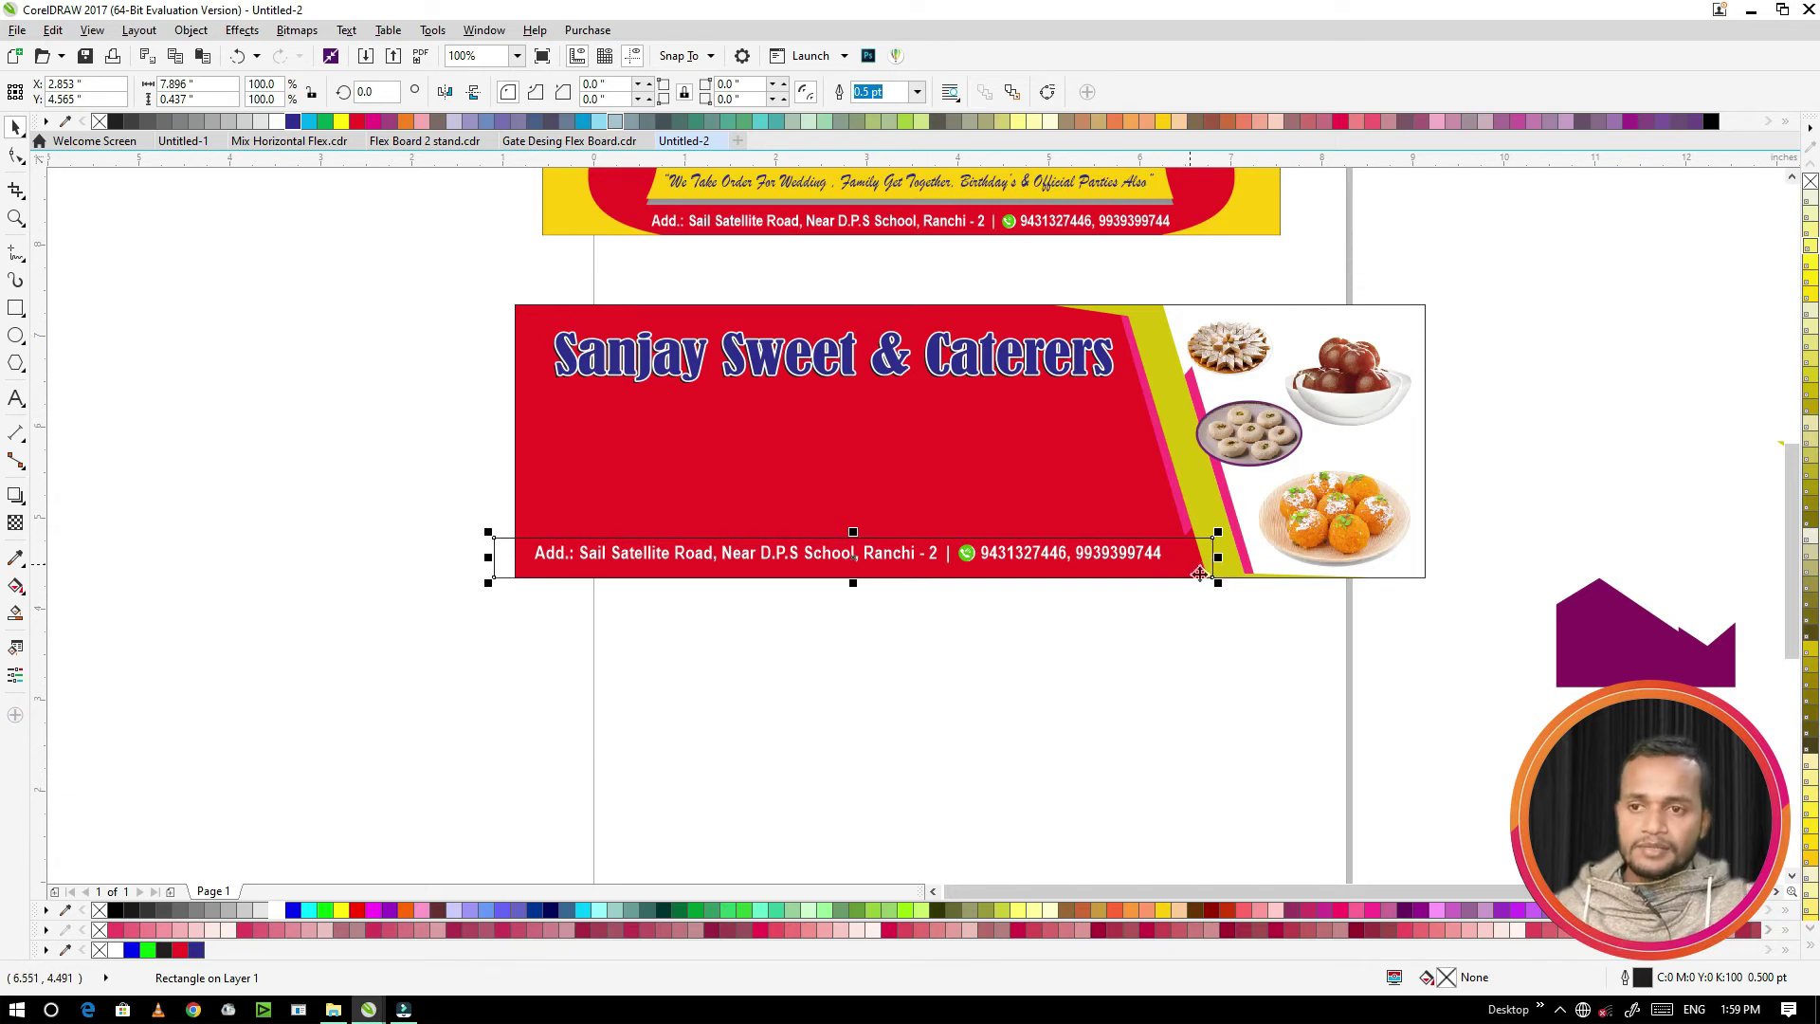
{"action": "right_click", "coordinate": [1199, 573]}
{"action": "key", "text": "Escape"}
{"action": "key", "text": "Escape"}
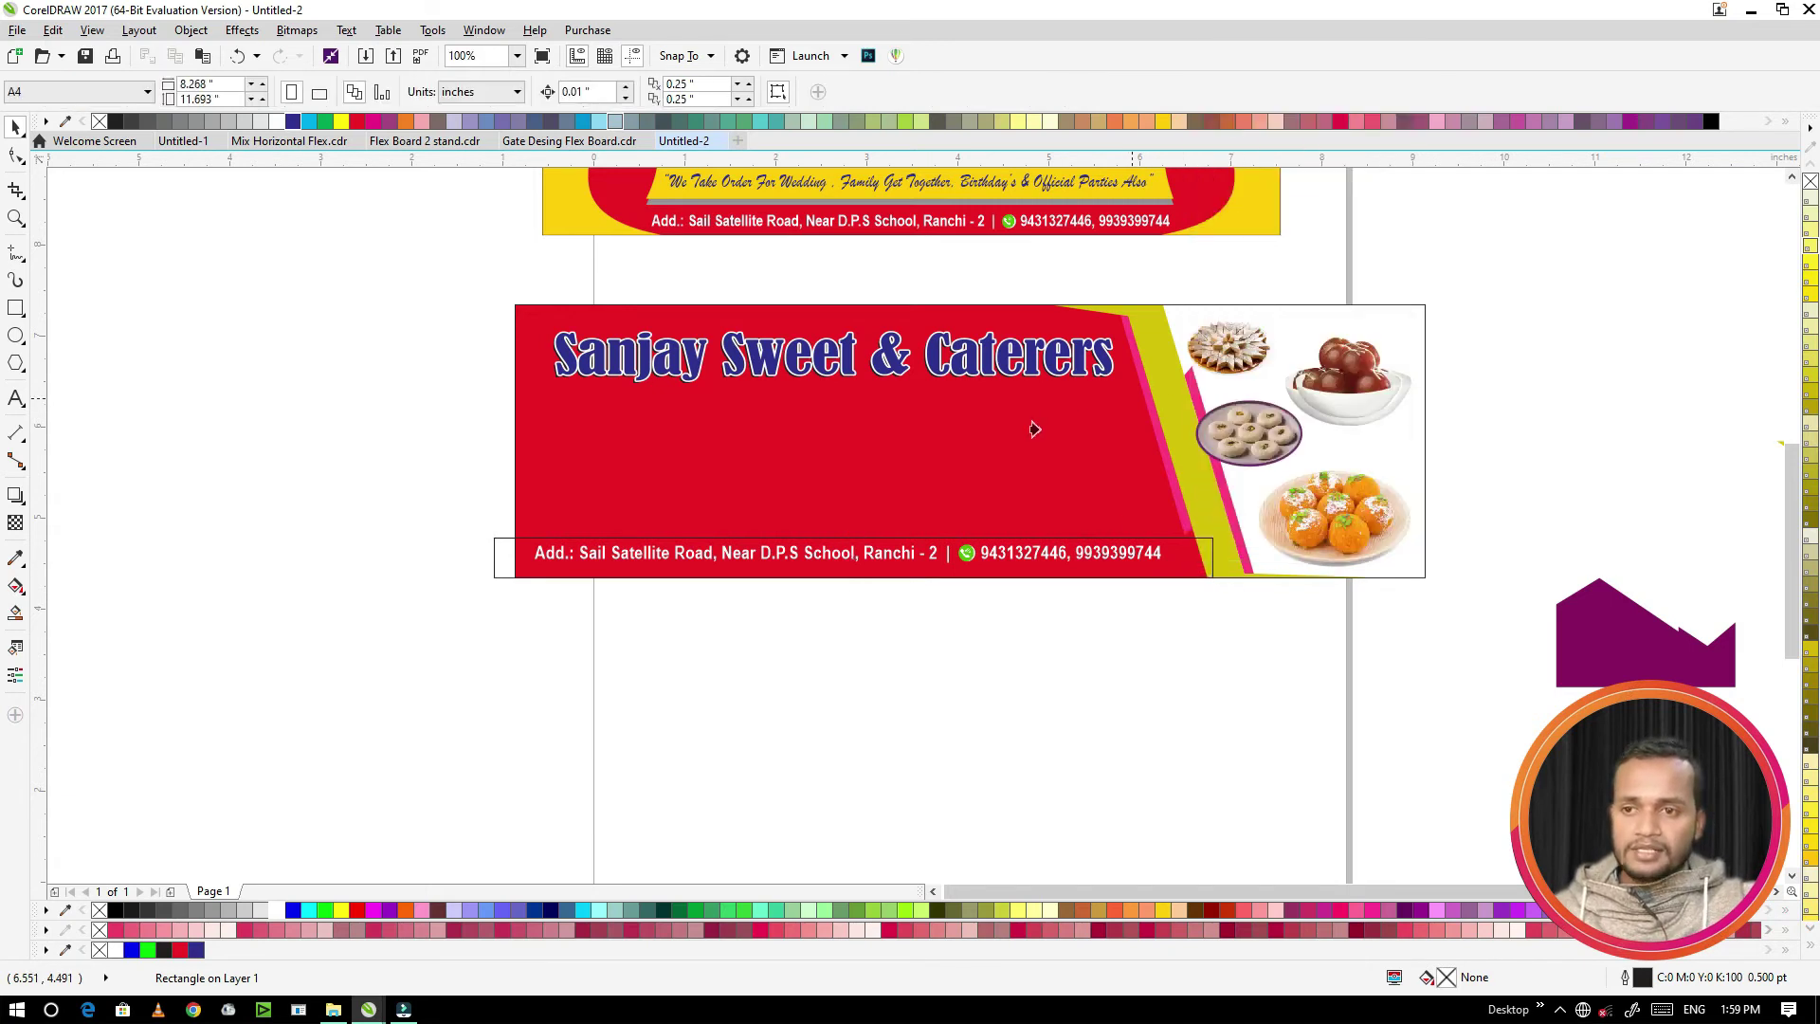
{"action": "left_click", "coordinate": [895, 483]}
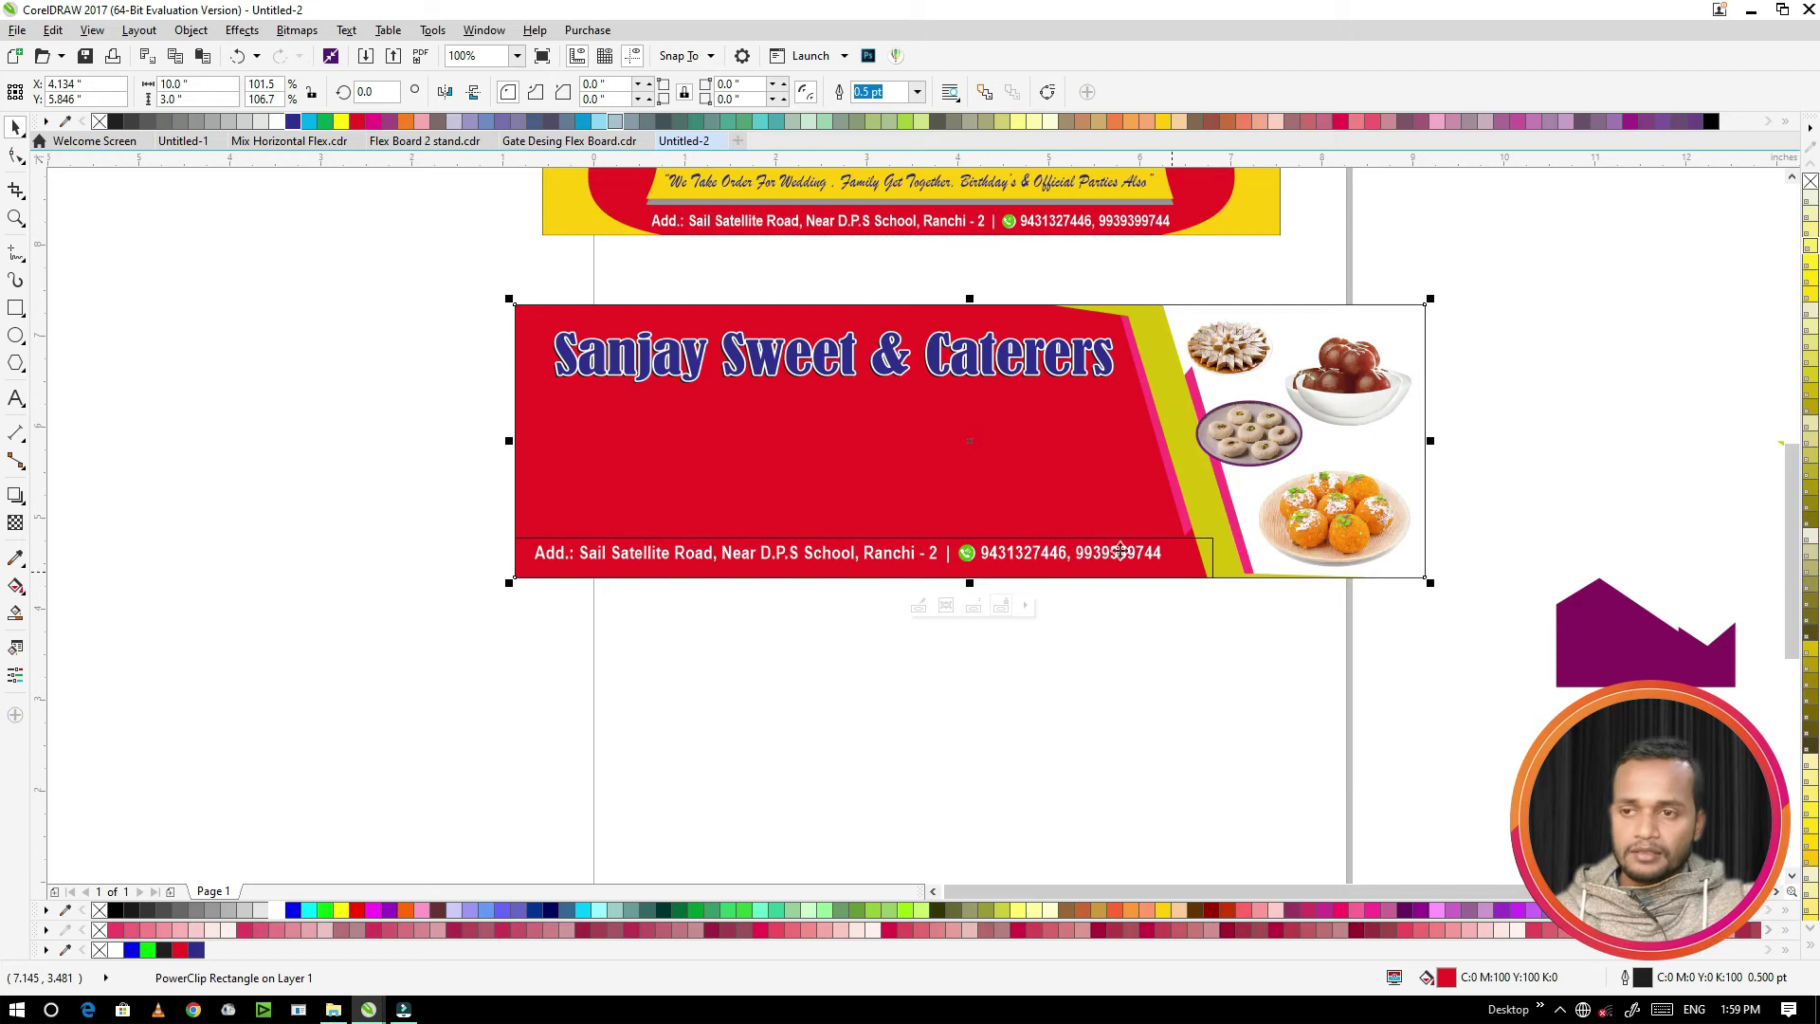
Step: Reopen the PowerClip contents, send the bottom rectangle behind the yellow band, fill it dark blue, and finish editing
{"action": "double_click", "coordinate": [1065, 524]}
{"action": "left_click", "coordinate": [1174, 574]}
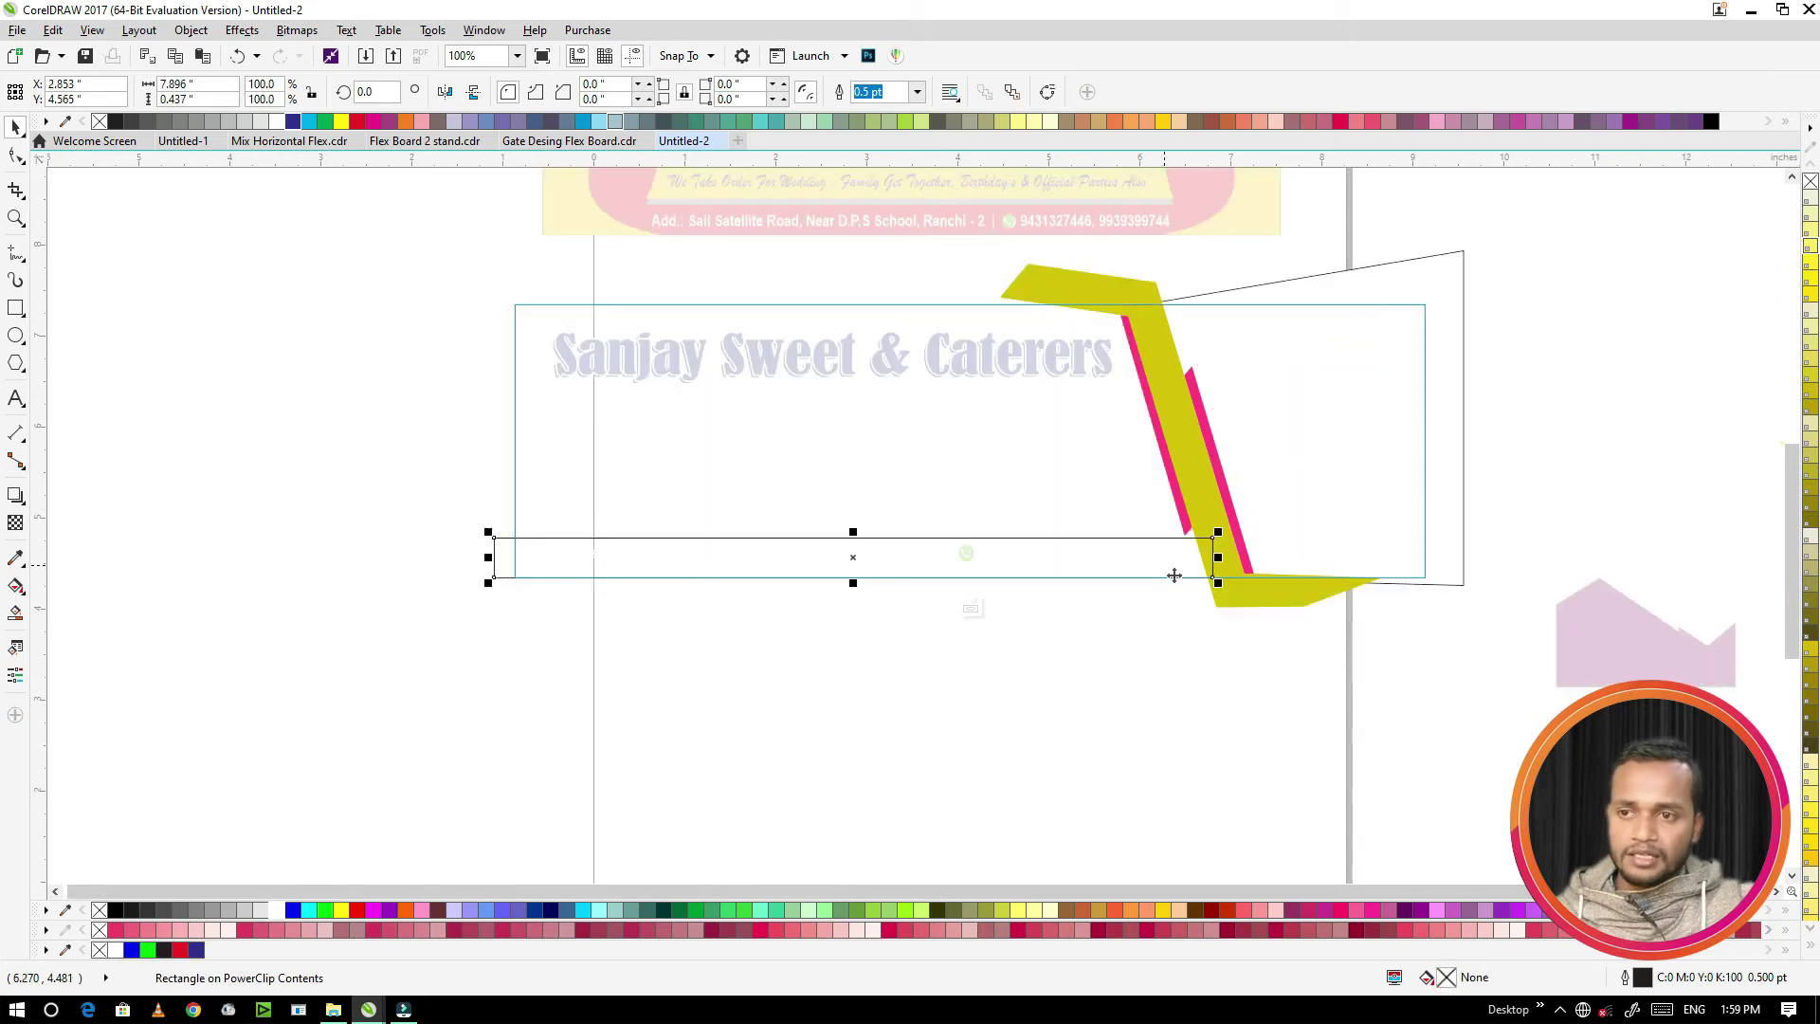
{"action": "key", "text": "shift+Page_Down"}
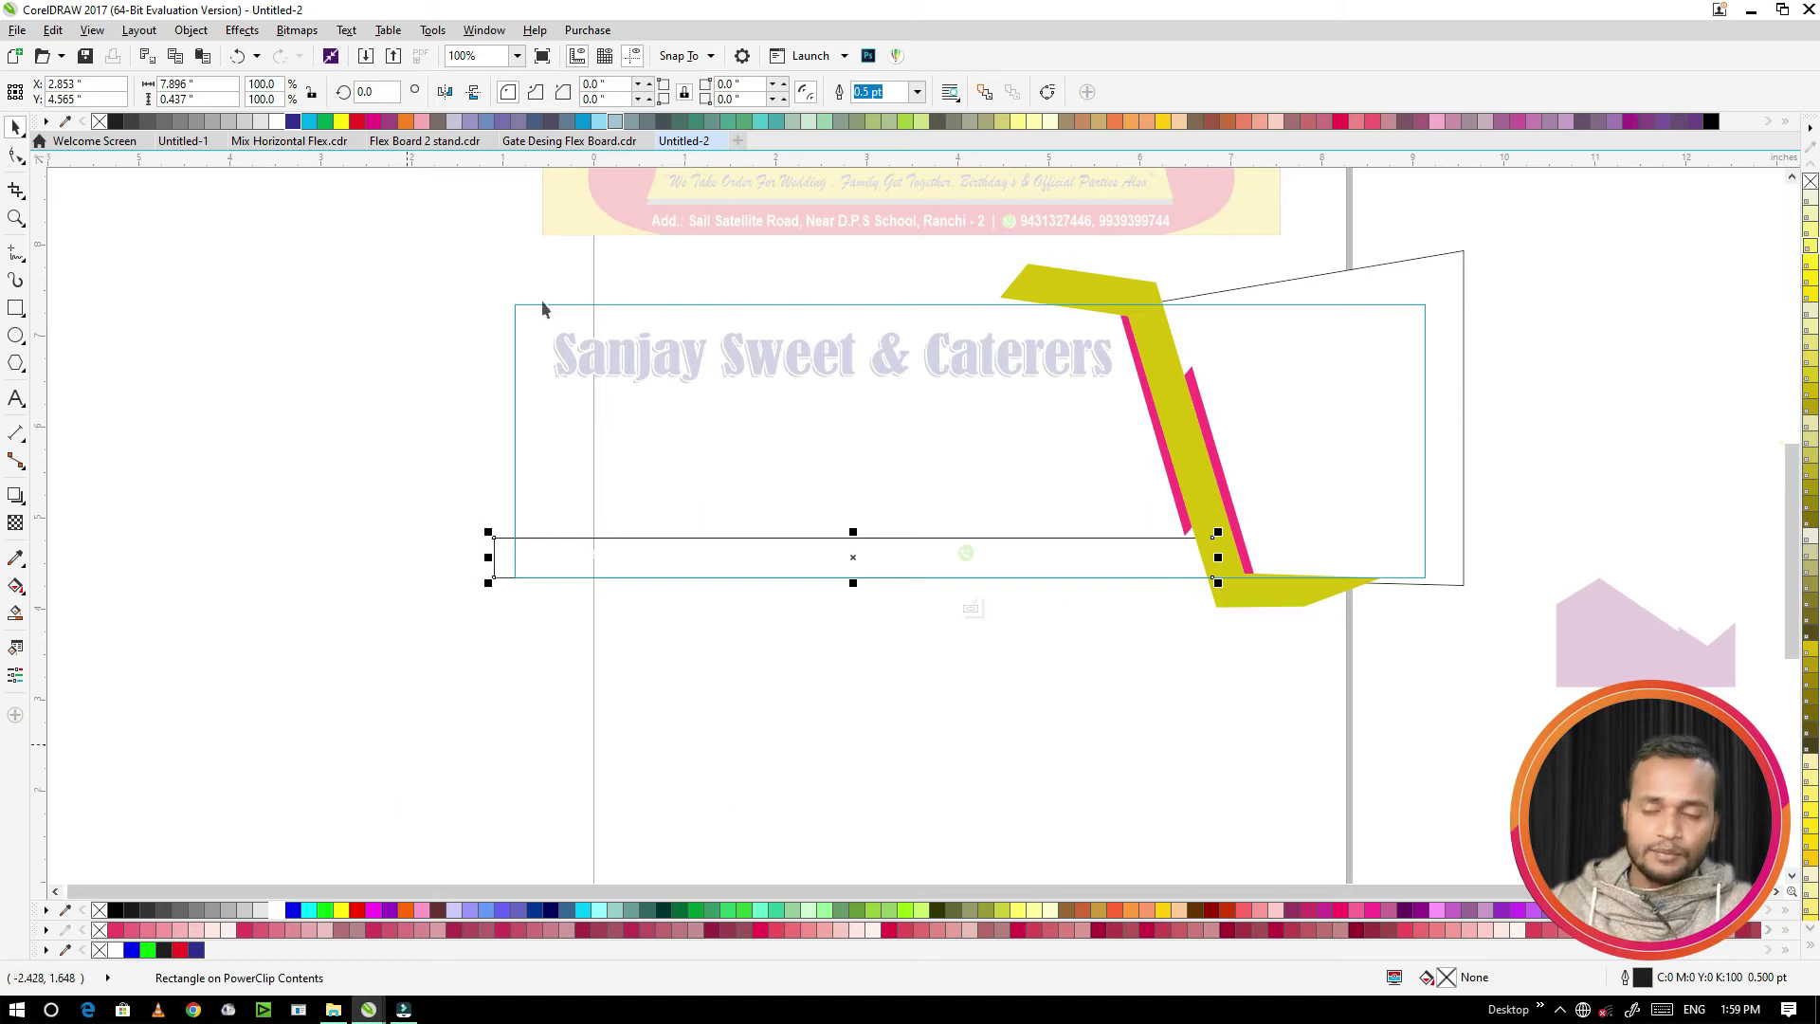
{"action": "left_click", "coordinate": [293, 121]}
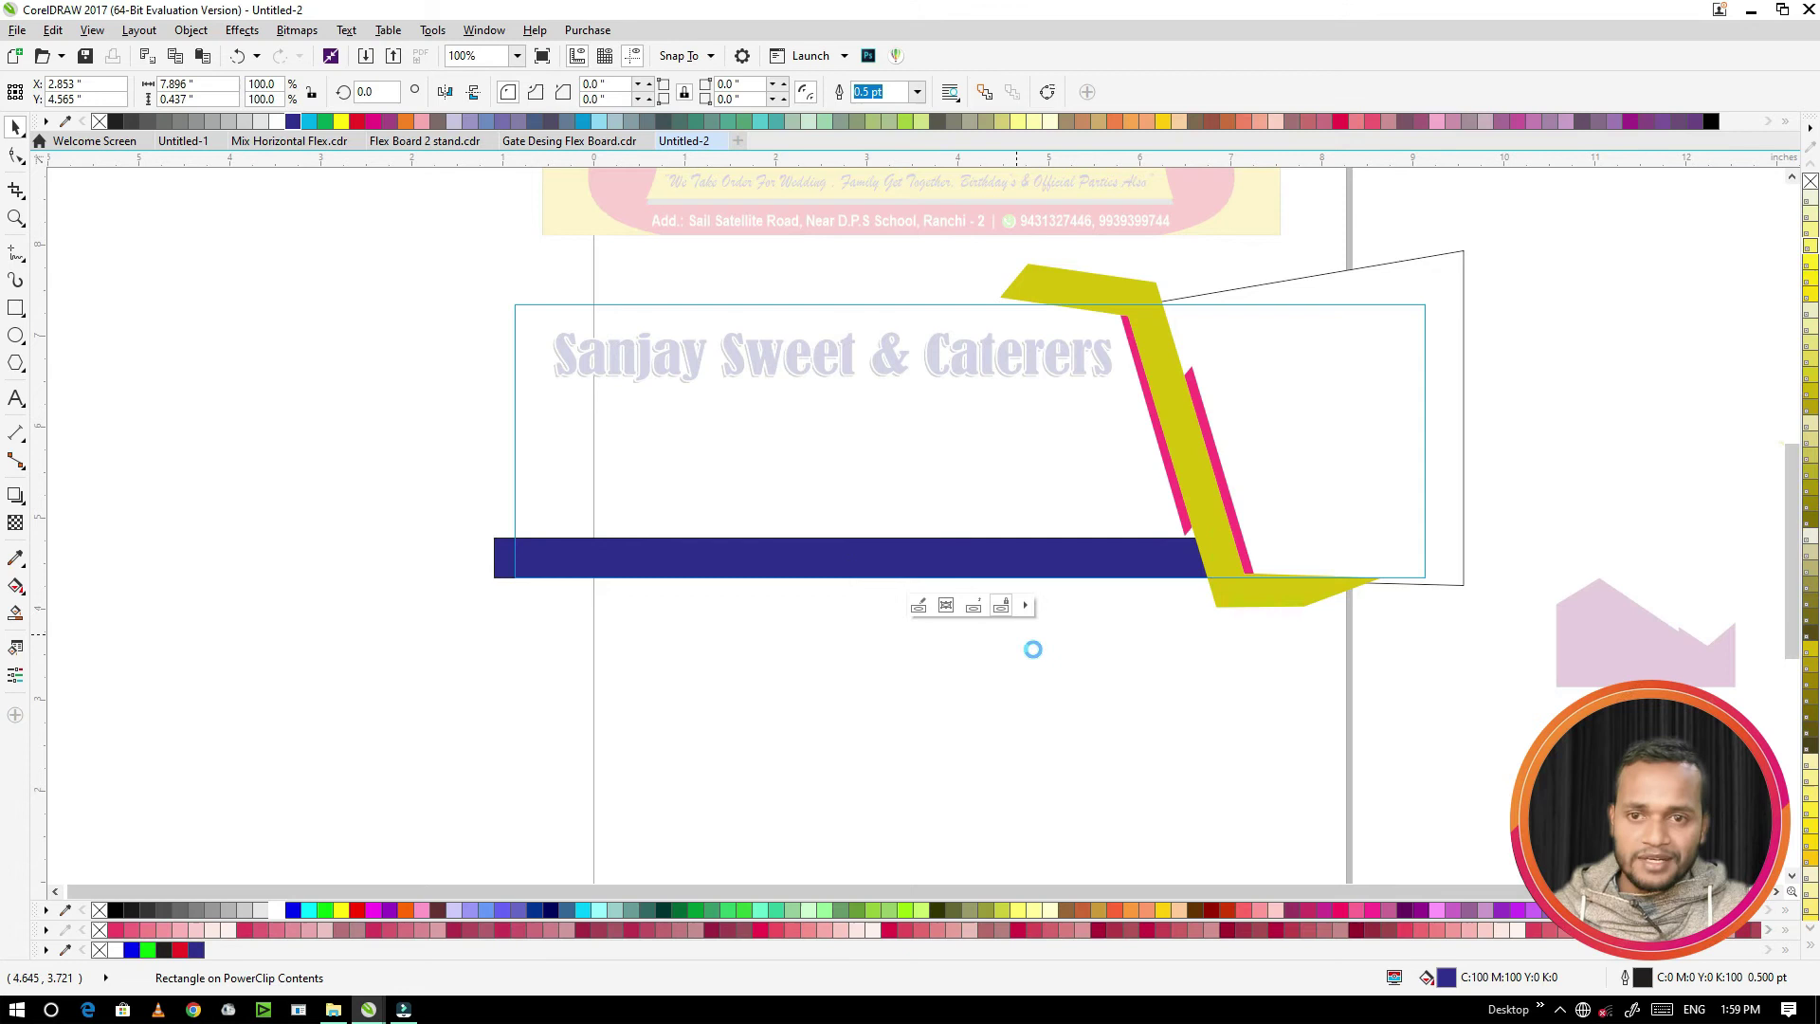
{"action": "left_click", "coordinate": [1024, 607]}
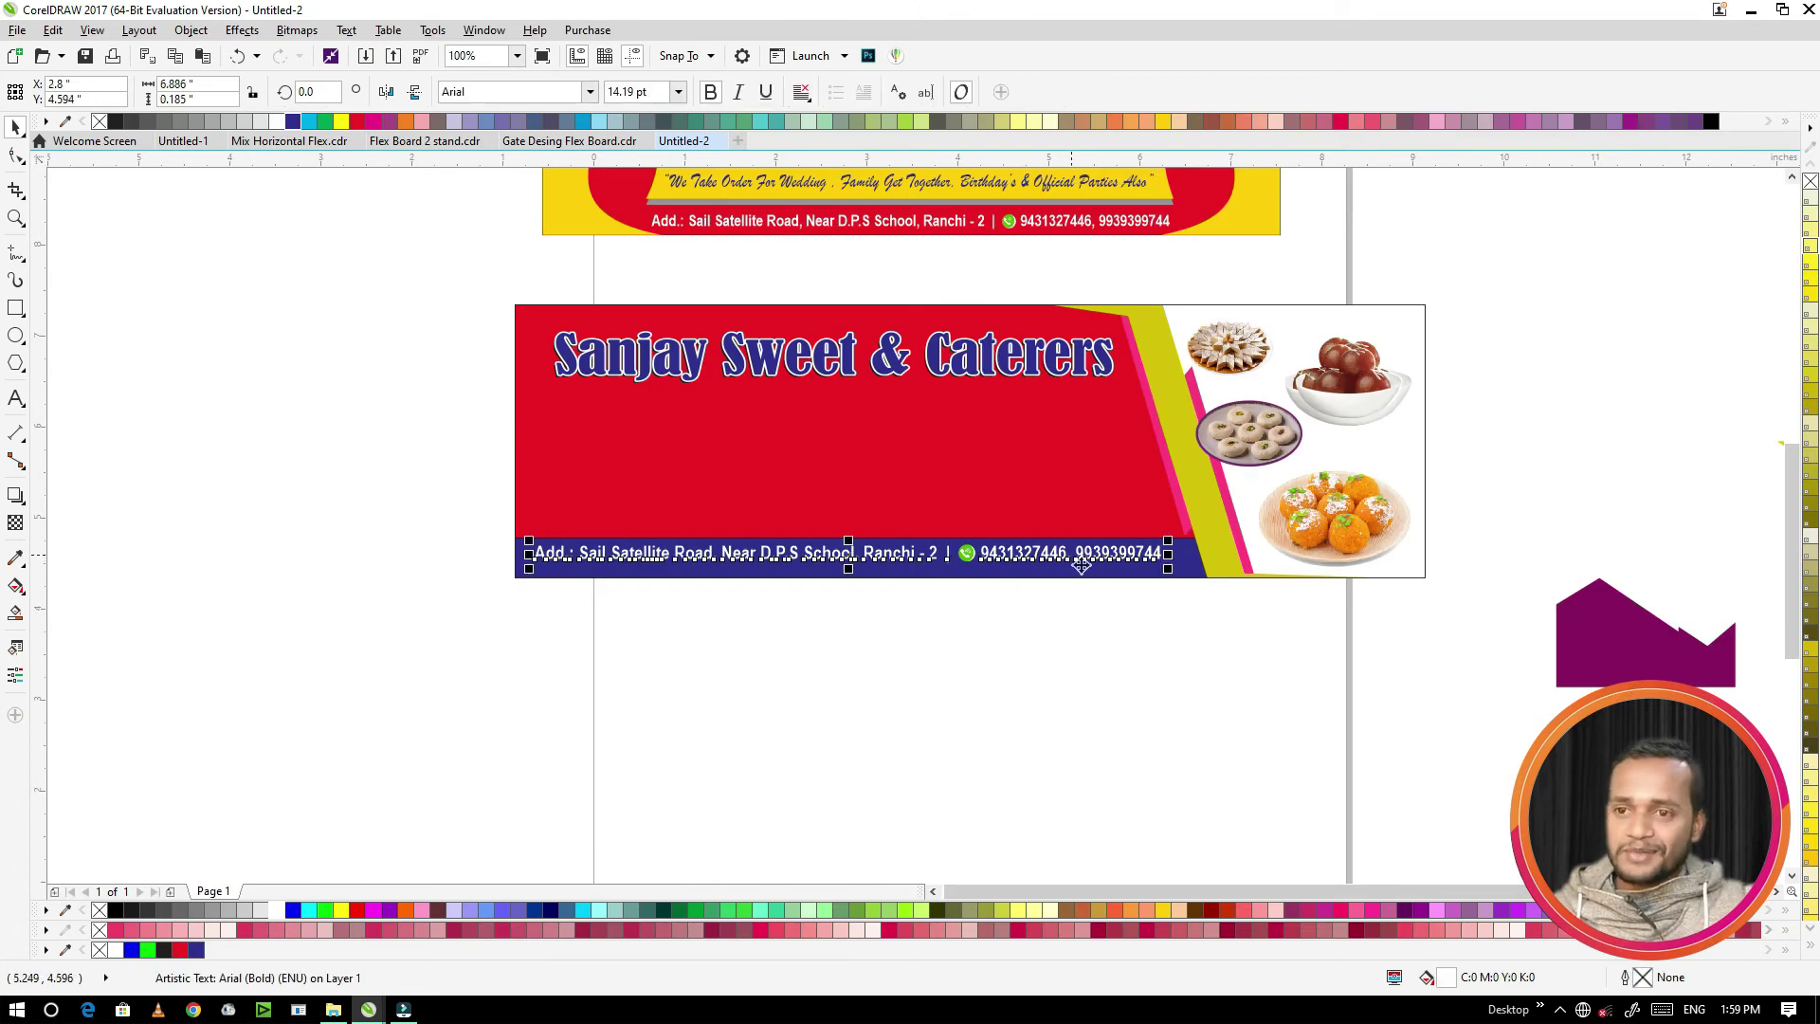
Step: Shift the address line and phone icon together about 0.05 inch right and 0.05 inch down within the blue strip
{"action": "left_click_drag", "start_coordinate": [1094, 569], "coordinate": [1098, 575]}
{"action": "key", "text": "ctrl+z"}
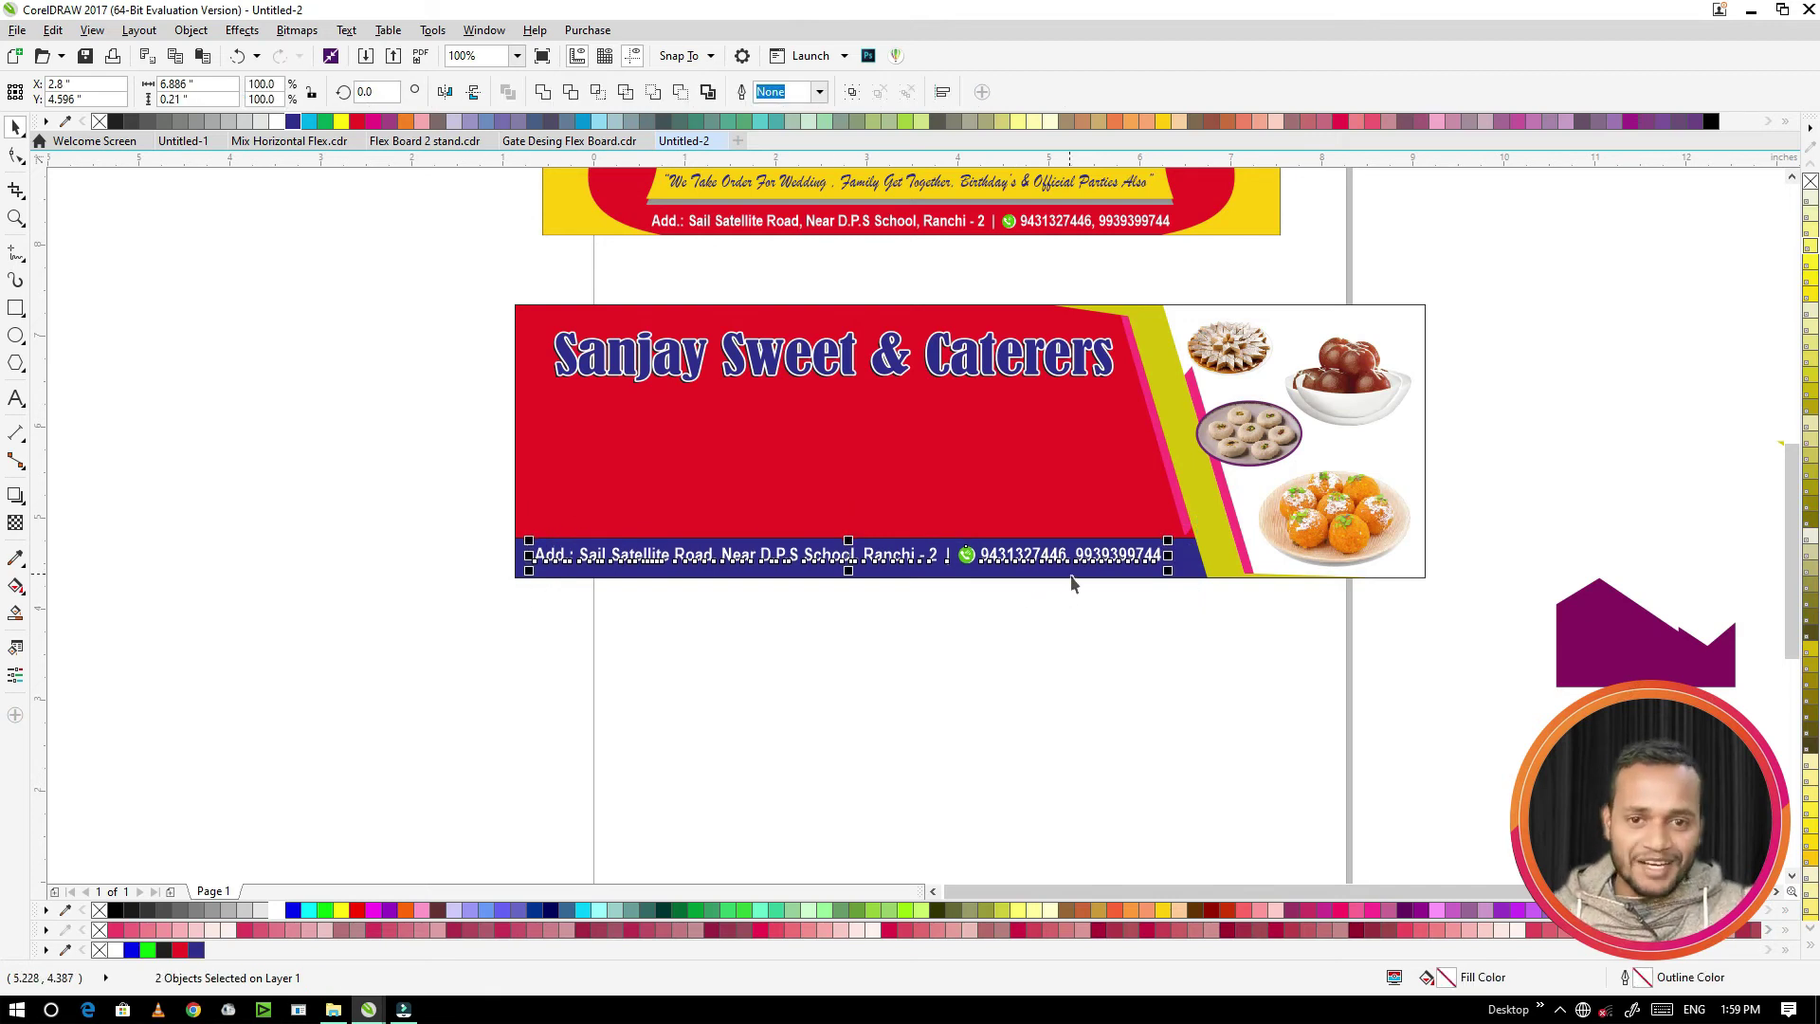
{"action": "key", "text": "c"}
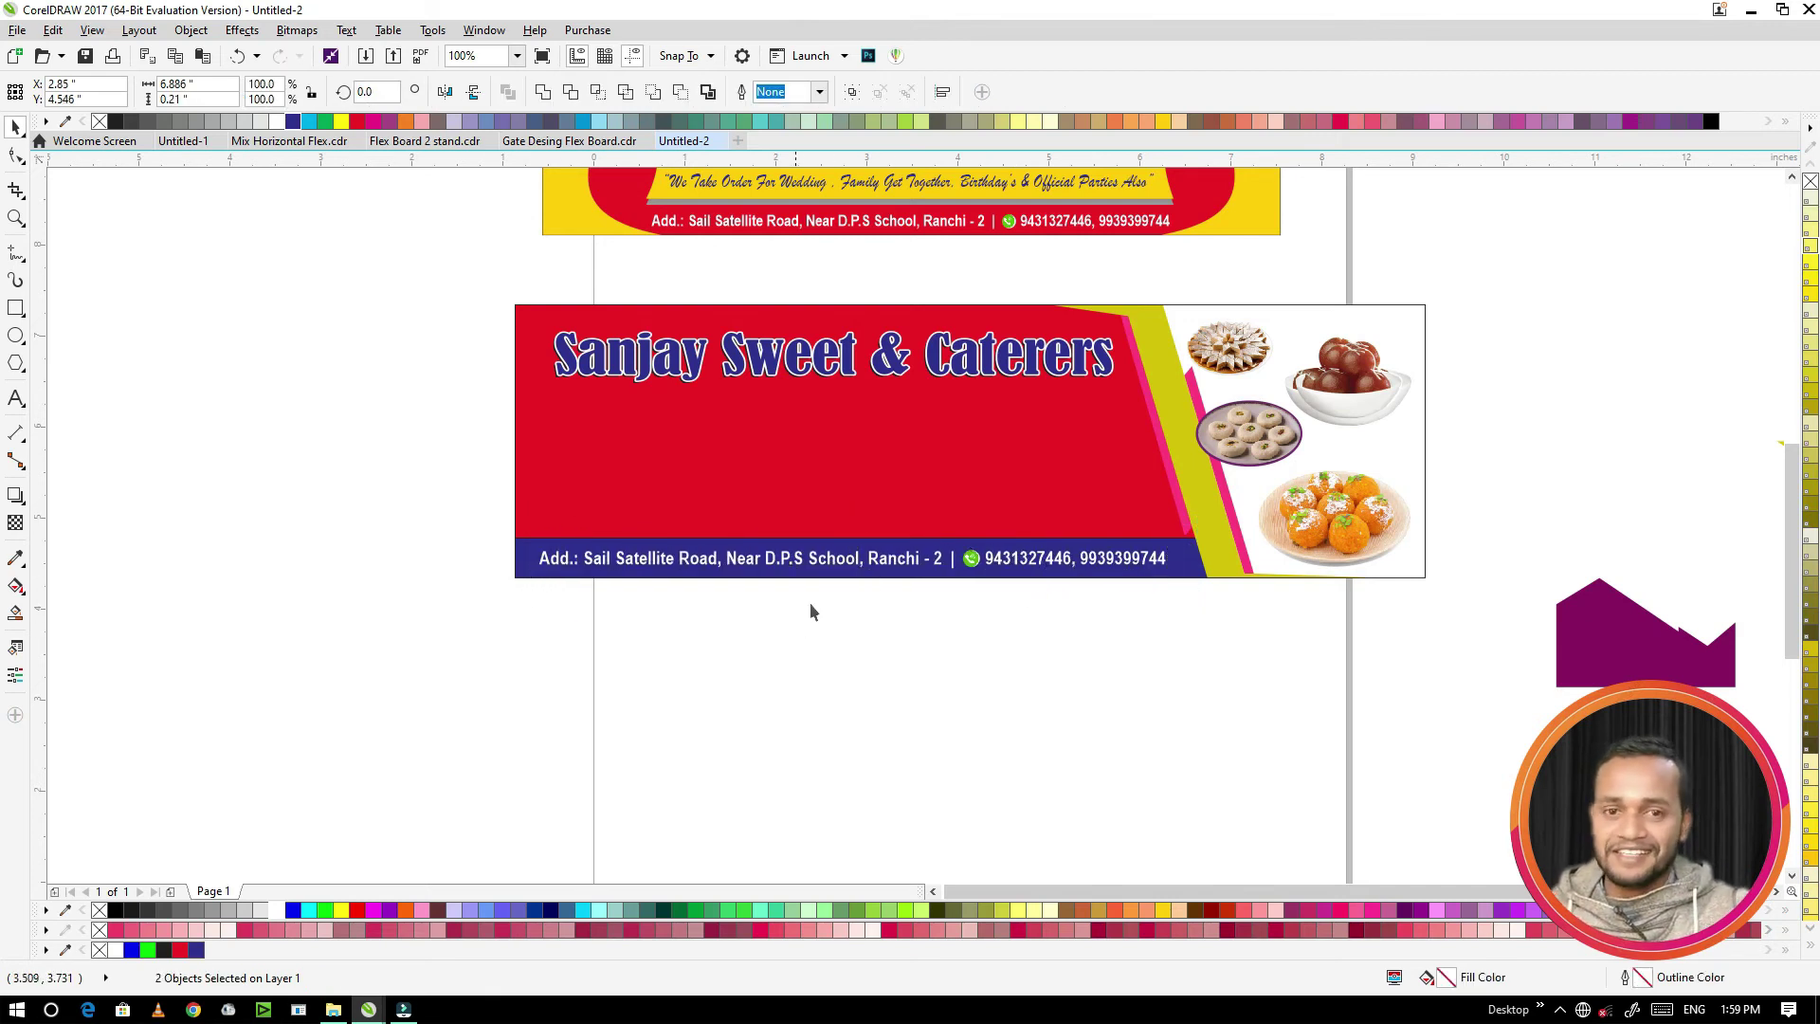
Step: Copy the "We Take Order For Wedding" slogan from the yellow banner to below the new banner's title and fill it white
{"action": "left_click", "coordinate": [809, 625]}
{"action": "scroll", "coordinate": [810, 626], "scroll_direction": "down", "scroll_amount": 1}
{"action": "scroll", "coordinate": [771, 441], "scroll_direction": "up", "scroll_amount": 1}
{"action": "left_click_drag", "start_coordinate": [920, 408], "coordinate": [813, 631]}
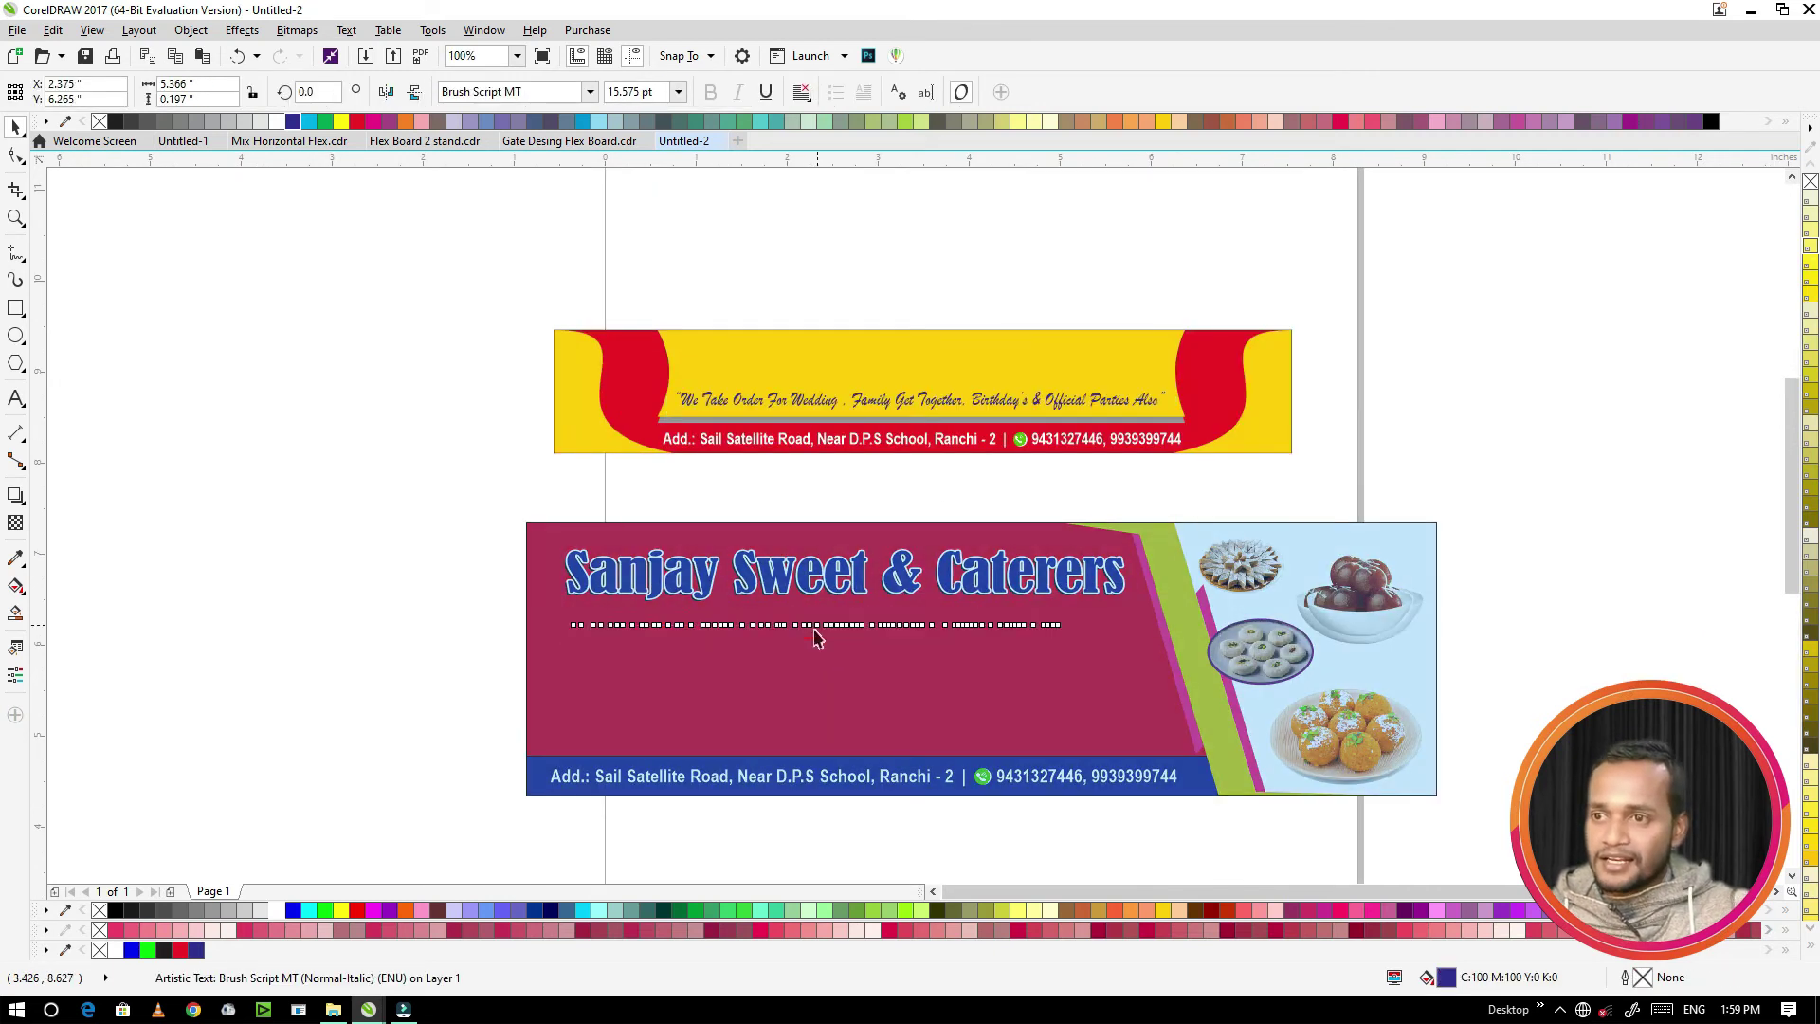
{"action": "scroll", "coordinate": [813, 632], "scroll_direction": "up", "scroll_amount": 1}
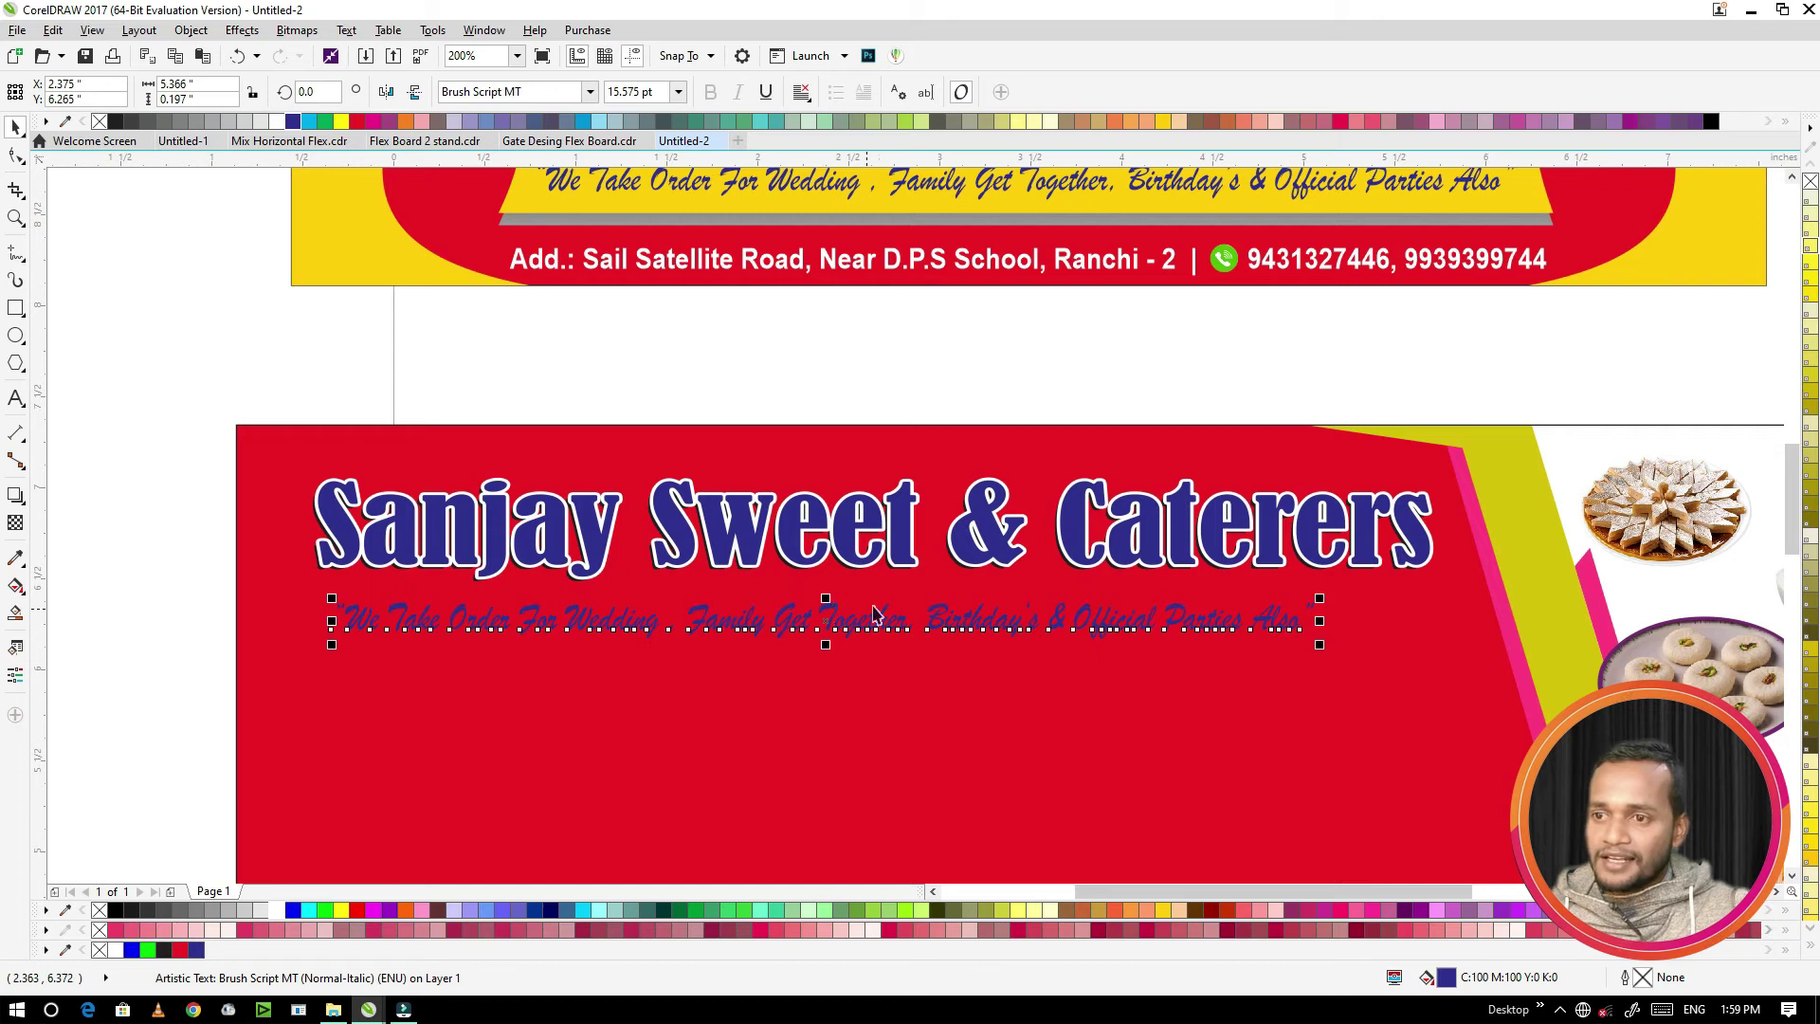
{"action": "left_click_drag", "start_coordinate": [276, 120], "coordinate": [958, 632]}
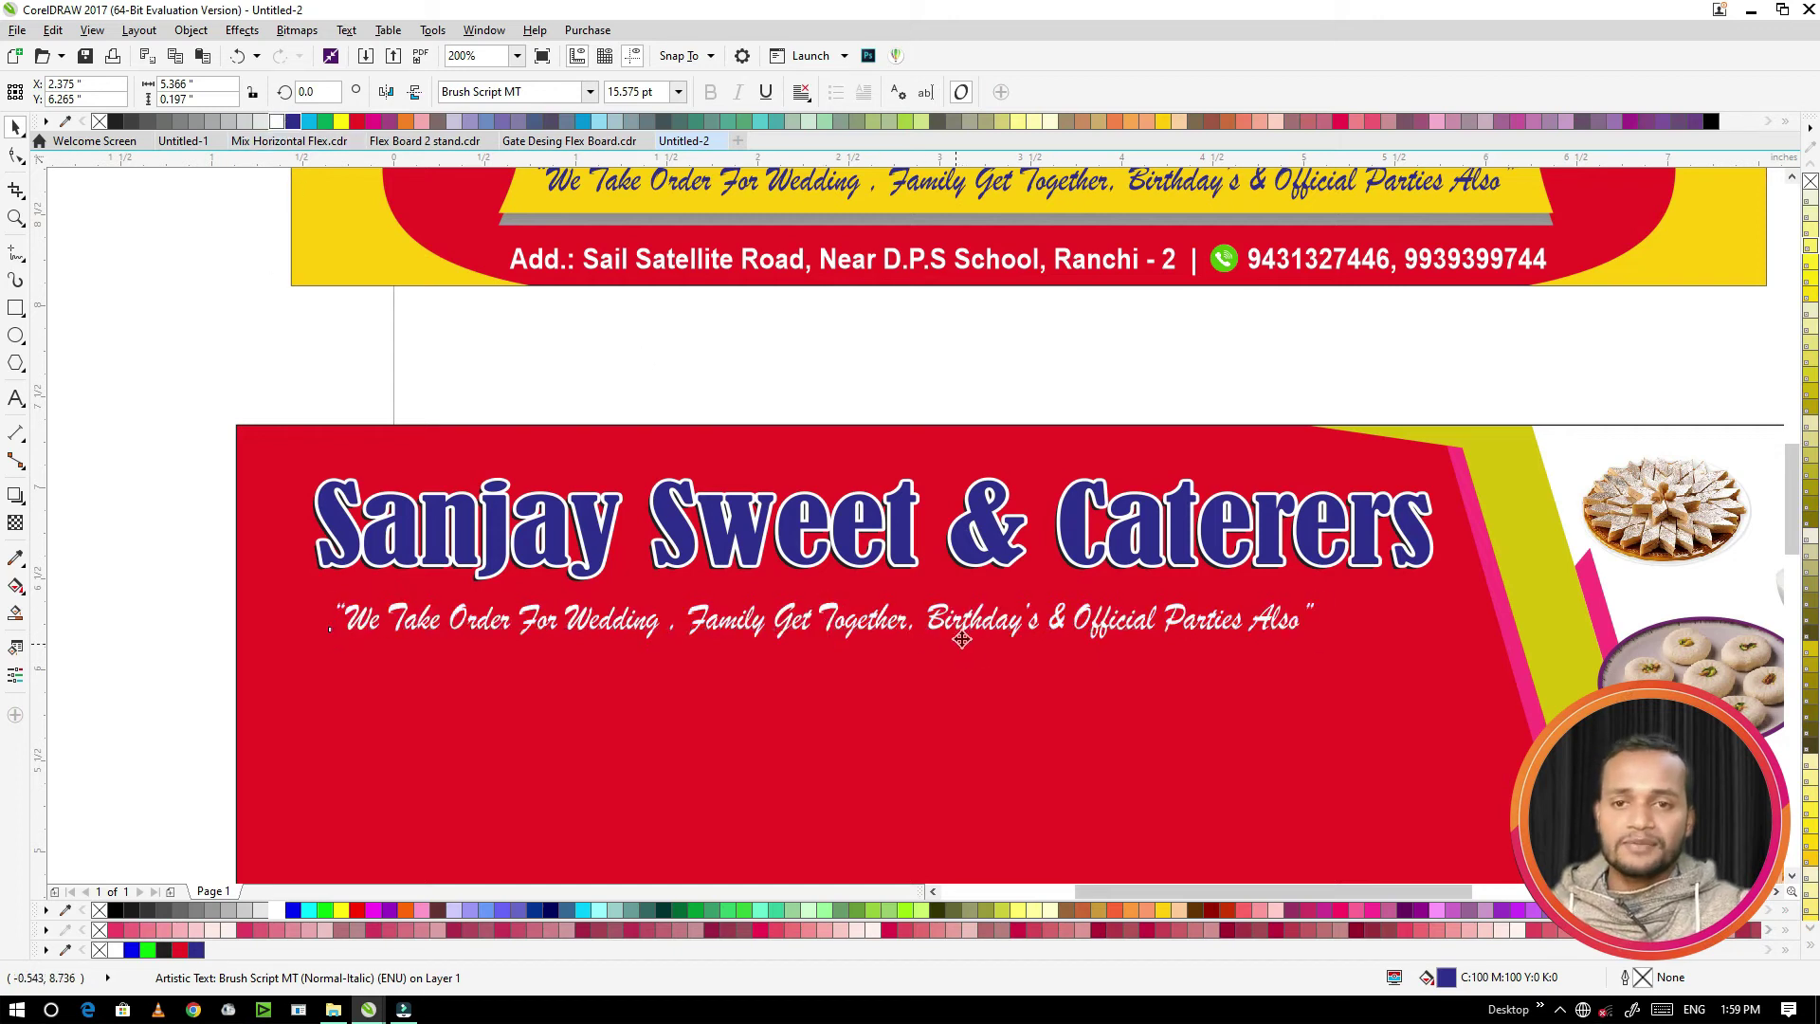
Step: Break the slogan before "Birthday's" into two lines, enlarge it to about 5.5 inches wide, and centre-align it
{"action": "double_click", "coordinate": [949, 628]}
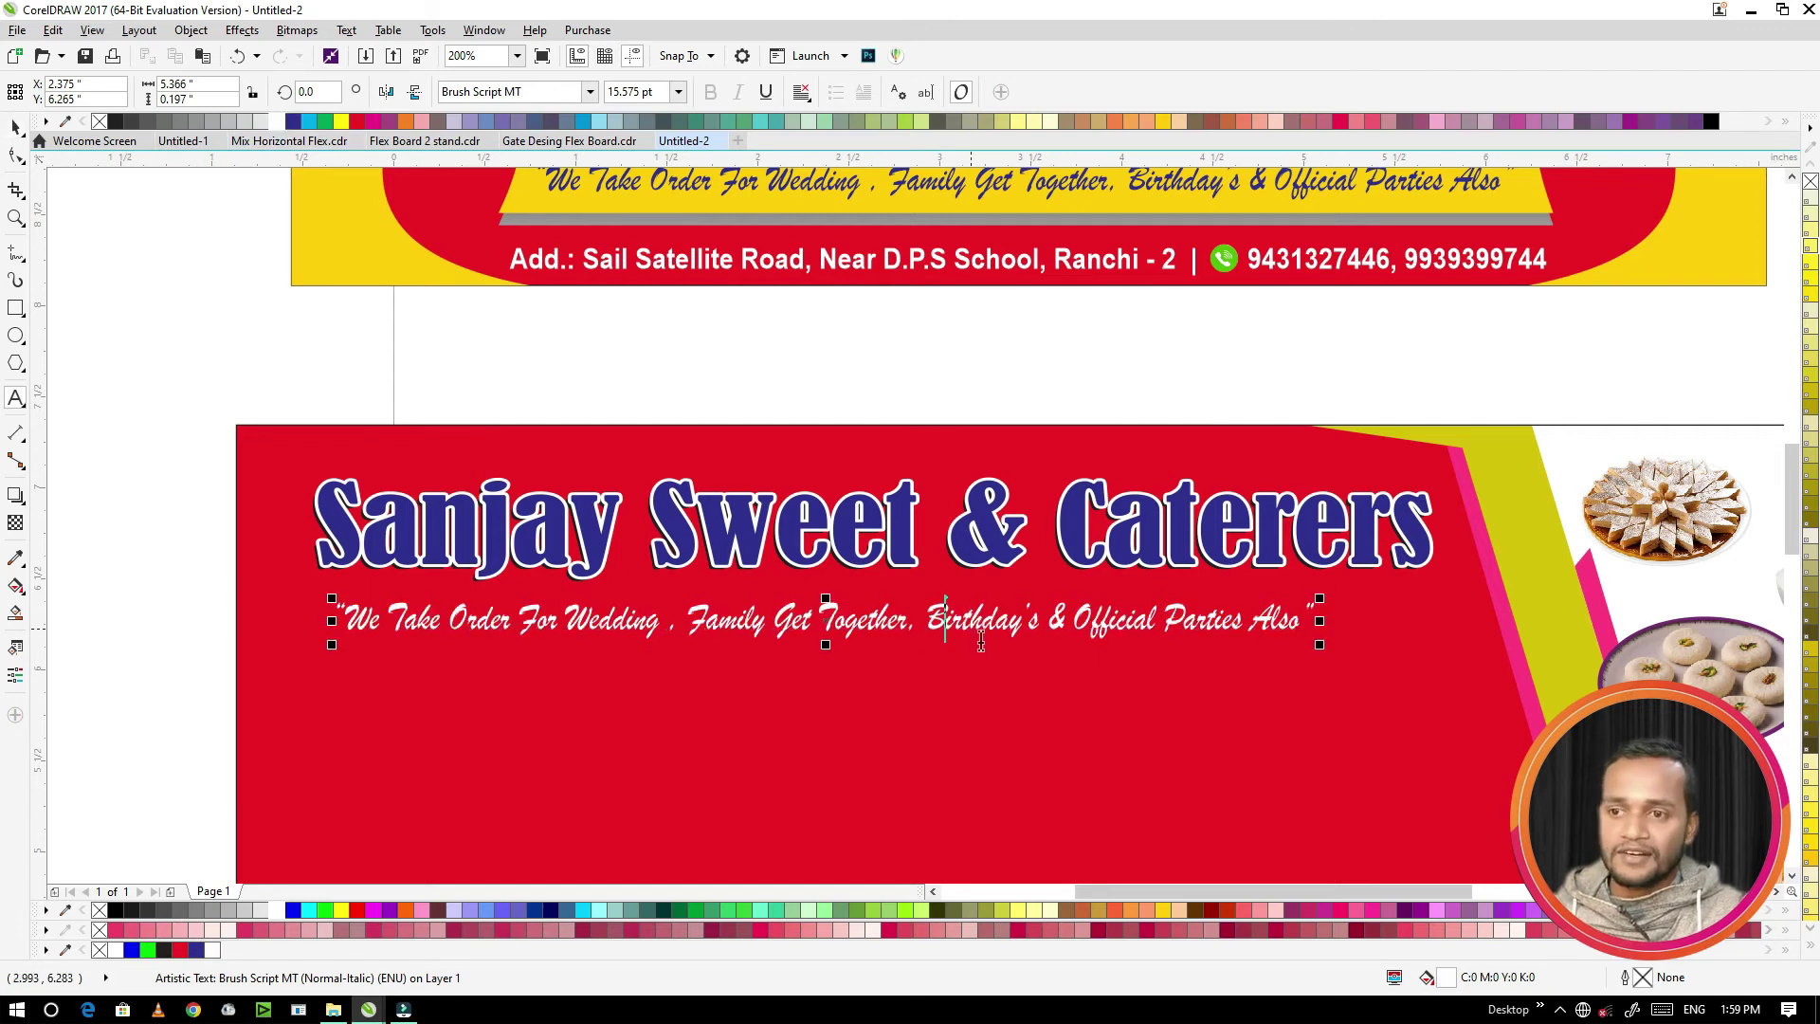
{"action": "key", "text": "Return"}
{"action": "key", "text": "ctrl+space"}
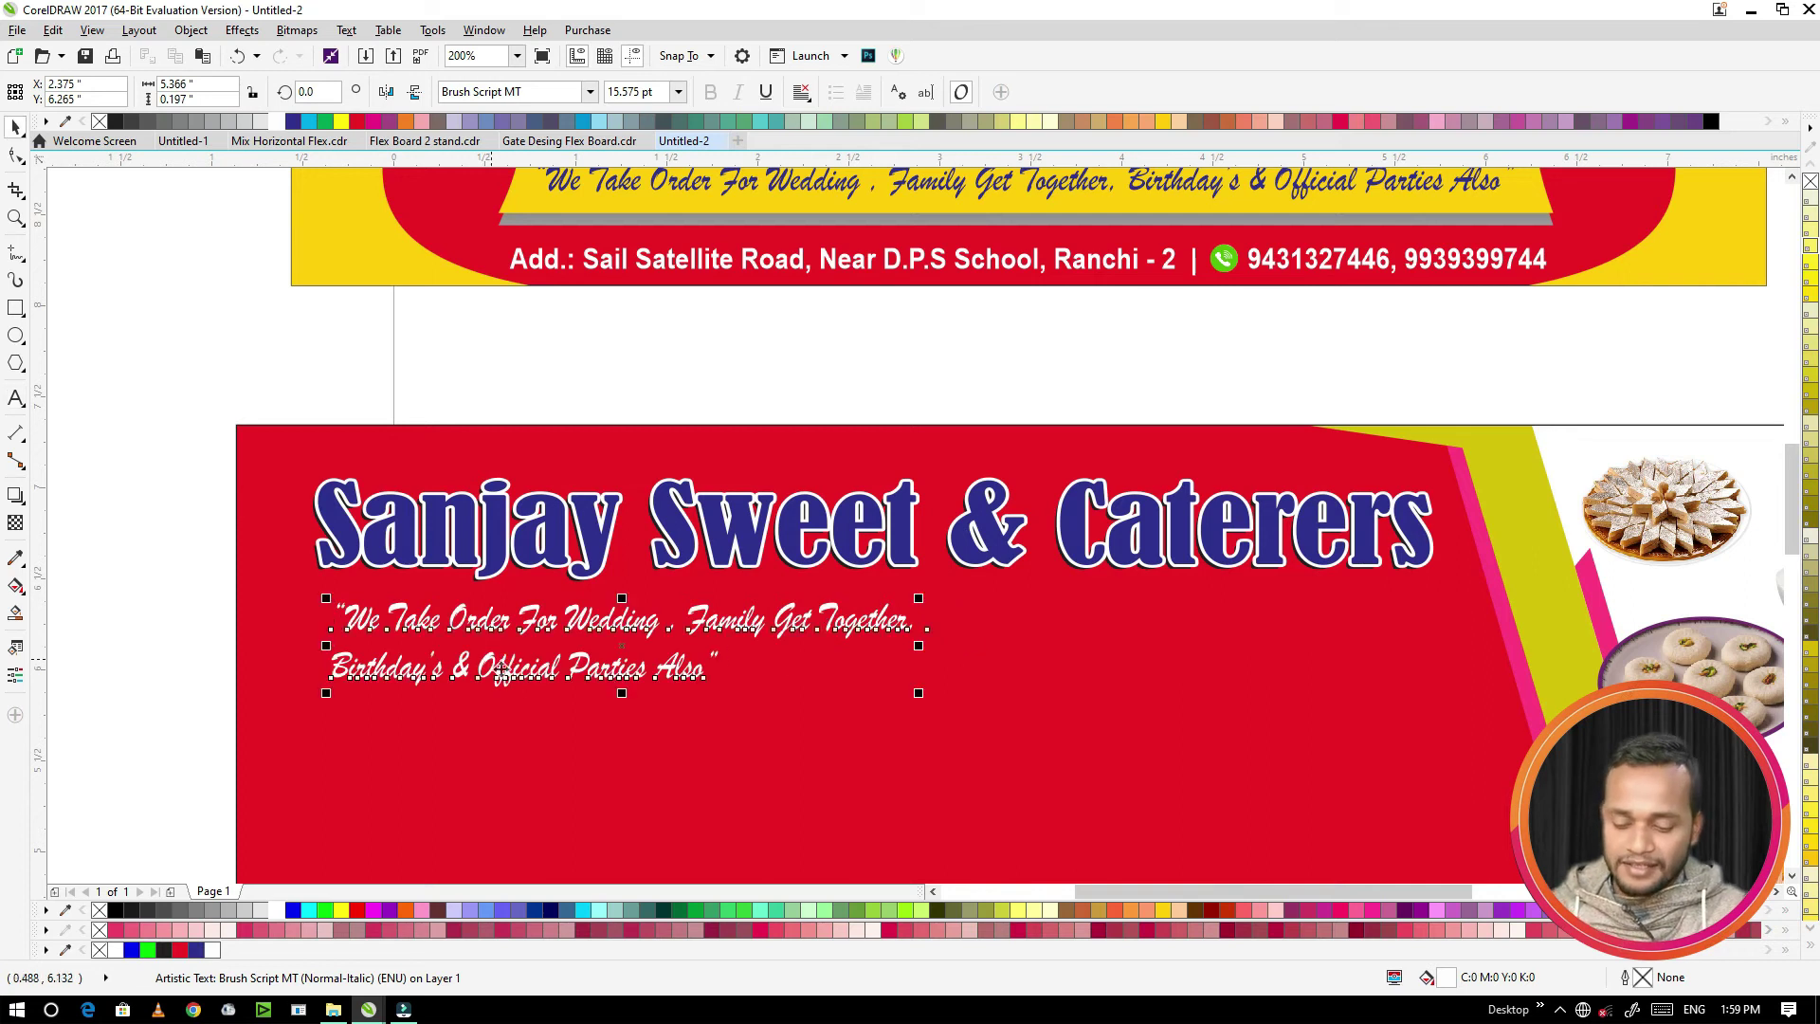
{"action": "left_click_drag", "start_coordinate": [919, 694], "coordinate": [1259, 794]}
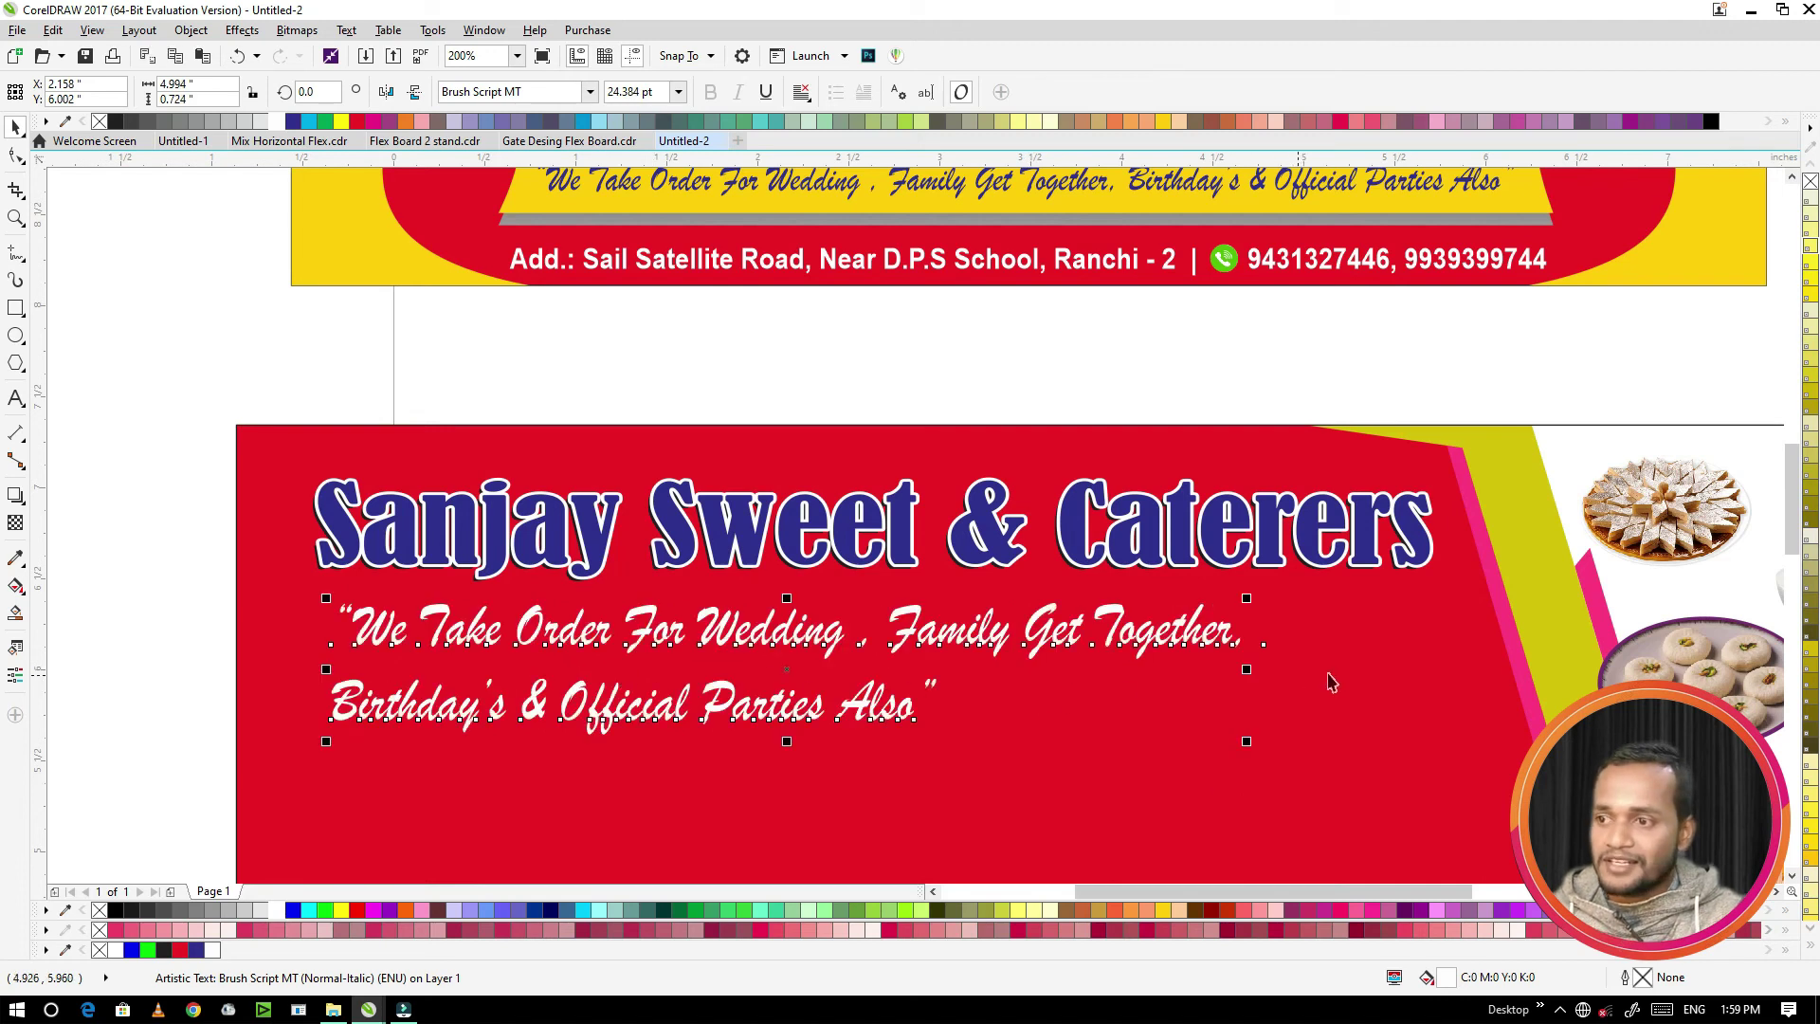
{"action": "left_click_drag", "start_coordinate": [1274, 679], "coordinate": [1370, 679]}
{"action": "left_click", "coordinate": [801, 92]}
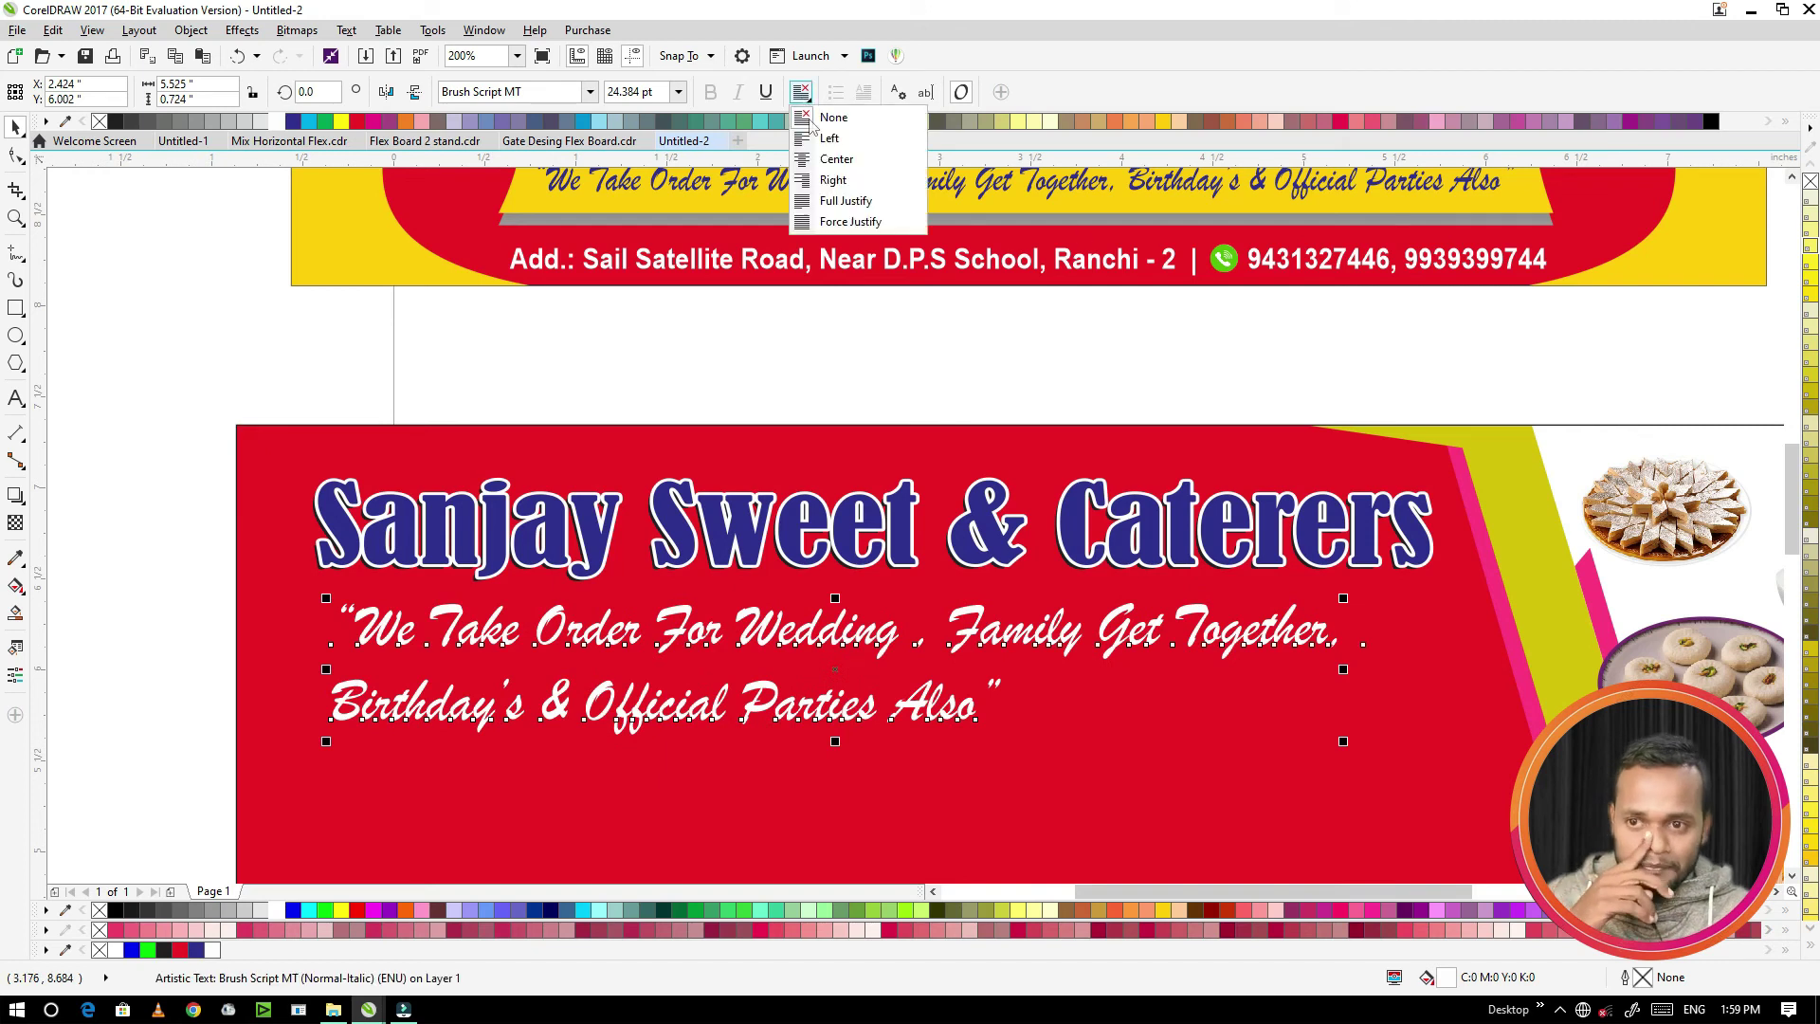
{"action": "left_click", "coordinate": [821, 161]}
Step: Enlarge the slogan to about 6.03 × 0.8 inches and move it up close beneath the Sanjay Sweet & Caterers title
{"action": "scroll", "coordinate": [986, 554], "scroll_direction": "down", "scroll_amount": 2}
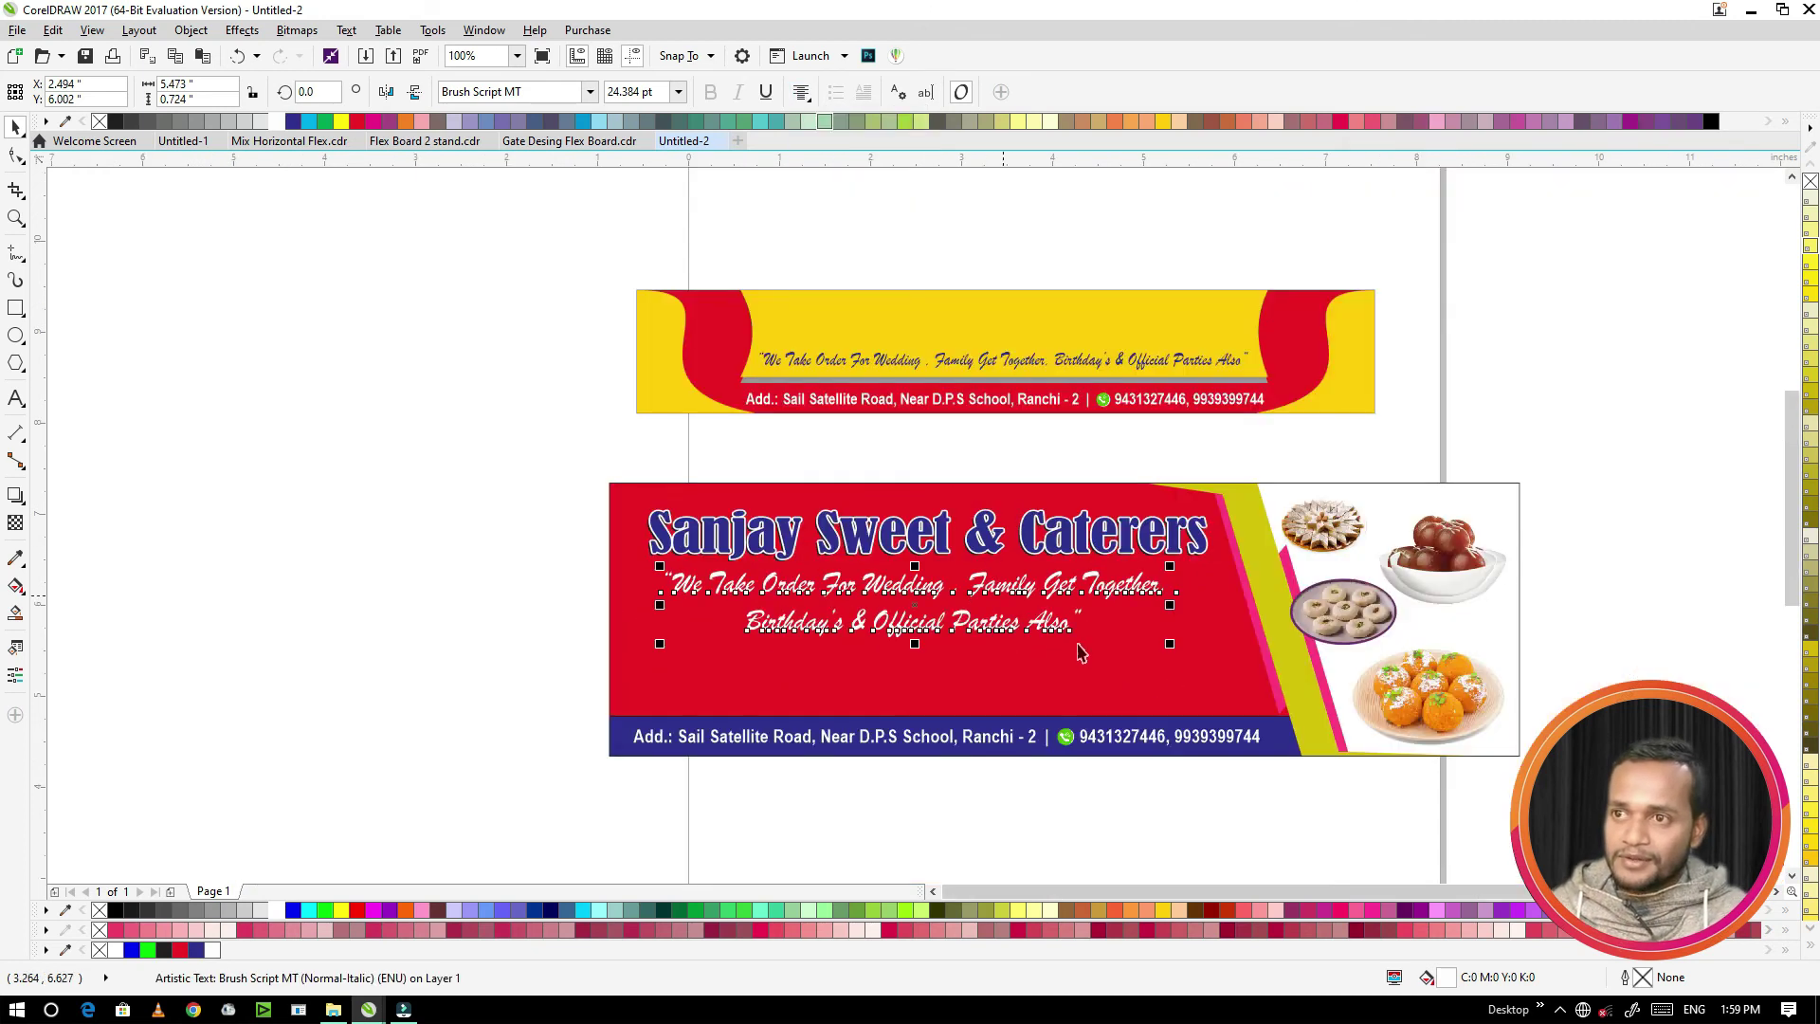
{"action": "left_click_drag", "start_coordinate": [1178, 649], "coordinate": [1211, 669]}
{"action": "left_click_drag", "start_coordinate": [672, 656], "coordinate": [658, 657]}
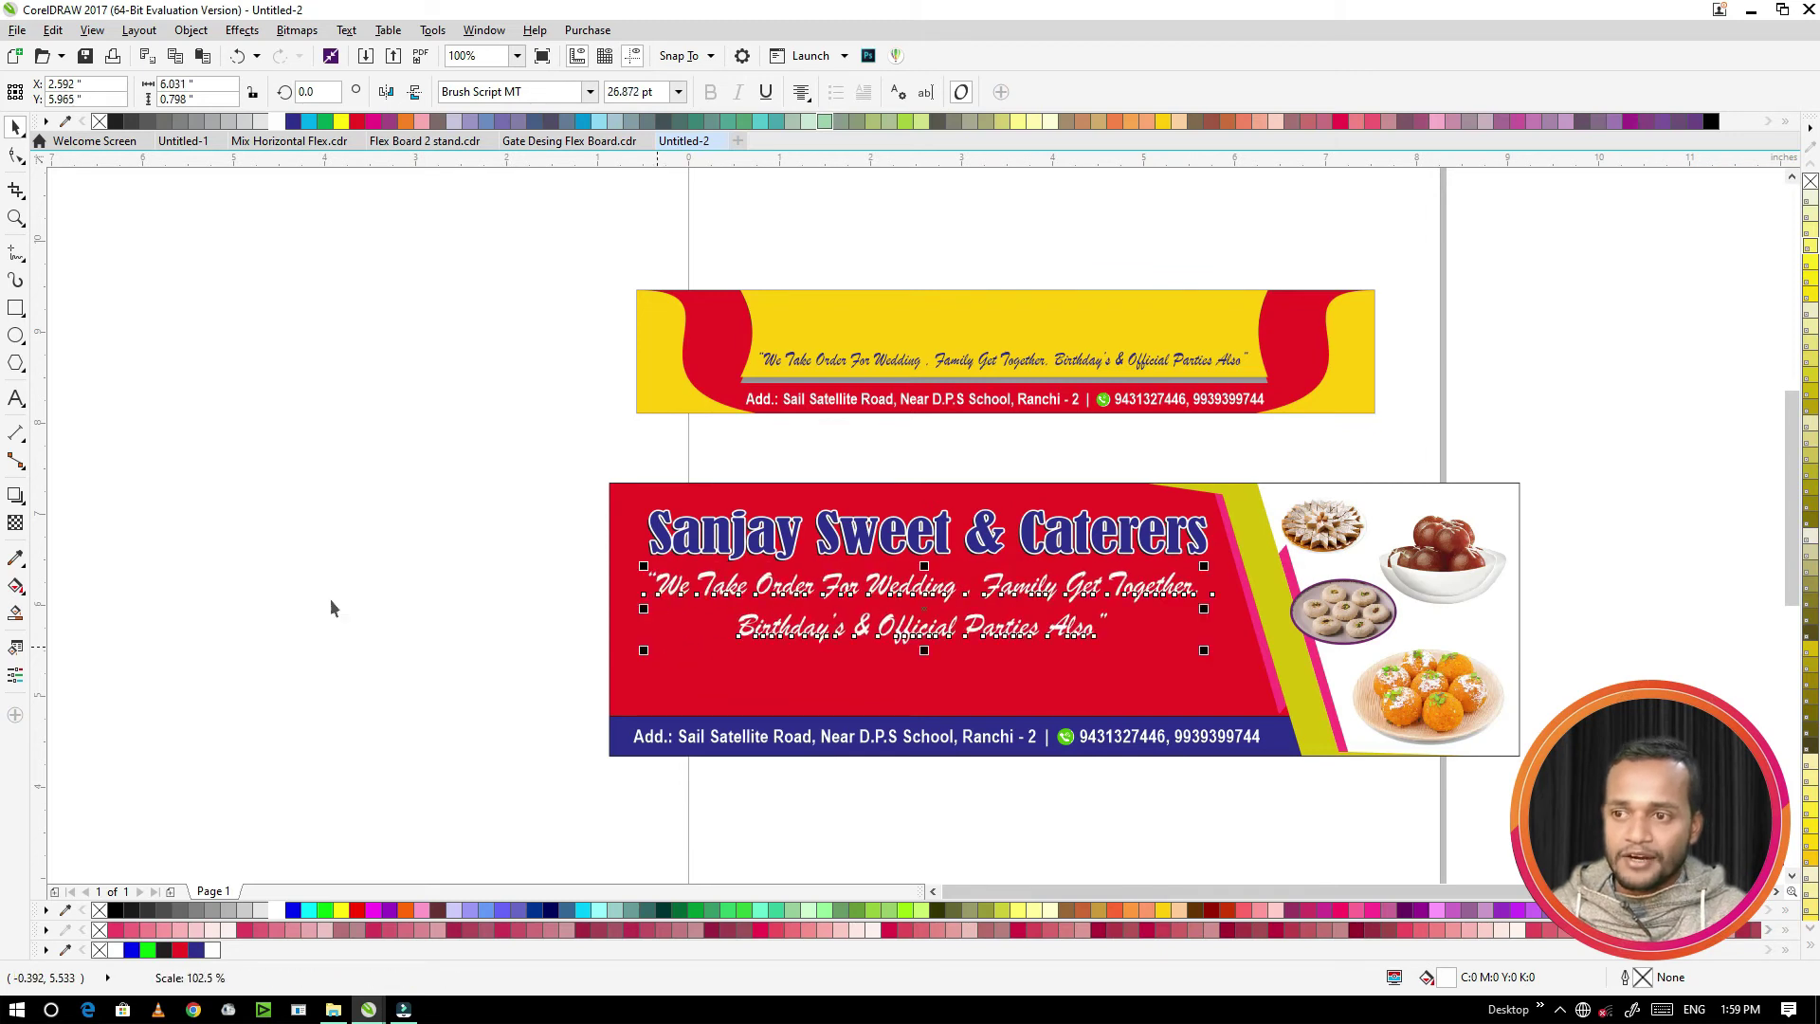
{"action": "key", "text": "Escape"}
{"action": "left_click", "coordinate": [1003, 635]}
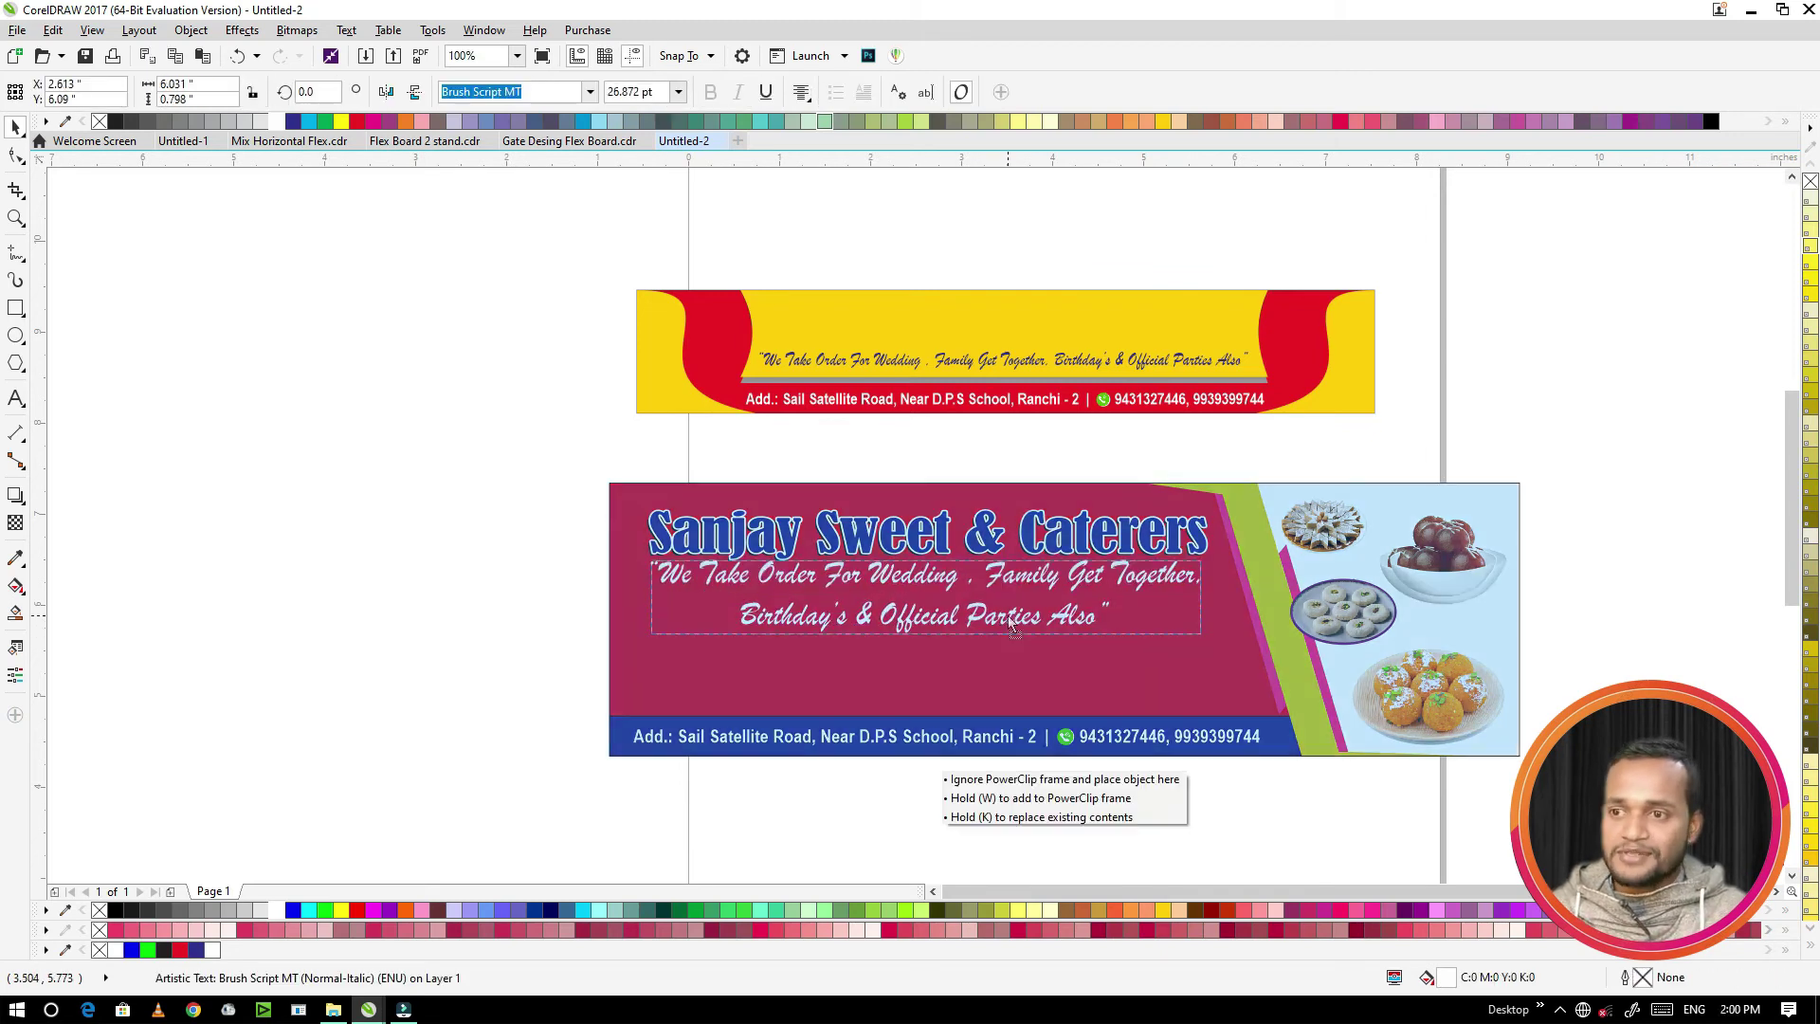
{"action": "left_click", "coordinate": [416, 658]}
{"action": "scroll", "coordinate": [768, 592], "scroll_direction": "down", "scroll_amount": 2}
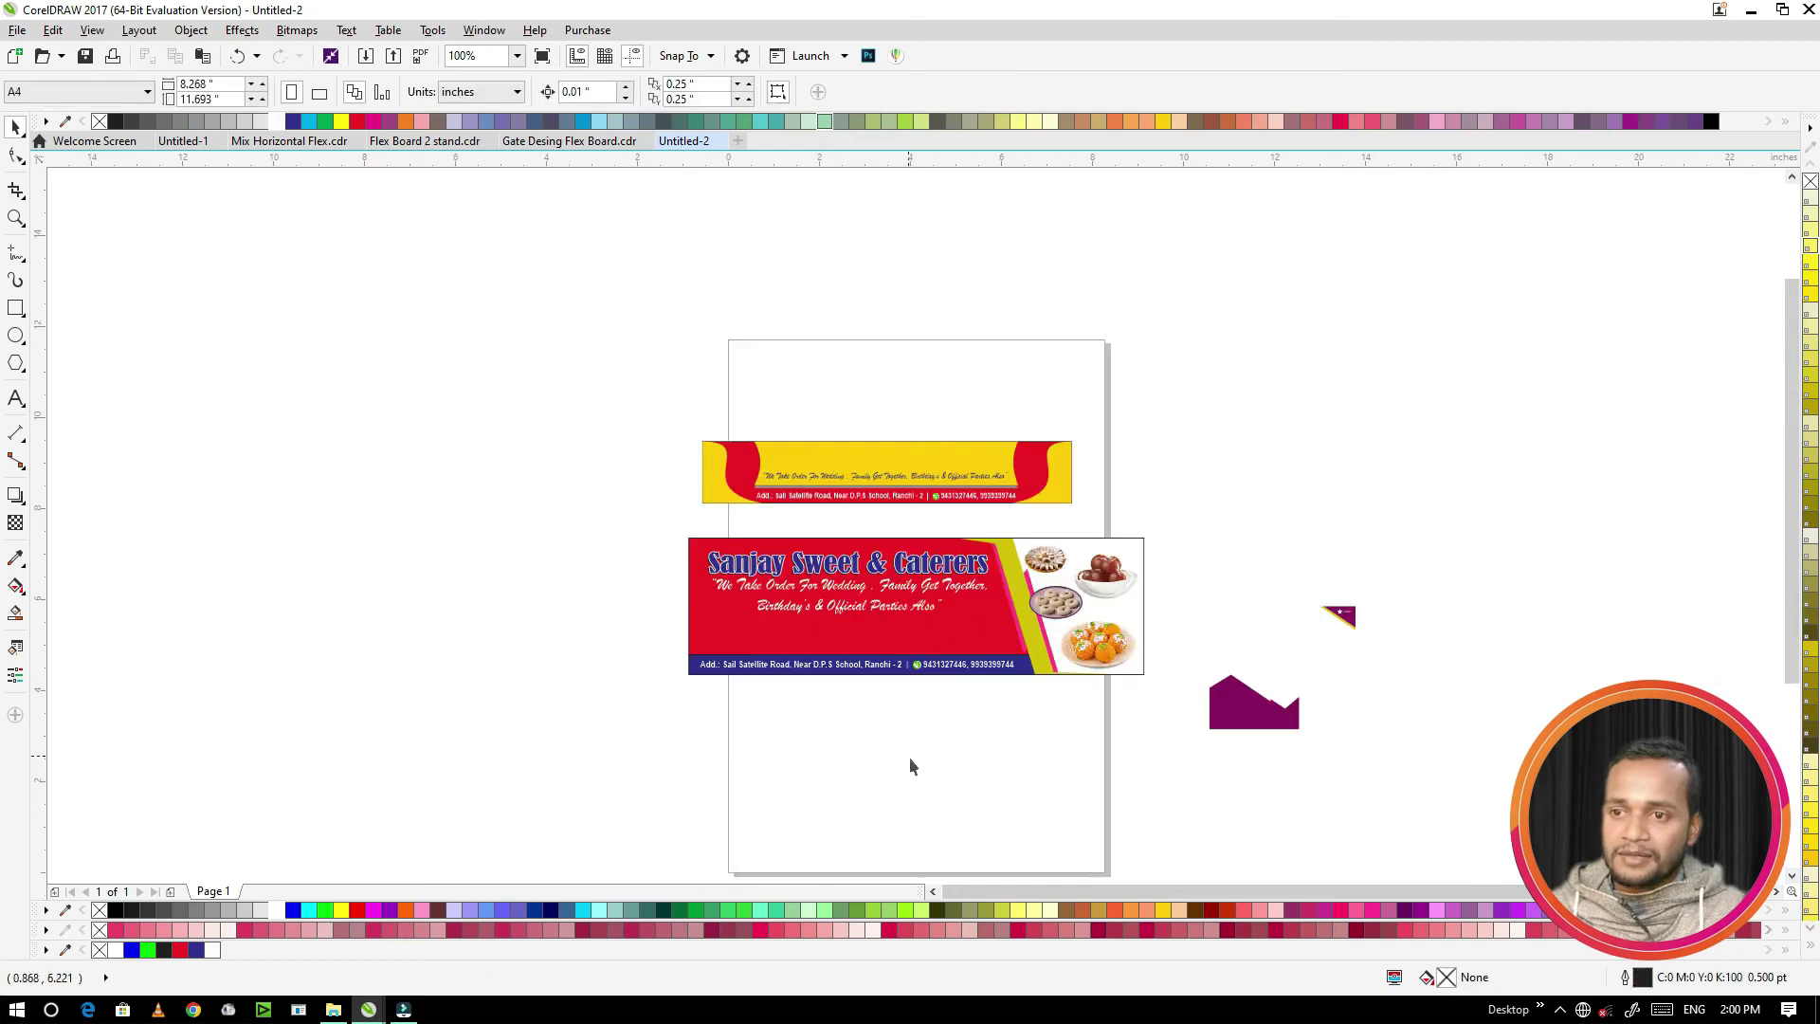
{"action": "scroll", "coordinate": [925, 670], "scroll_direction": "up", "scroll_amount": 2}
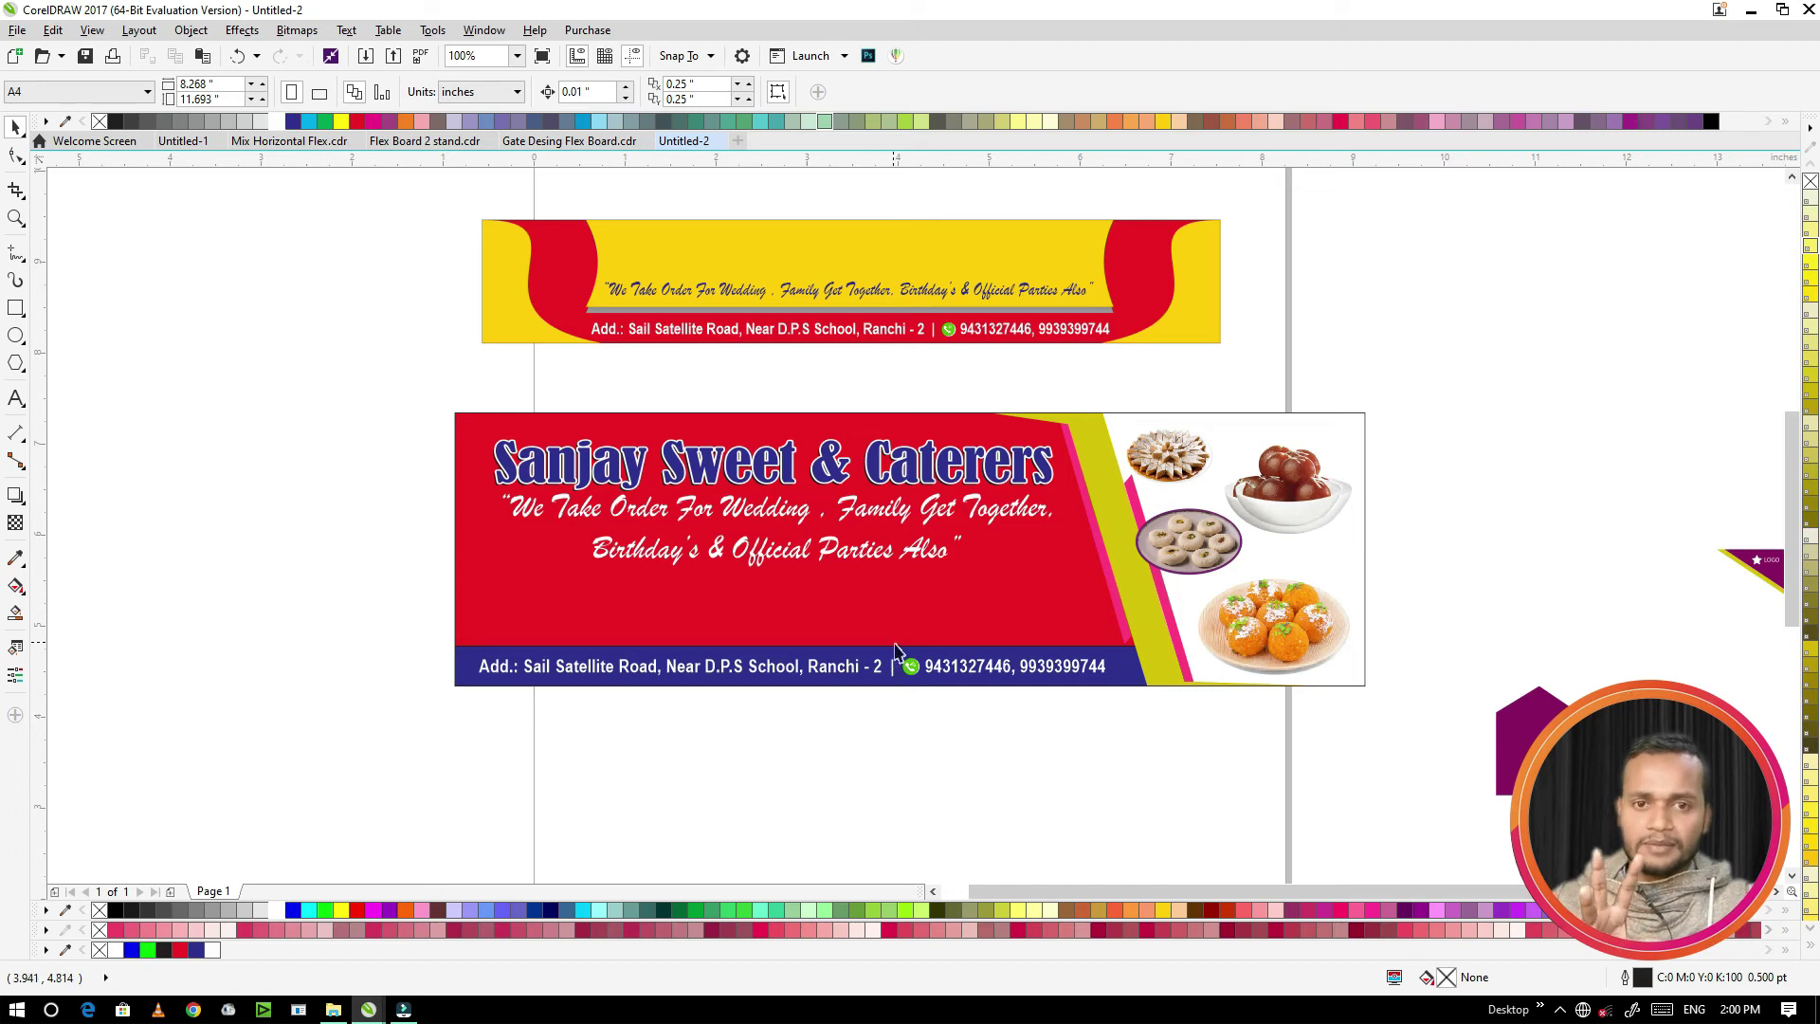
Step: Browse the Flex & Material folder and import the hexagon template 4 (8) beside the new banner
{"action": "left_click", "coordinate": [333, 1009]}
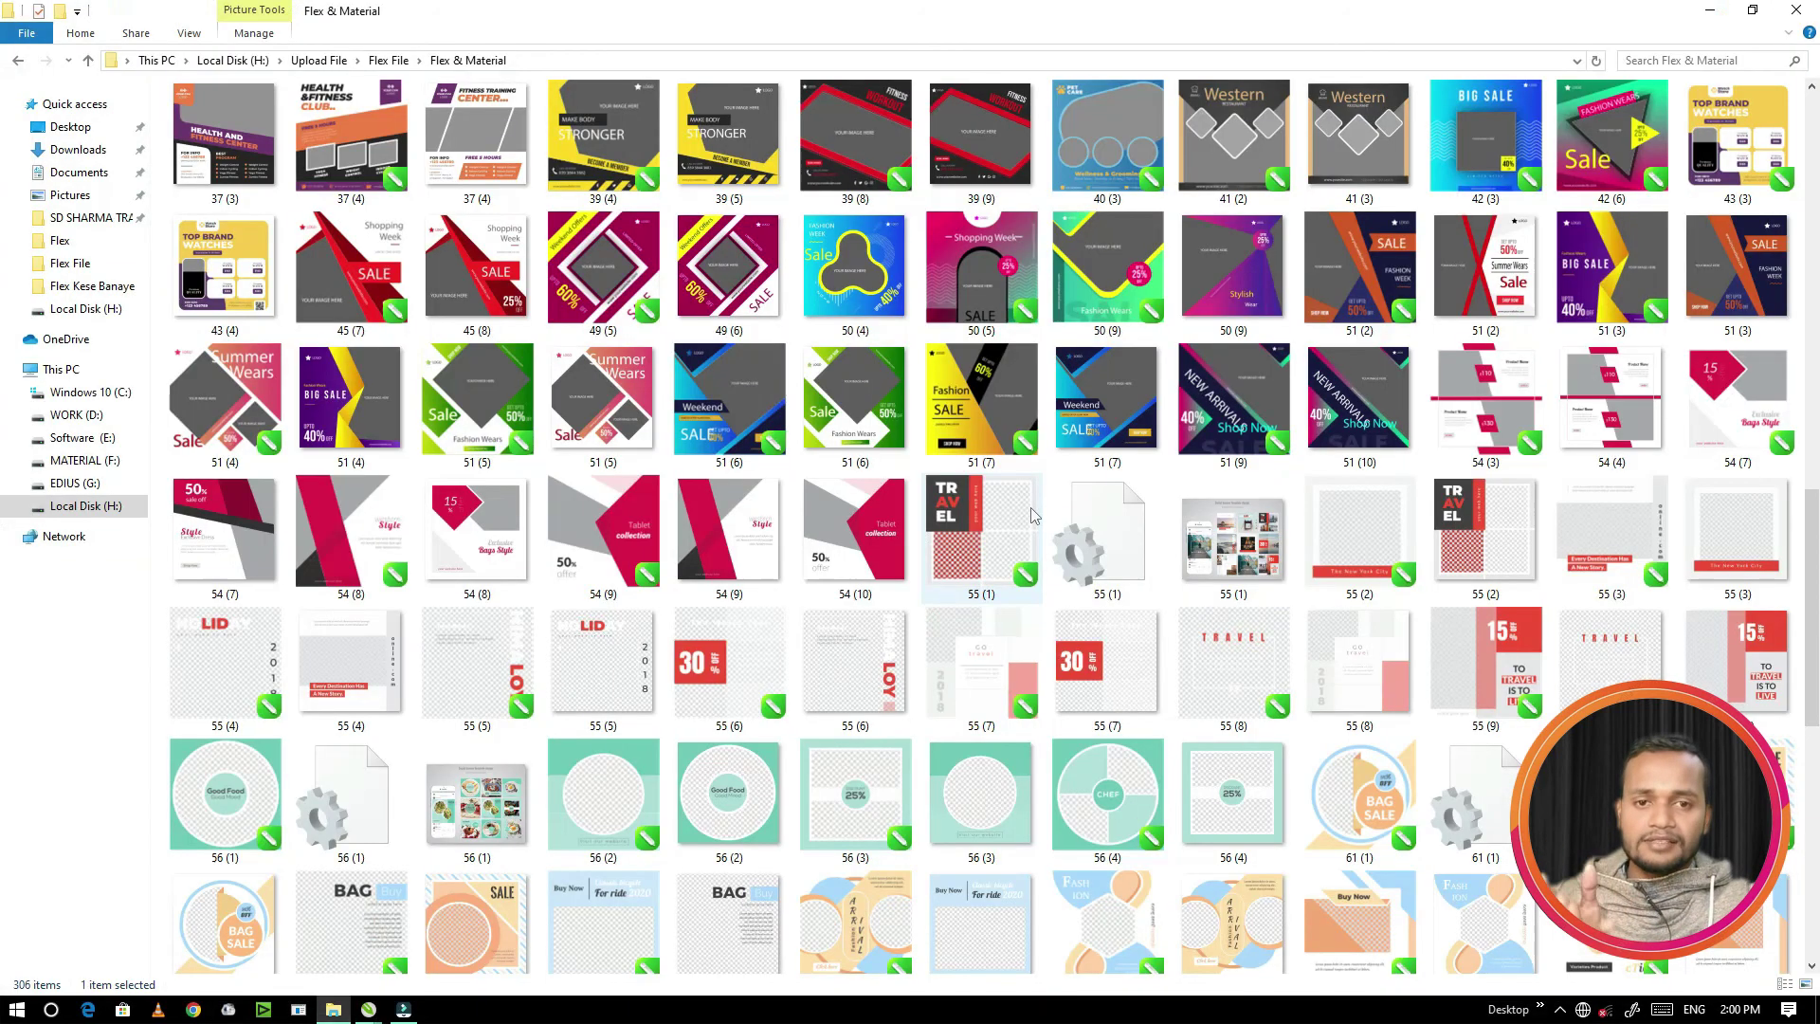
{"action": "scroll", "coordinate": [730, 463], "scroll_direction": "down", "scroll_amount": 3}
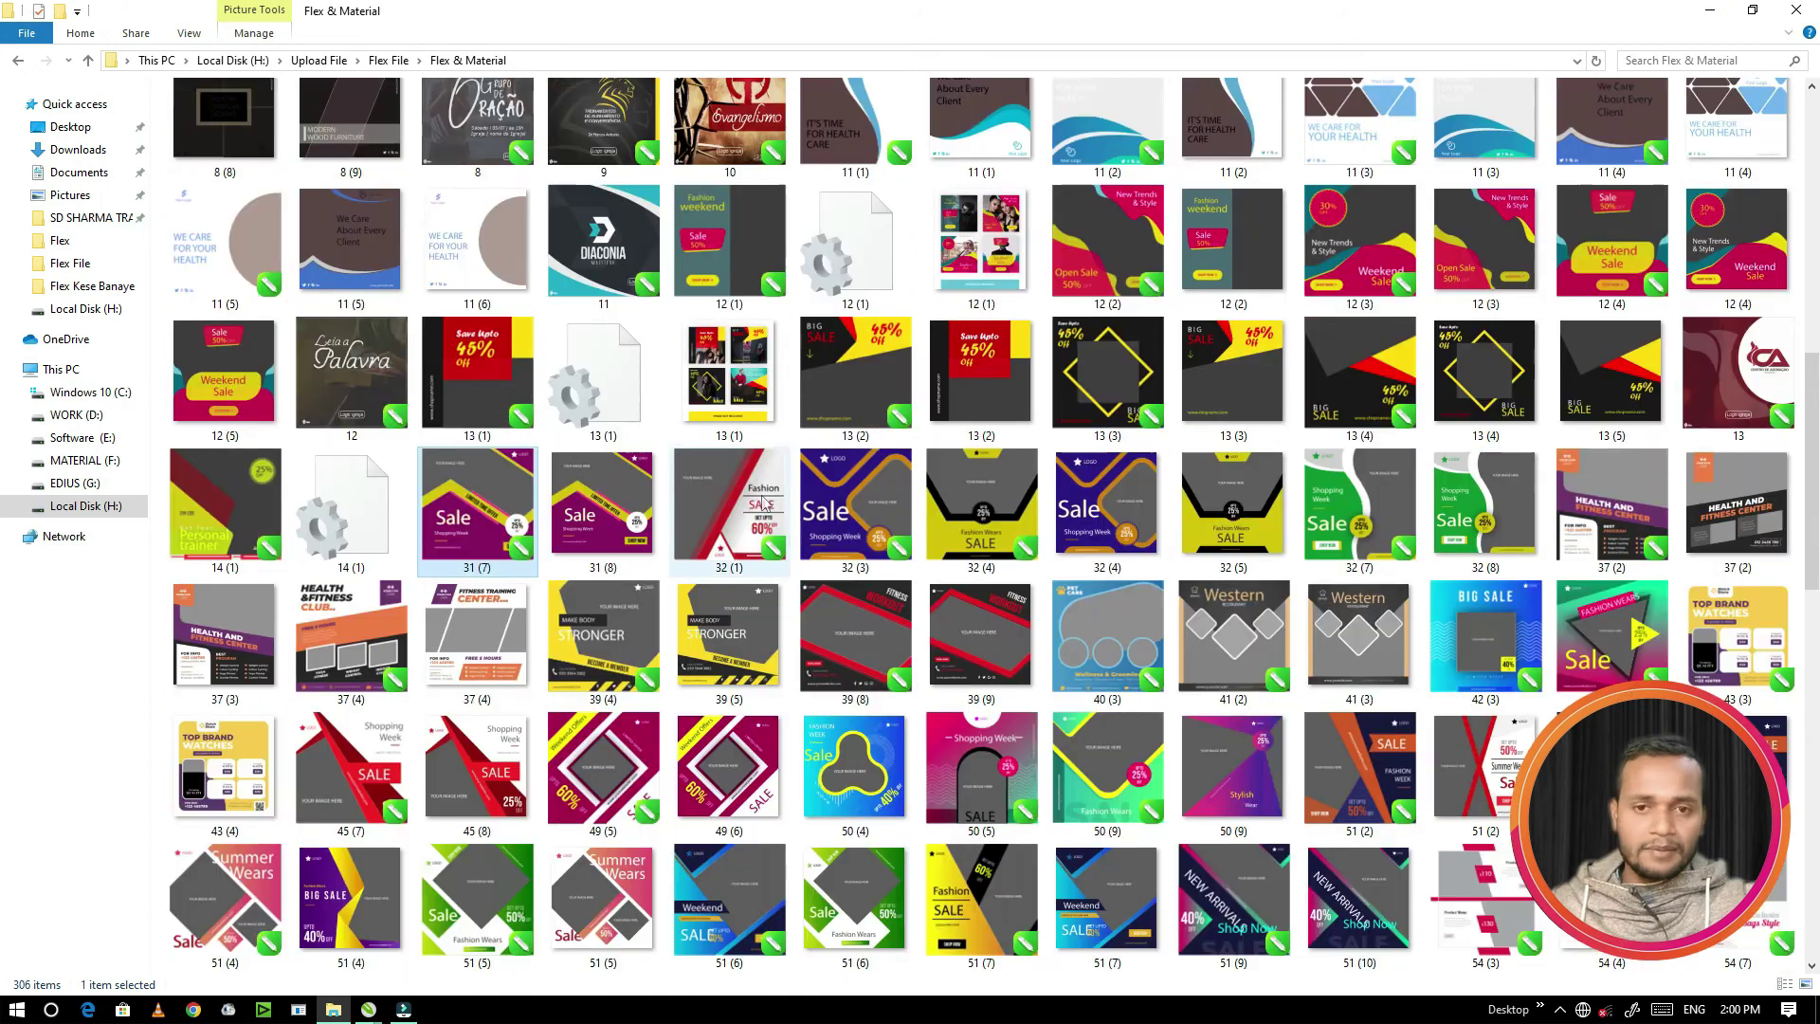
{"action": "scroll", "coordinate": [589, 529], "scroll_direction": "down", "scroll_amount": 8}
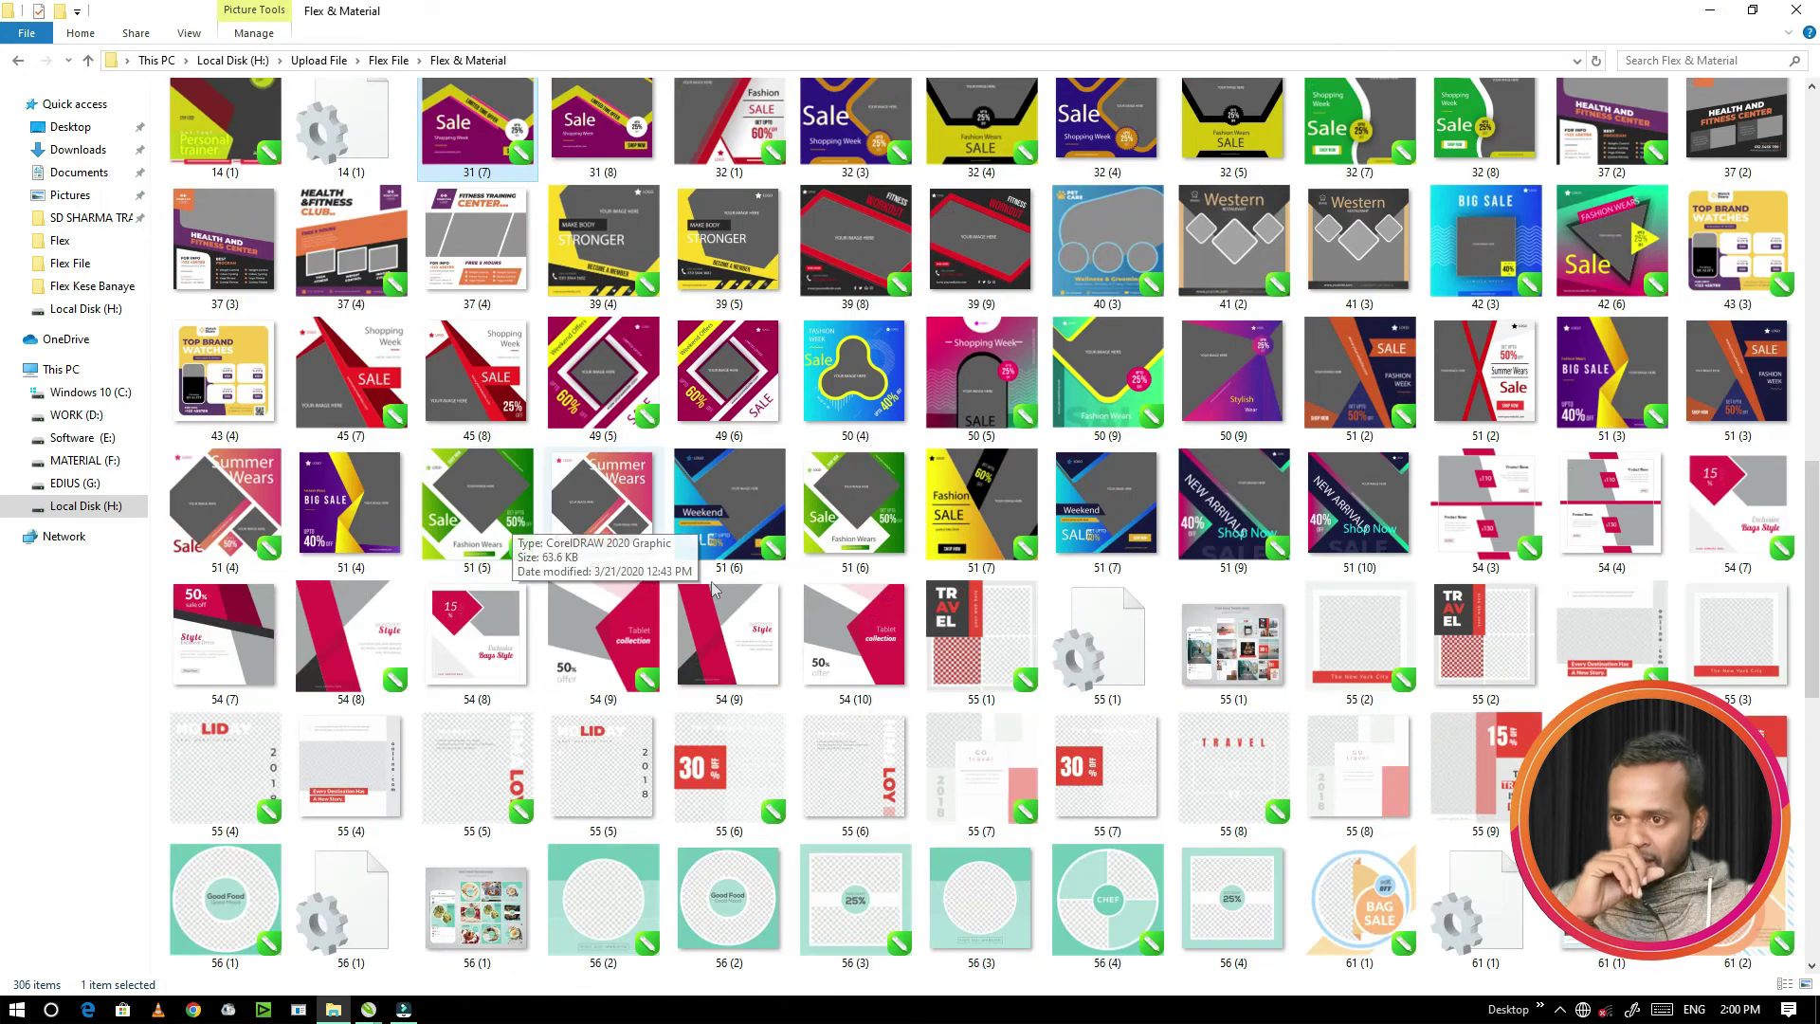
{"action": "scroll", "coordinate": [569, 559], "scroll_direction": "down", "scroll_amount": 8}
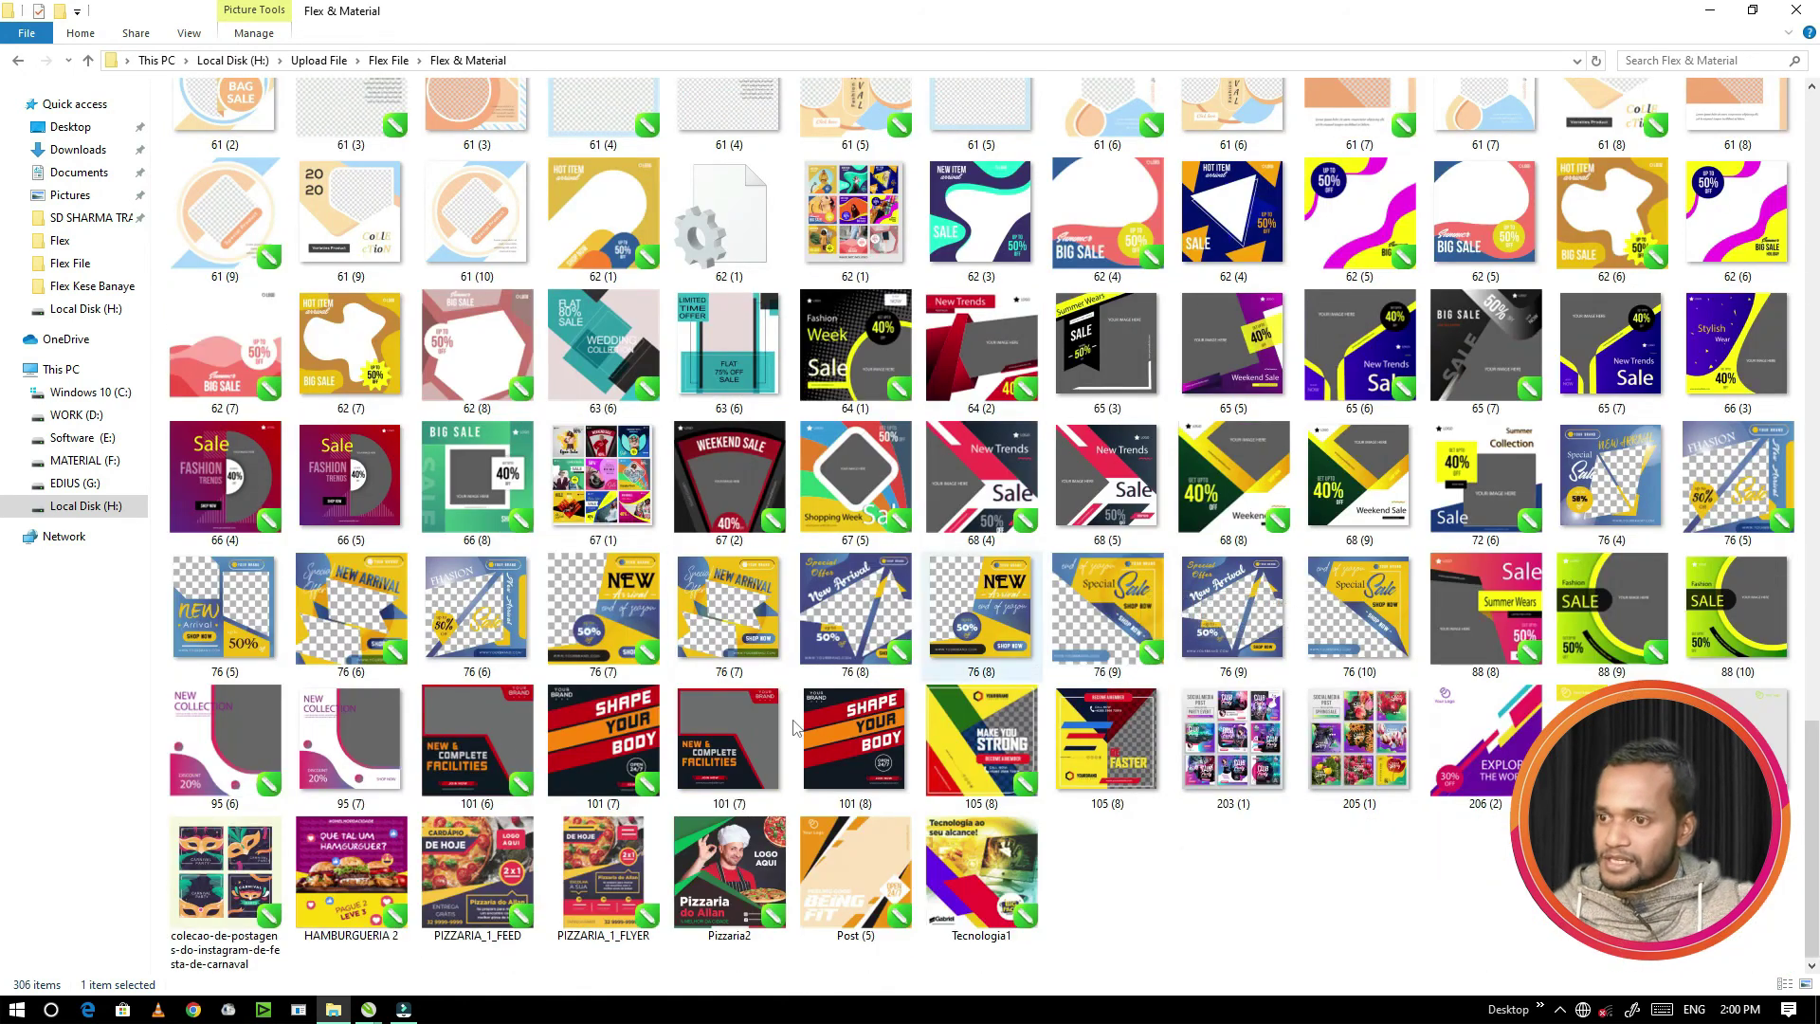
{"action": "scroll", "coordinate": [526, 684], "scroll_direction": "up", "scroll_amount": 15}
{"action": "scroll", "coordinate": [684, 540], "scroll_direction": "up", "scroll_amount": 9}
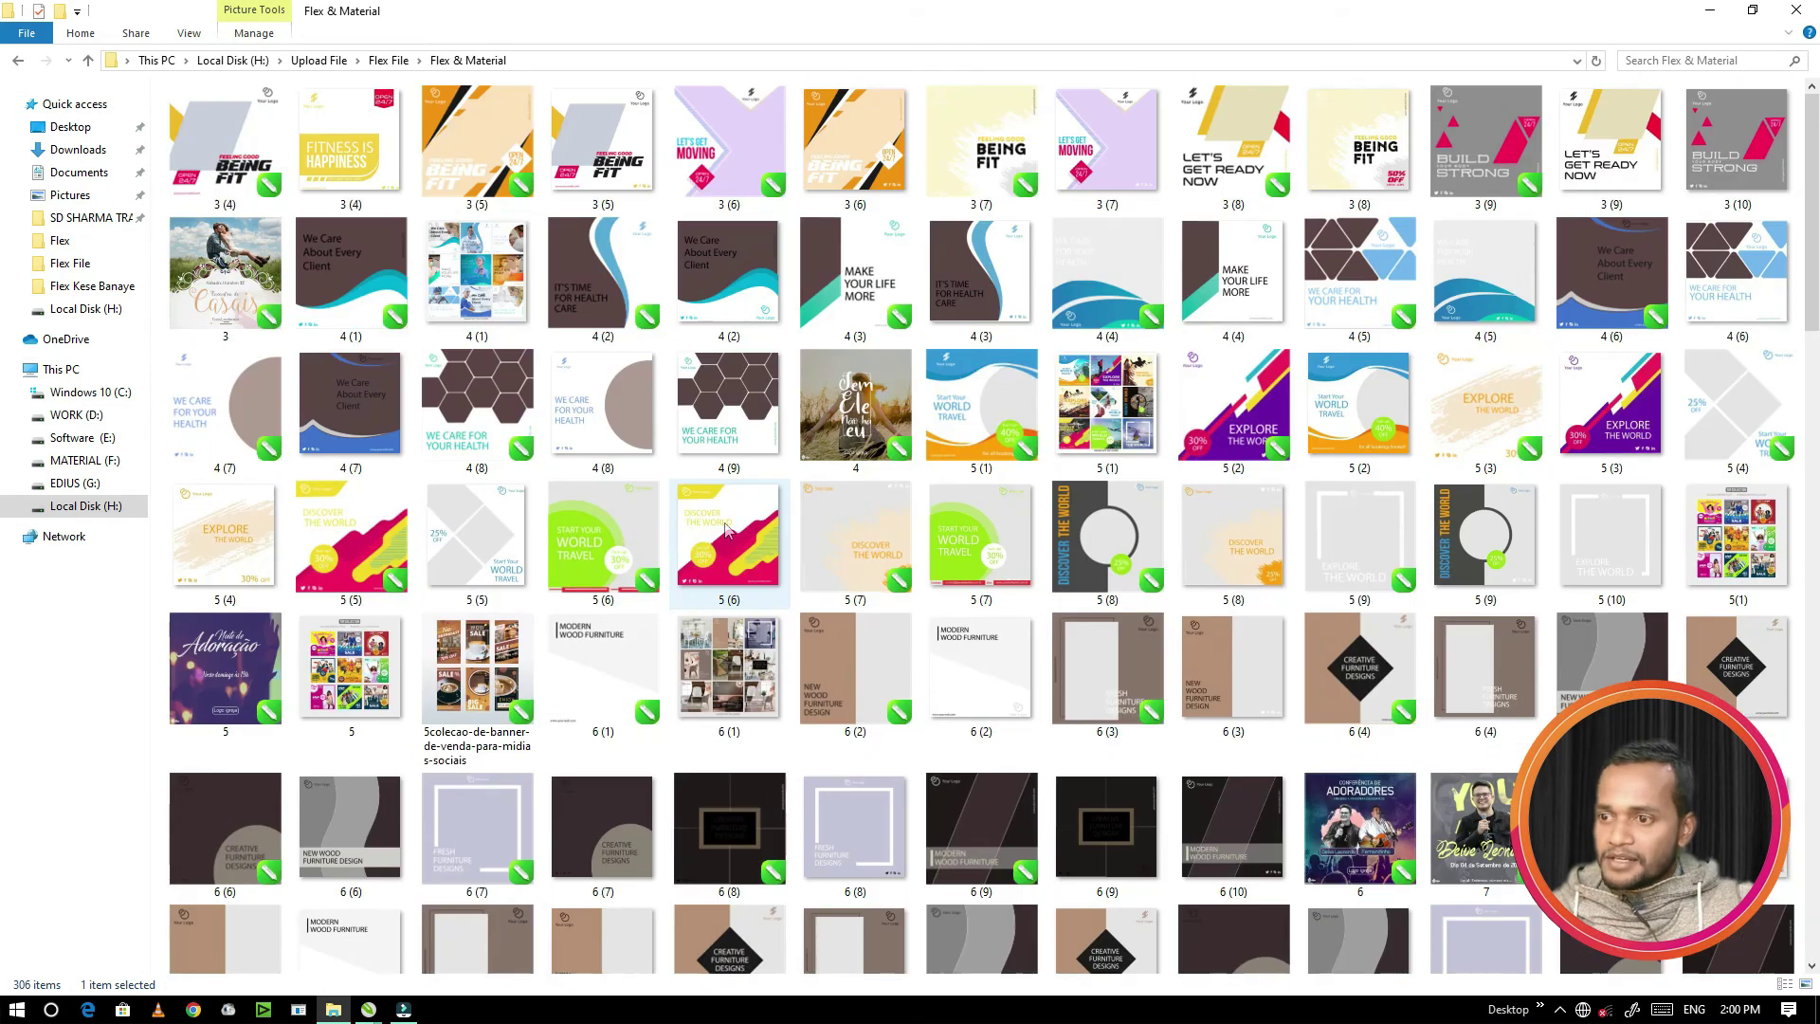
{"action": "left_click", "coordinate": [480, 418]}
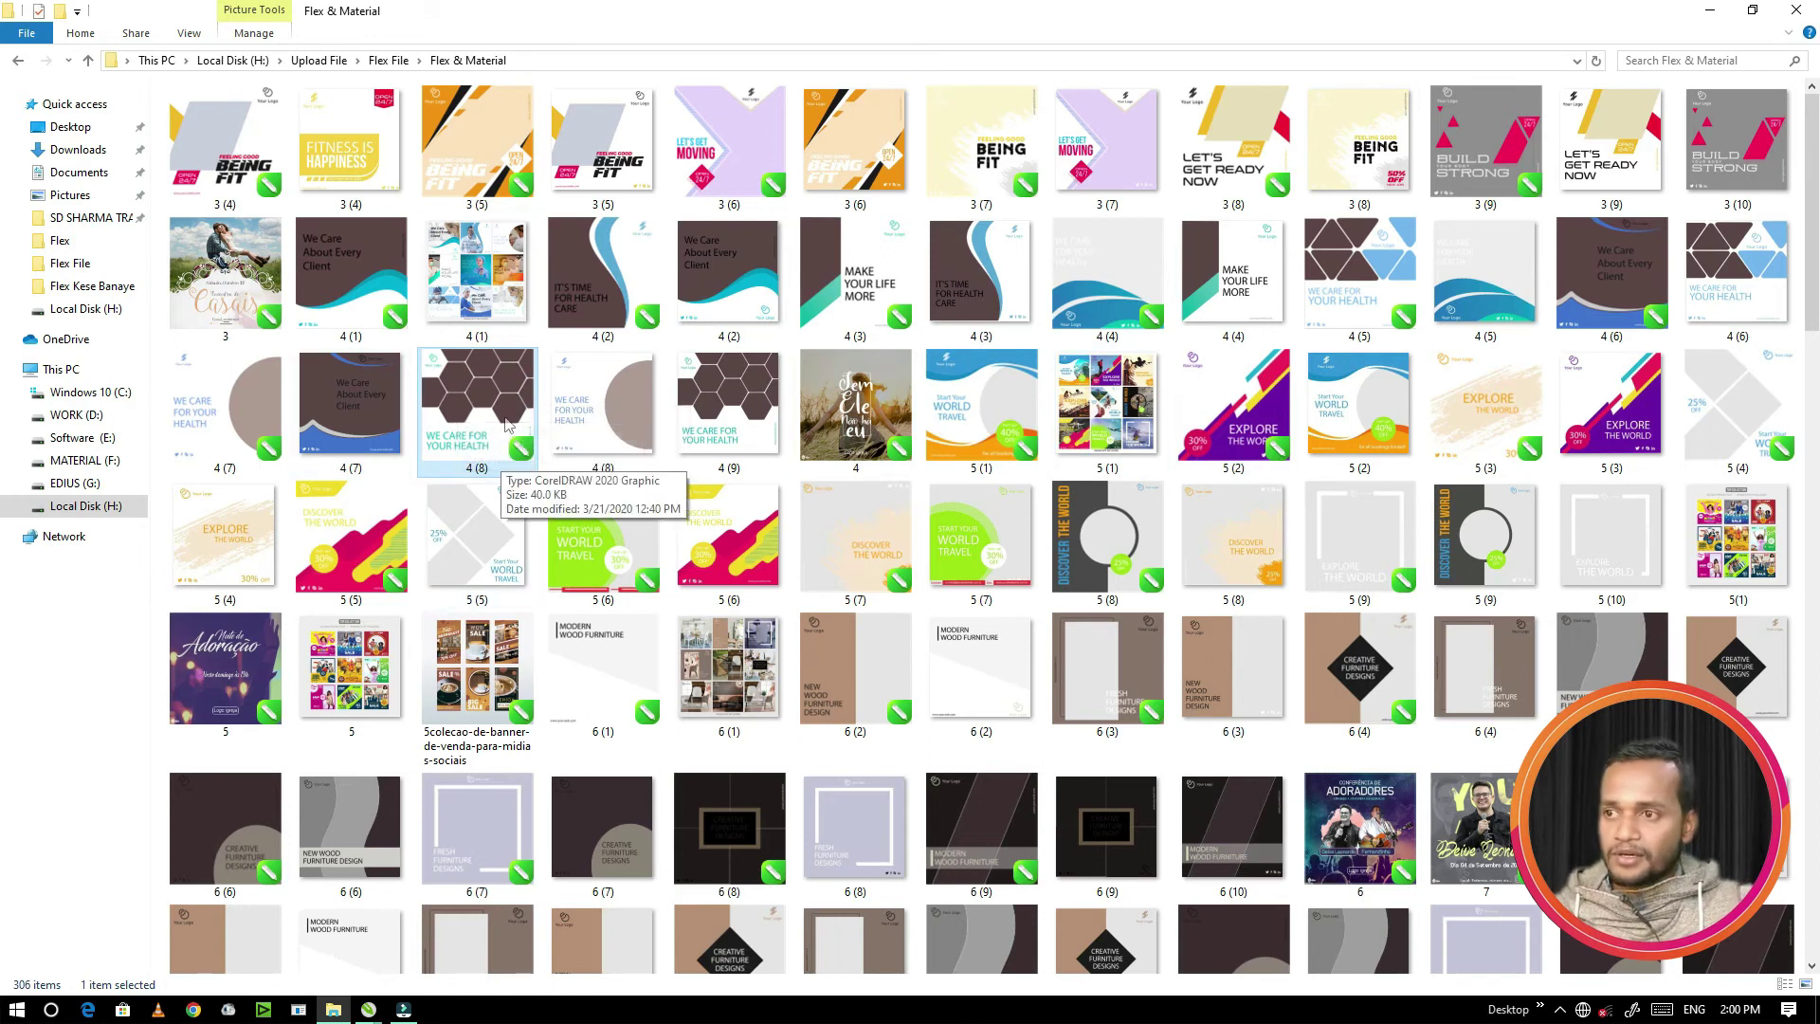
{"action": "left_click_drag", "start_coordinate": [473, 382], "coordinate": [346, 450]}
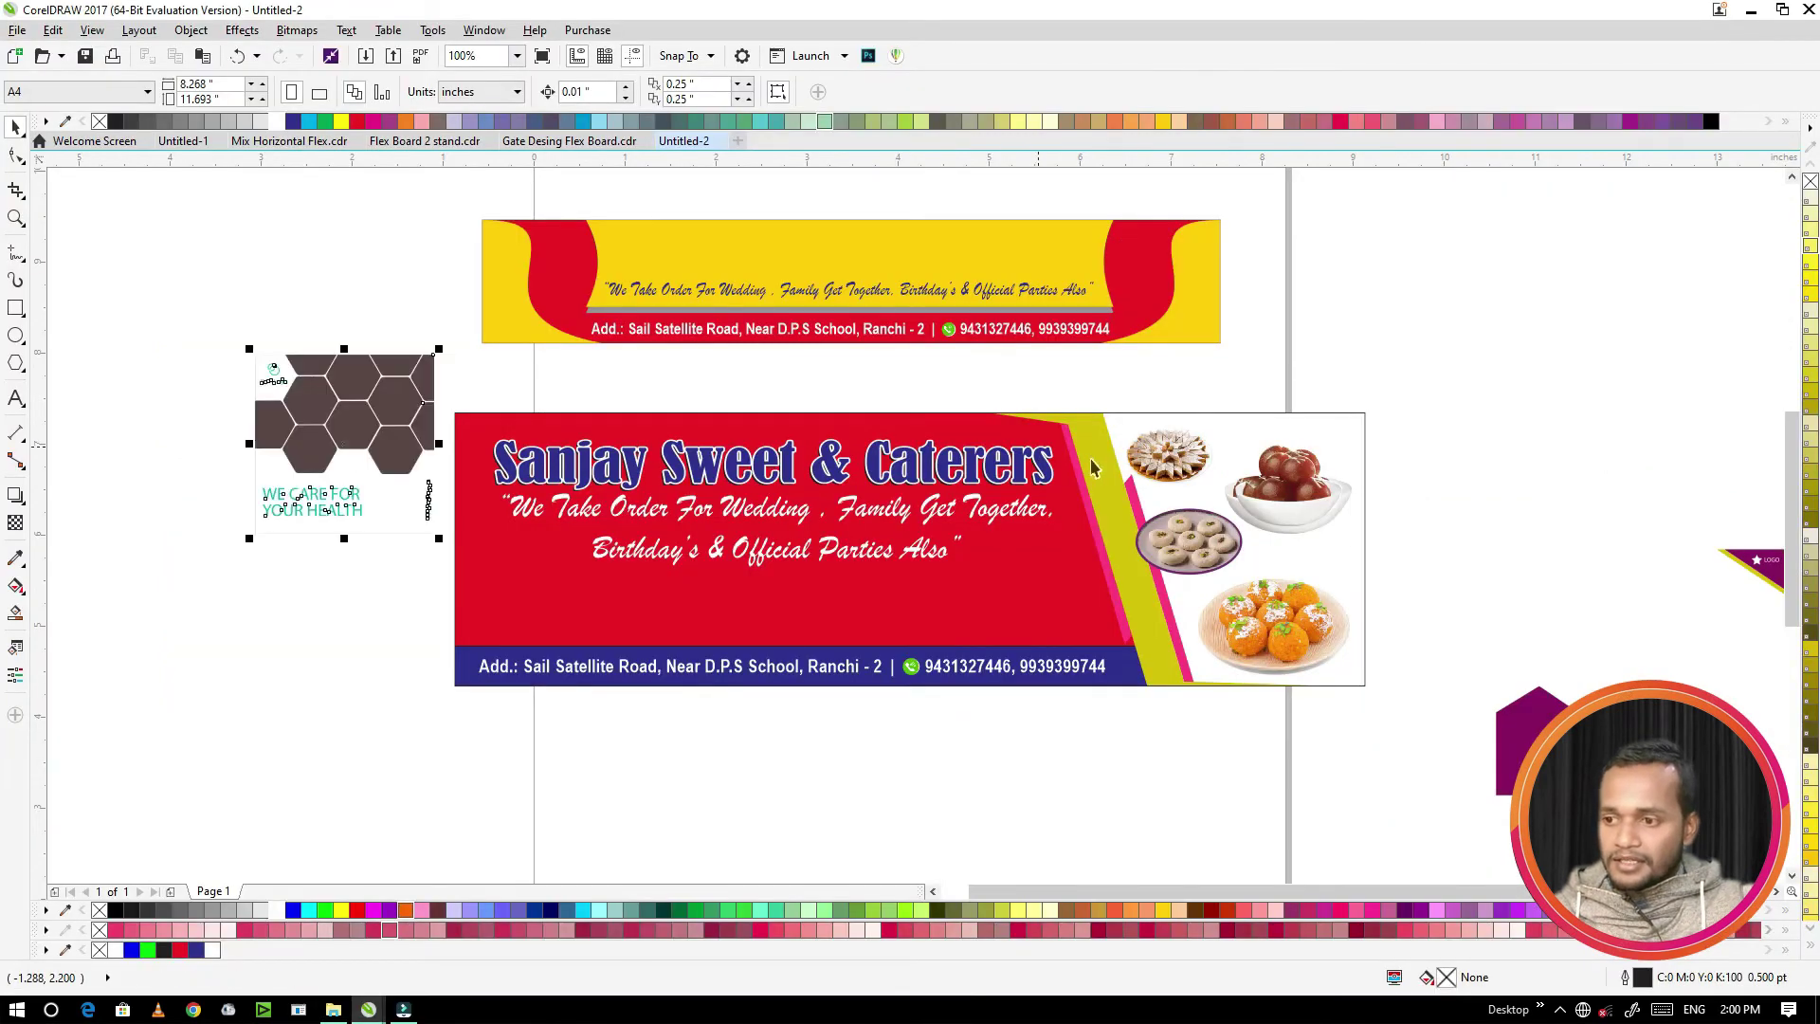
Step: Move the hexagon template farther out to the left of the new banner and ungroup it
{"action": "scroll", "coordinate": [720, 446], "scroll_direction": "down", "scroll_amount": 3}
{"action": "scroll", "coordinate": [871, 466], "scroll_direction": "up", "scroll_amount": 2}
{"action": "scroll", "coordinate": [871, 466], "scroll_direction": "up", "scroll_amount": 5}
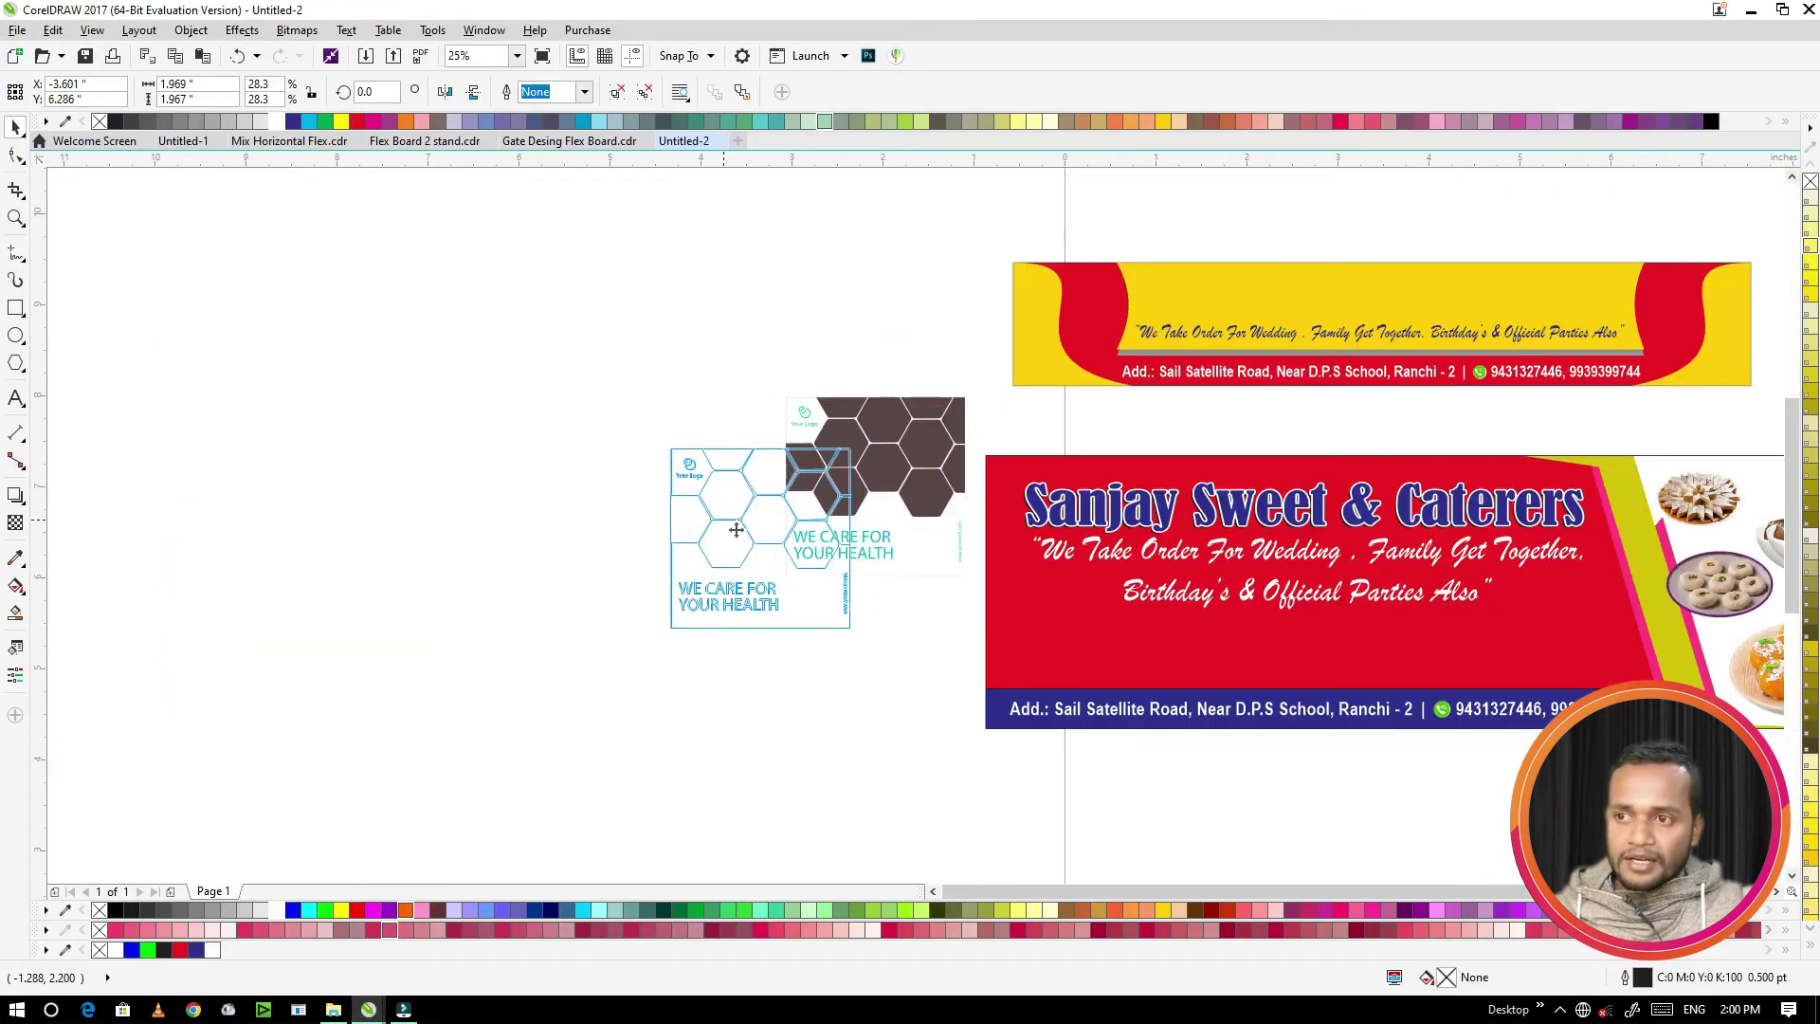
{"action": "scroll", "coordinate": [695, 439], "scroll_direction": "down", "scroll_amount": 4}
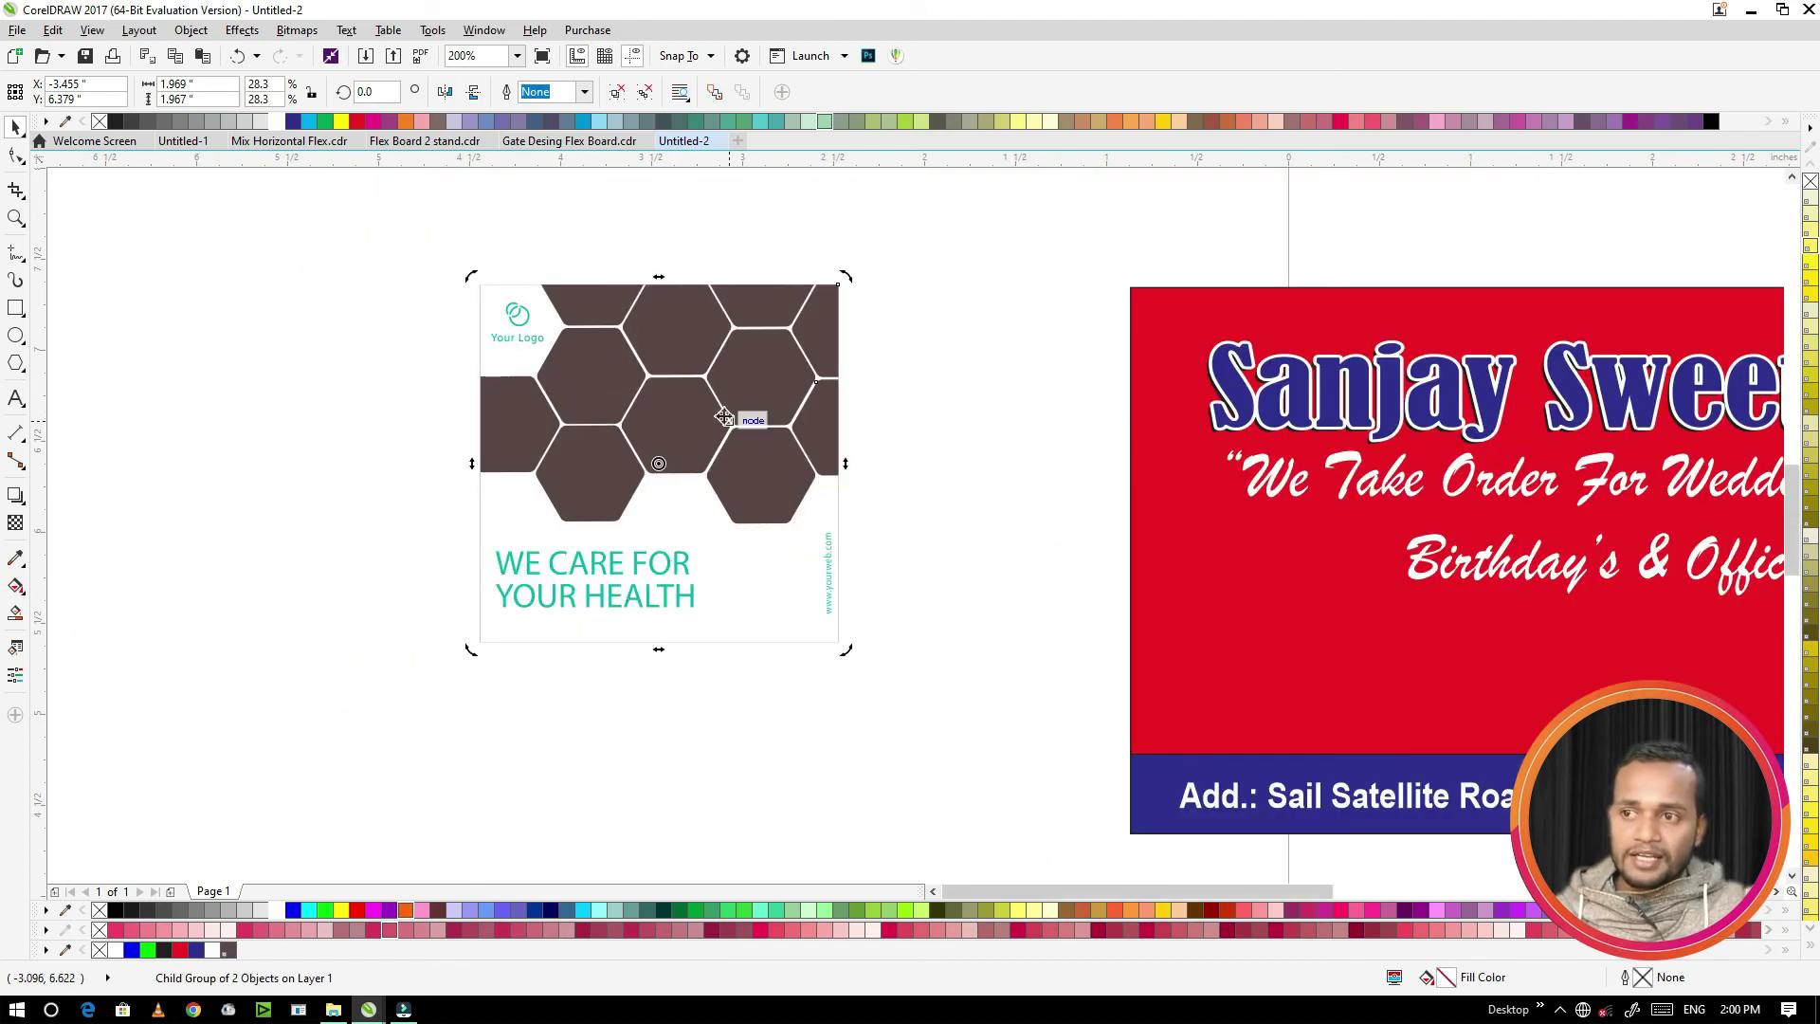
{"action": "left_click", "coordinate": [616, 92]}
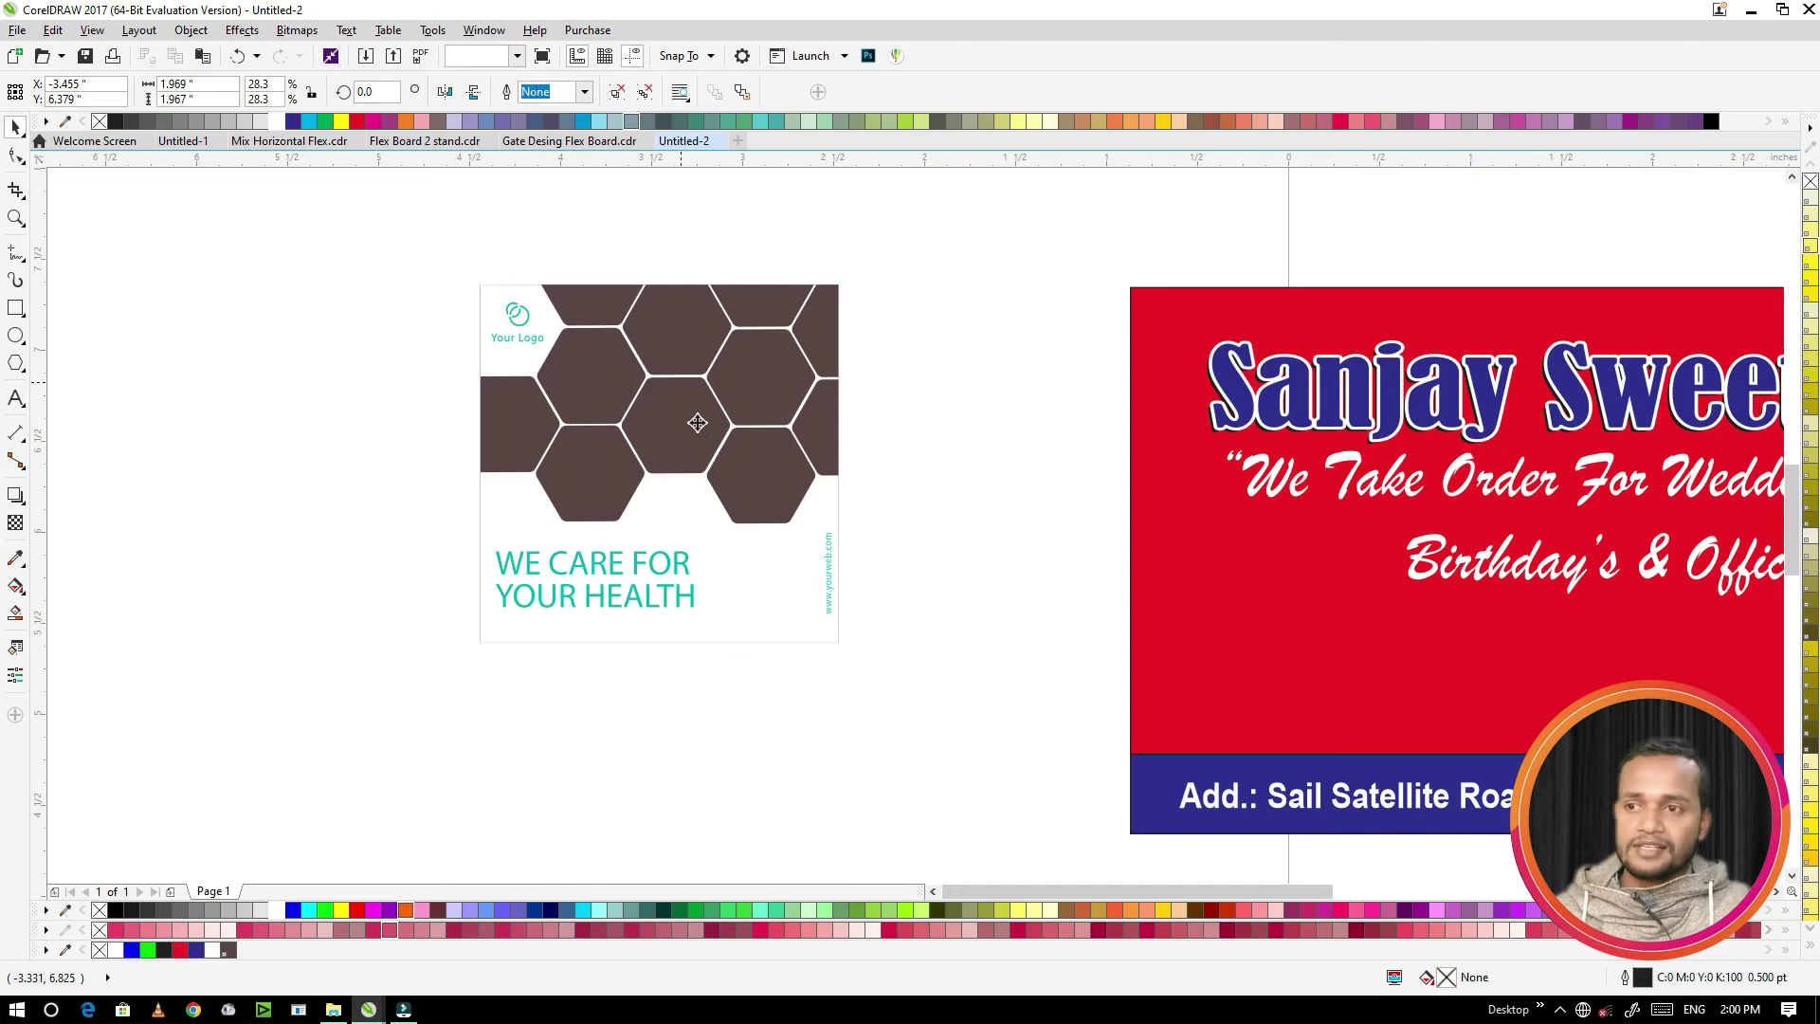
Step: Examine the hexagon template's nested groups and curves to see how its hexagon pattern is constructed
{"action": "left_click", "coordinate": [689, 415]}
{"action": "key", "text": "F10"}
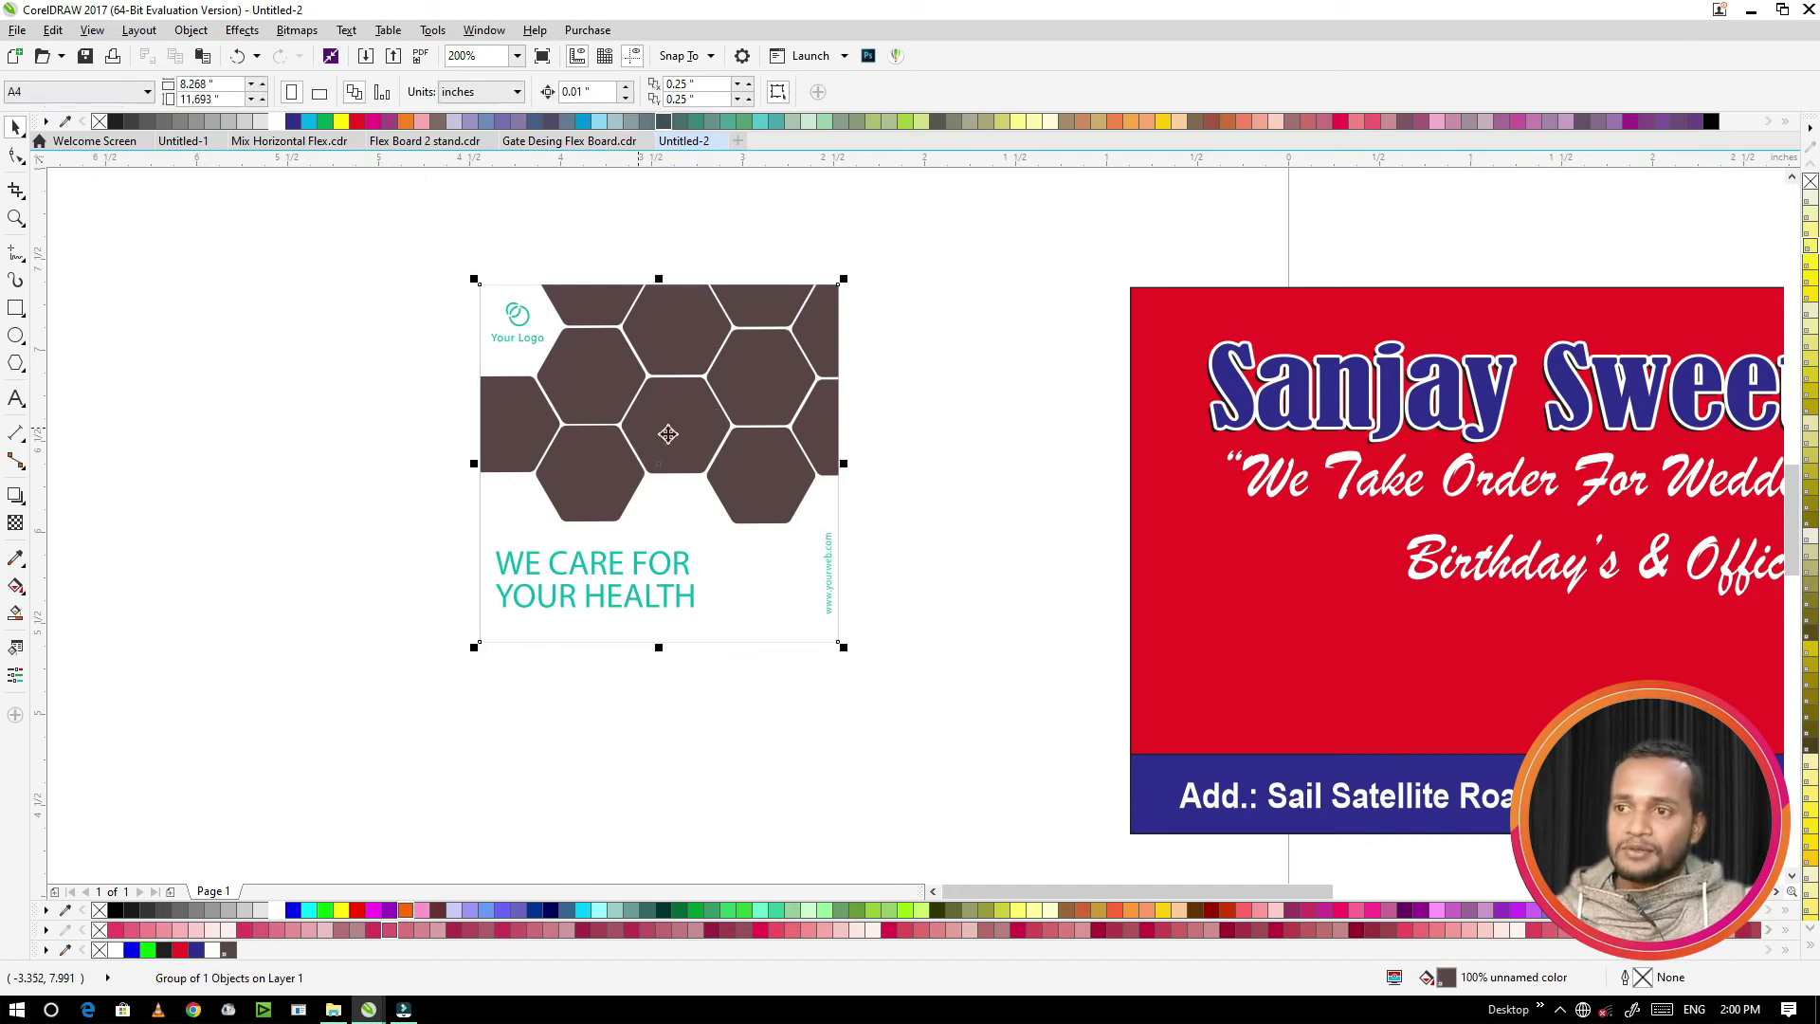
{"action": "key", "text": "space"}
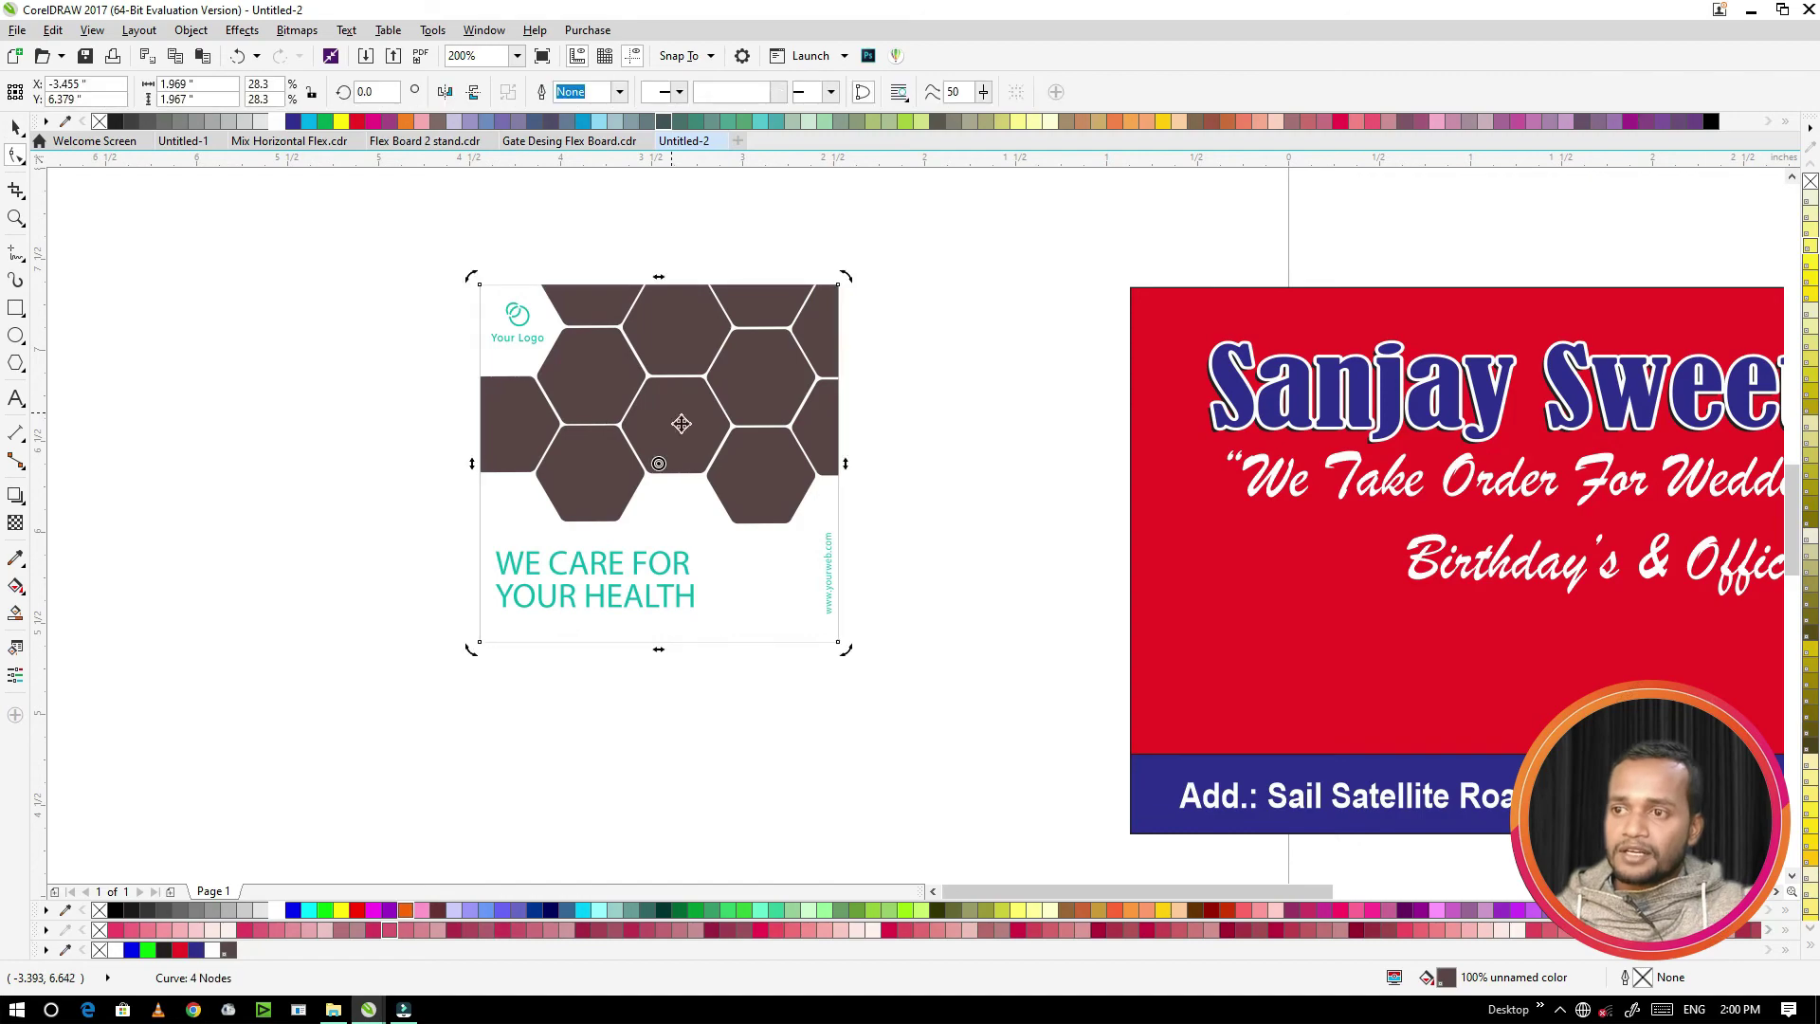
{"action": "scroll", "coordinate": [548, 479], "scroll_direction": "right", "scroll_amount": 2}
{"action": "left_click", "coordinate": [533, 423], "text": "ctrl"}
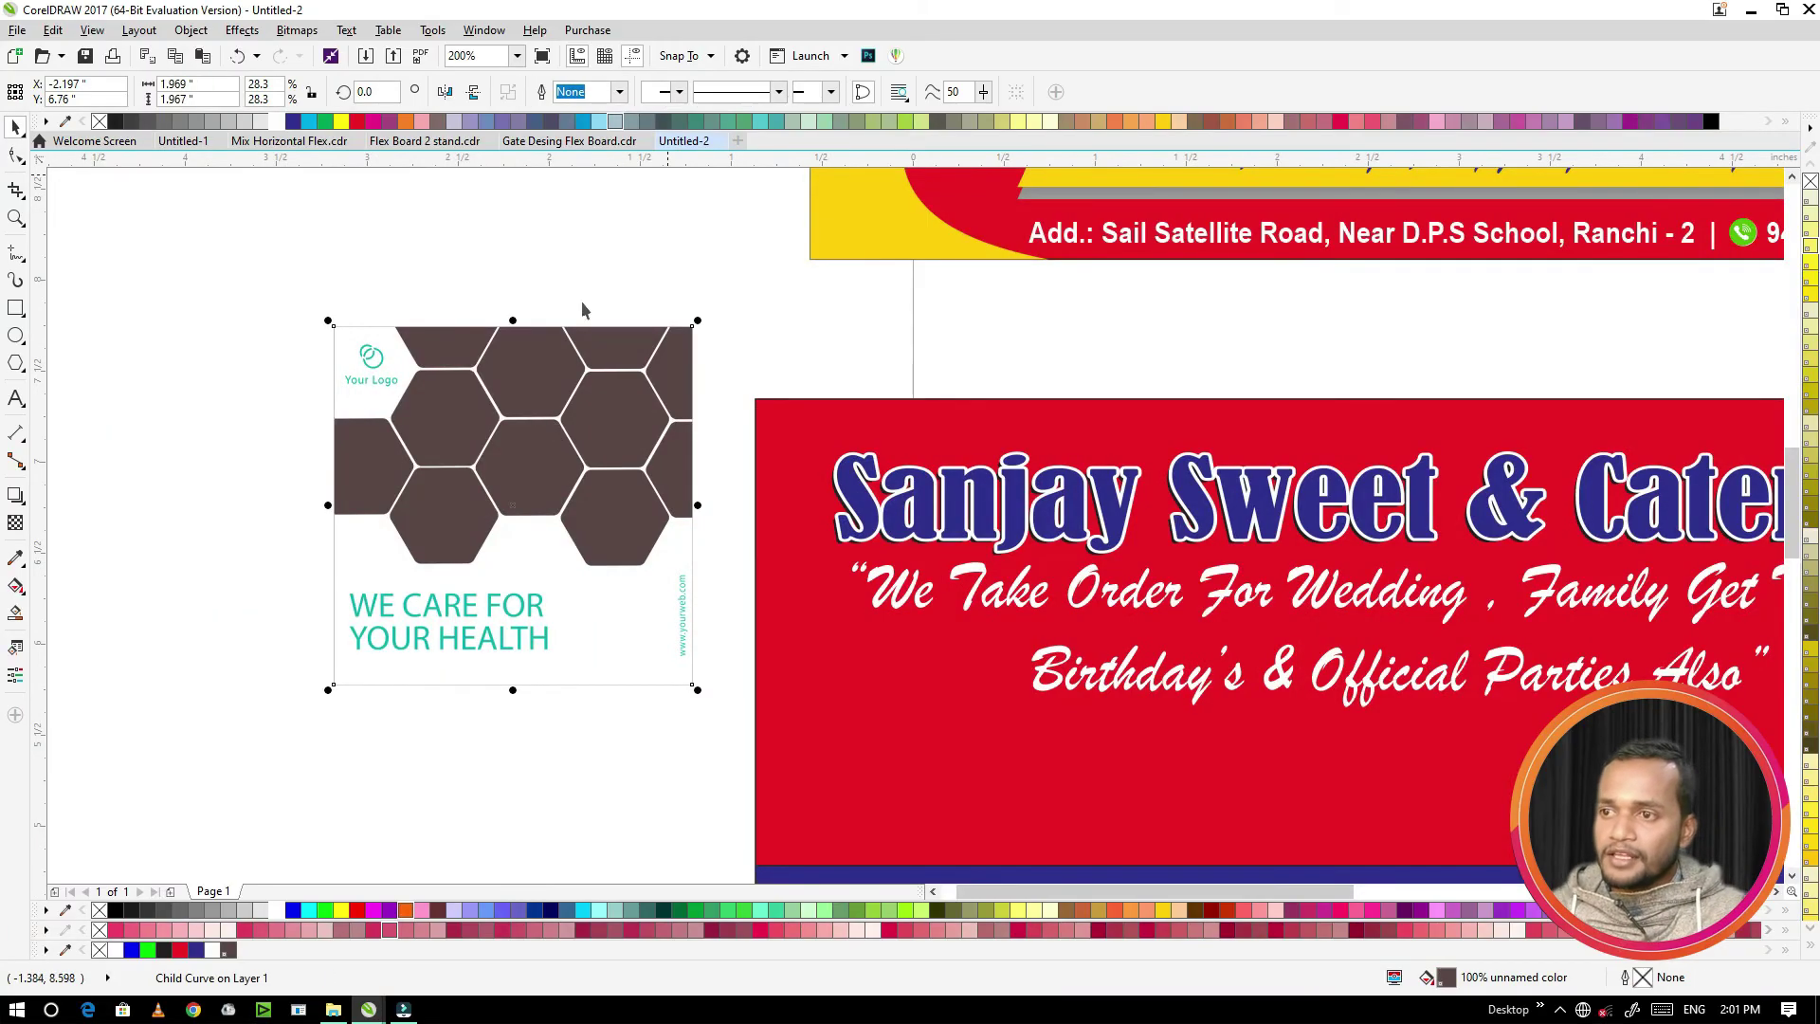
{"action": "left_click", "coordinate": [571, 370]}
{"action": "key", "text": "Escape"}
{"action": "left_click", "coordinate": [538, 384]}
{"action": "left_click", "coordinate": [626, 98]}
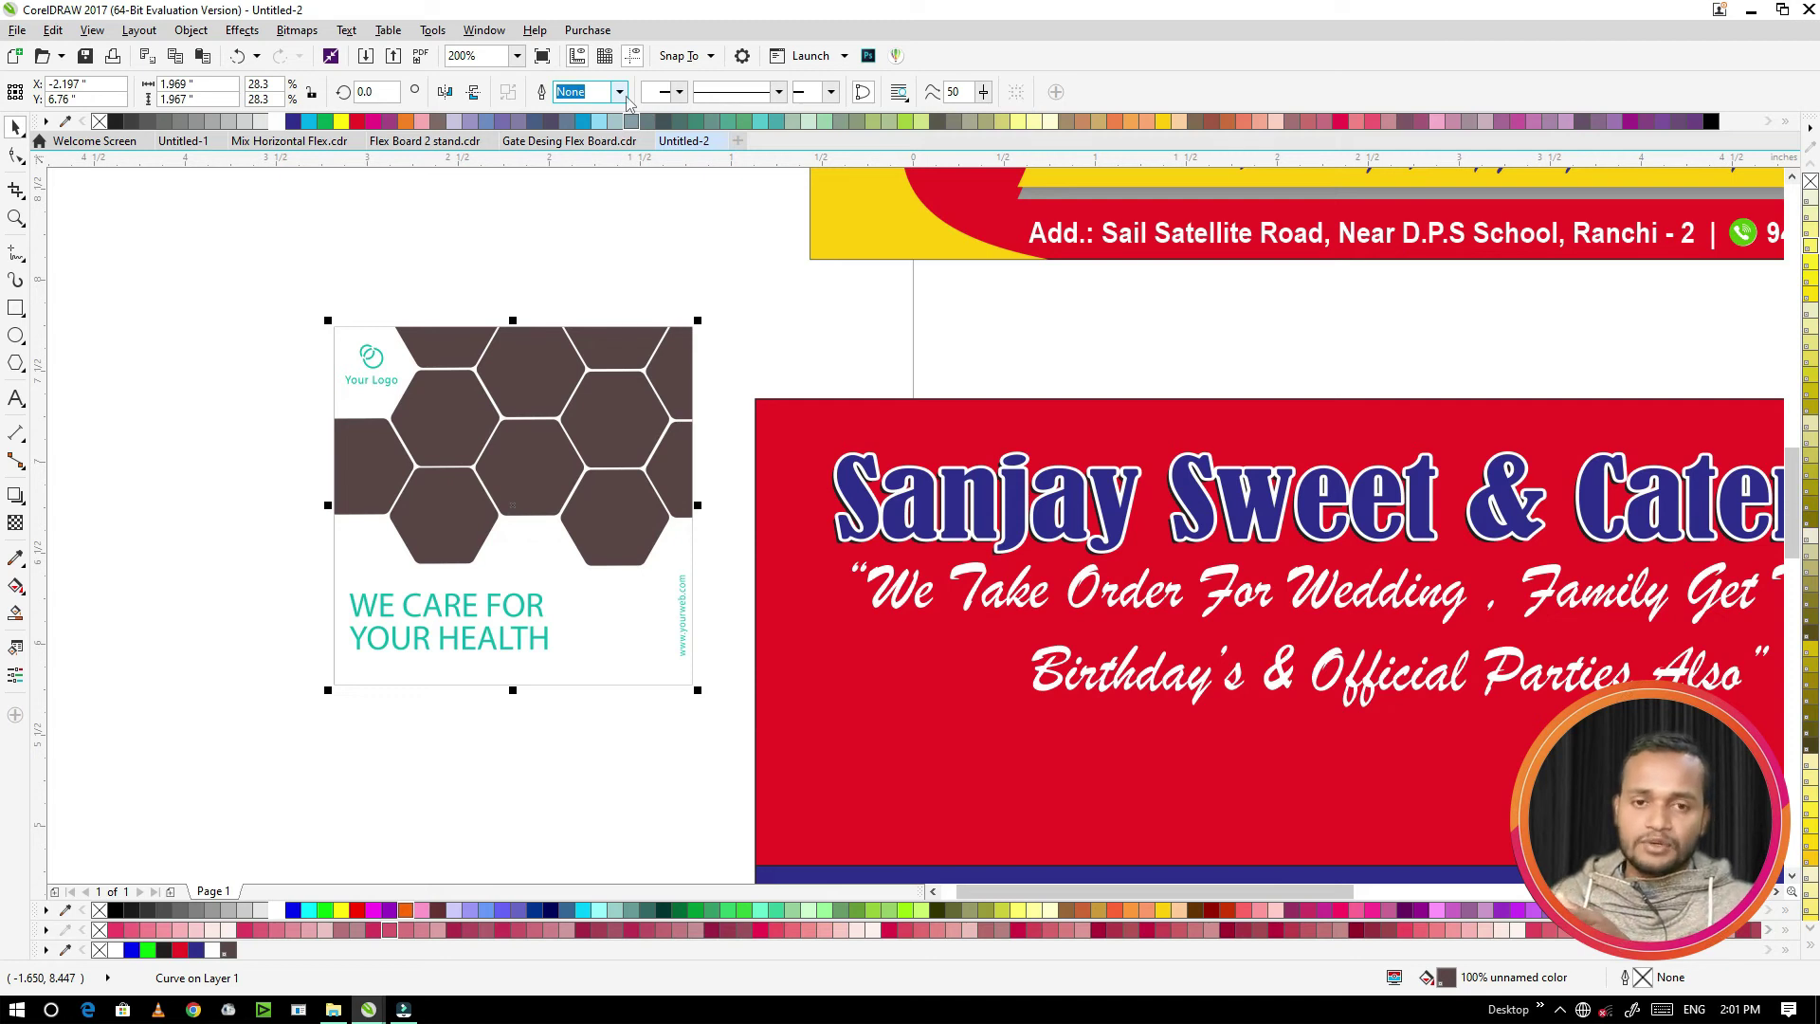
{"action": "left_click", "coordinate": [559, 432], "text": "ctrl"}
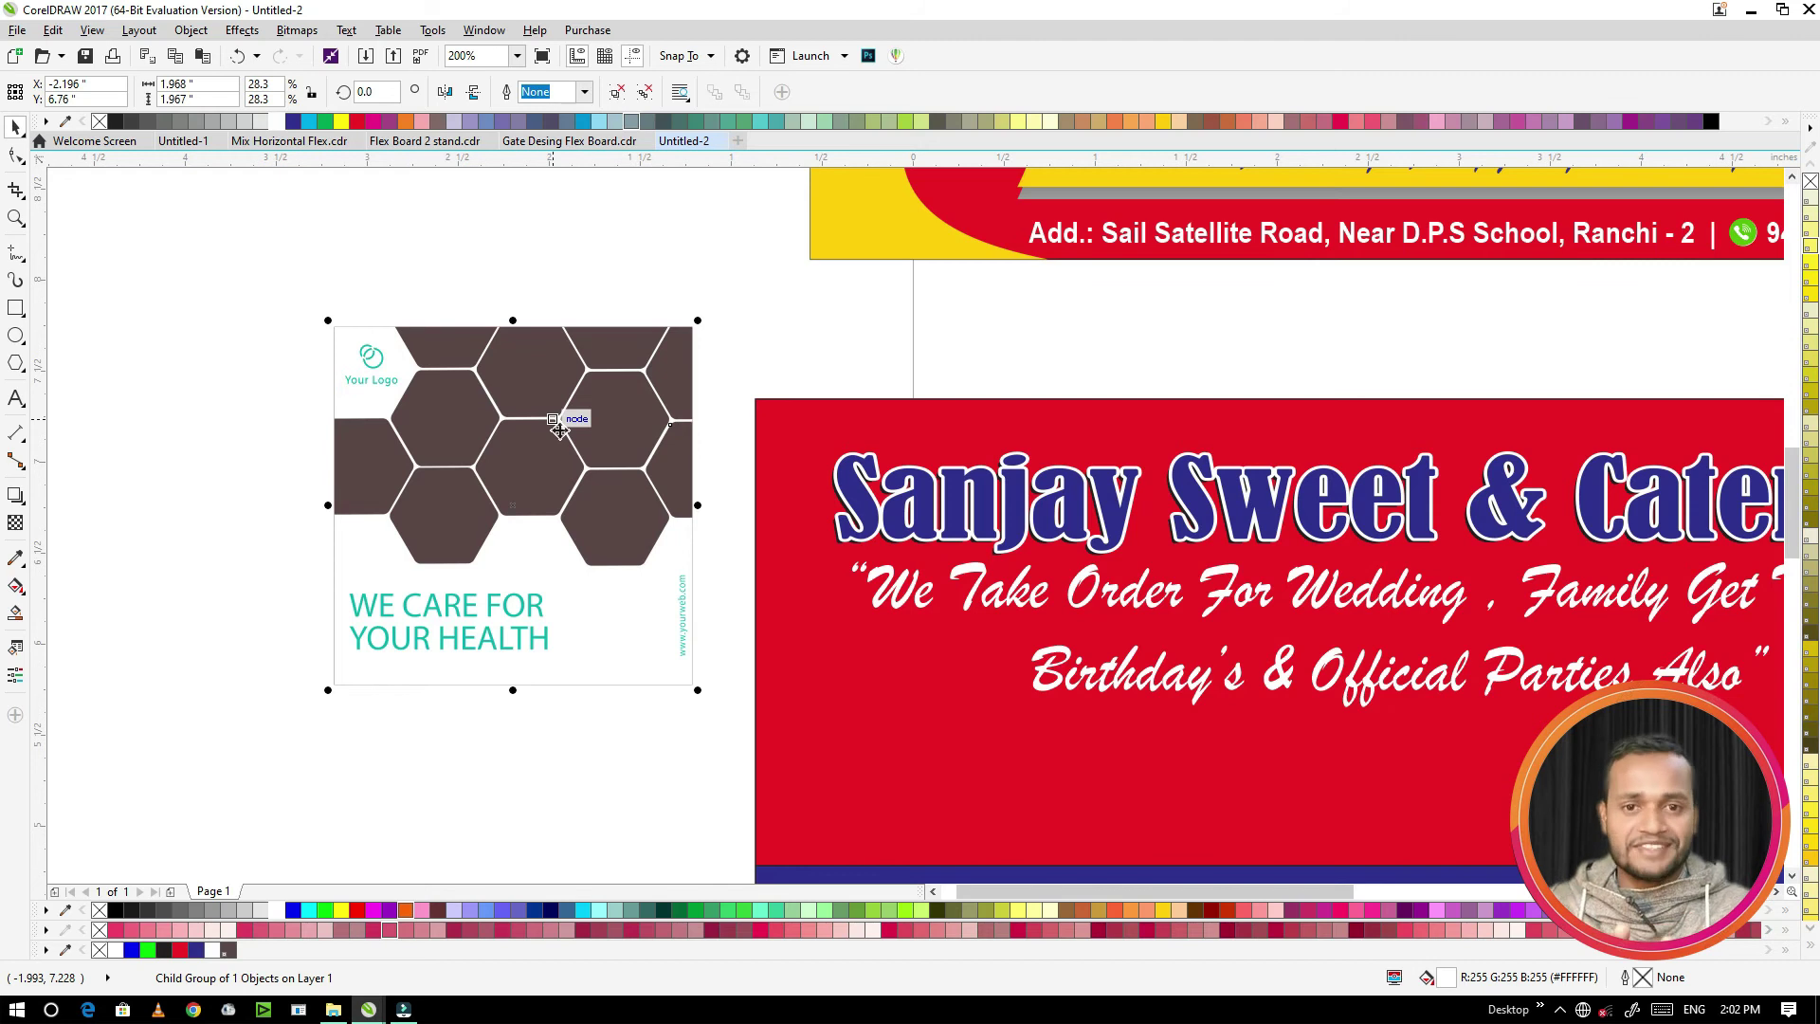
{"action": "left_click", "coordinate": [526, 427], "text": "ctrl"}
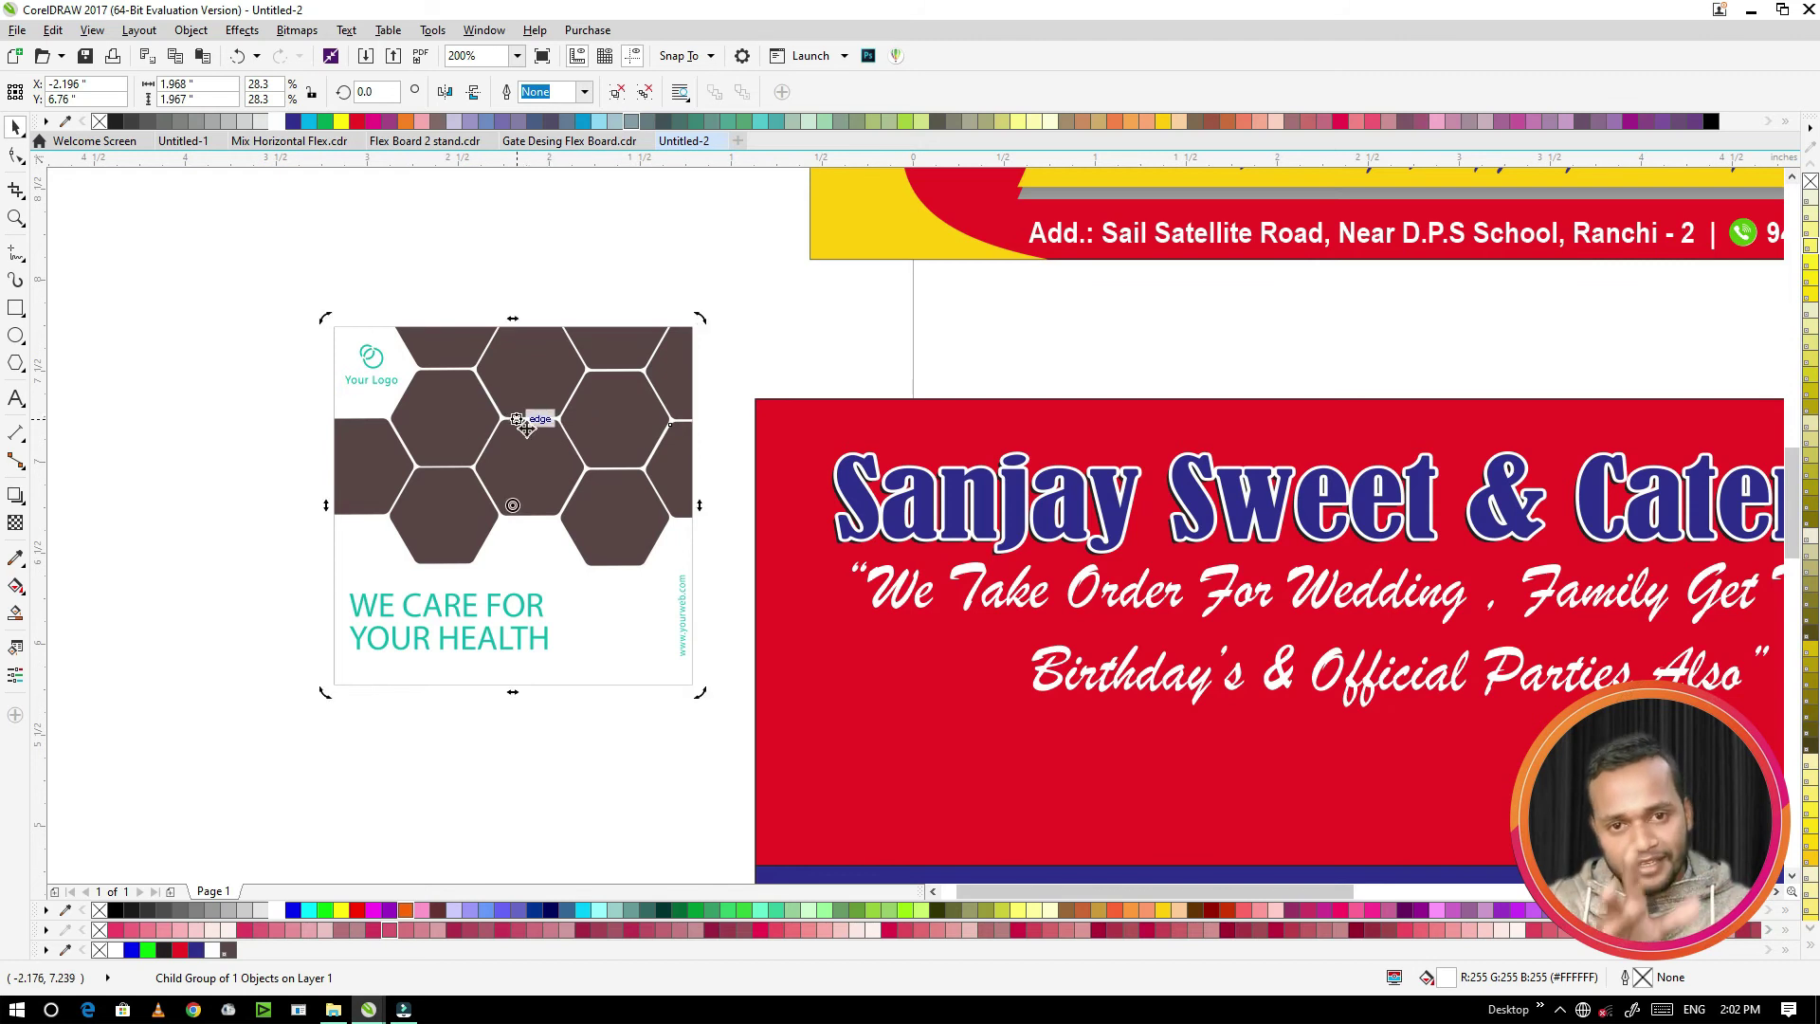
{"action": "left_click", "coordinate": [516, 510], "text": "ctrl"}
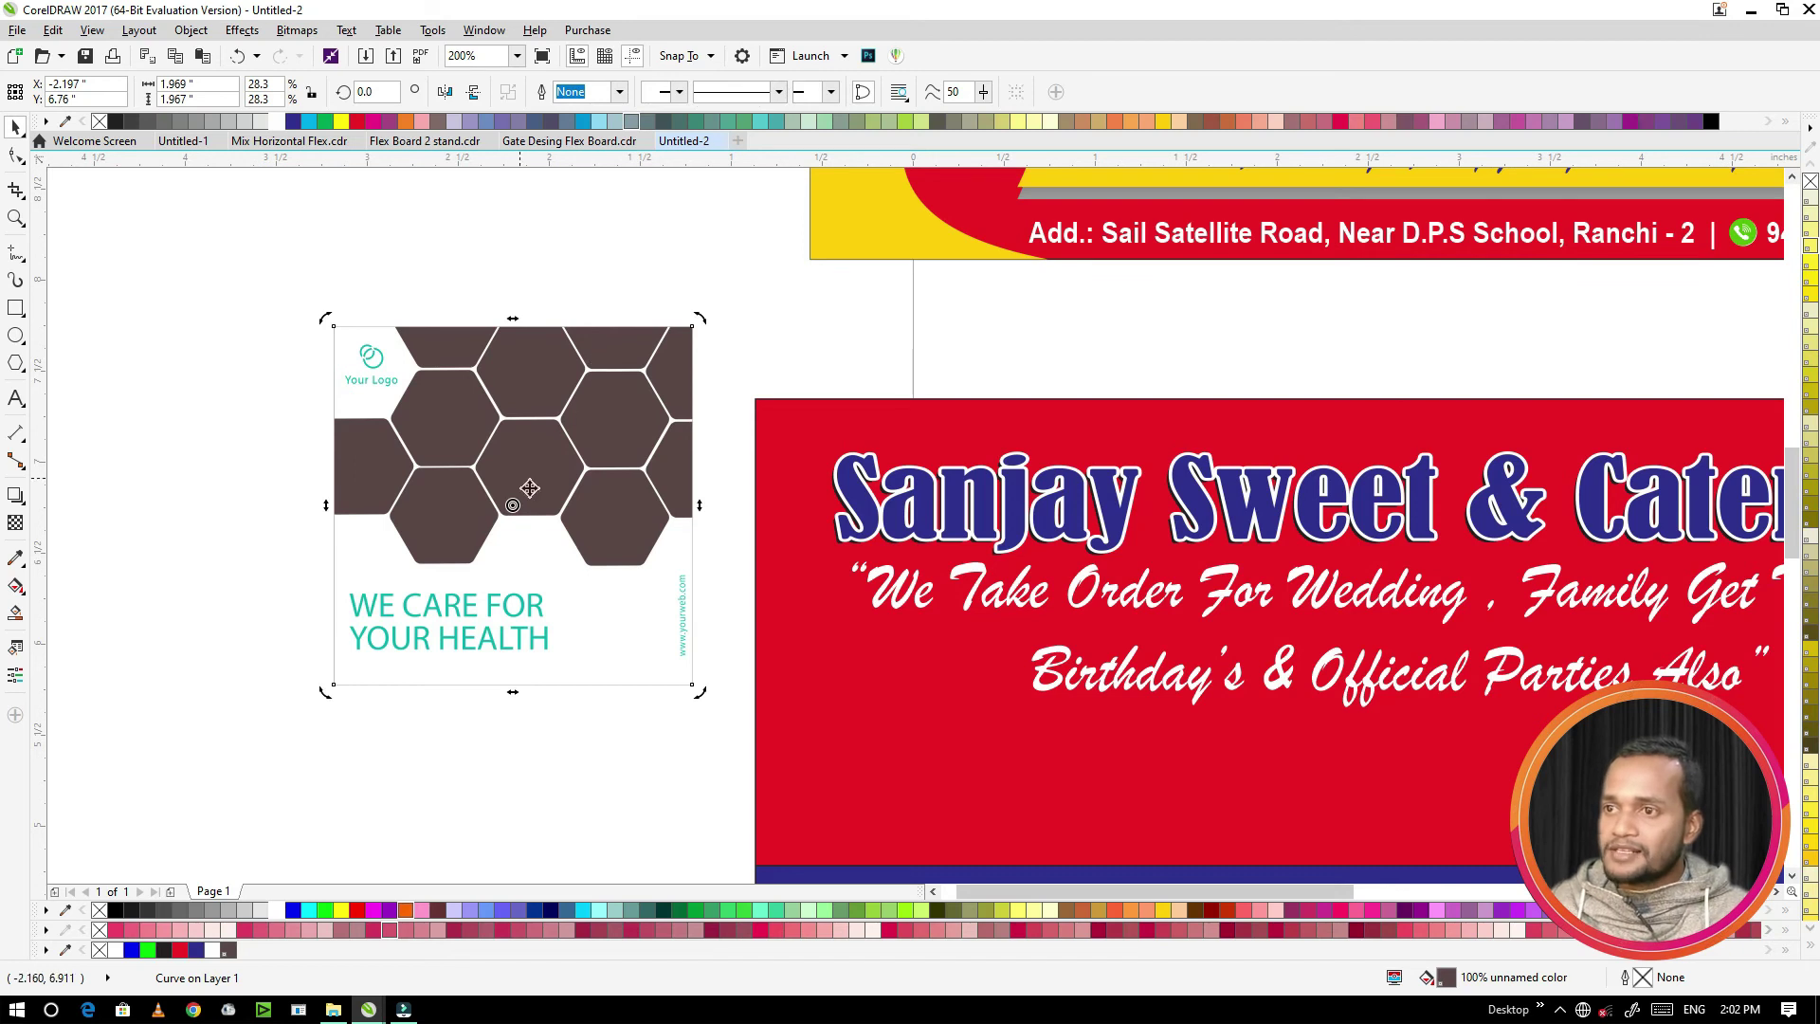
Step: Pull the hexagon template's pieces apart to expose a single white hexagon, and delete the leftover brown shapes and text
{"action": "left_click", "coordinate": [569, 382]}
{"action": "left_click_drag", "start_coordinate": [543, 369], "coordinate": [679, 540]}
{"action": "scroll", "coordinate": [656, 569], "scroll_direction": "down", "scroll_amount": 3}
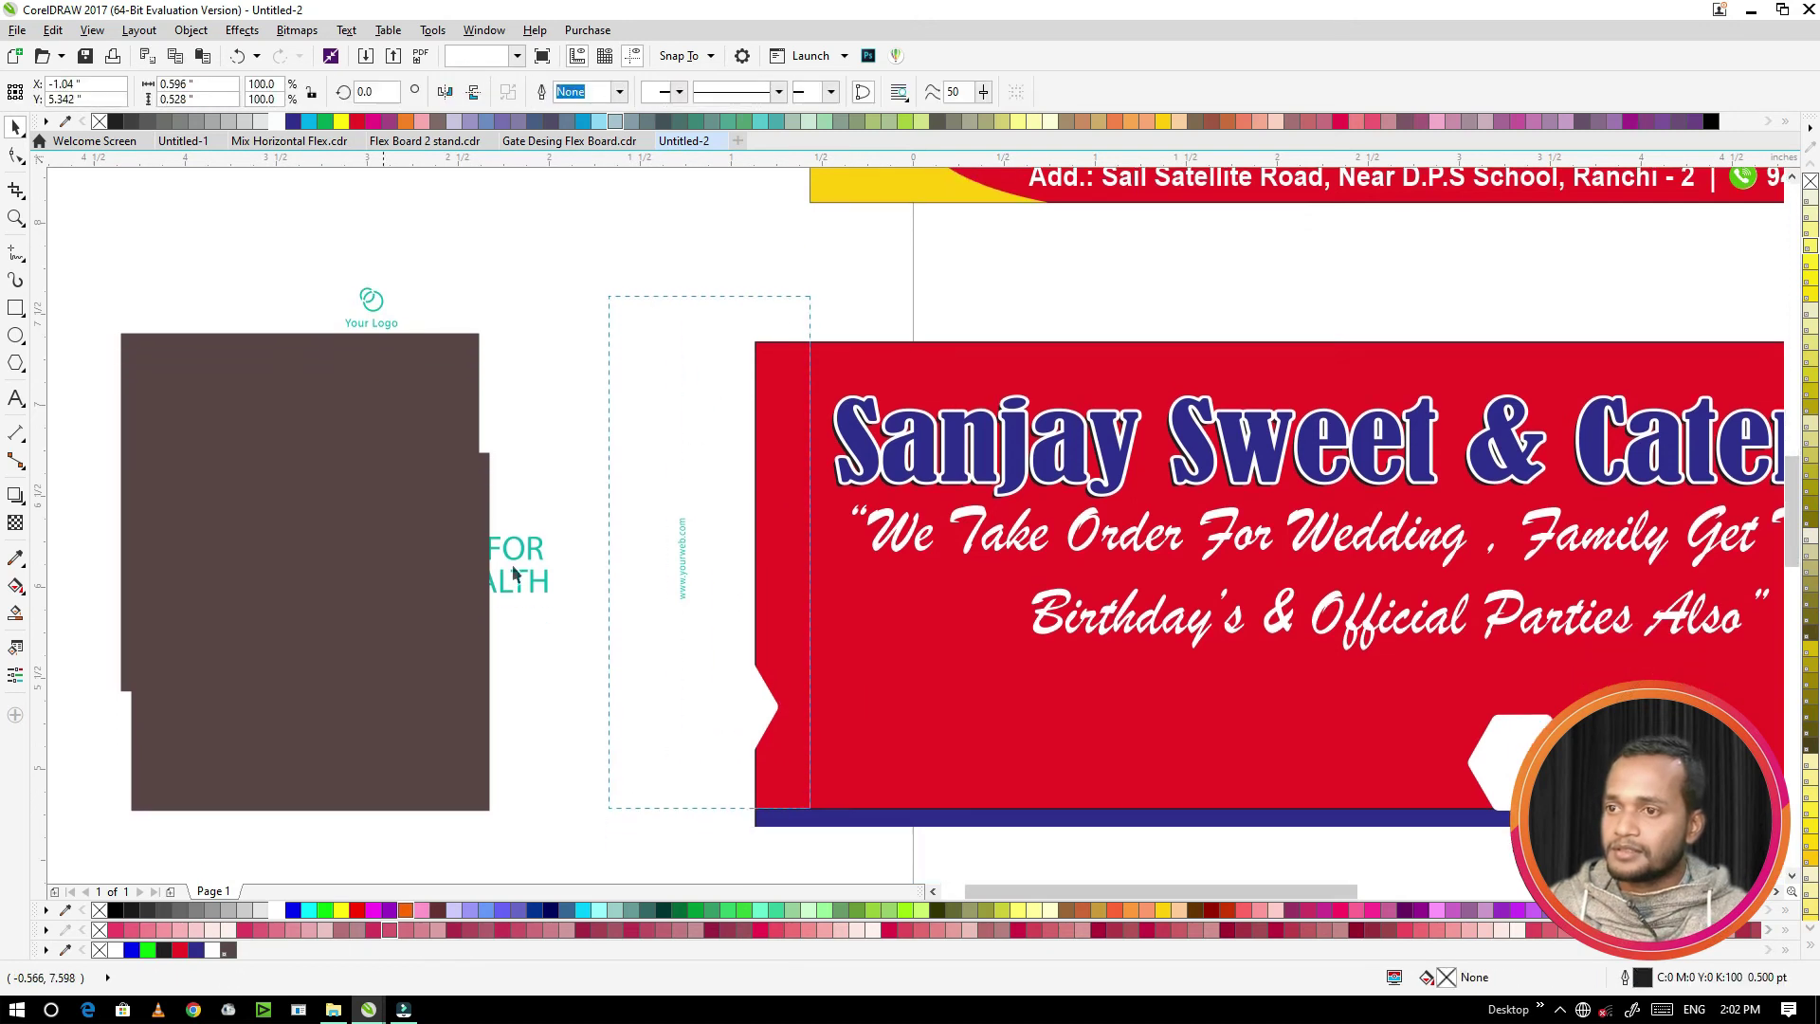
{"action": "left_click_drag", "start_coordinate": [711, 417], "coordinate": [338, 742]}
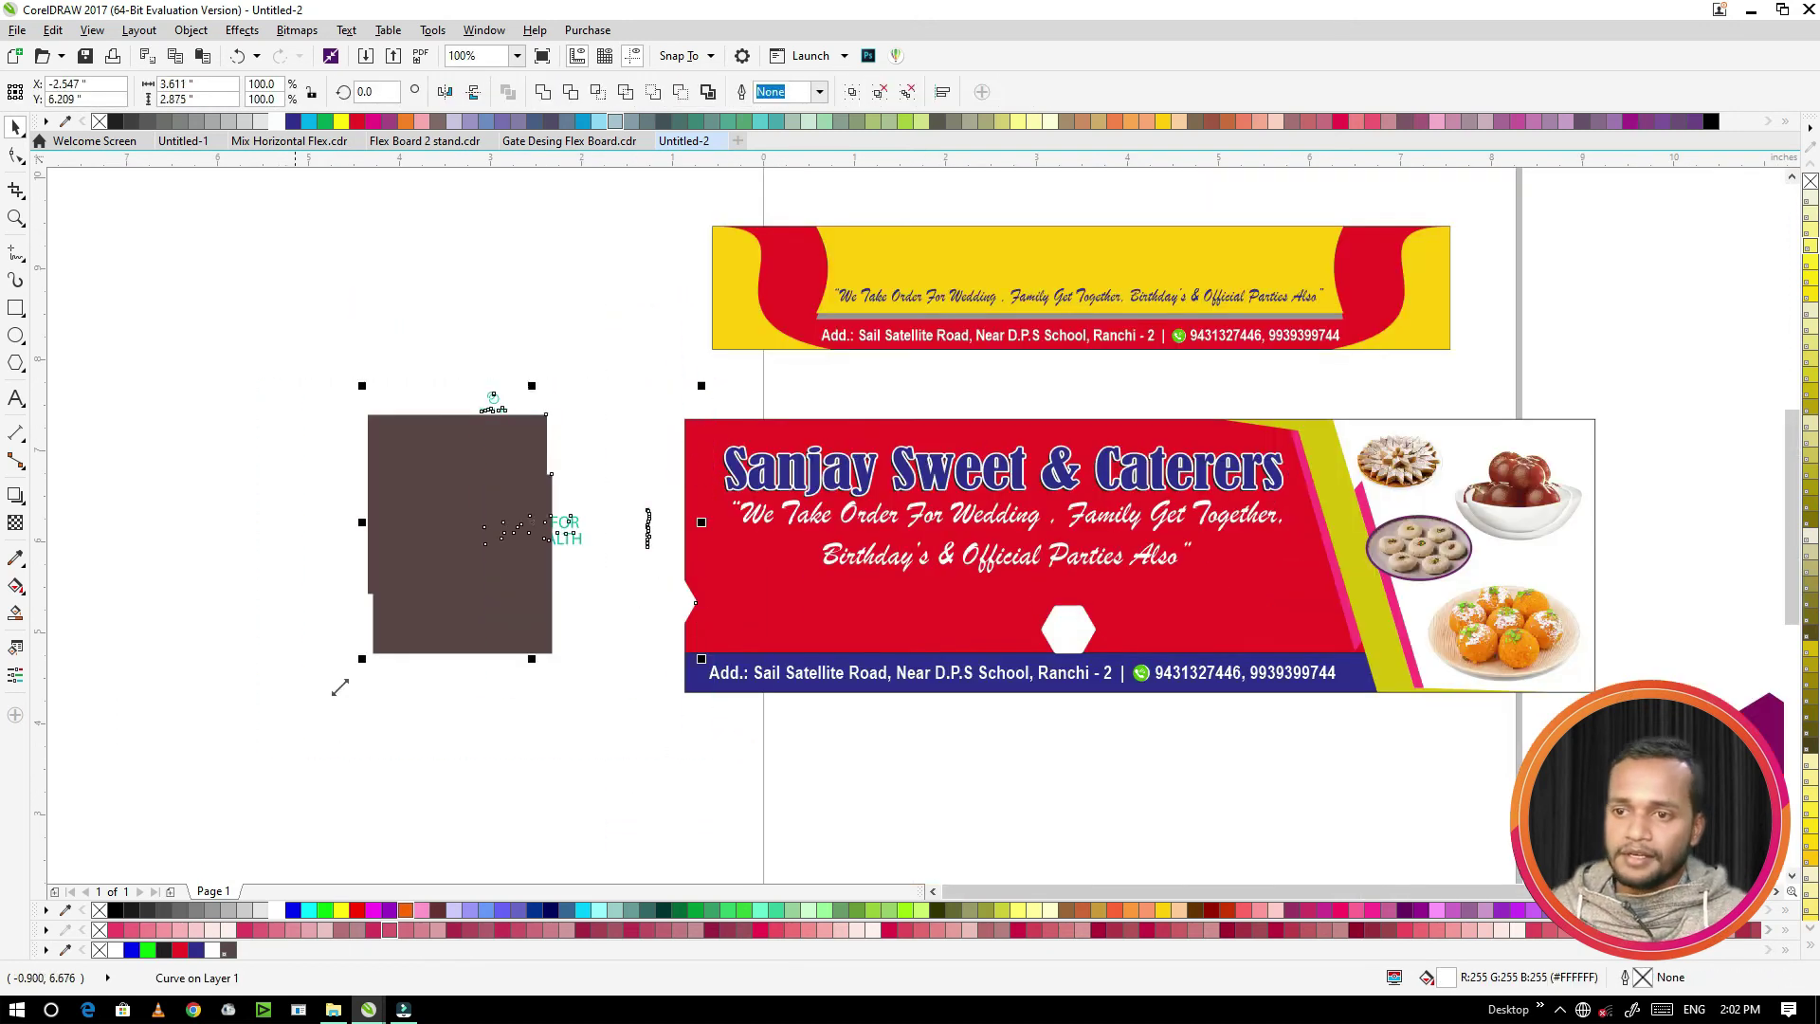
{"action": "key", "text": "Delete"}
Step: Place the white hexagon at the red area's lower-left corner above the address strip, enlarged to about 0.83 × 0.74 inches
{"action": "left_click_drag", "start_coordinate": [1081, 628], "coordinate": [611, 681]}
{"action": "scroll", "coordinate": [756, 616], "scroll_direction": "up", "scroll_amount": 4}
{"action": "left_click_drag", "start_coordinate": [737, 535], "coordinate": [827, 455]}
{"action": "scroll", "coordinate": [706, 550], "scroll_direction": "down", "scroll_amount": 2}
Step: Duplicate the white hexagon to its right and repeat the duplication to form an evenly spaced row of eight hexagons
{"action": "left_click_drag", "start_coordinate": [702, 566], "coordinate": [848, 563]}
{"action": "scroll", "coordinate": [603, 587], "scroll_direction": "down", "scroll_amount": 2}
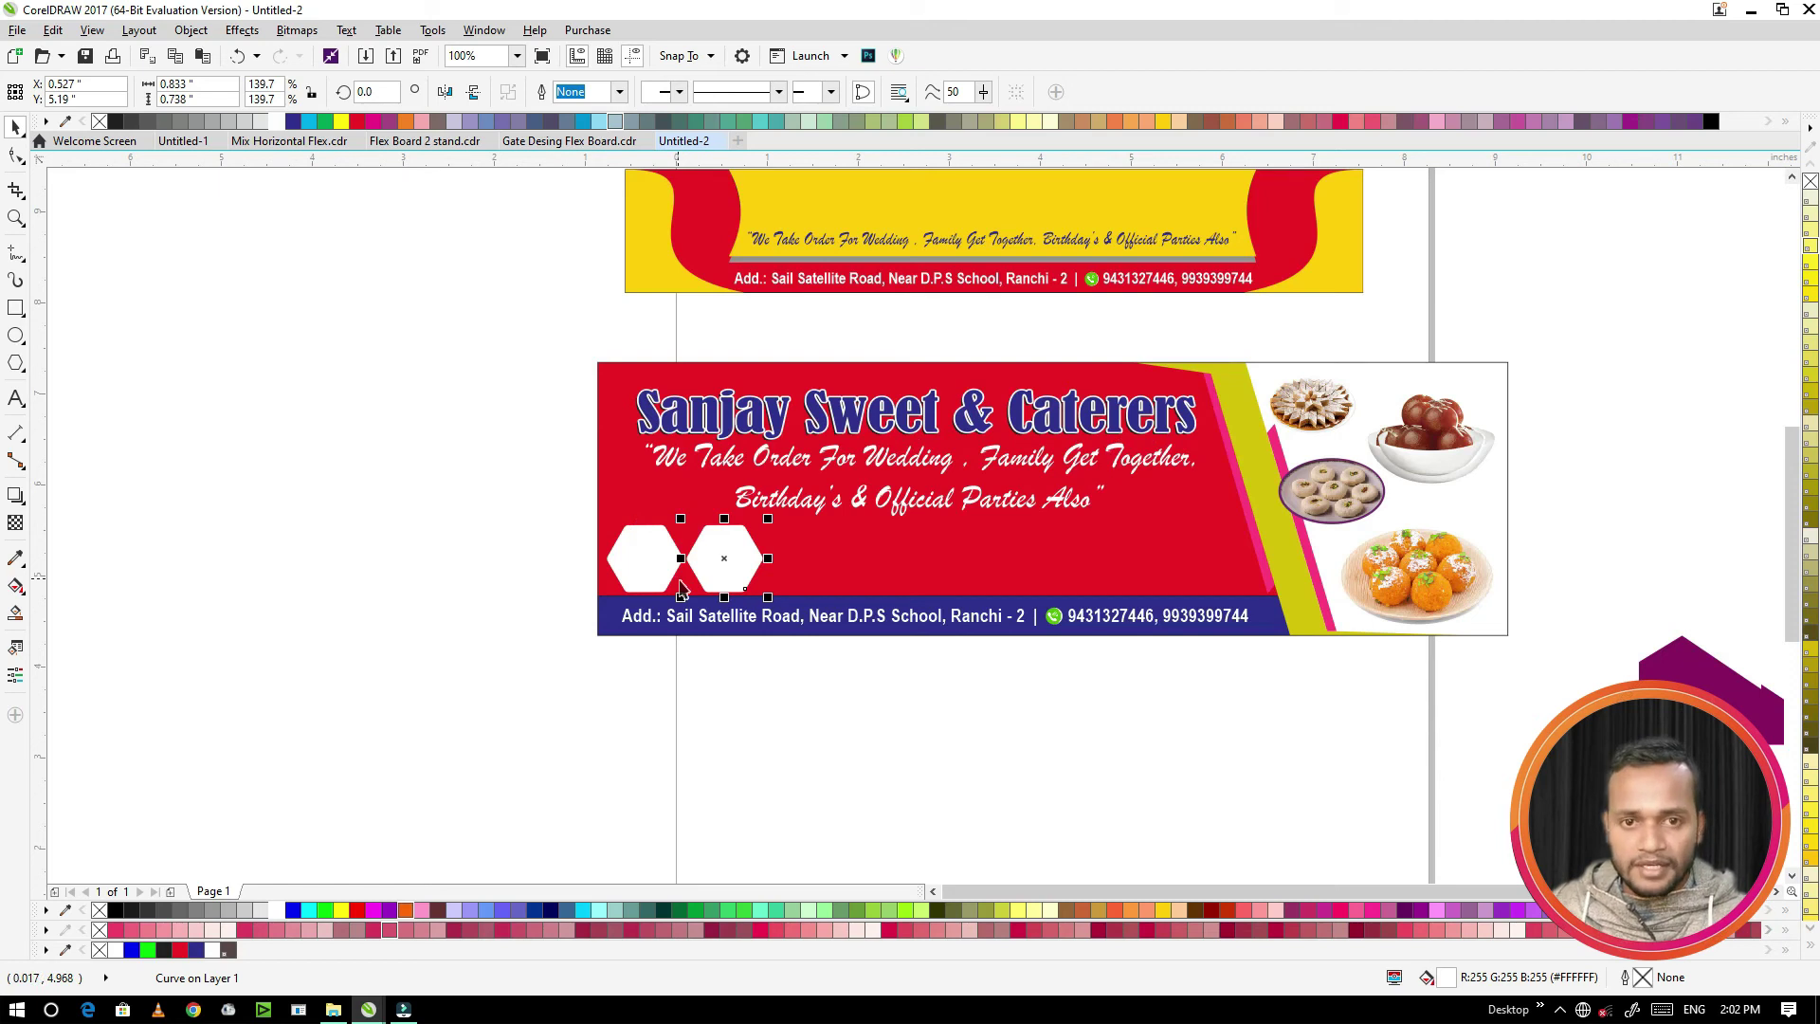
{"action": "key", "text": "ctrl+r"}
{"action": "key", "text": "ctrl+r"}
{"action": "key", "text": "ctrl+r"}
{"action": "key", "text": "ctrl+r"}
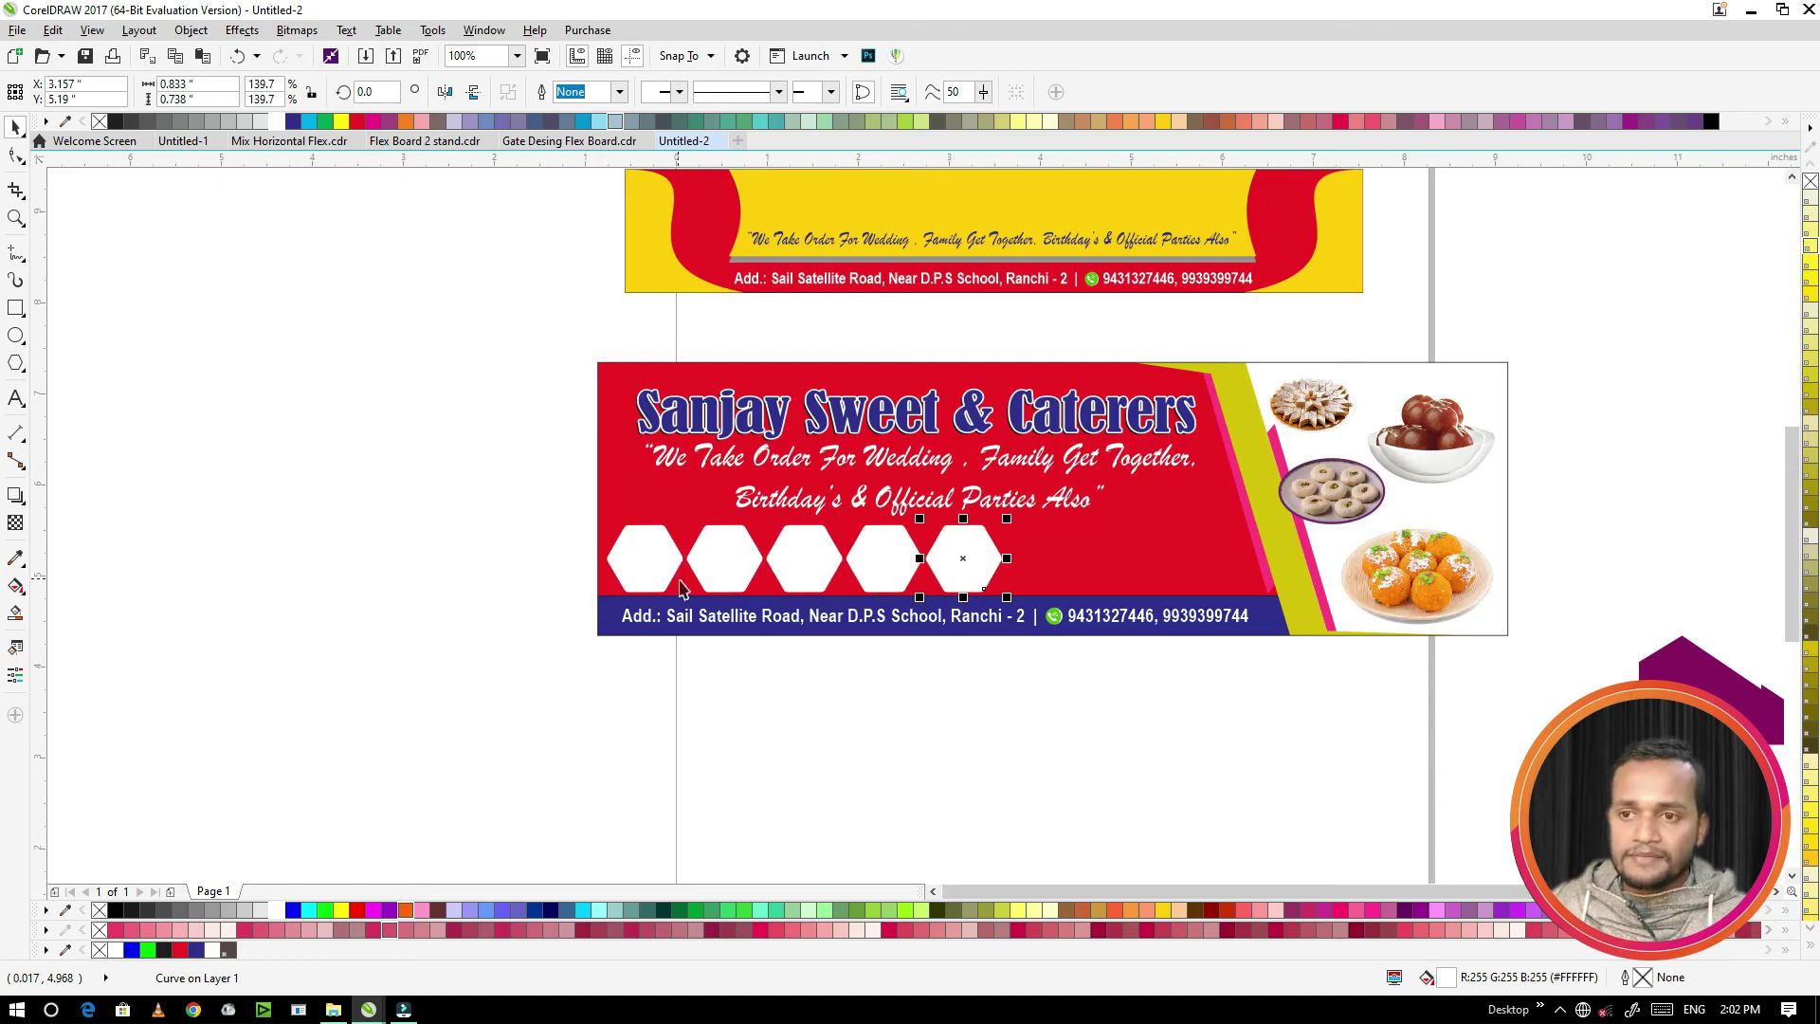
{"action": "key", "text": "ctrl+r"}
{"action": "key", "text": "ctrl+r"}
{"action": "left_click_drag", "start_coordinate": [542, 509], "coordinate": [1256, 614]}
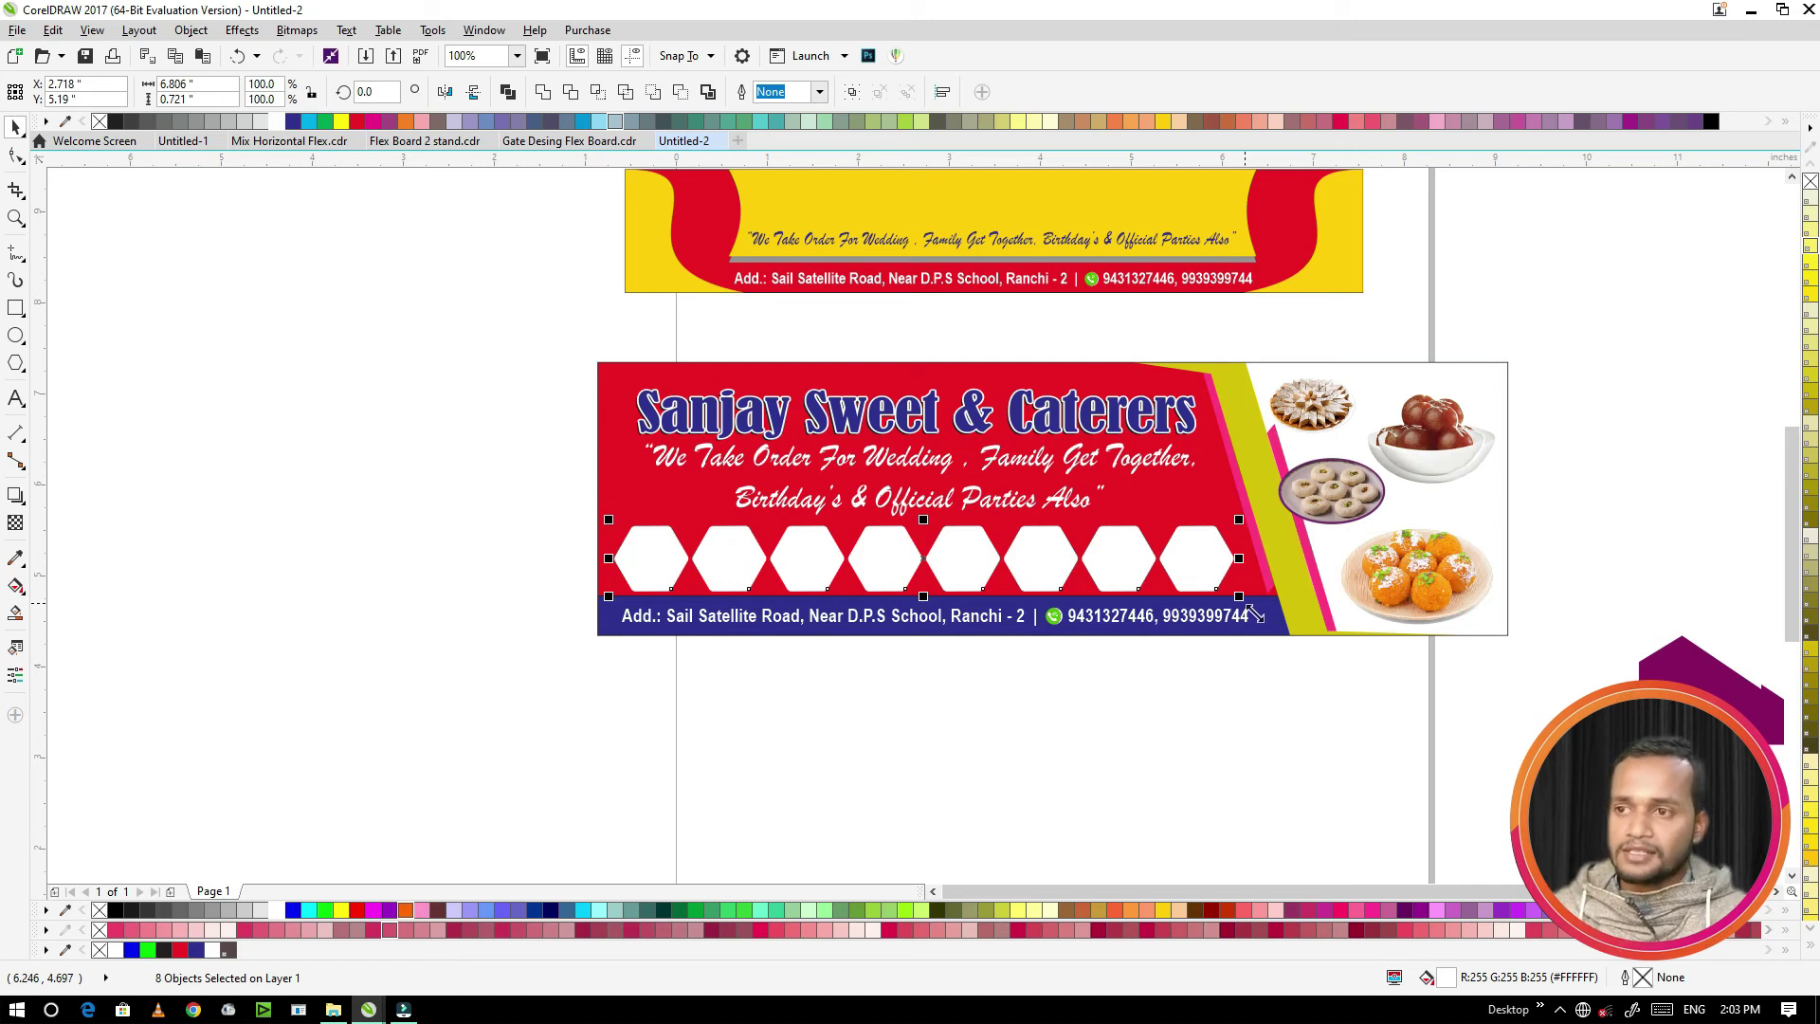
{"action": "left_click_drag", "start_coordinate": [589, 335], "coordinate": [1522, 652]}
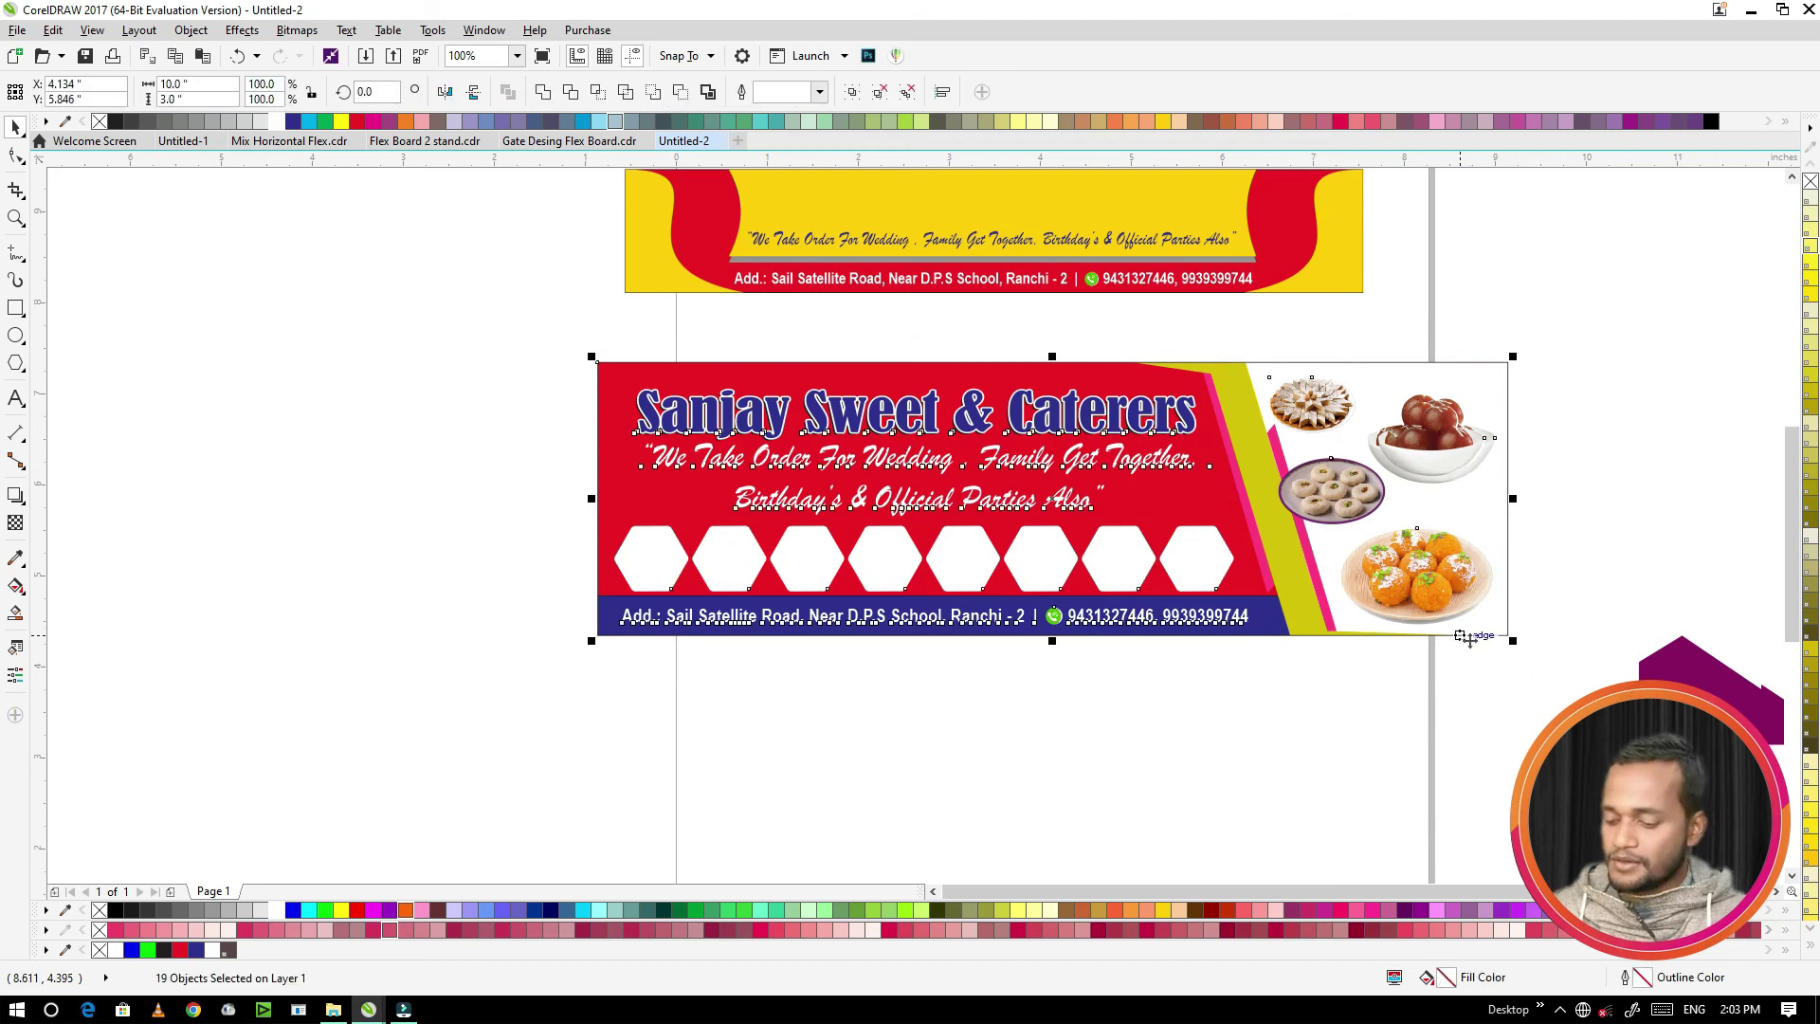
{"action": "left_click_drag", "start_coordinate": [592, 354], "coordinate": [1532, 660]}
{"action": "key", "text": "z"}
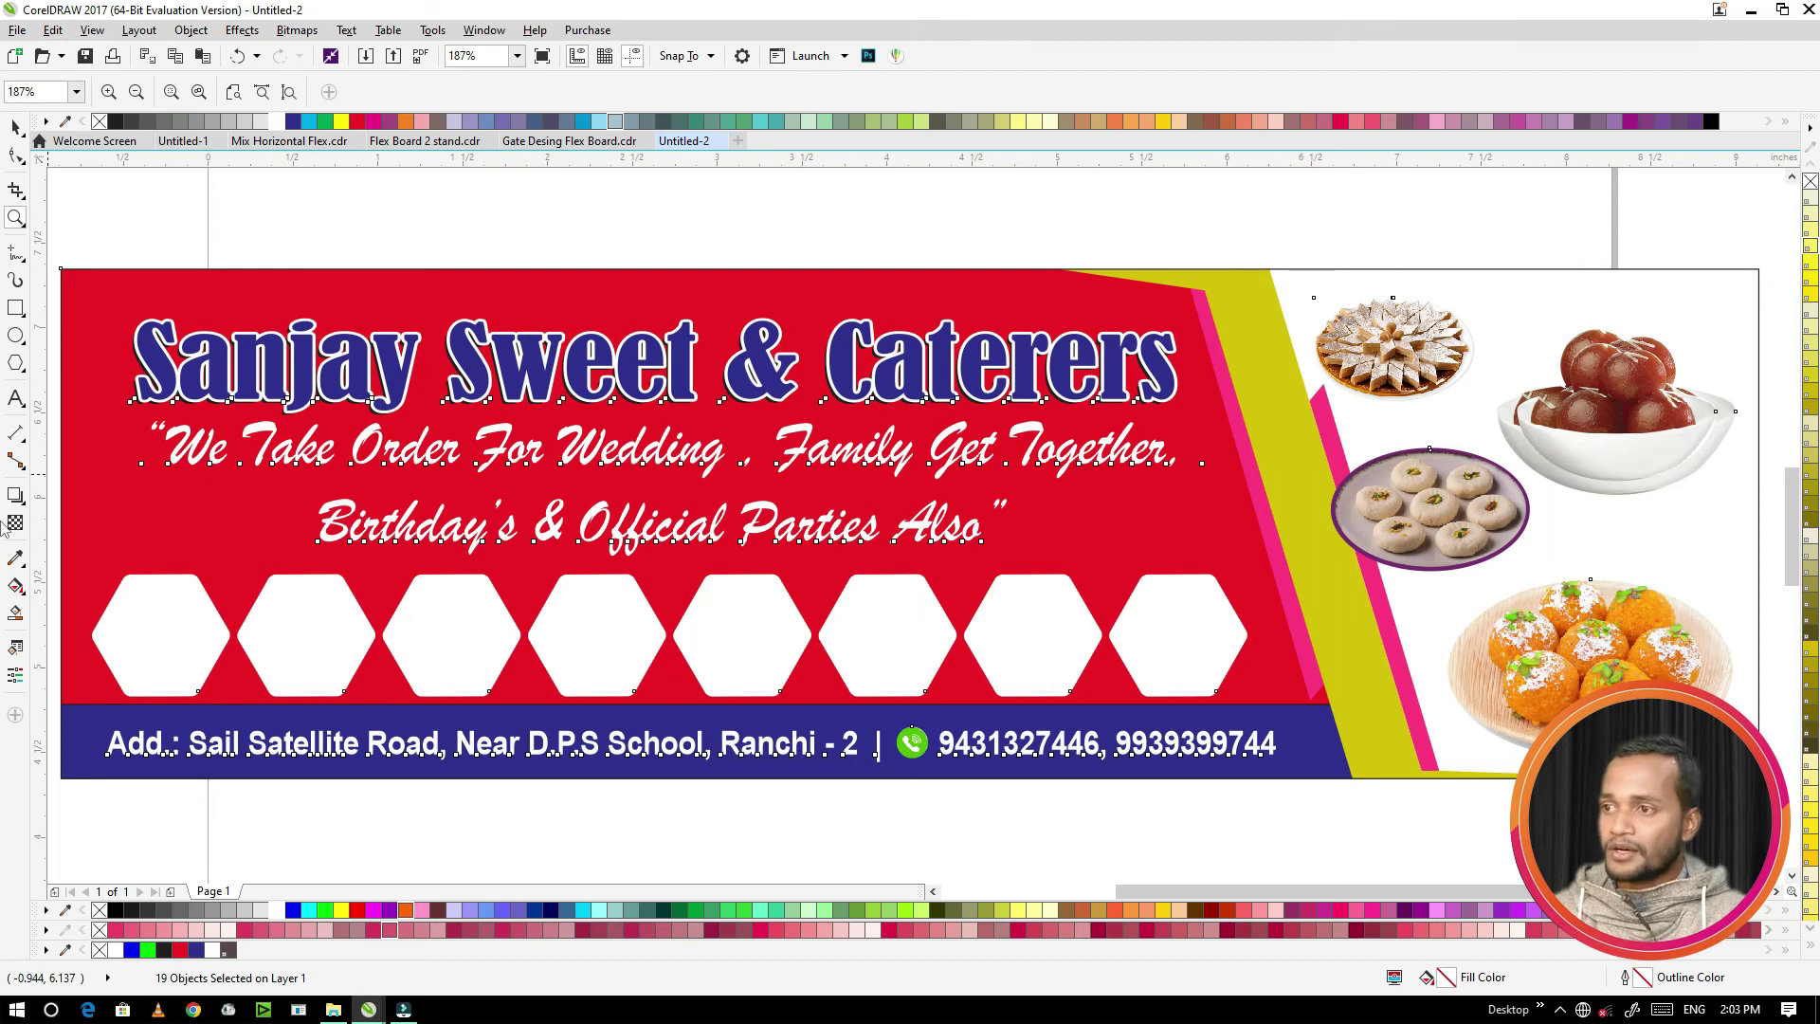
{"action": "key", "text": "space"}
{"action": "left_click", "coordinate": [224, 396]}
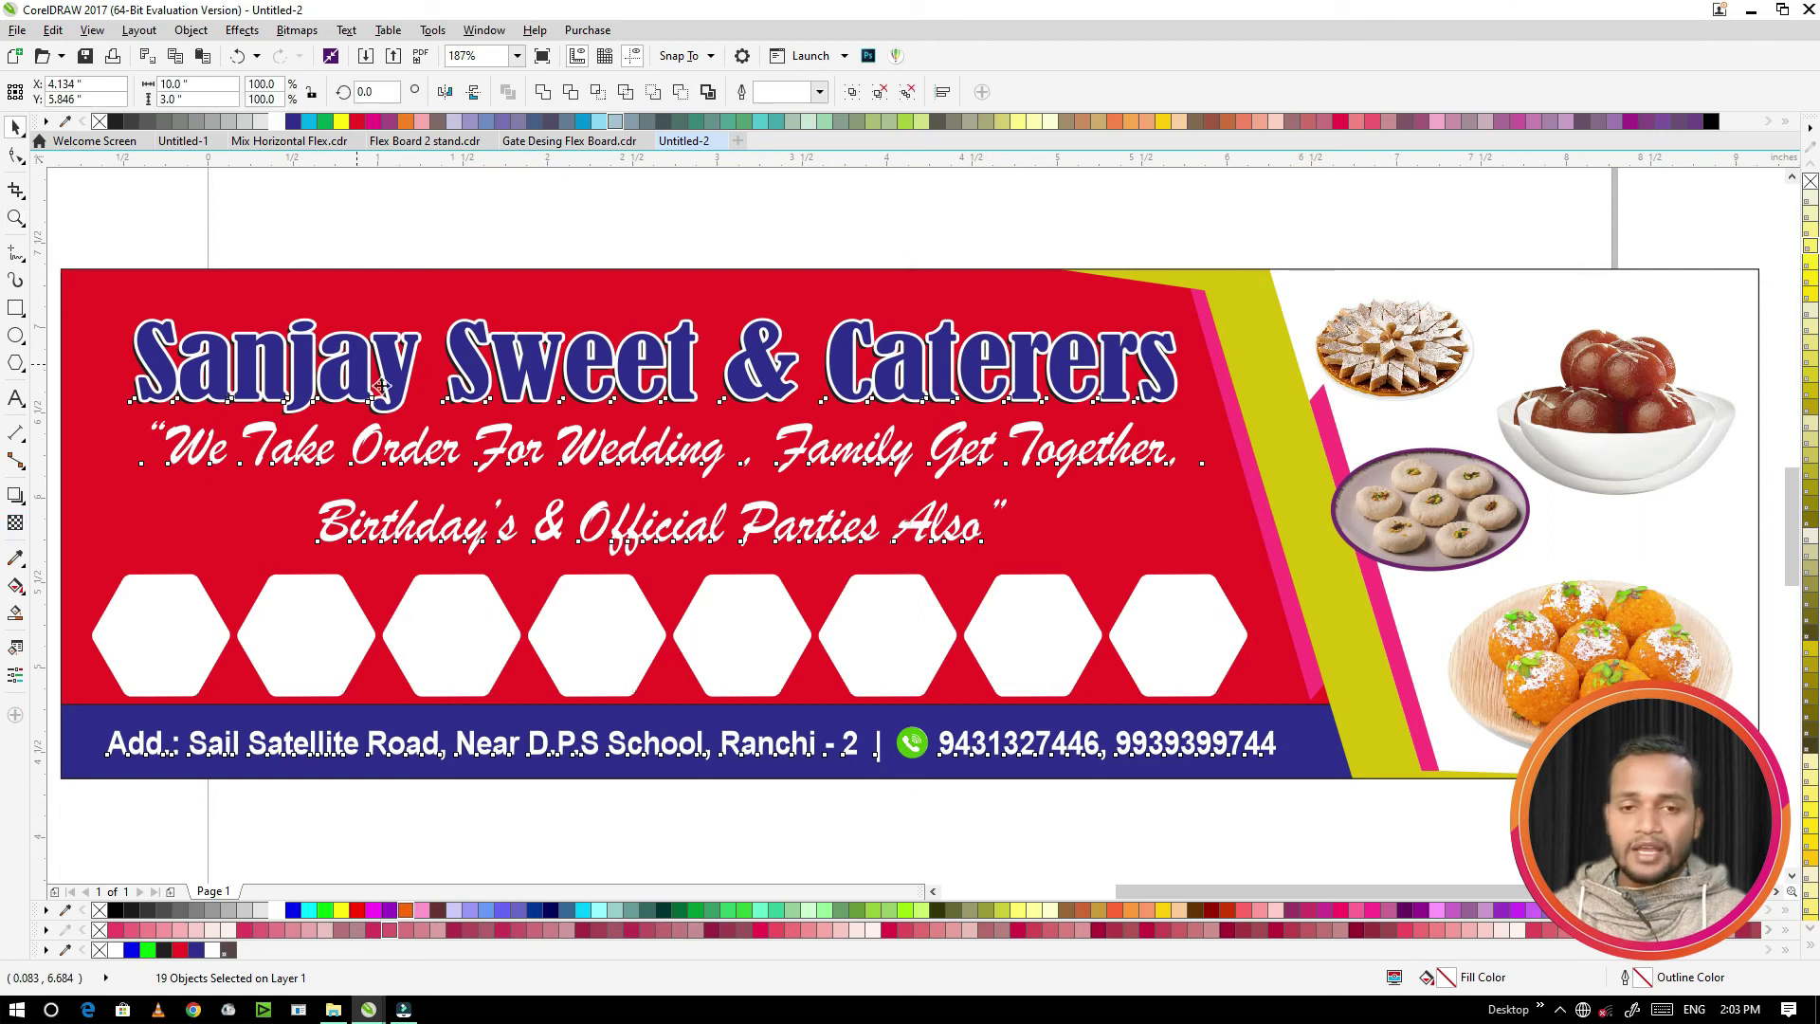
Step: Give the "Sanjay Sweet & Caterers" title a vertical fountain fill running from dark blue at the letter tops to cyan at the base
{"action": "left_click", "coordinate": [481, 367]}
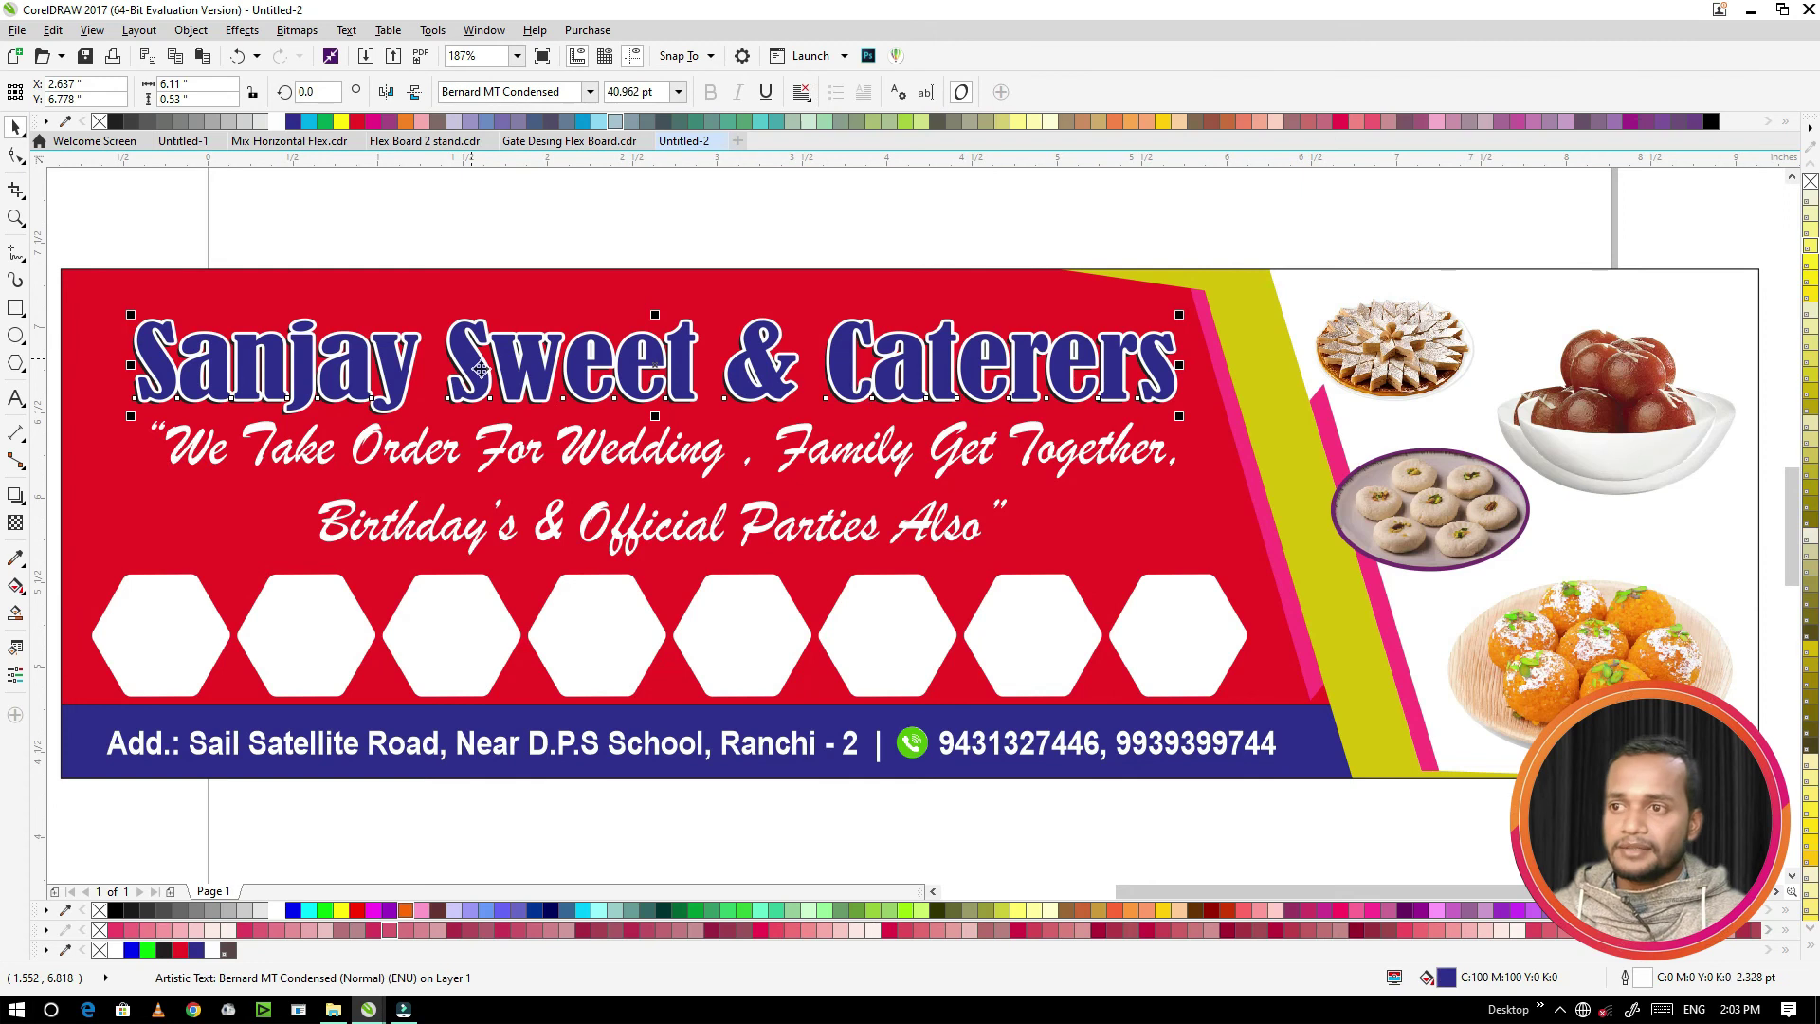
{"action": "key", "text": "g"}
{"action": "scroll", "coordinate": [643, 384], "scroll_direction": "up", "scroll_amount": 2}
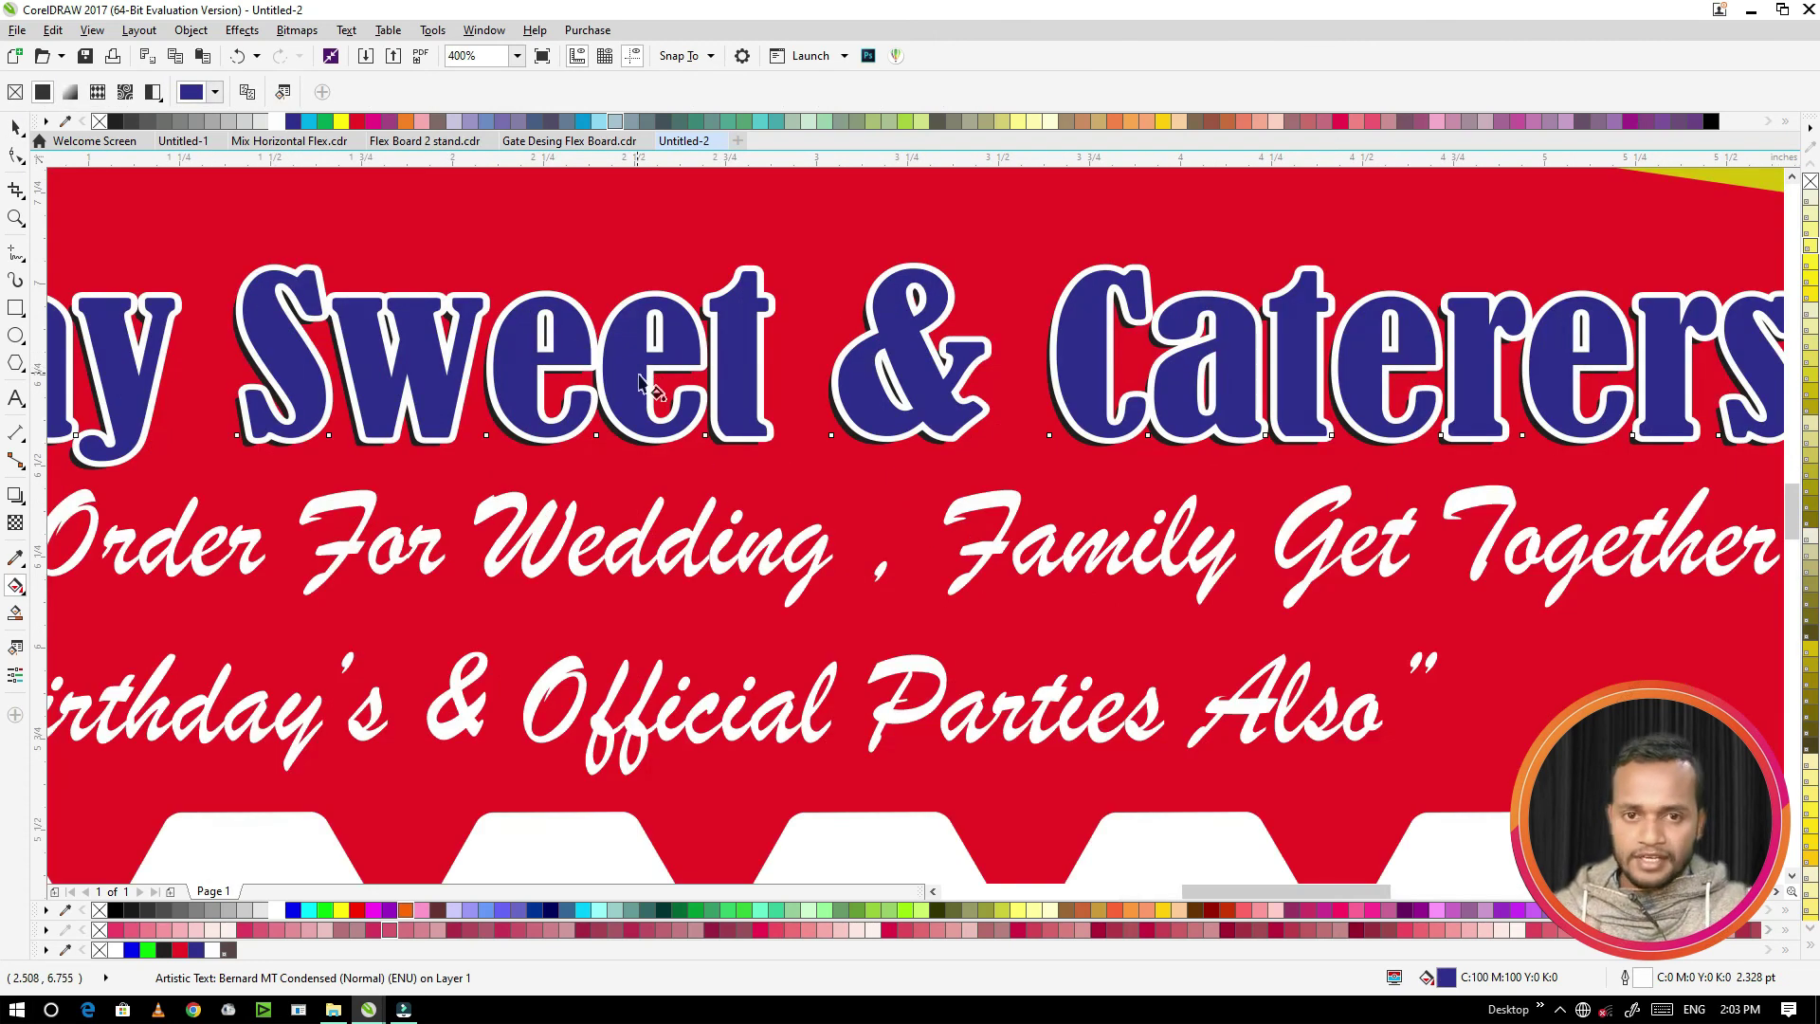
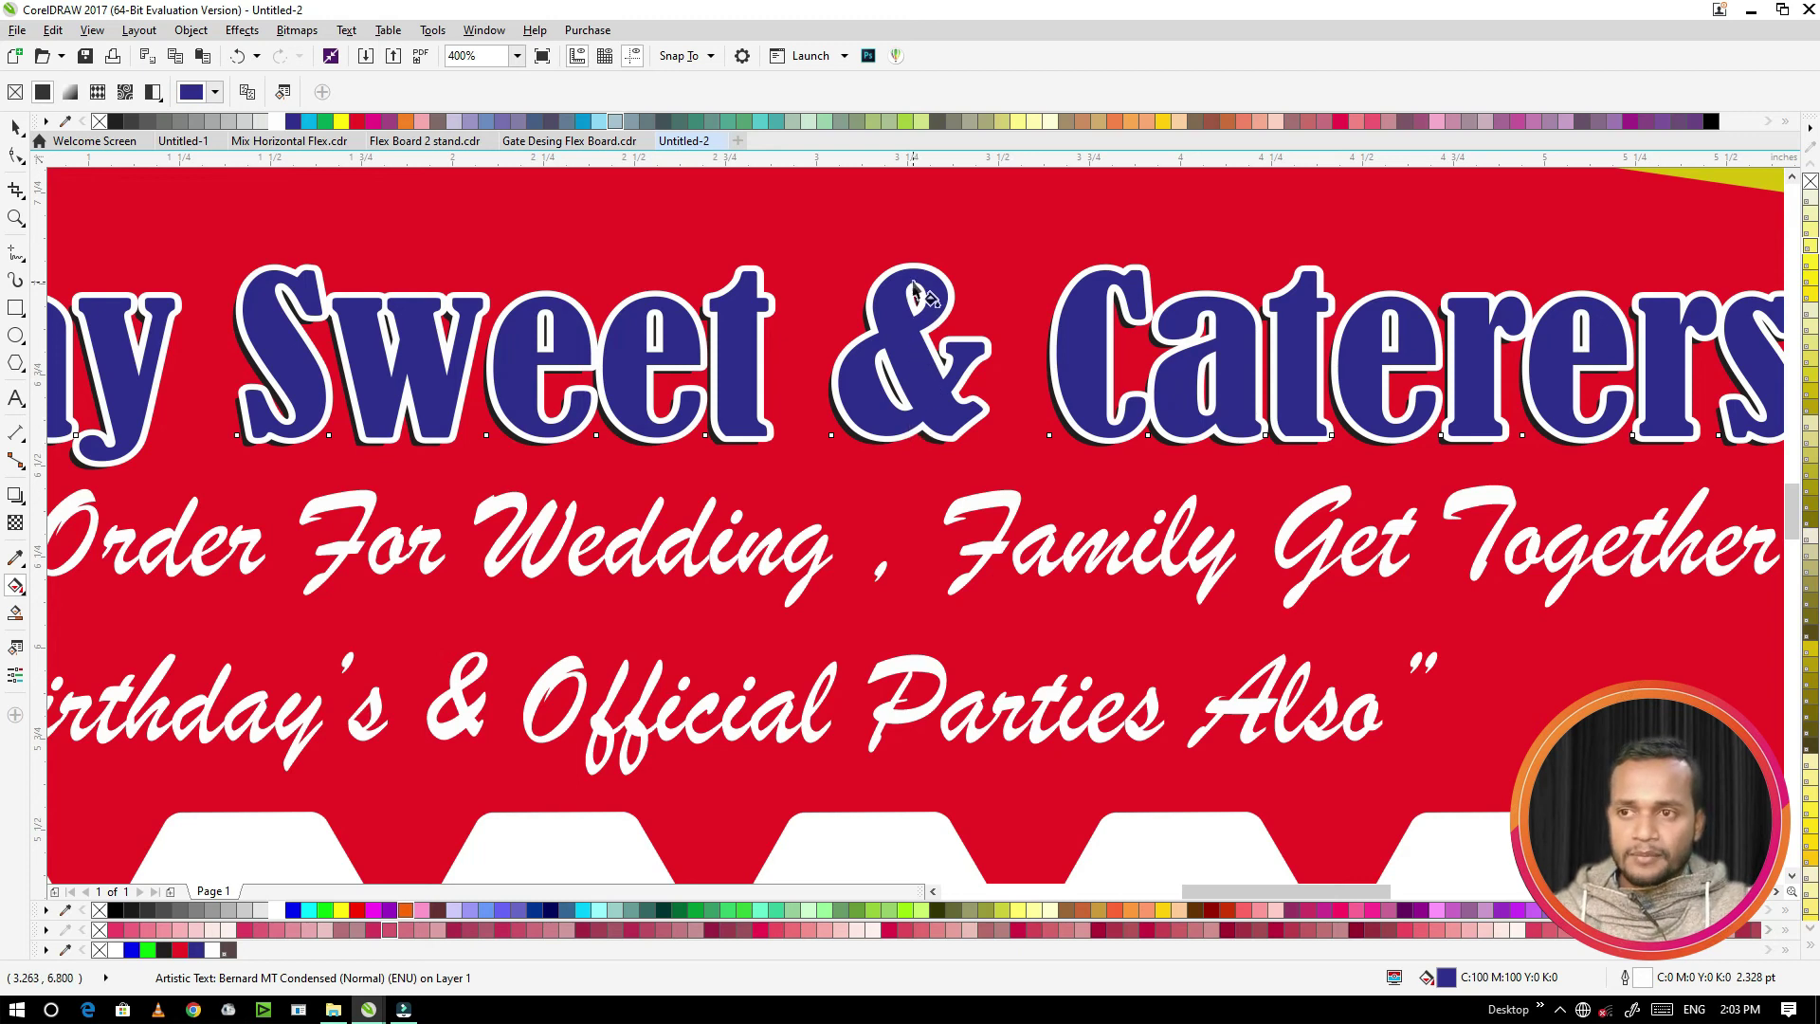
{"action": "left_click_drag", "start_coordinate": [908, 274], "coordinate": [906, 428]}
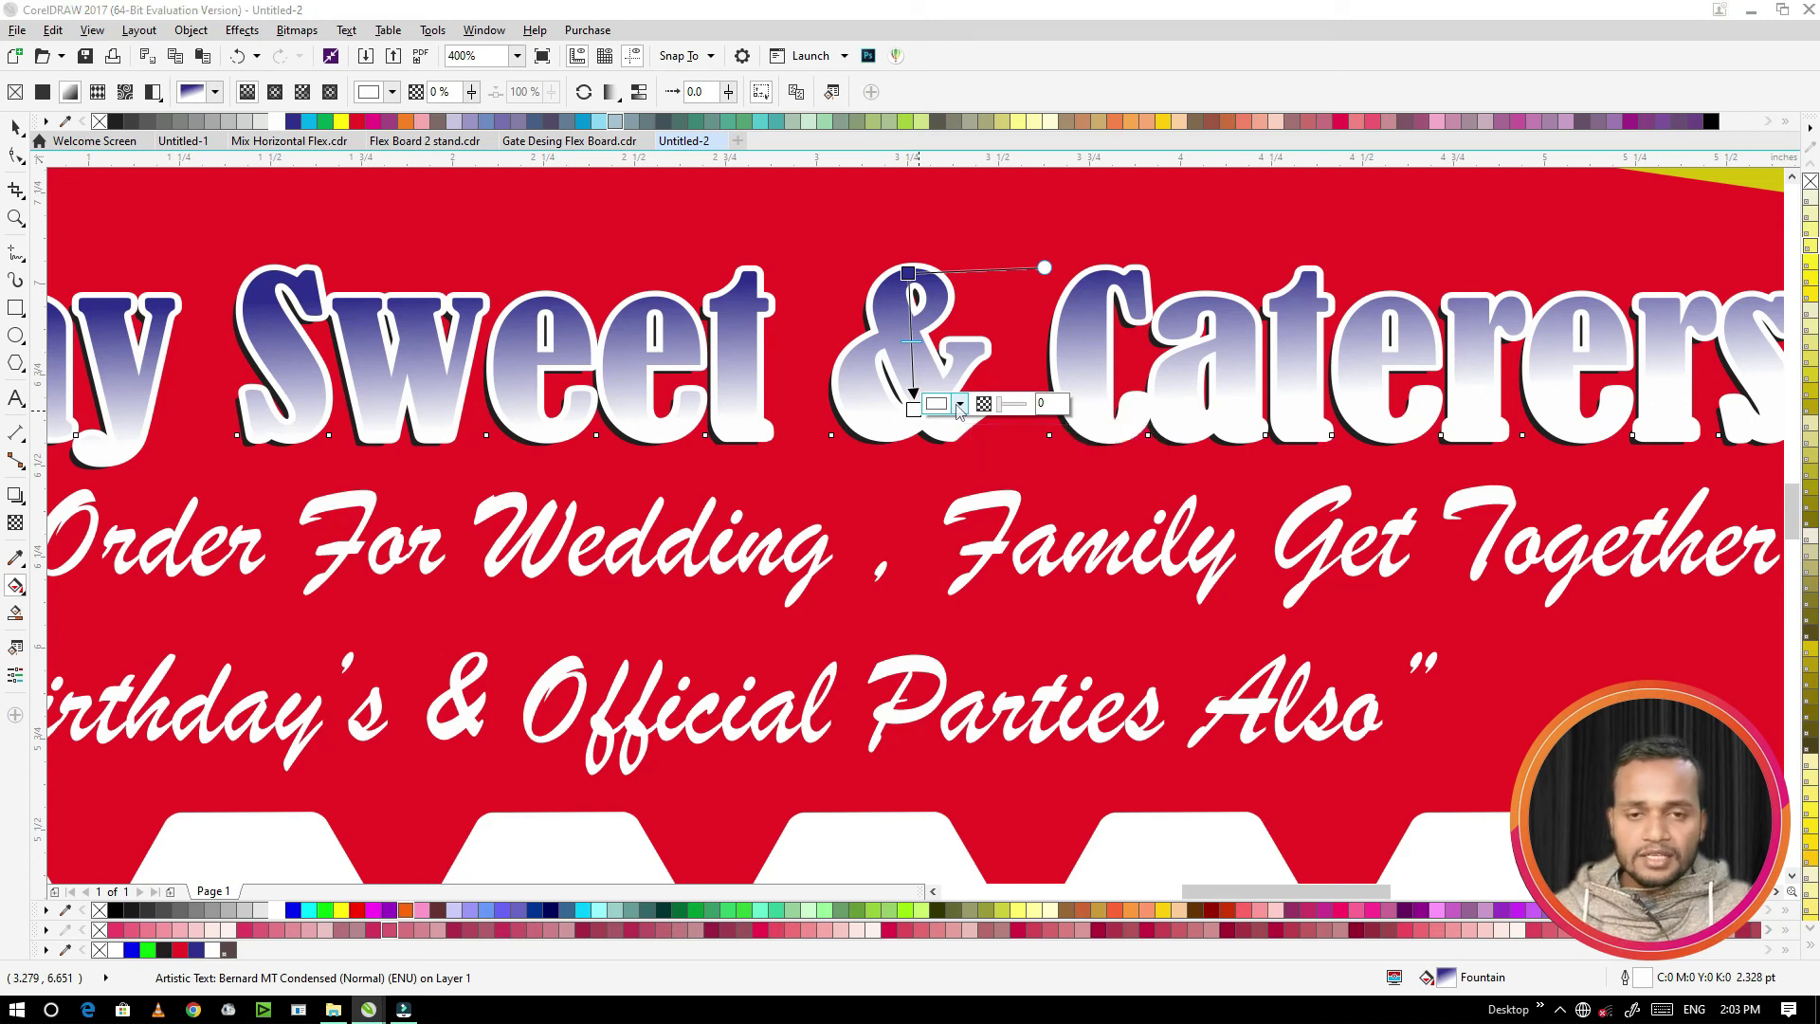
{"action": "left_click", "coordinate": [959, 404]}
{"action": "left_click", "coordinate": [1015, 520]}
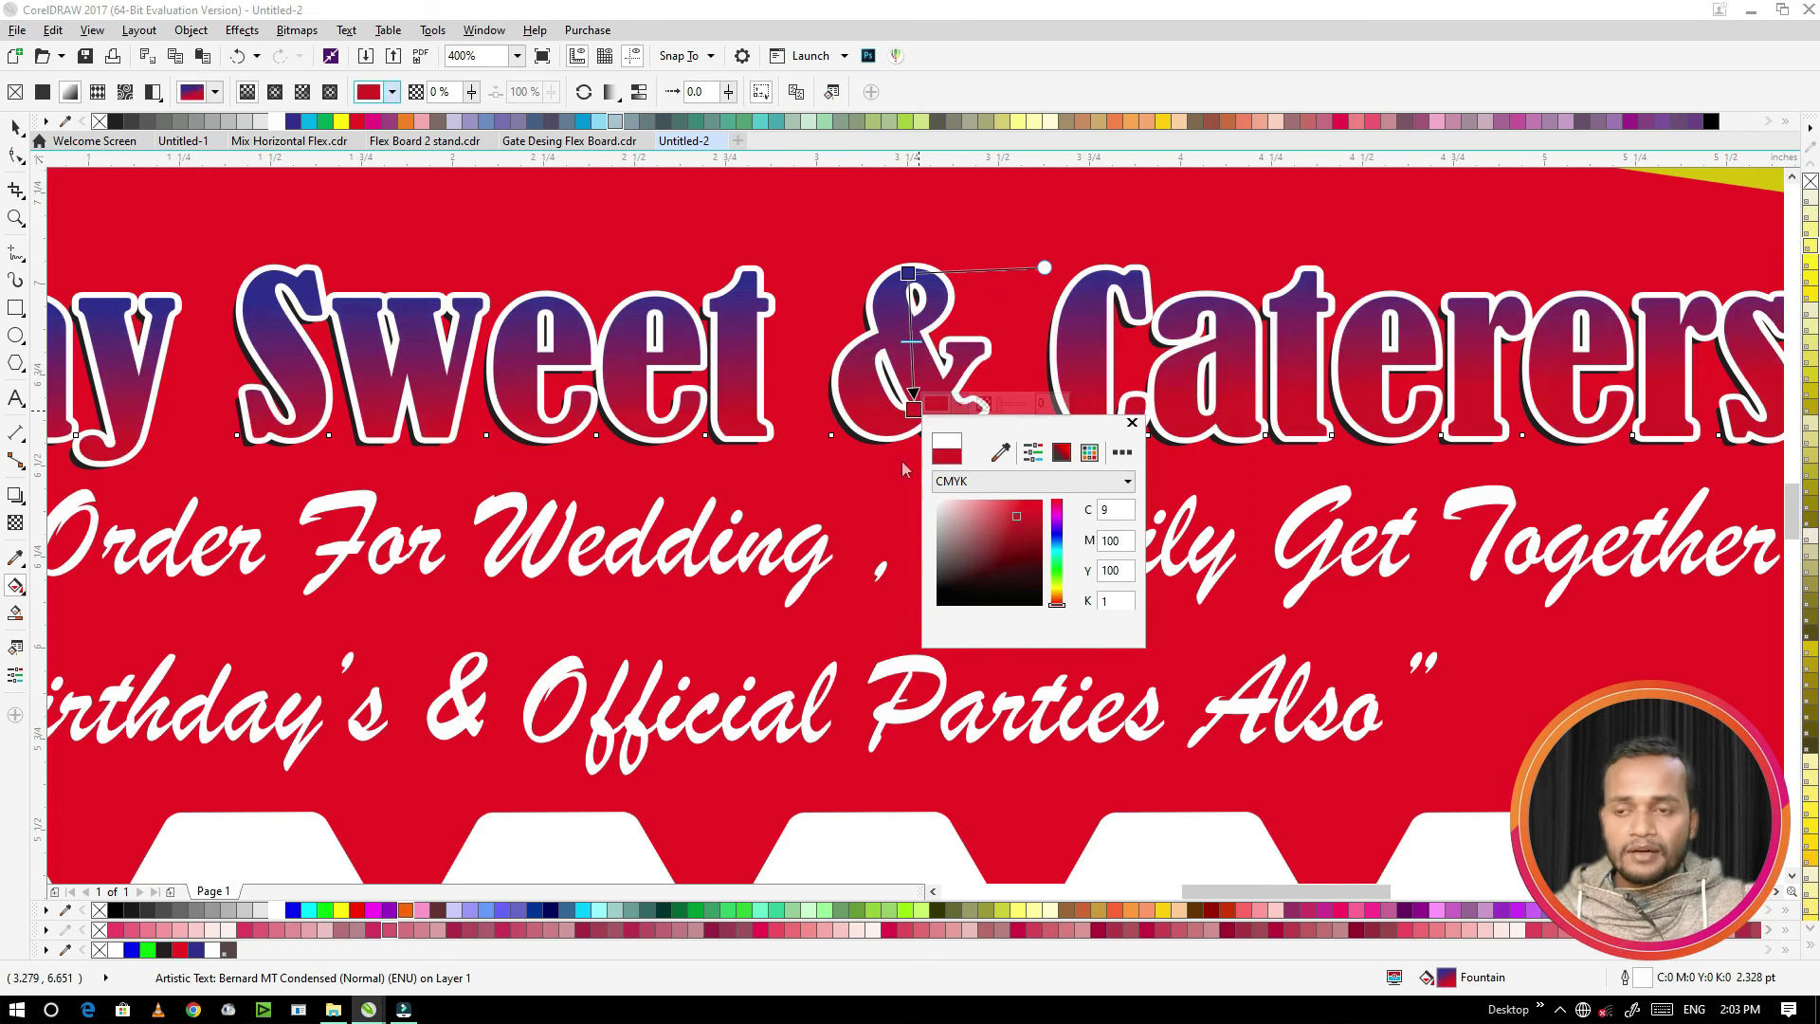
{"action": "left_click", "coordinate": [914, 418]}
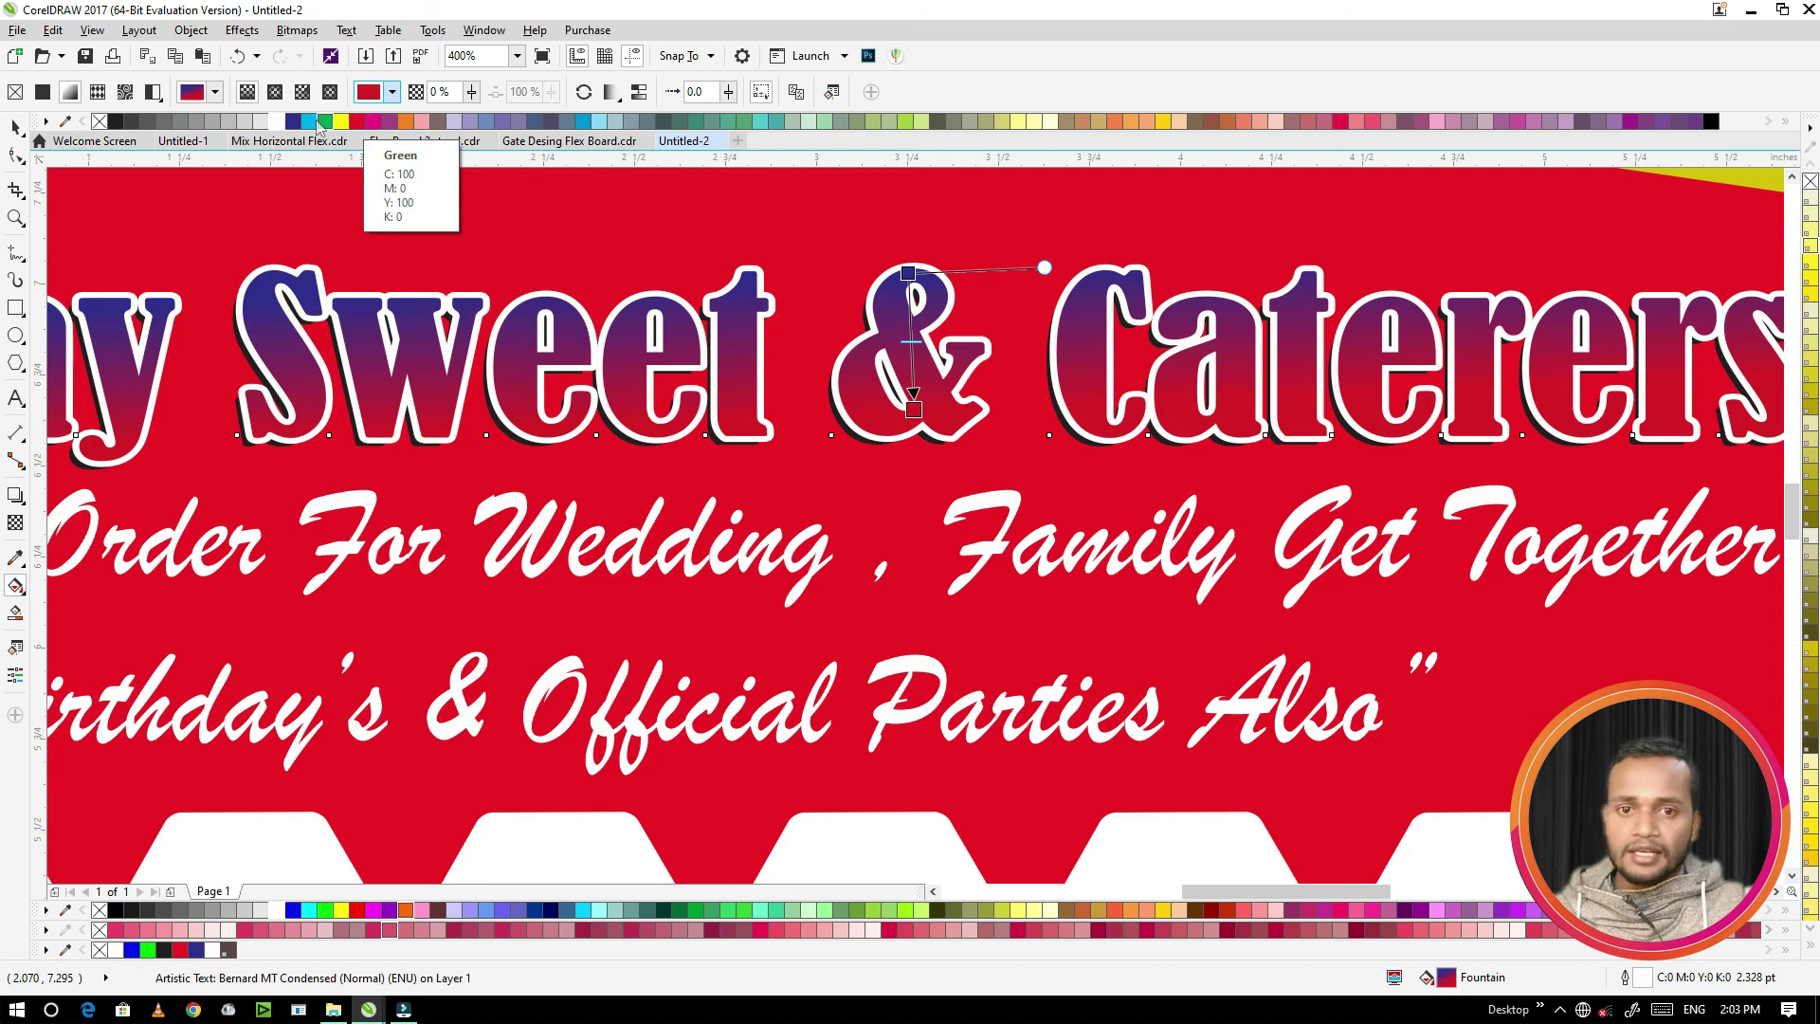
{"action": "left_click", "coordinate": [309, 122]}
{"action": "scroll", "coordinate": [839, 379], "scroll_direction": "down", "scroll_amount": 2}
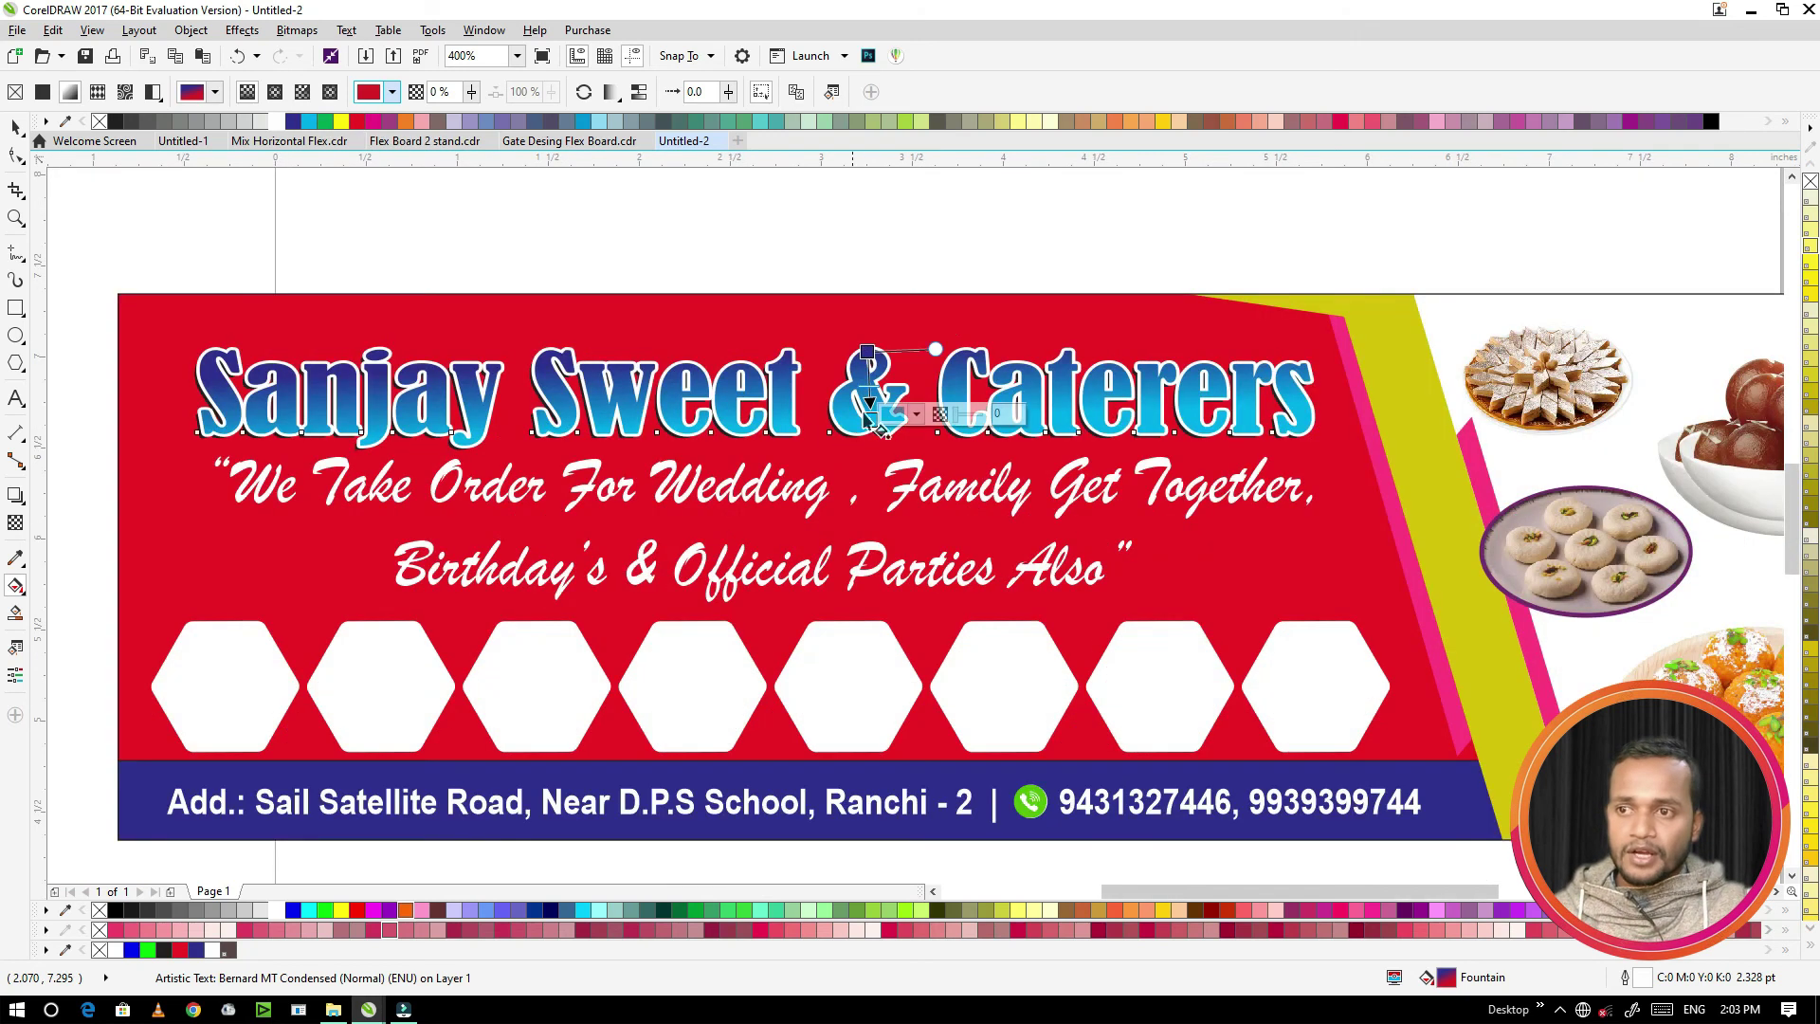
Step: Try moving the black shadow copy of the title farther left behind the lettering, and undo the move
{"action": "scroll", "coordinate": [842, 375], "scroll_direction": "up", "scroll_amount": 4}
{"action": "key", "text": "space"}
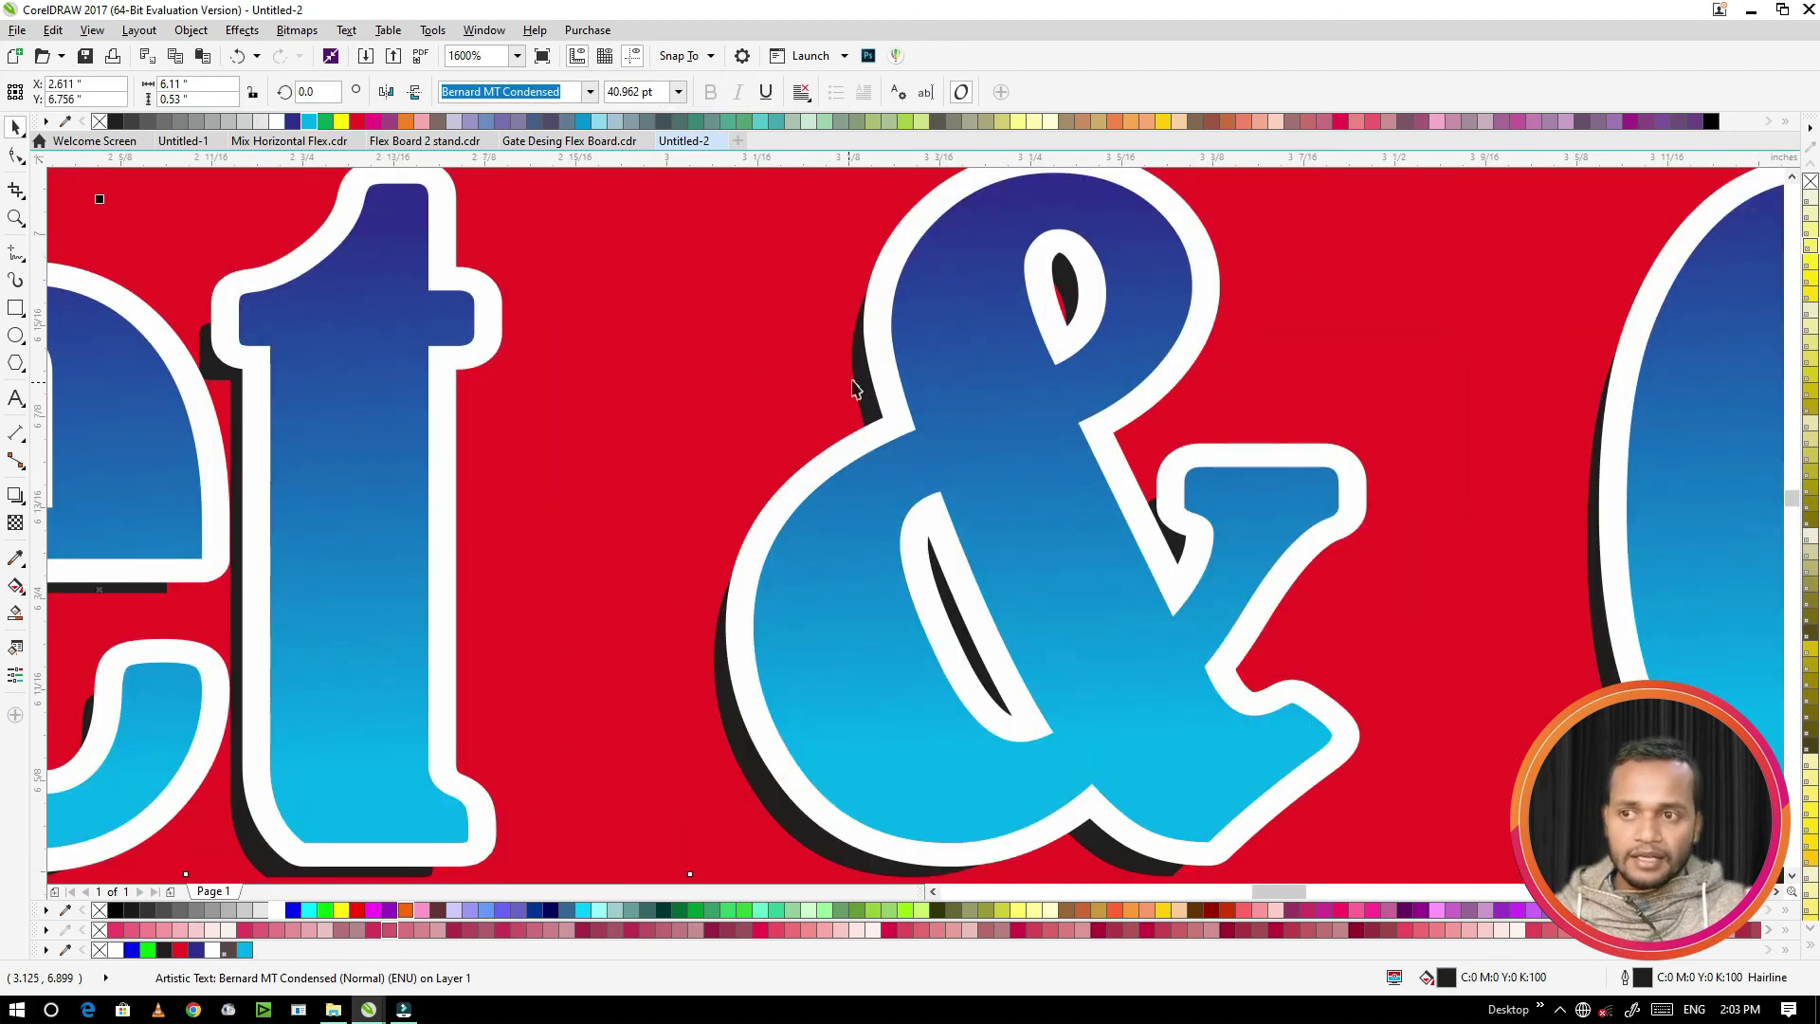
{"action": "left_click_drag", "start_coordinate": [794, 385], "coordinate": [853, 368]}
{"action": "scroll", "coordinate": [858, 375], "scroll_direction": "down", "scroll_amount": 6}
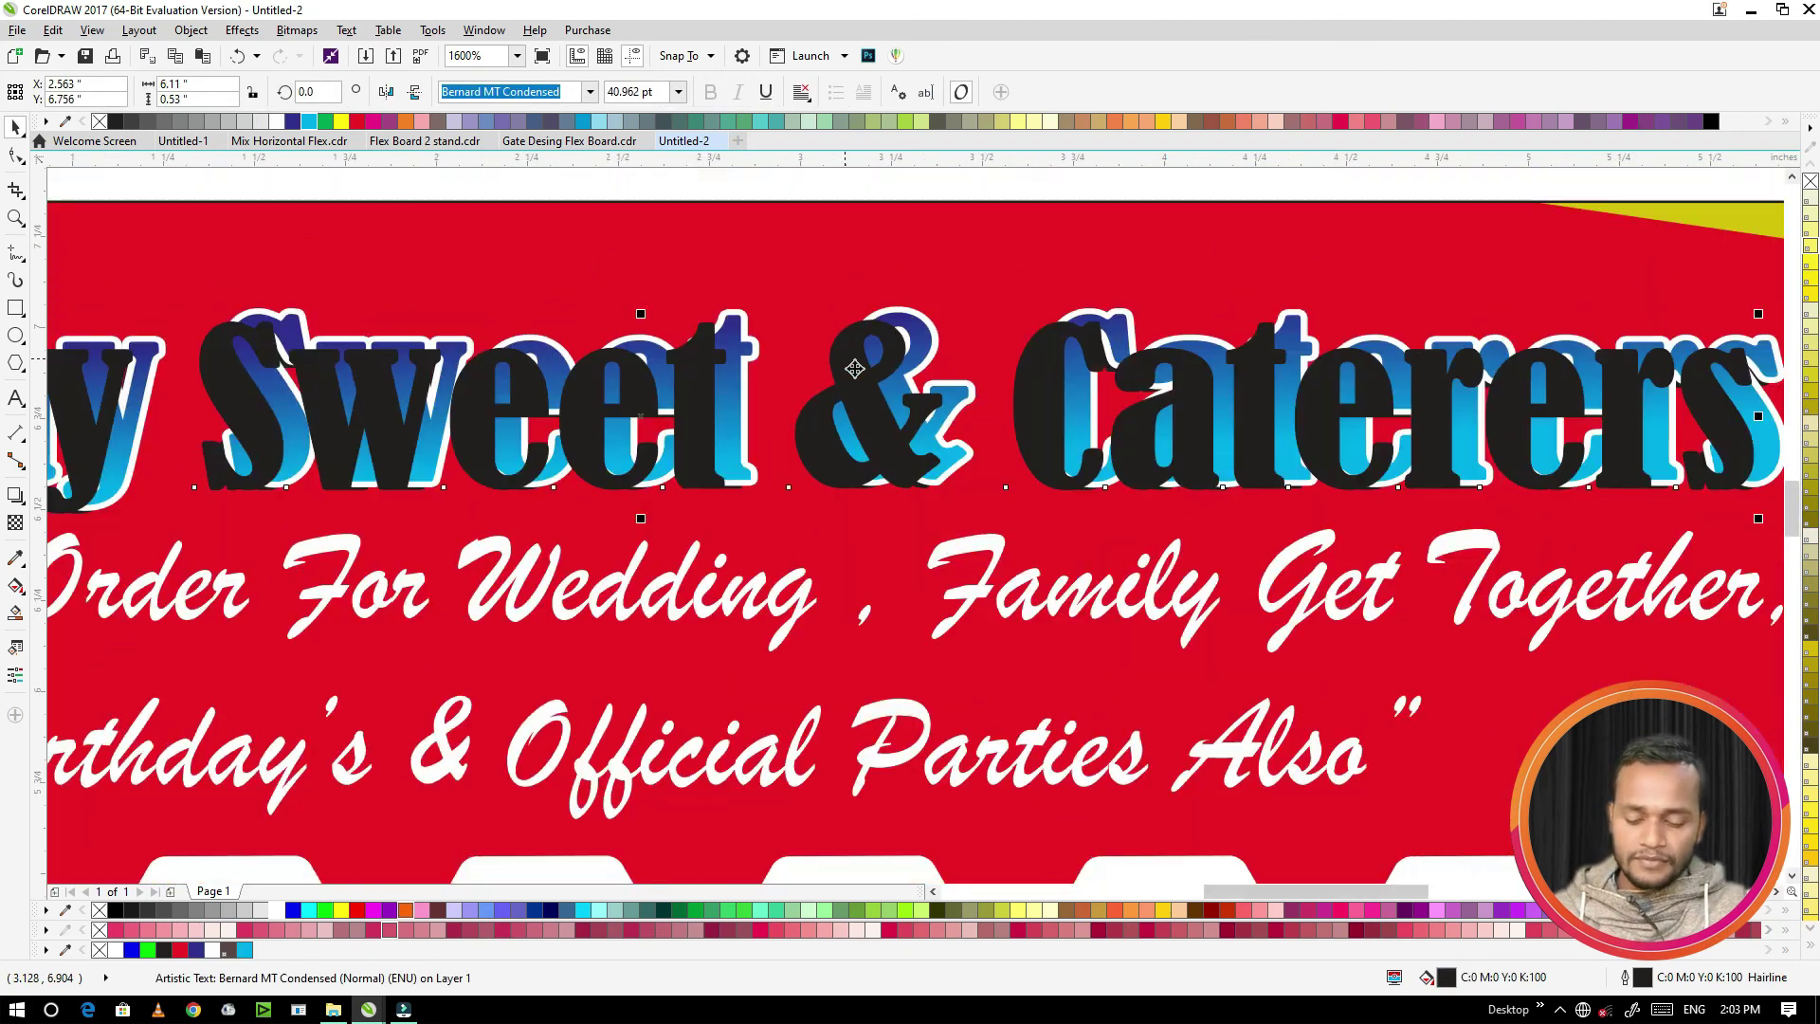
{"action": "scroll", "coordinate": [866, 383], "scroll_direction": "up", "scroll_amount": 1}
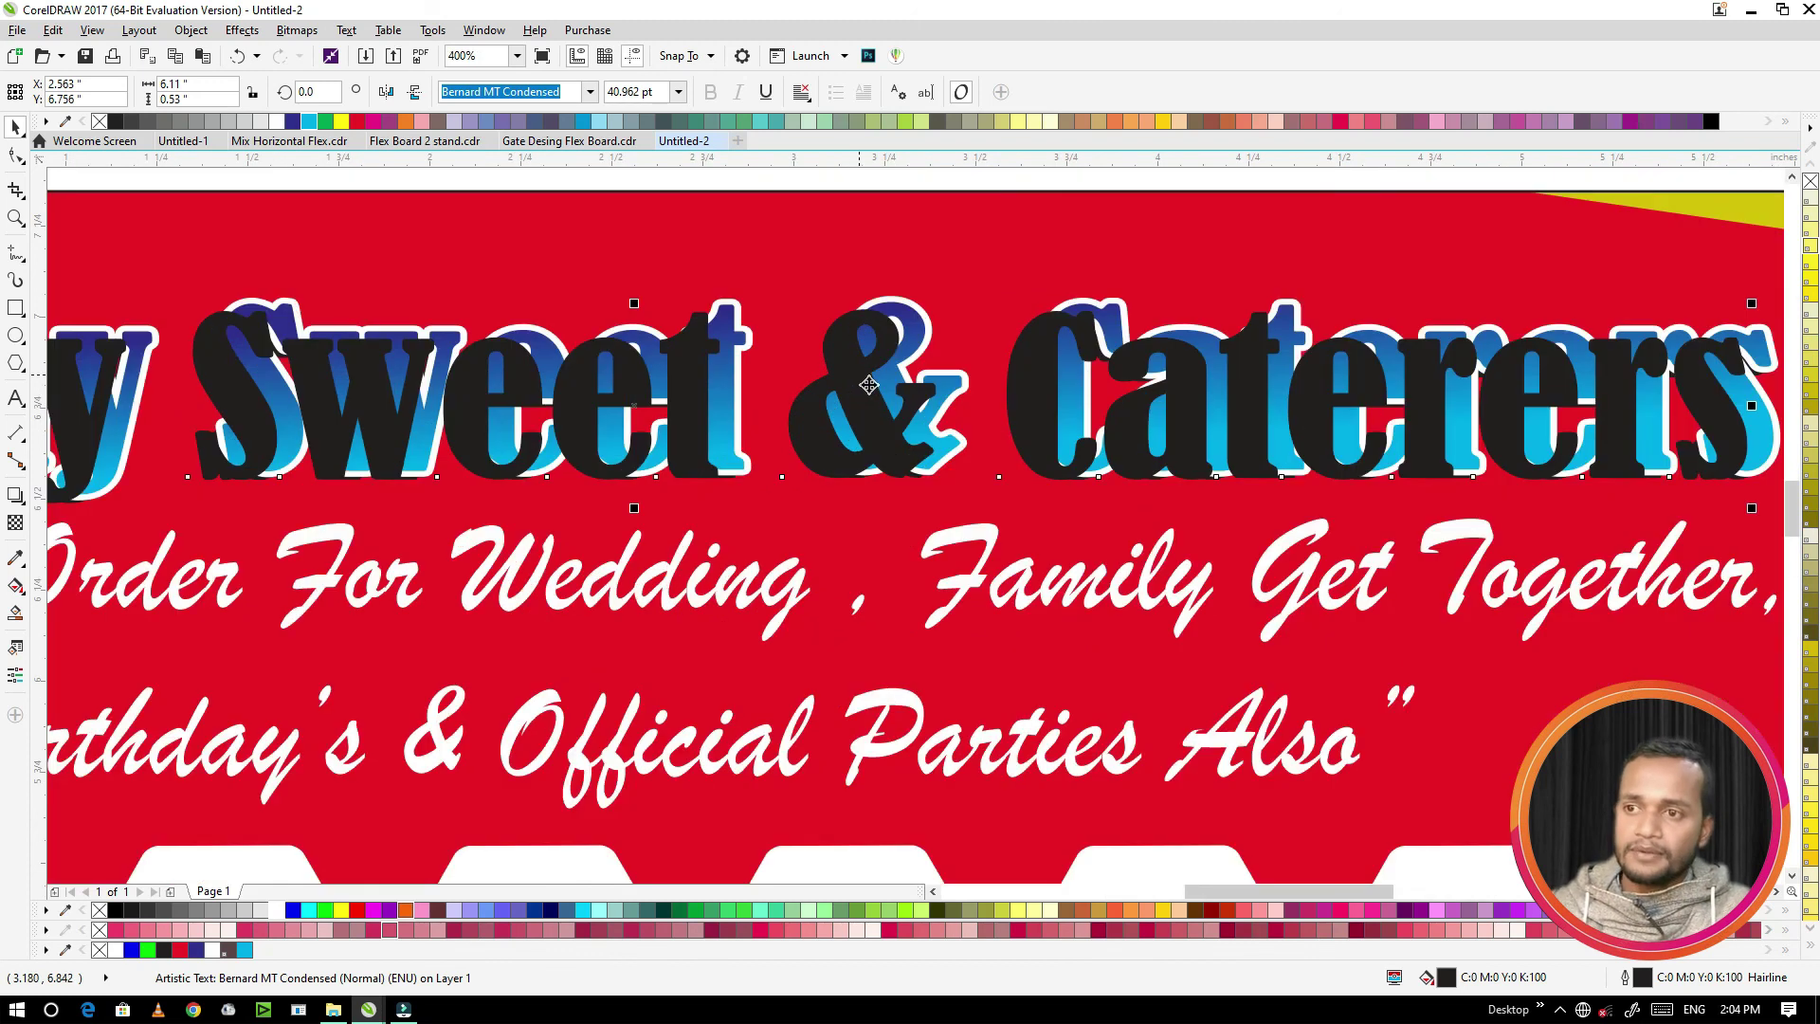
{"action": "key", "text": "ctrl+z"}
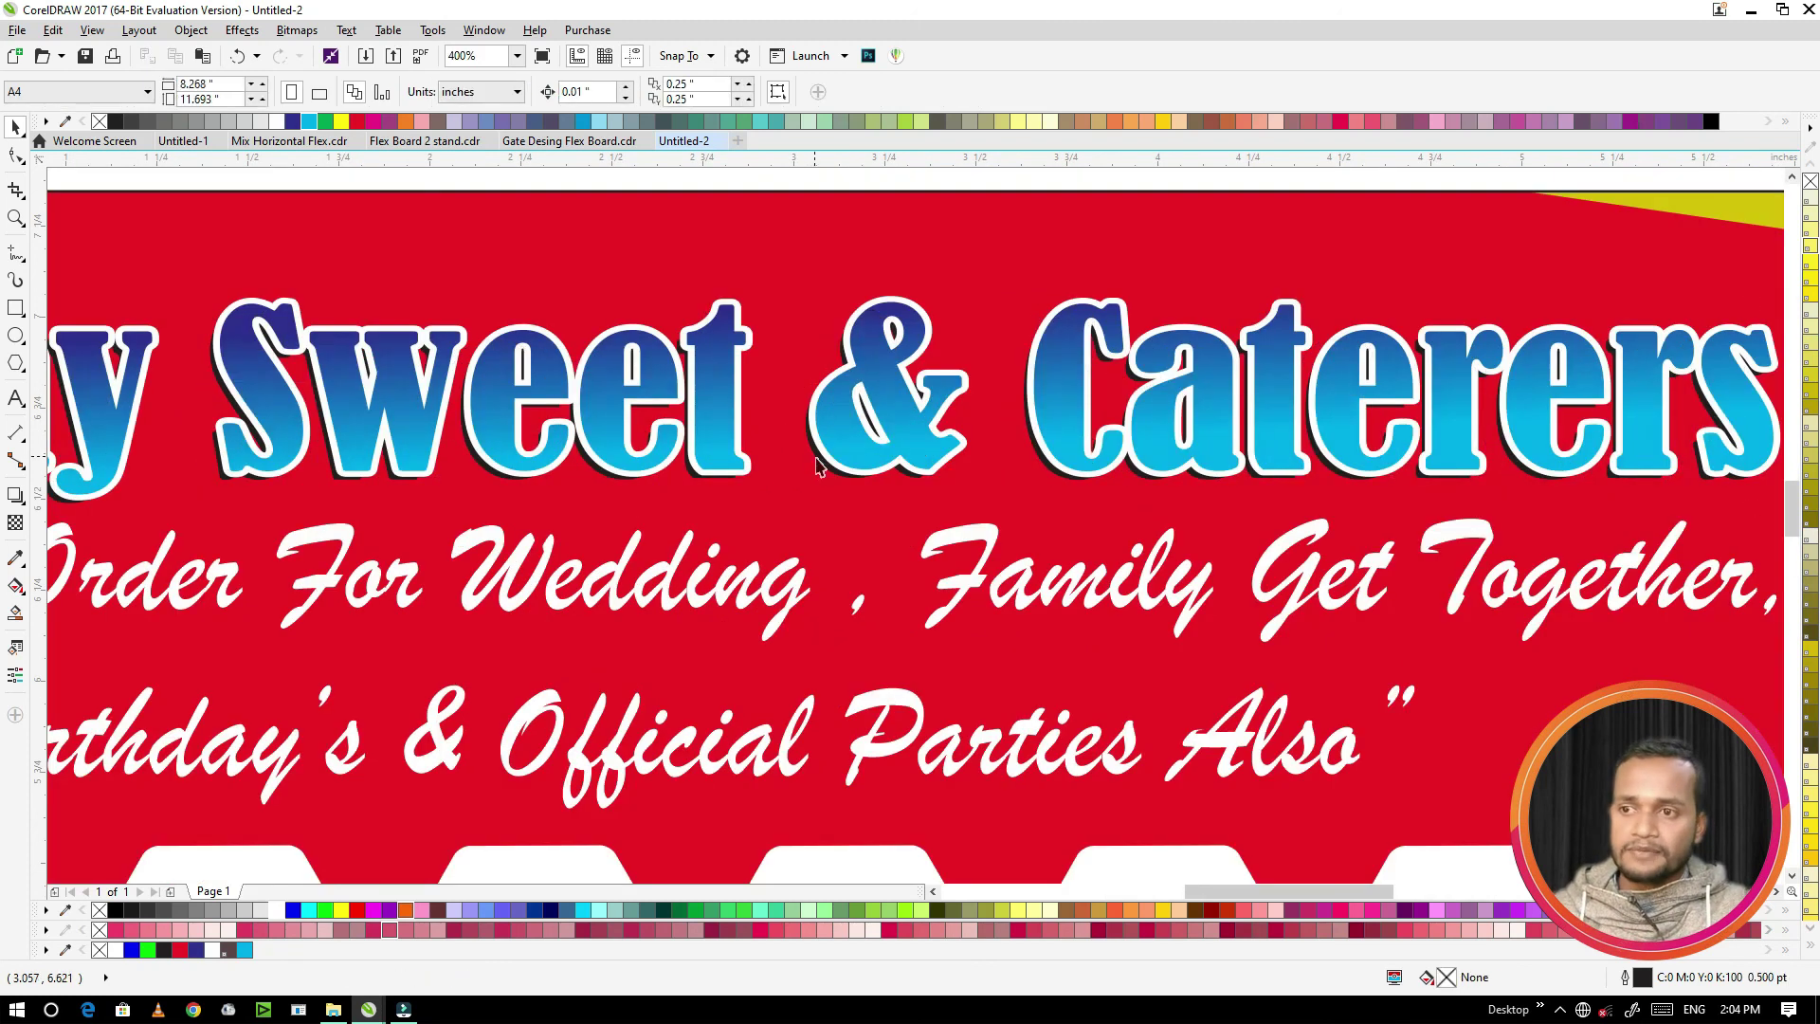
Step: Nudge the title's black shadow copy slightly down and left, and convert it to a 200 dpi CMYK bitmap with transparent background
{"action": "left_click", "coordinate": [834, 474]}
{"action": "key", "text": "Down"}
{"action": "key", "text": "Left"}
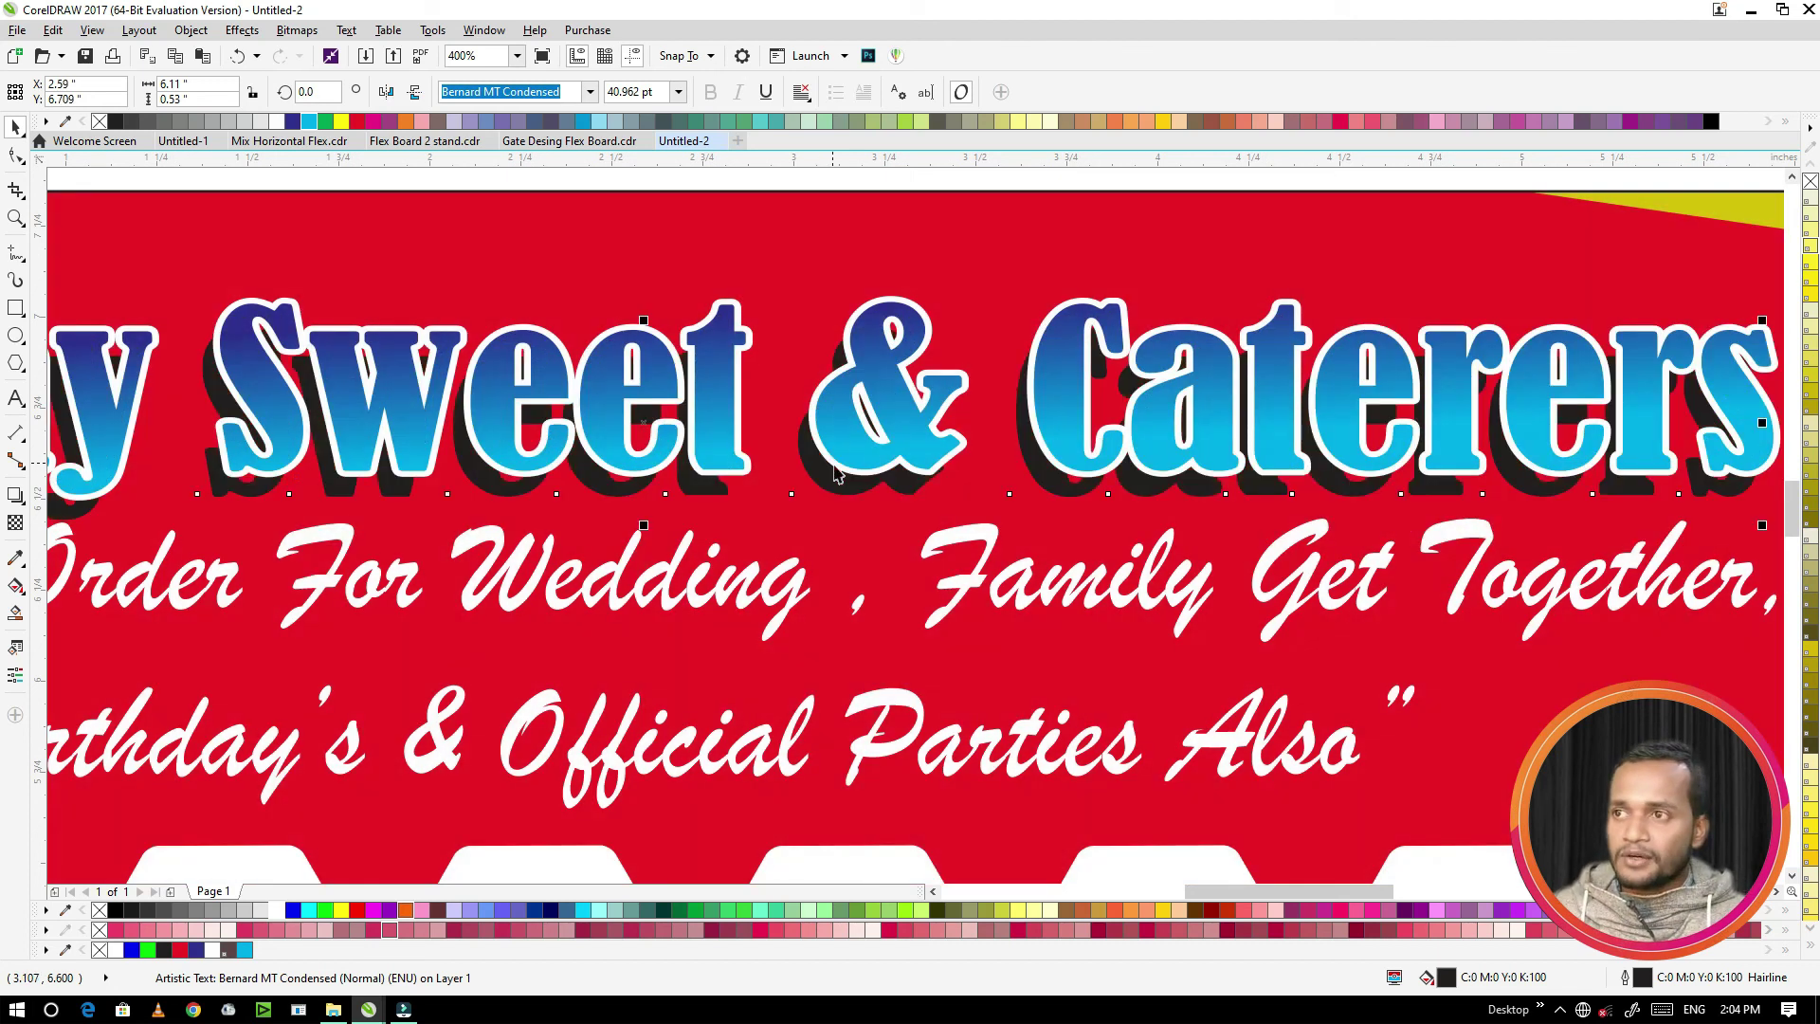
{"action": "left_click", "coordinate": [296, 29]}
{"action": "left_click", "coordinate": [310, 55]}
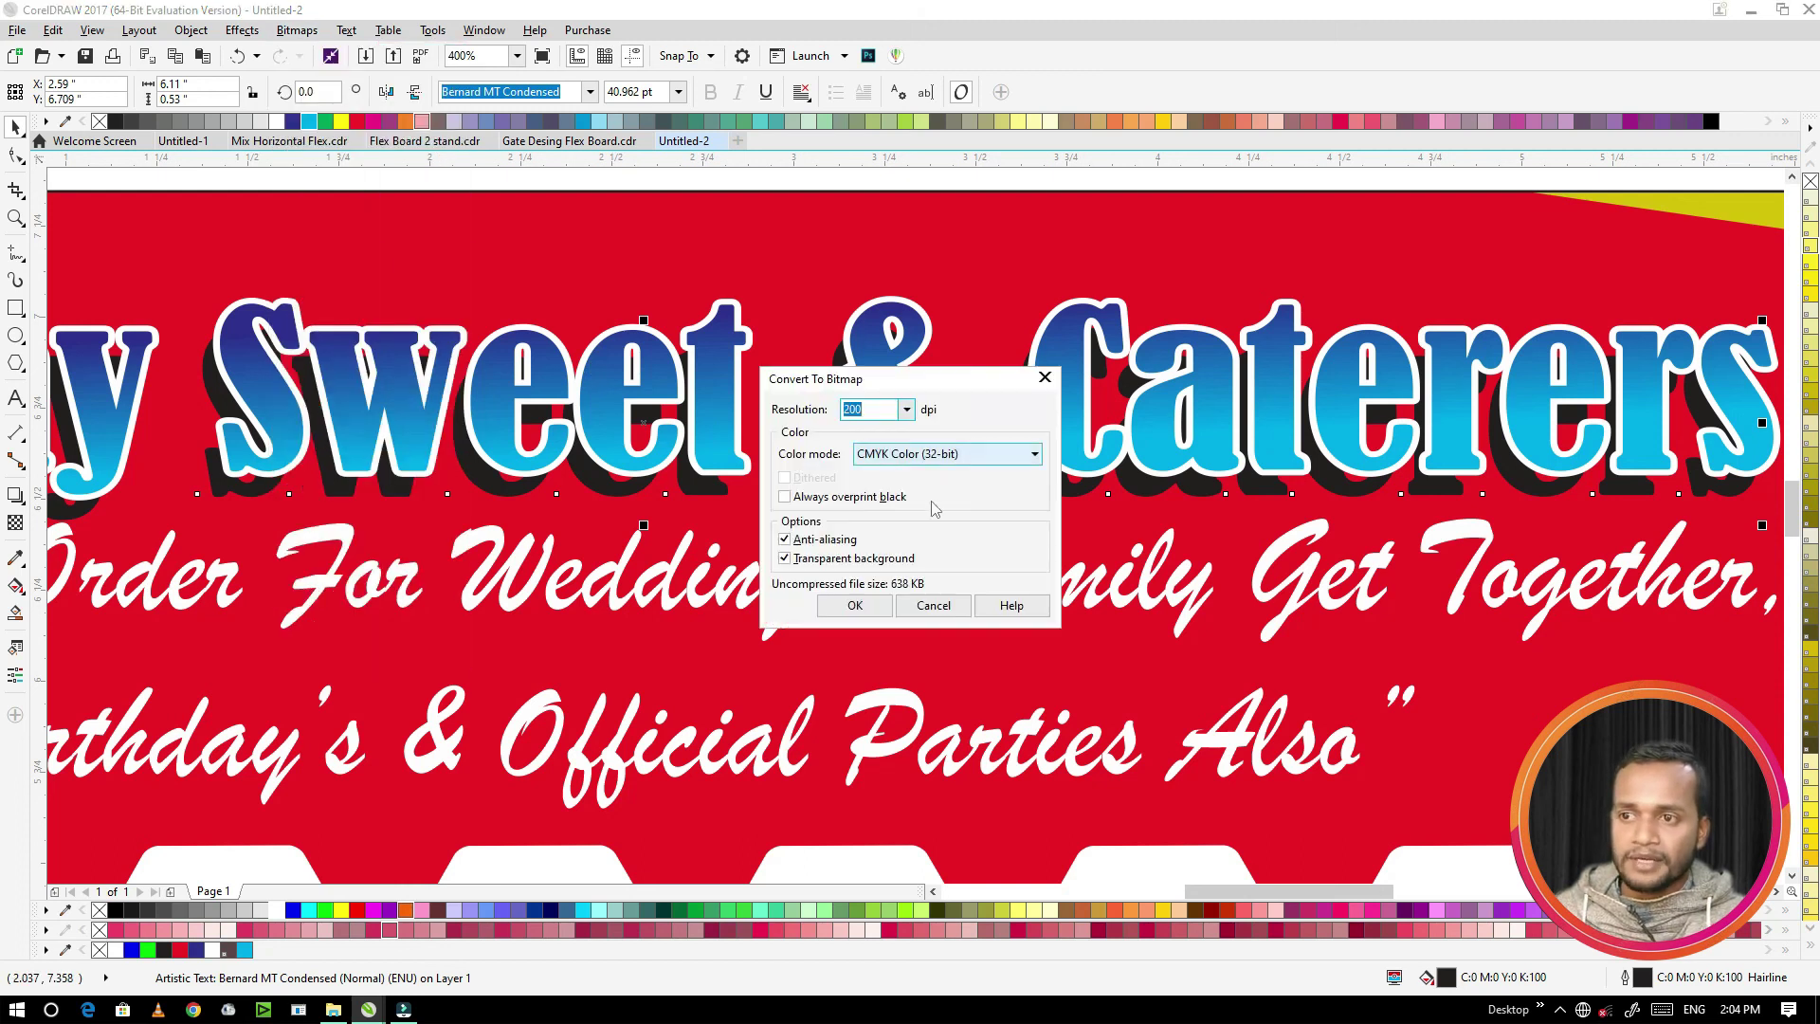
{"action": "left_click", "coordinate": [857, 609]}
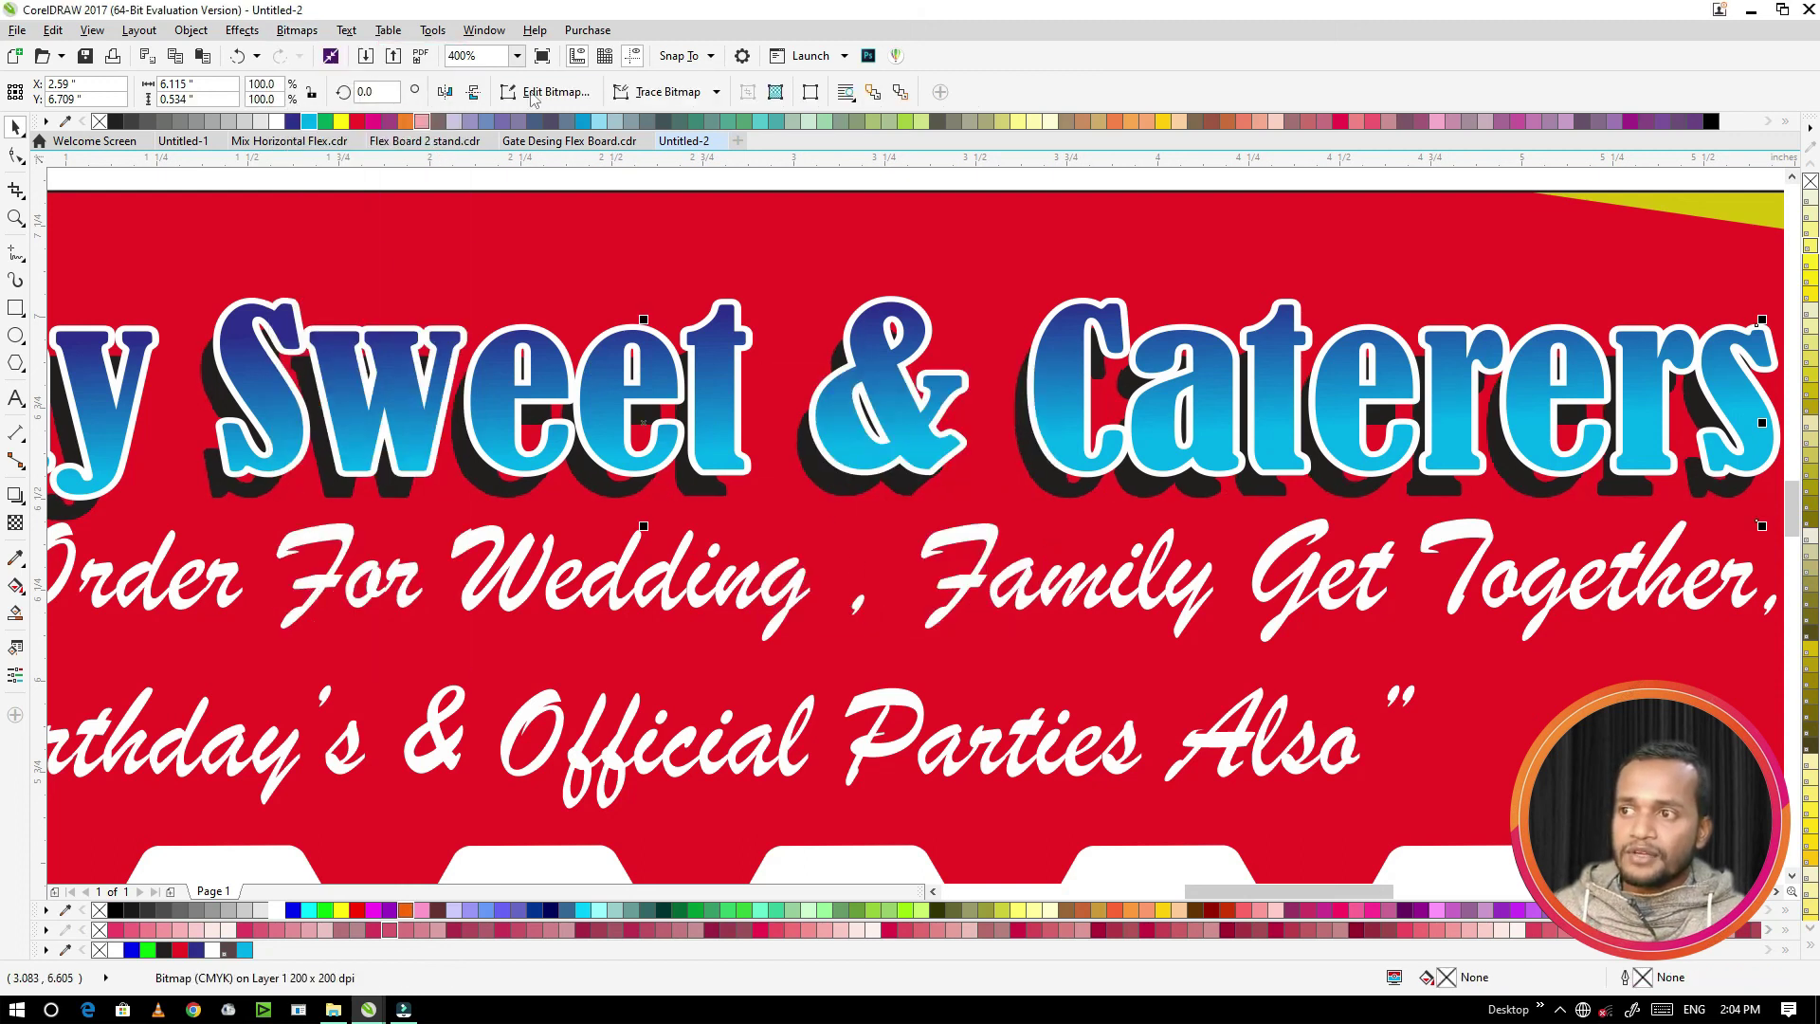
Step: Apply a Gaussian Blur with a 5.0 pixel radius to the title's shadow bitmap and check the softened shadow
{"action": "left_click", "coordinate": [243, 30]}
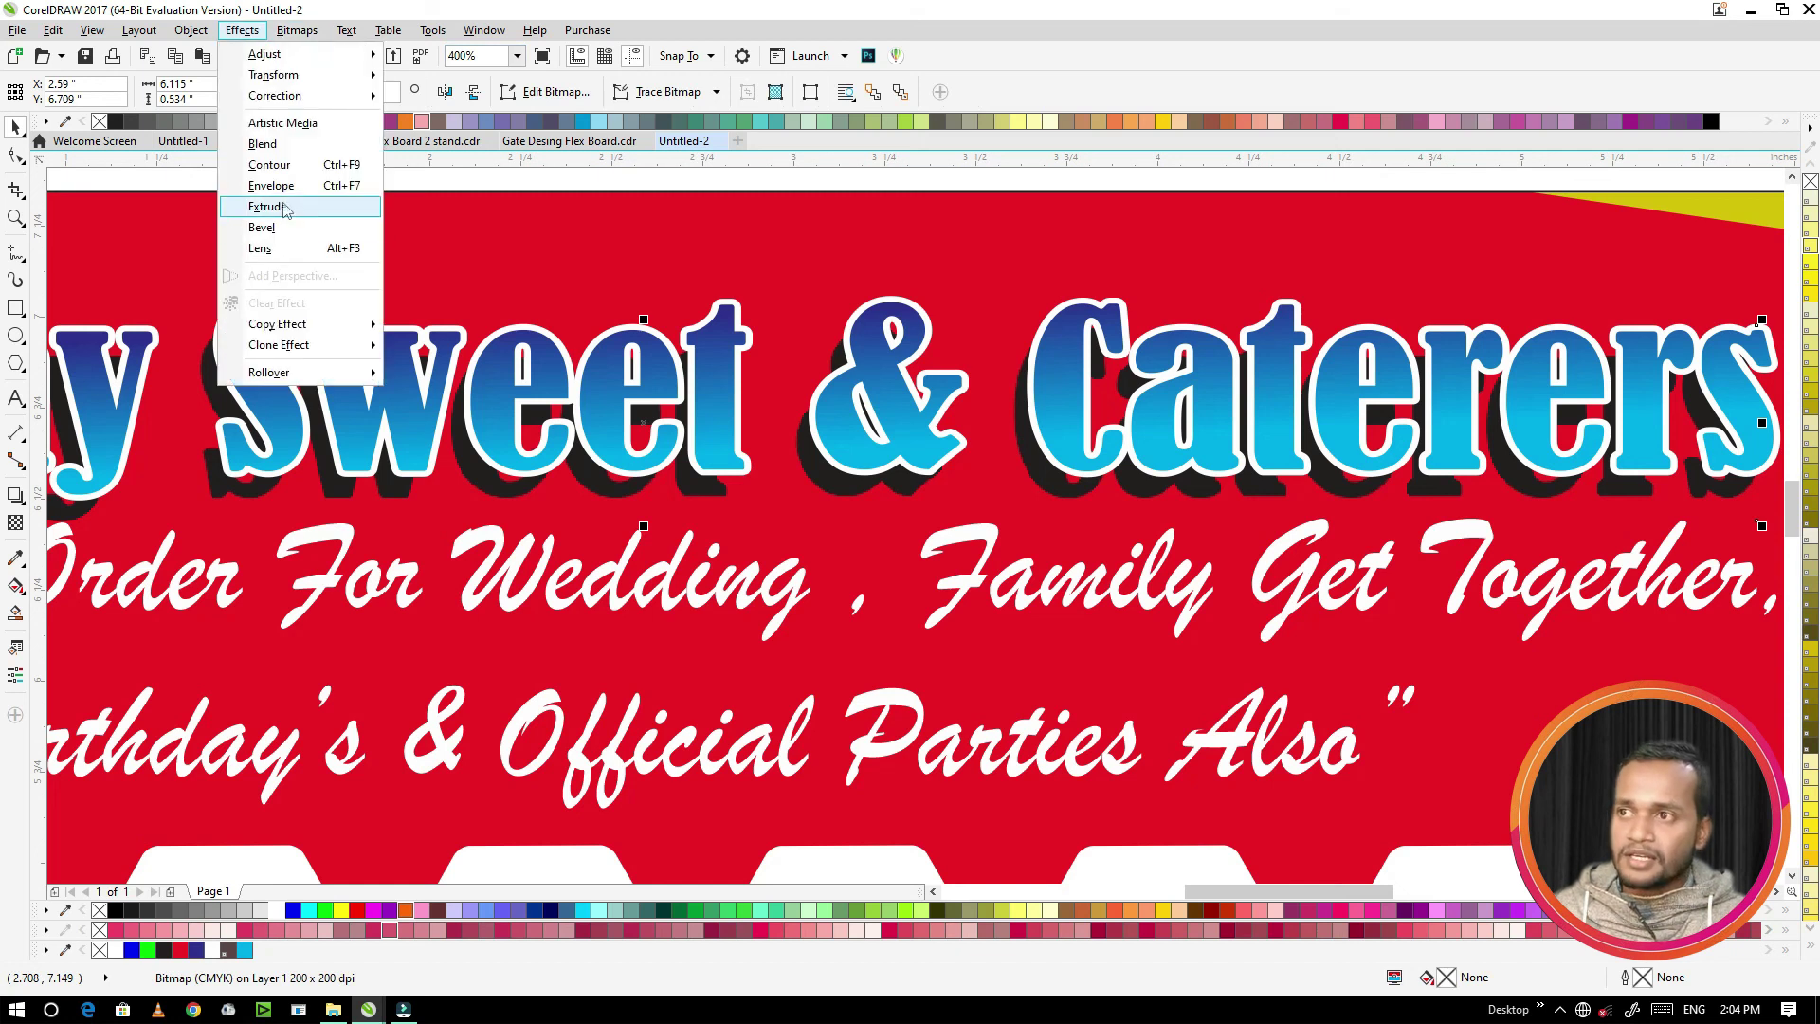
{"action": "left_click", "coordinate": [297, 30]}
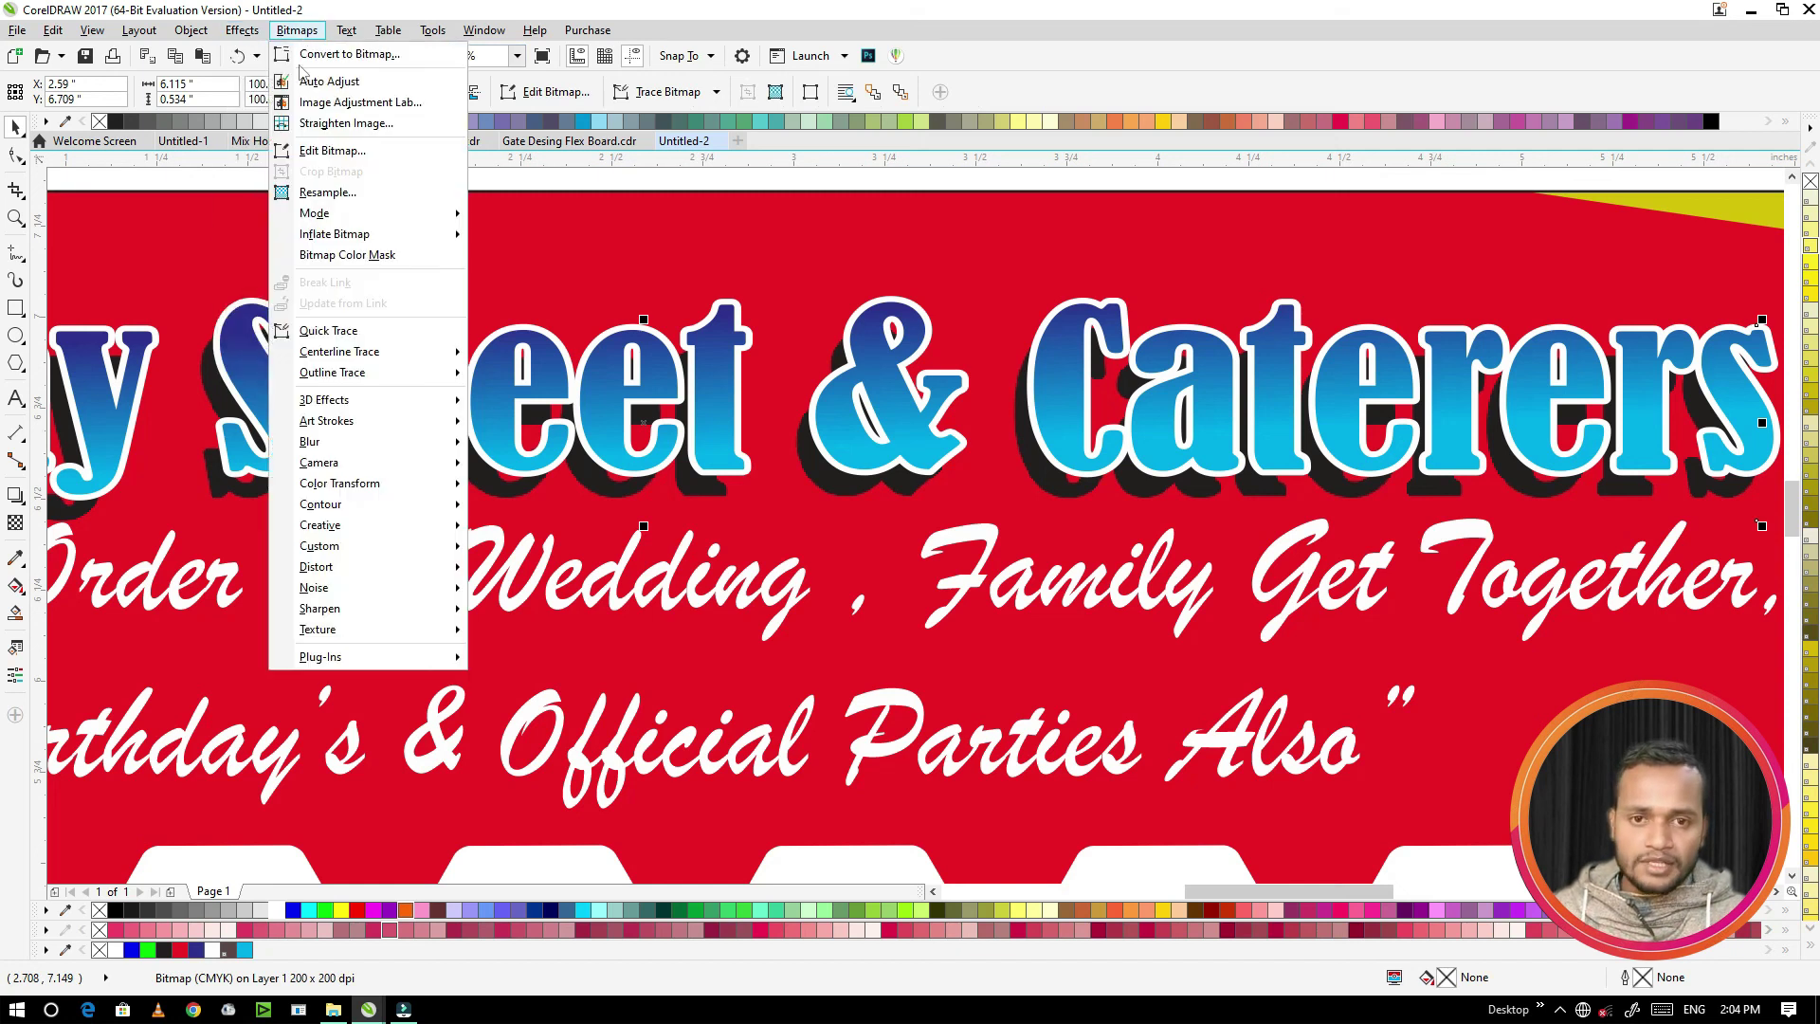
{"action": "mouse_move", "coordinate": [335, 446]}
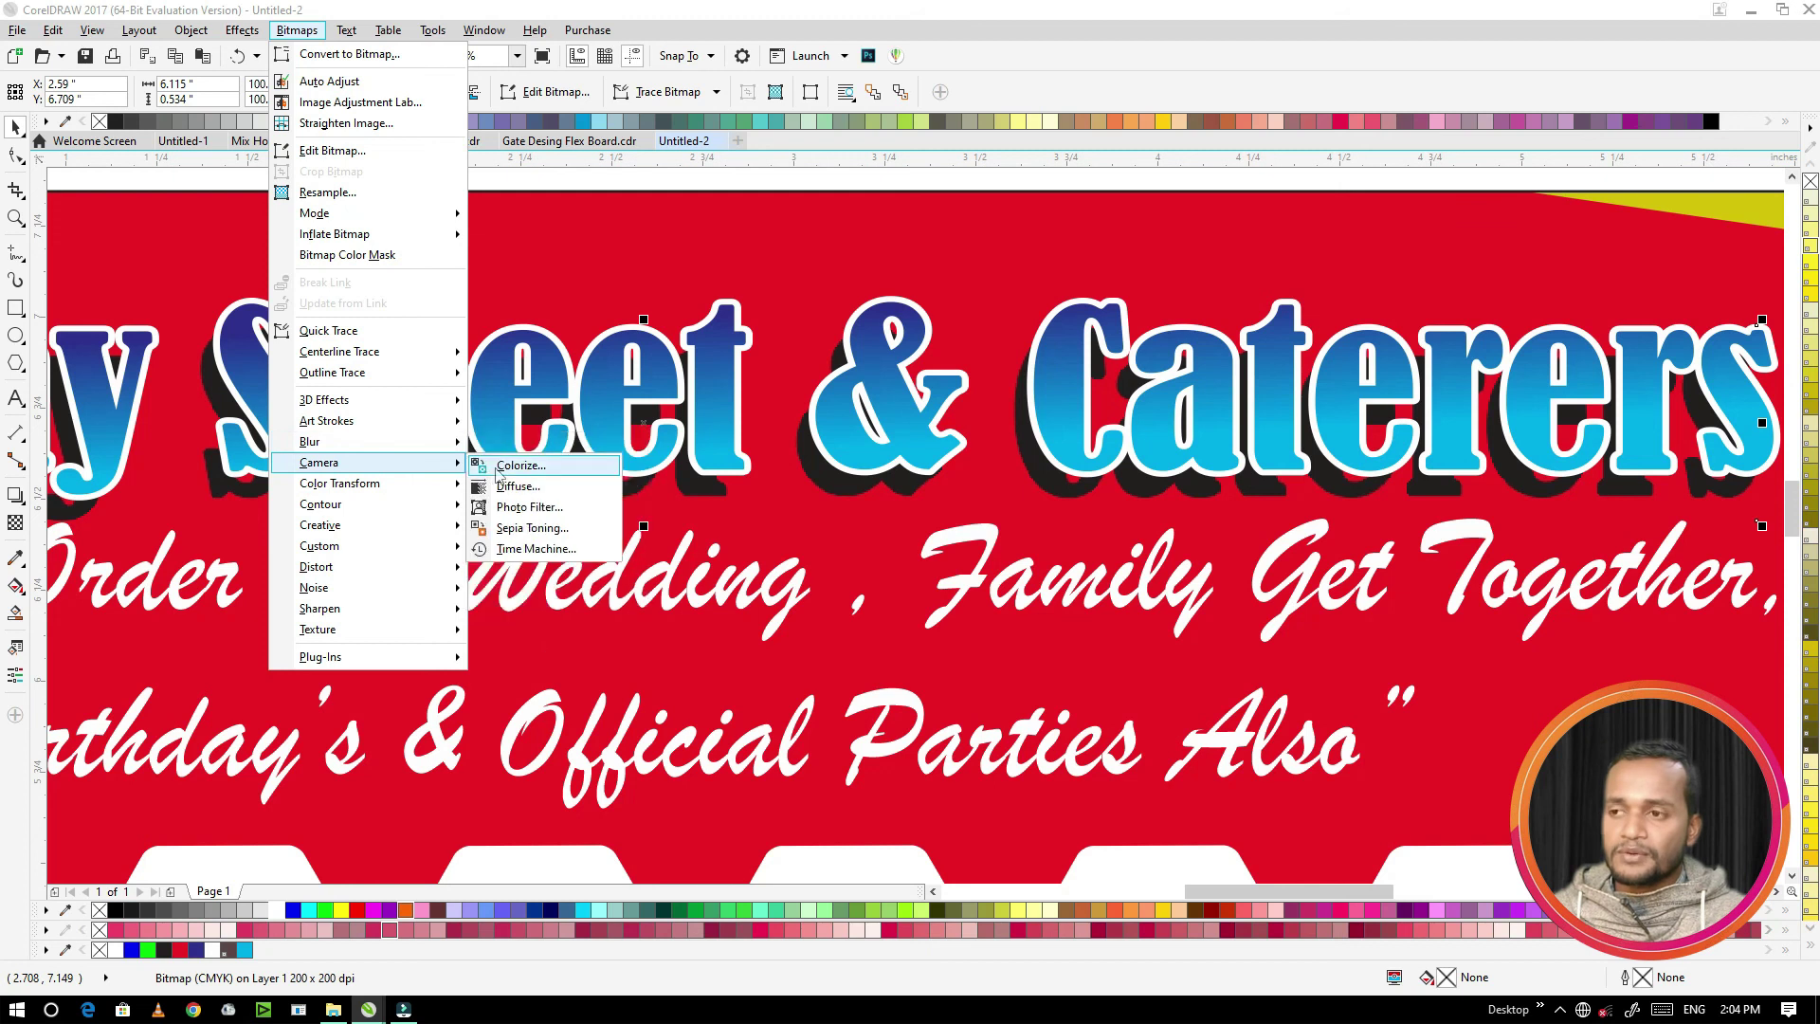
{"action": "mouse_move", "coordinate": [389, 450]}
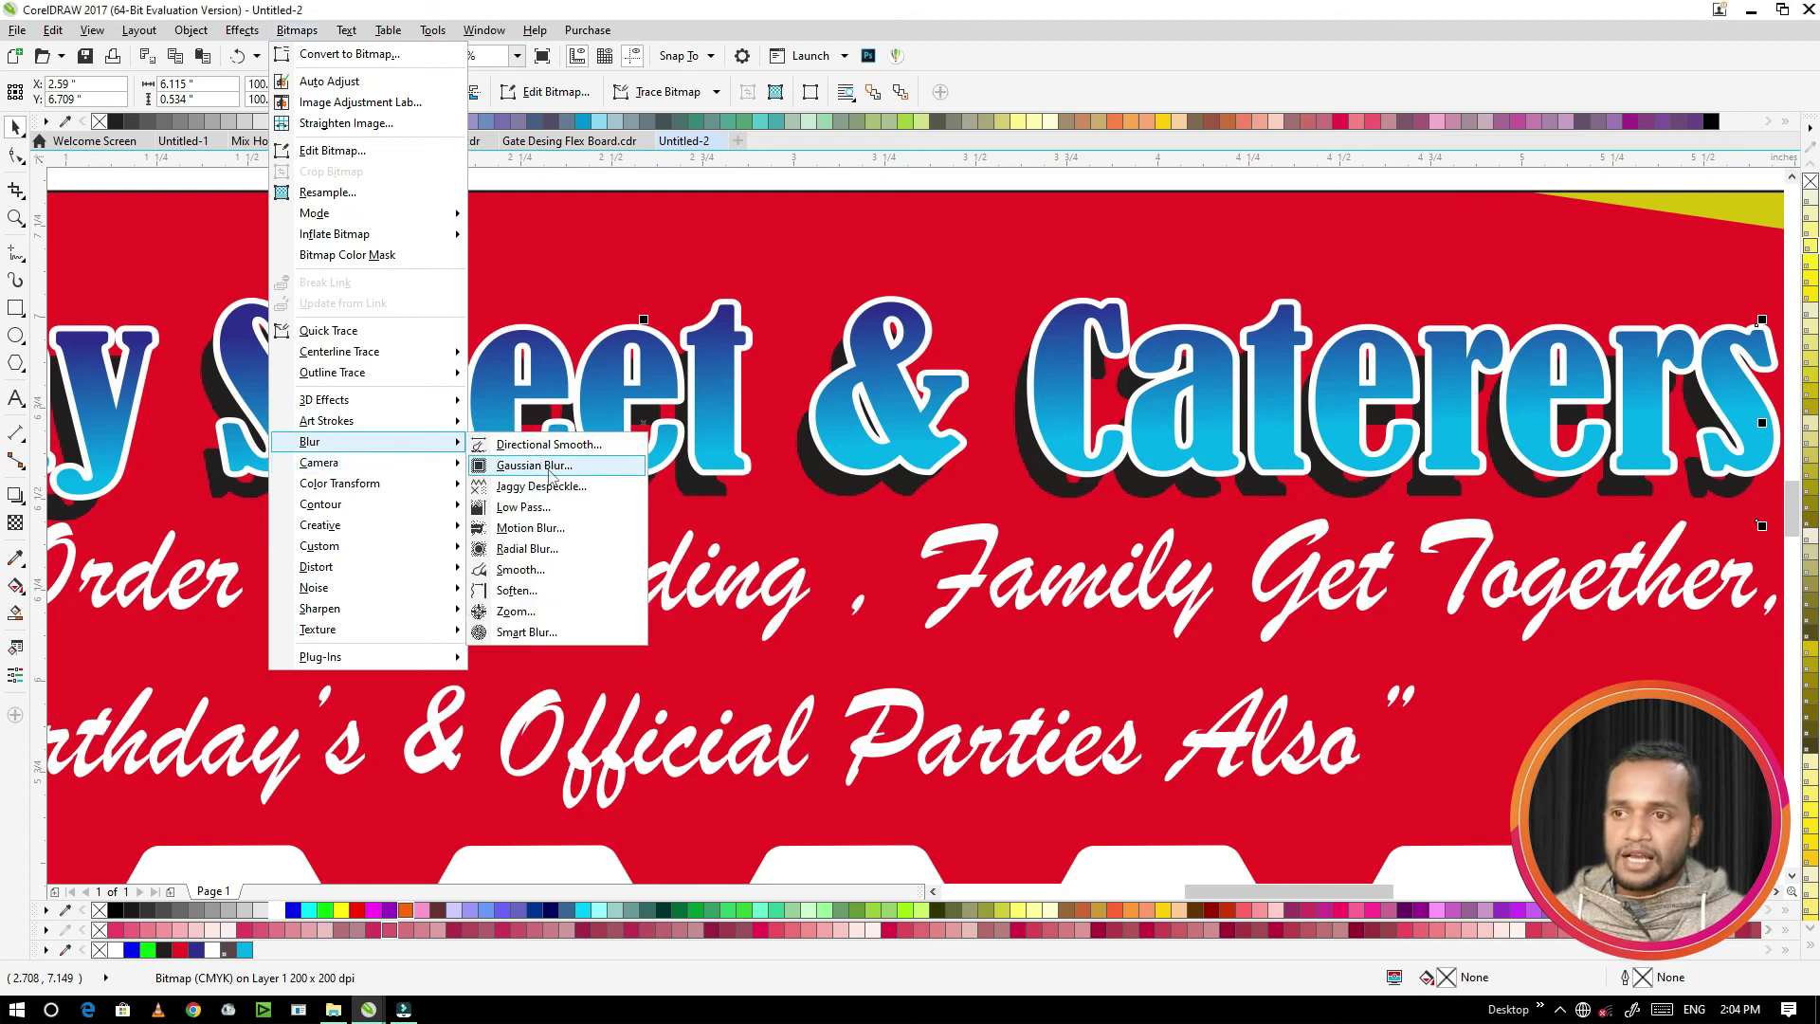
{"action": "left_click", "coordinate": [545, 459]}
{"action": "left_click_drag", "start_coordinate": [902, 440], "coordinate": [804, 611]}
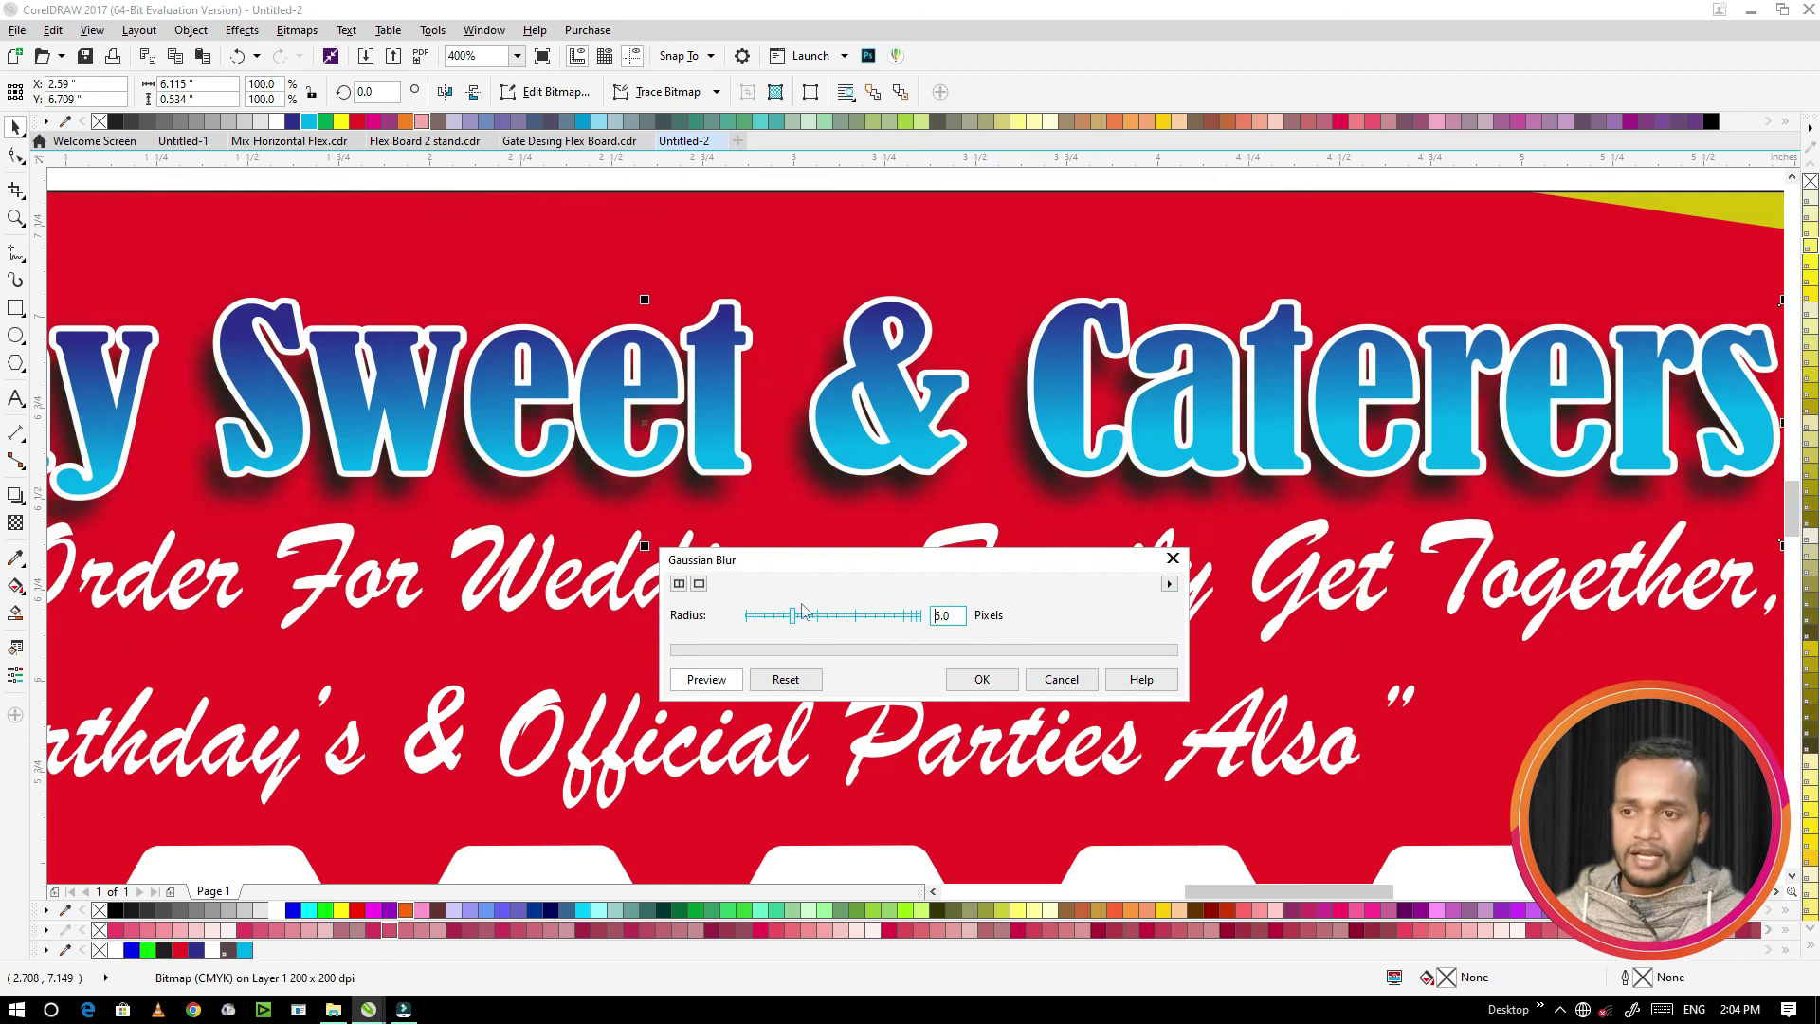
{"action": "left_click", "coordinate": [980, 681]}
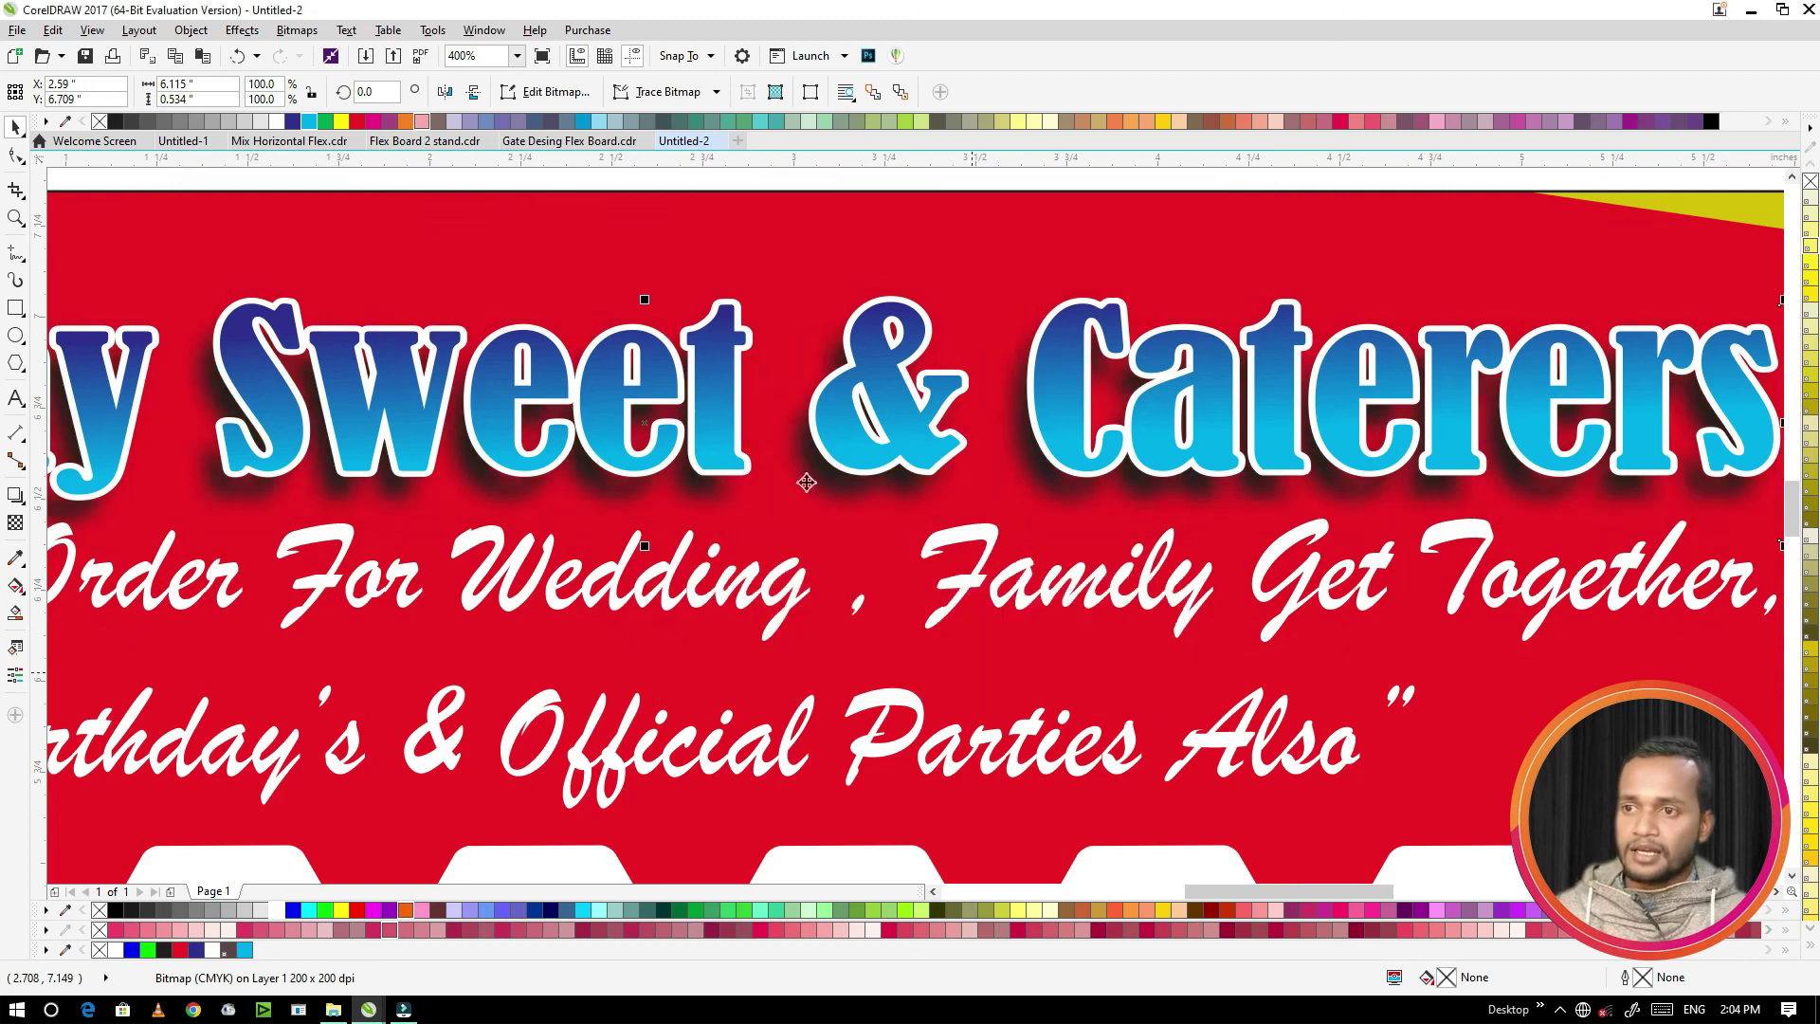
{"action": "scroll", "coordinate": [806, 482], "scroll_direction": "down", "scroll_amount": 4}
{"action": "key", "text": "Escape"}
{"action": "scroll", "coordinate": [789, 493], "scroll_direction": "up", "scroll_amount": 2}
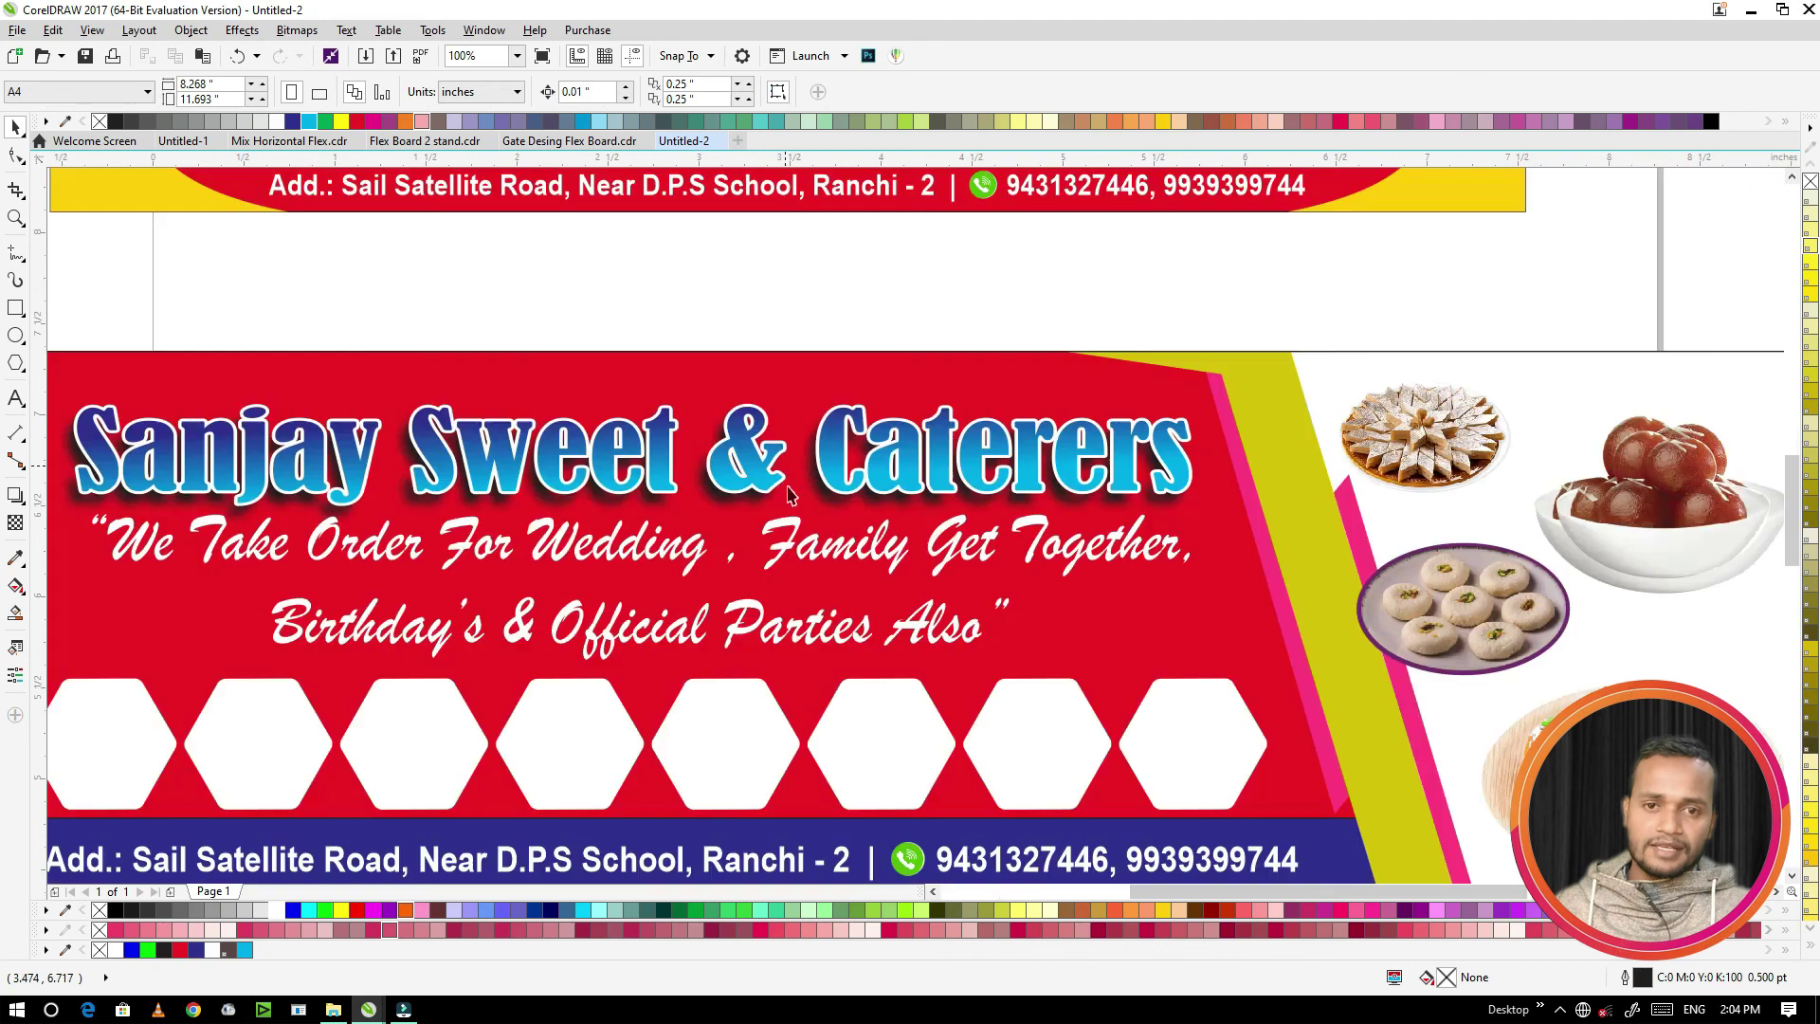
{"action": "scroll", "coordinate": [789, 493], "scroll_direction": "up", "scroll_amount": 2}
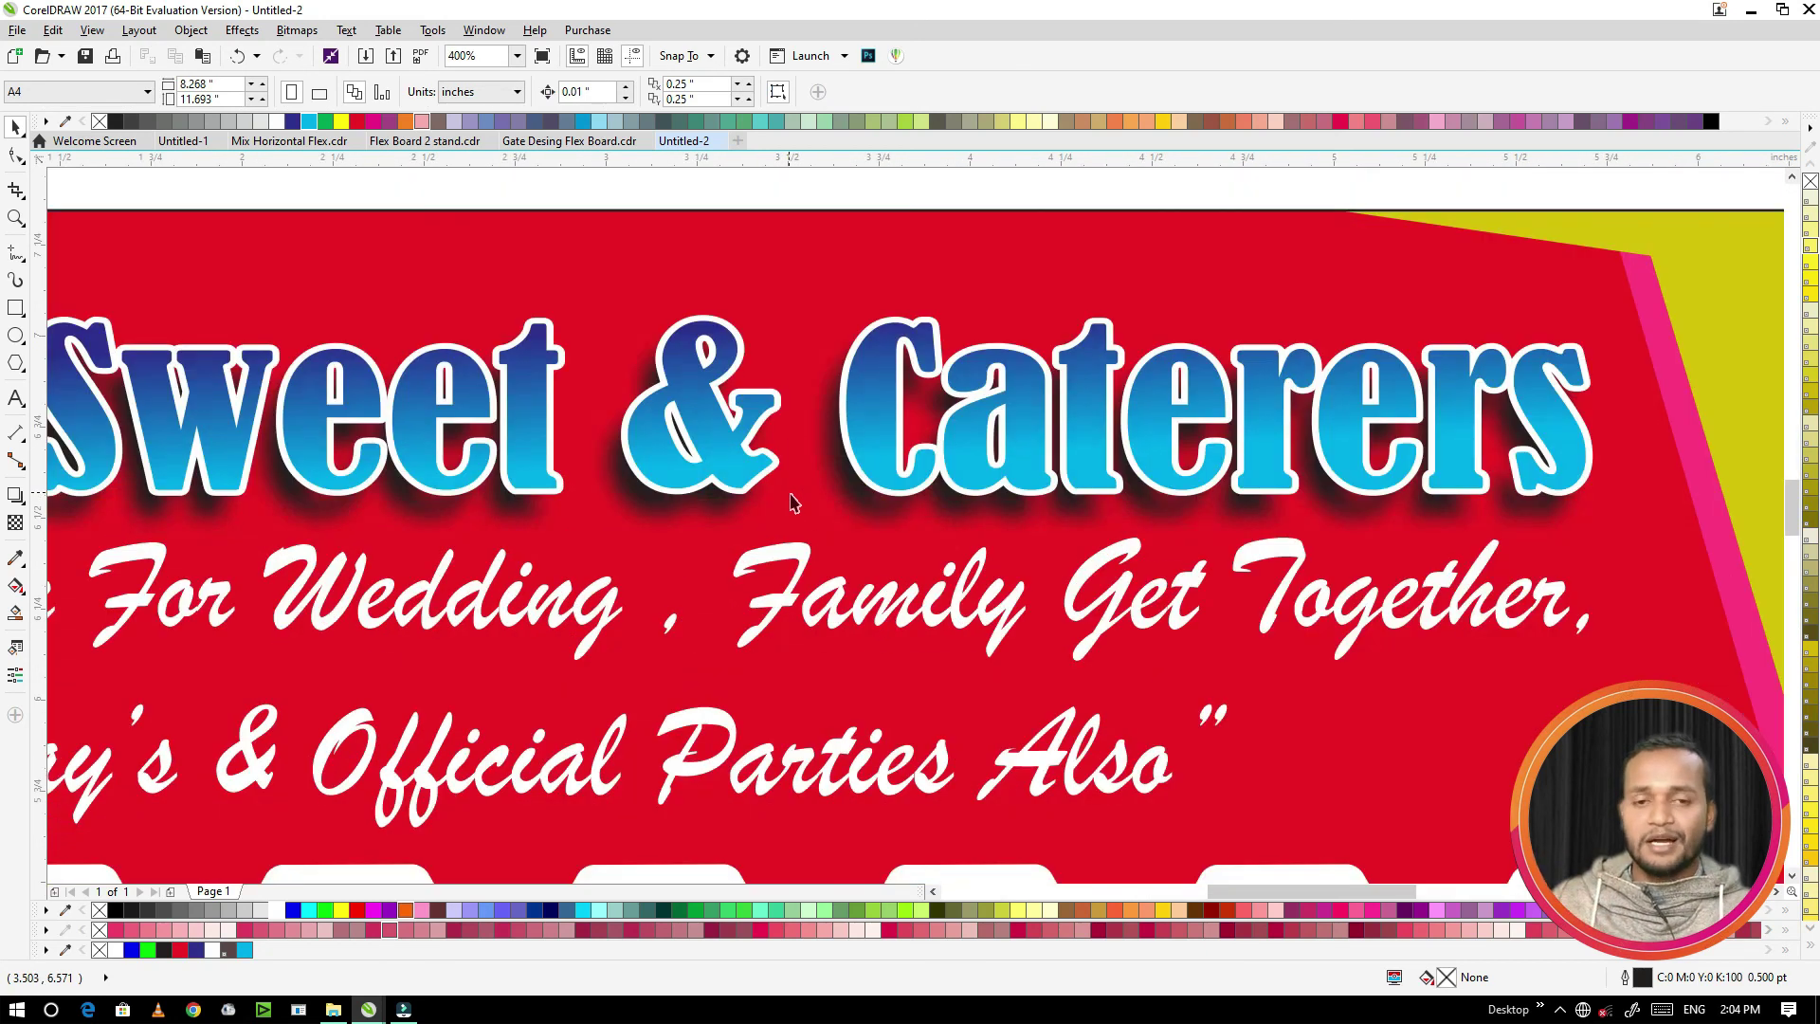
{"action": "scroll", "coordinate": [793, 478], "scroll_direction": "down", "scroll_amount": 1}
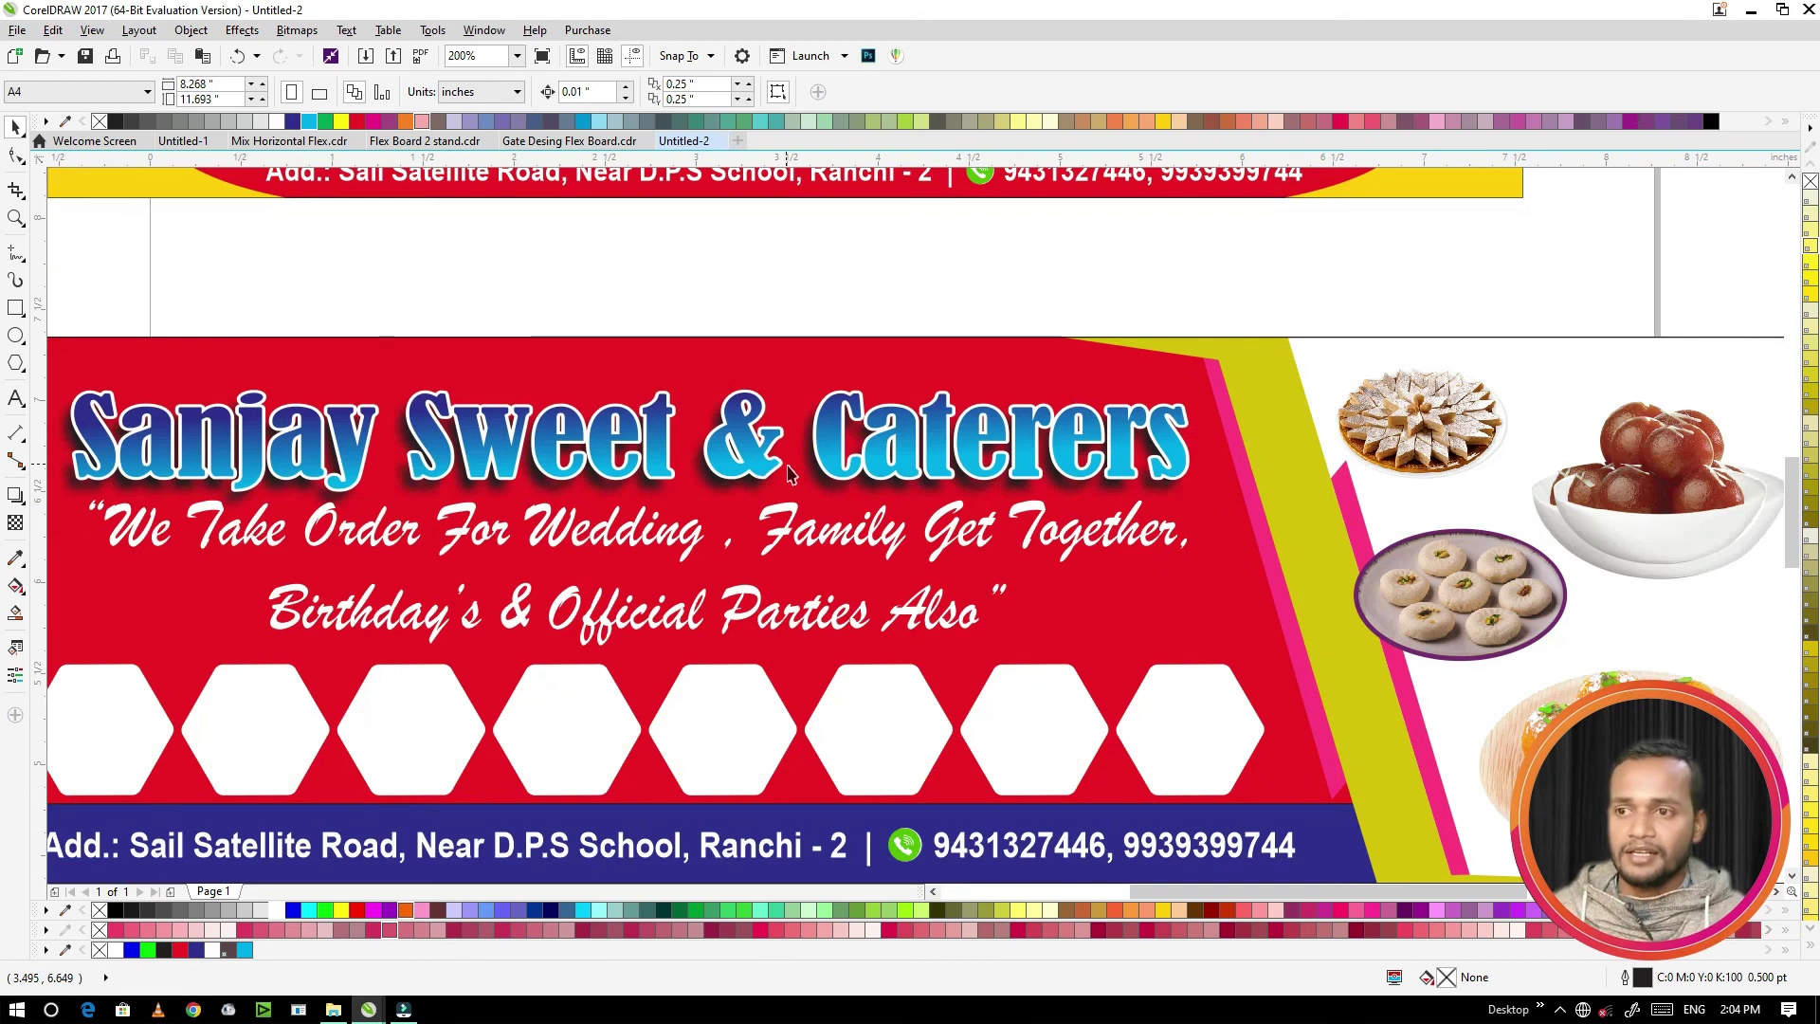
Step: Try a vertical fountain fill from red to yellow on the banner's background rectangle, and undo the yellow end colour
{"action": "scroll", "coordinate": [851, 438], "scroll_direction": "down", "scroll_amount": 1}
{"action": "left_click", "coordinate": [853, 434]}
{"action": "left_click", "coordinate": [834, 397]}
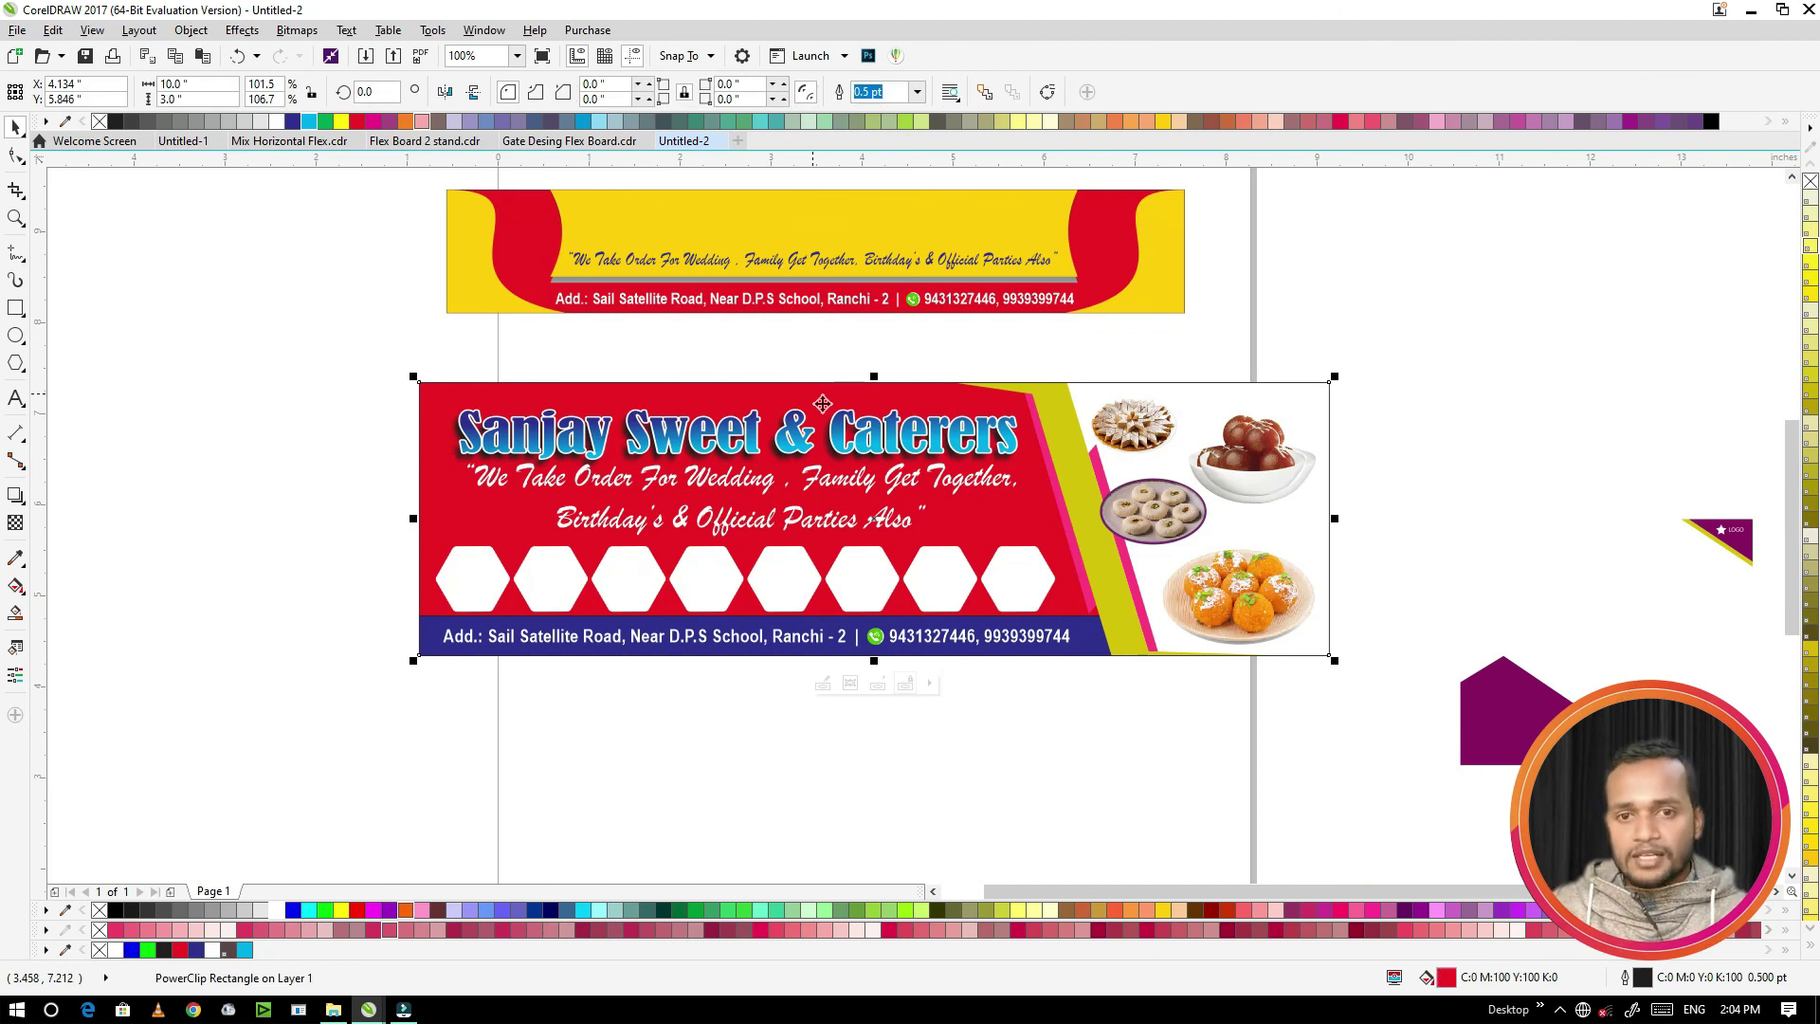
{"action": "key", "text": "g"}
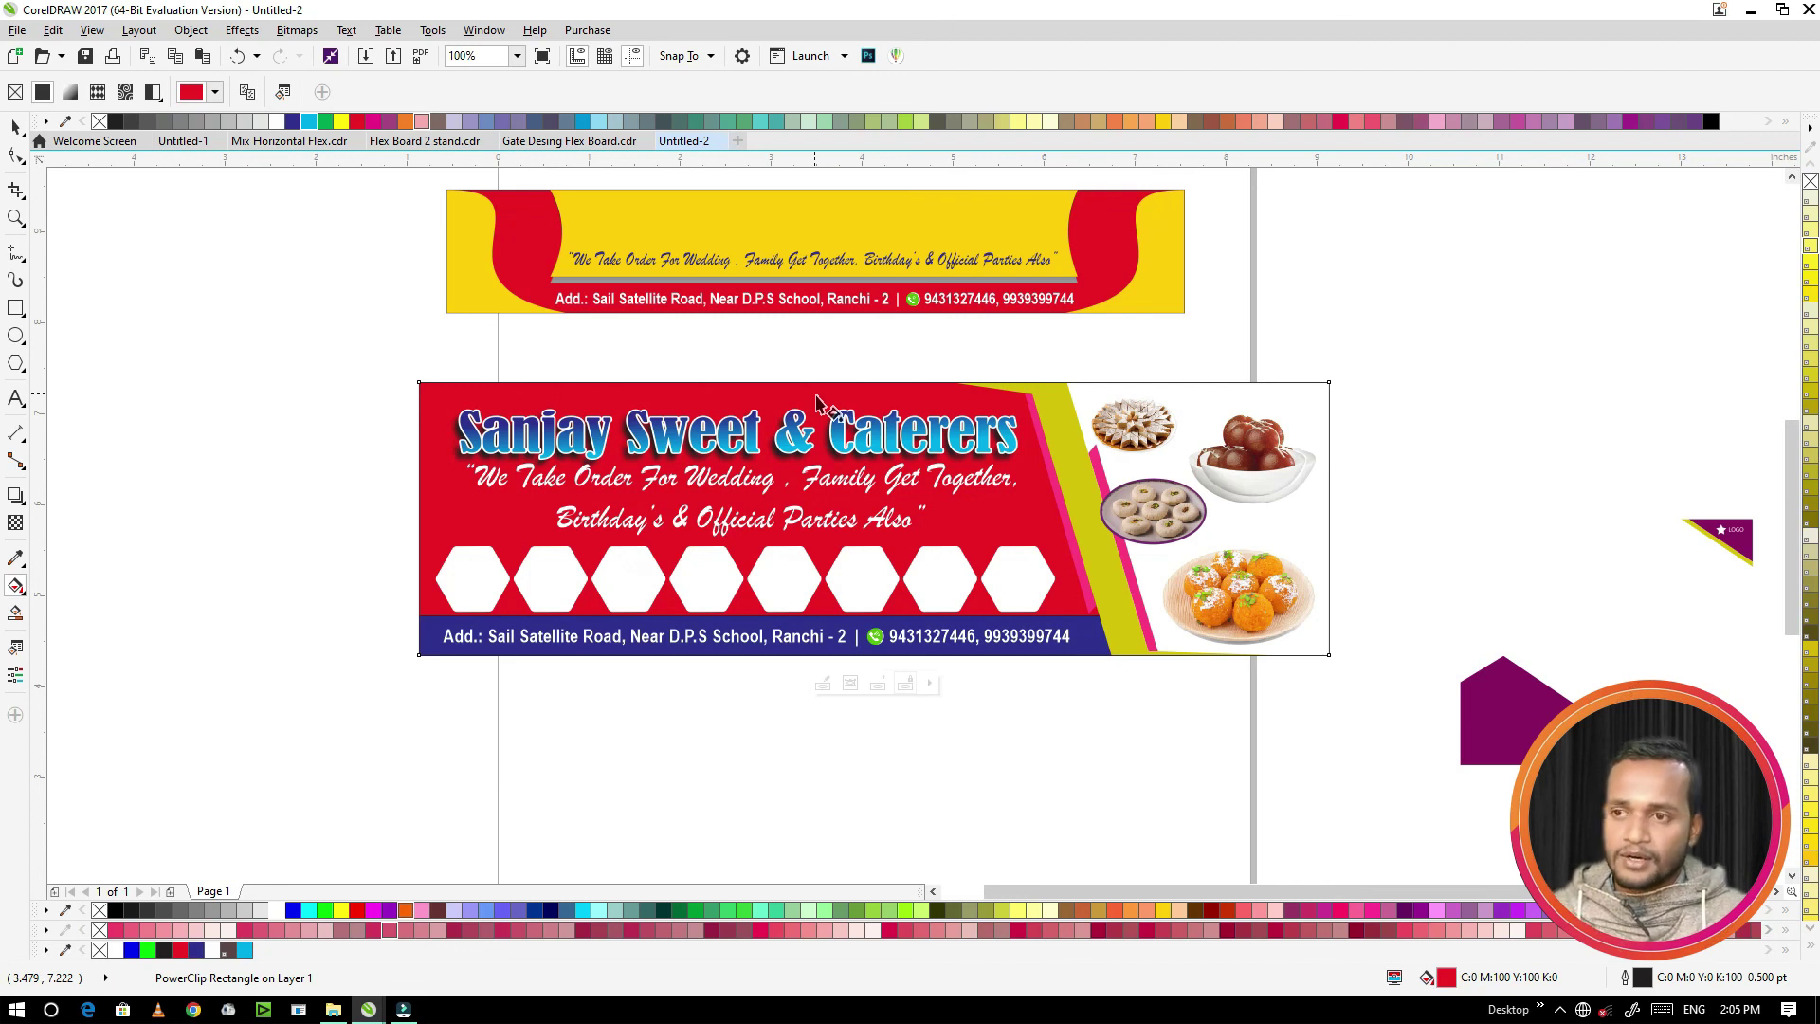
{"action": "left_click_drag", "start_coordinate": [816, 398], "coordinate": [820, 568]}
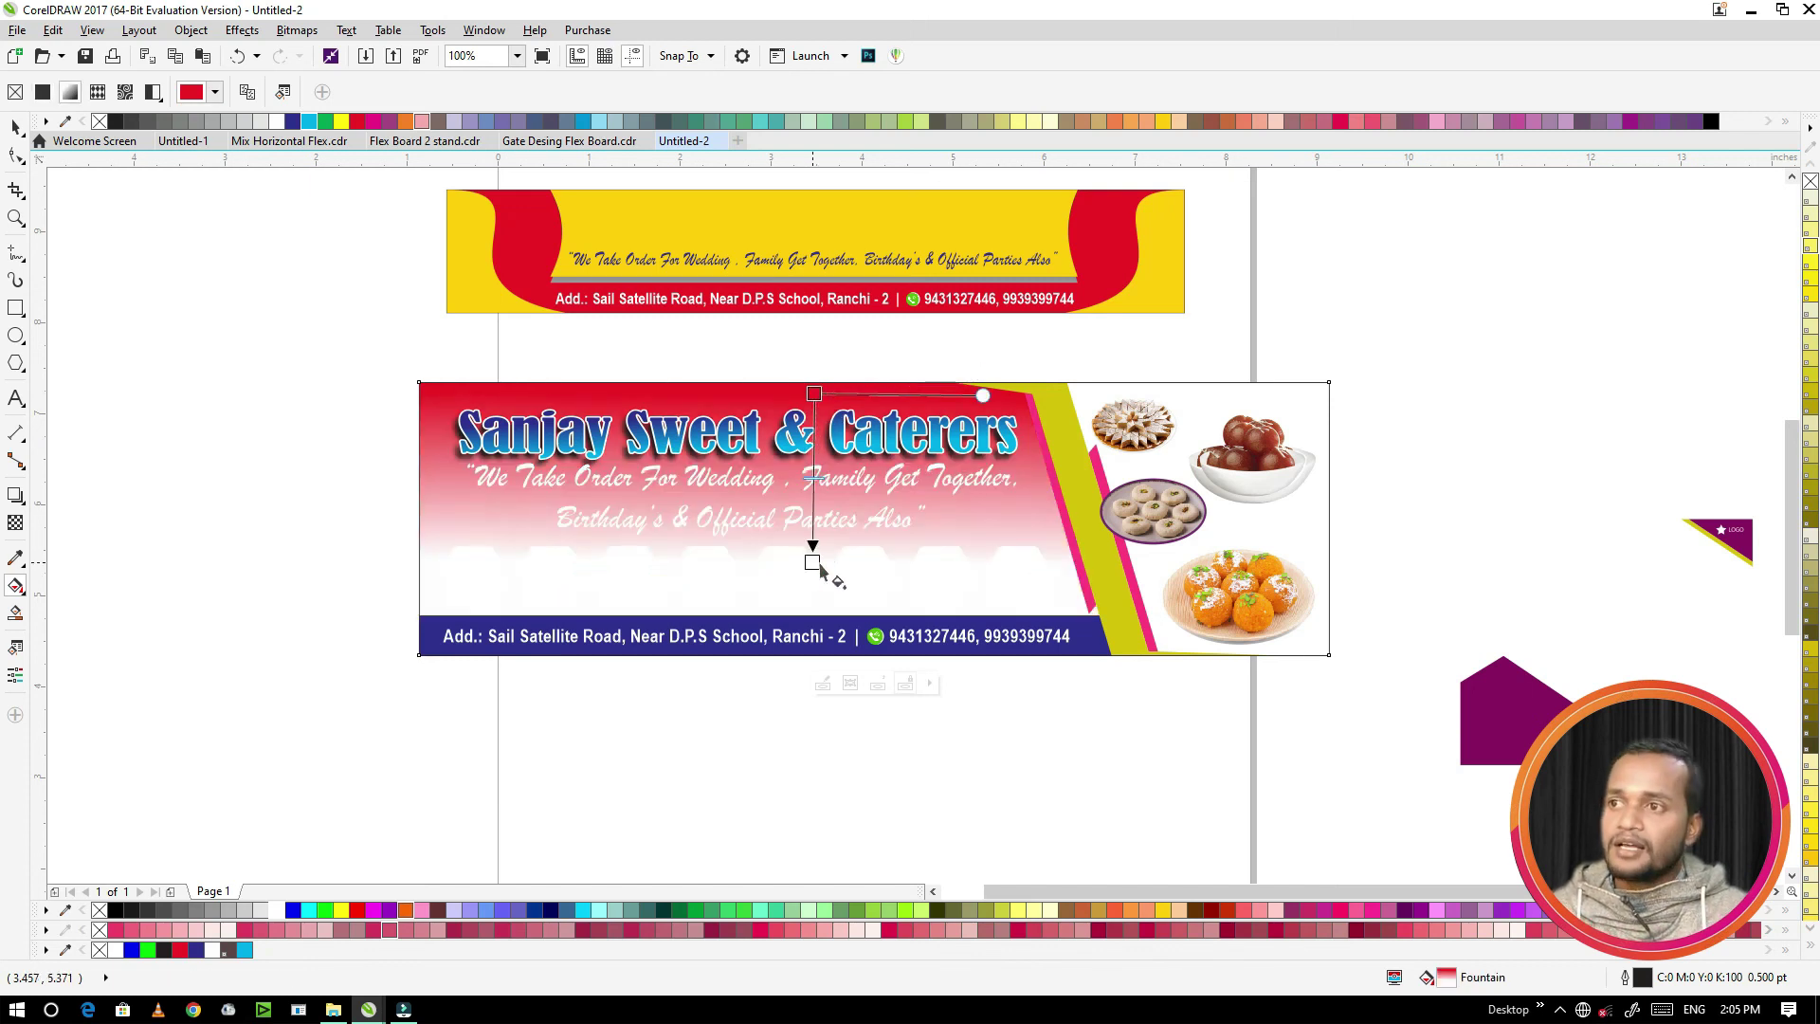
{"action": "left_click", "coordinate": [338, 124]}
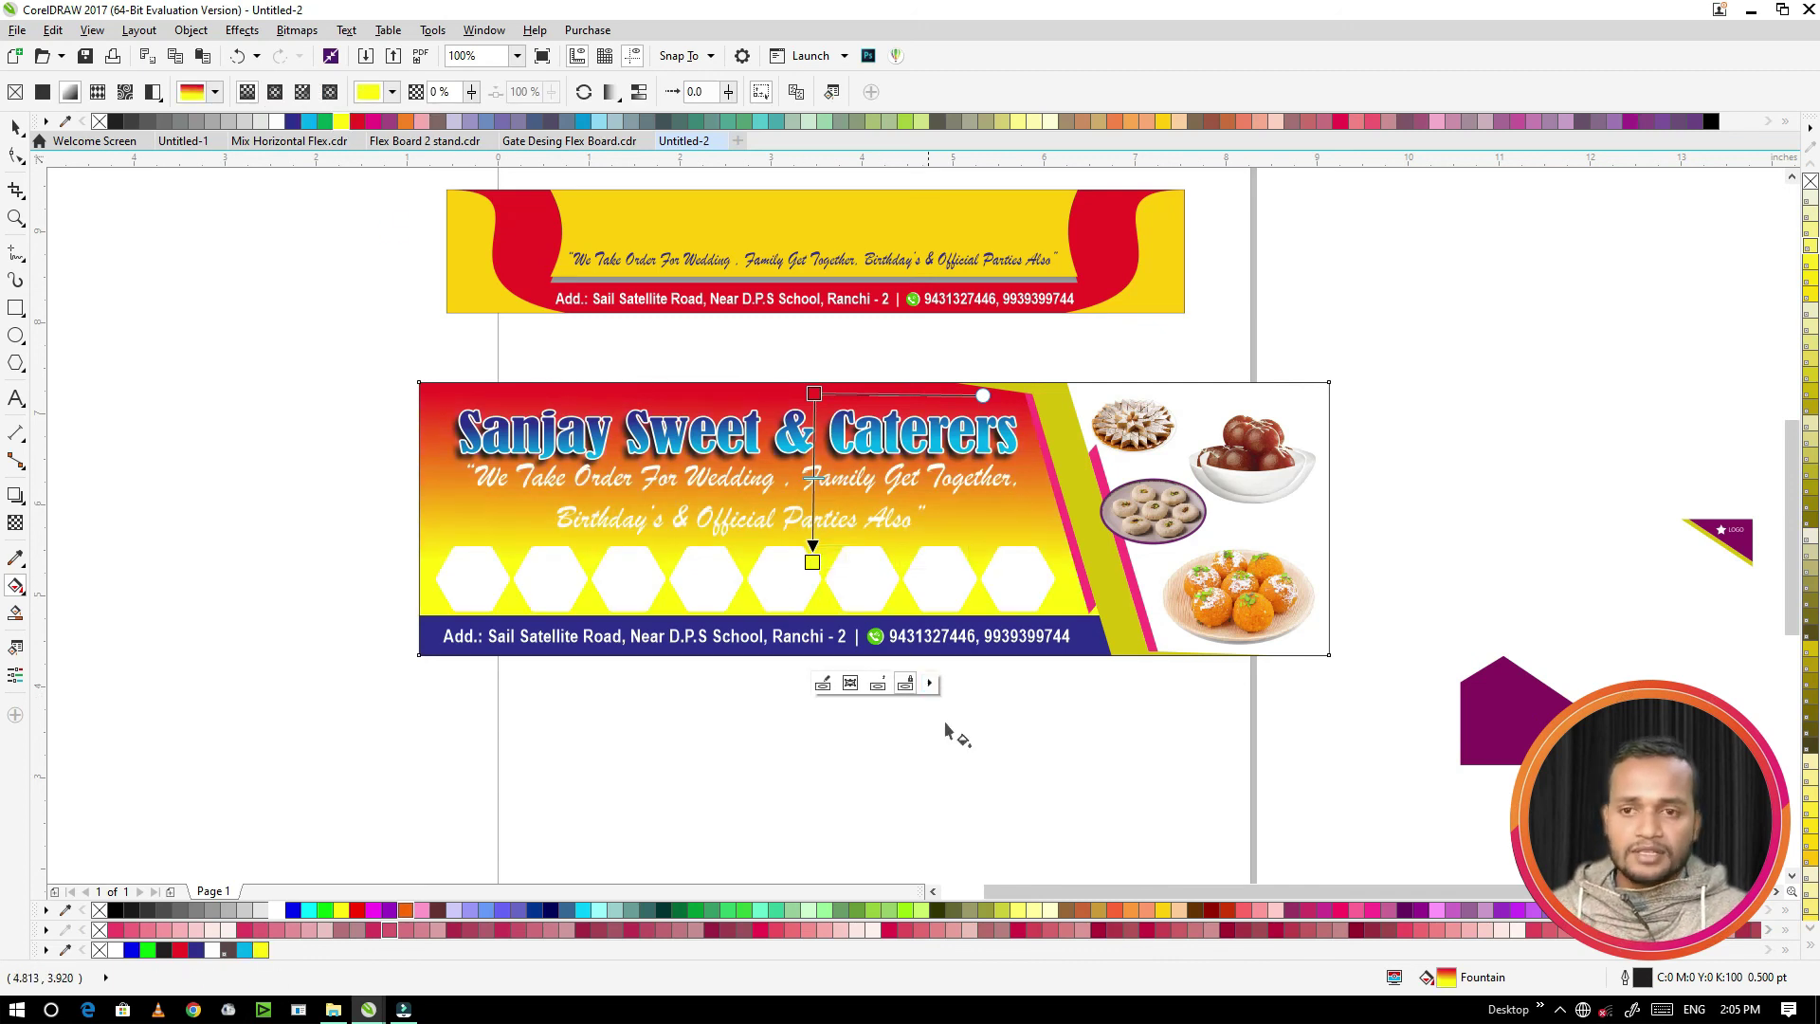
{"action": "key", "text": "space"}
{"action": "key", "text": "ctrl+z"}
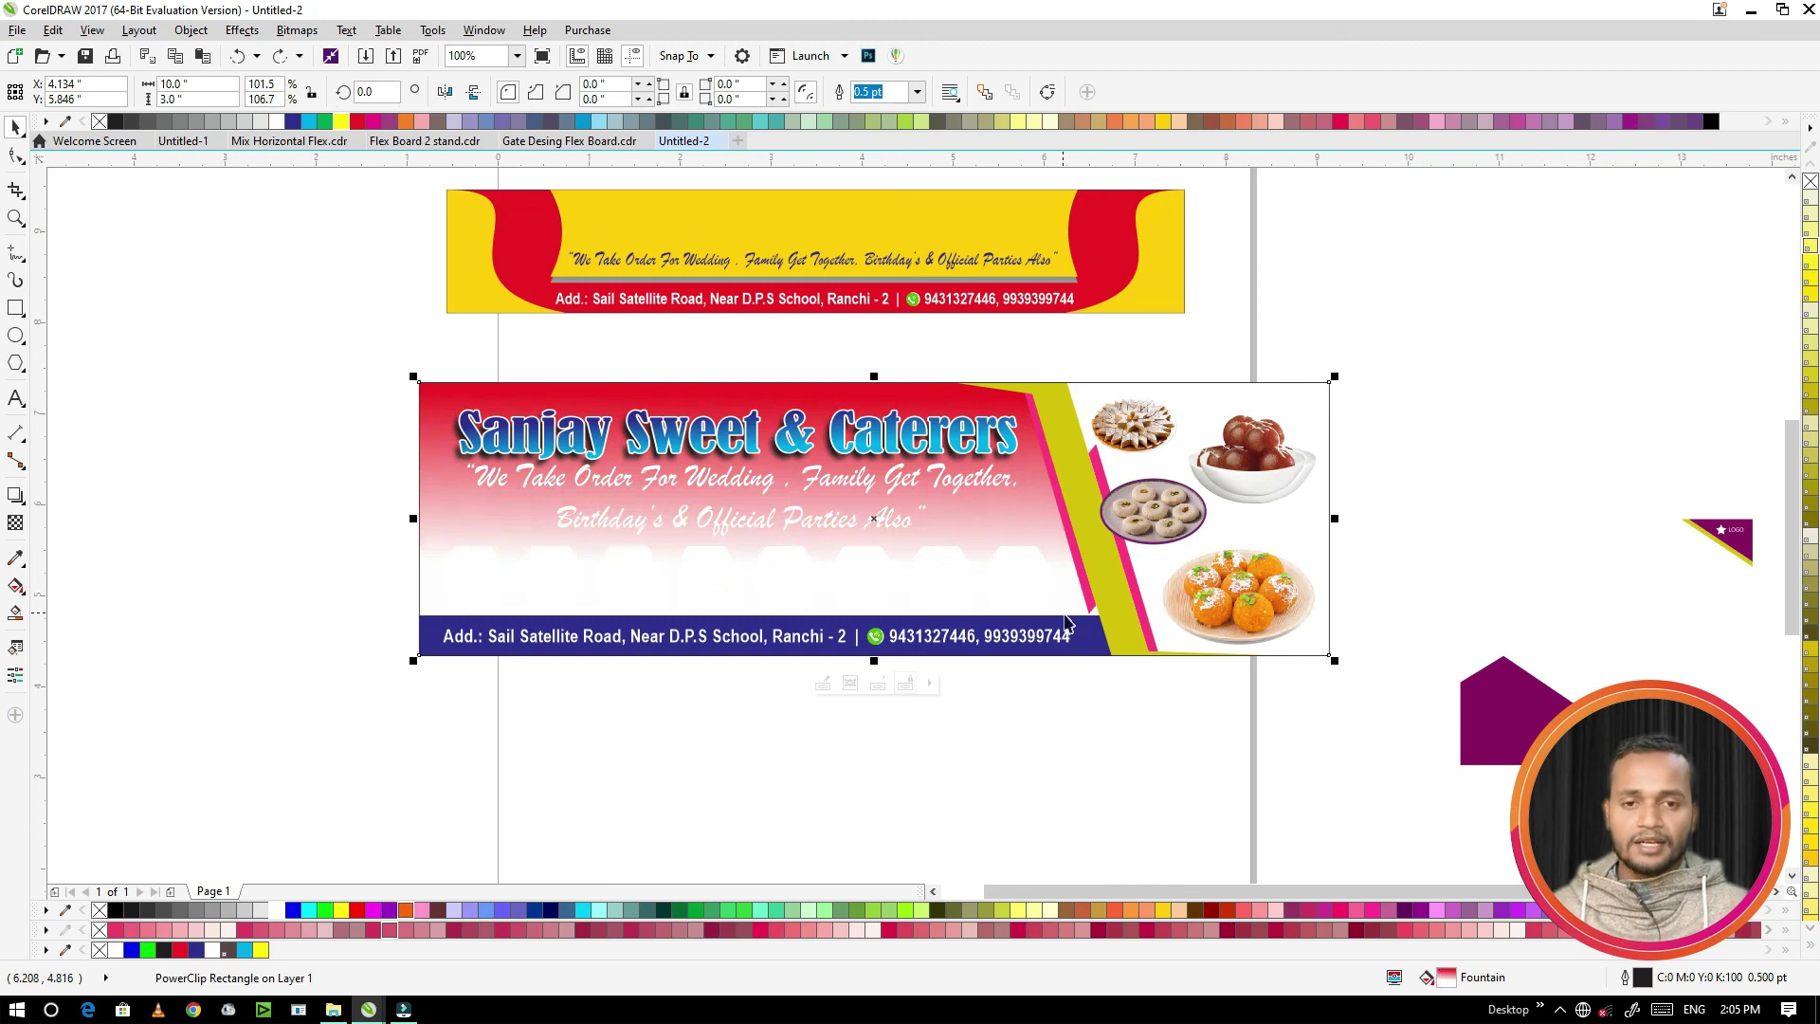